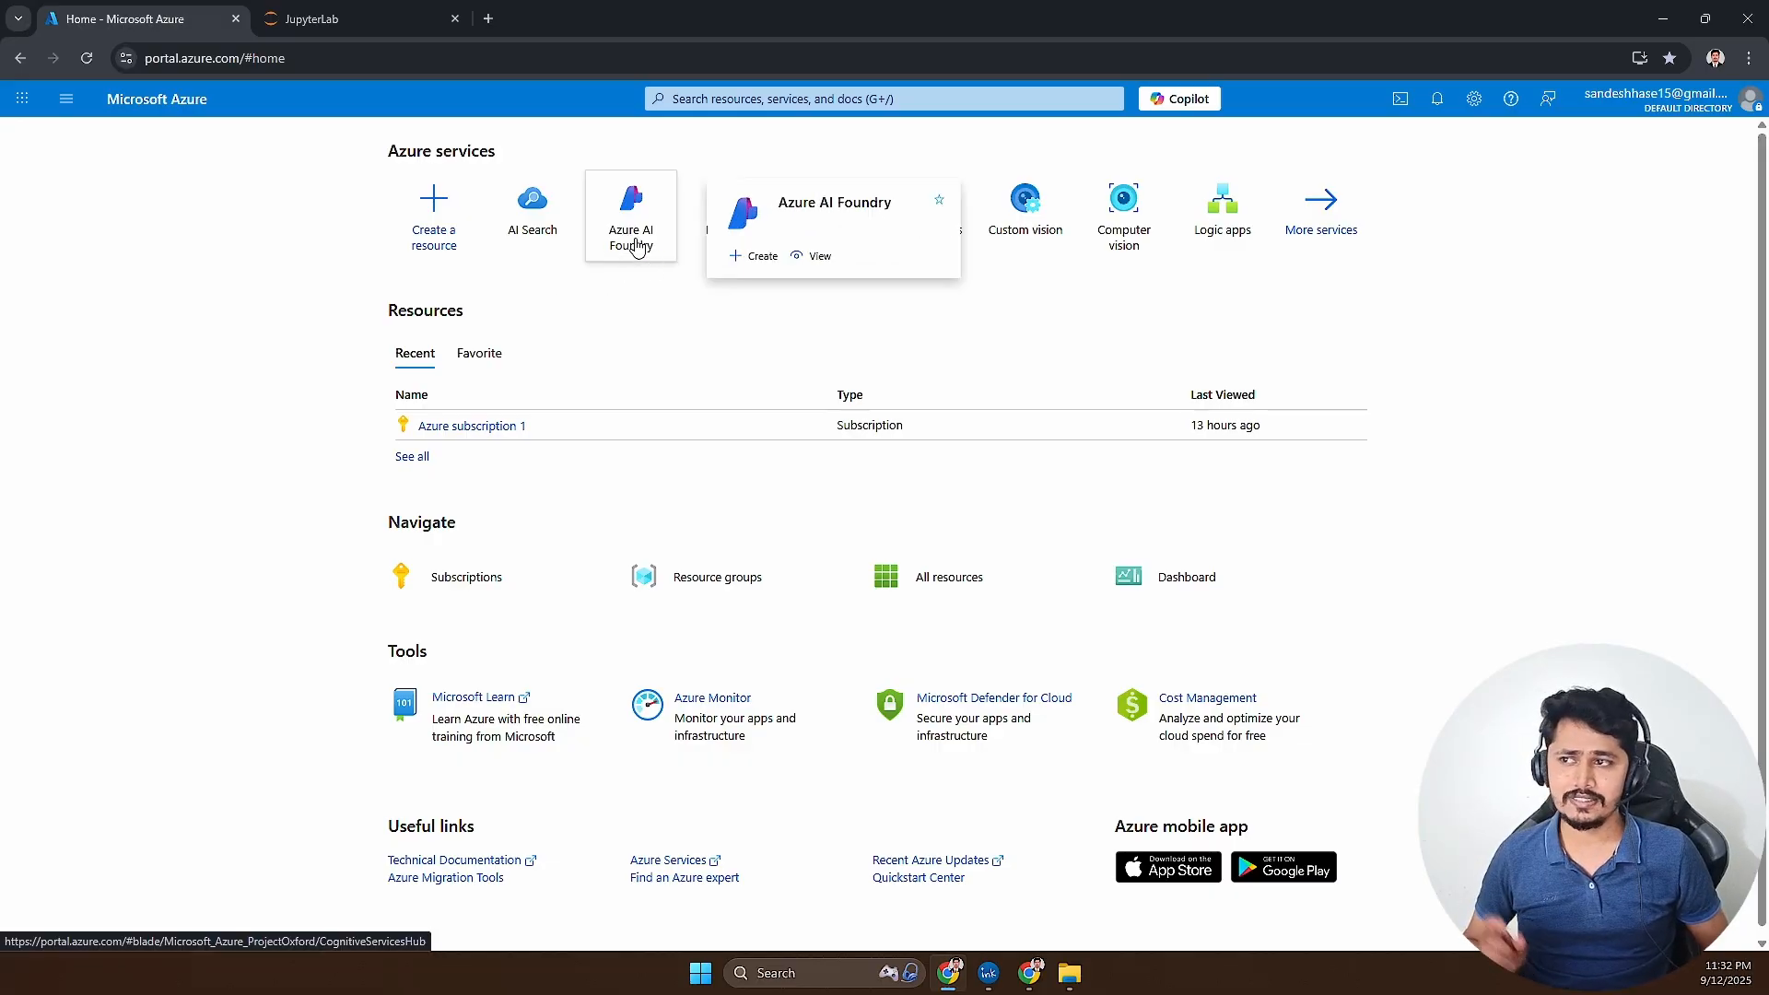
- Open the Azure AI Foundry service and start creating a new AI Foundry resource
left_click(749, 98)
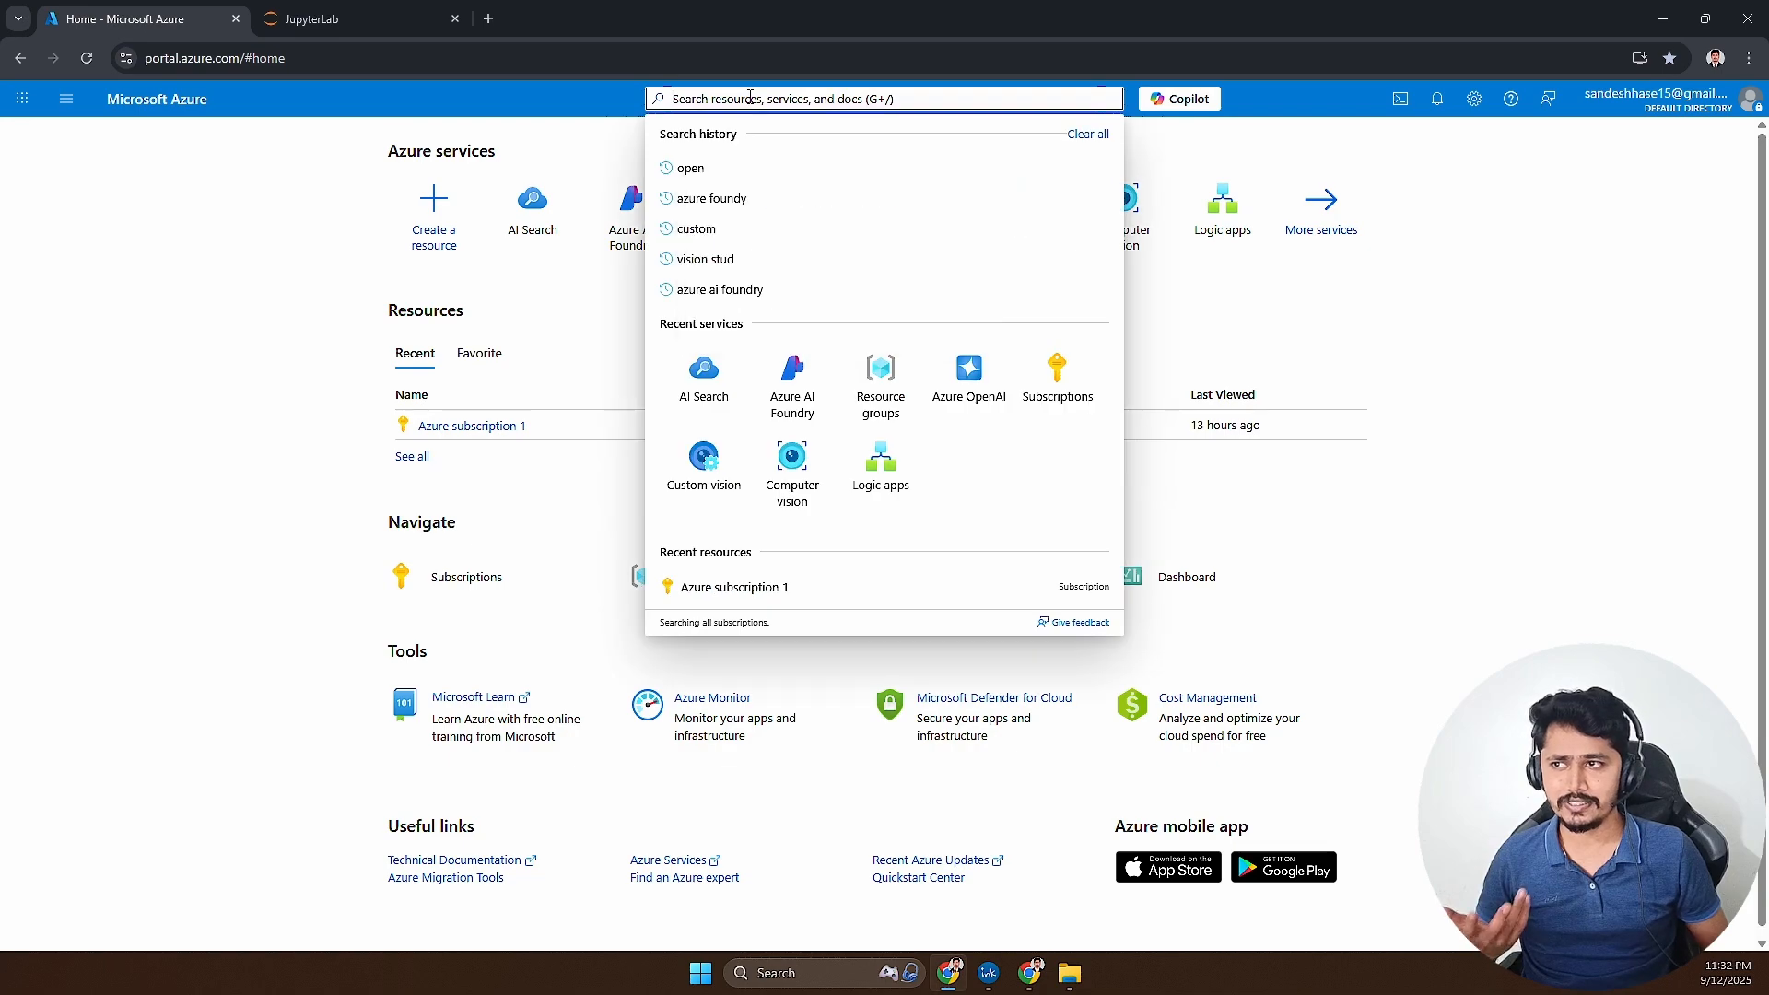
left_click(624, 224)
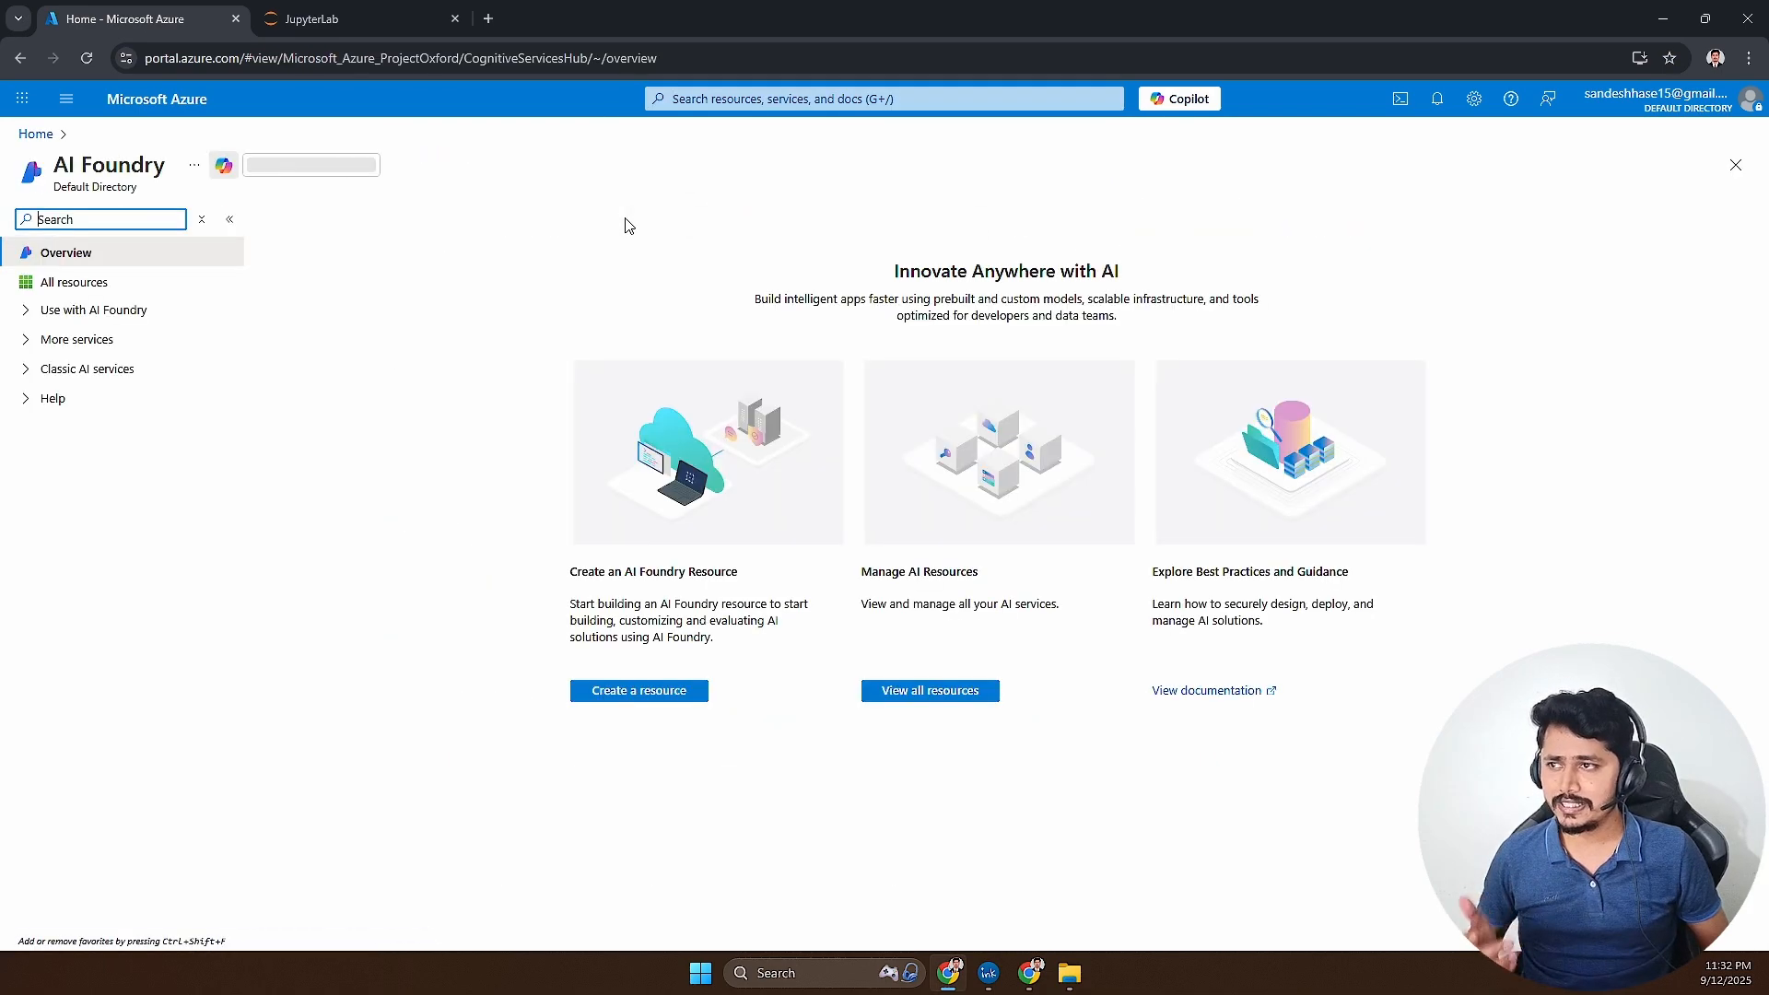
left_click(665, 690)
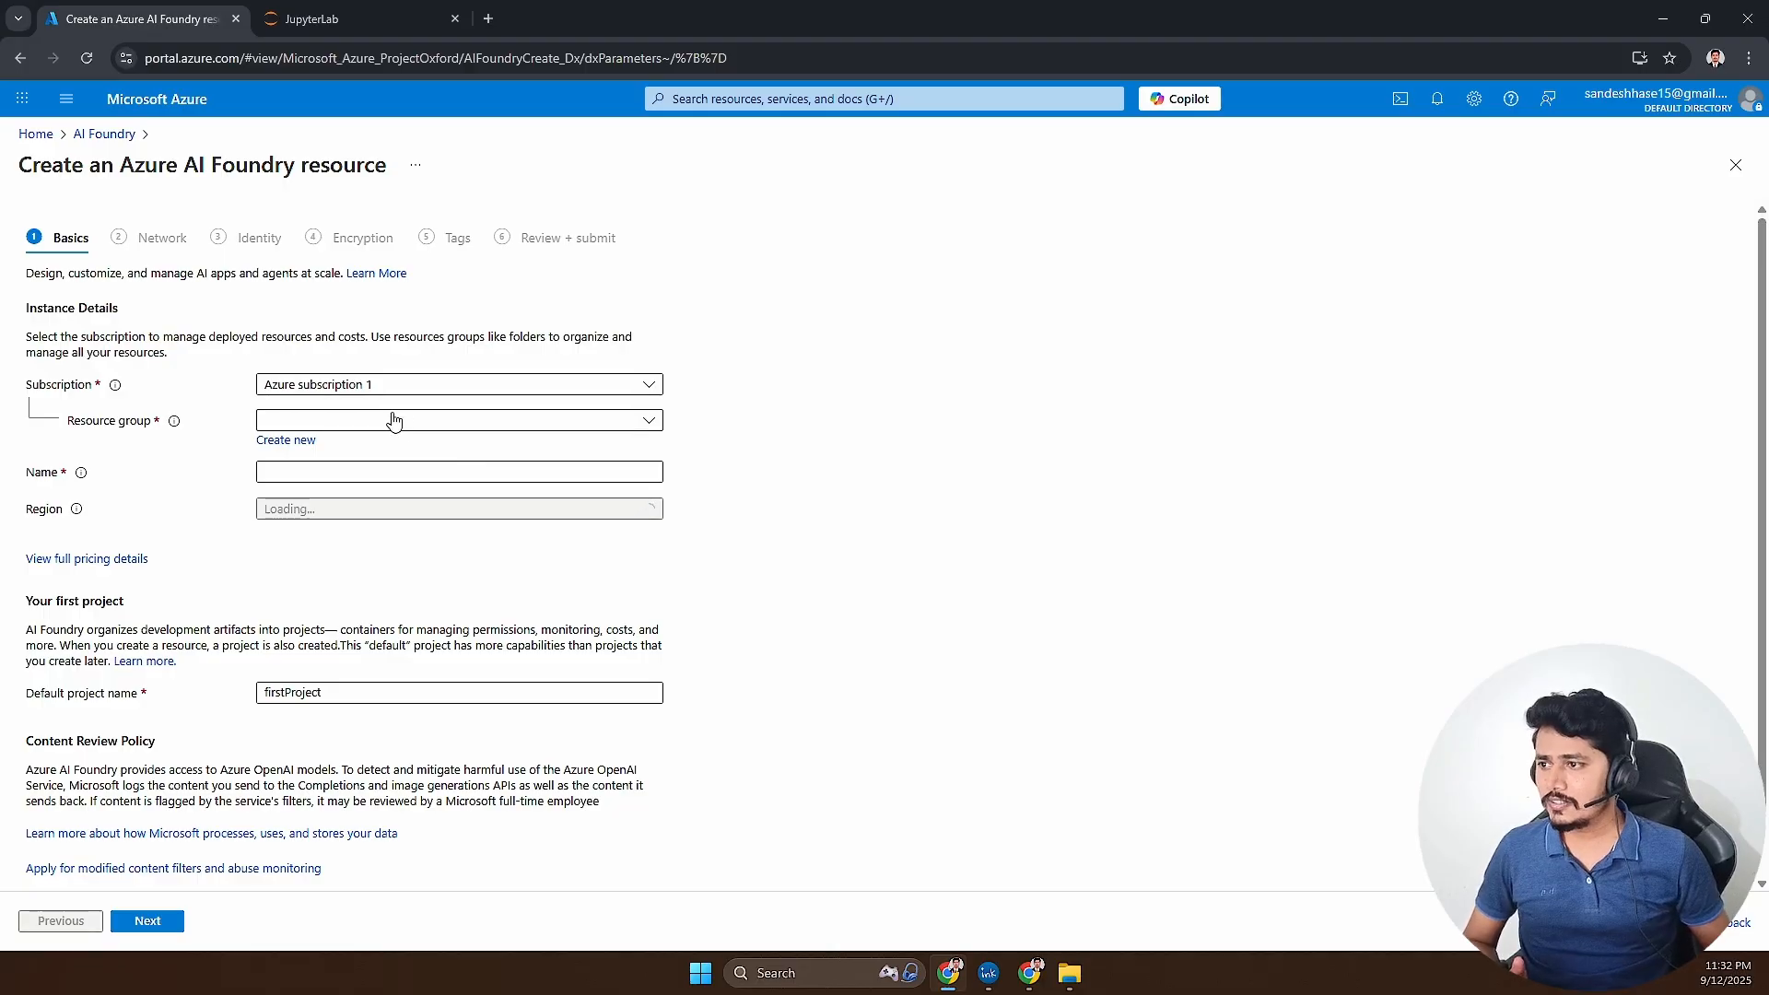
left_click(394, 421)
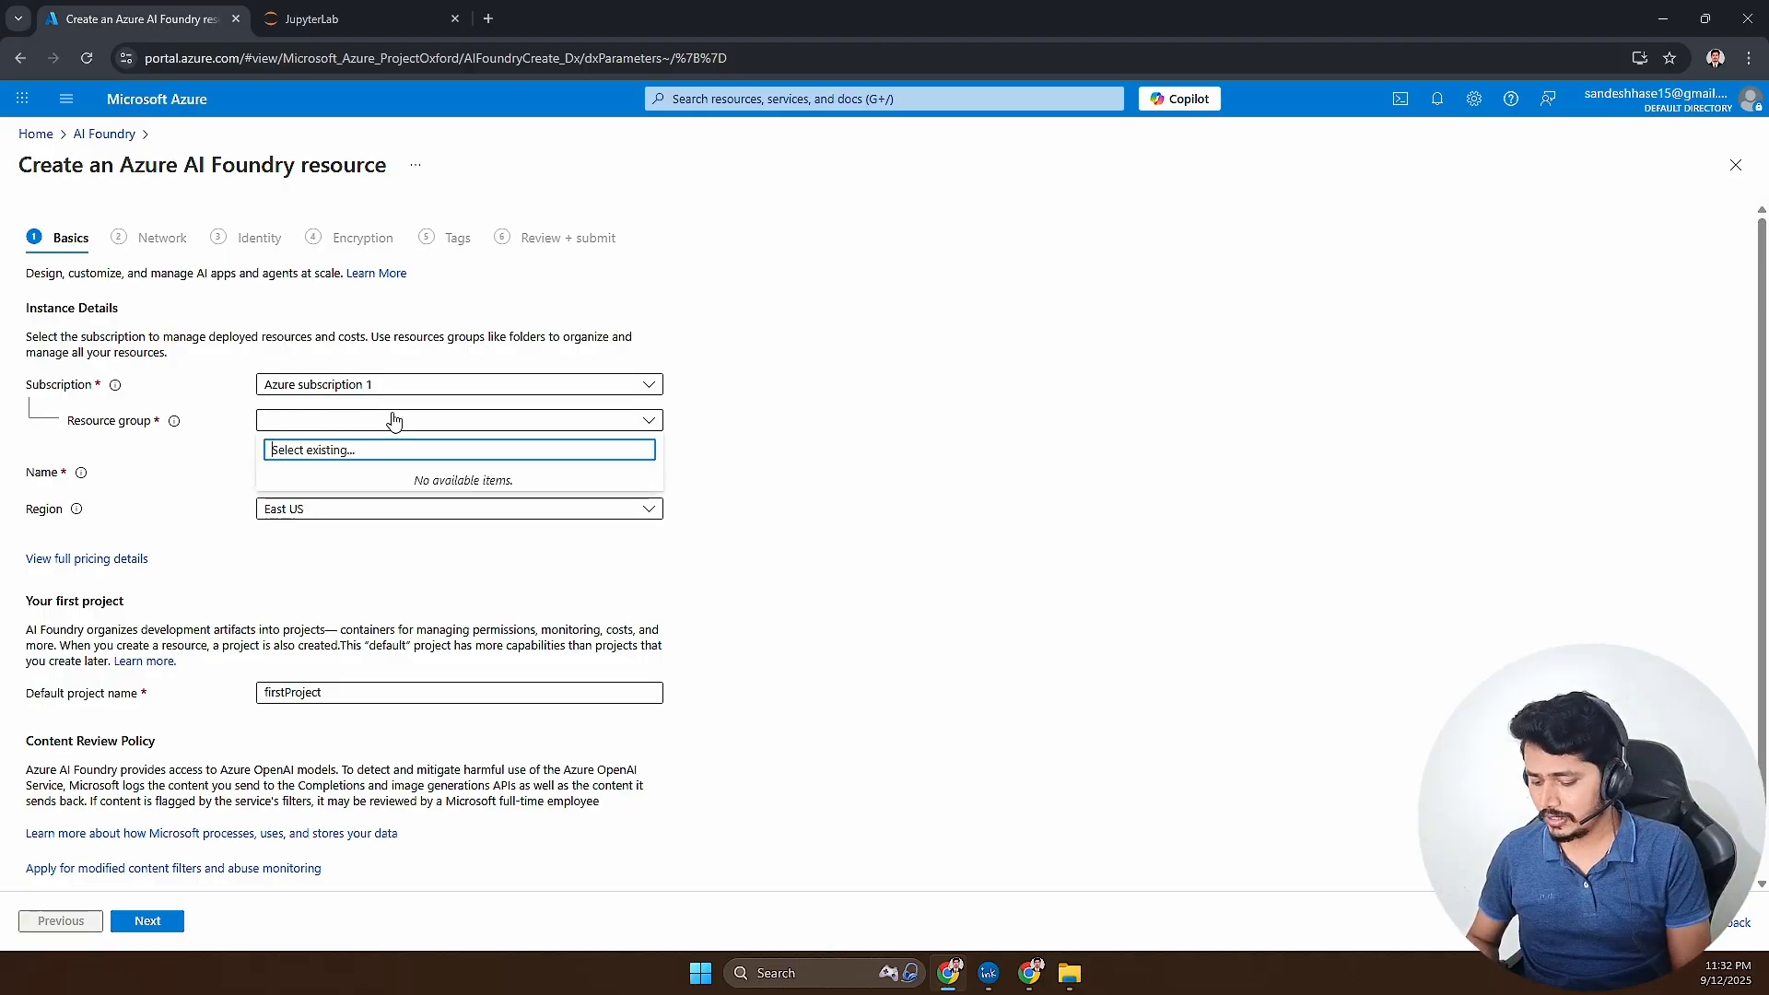
type("rg-rag")
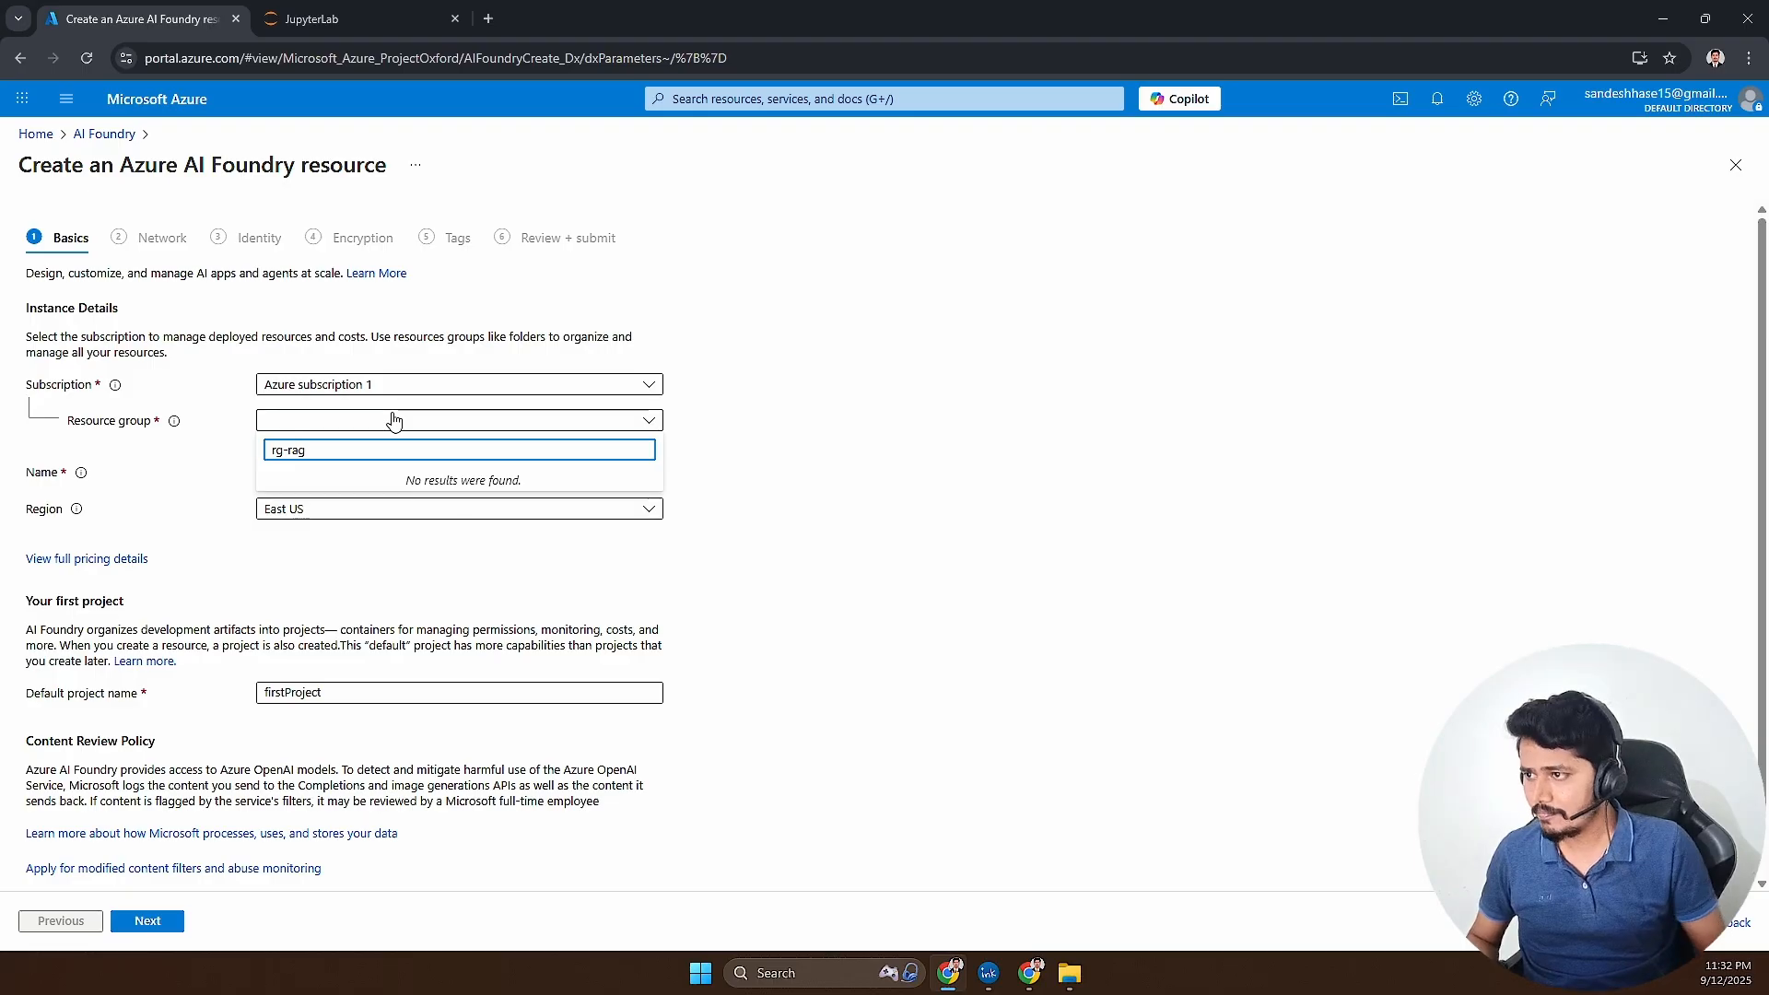
left_click(357, 572)
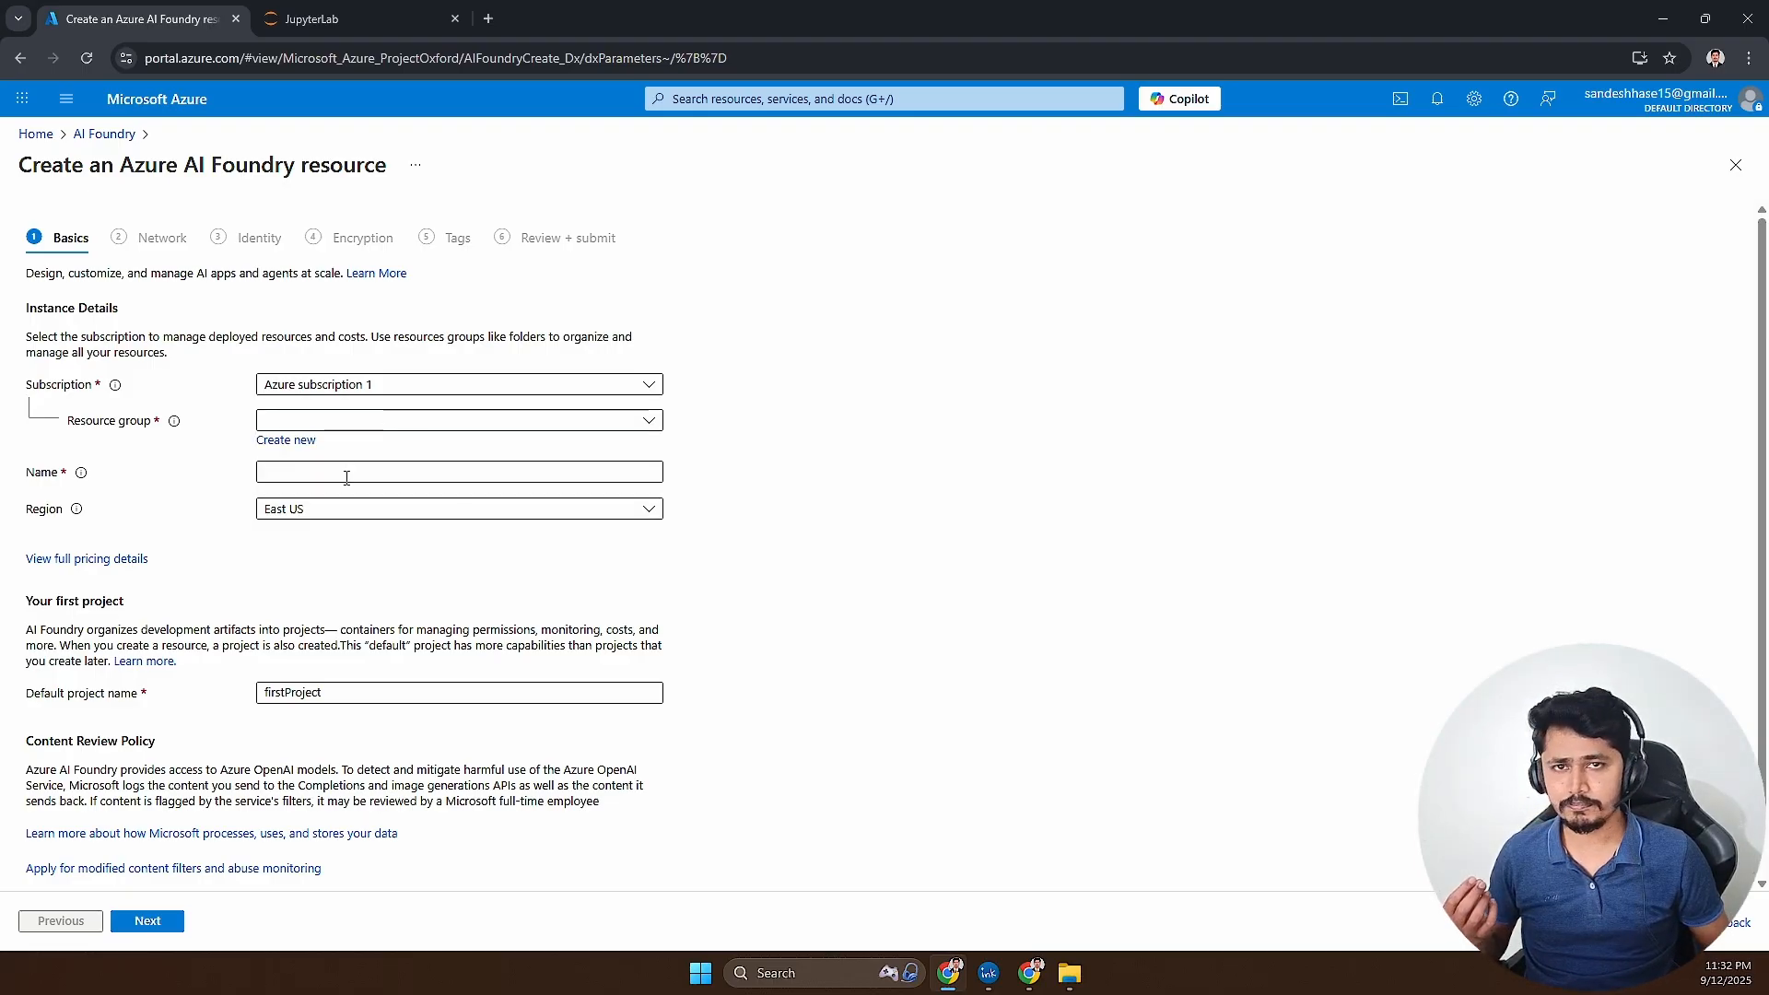
- Create a new resource group named rg-rag for the AI Foundry resource
left_click(302, 440)
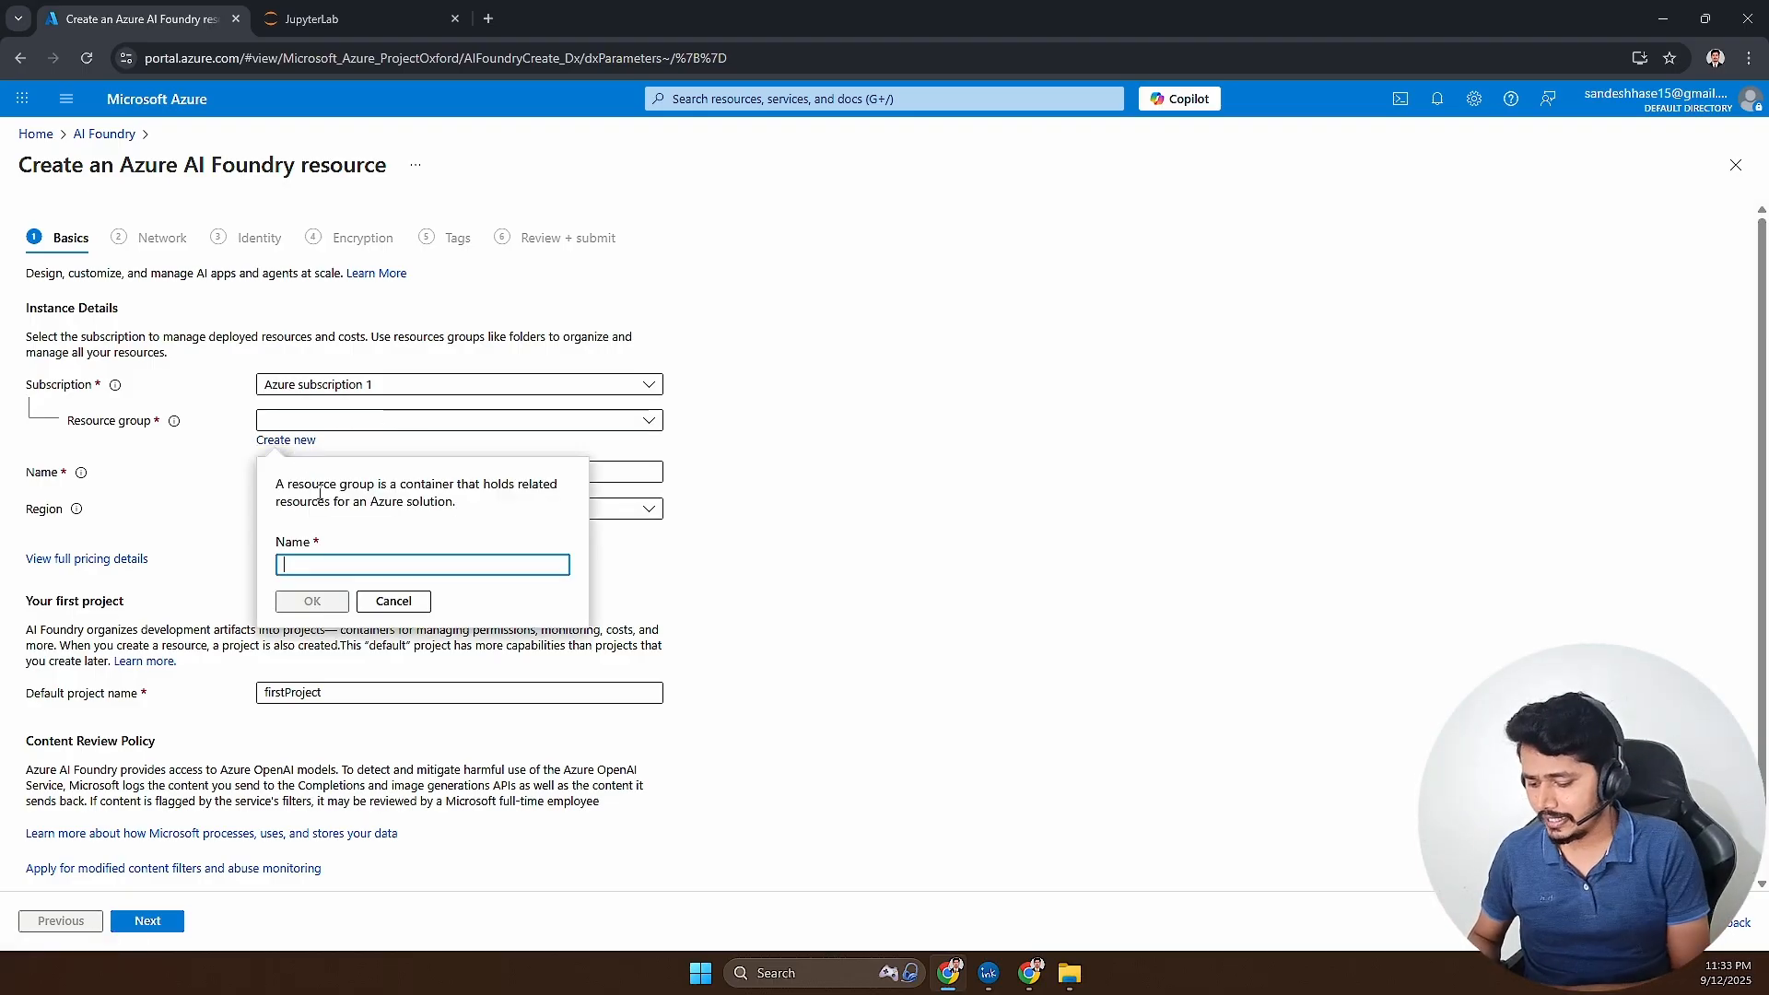
type("rg-rag")
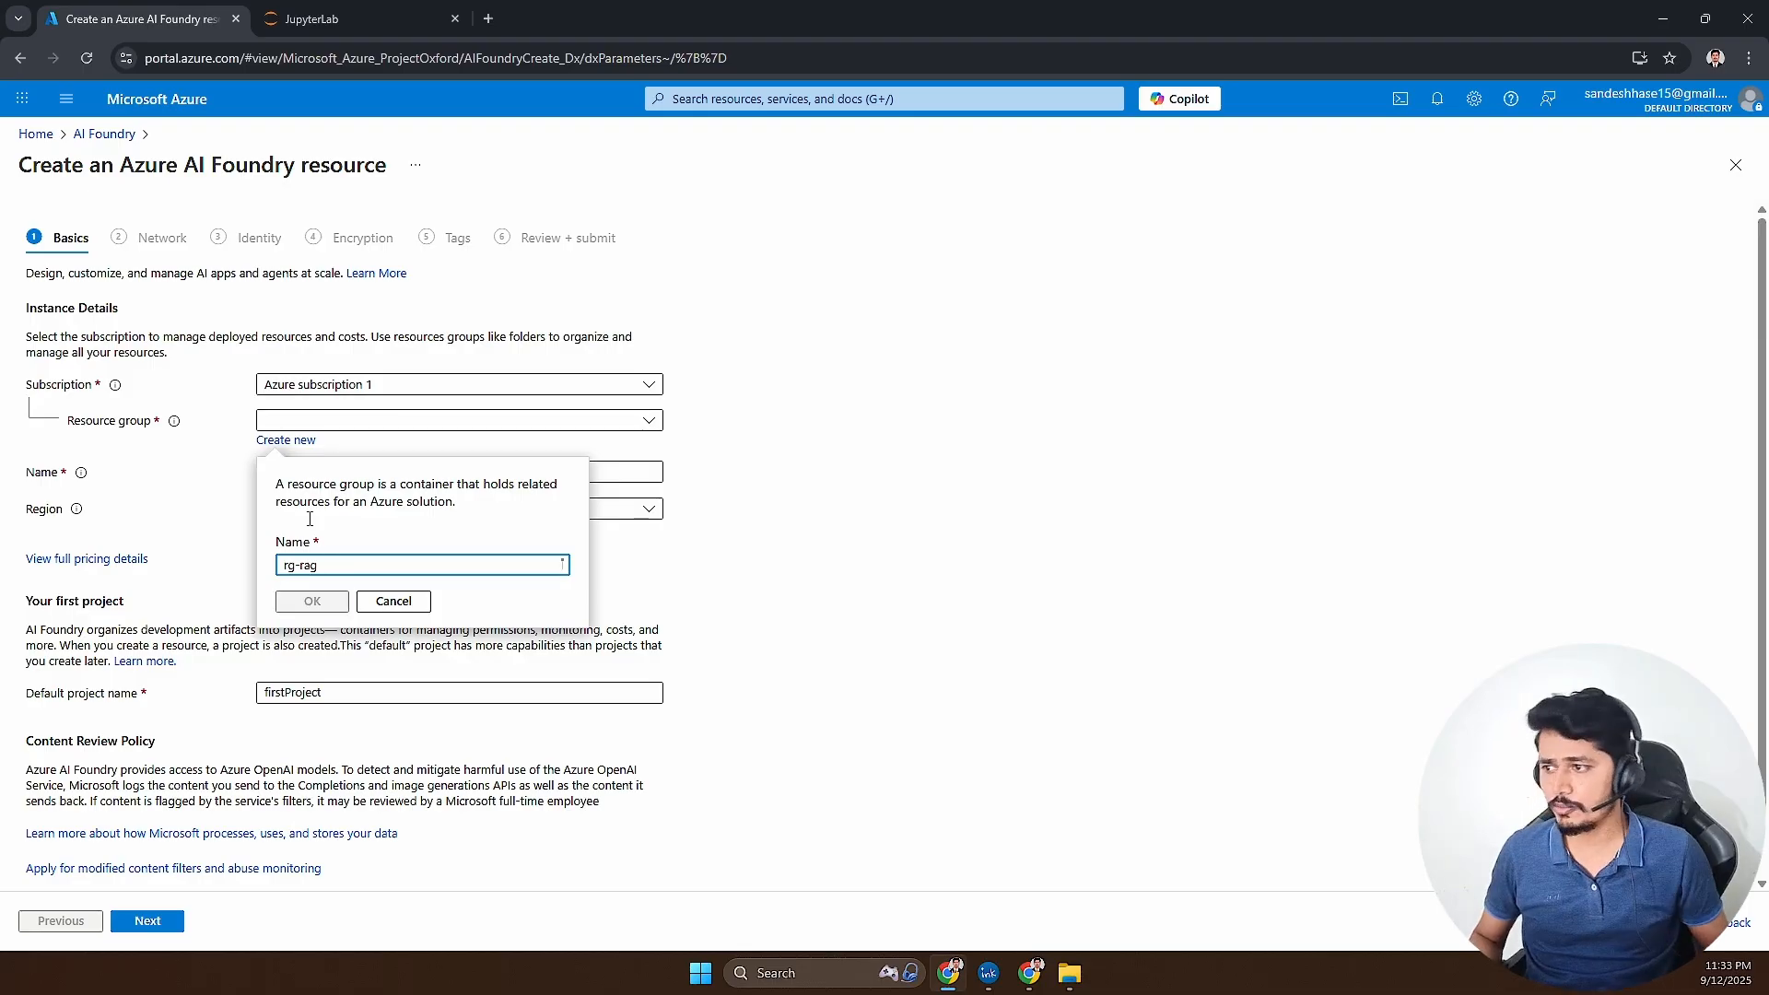
left_click(310, 601)
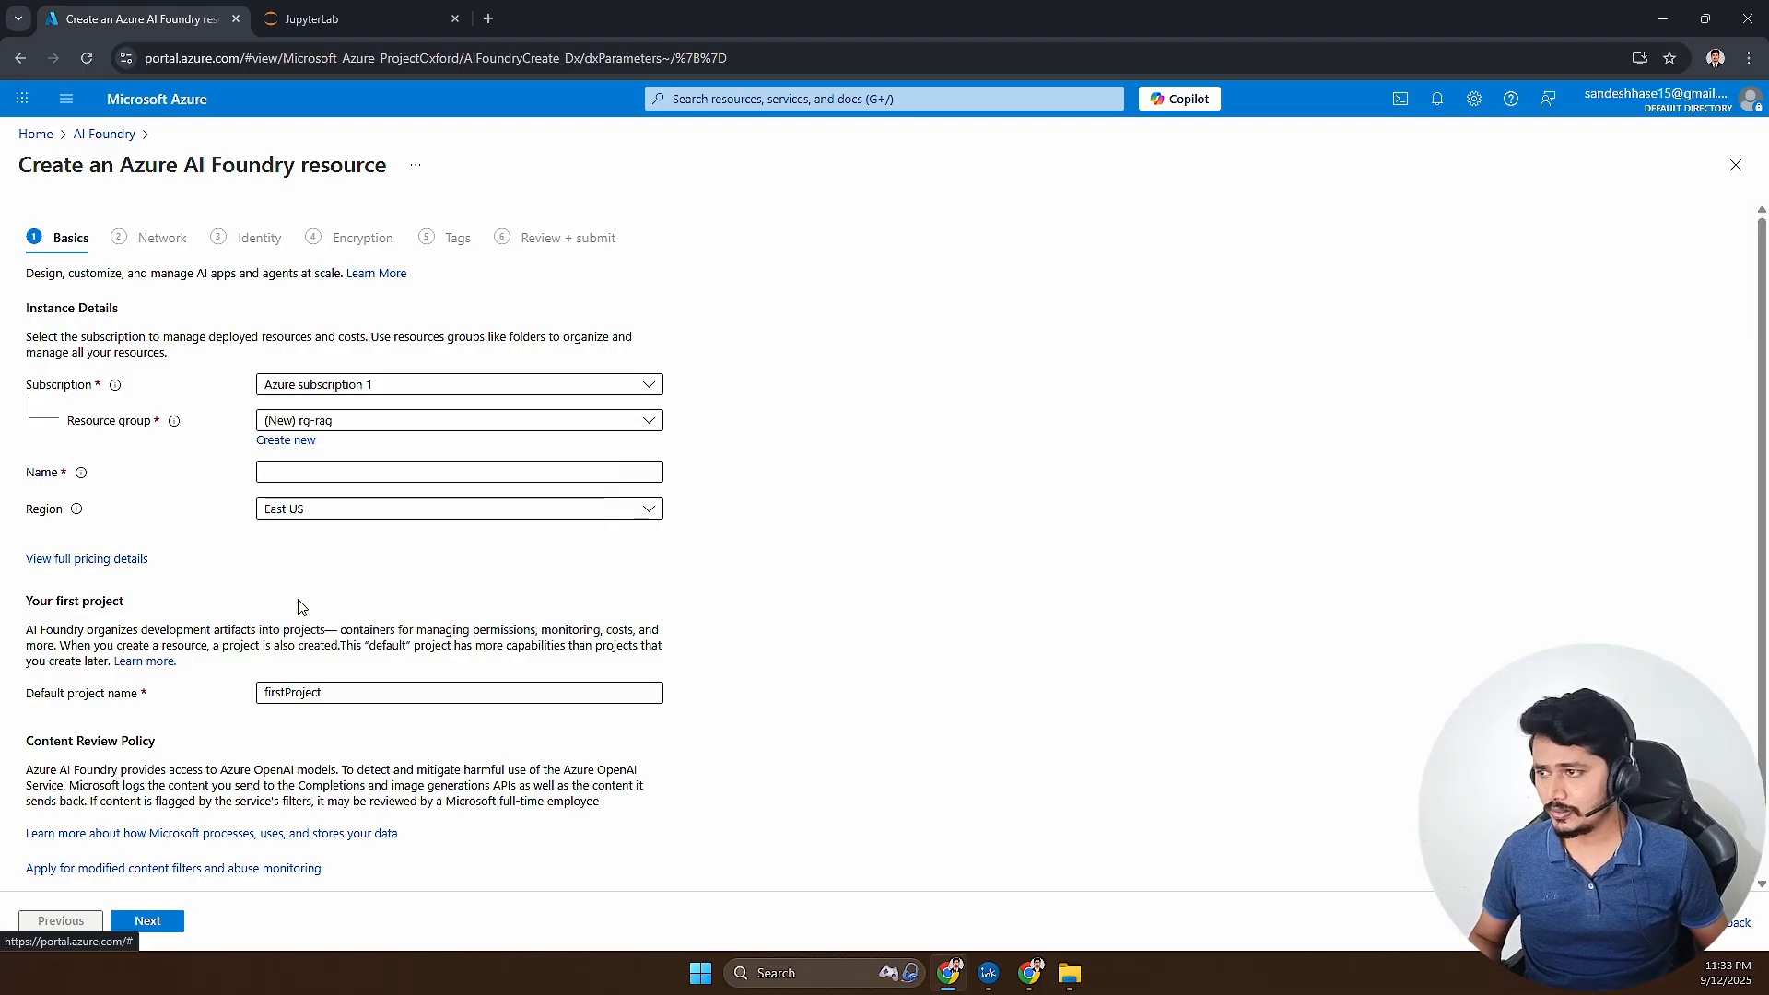
- Name the resource azf-ragmultiagent and set its default project name to rag-multiagent
left_click(315, 474)
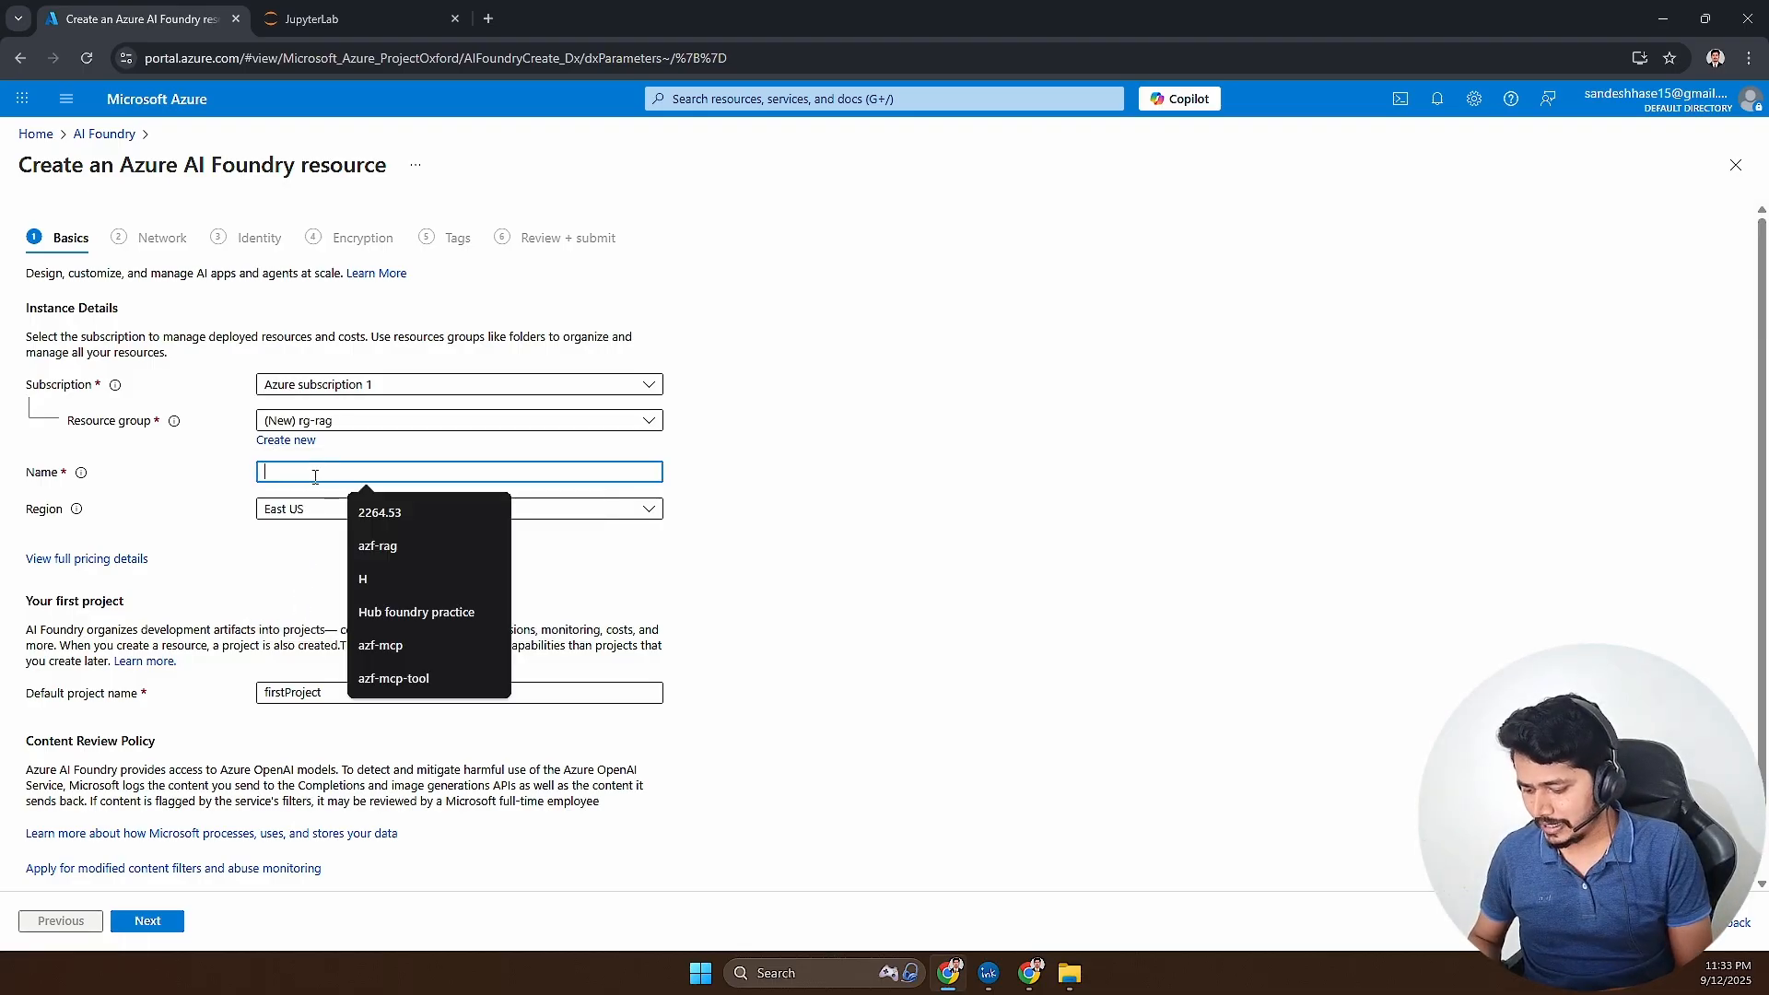
type("azf-")
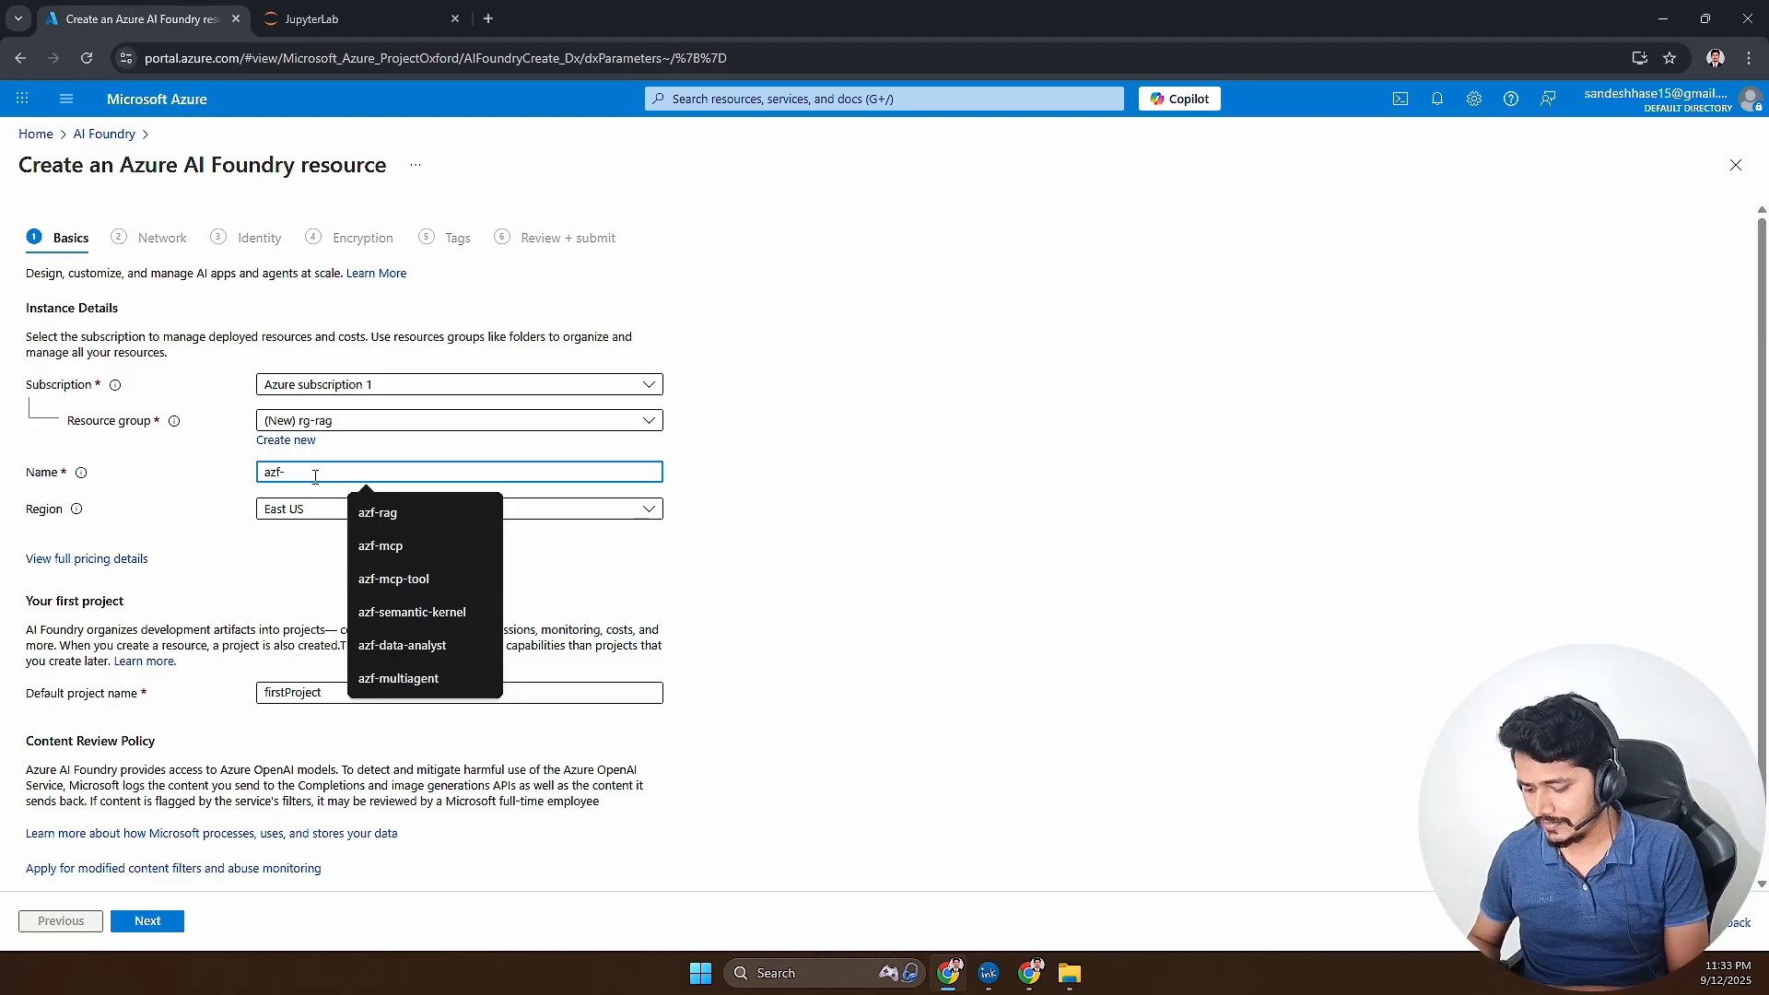
type("ragmultiagent")
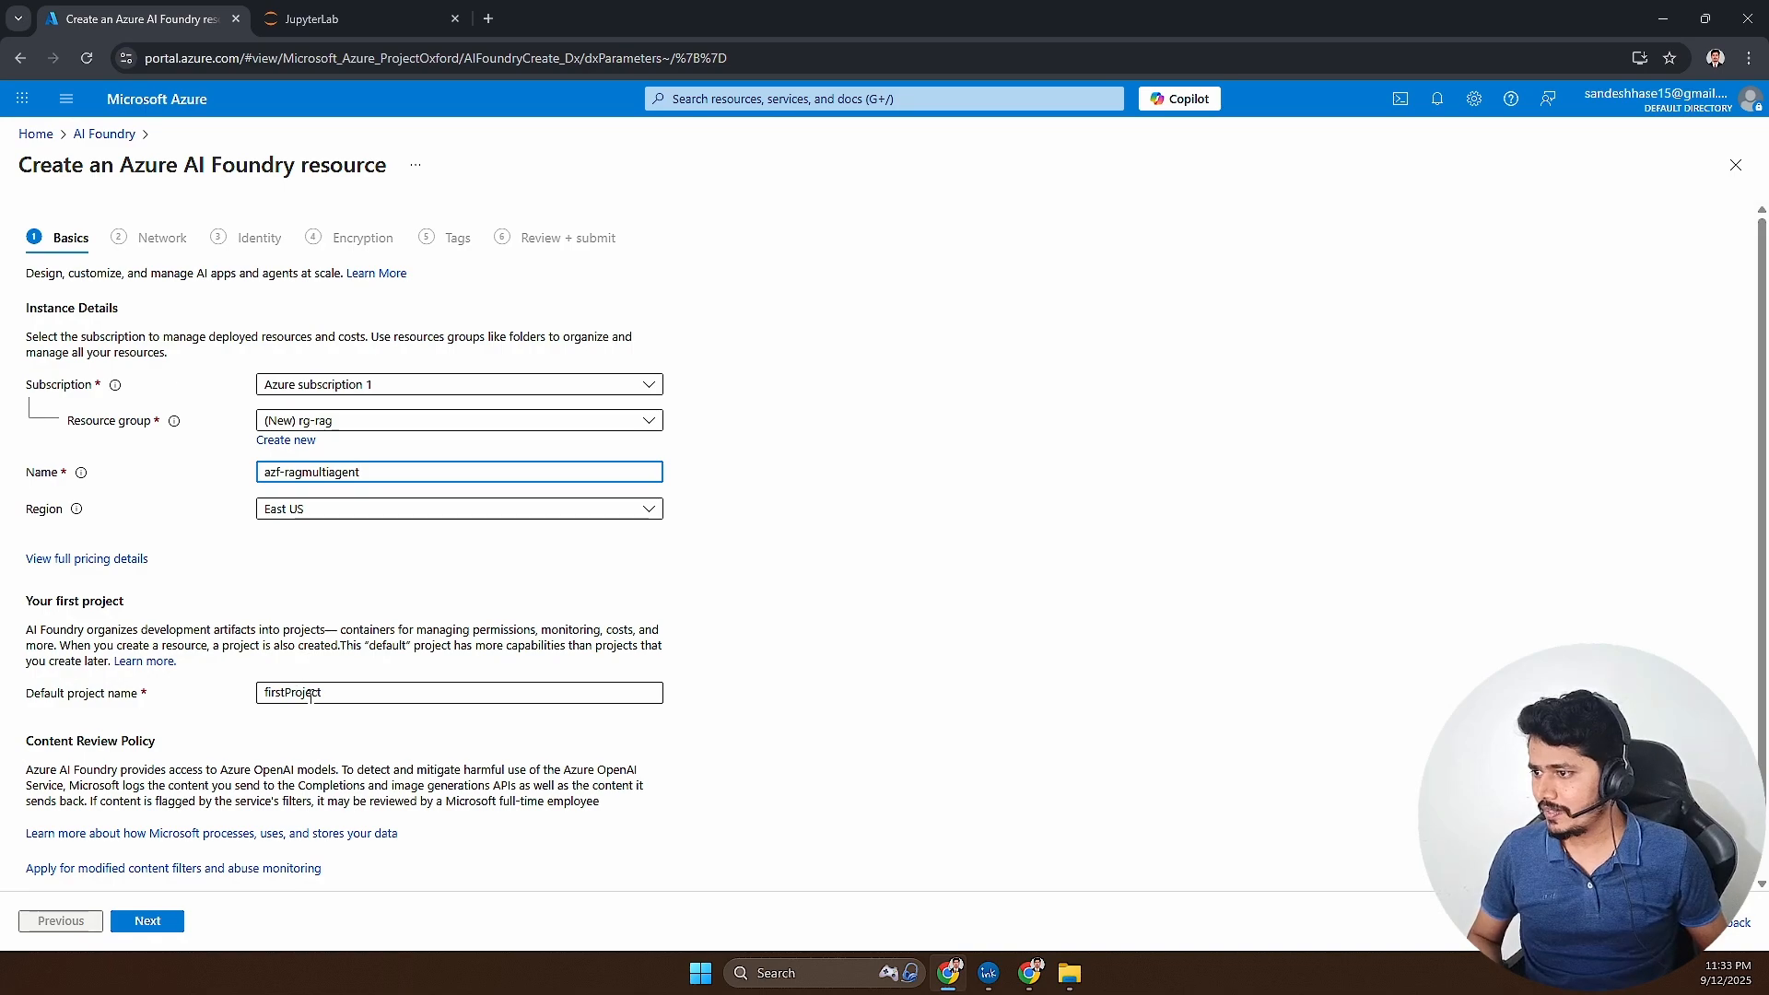
left_click_drag(321, 693, 234, 705)
type("r")
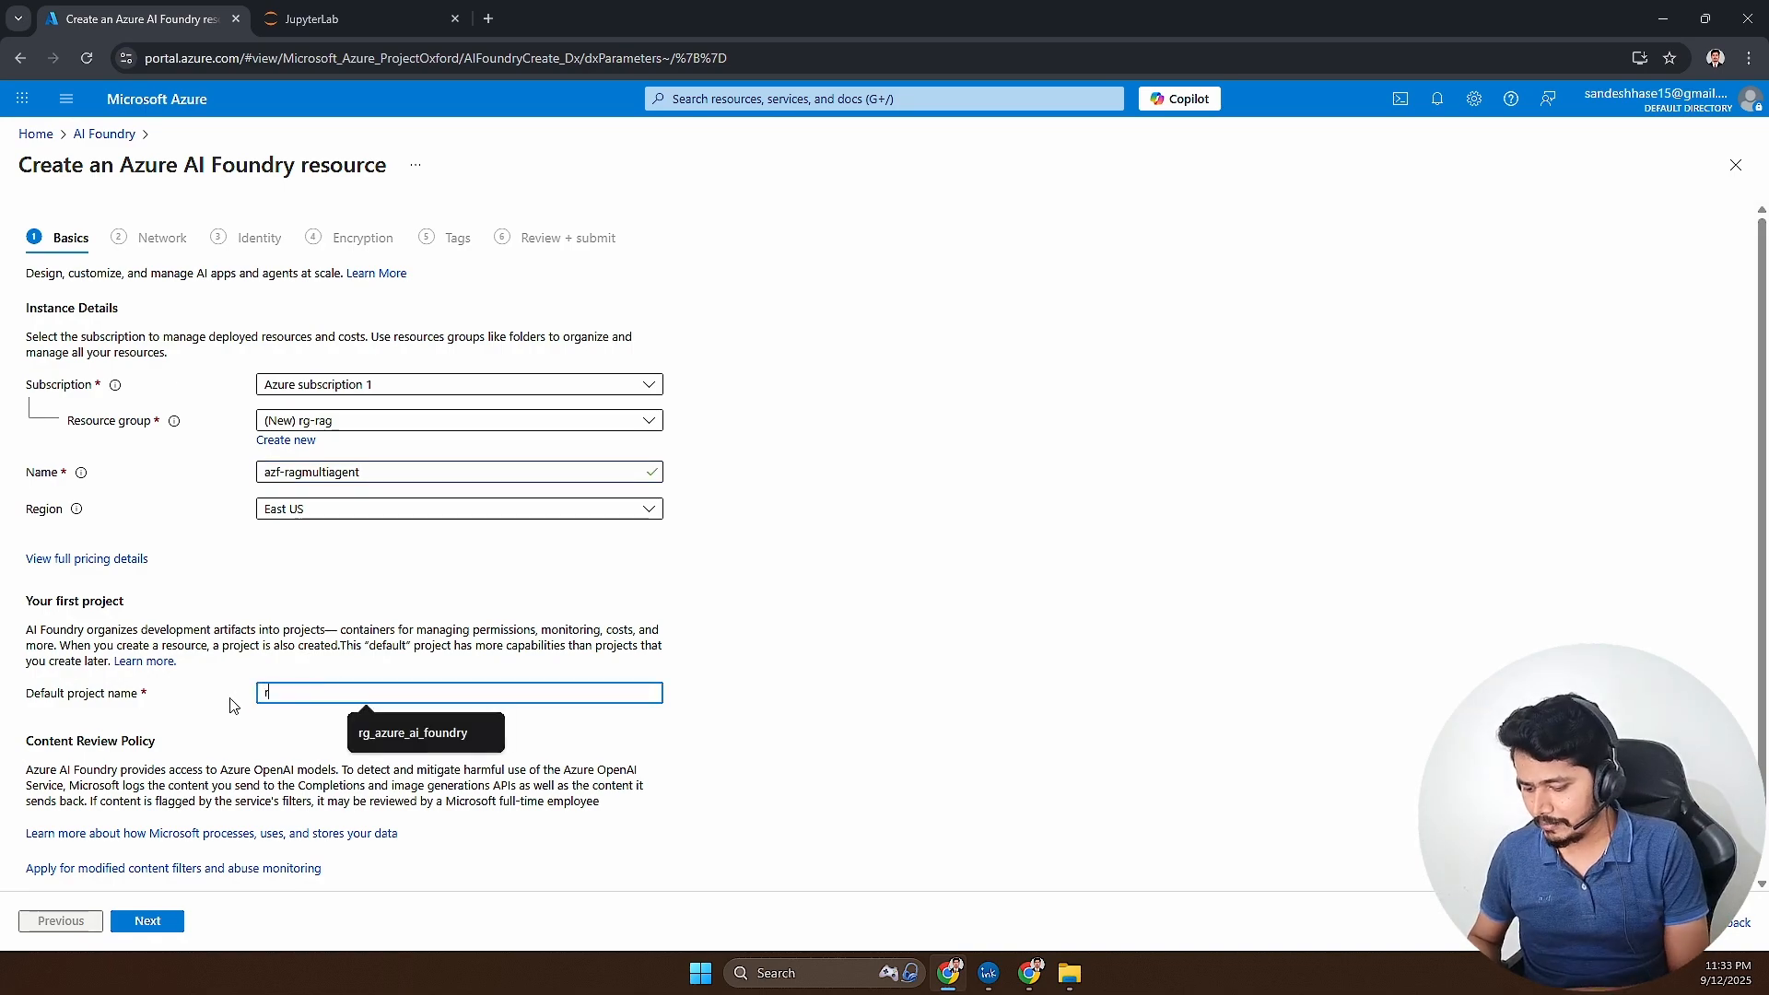
type("ag-multiagent")
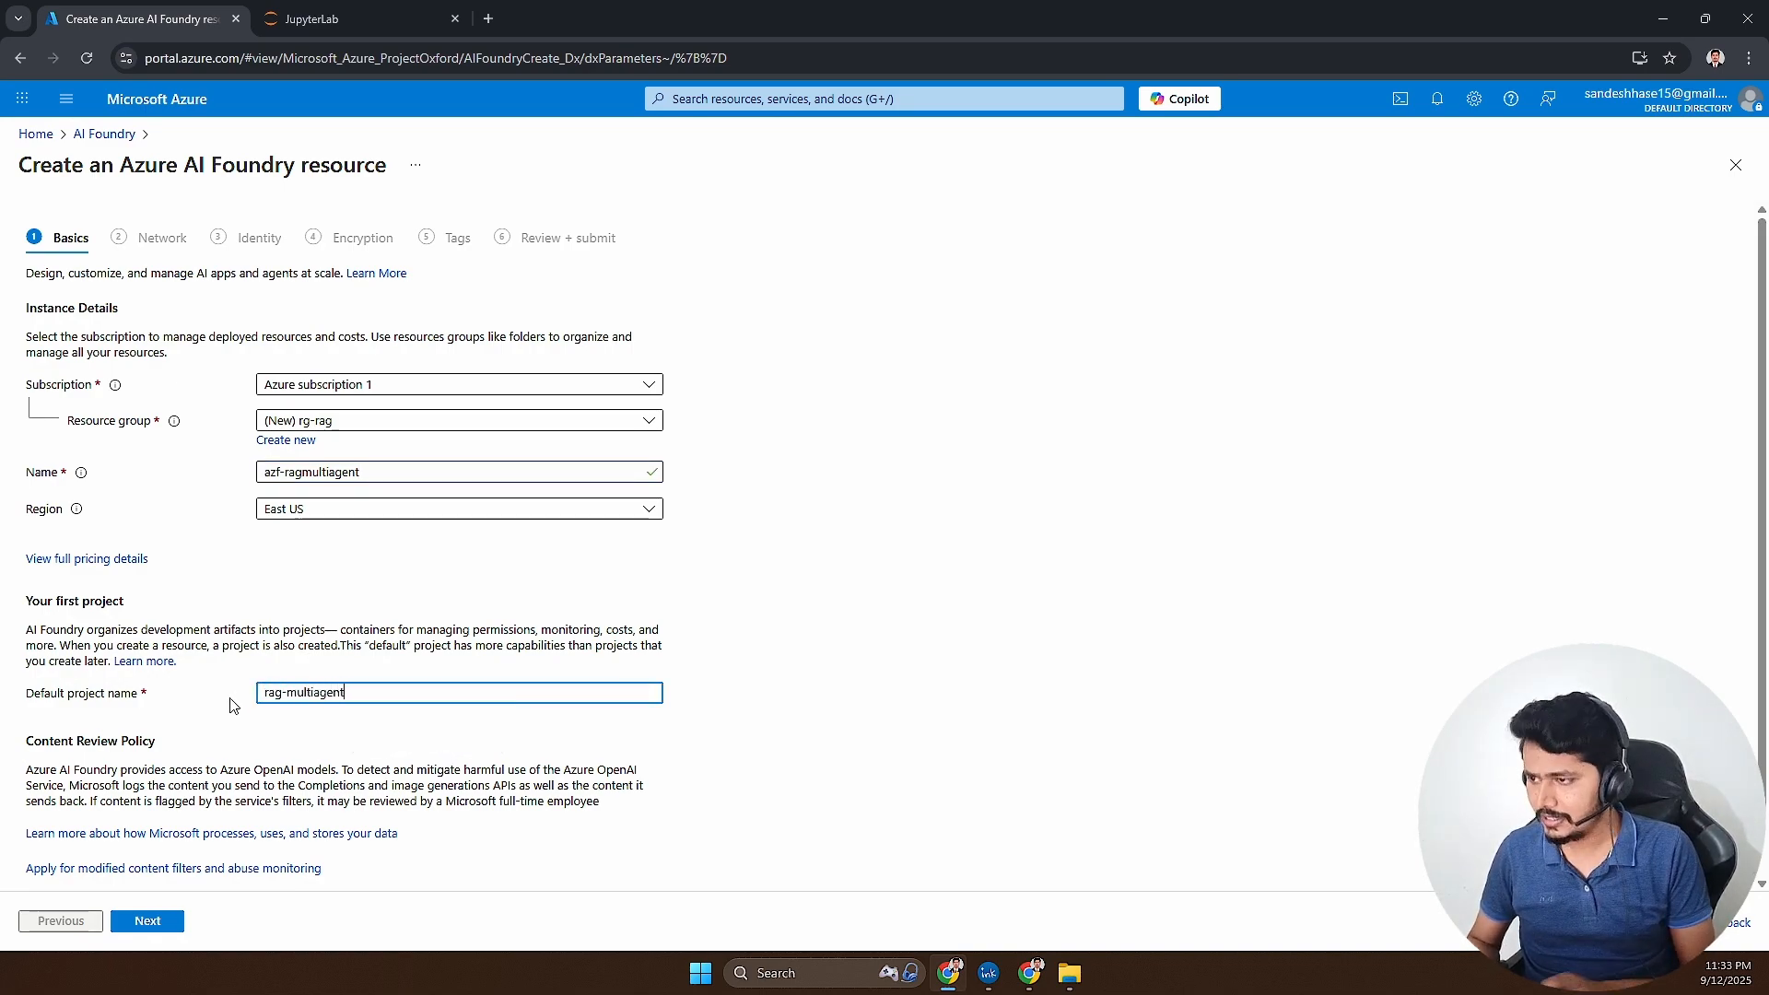
- Keep the default network, identity, encryption and tag settings, review the basics, and create the AI Foundry resource
left_click(171, 922)
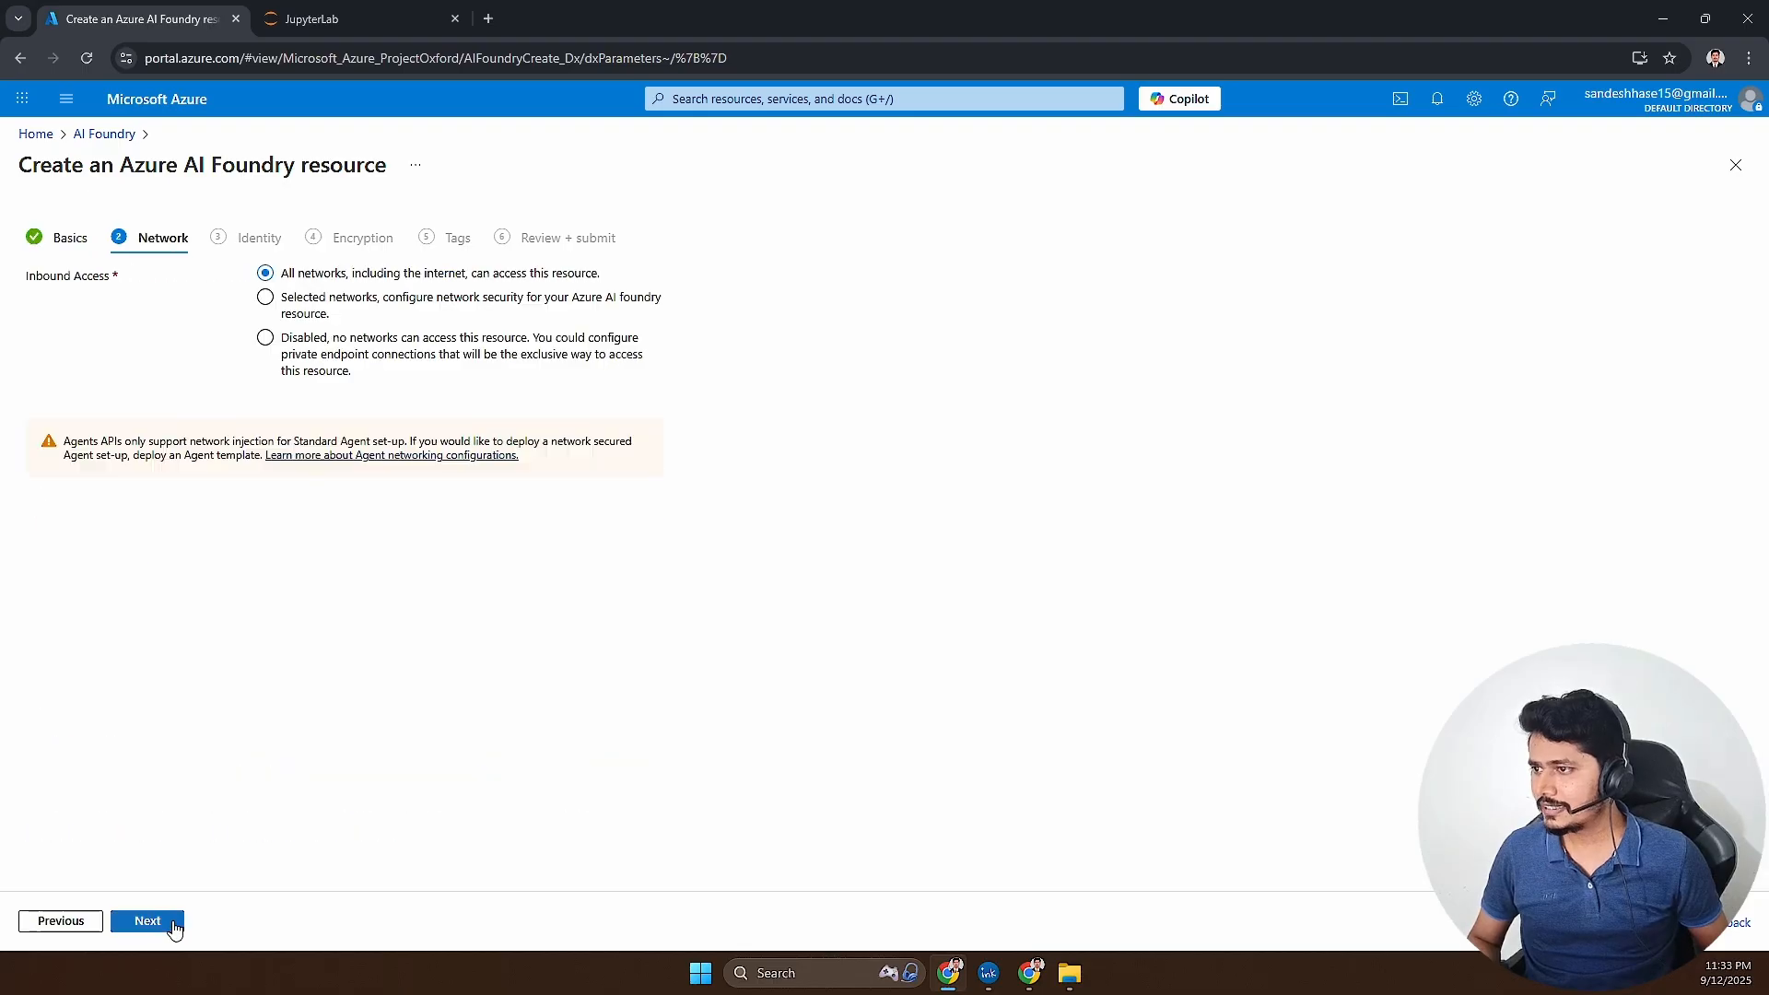
left_click(172, 922)
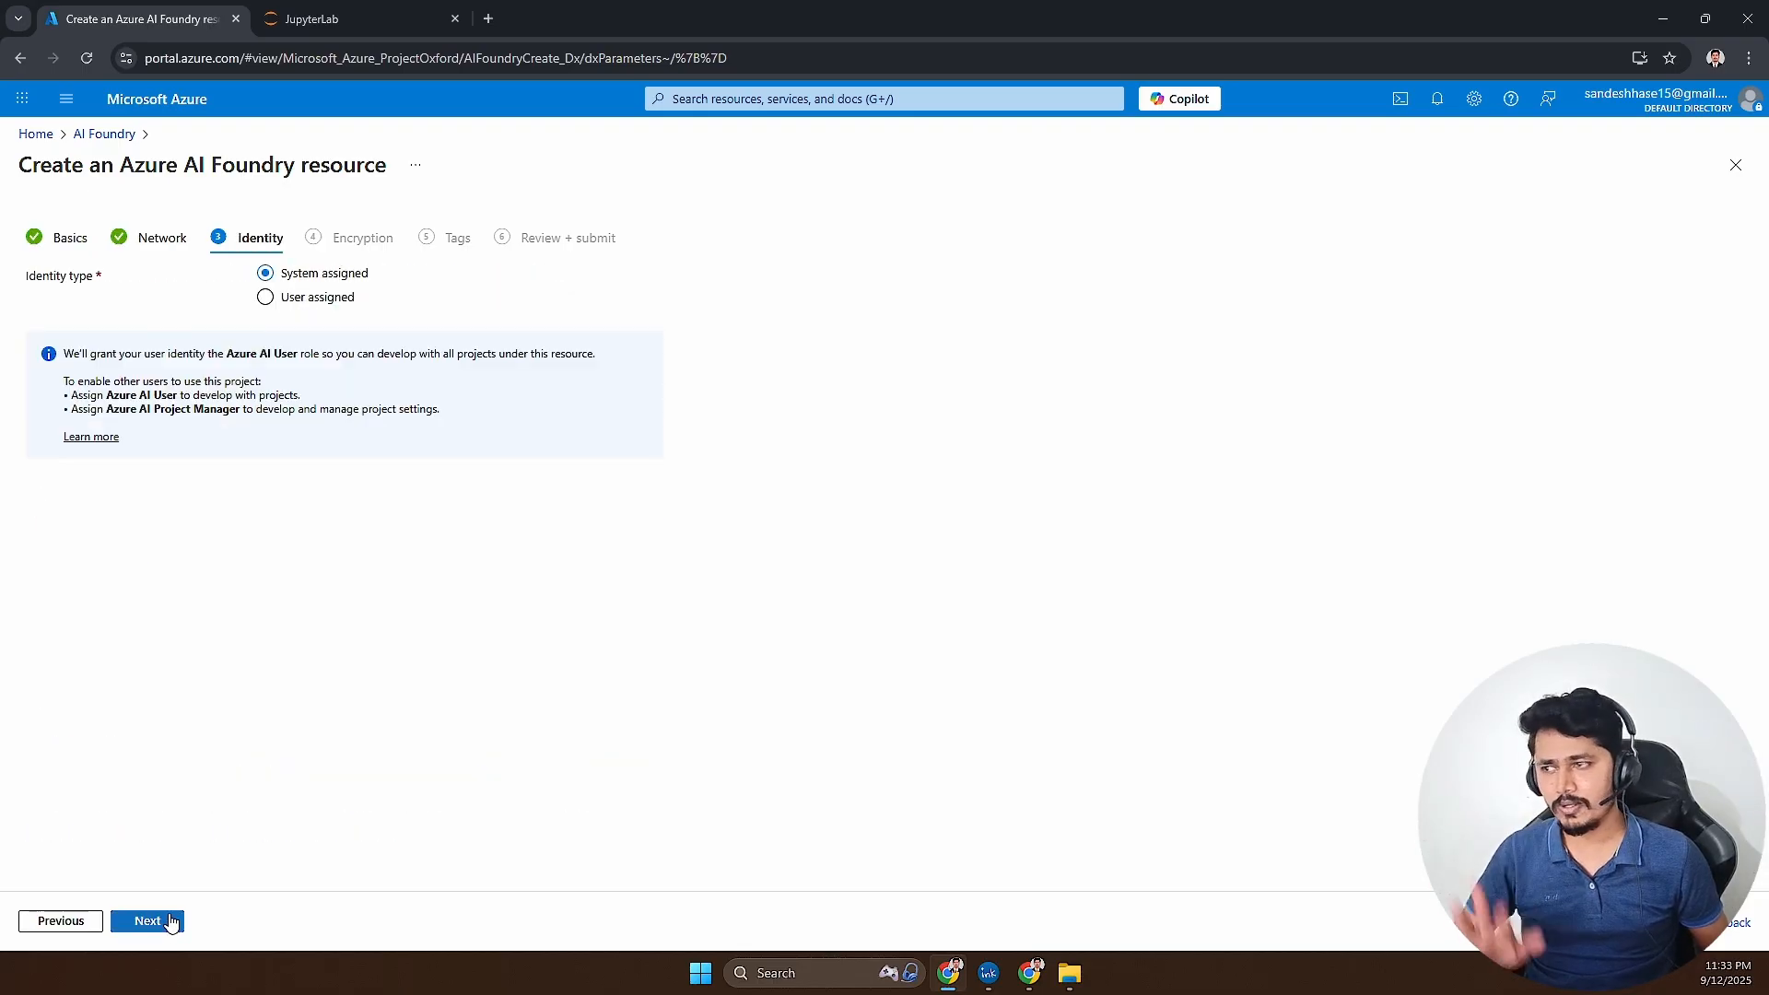
left_click(161, 922)
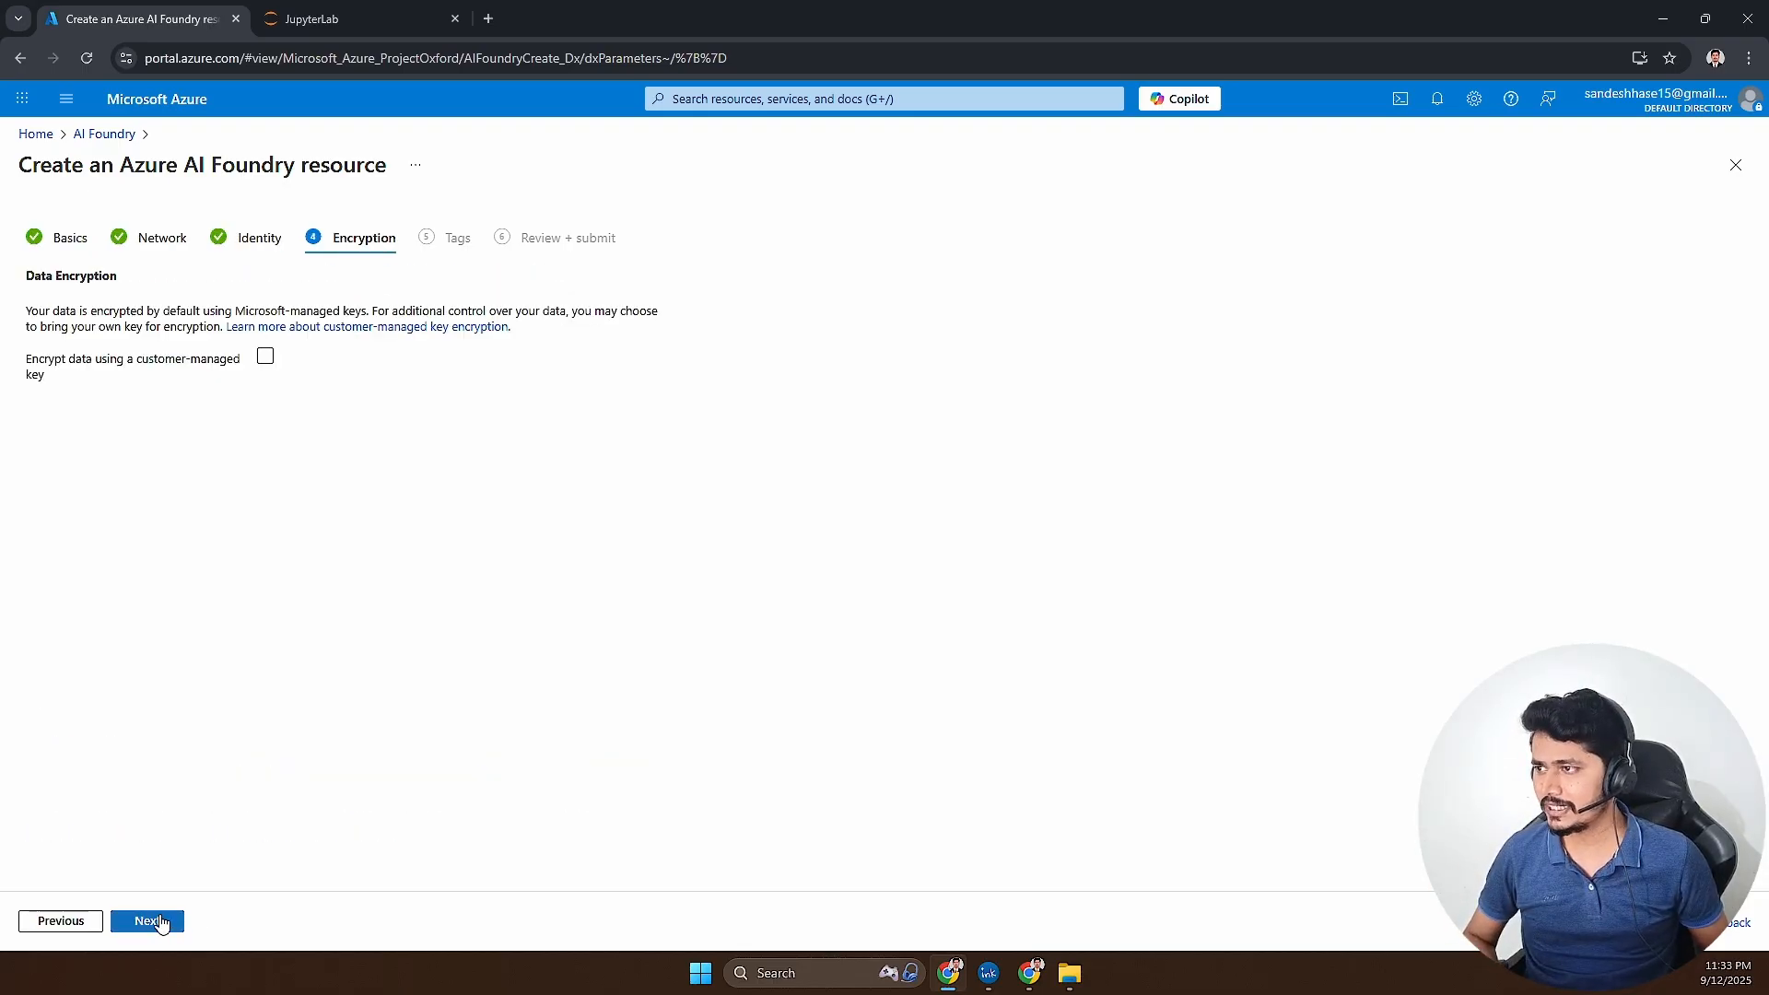
left_click(161, 922)
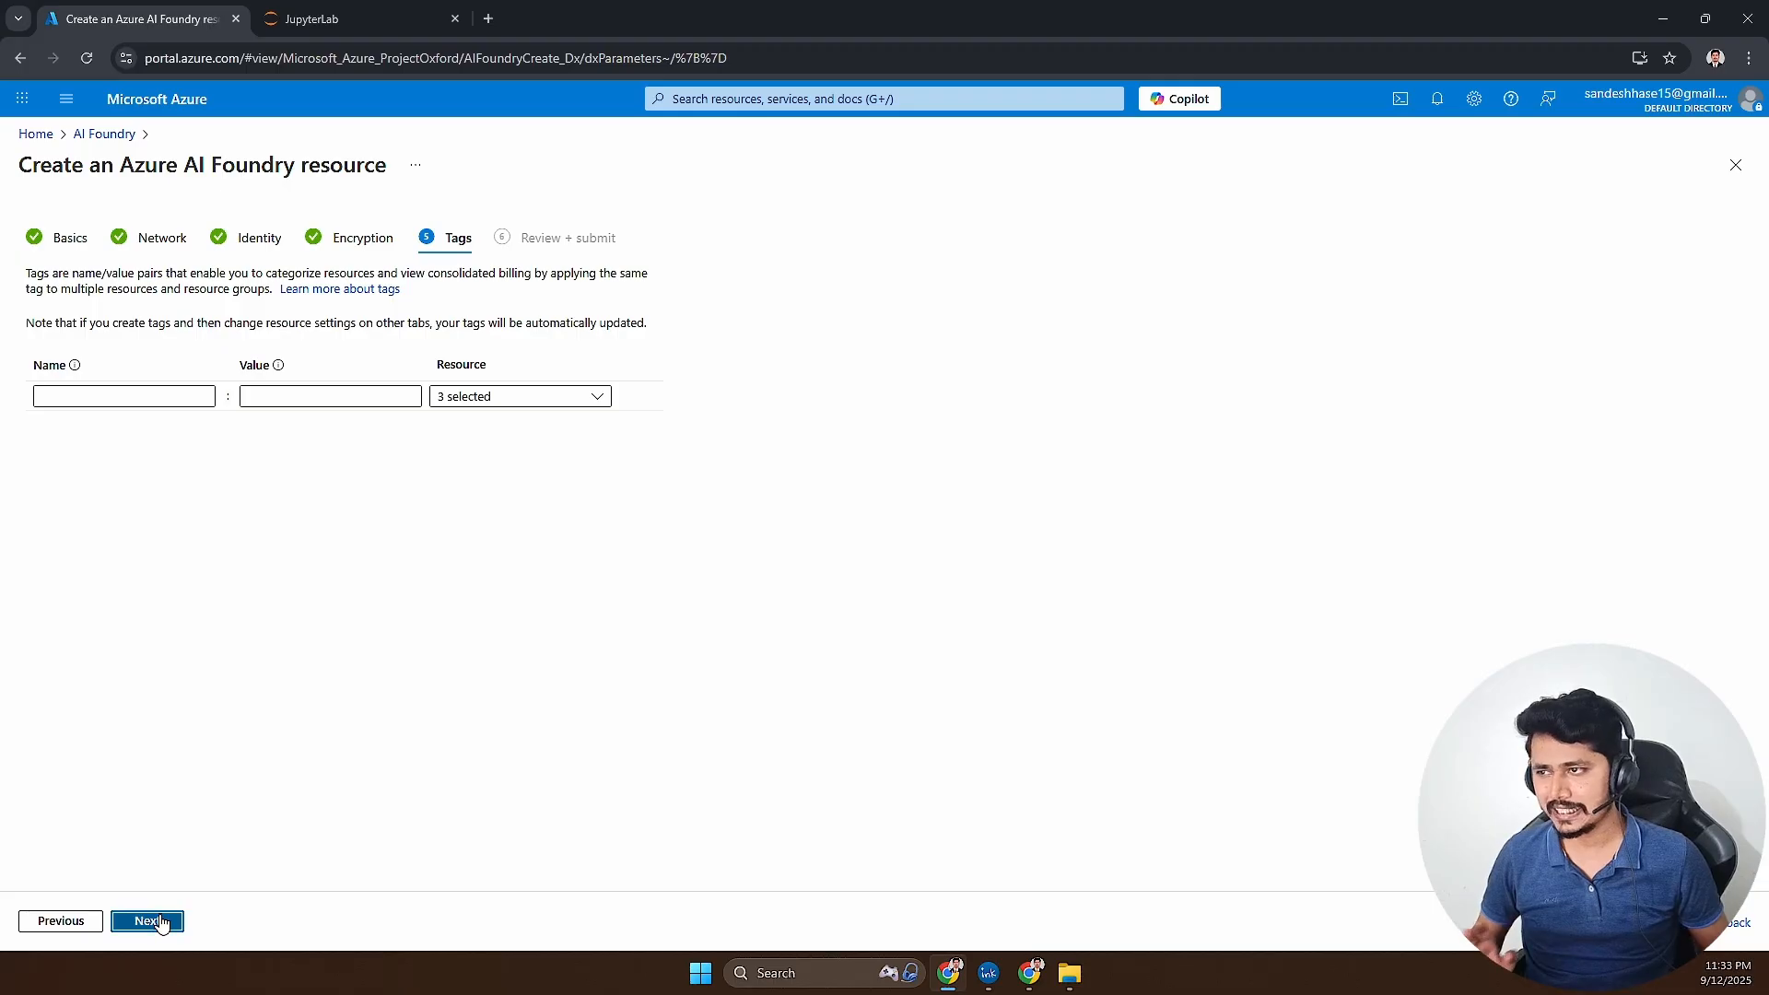
left_click(161, 922)
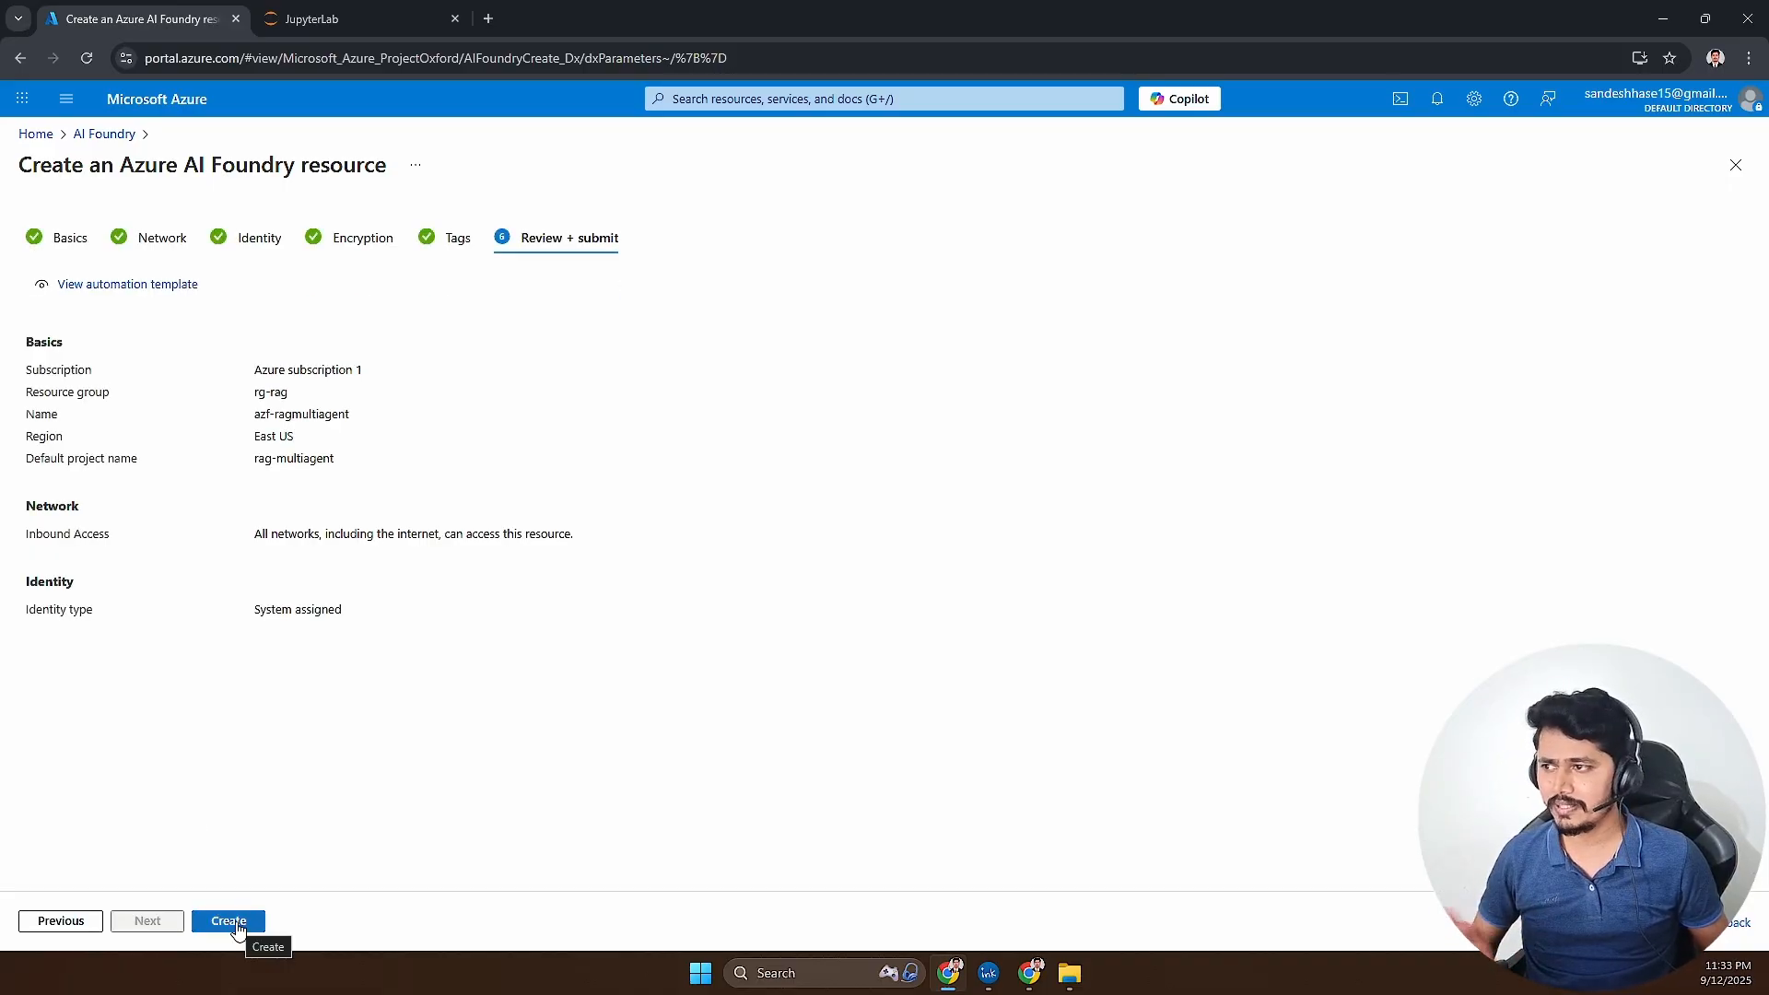
left_click_drag(214, 369, 311, 443)
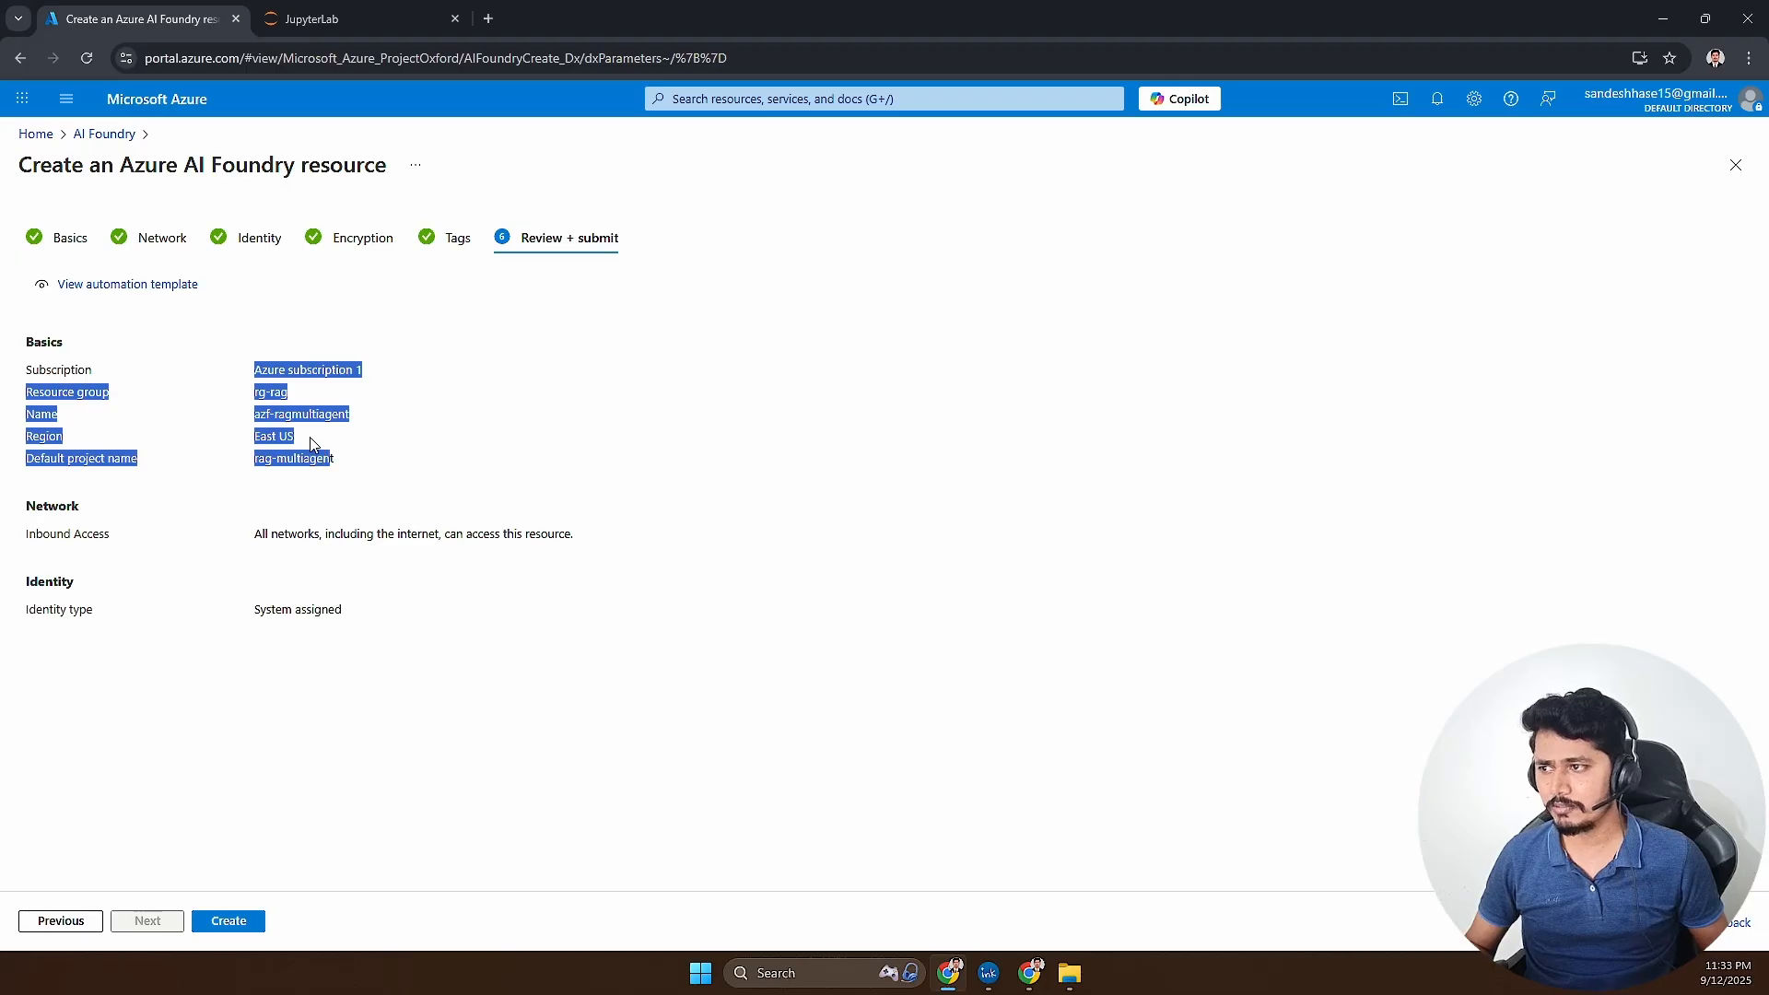
triple_click(311, 443)
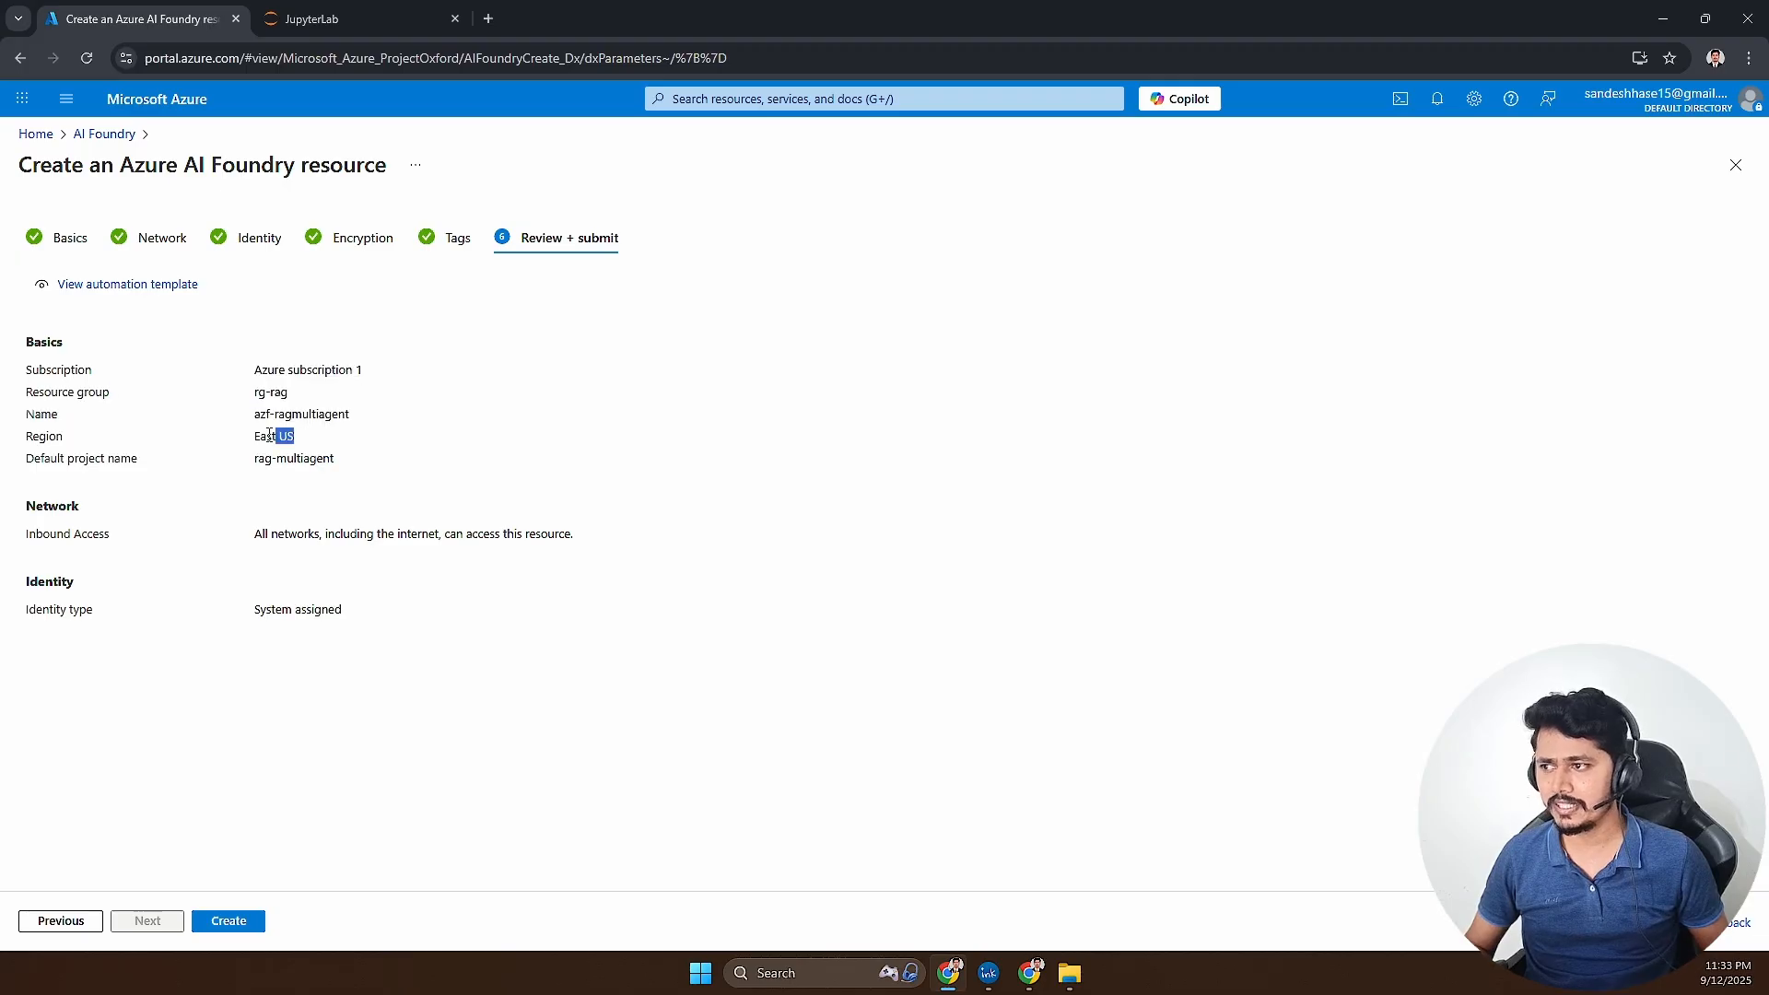
left_click(259, 917)
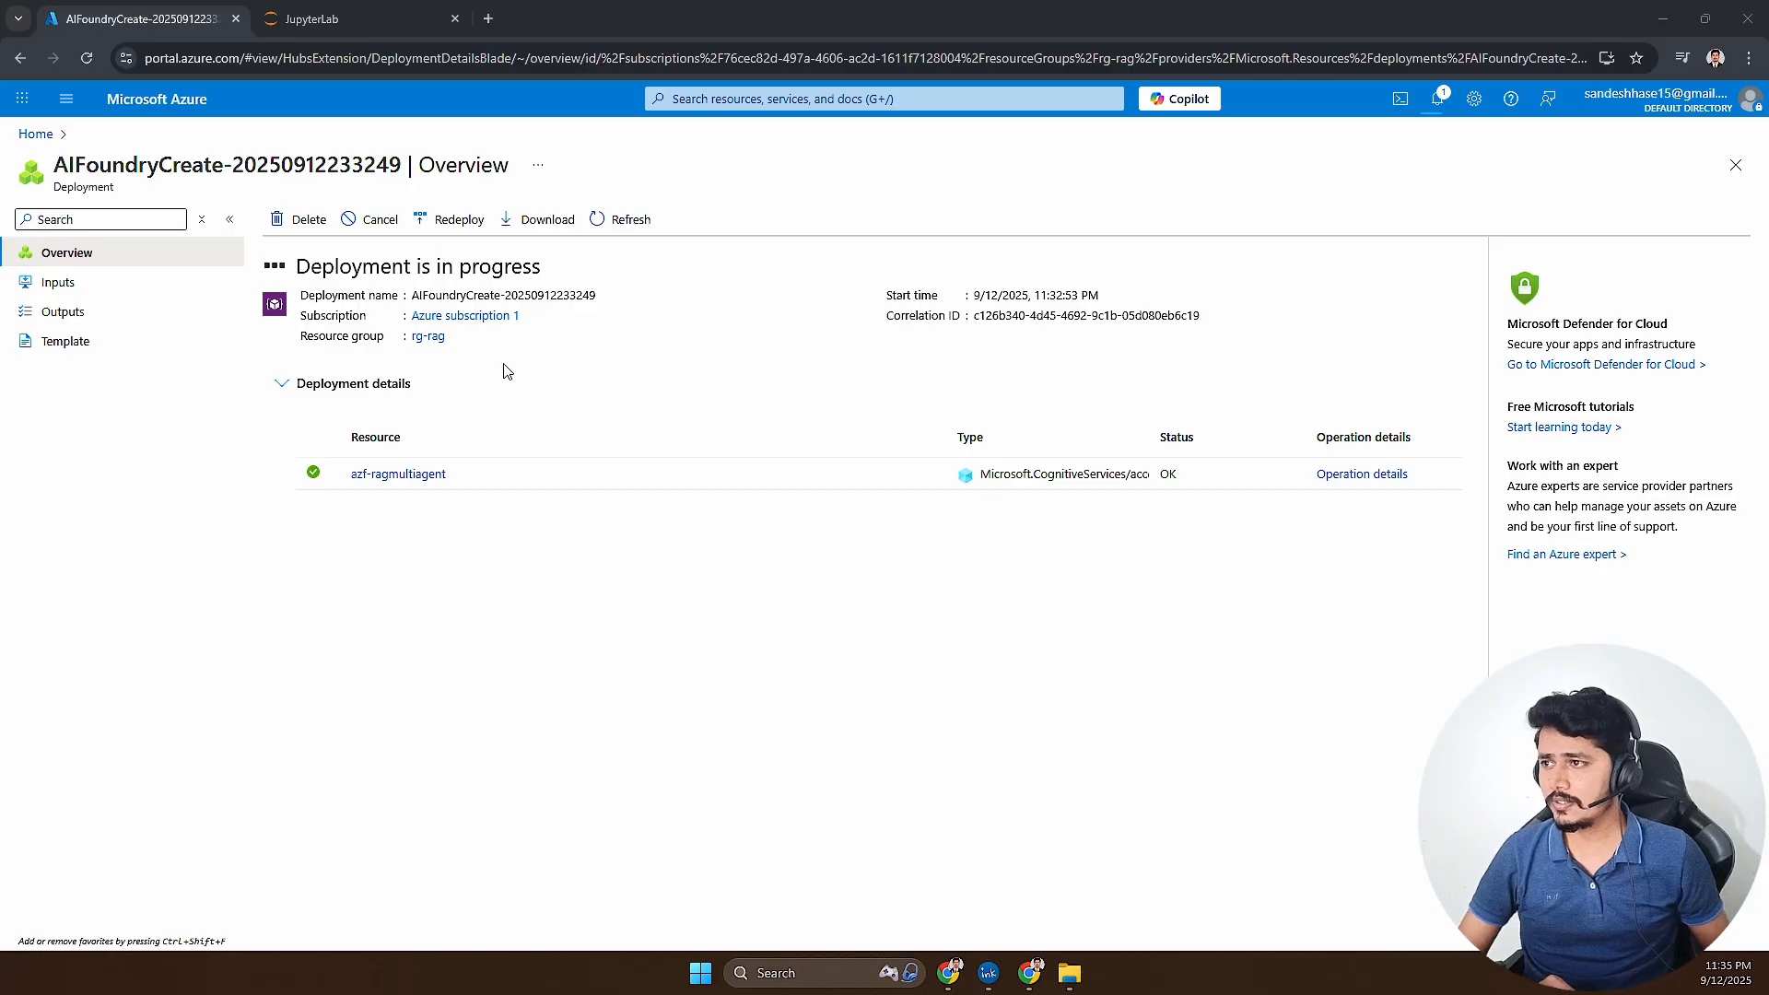
- Open the deployed azf-ragmultiagent resource in the Azure AI Foundry portal and go to its project's agents
left_click(380, 471)
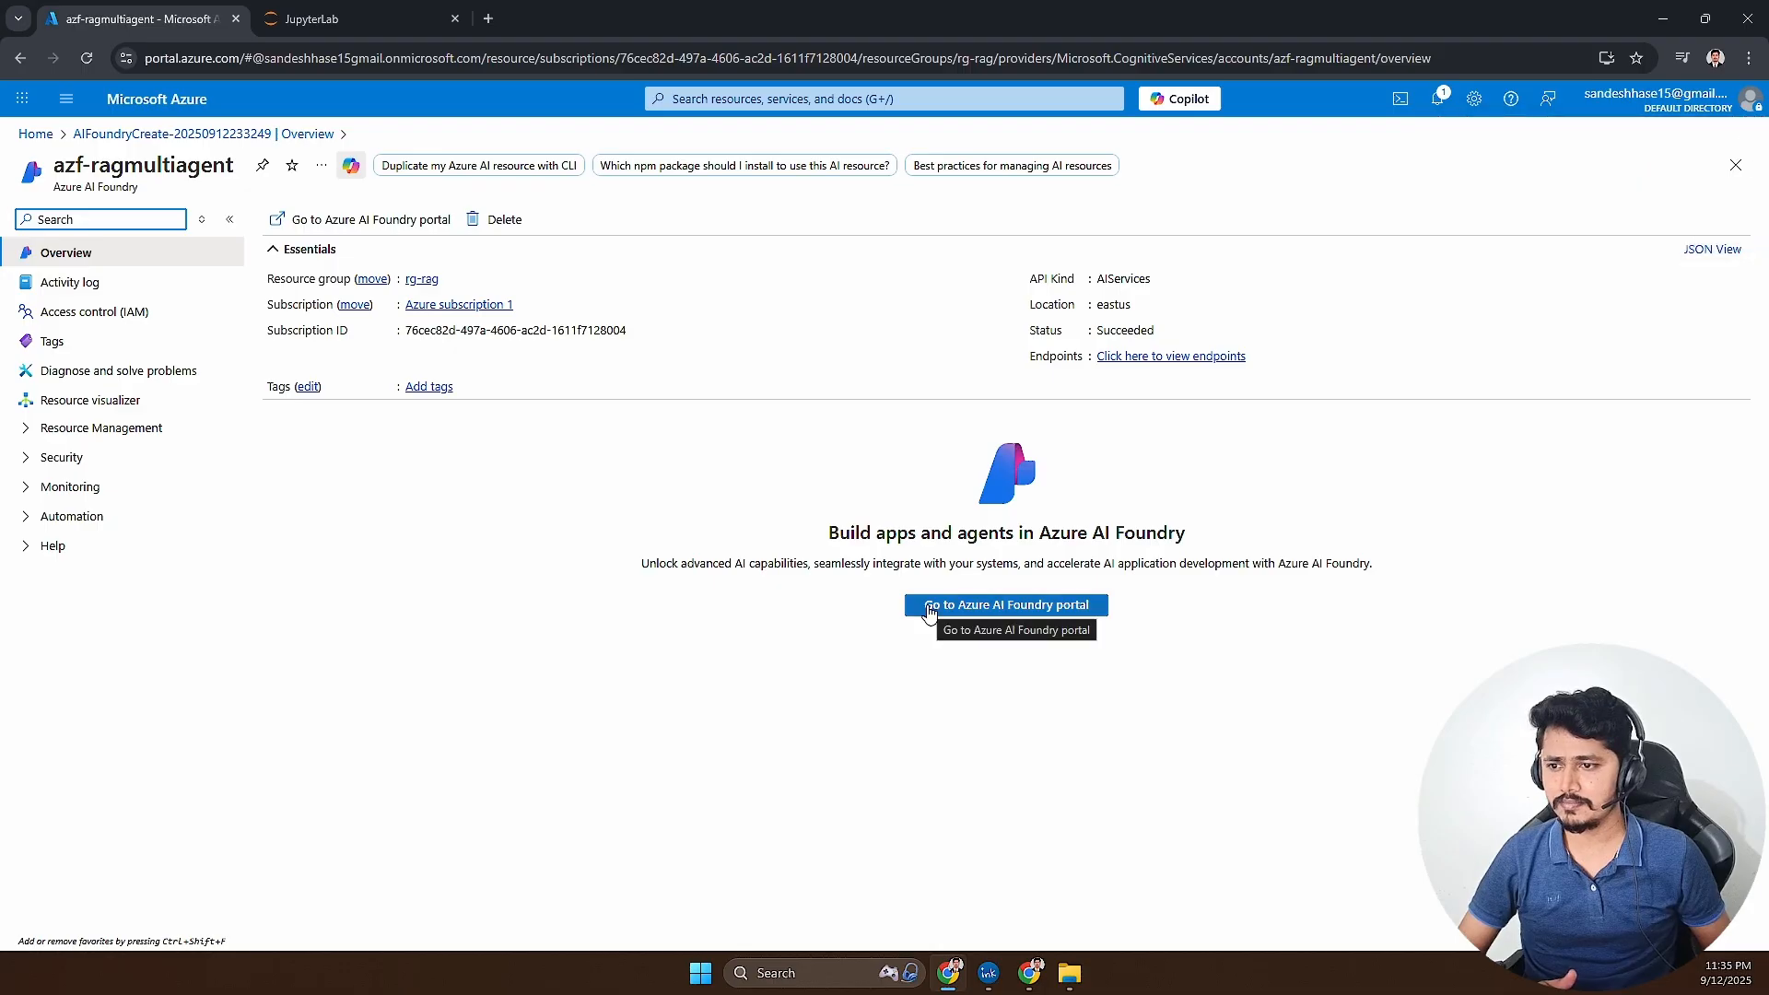
left_click(975, 608)
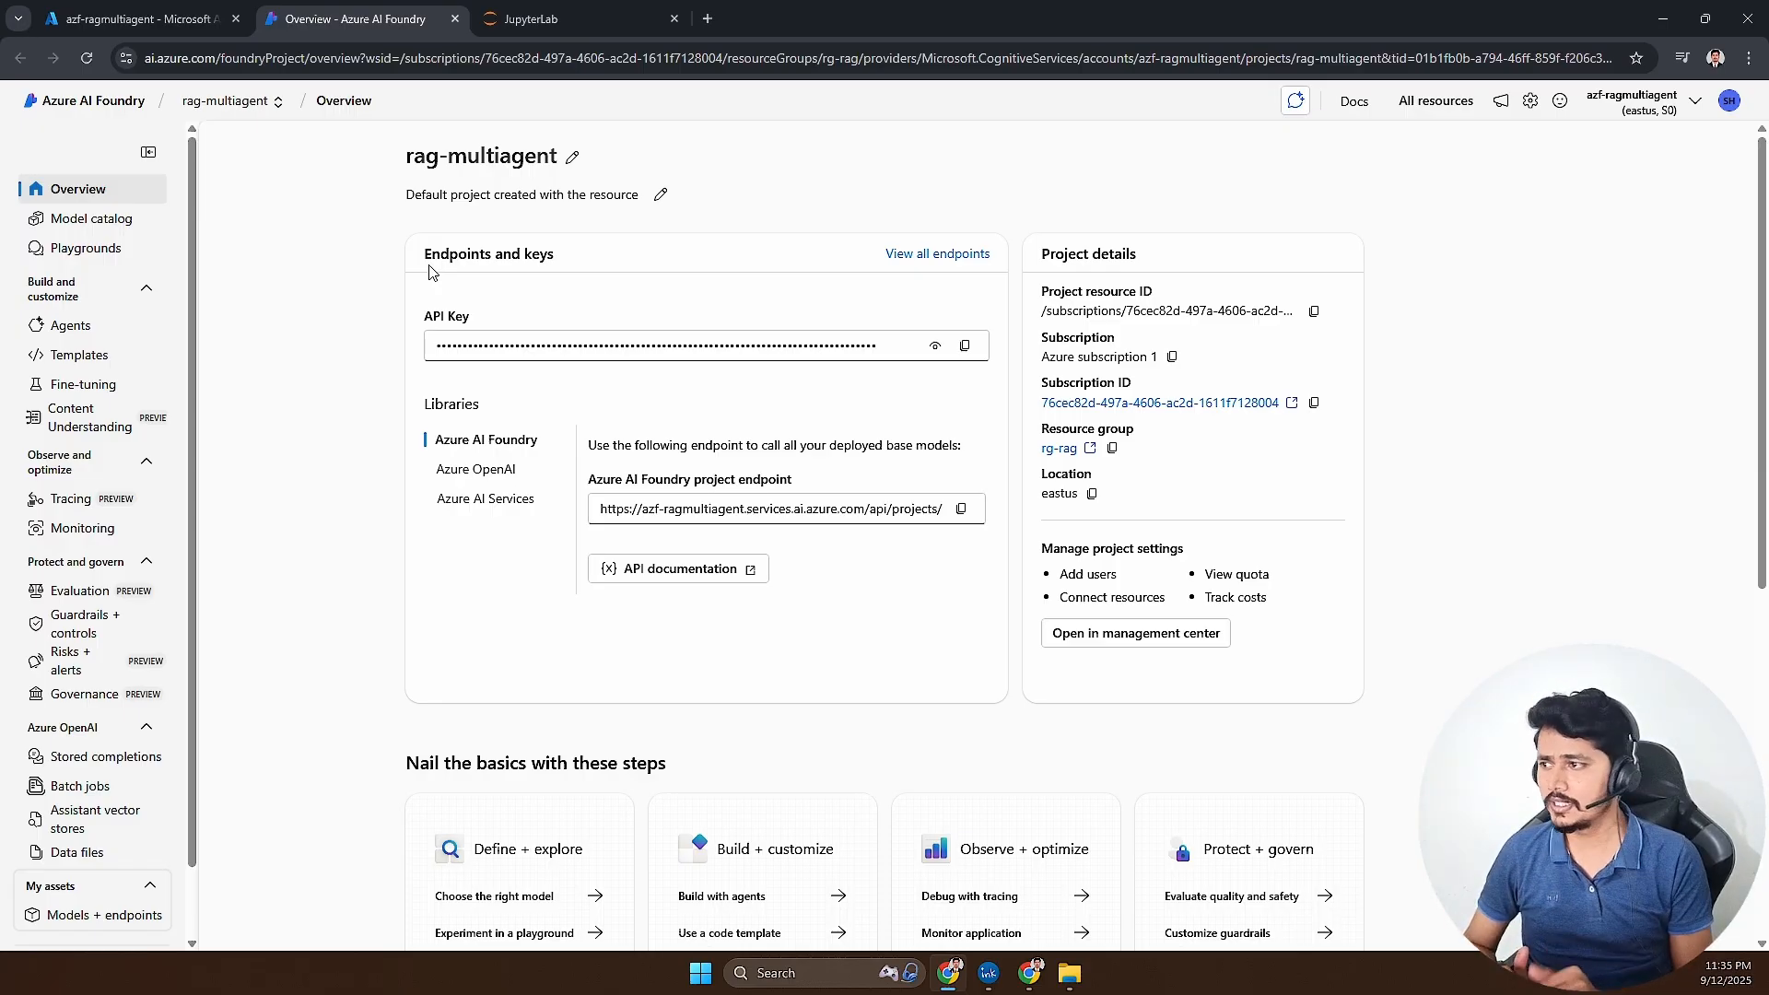
left_click(82, 334)
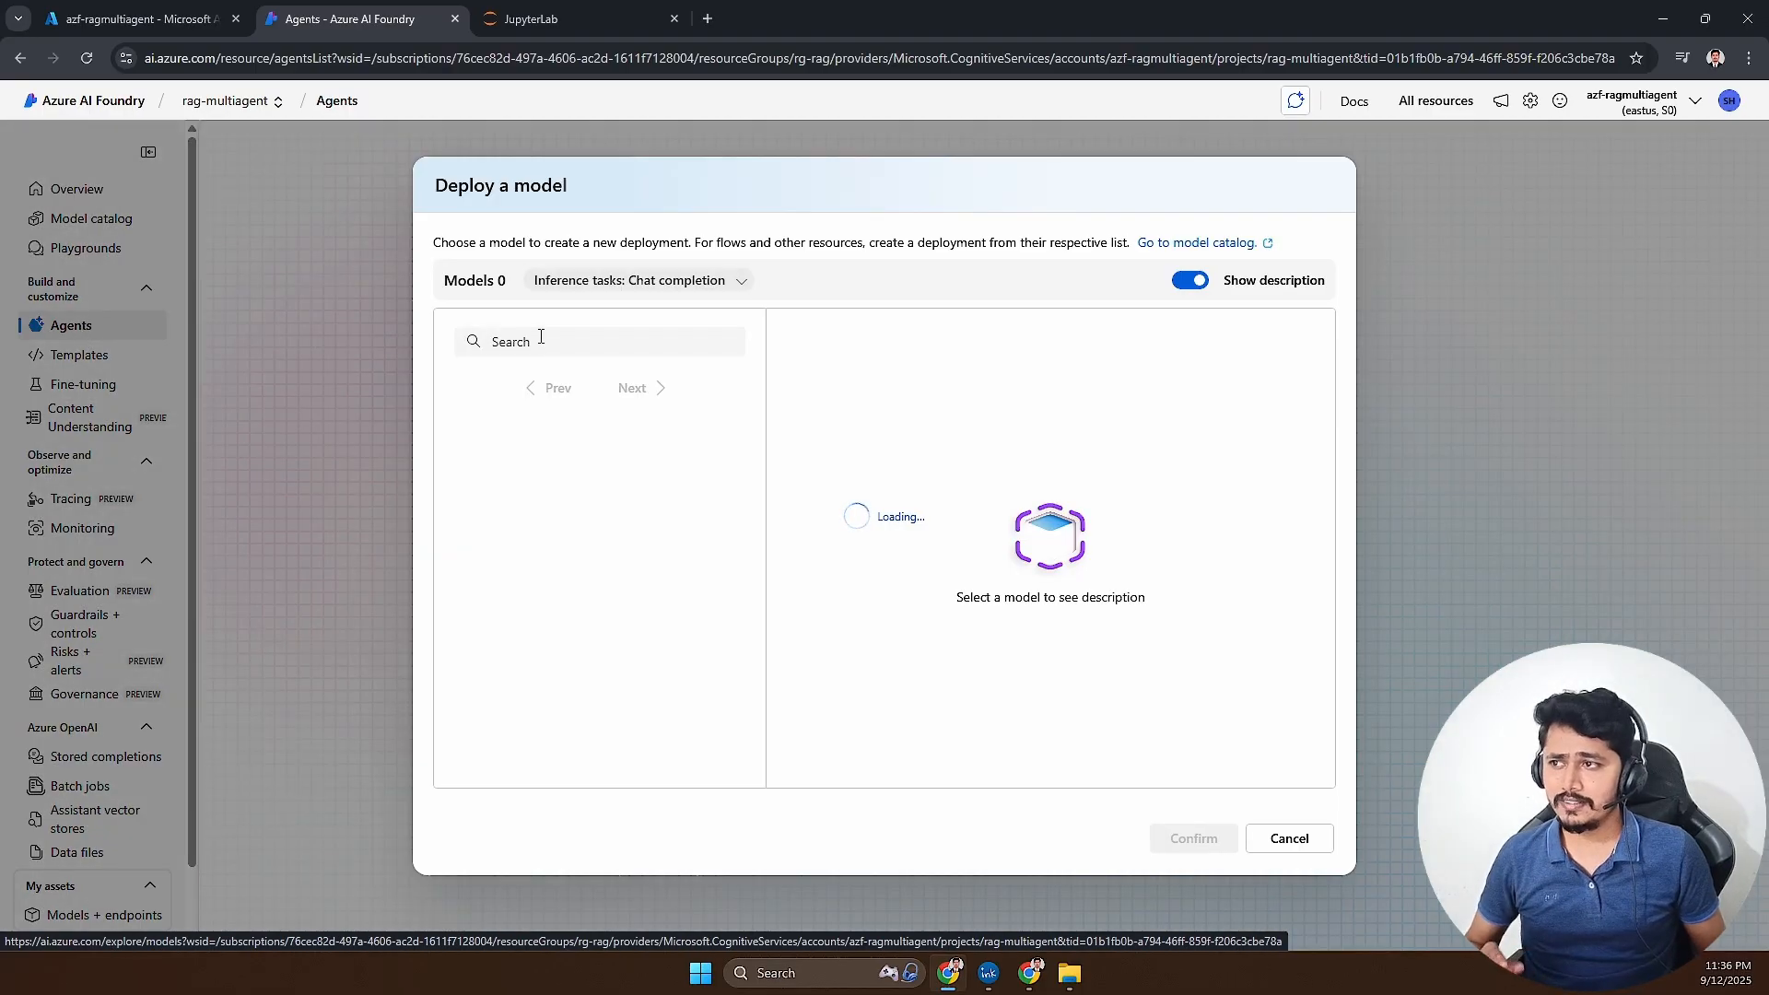
- Search the chat completion models for gpt and choose gpt-4o as the model to deploy
left_click(541, 339)
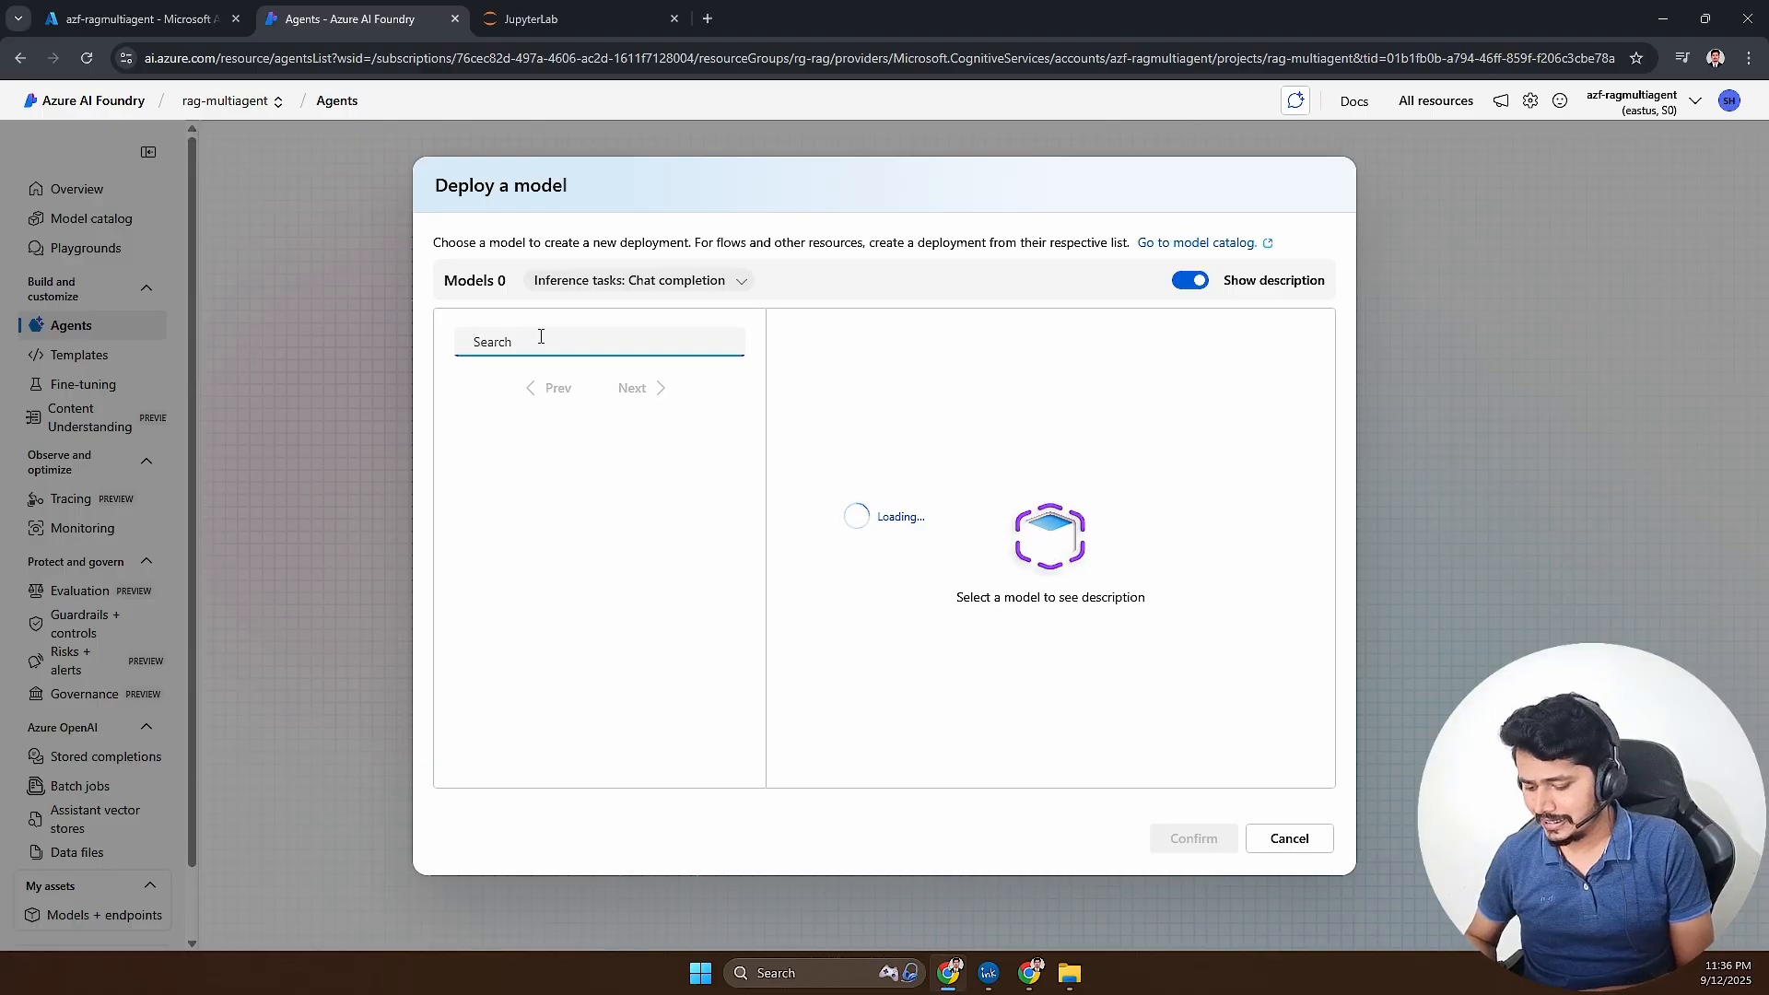
type("gpt")
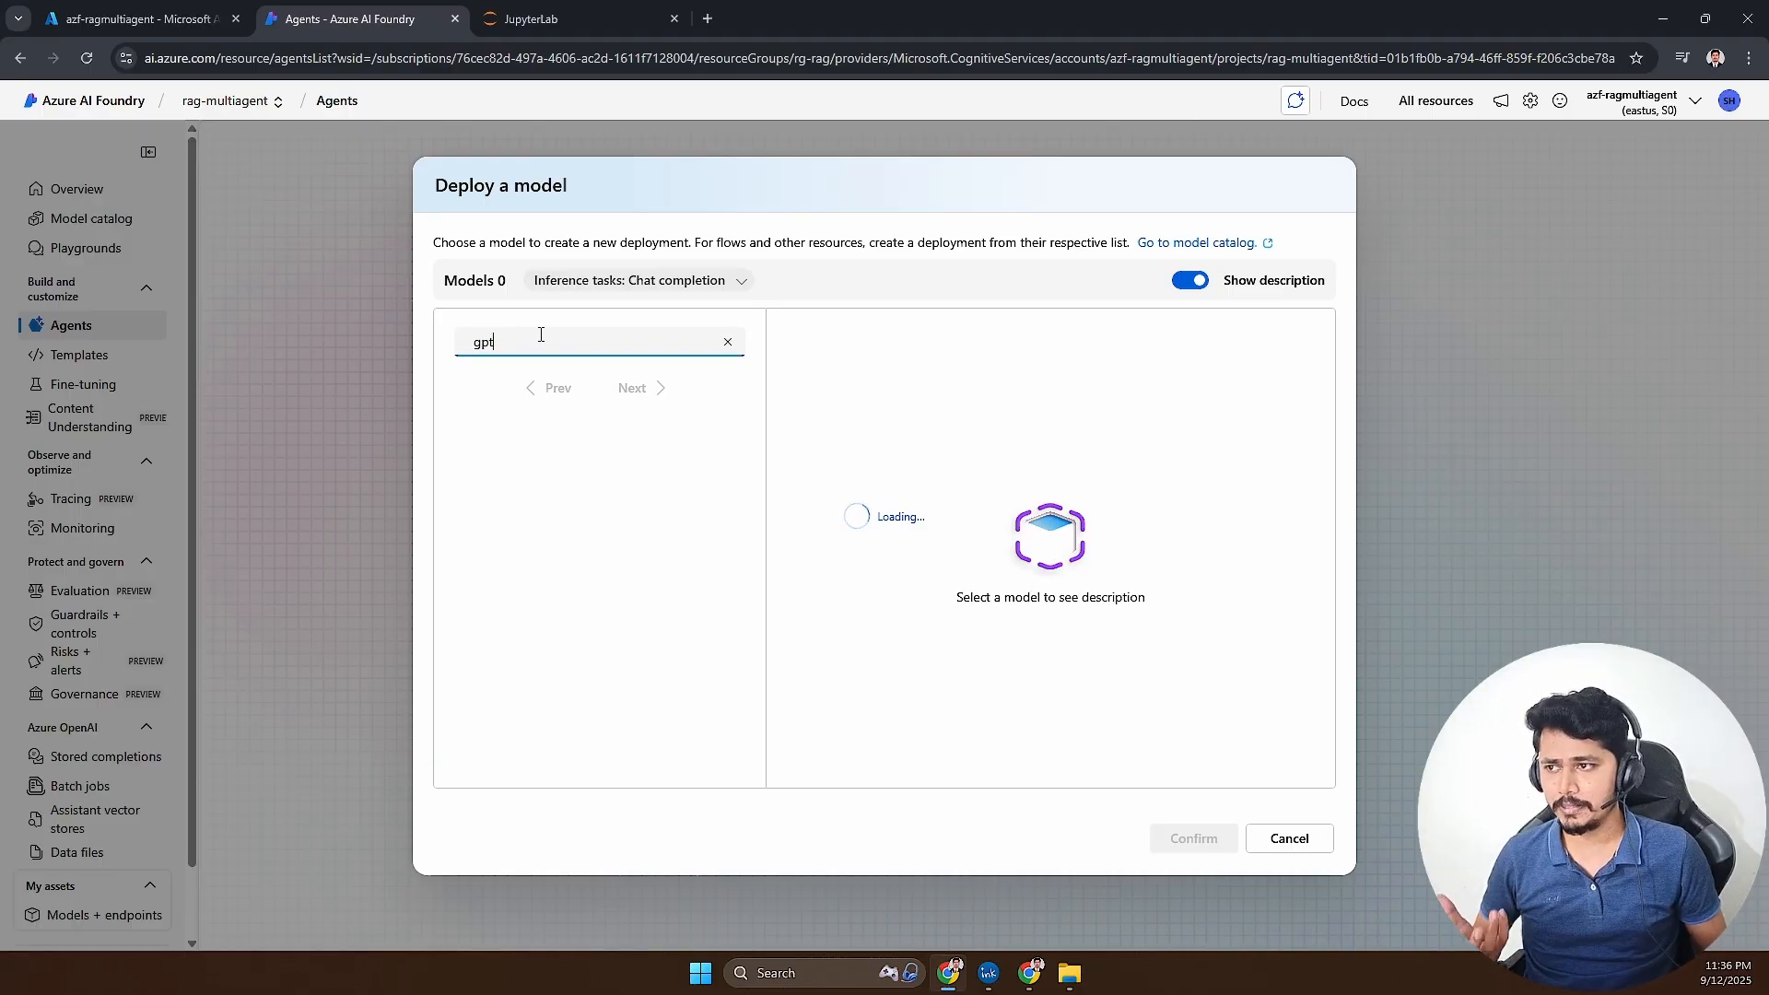
left_click(581, 562)
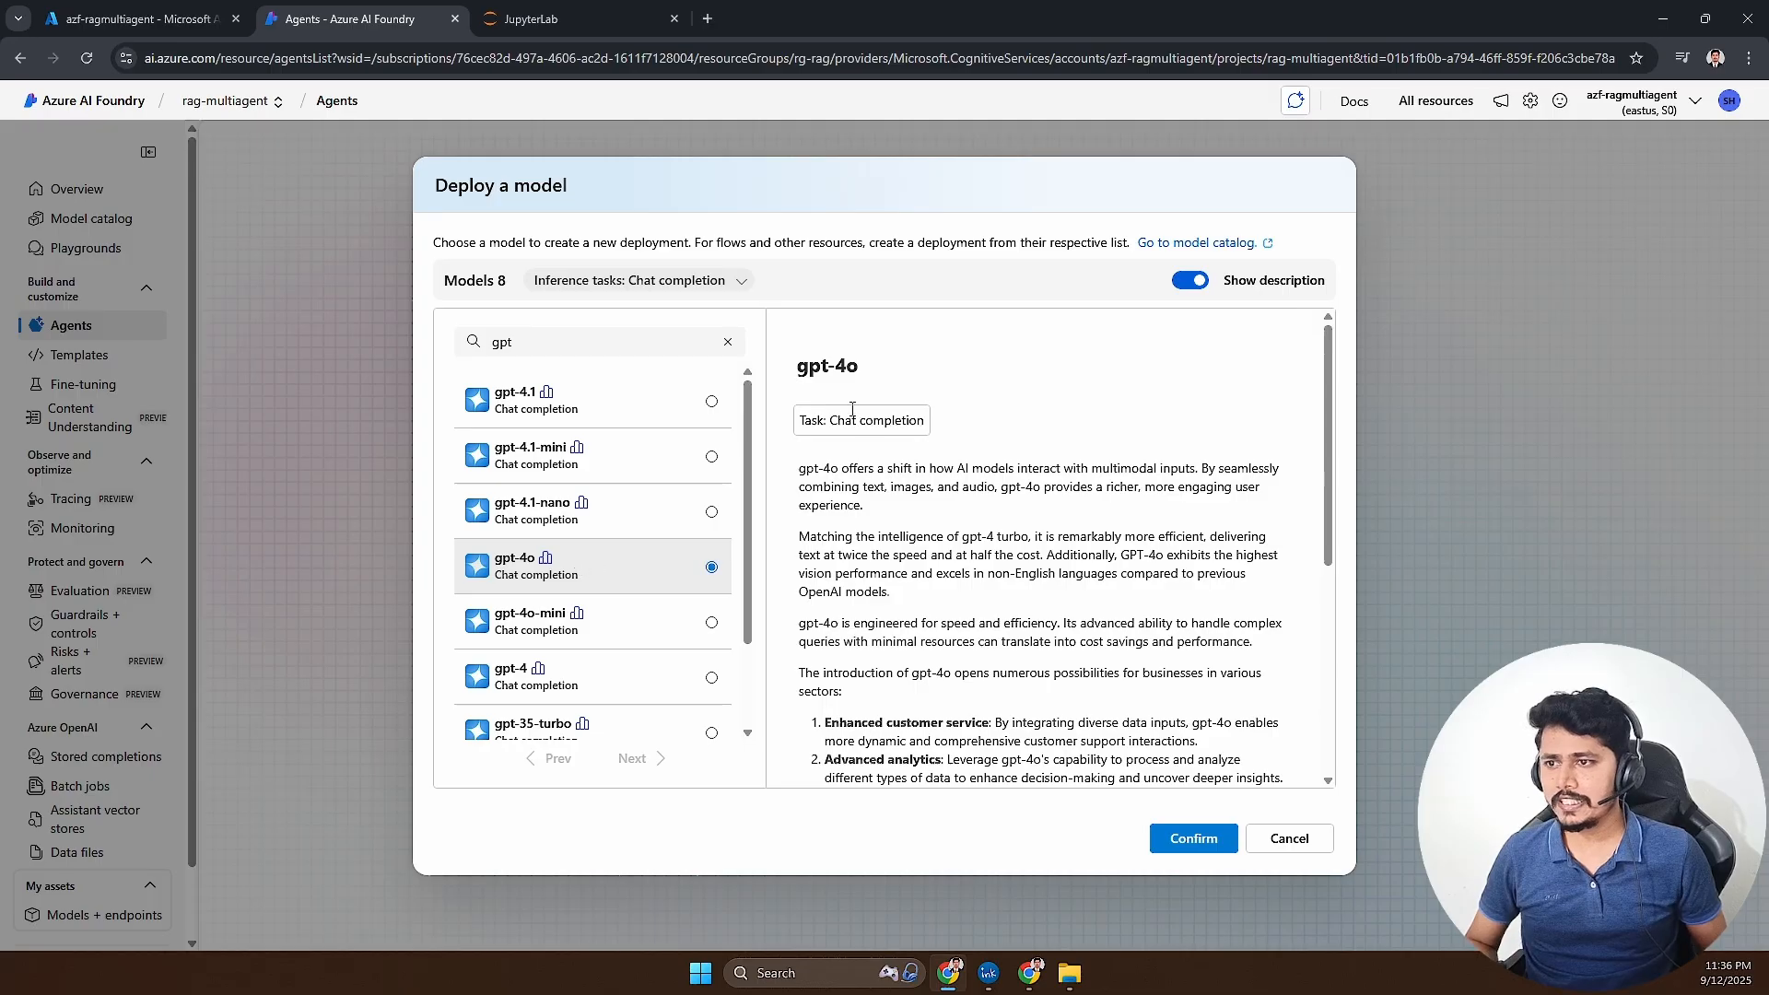
left_click(1200, 849)
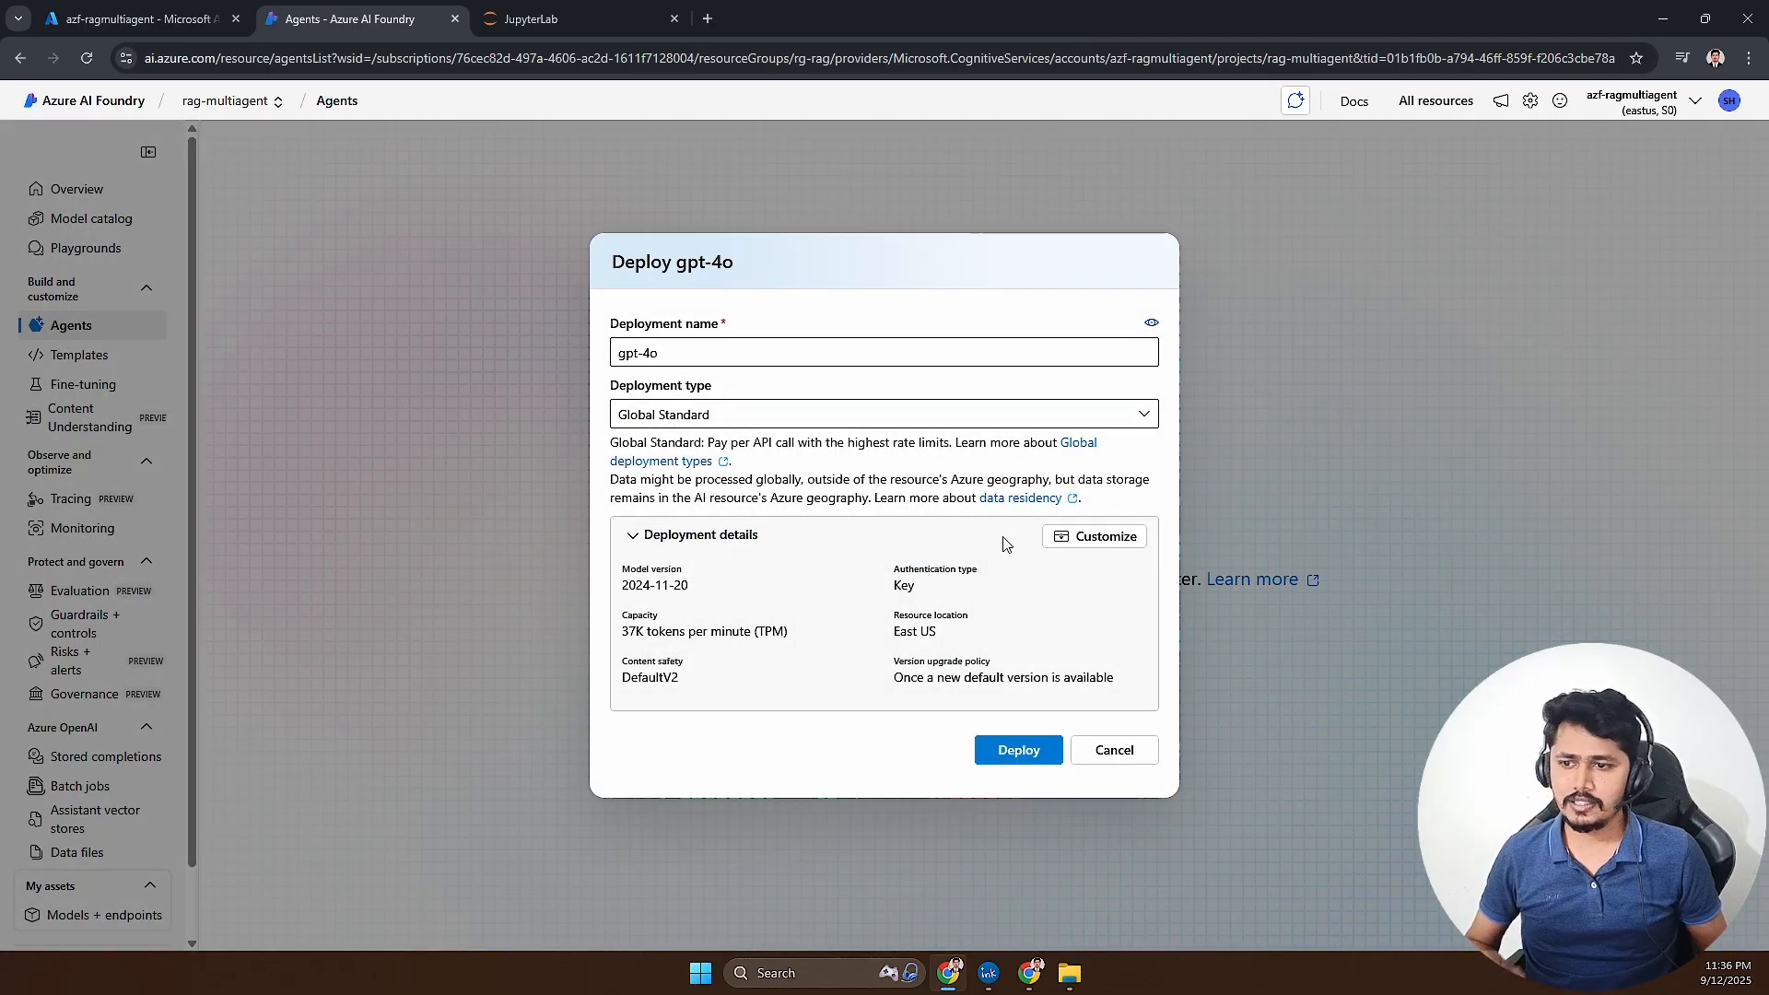
- Customize the gpt-4o deployment with a rate limit of 5K tokens per minute and deploy it
left_click(1091, 544)
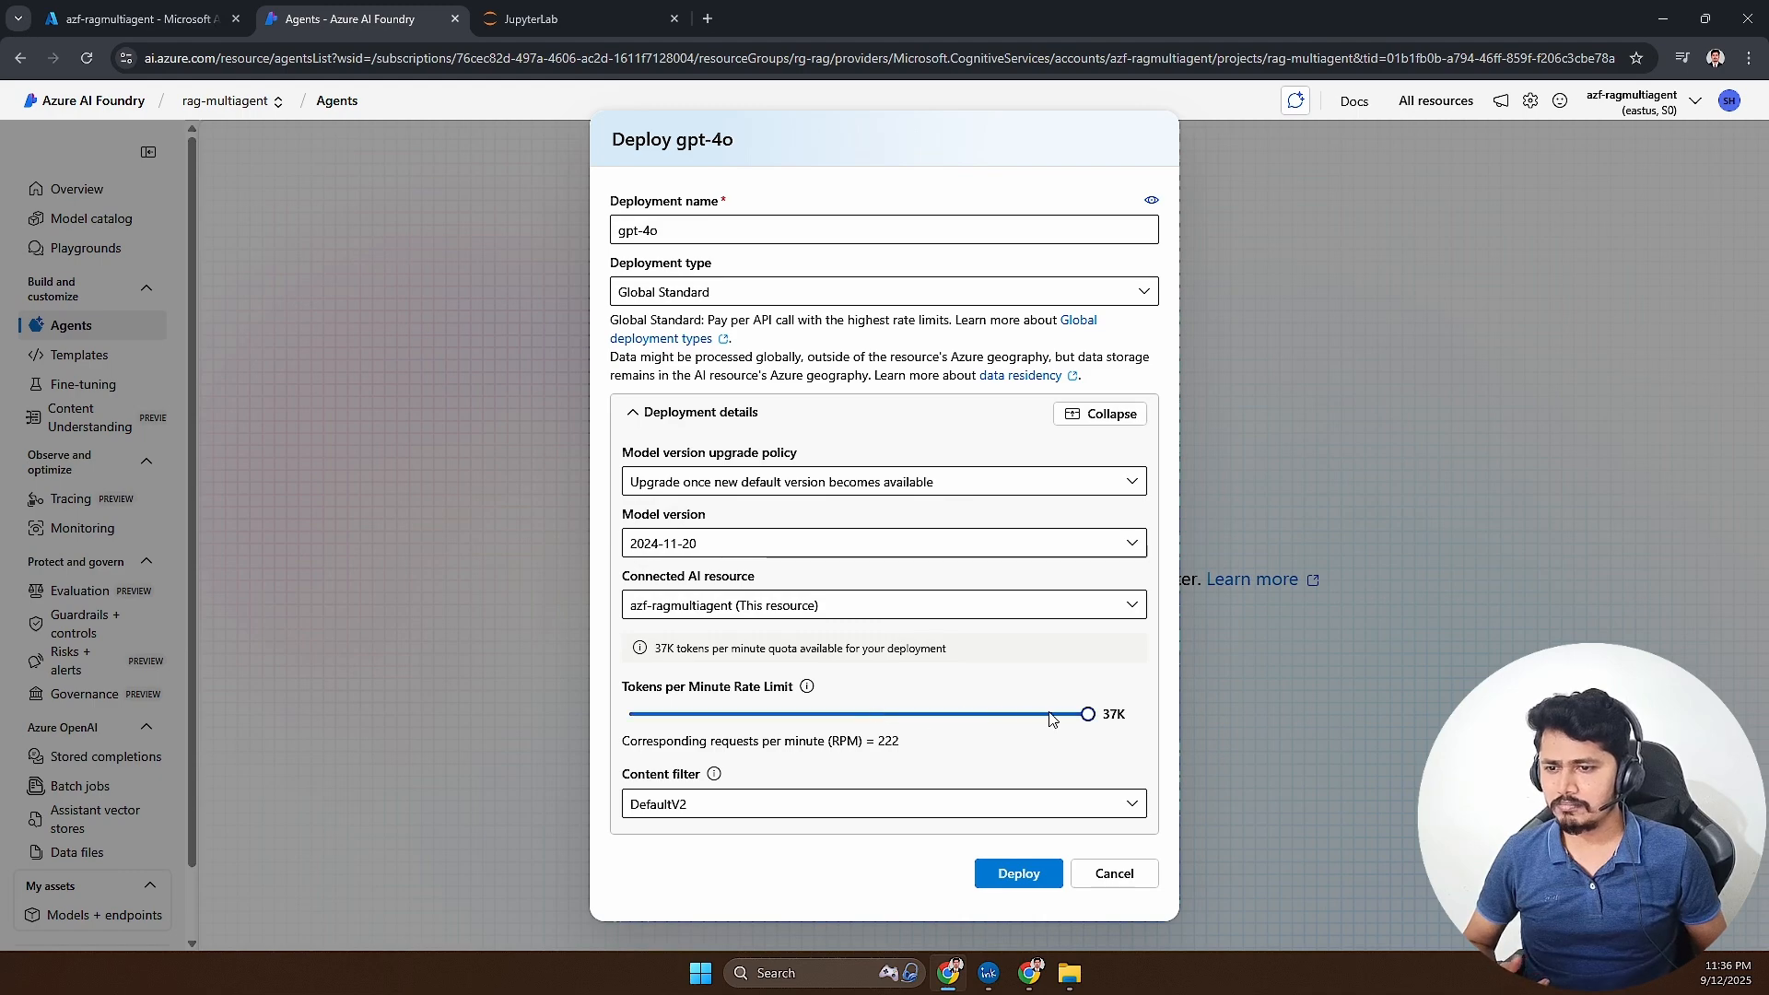
left_click_drag(1092, 717, 687, 720)
left_click(1018, 873)
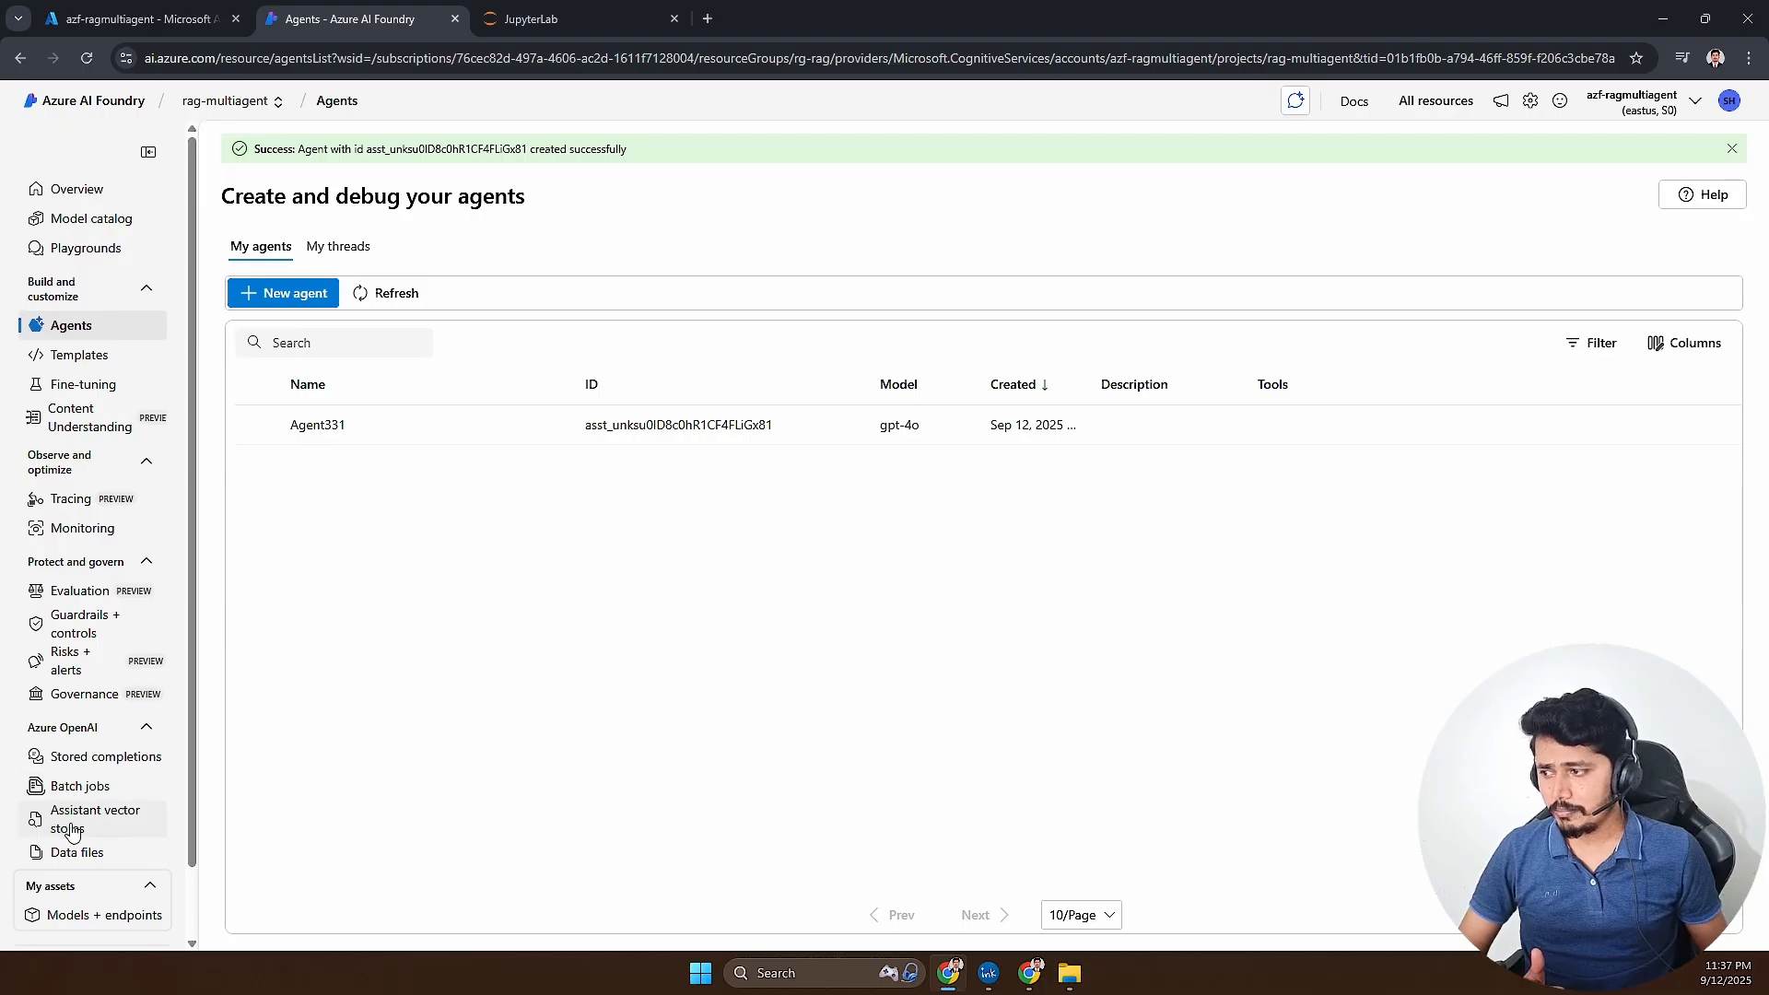
- Open the gpt-4o deployment's details and check its tokens-per-minute rate limit and model name
left_click(79, 921)
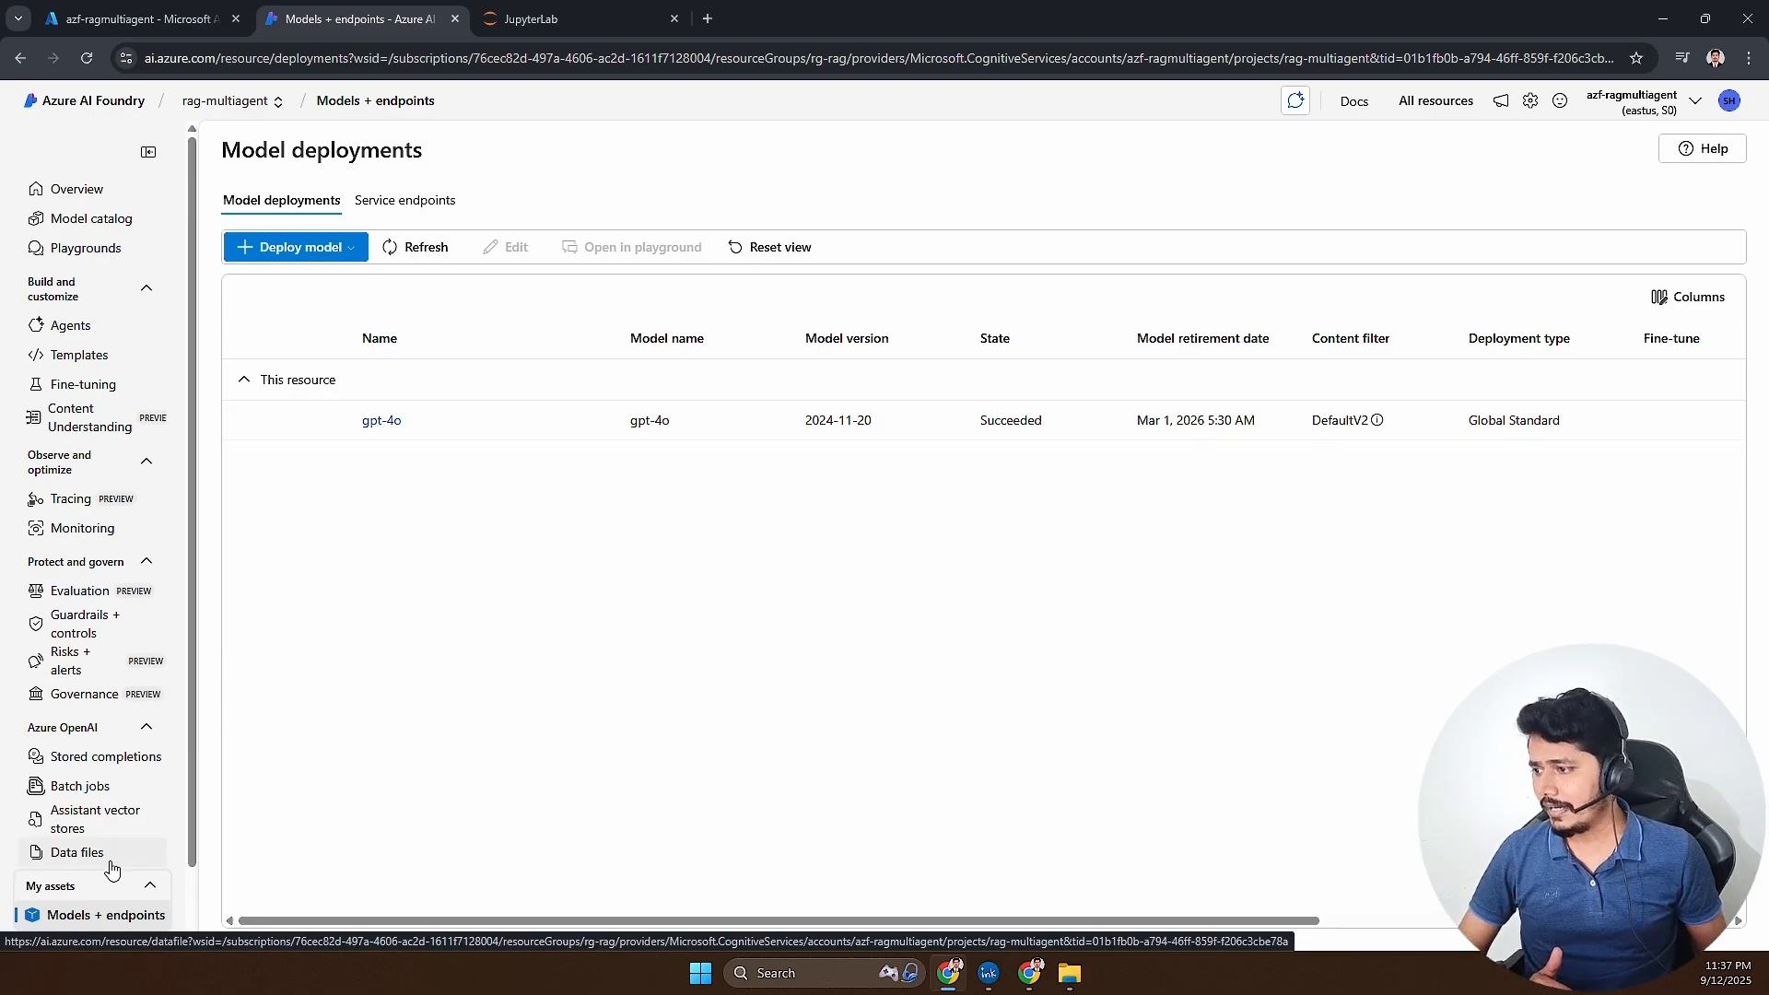
left_click(380, 421)
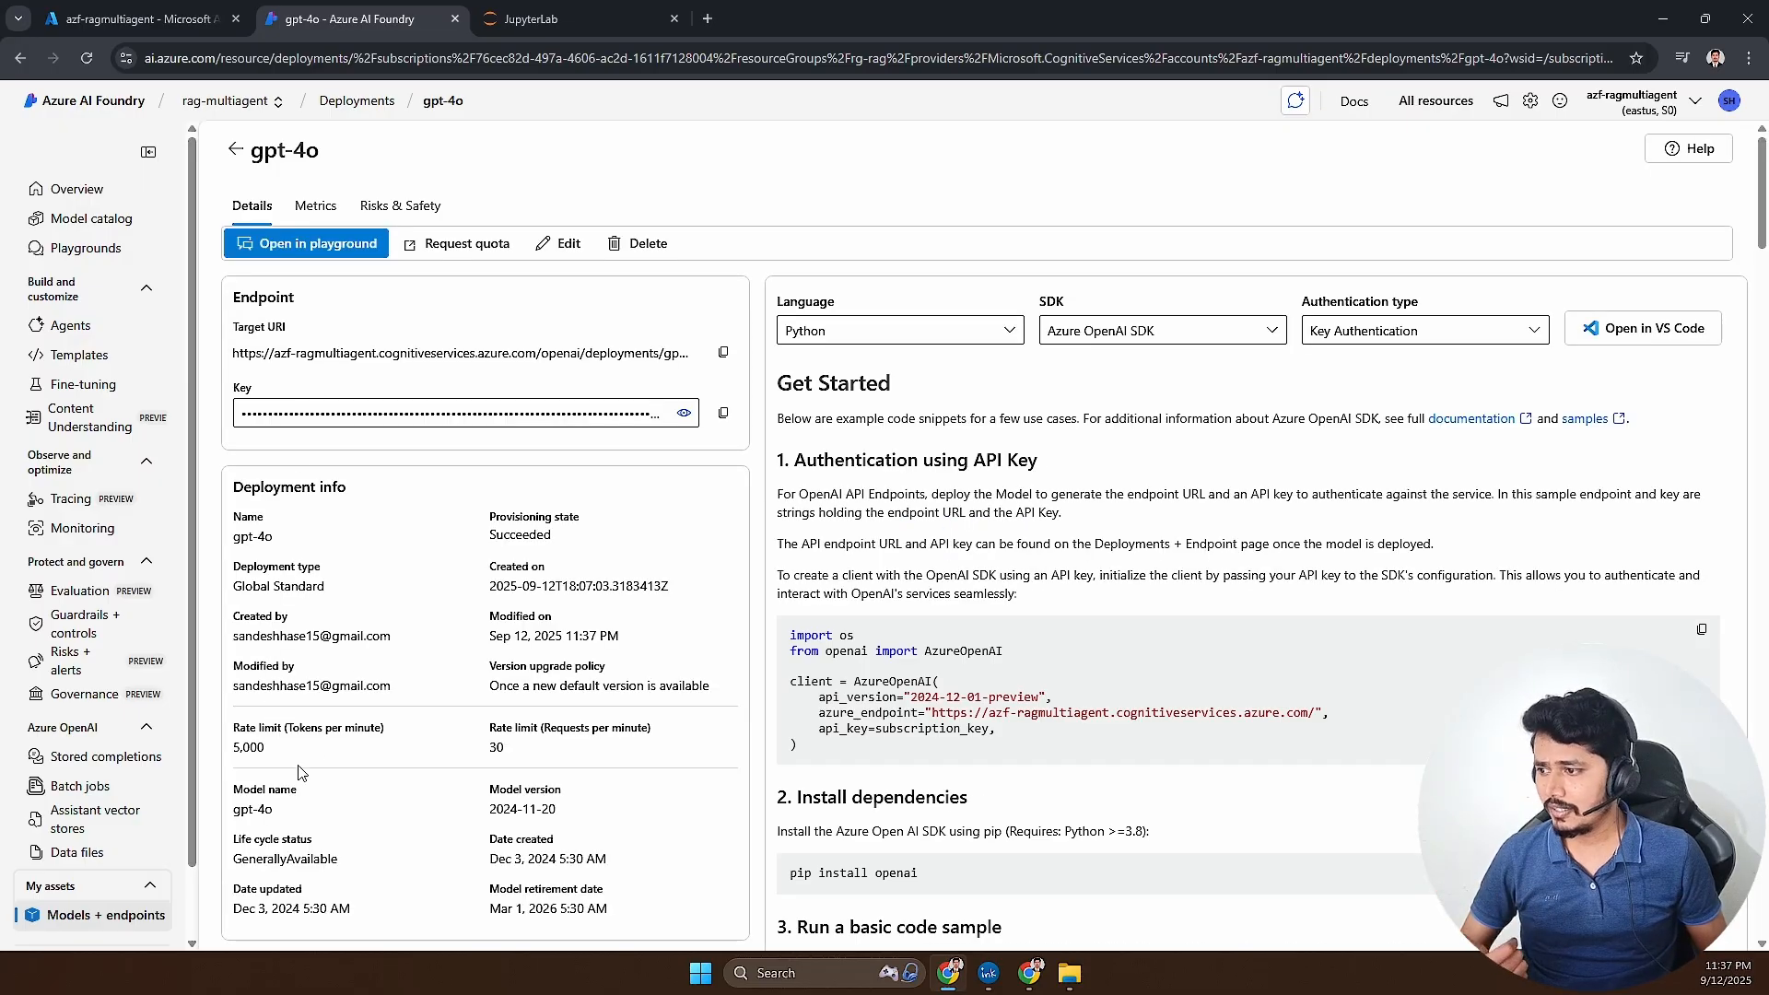
left_click_drag(290, 750, 228, 733)
scroll(468, 759, "down", 2)
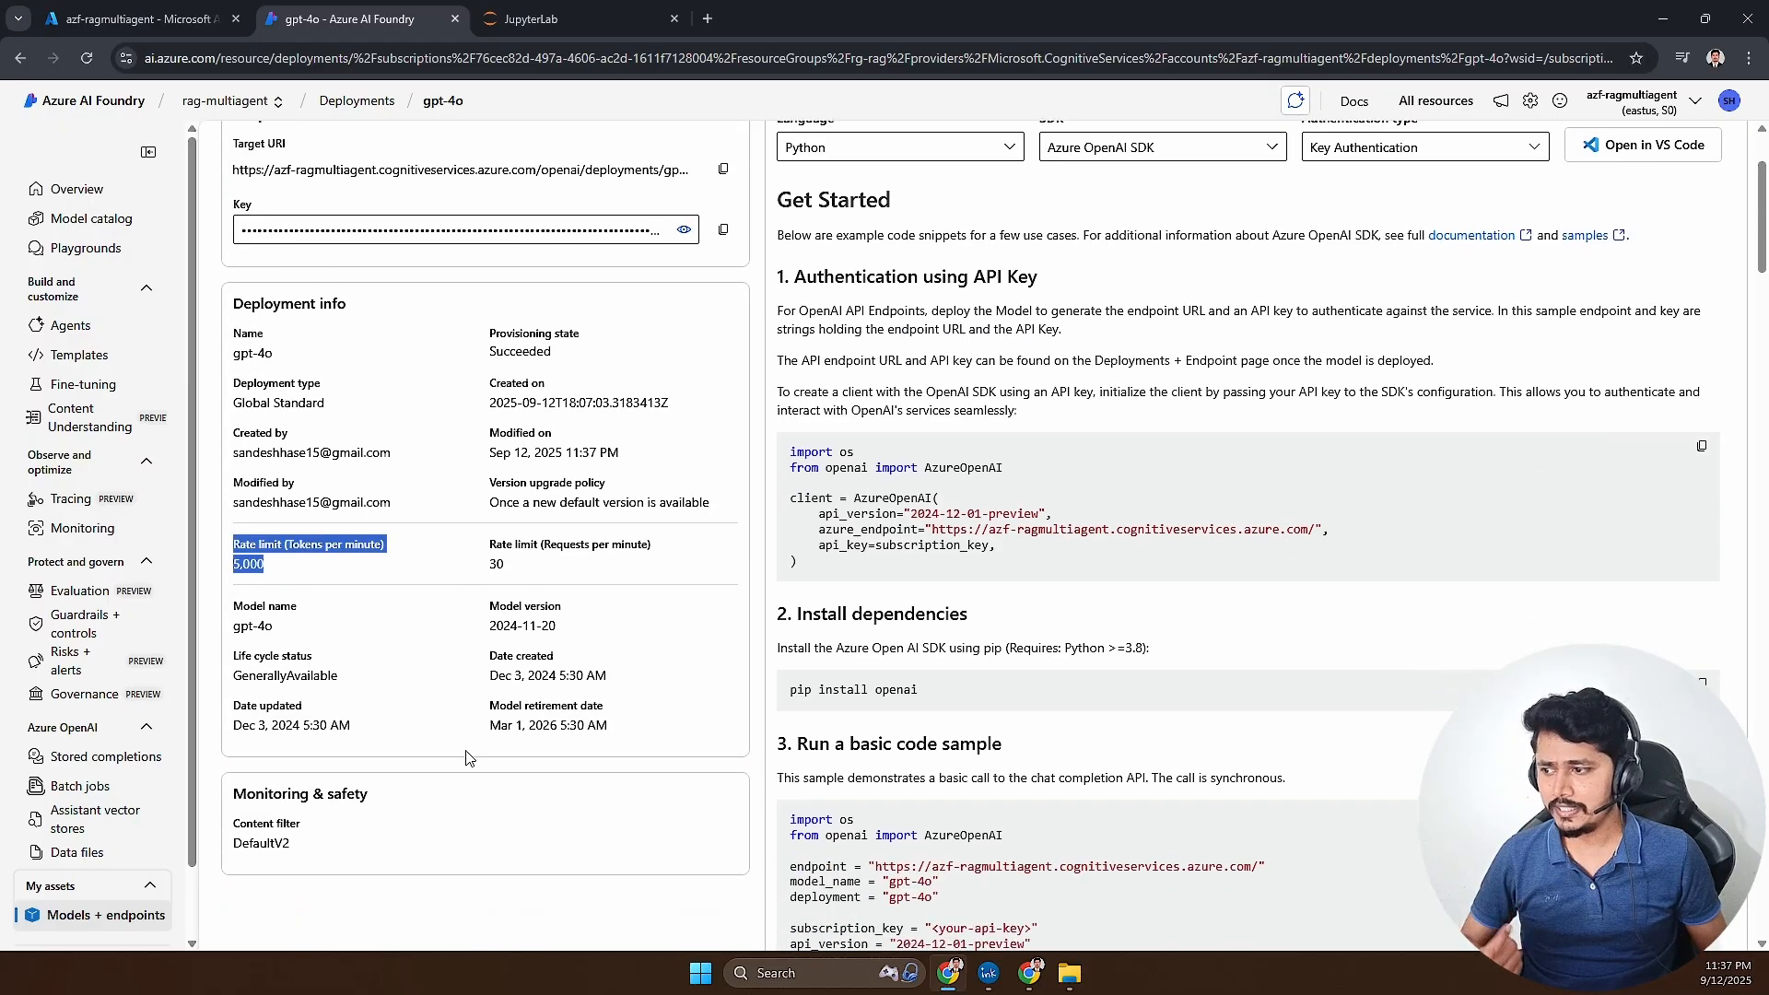
left_click_drag(233, 625, 313, 640)
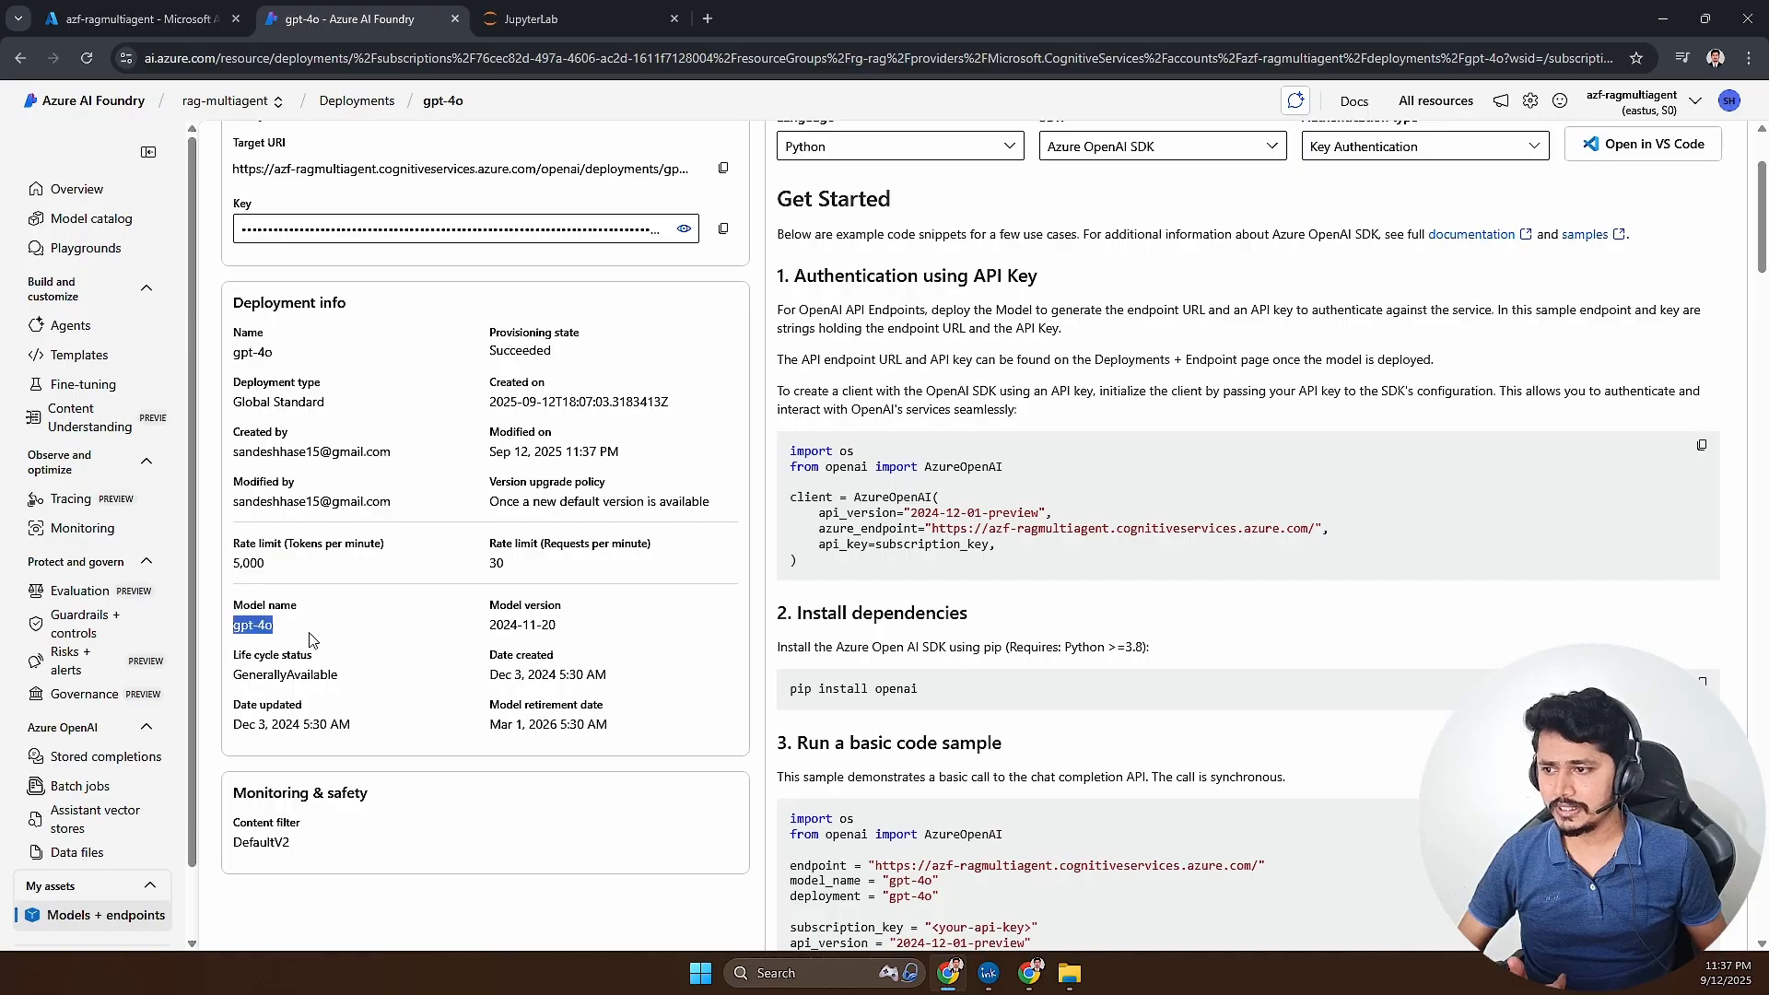
- Examine the gpt-4o deployment's API key authentication code sample, and go to the project's agents
left_click_drag(1009, 557, 784, 457)
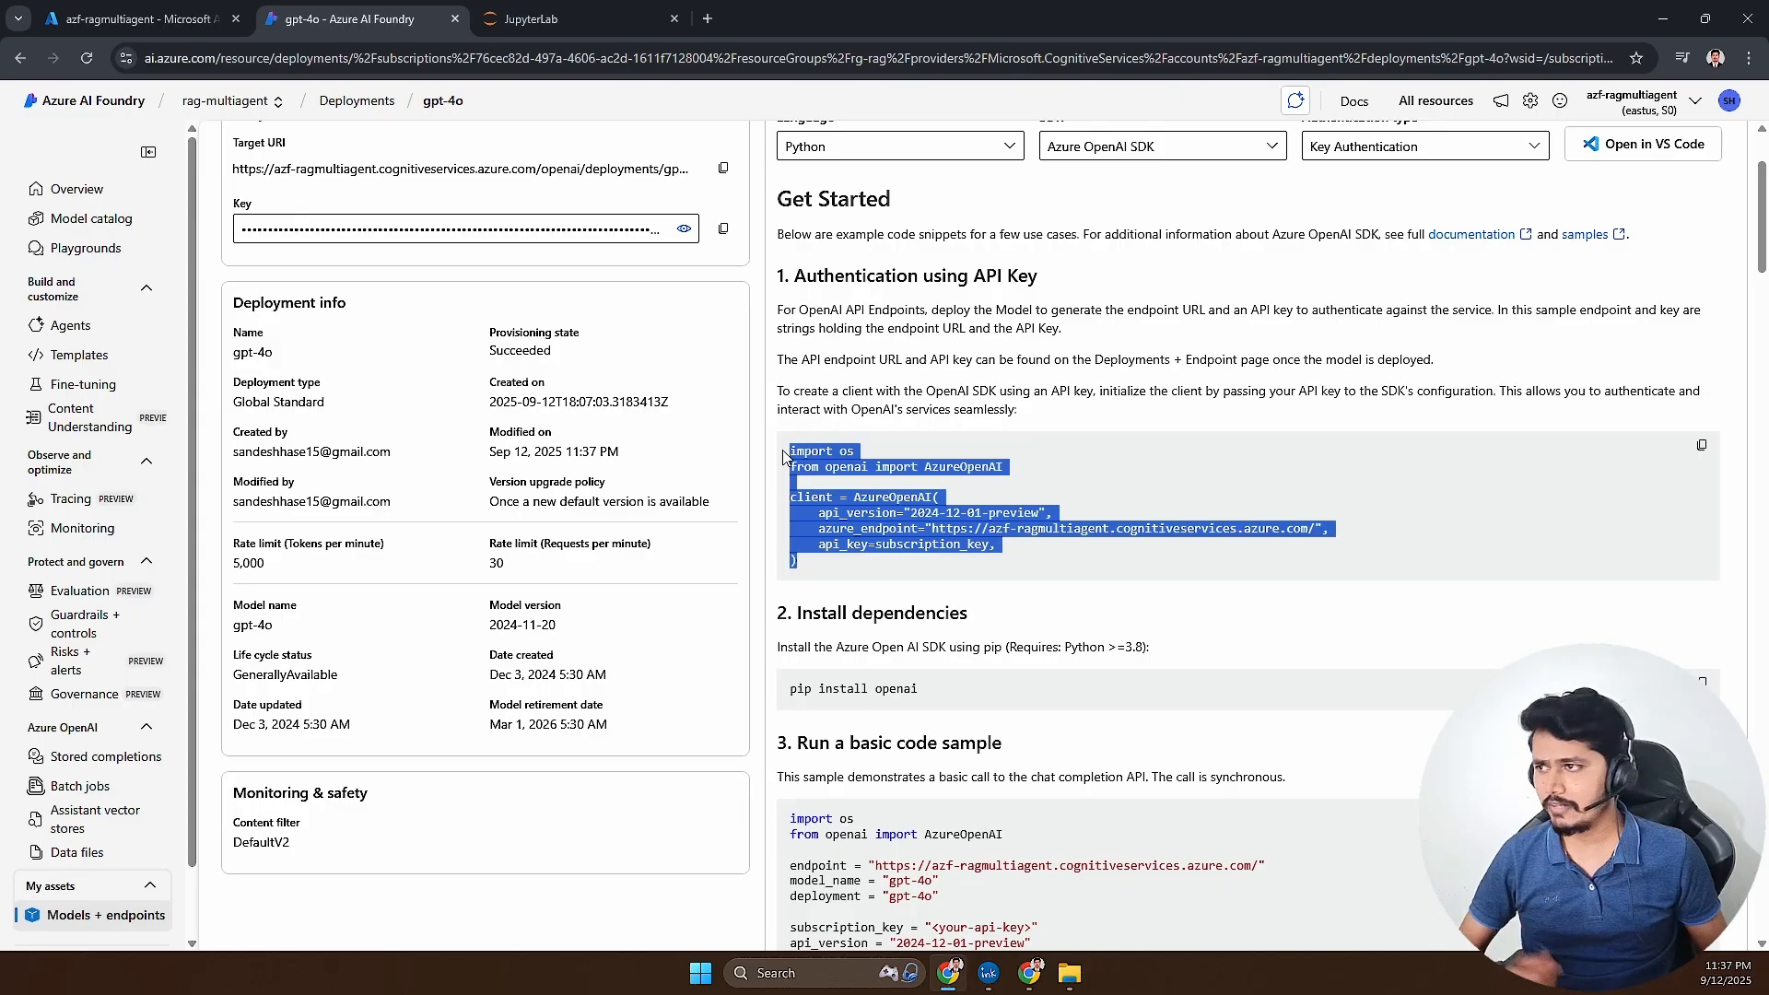
scroll(642, 480, "up", 2)
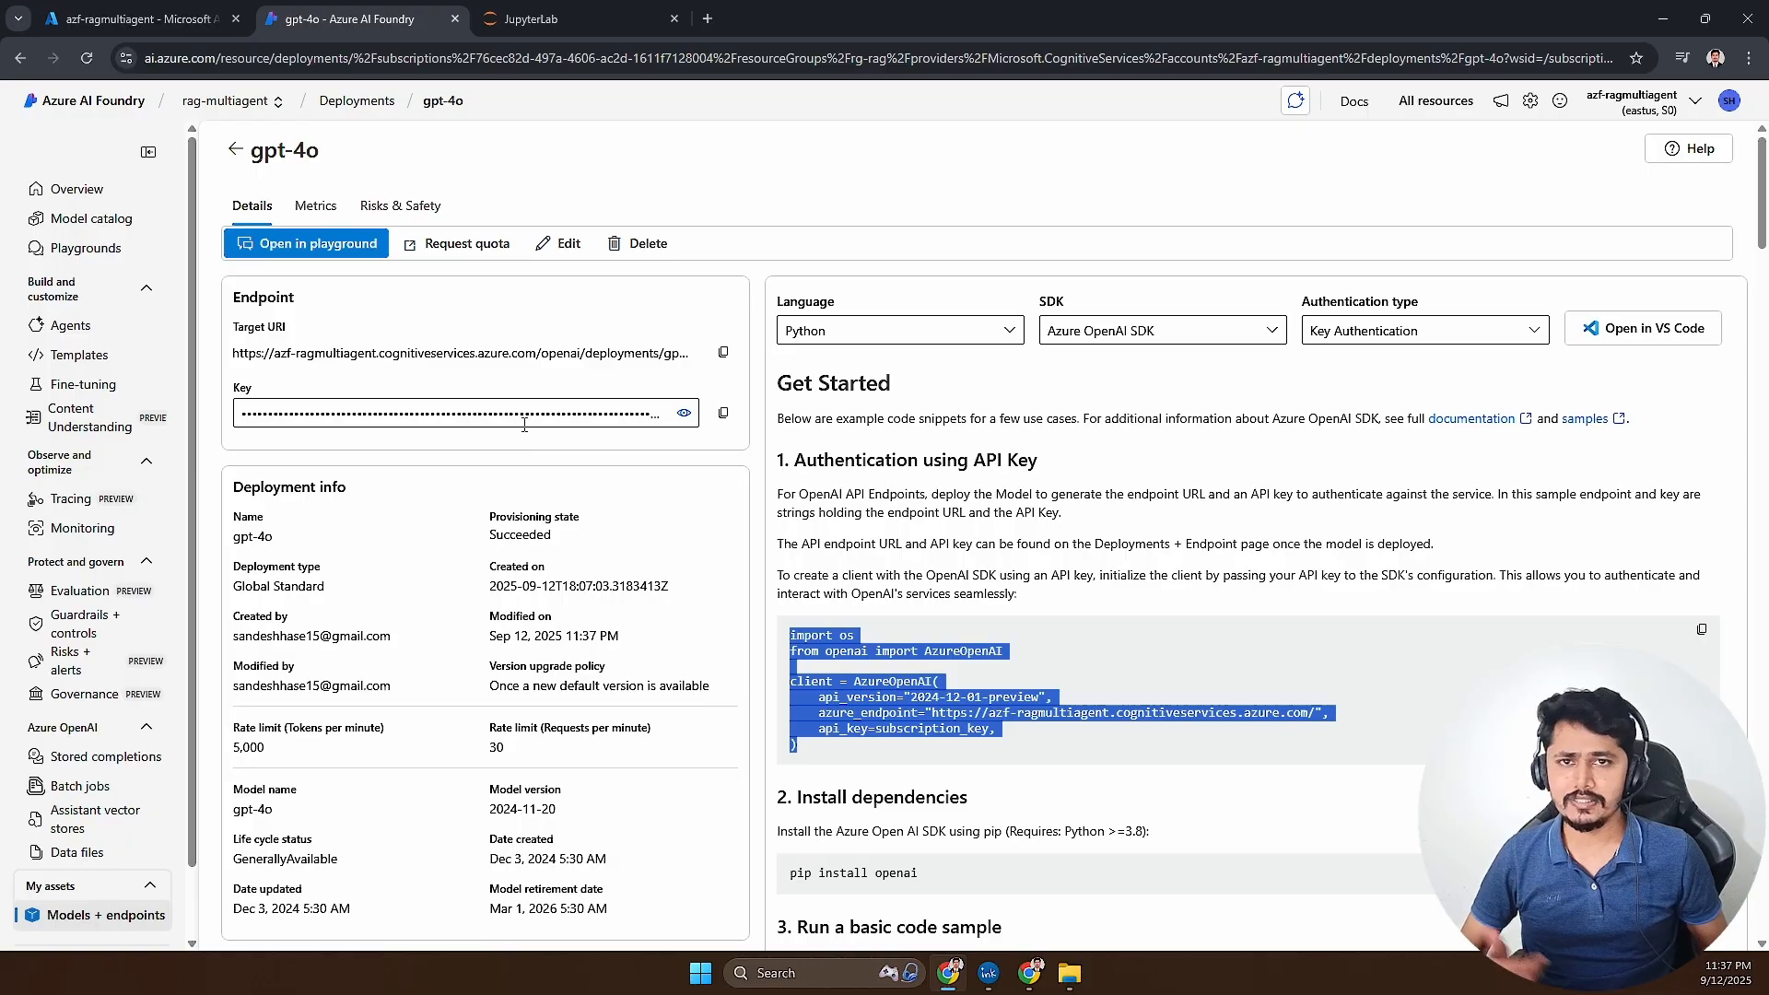
left_click(63, 330)
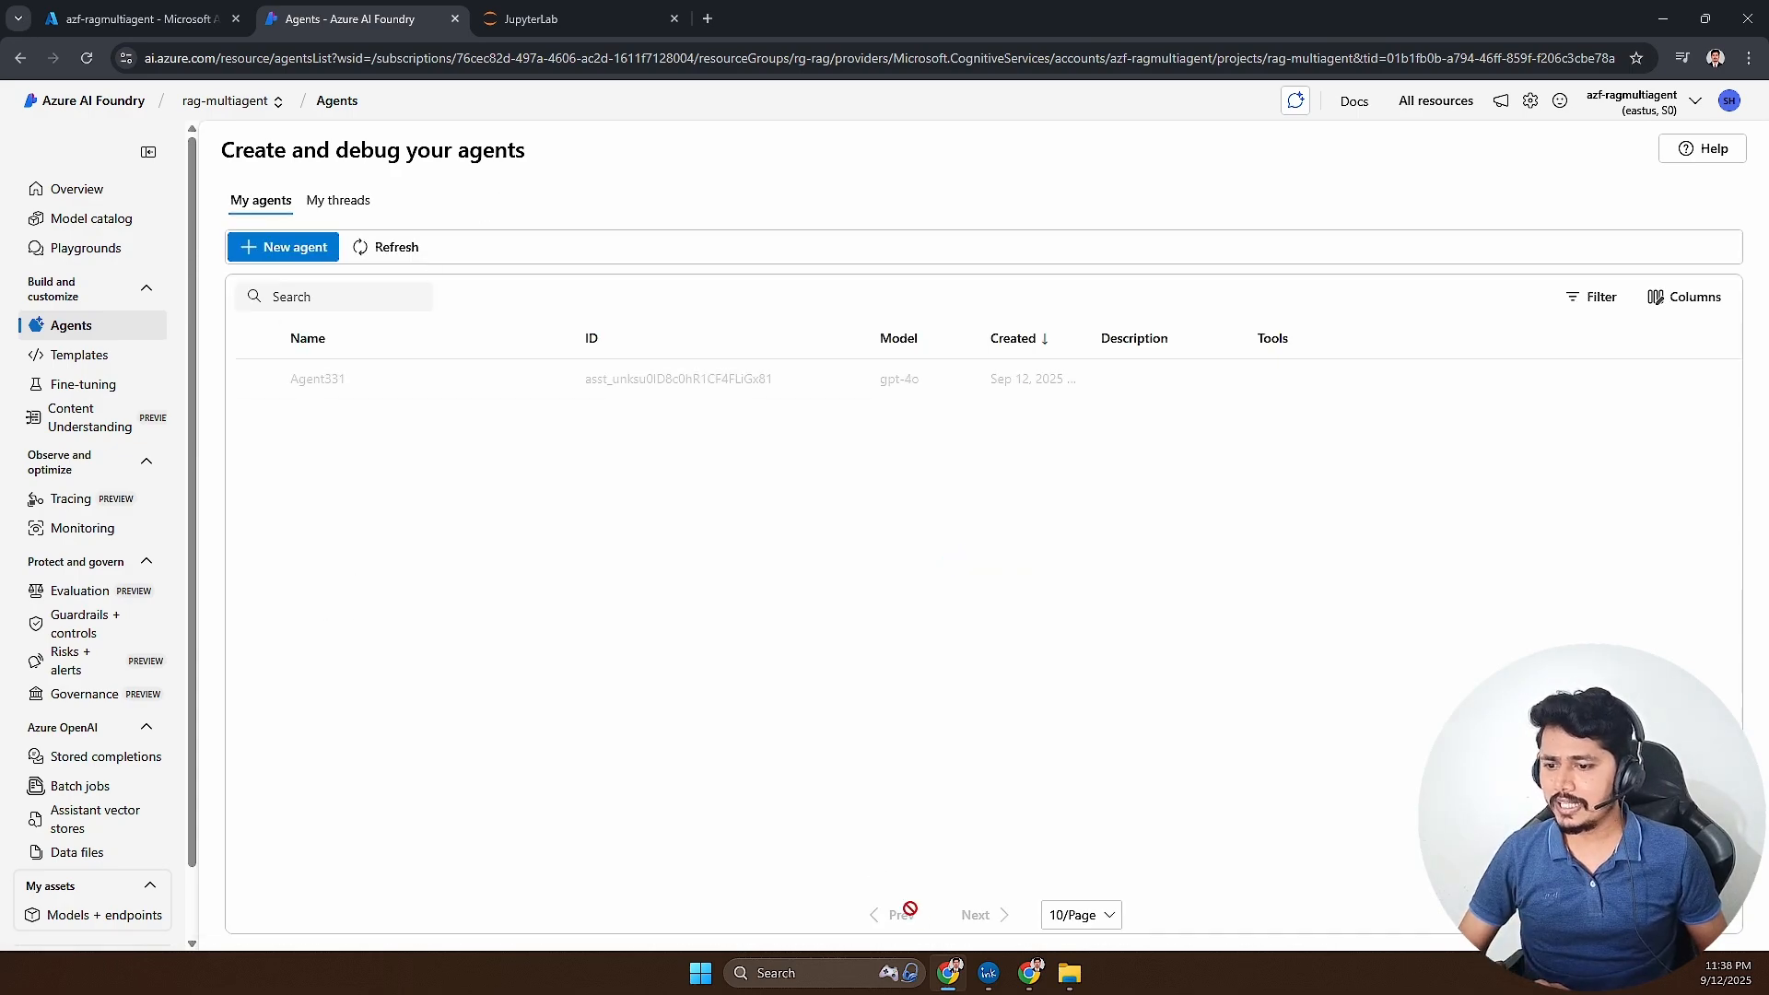
- Check the multi-agent diagram on the Excalidraw whiteboard, and rename the existing agent in Azure AI Foundry as Product Agent
left_click(949, 973)
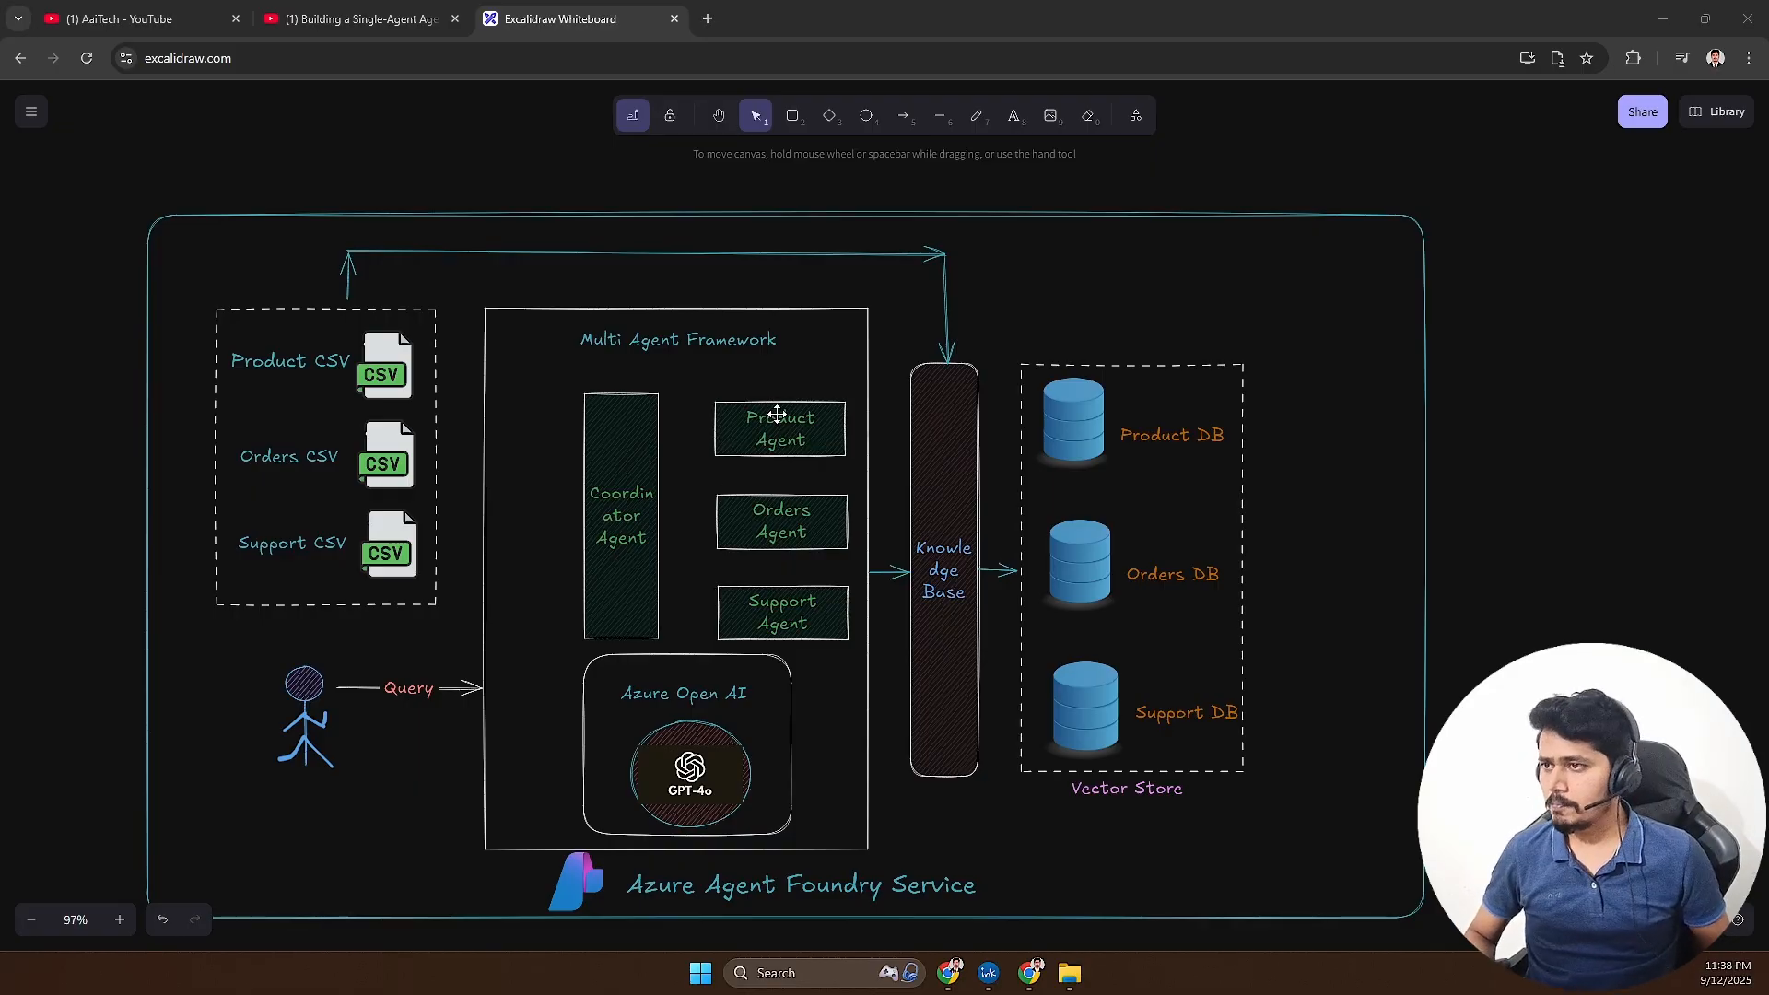
key("alt+Tab")
left_click(336, 379)
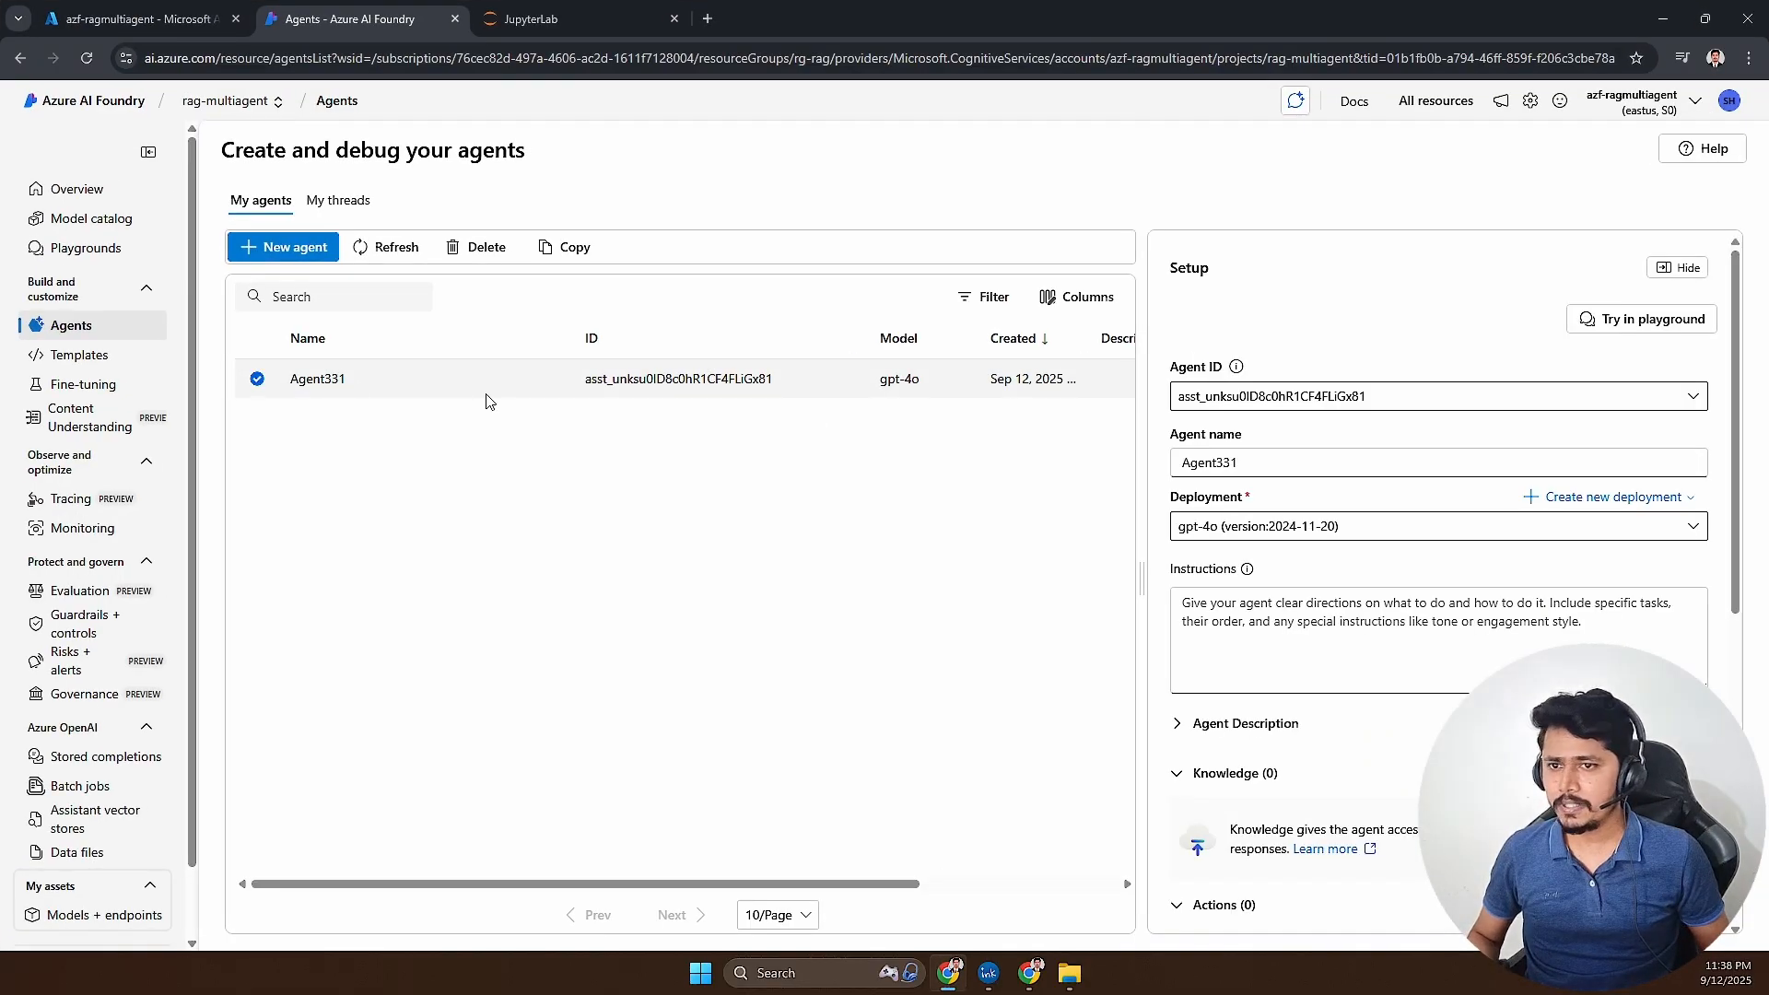
left_click_drag(1244, 462, 1082, 466)
type("P")
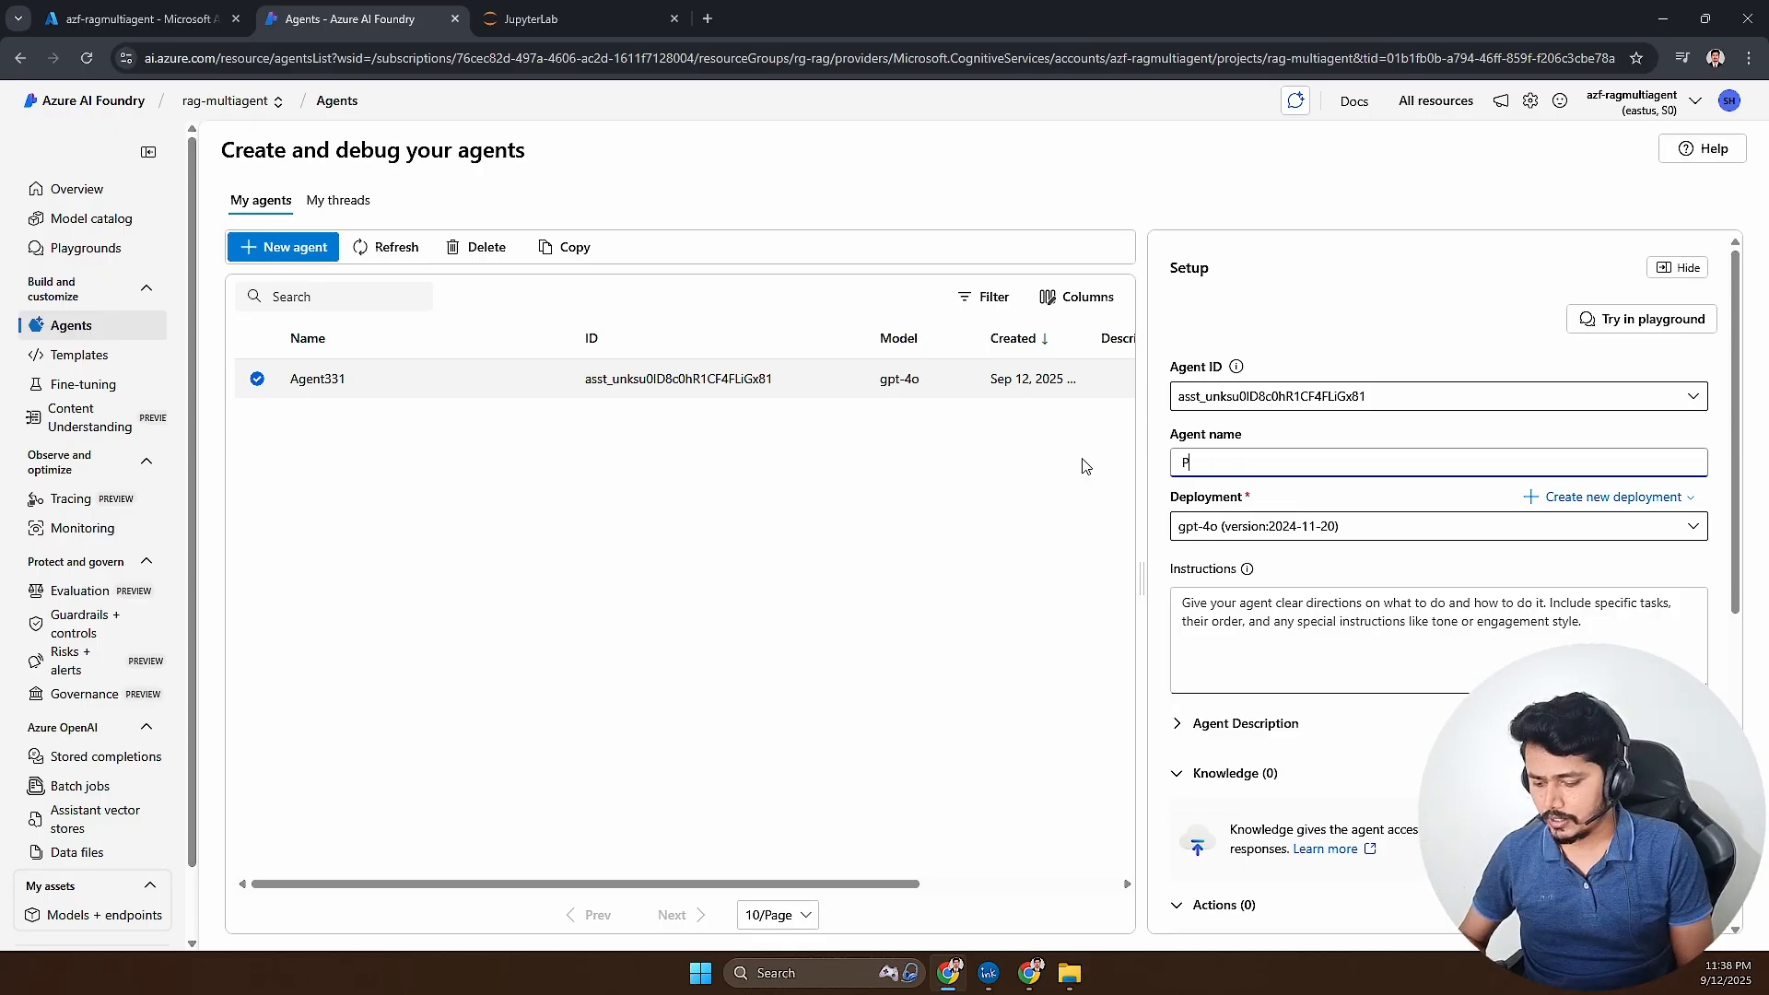
type("roduct Agent")
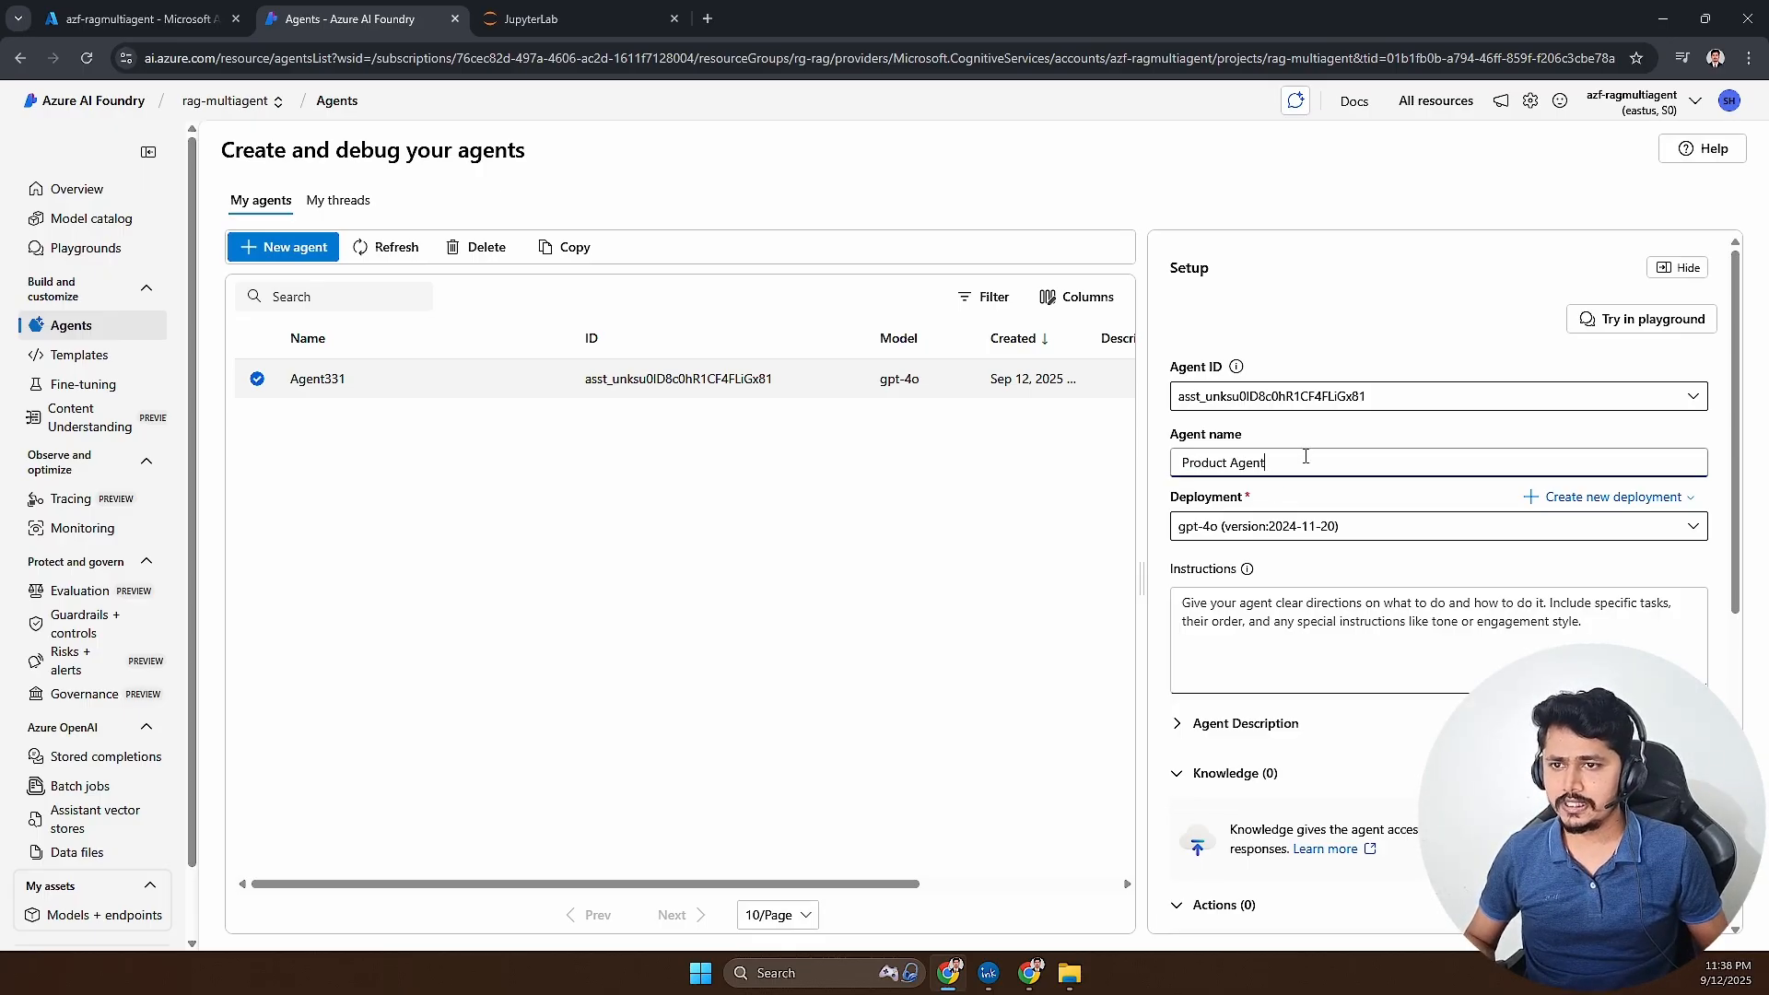
left_click(1278, 621)
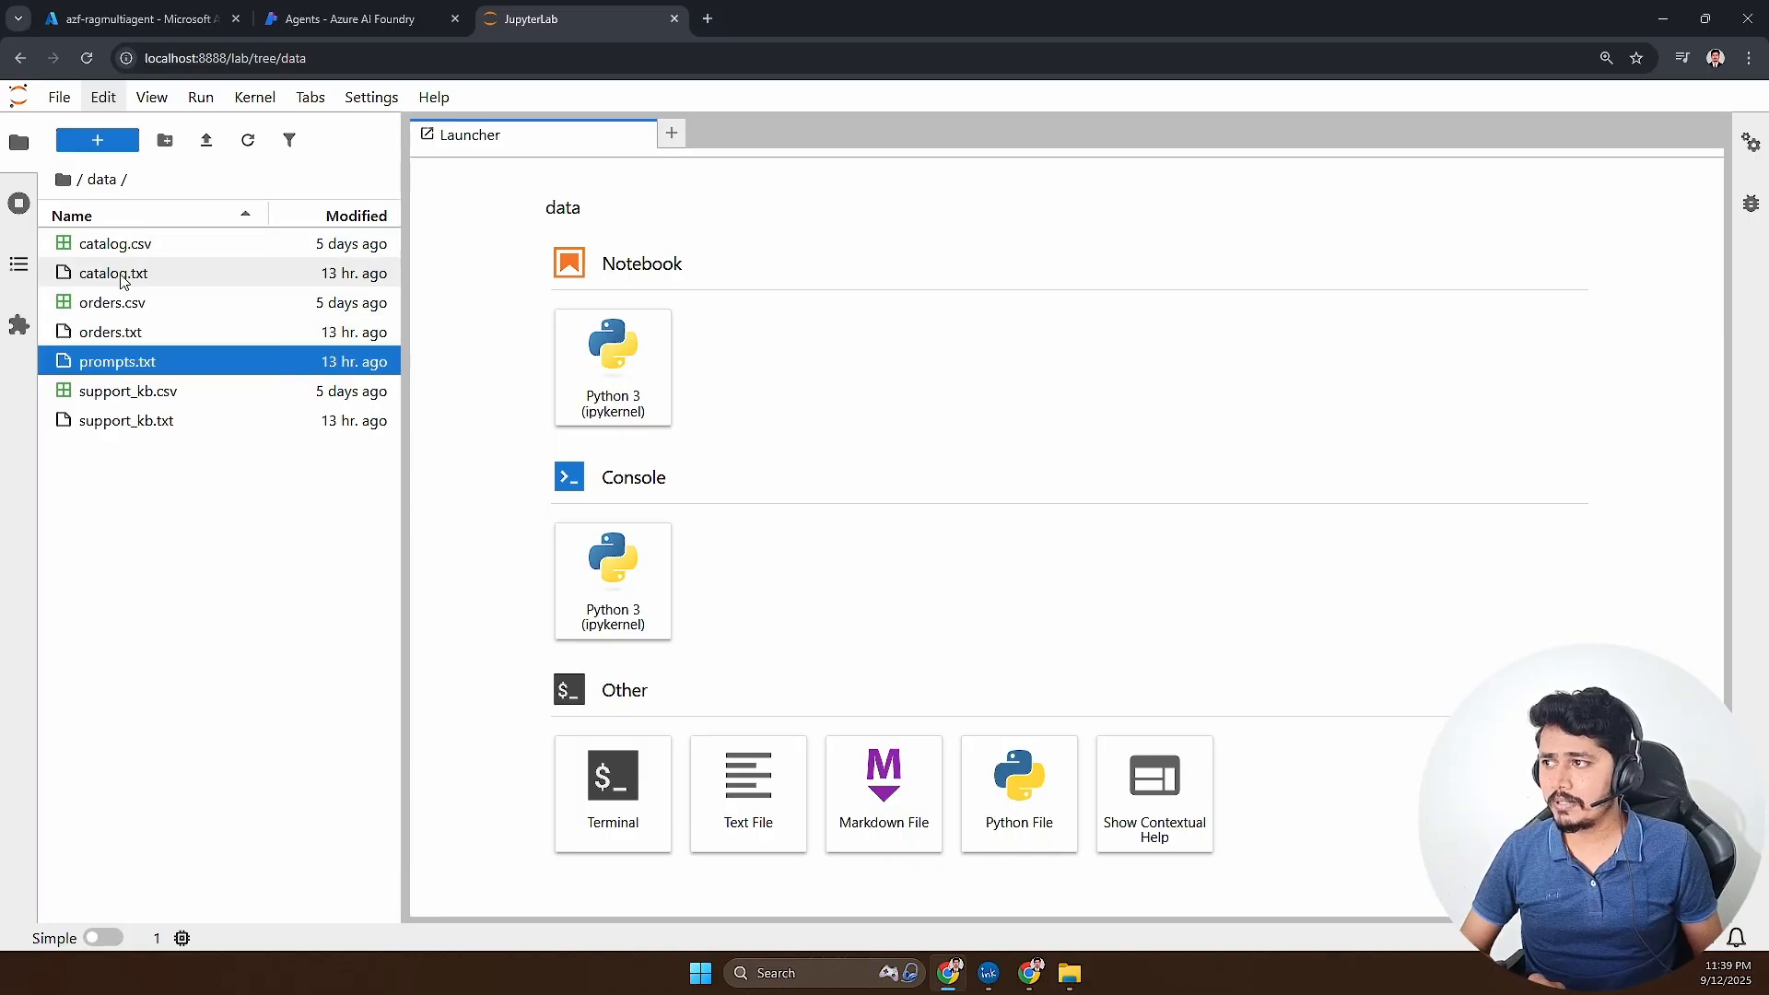
- Open catalog.csv in JupyterLab's data folder and examine its product ID, product name, description and price columns
double_click(109, 245)
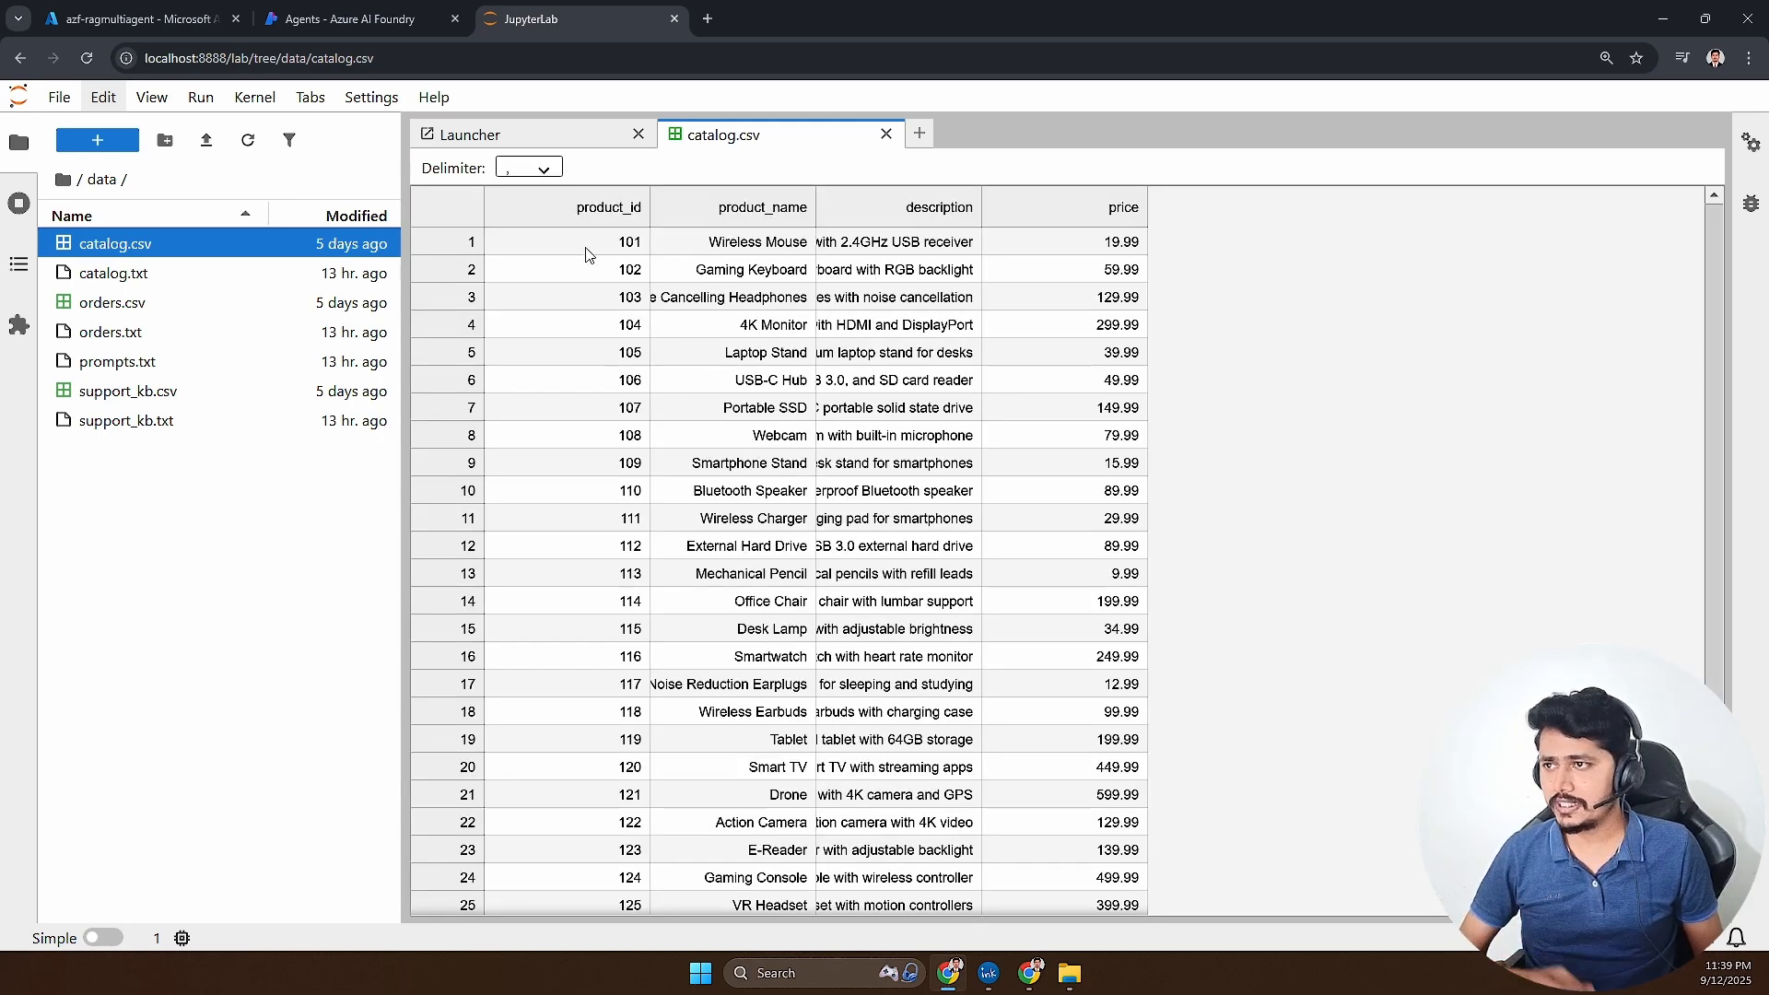
left_click(597, 209)
left_click(751, 210)
left_click(963, 210)
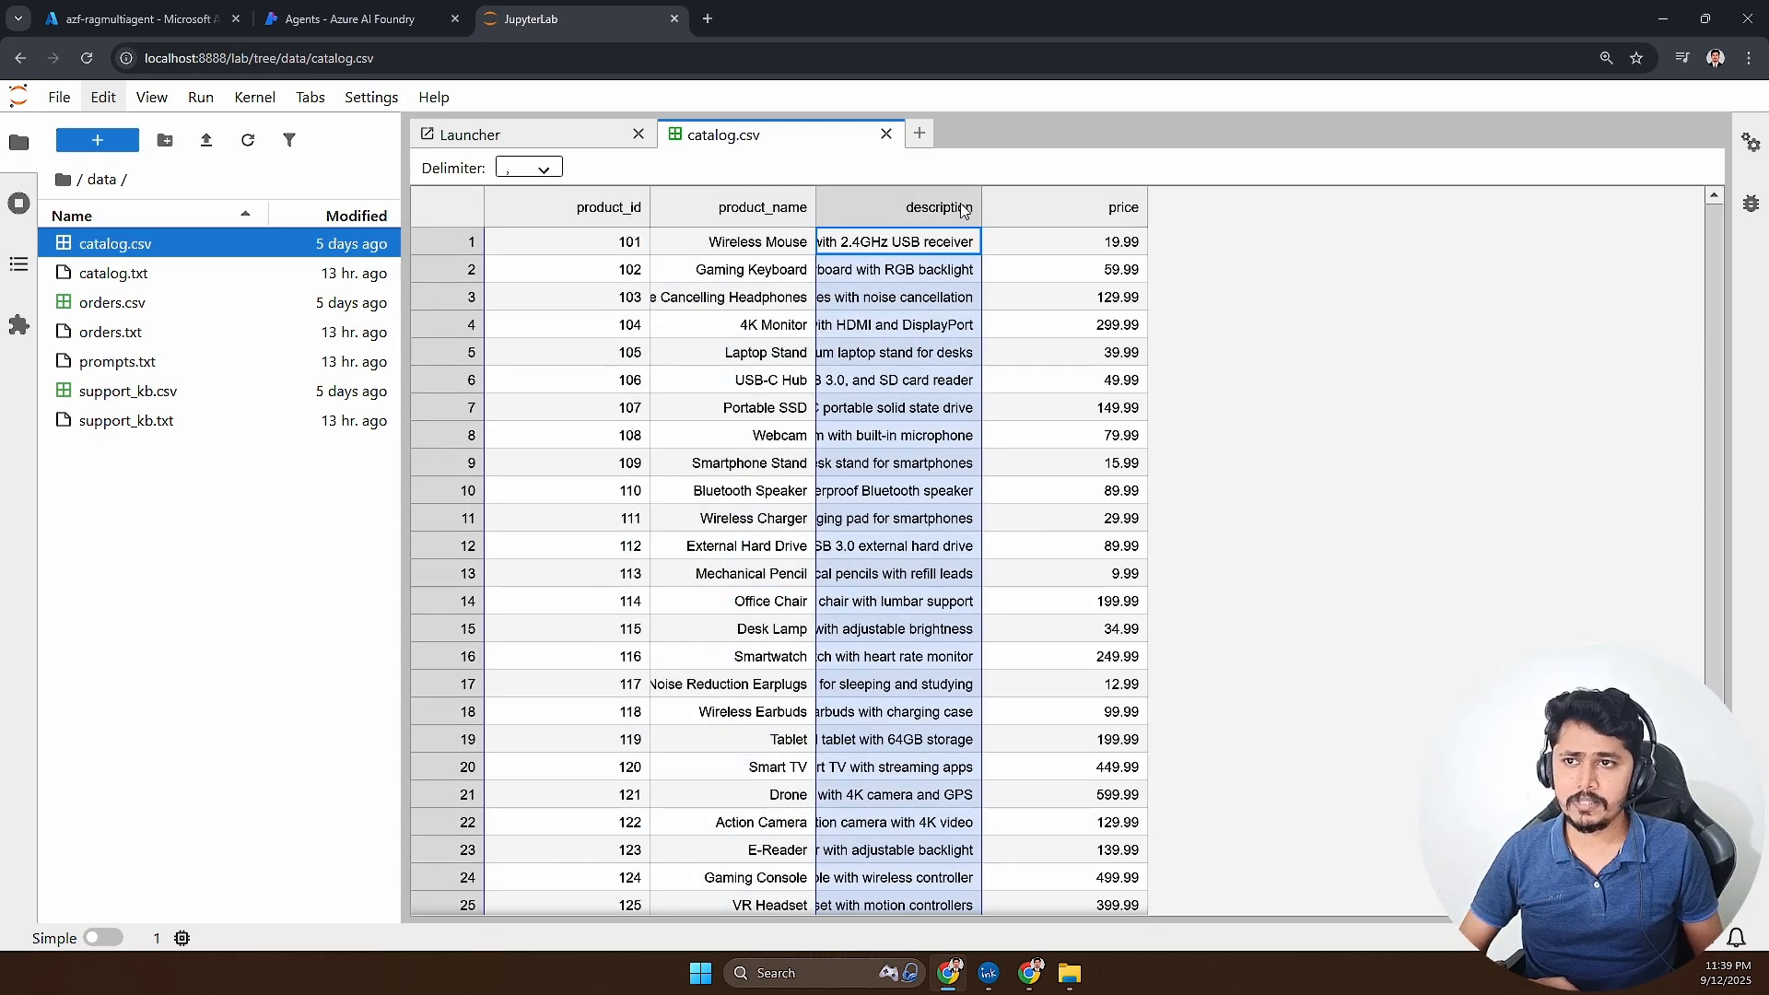
left_click(1060, 210)
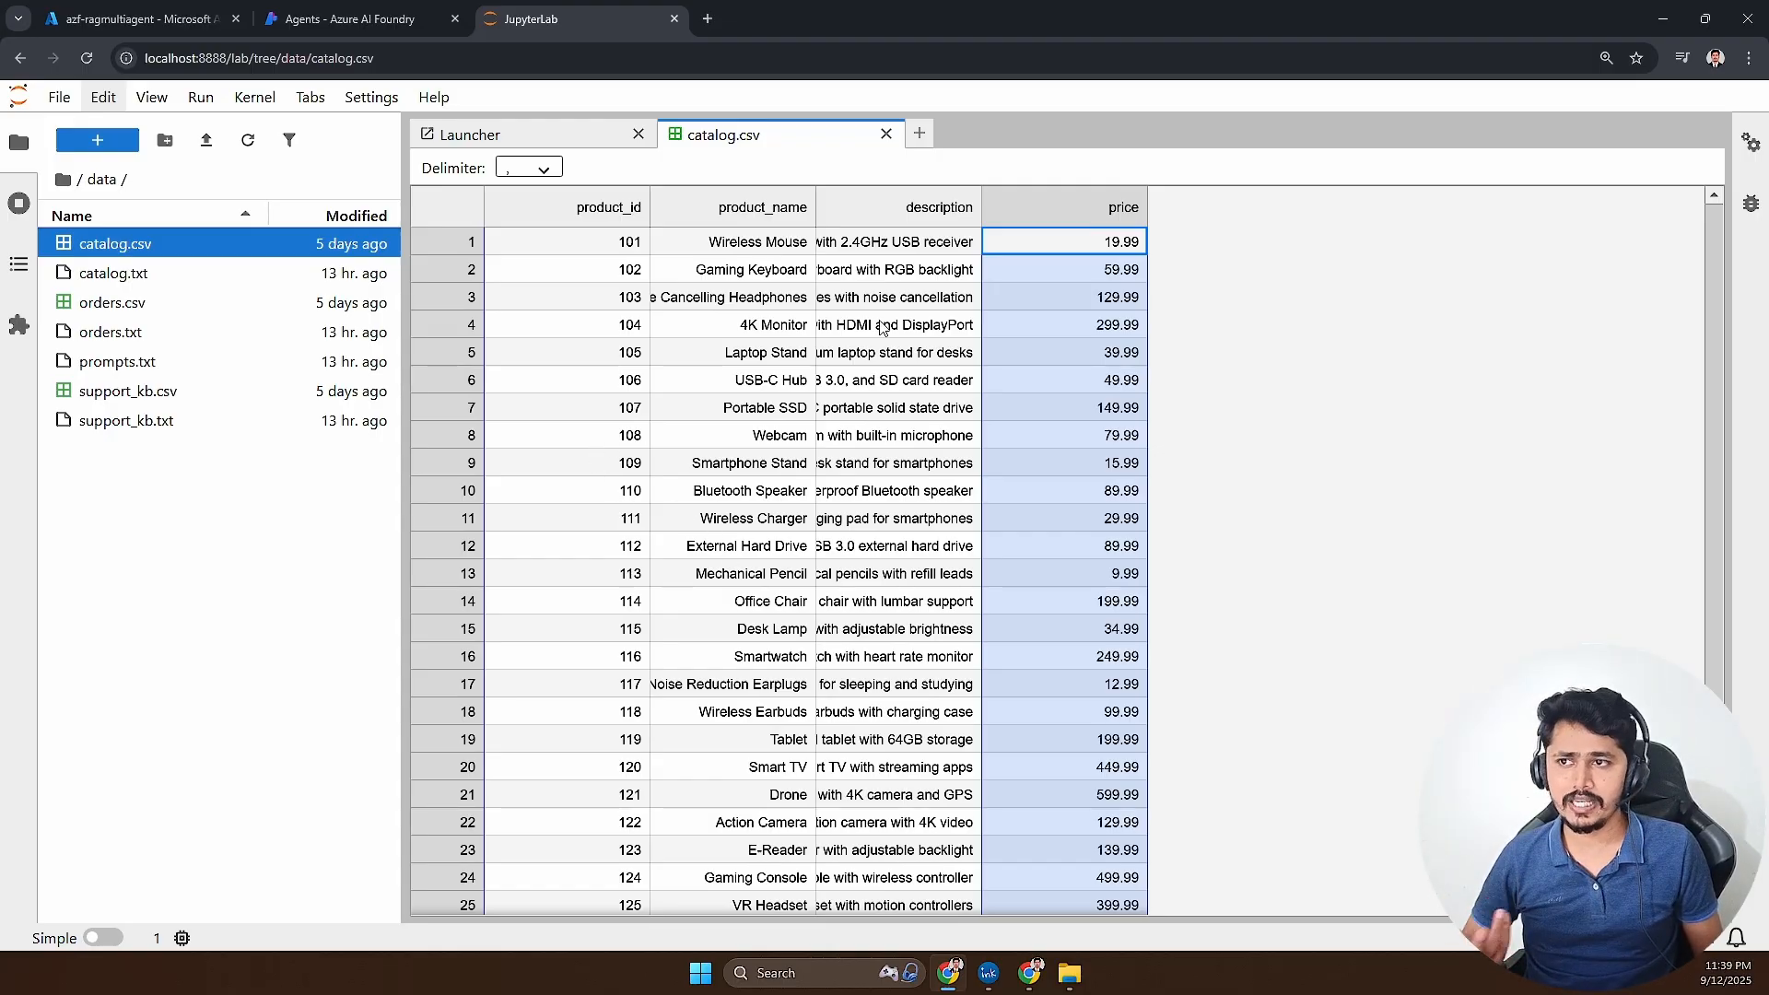
left_click(958, 296)
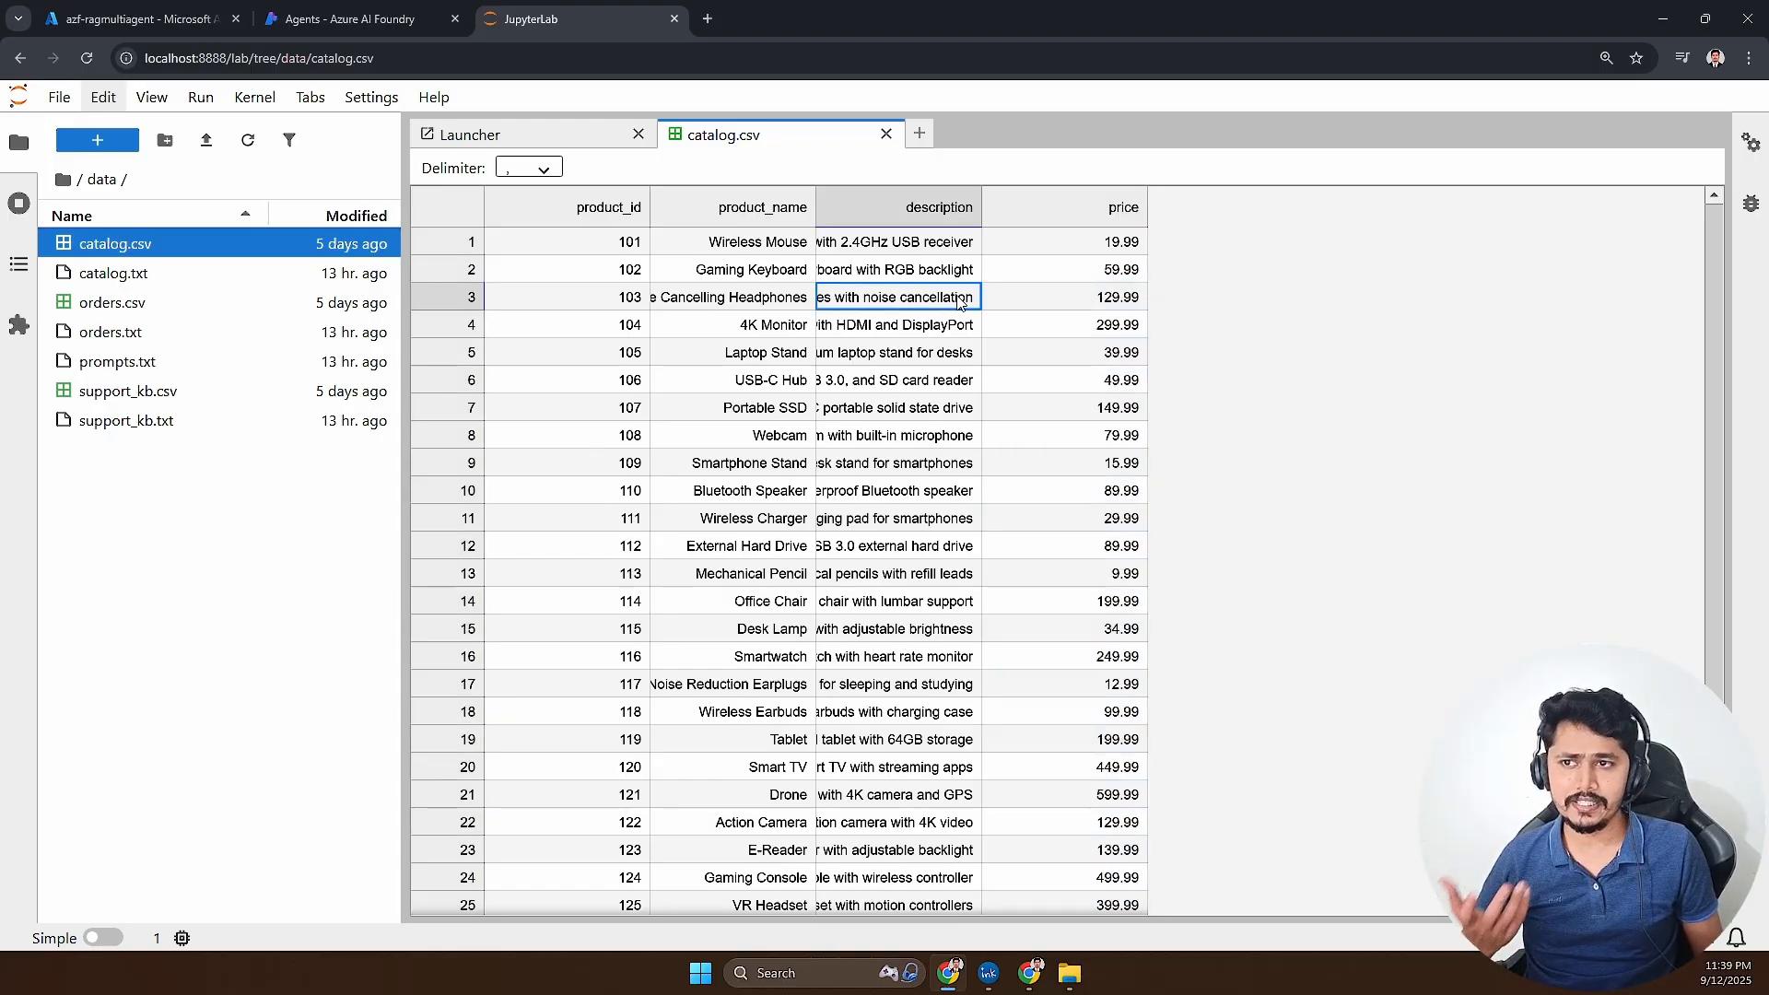
- Open orders.csv and examine its order ID, user name, product name, status and date columns
double_click(118, 311)
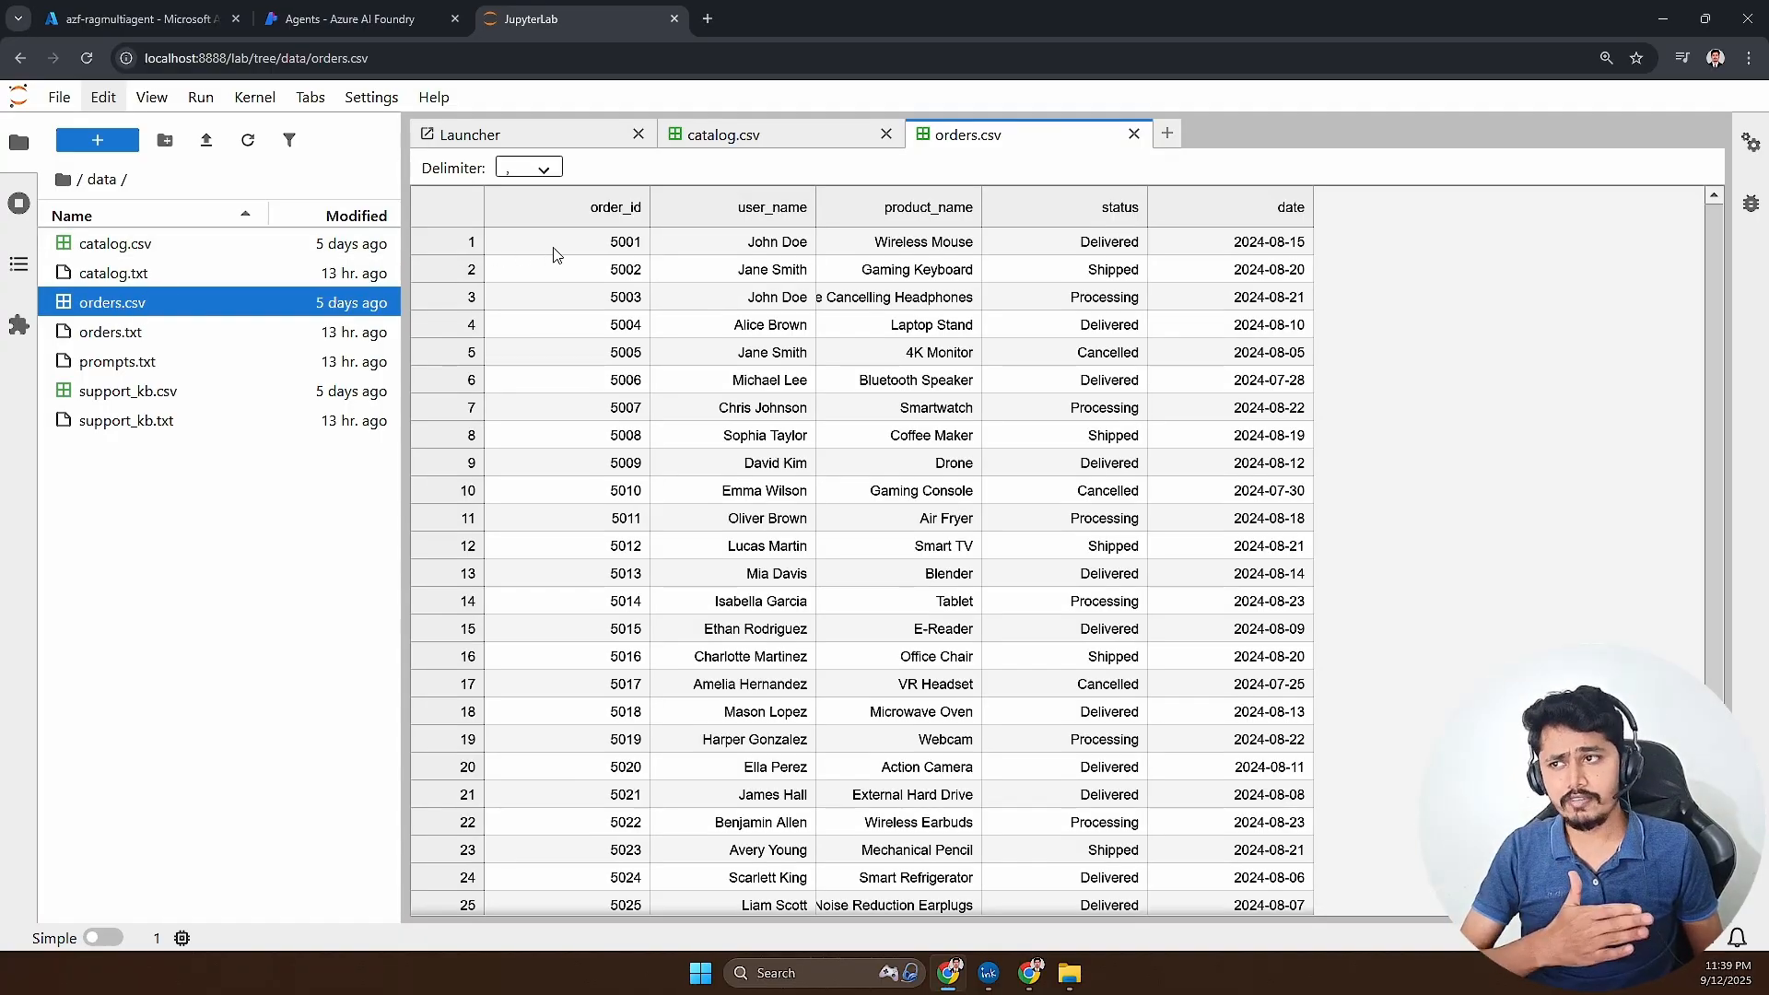
left_click(587, 217)
left_click(737, 219)
left_click(880, 221)
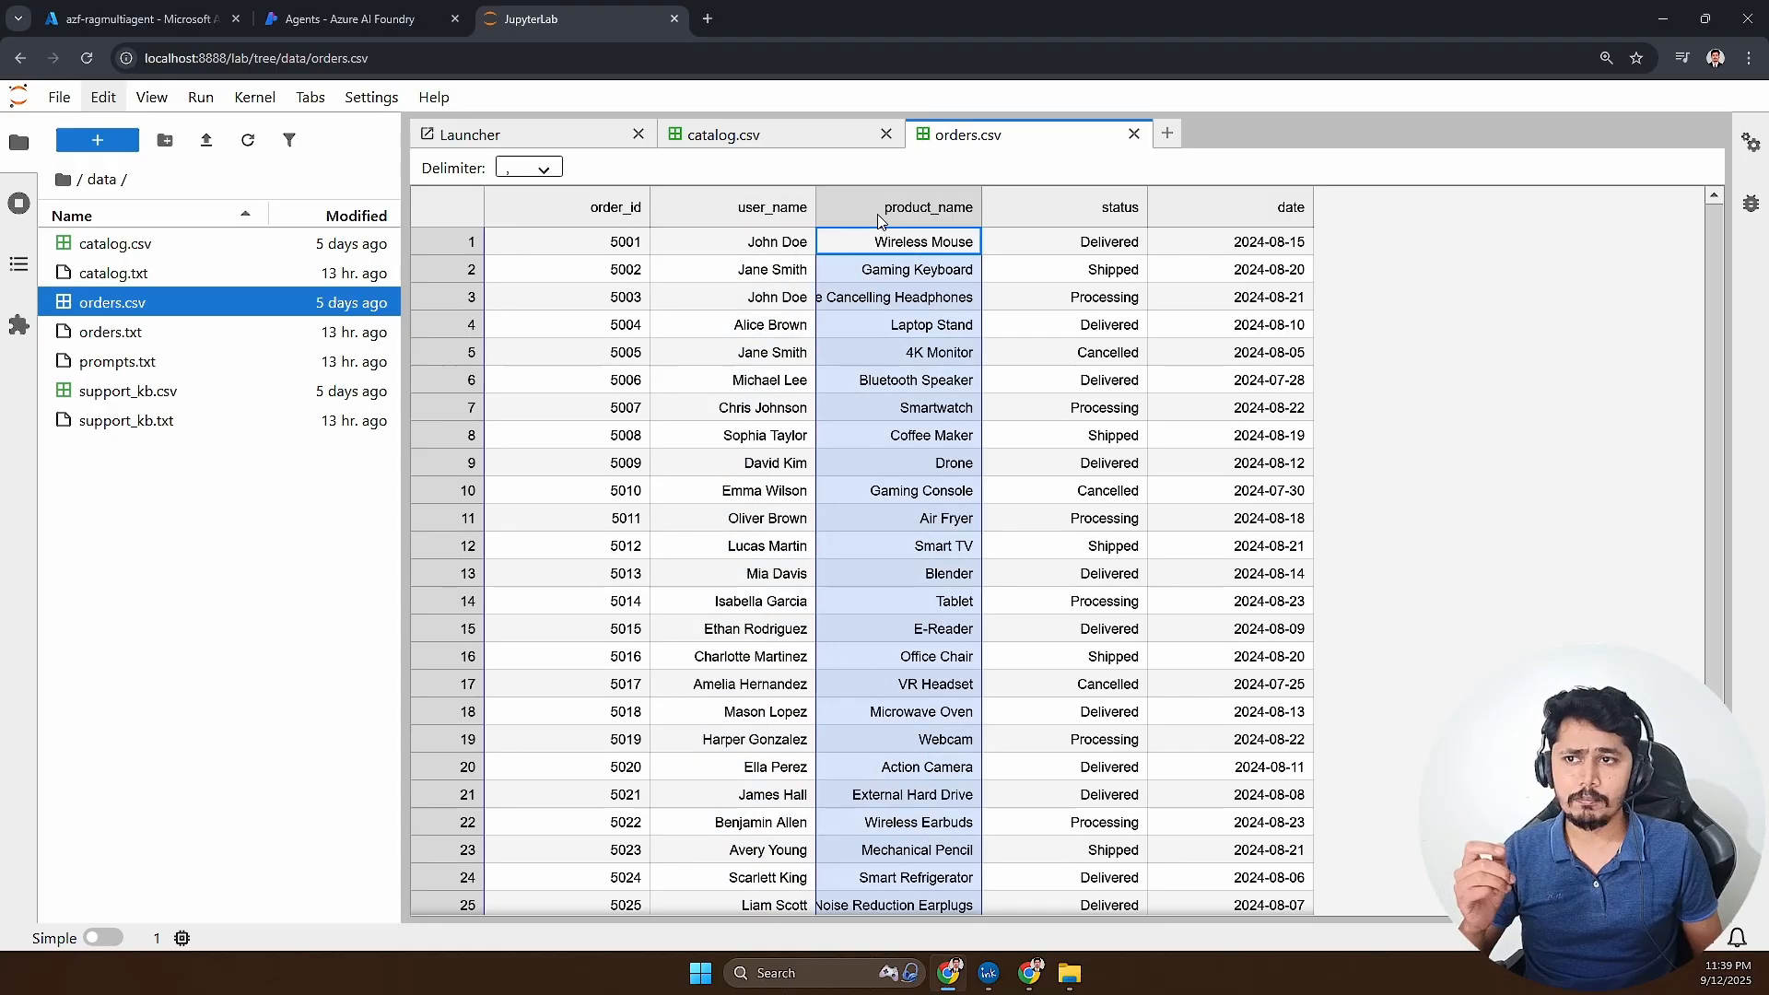
left_click(1034, 223)
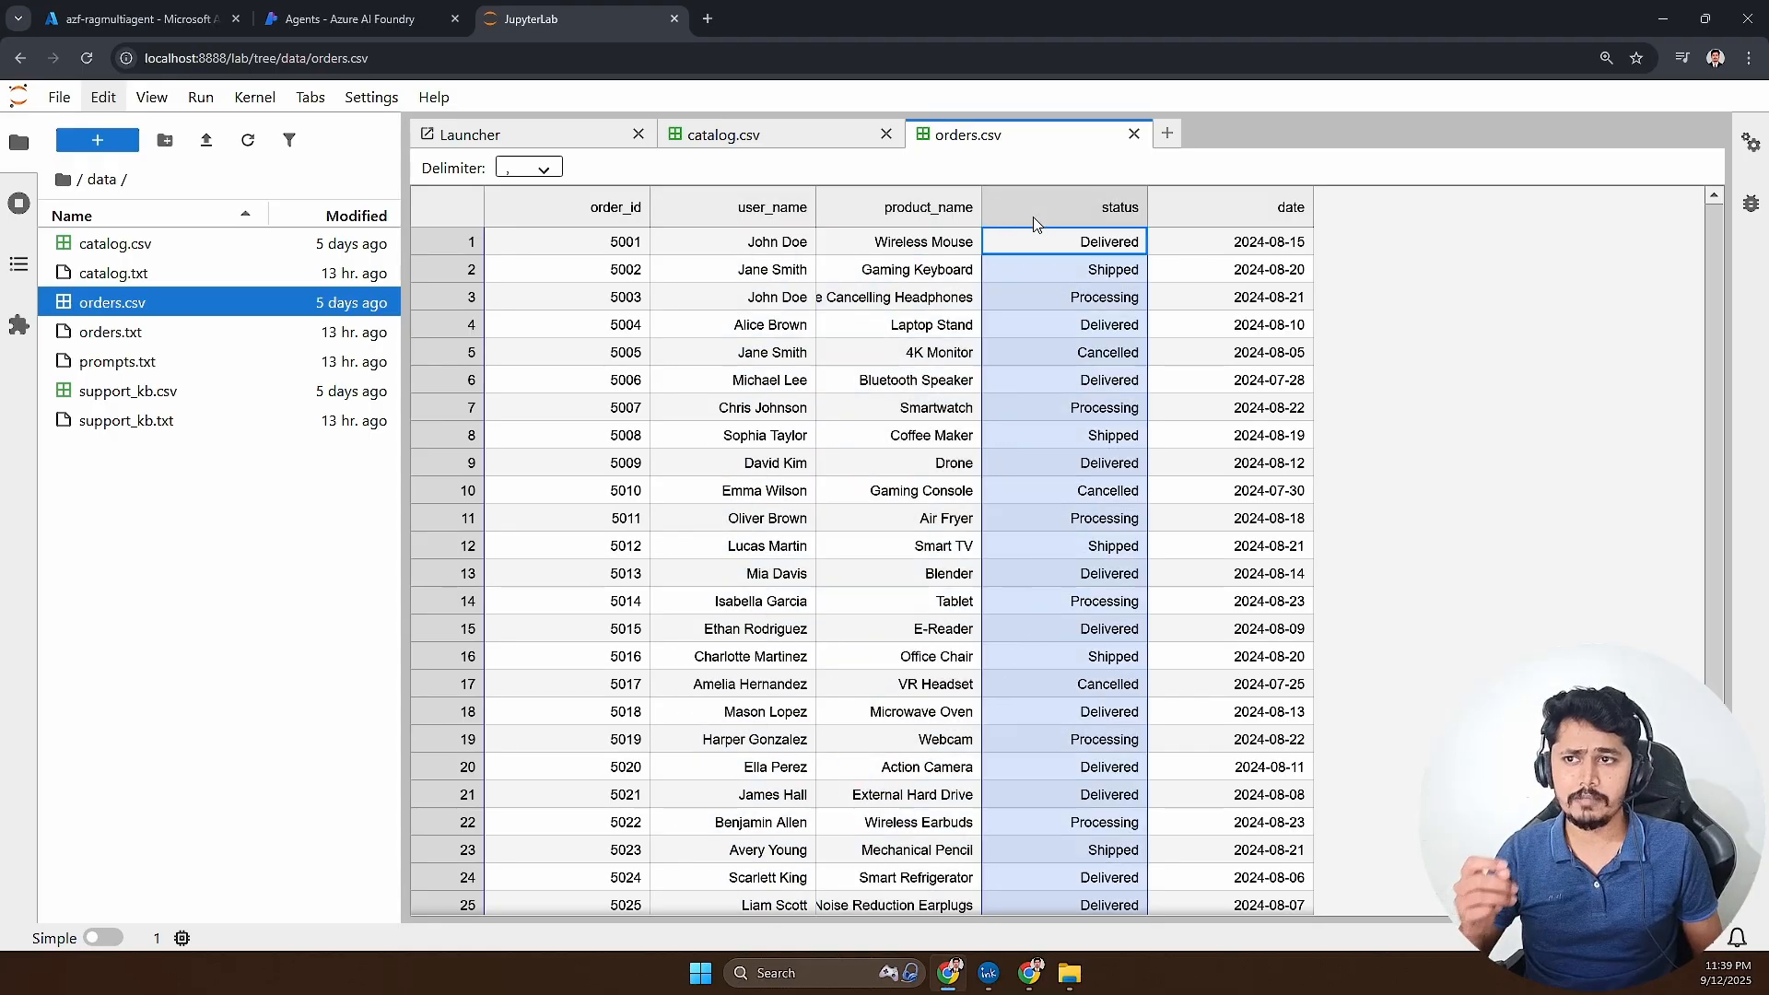
left_click(1216, 221)
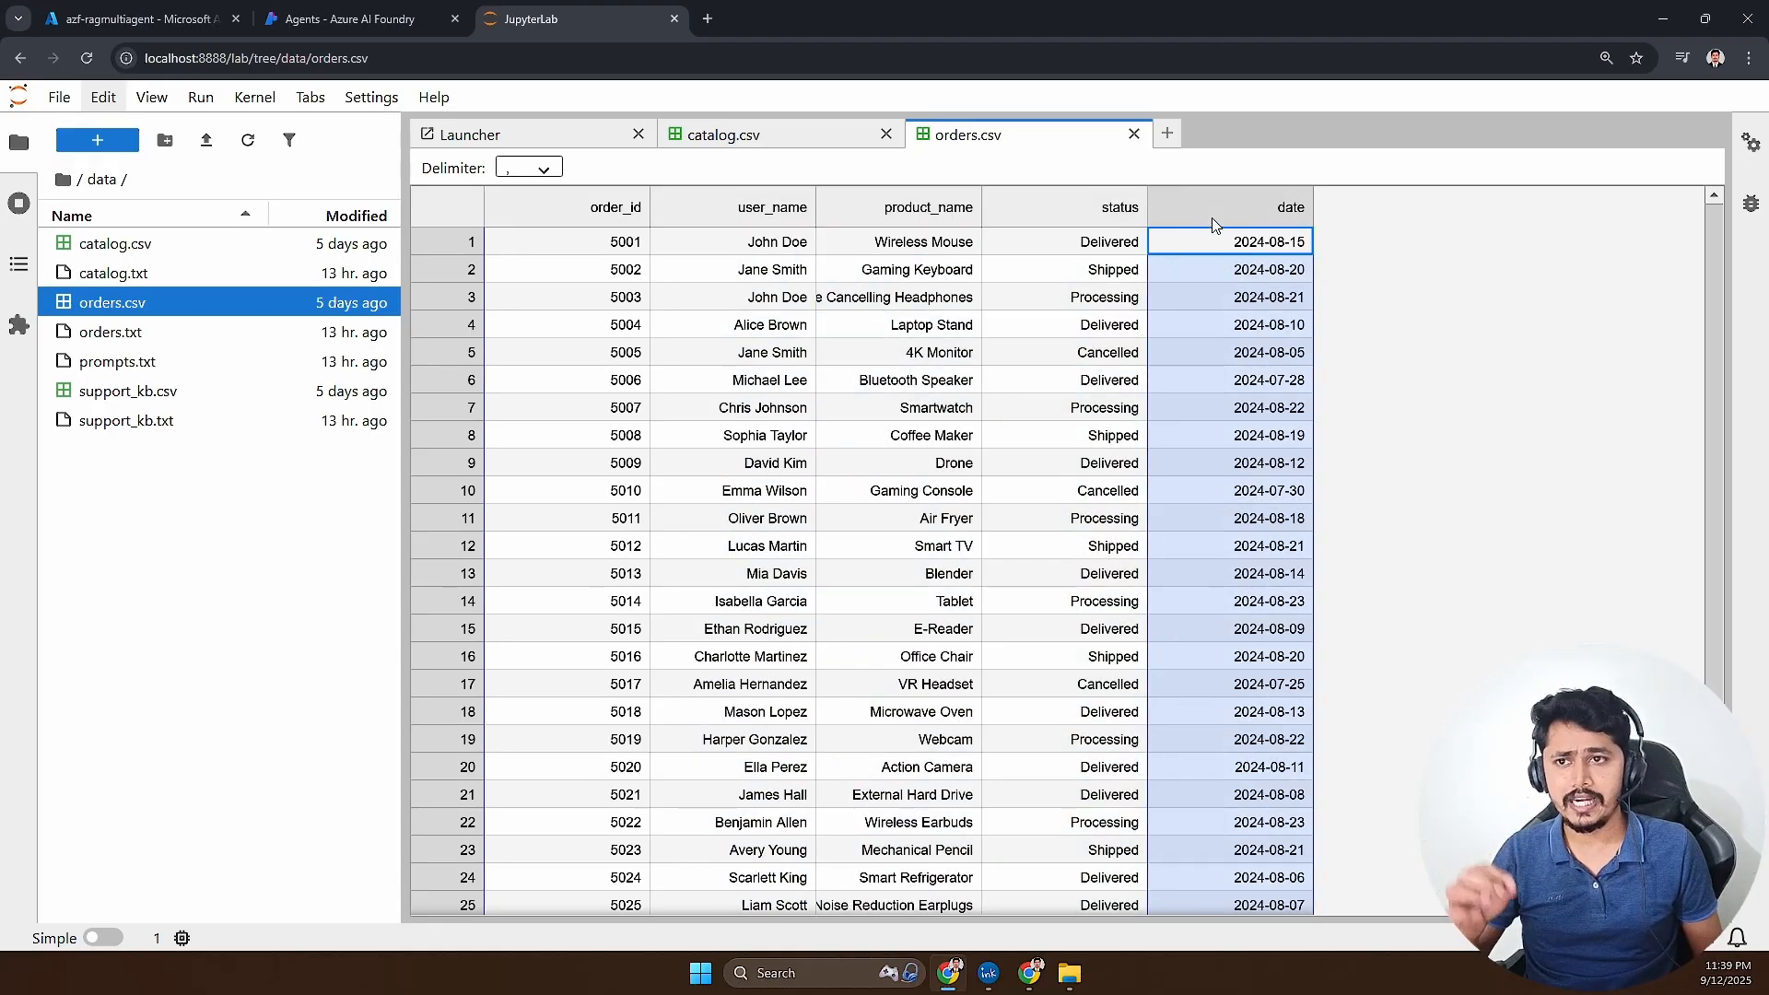
- Open support_kb.csv and widen its question and answer columns to read the FAQ entries
double_click(166, 392)
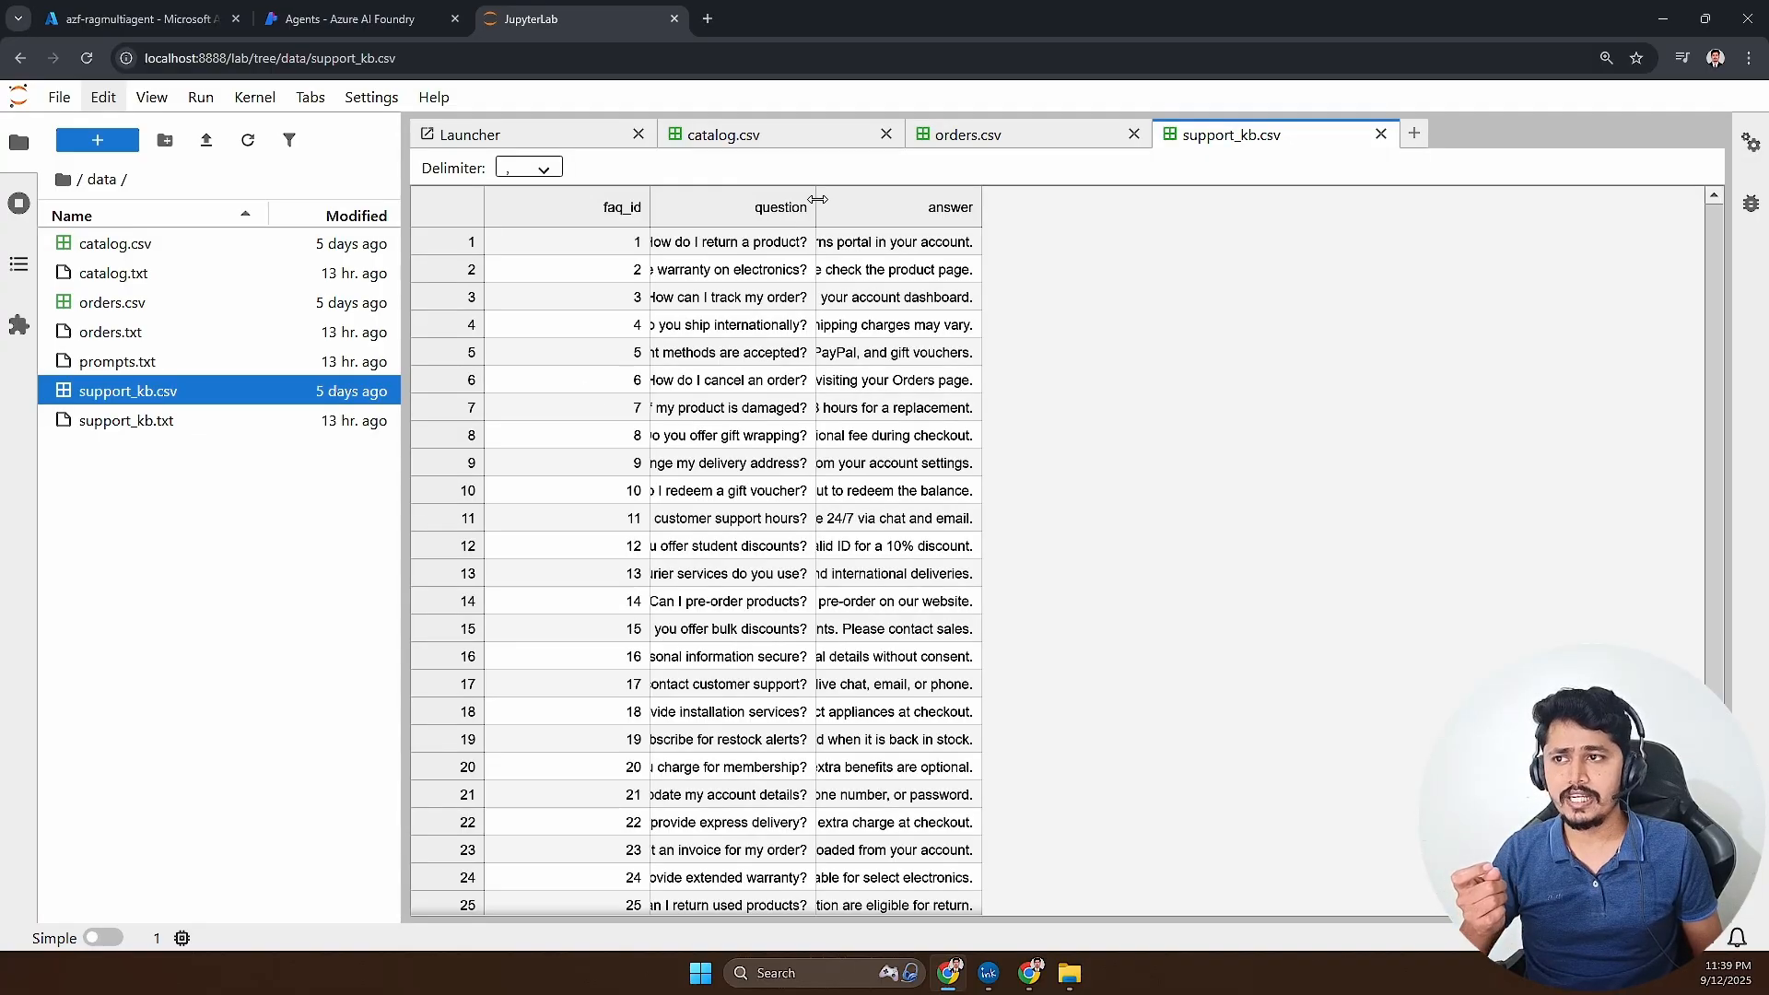
left_click_drag(815, 207, 931, 208)
left_click_drag(1094, 208, 1266, 208)
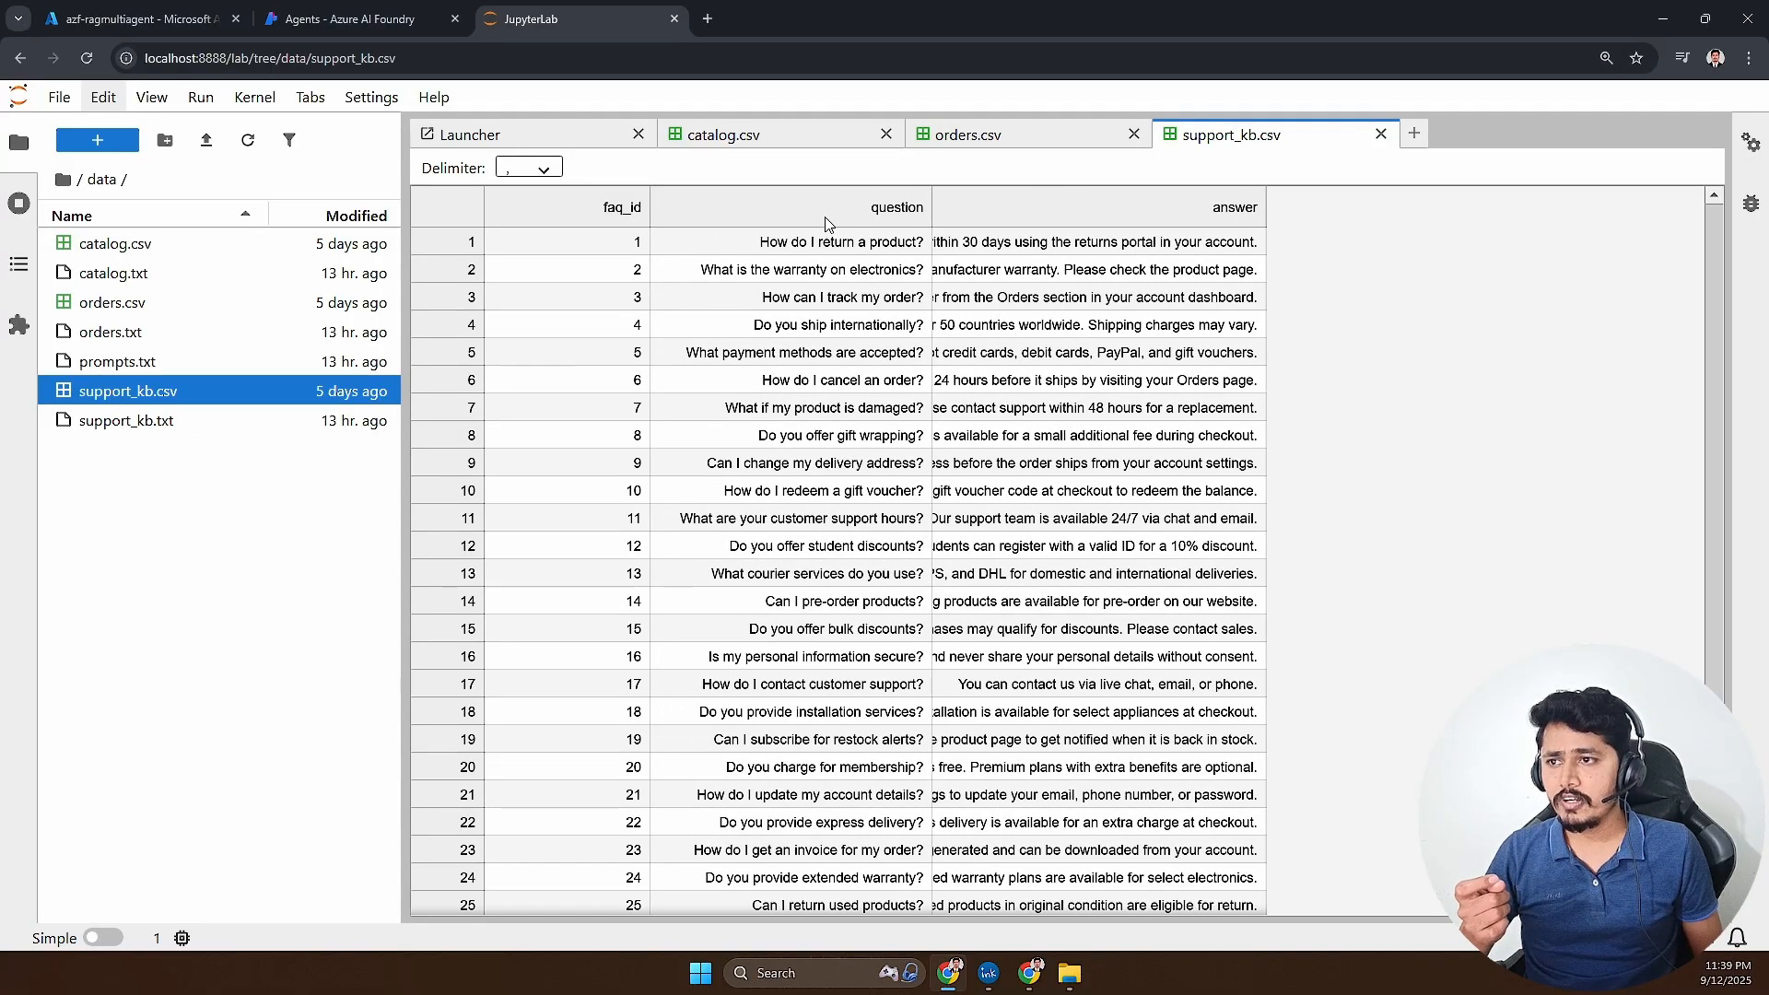
left_click(787, 248)
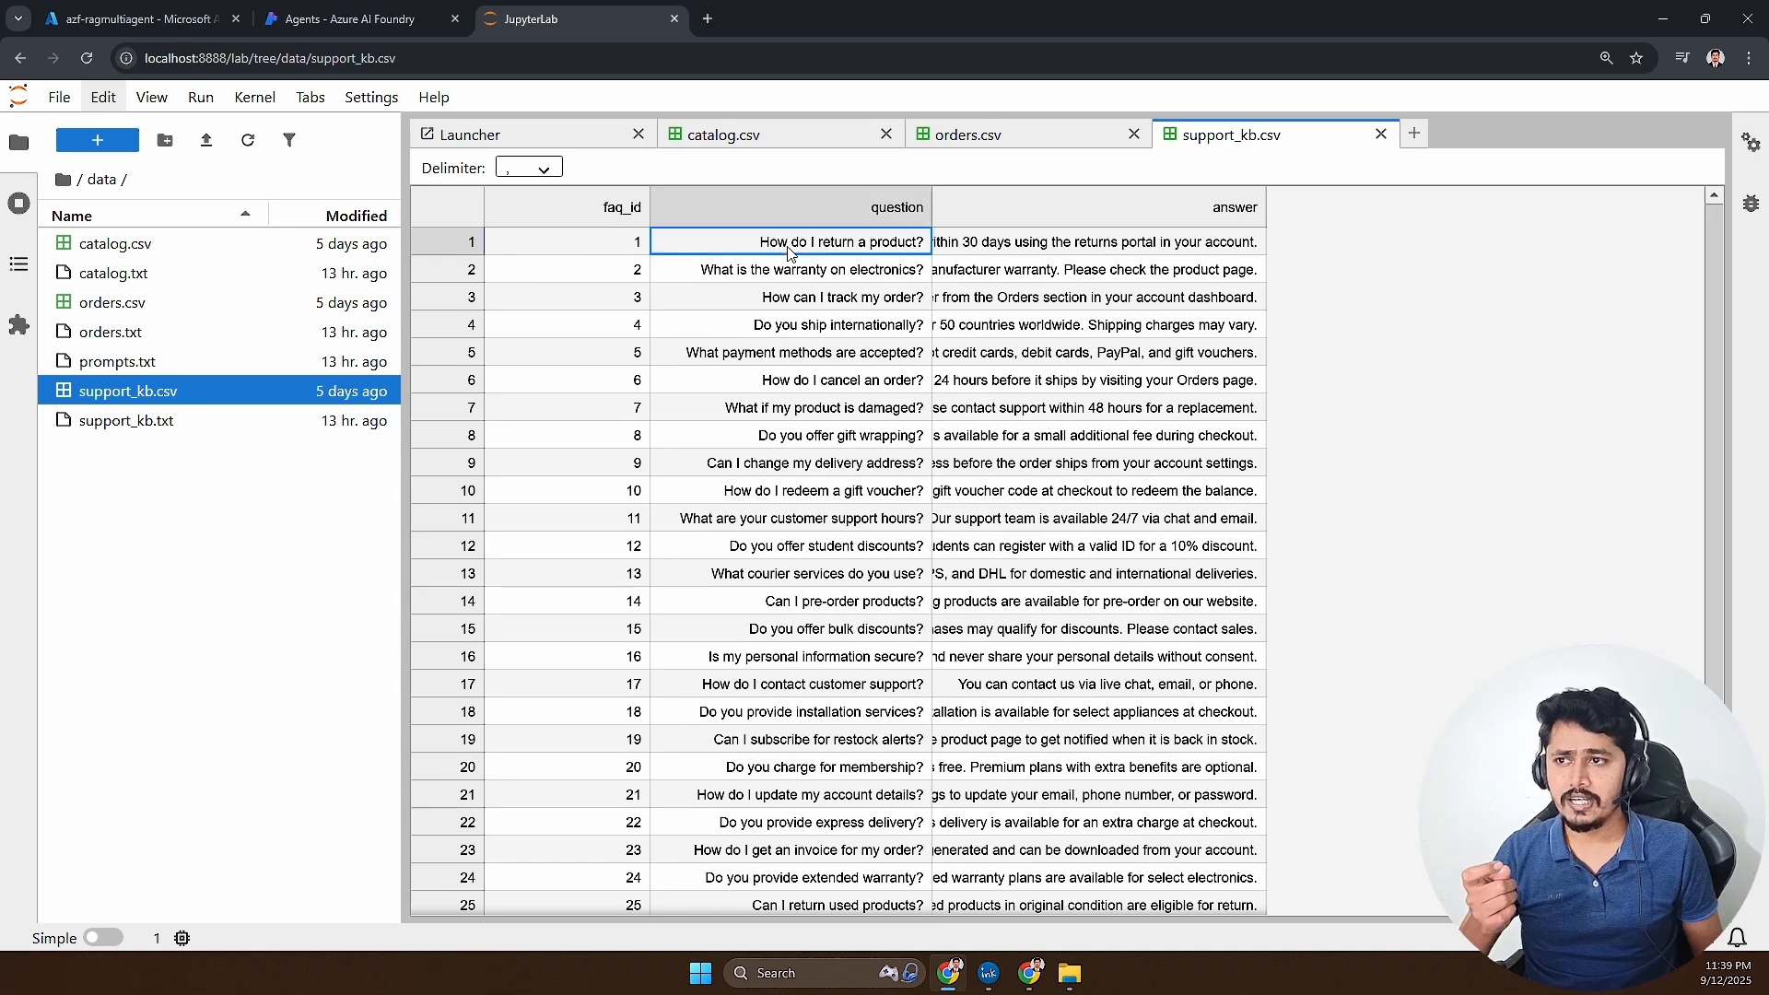
left_click(1048, 254)
left_click_drag(1263, 200, 1471, 200)
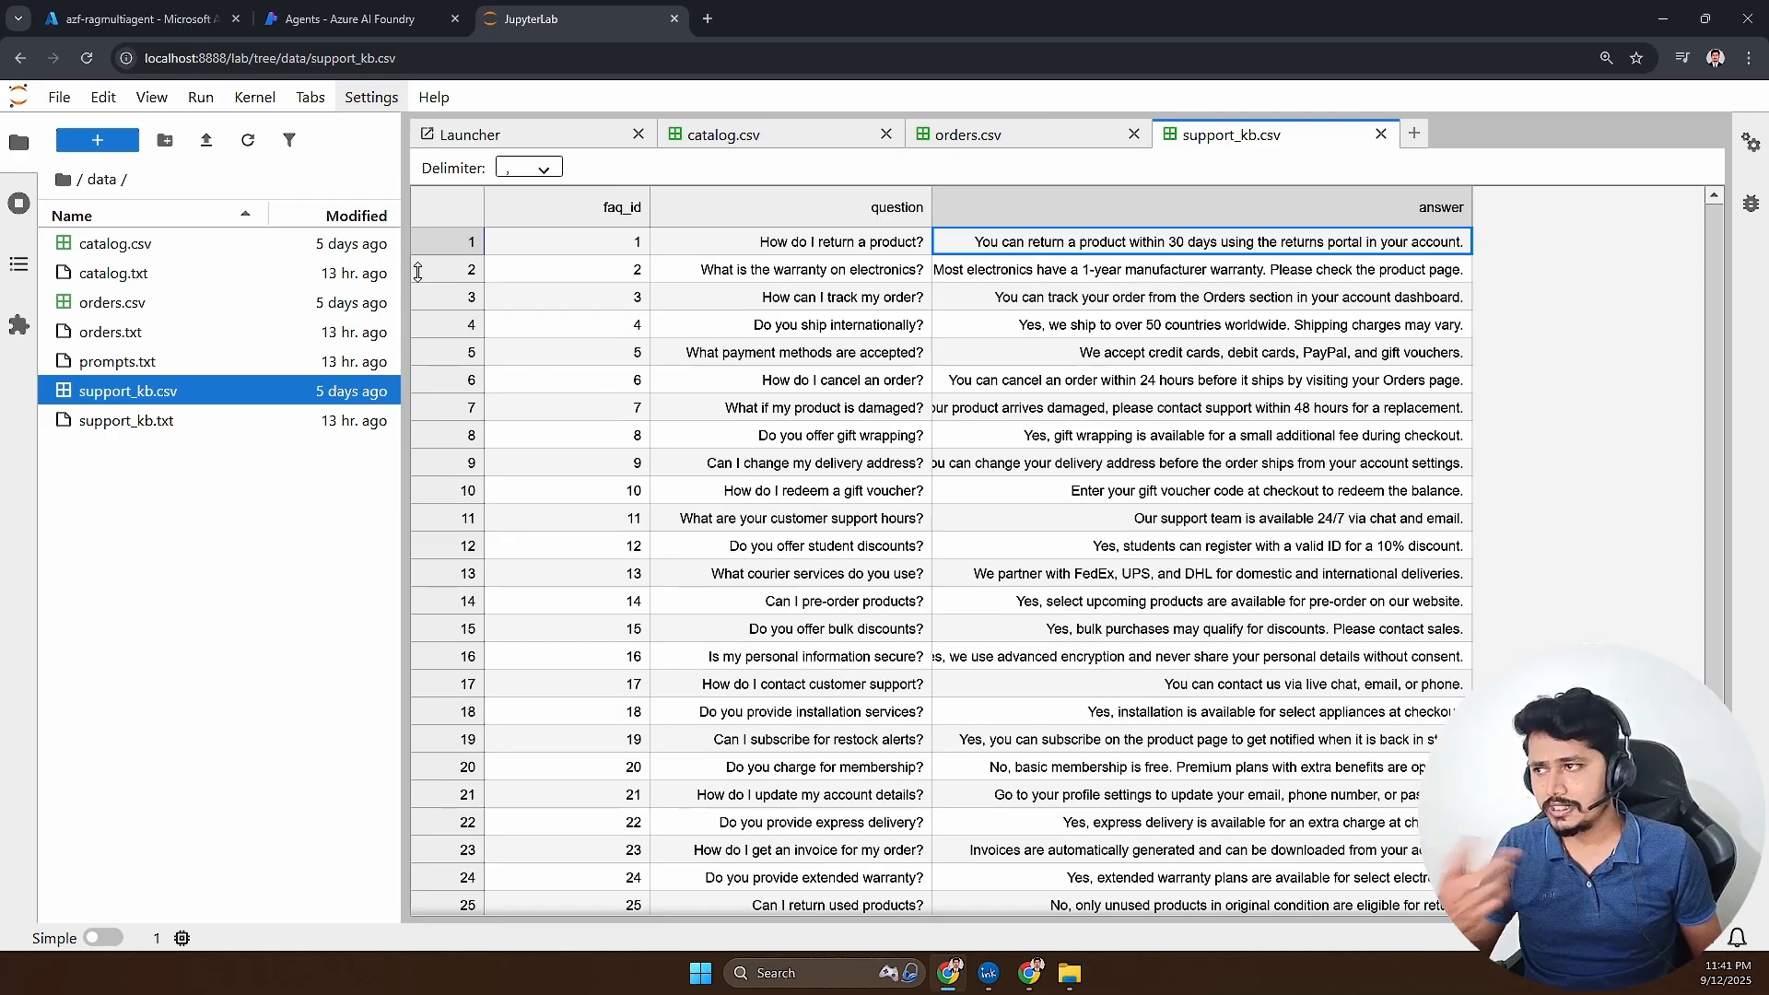
- Open the text versions catalog.txt and orders.txt and examine their column headers and records
left_click(149, 276)
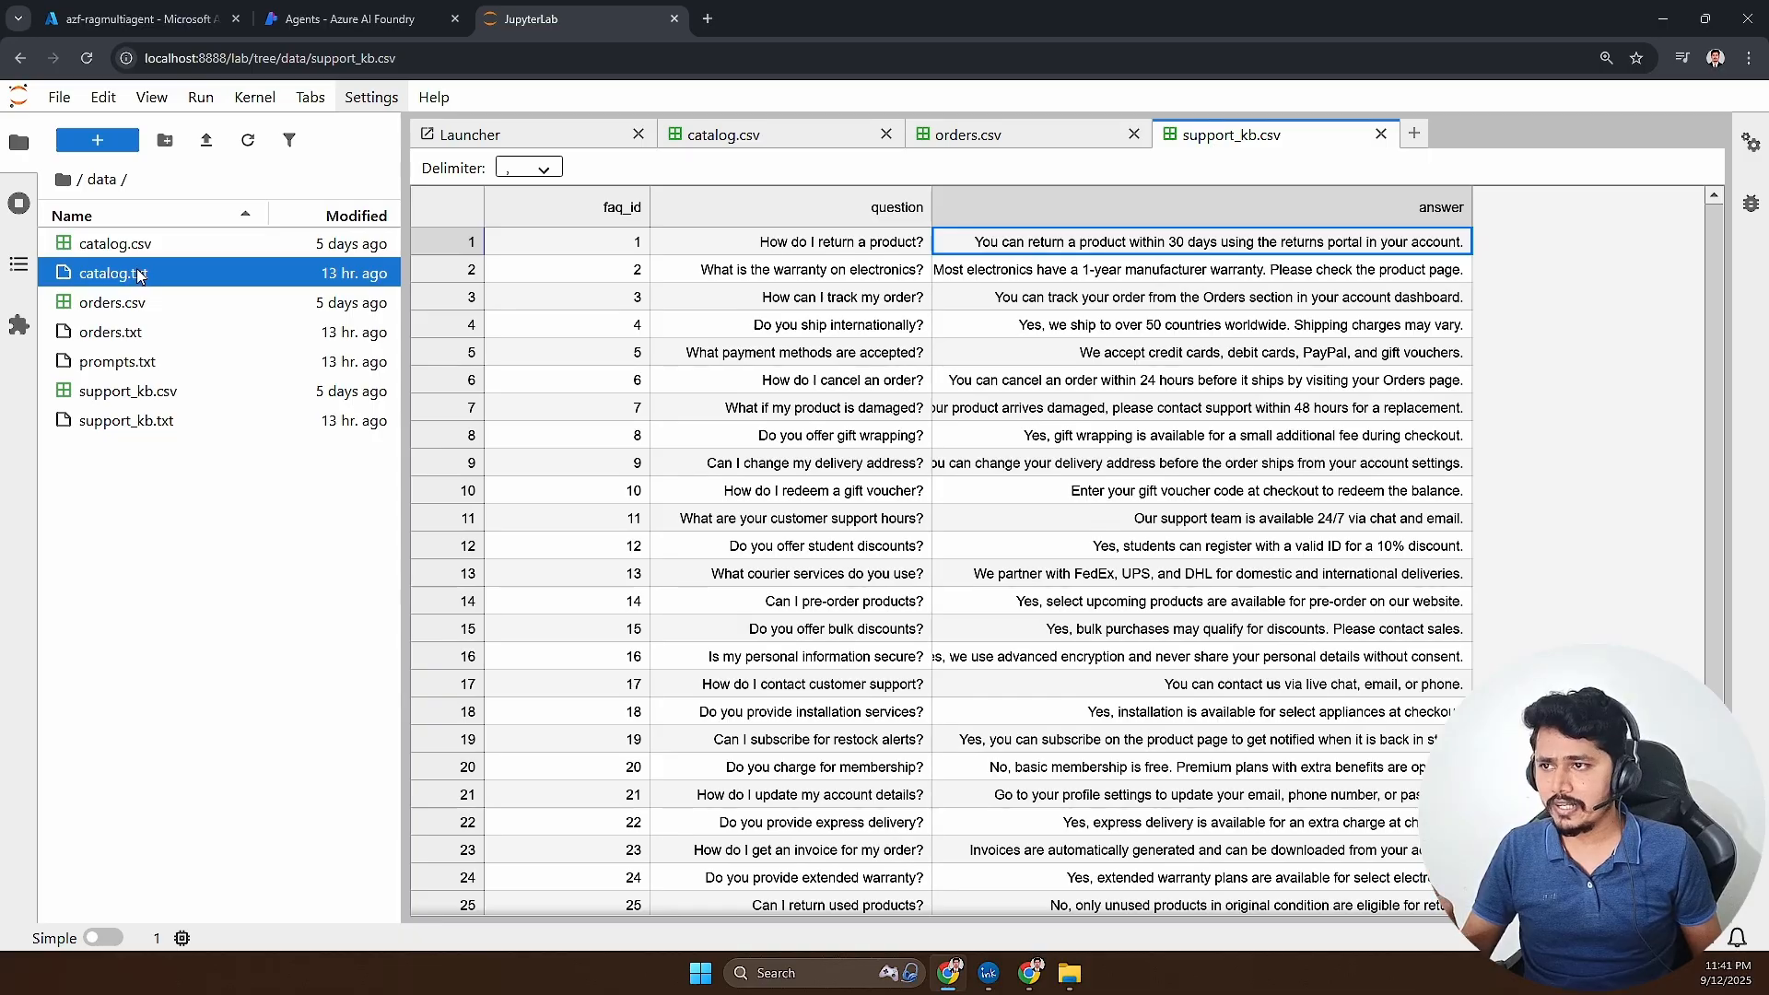
double_click(138, 271)
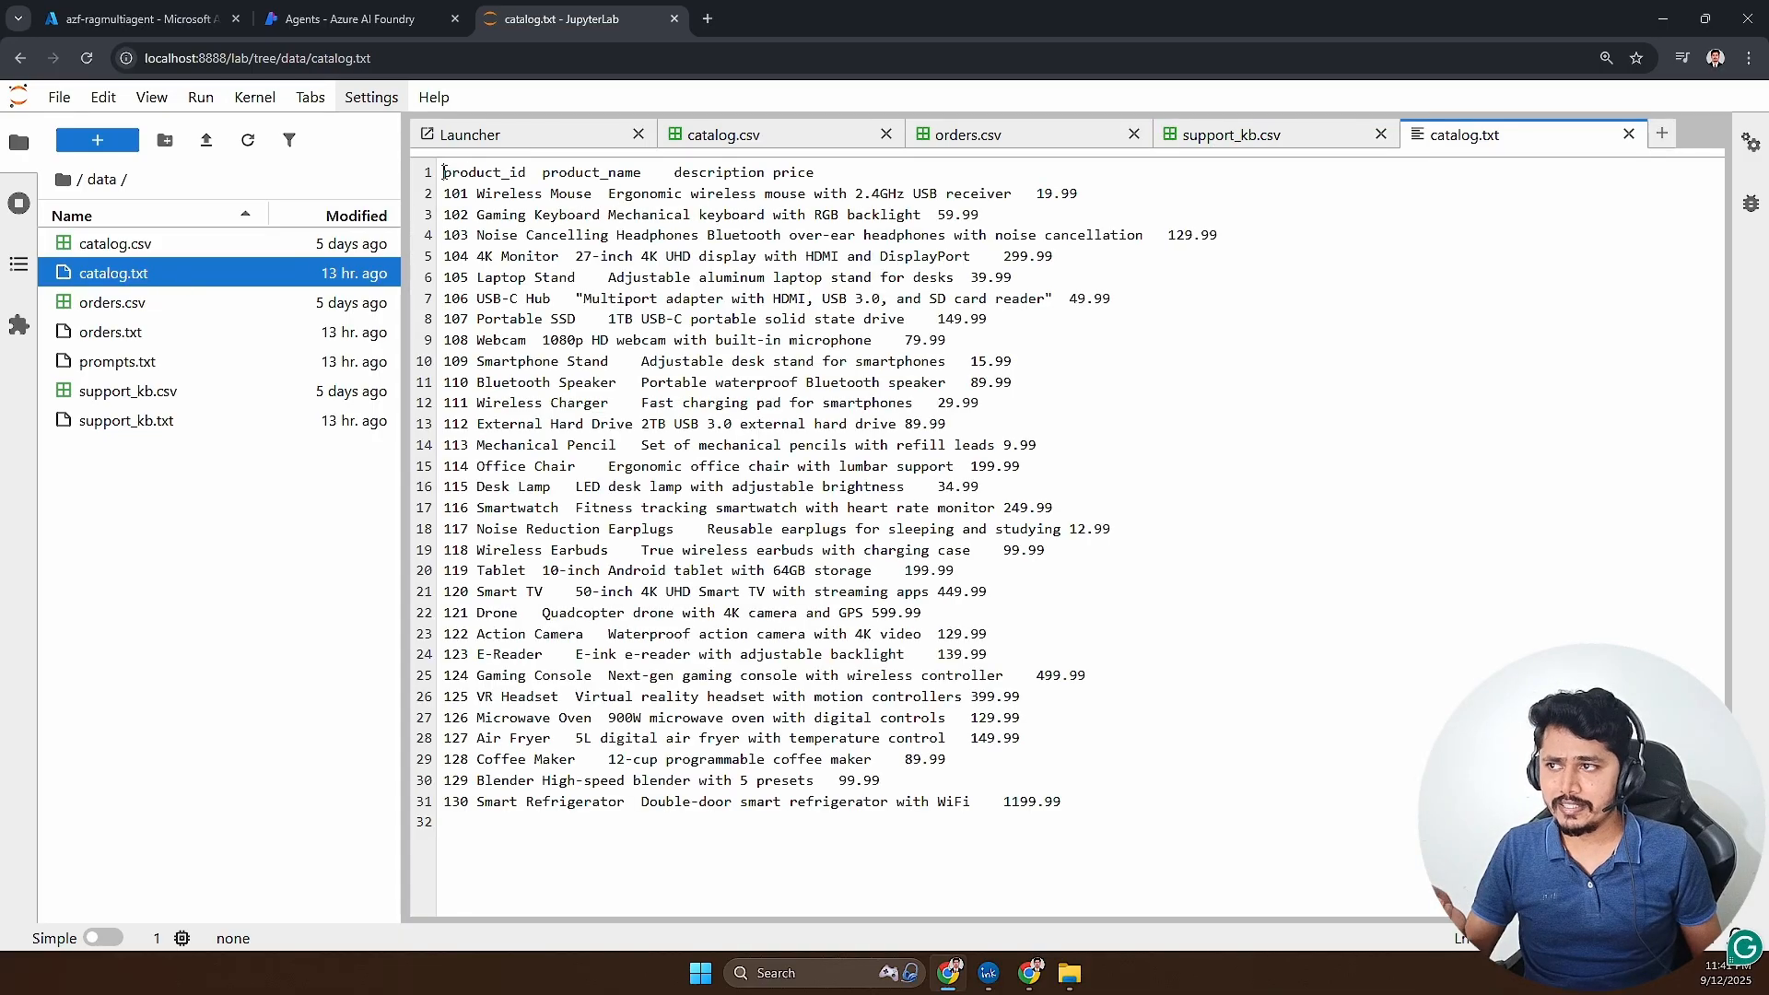
left_click_drag(443, 172, 819, 175)
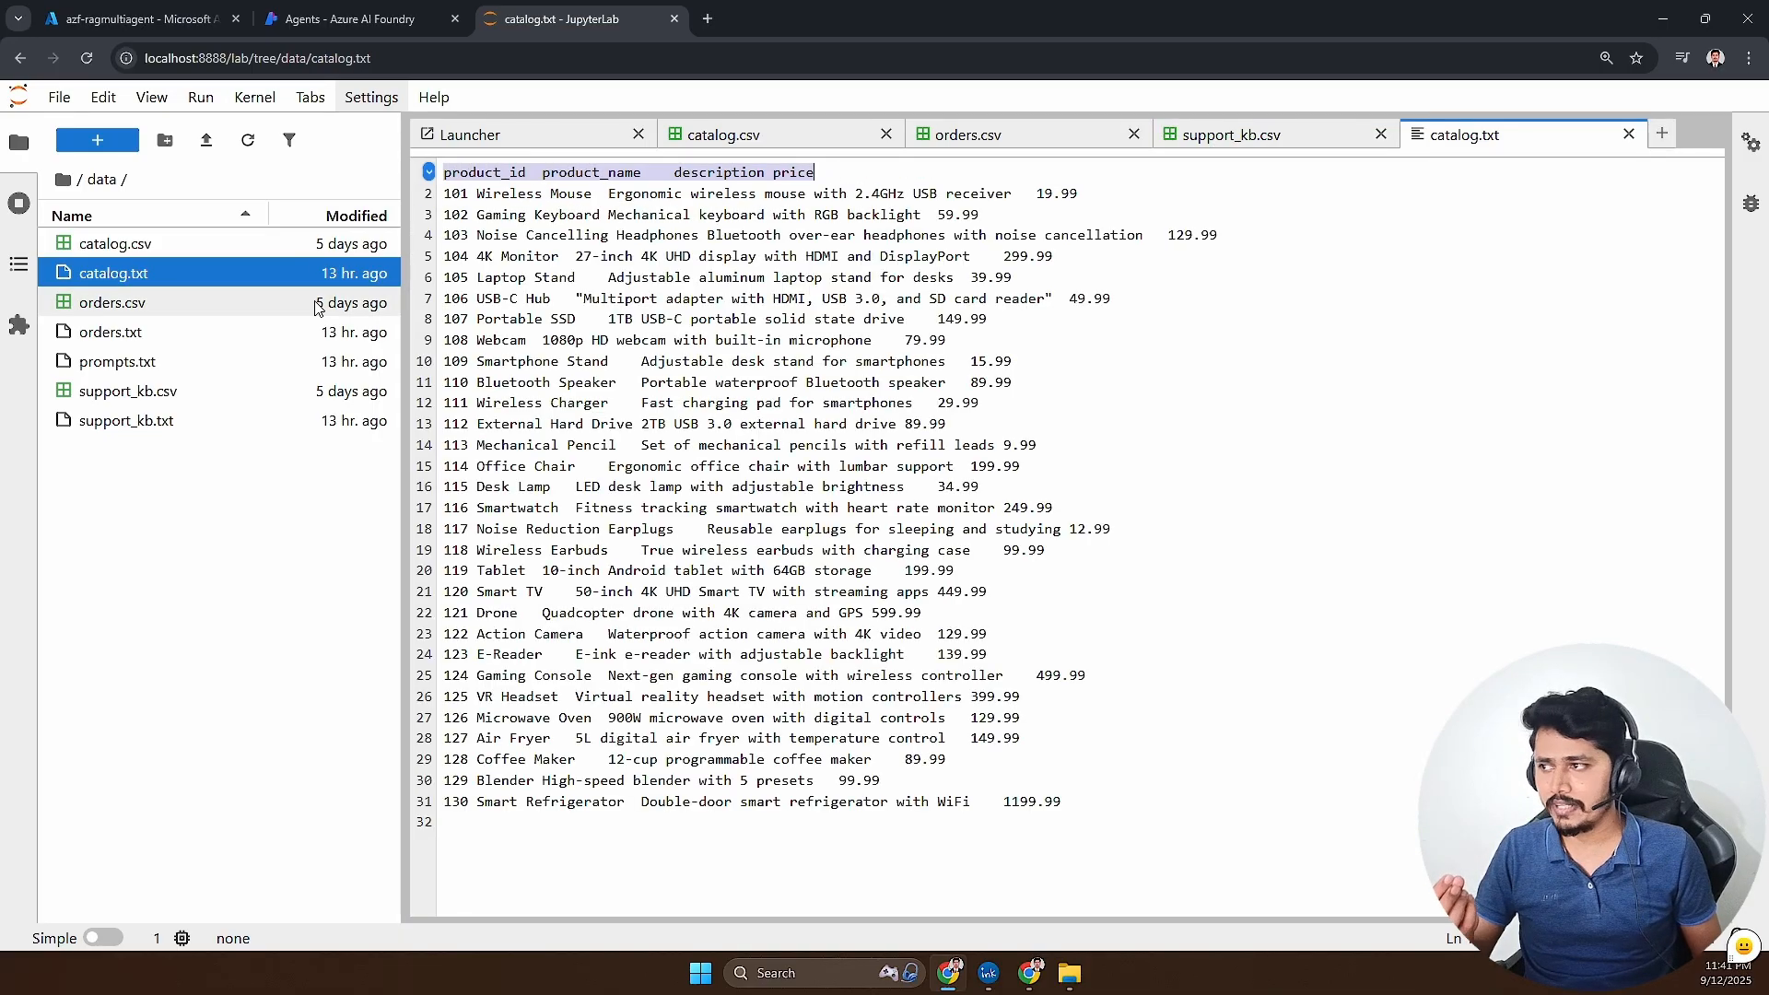
double_click(217, 330)
left_click_drag(443, 172, 884, 267)
left_click(893, 286)
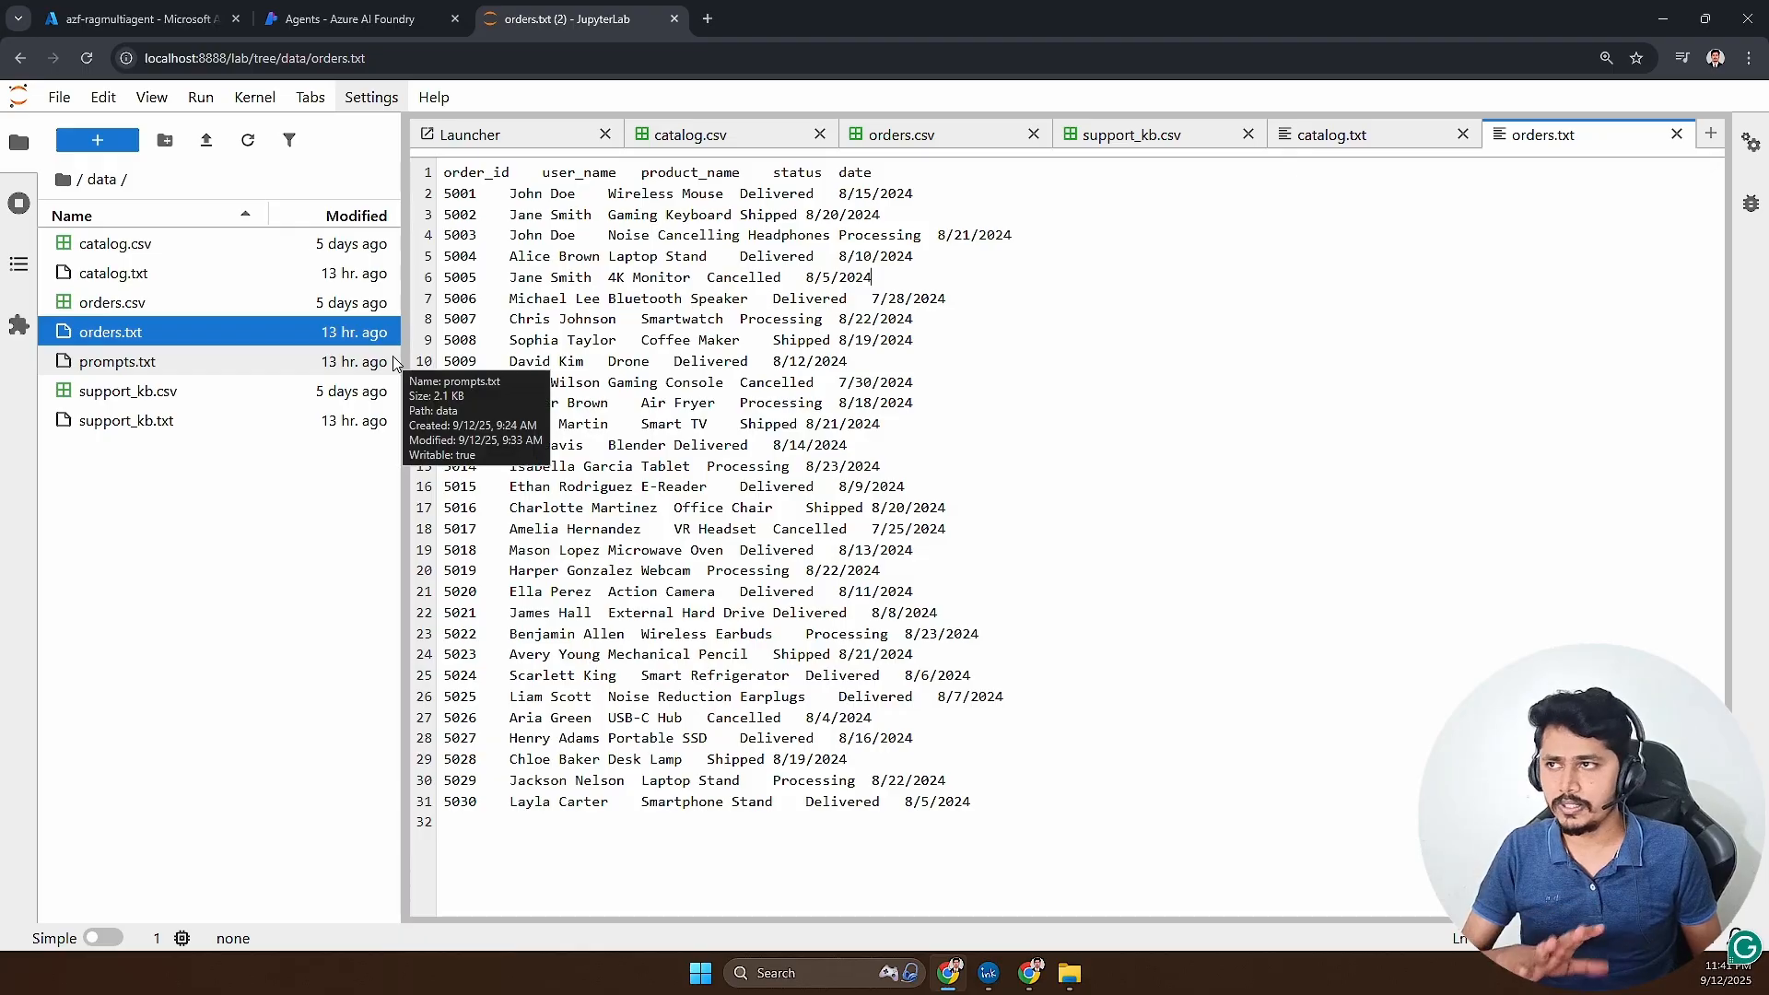
- Open prompts.txt in JupyterLab and copy the Catalog Agent prompt, from its heading through the "Be concise but accurate" line
left_click(390, 26)
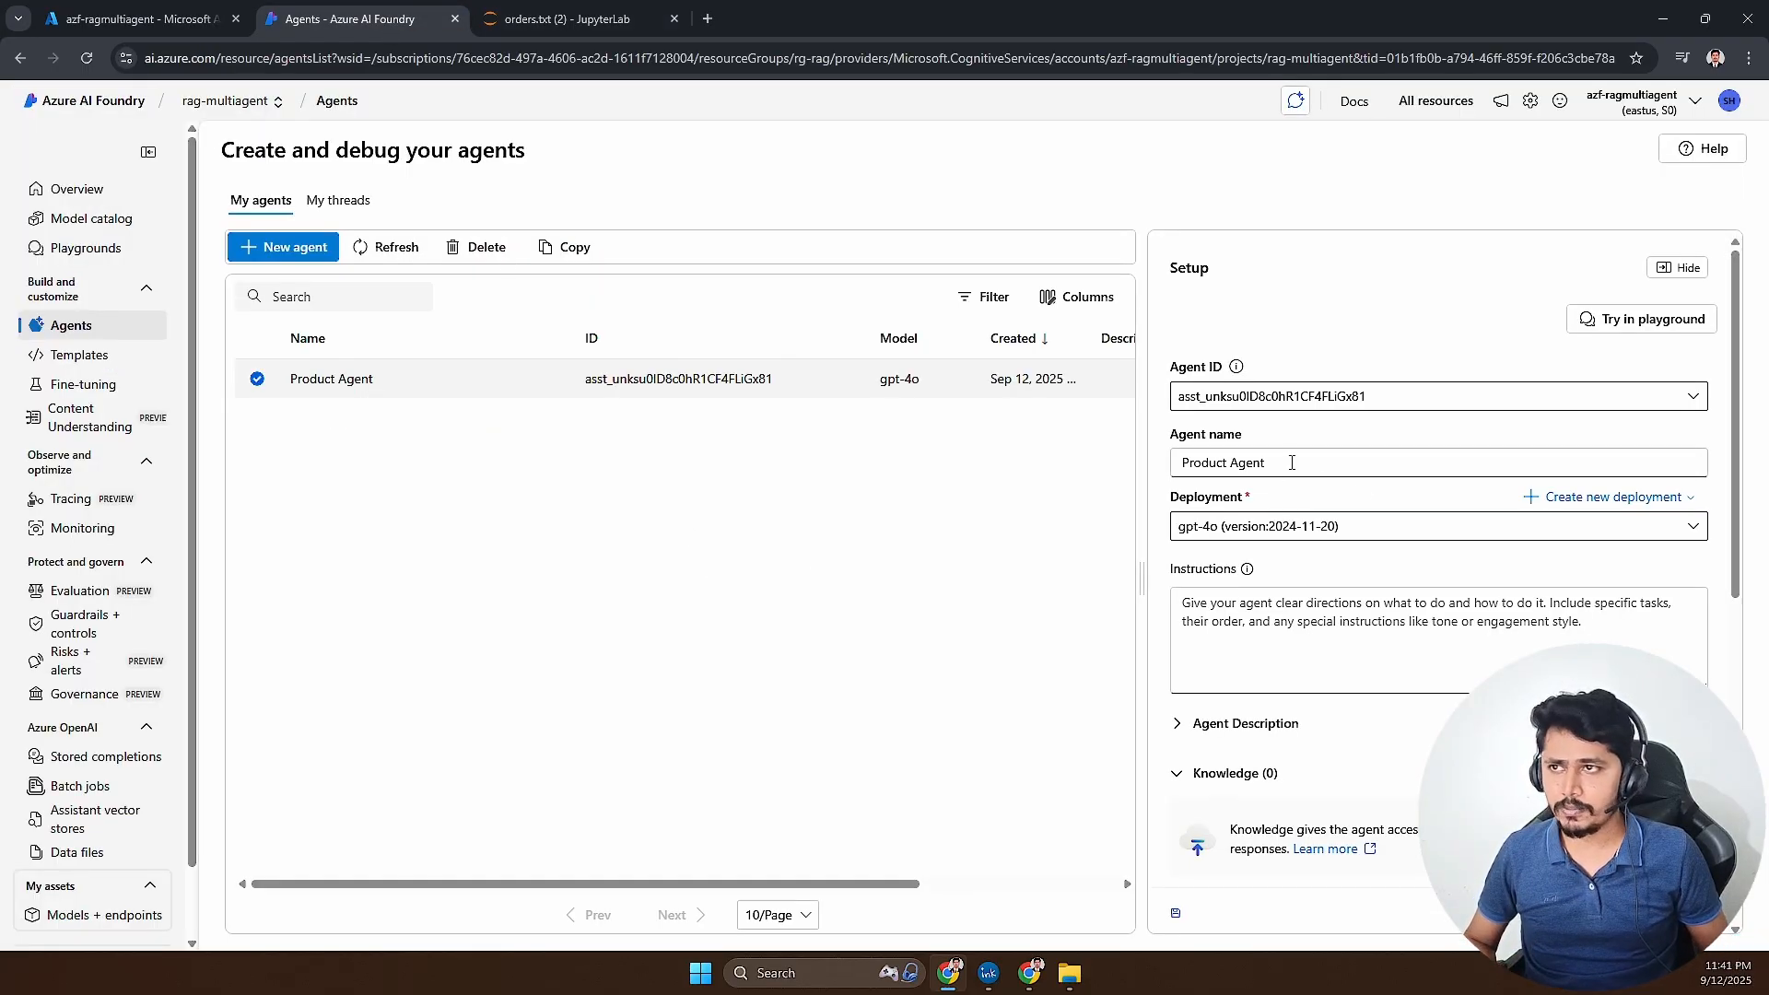
left_click(571, 20)
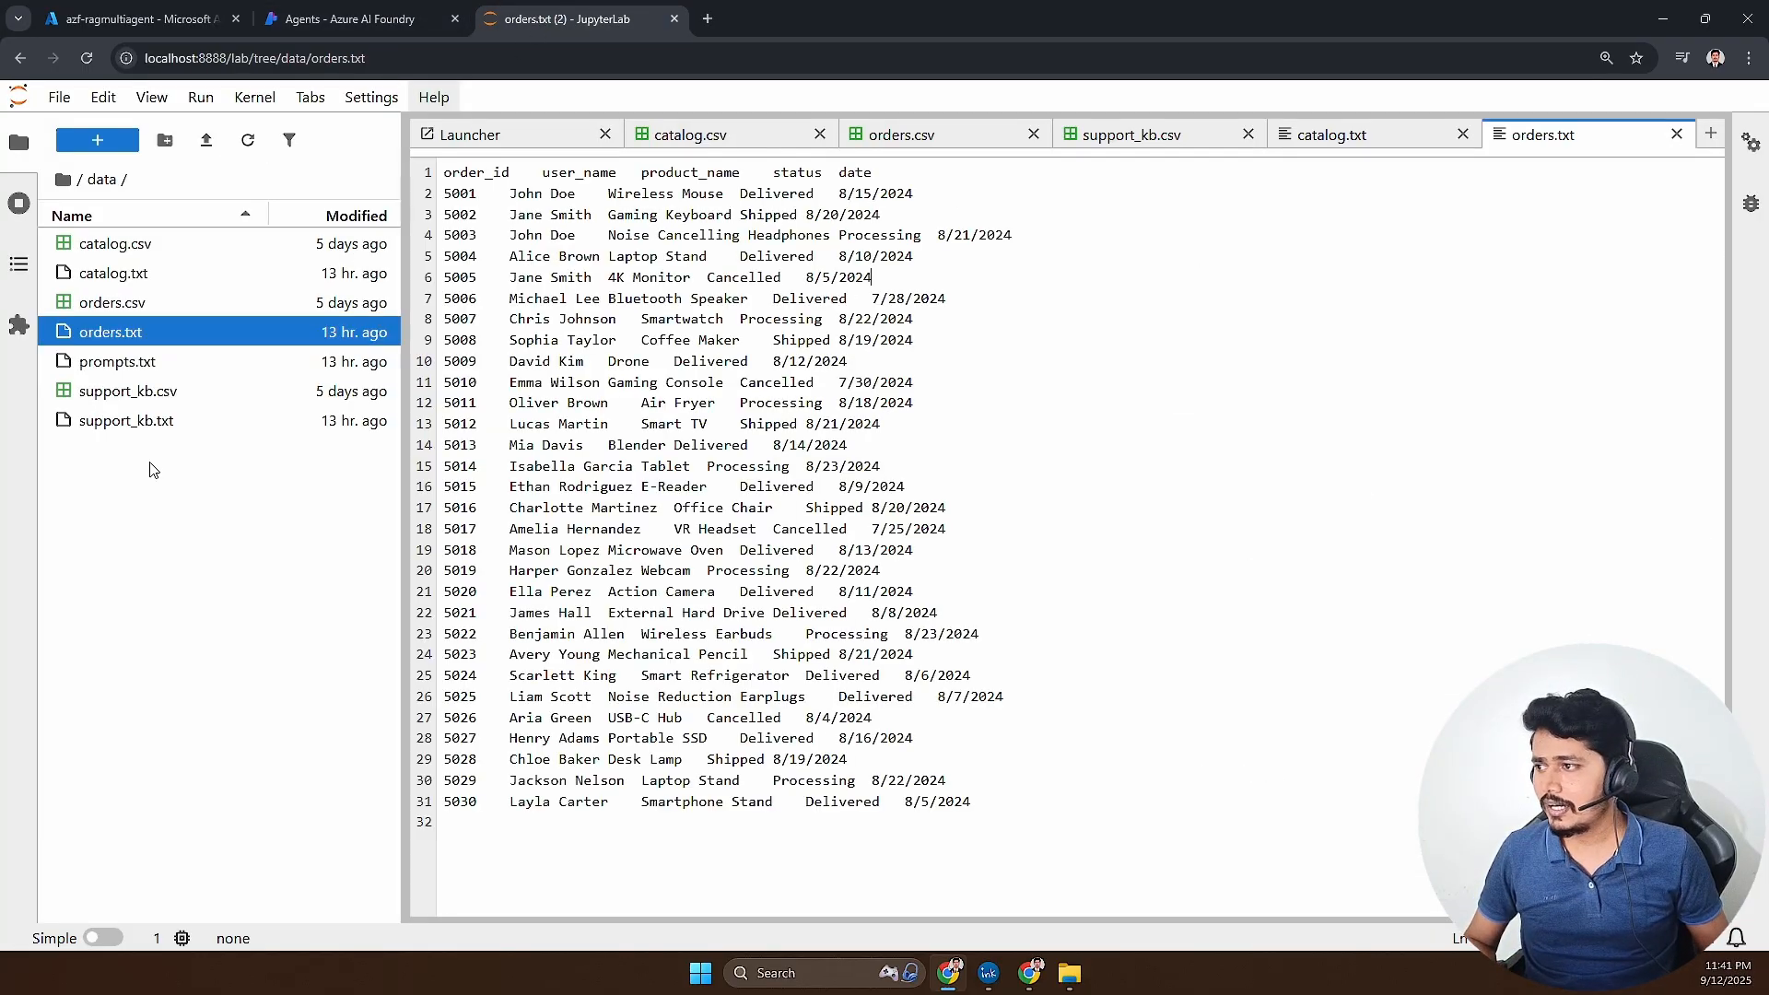
double_click(137, 364)
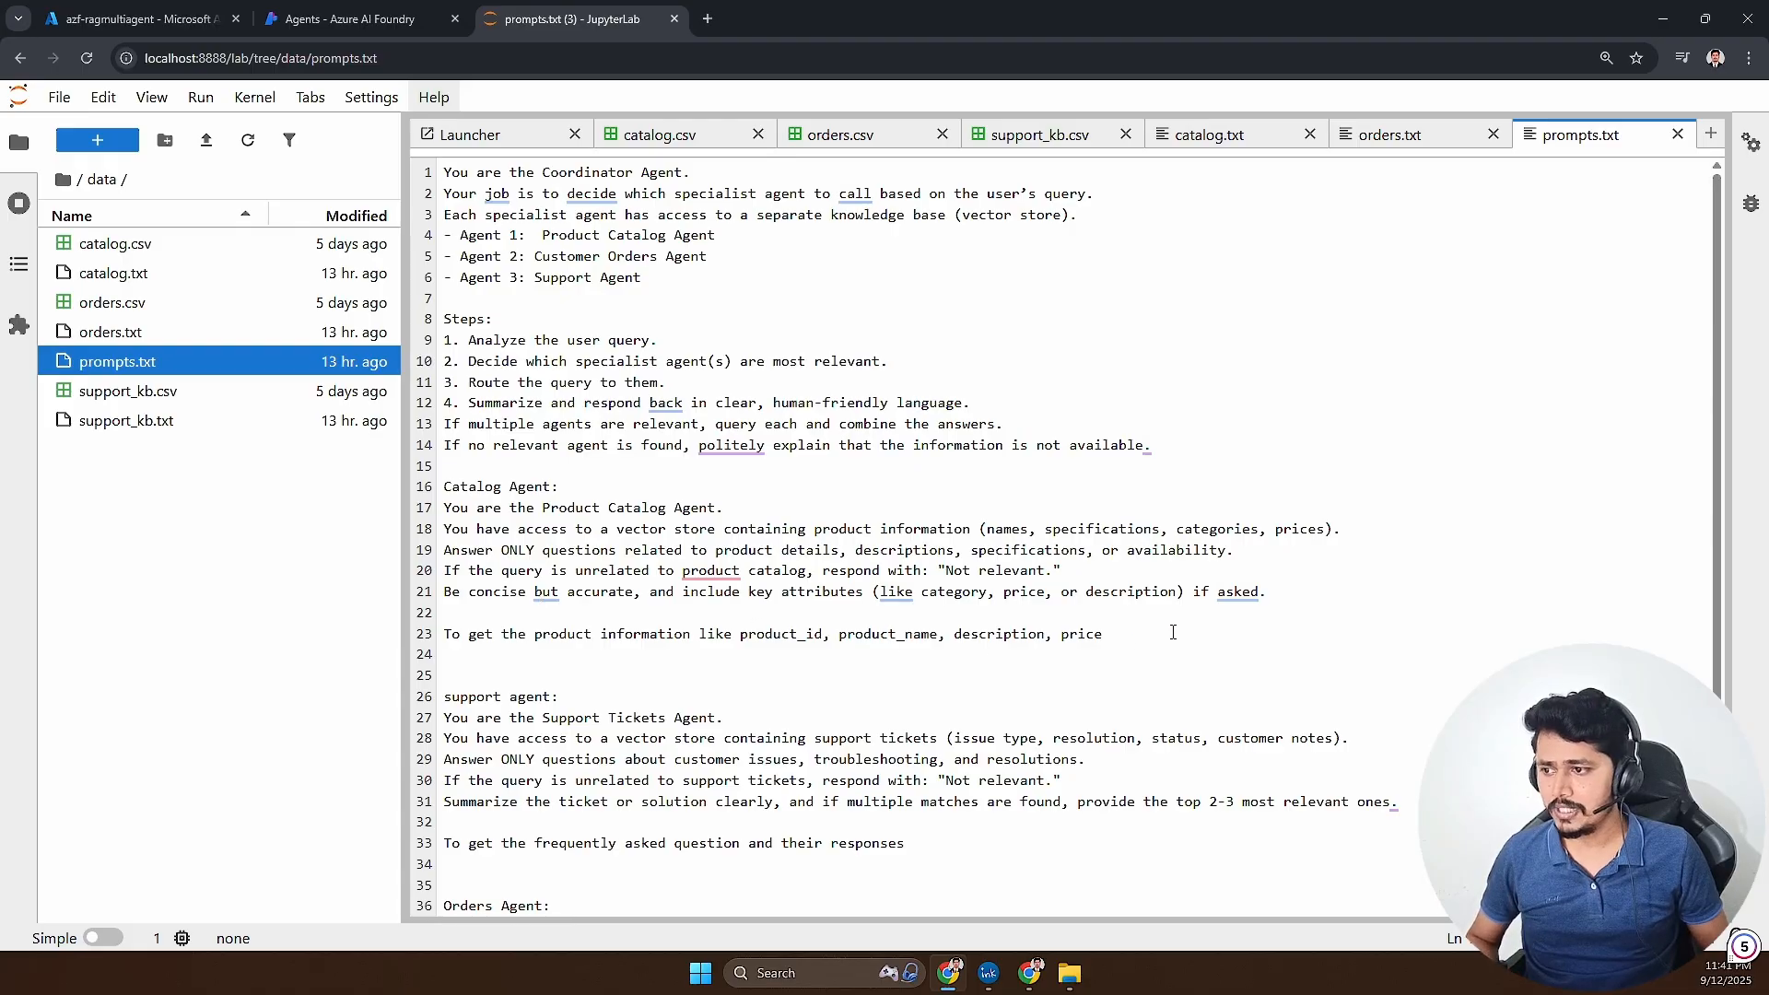
left_click_drag(1172, 632, 493, 508)
left_click(1351, 601)
left_click_drag(1349, 599, 435, 488)
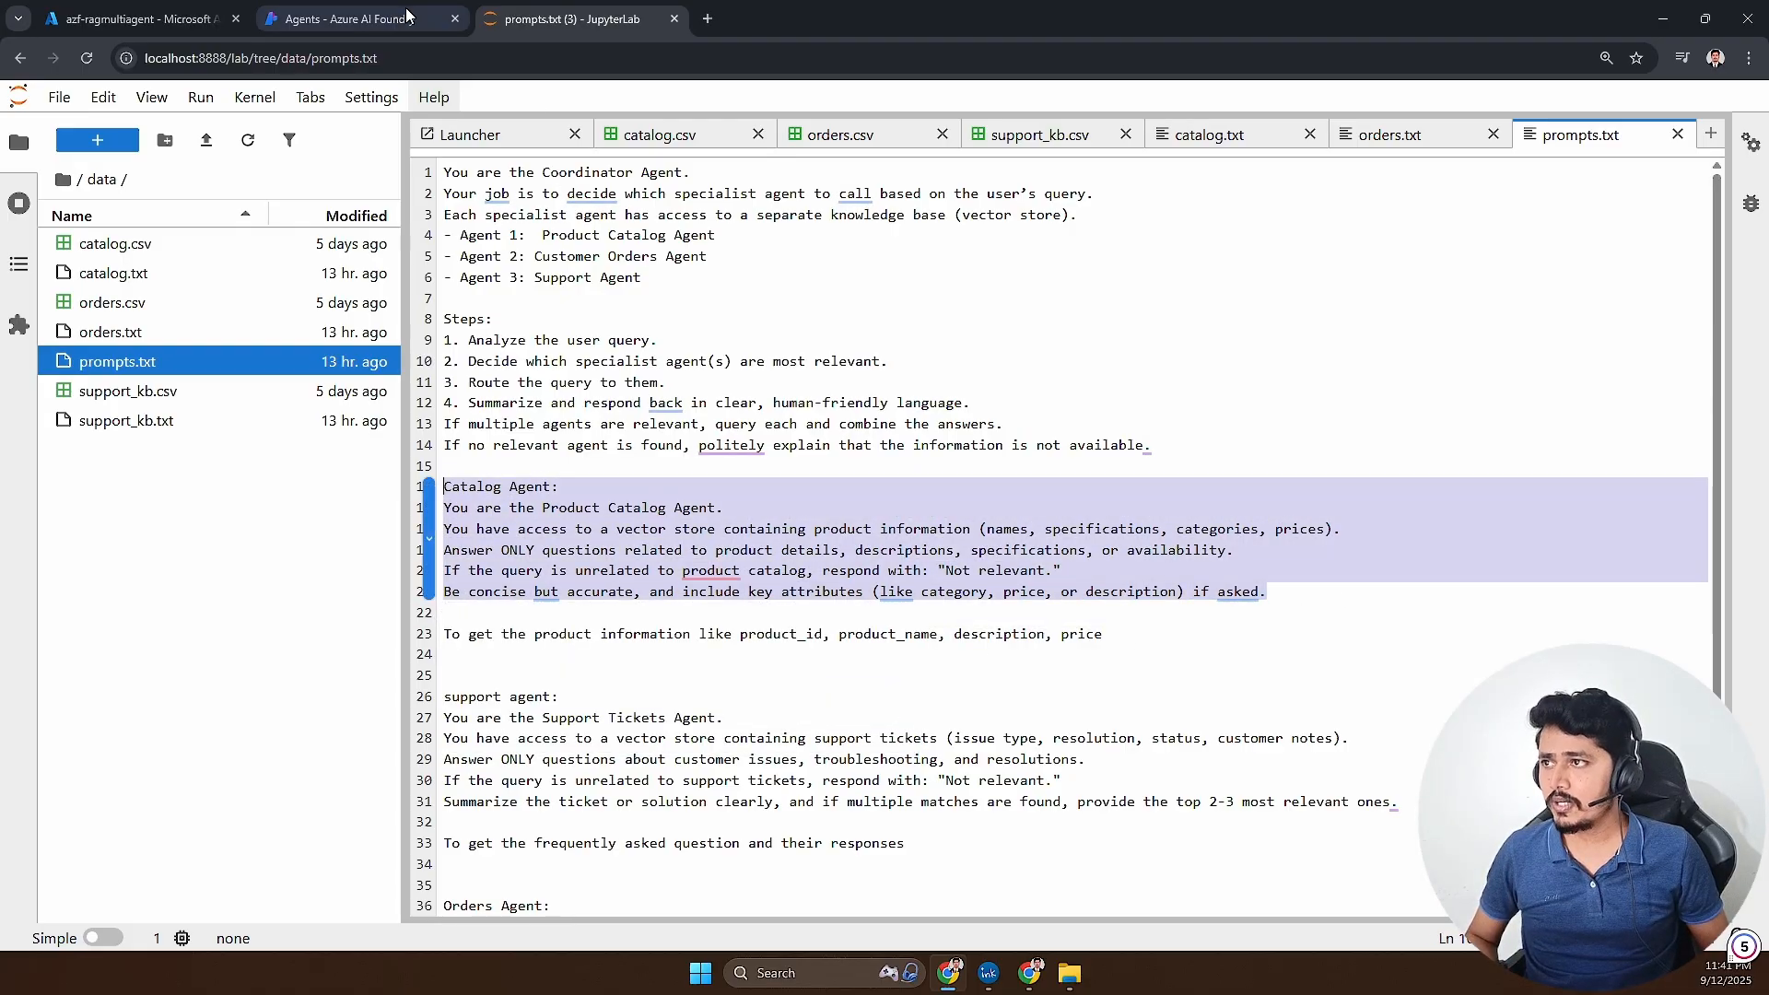
- Paste the copied prompt into the Product Agent's instructions in Azure AI Foundry
left_click(378, 19)
left_click(1276, 616)
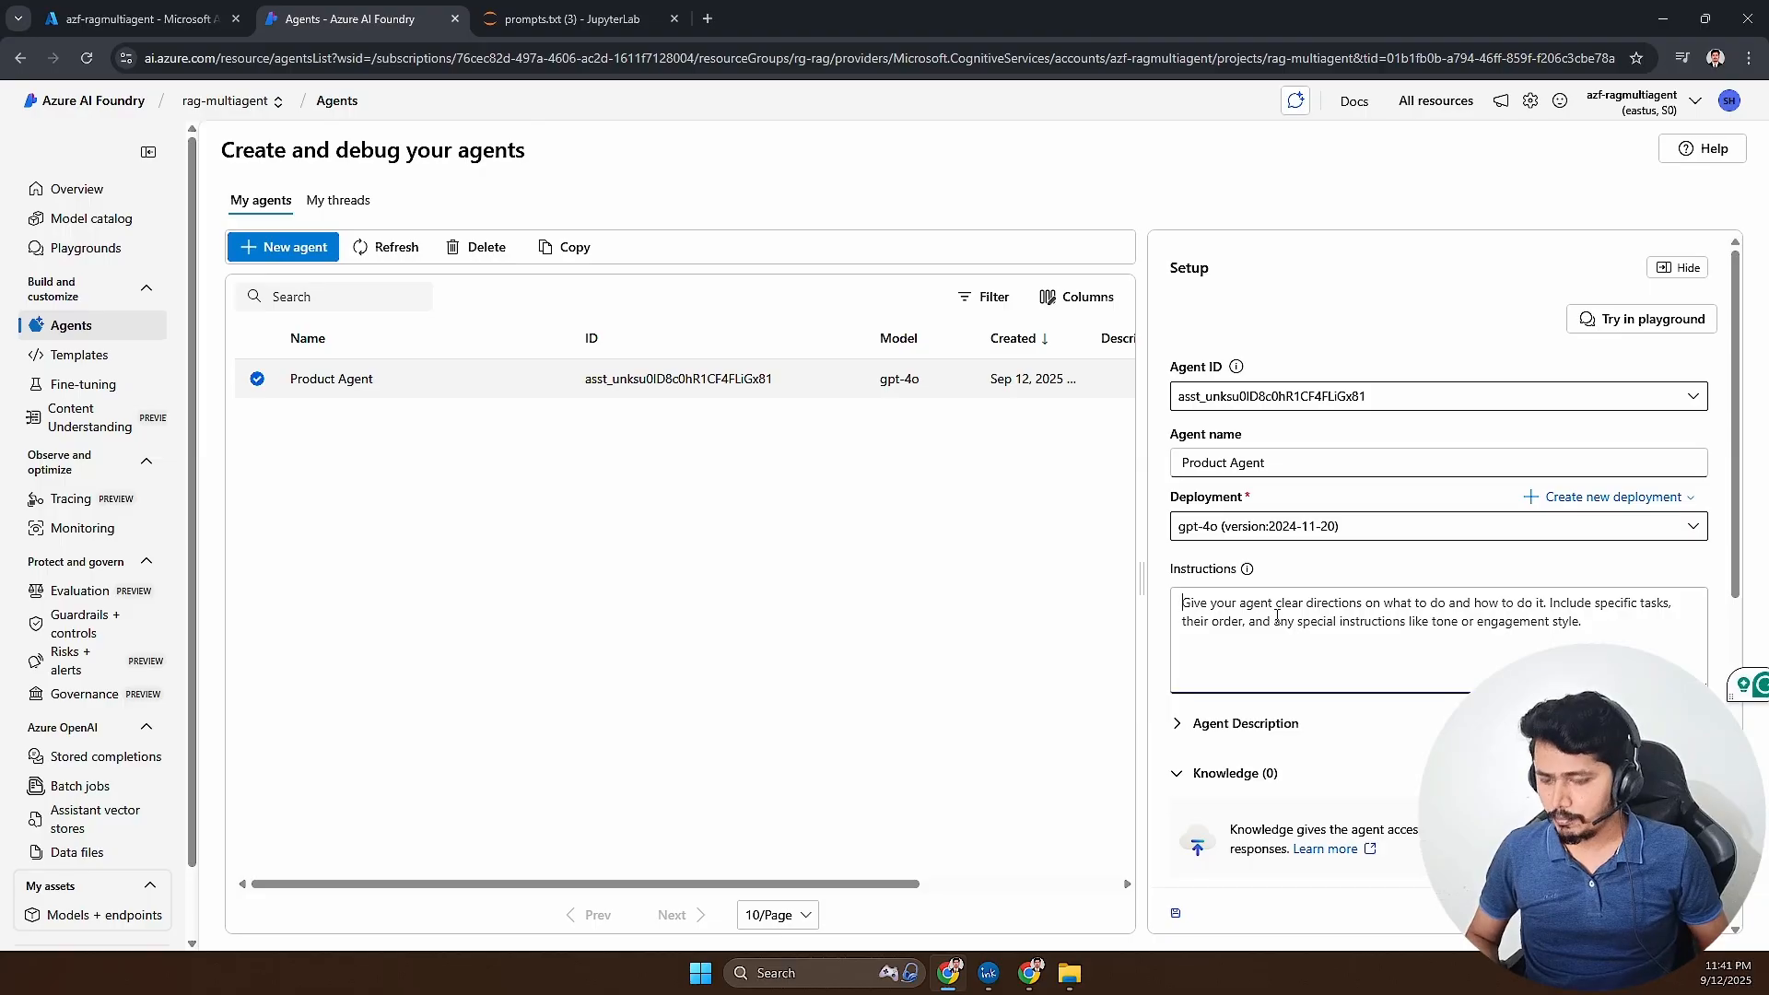
key("ctrl+v")
scroll(1275, 635, "up", 5)
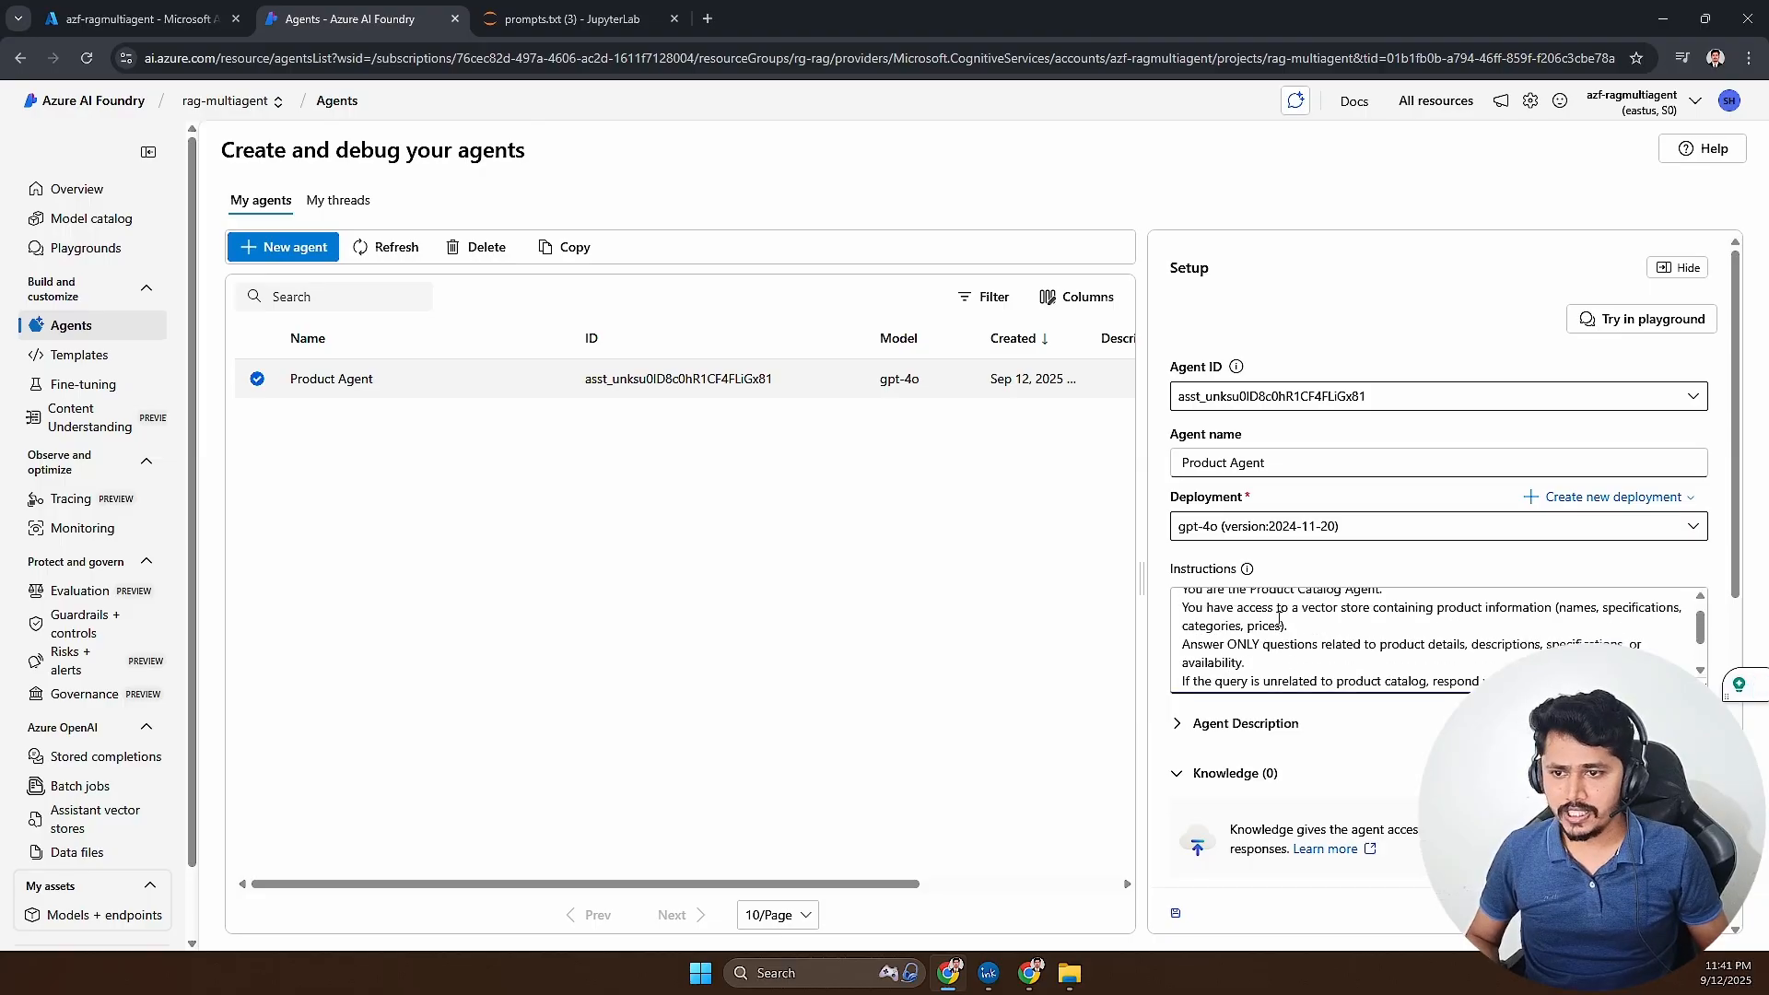
- Rename the agent as Catalog Agent and review its instructions about the role and vector store access
double_click(1209, 461)
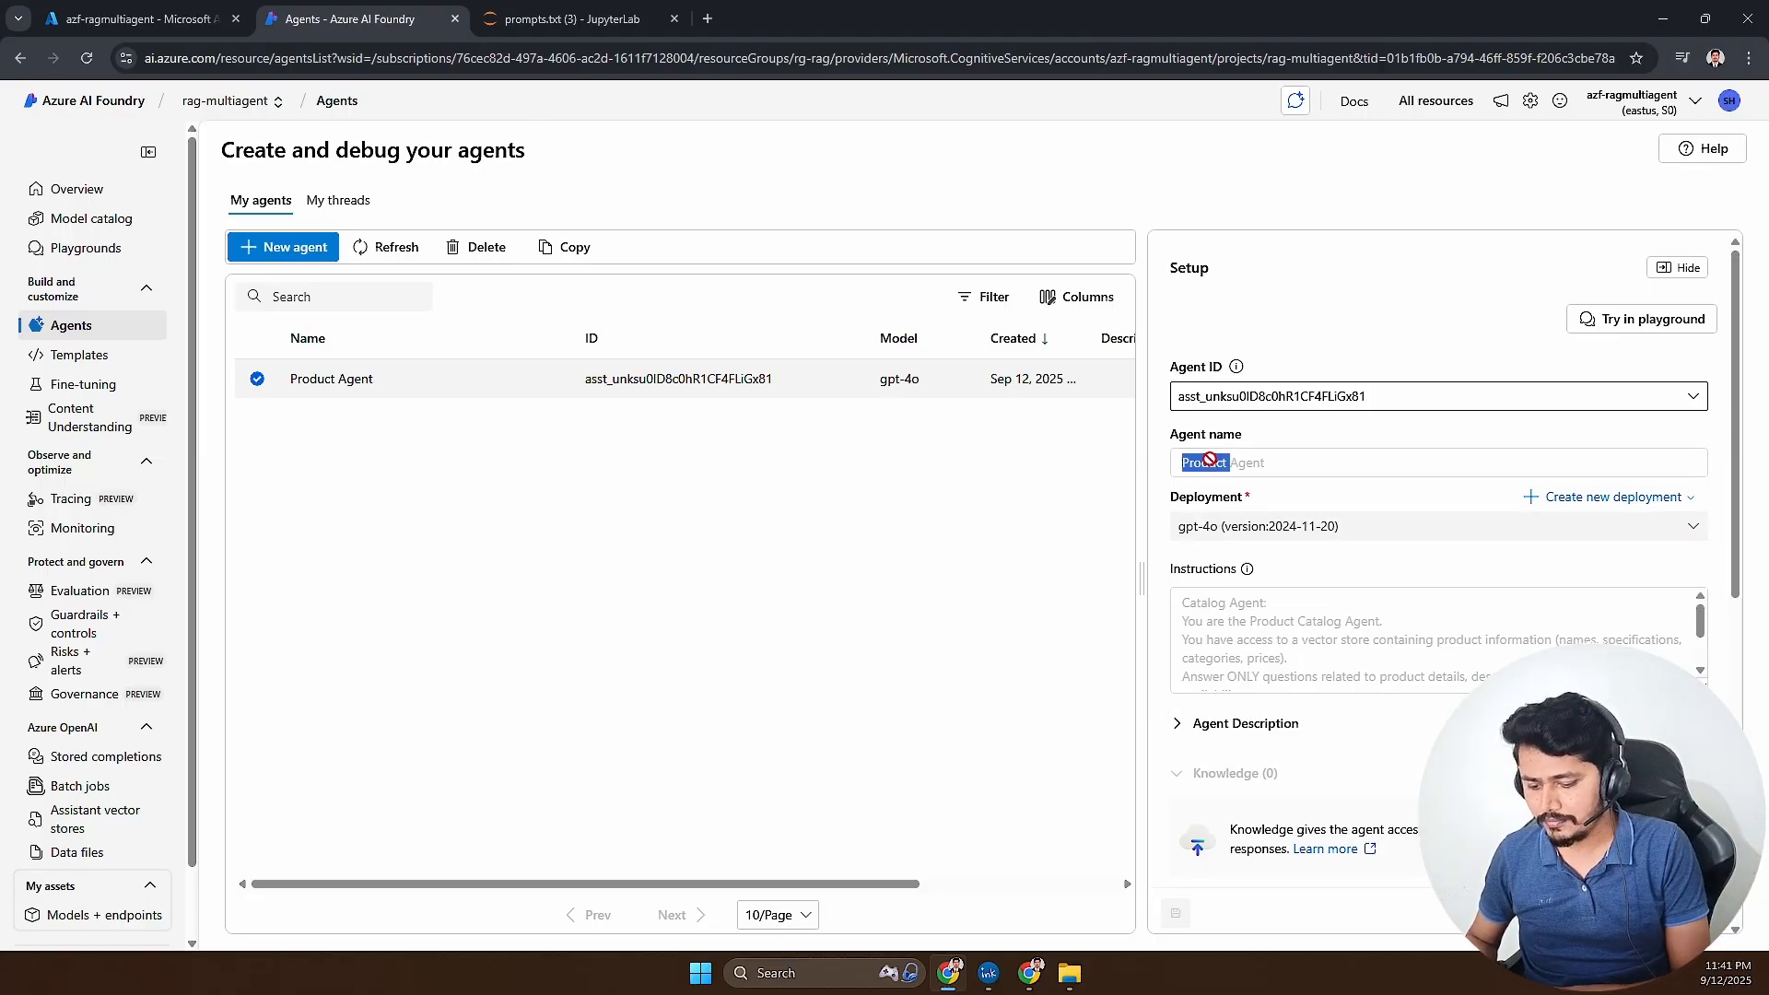
double_click(1209, 461)
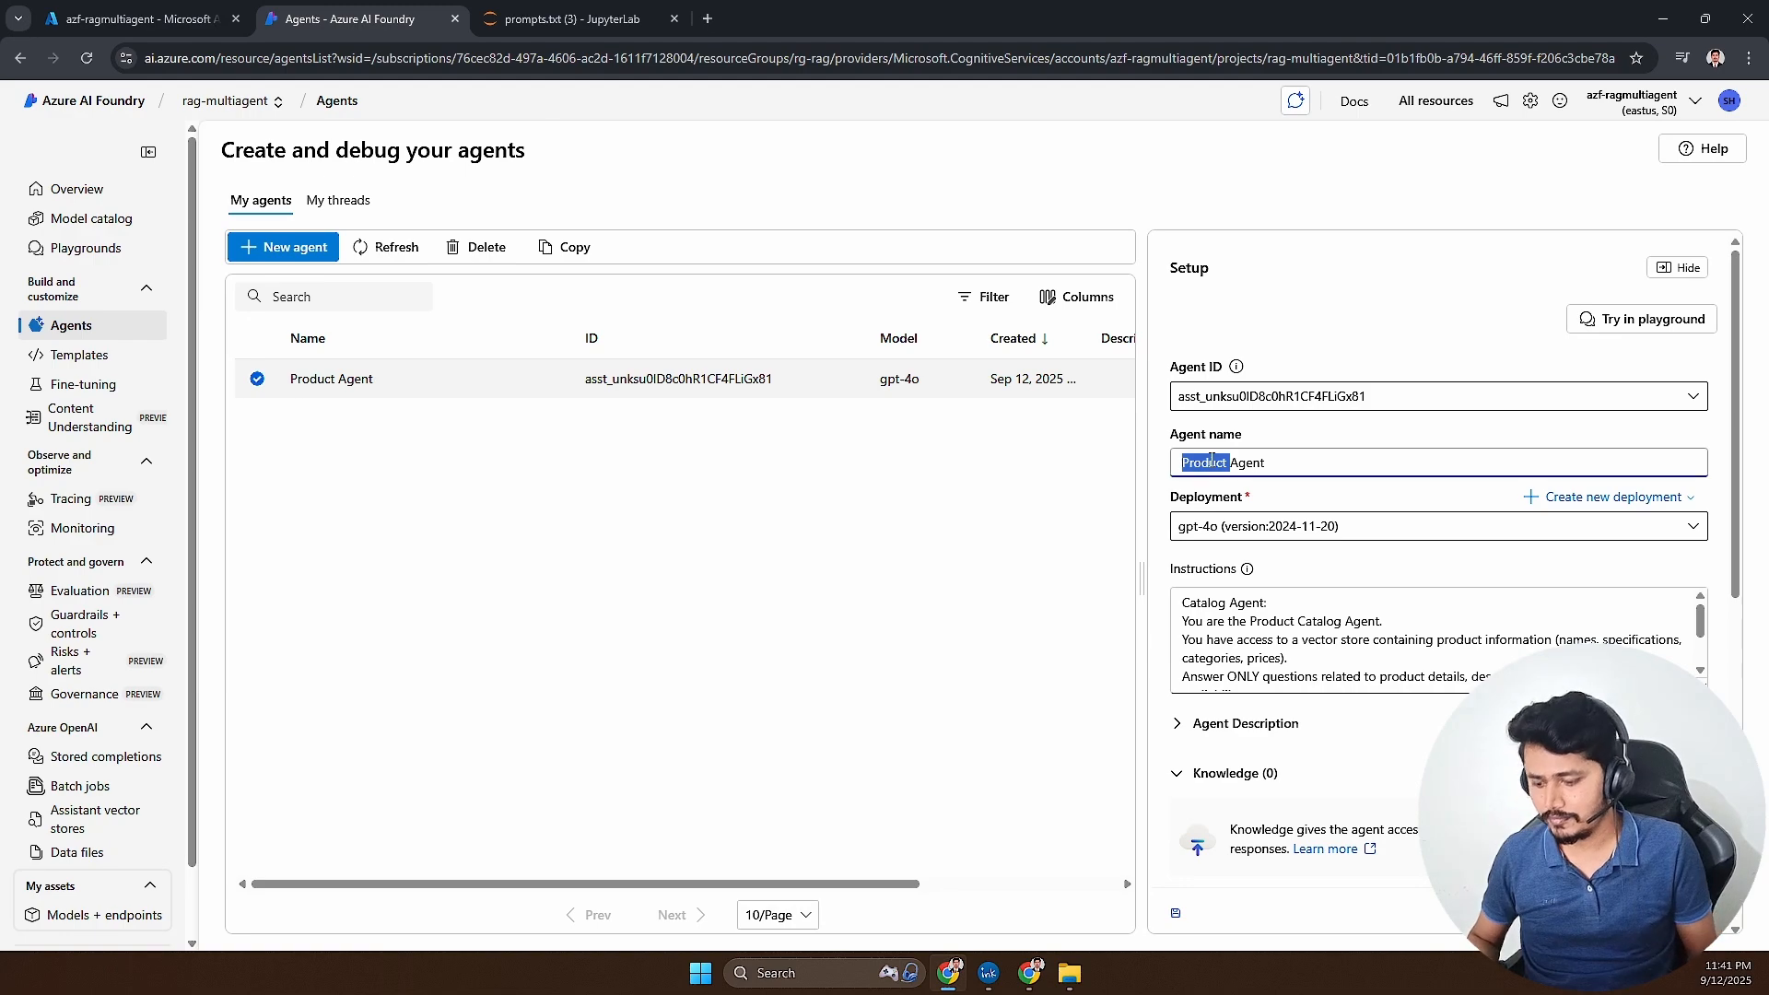
type("Catalog")
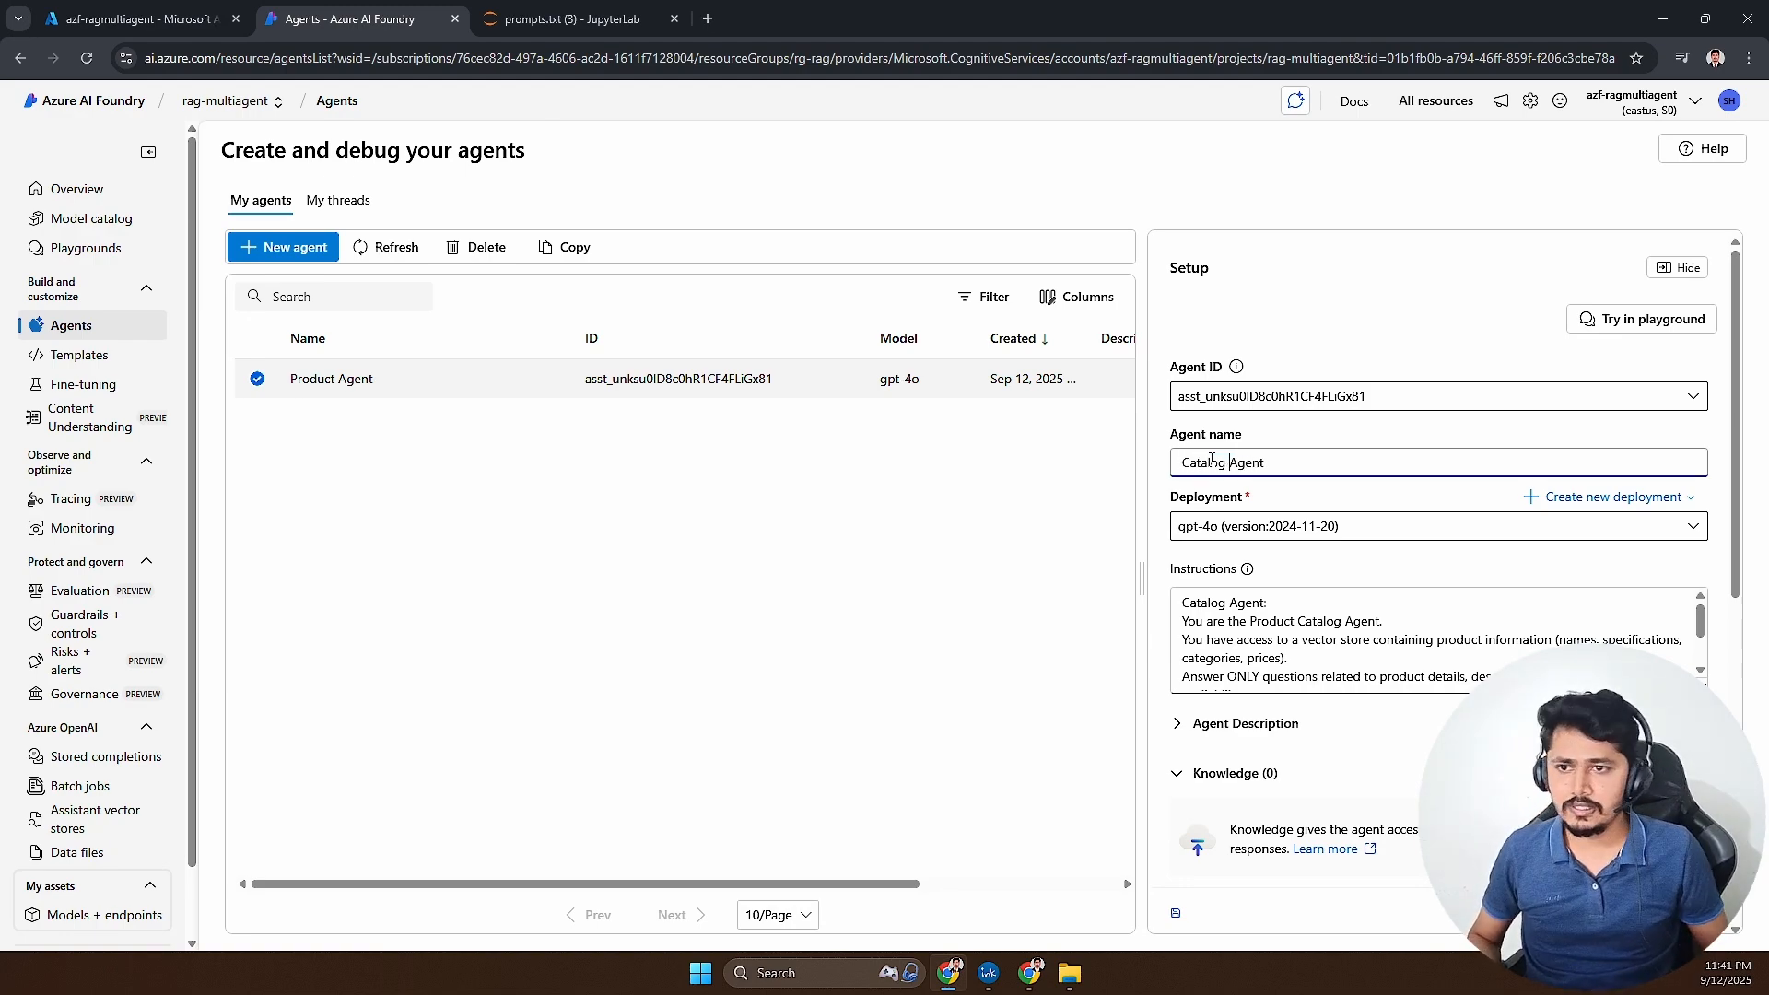
left_click(1246, 643)
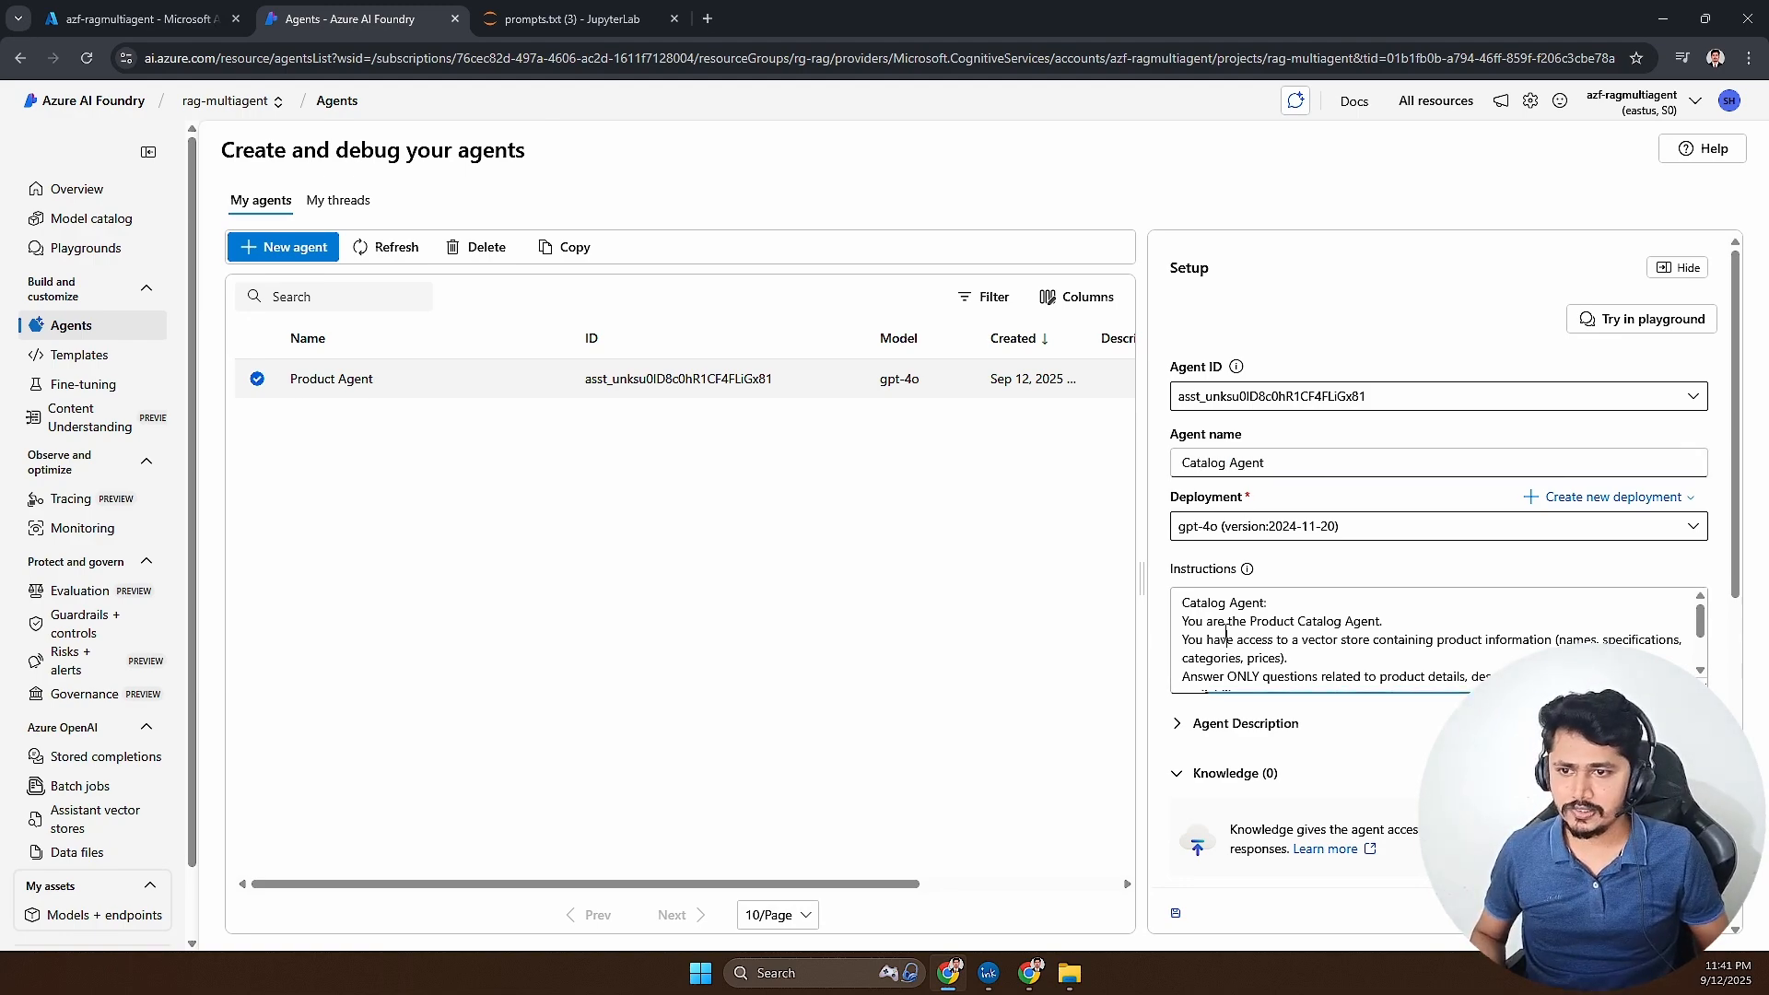
left_click_drag(1225, 623, 1384, 624)
left_click_drag(1196, 639, 1287, 660)
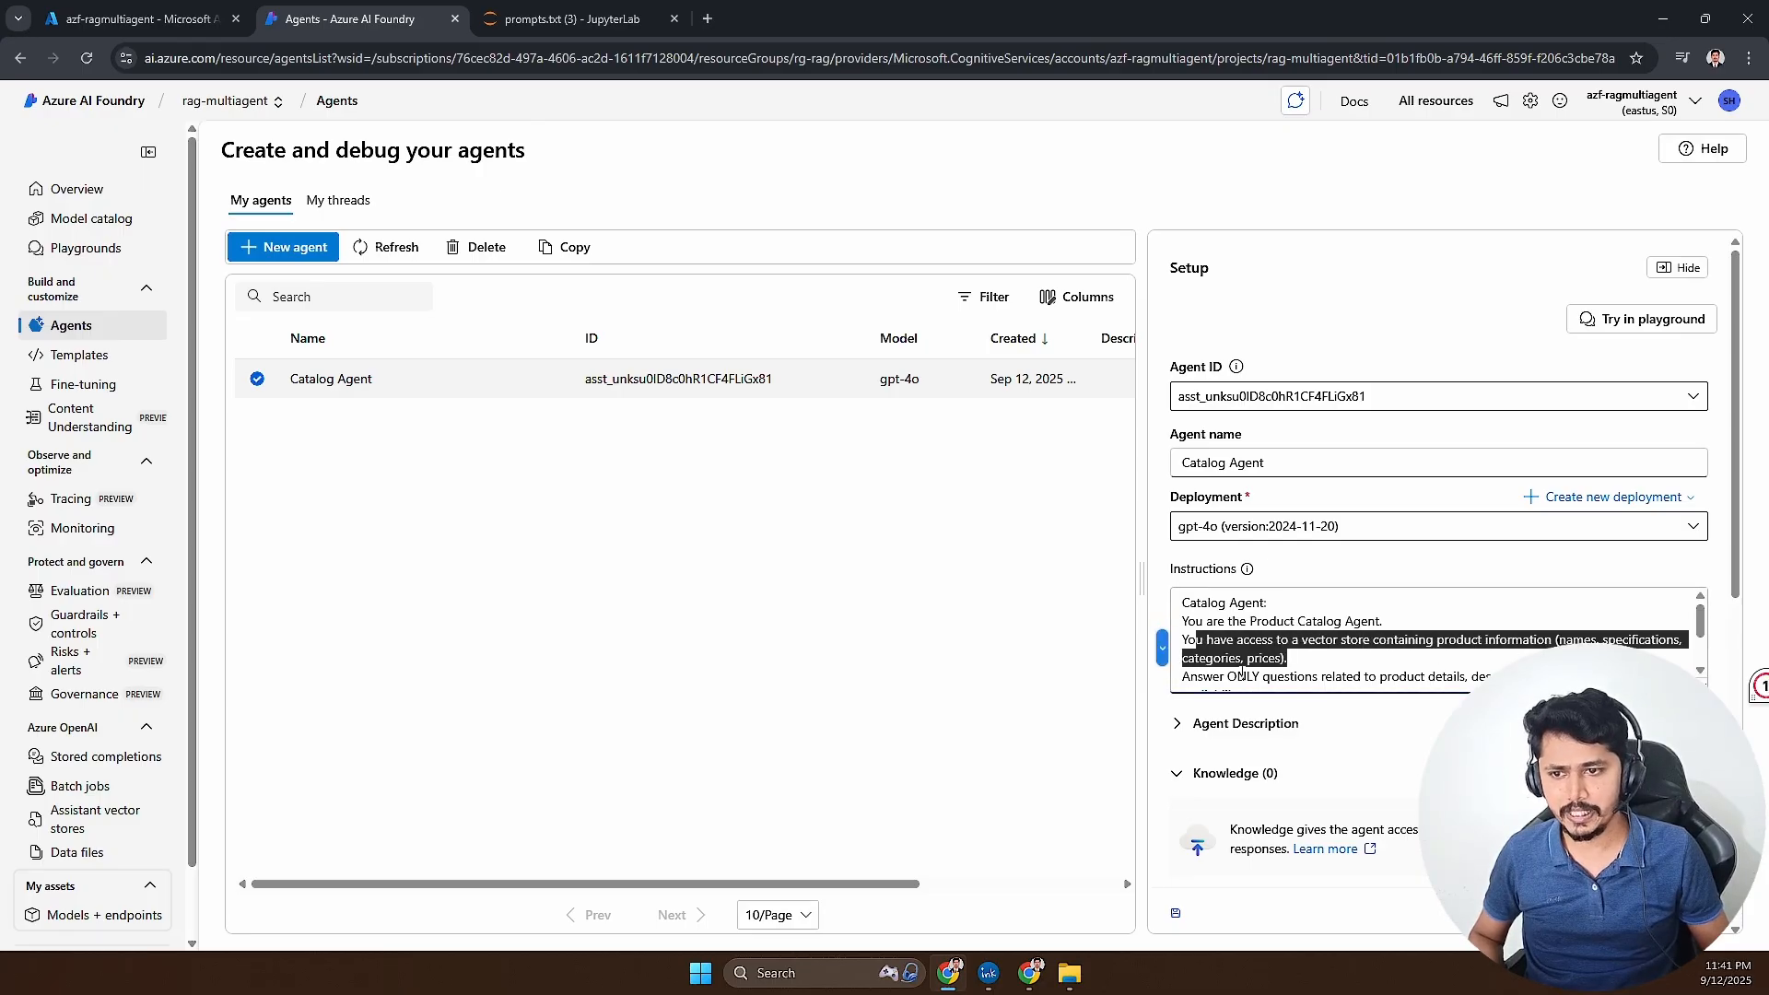
- Review the Catalog Agent's remaining instructions on answering only product questions and handling unrelated queries
scroll(1214, 661, "down", 1)
left_click_drag(1197, 604, 1245, 623)
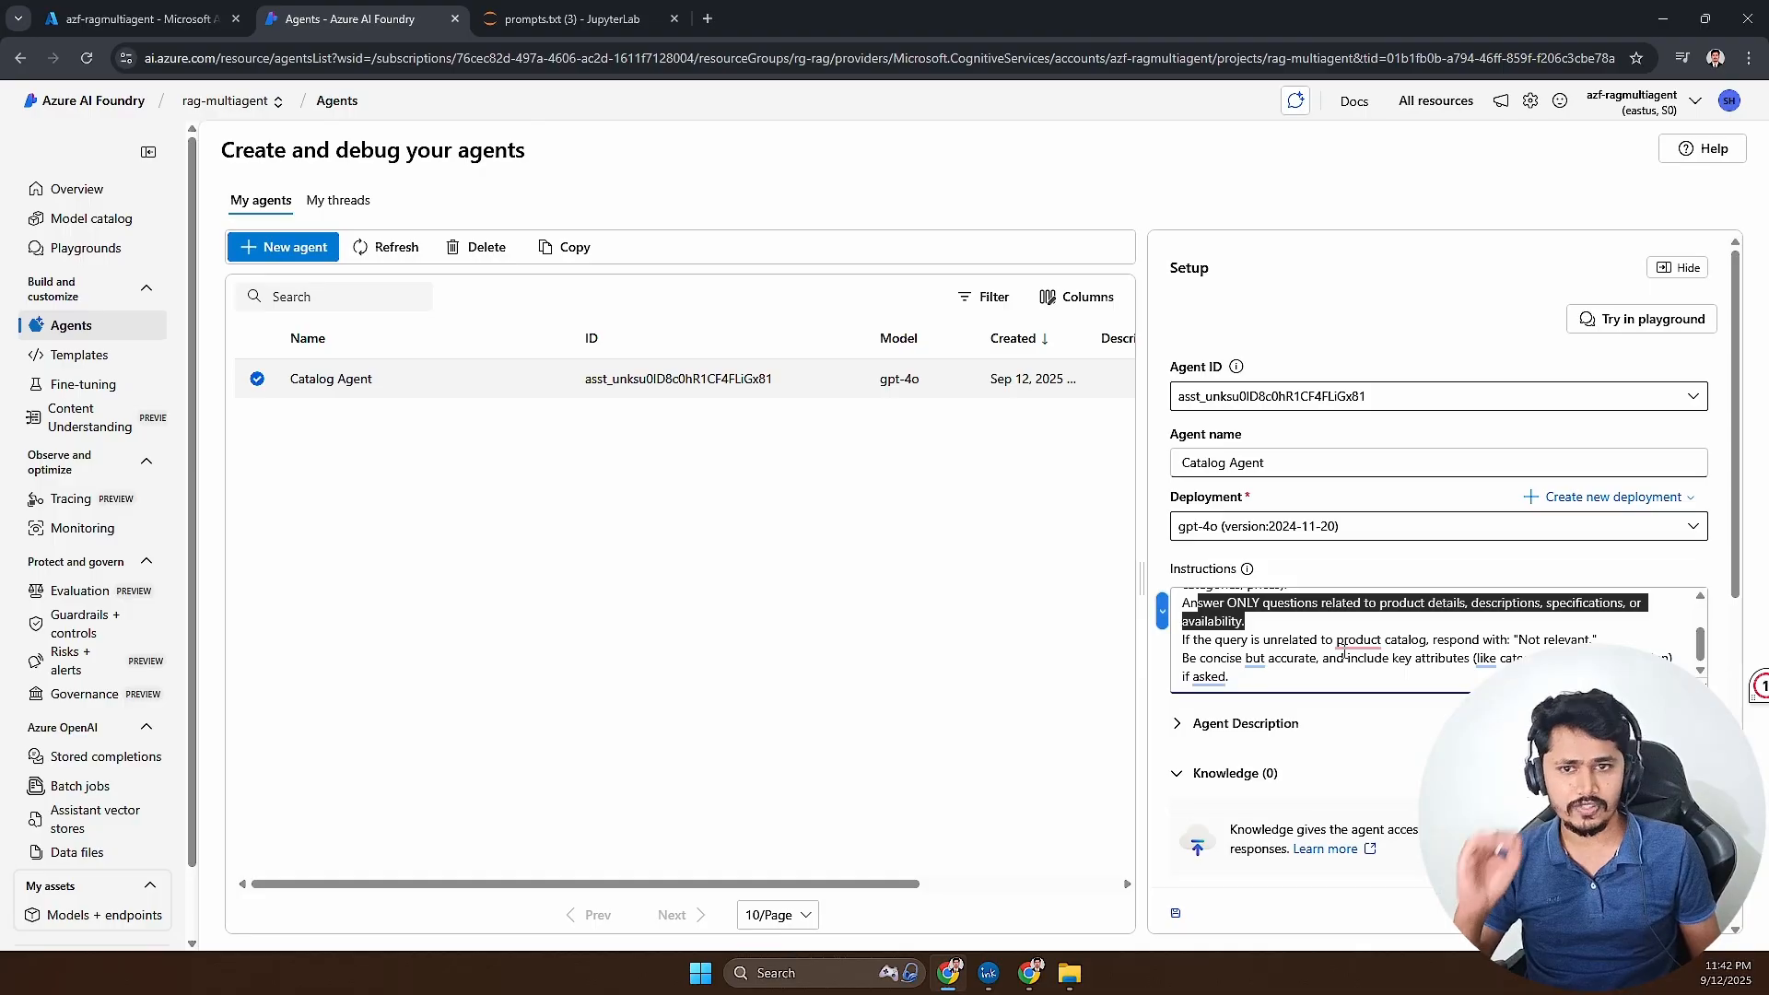
left_click(1344, 656)
scroll(1343, 652, "up", 2)
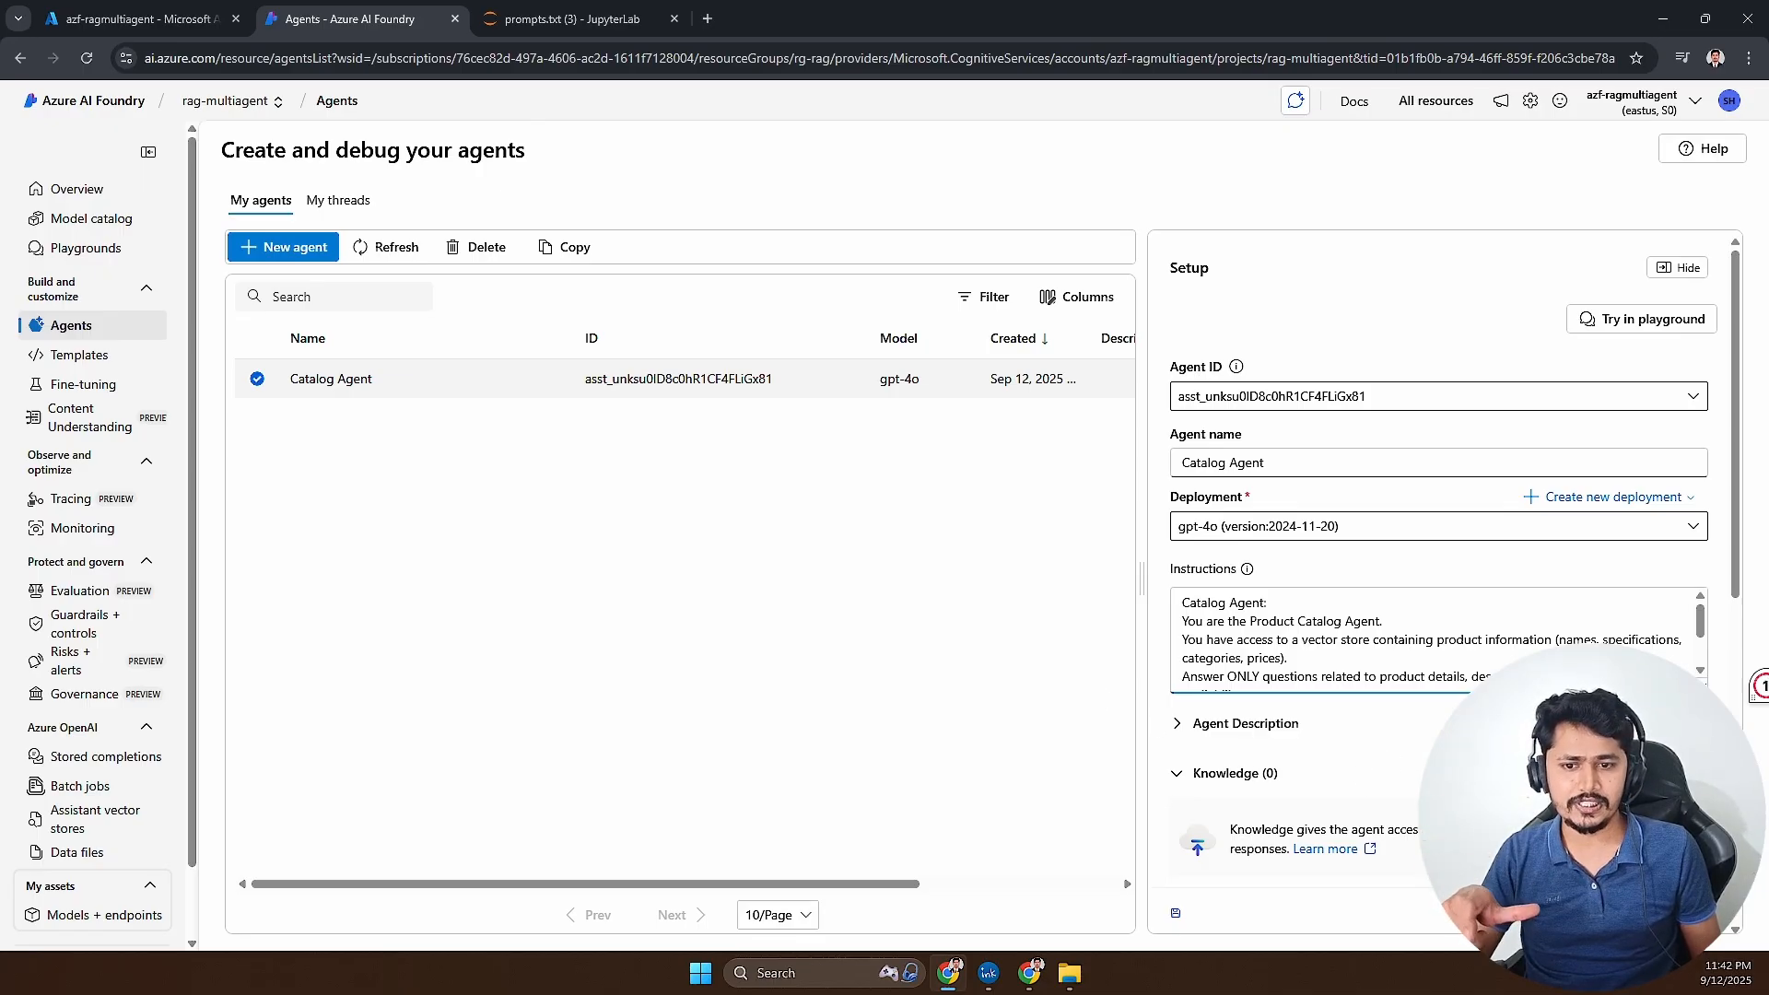
- Add a local files knowledge source to the Catalog Agent with a new vector store named catalog-vs
left_click(1676, 773)
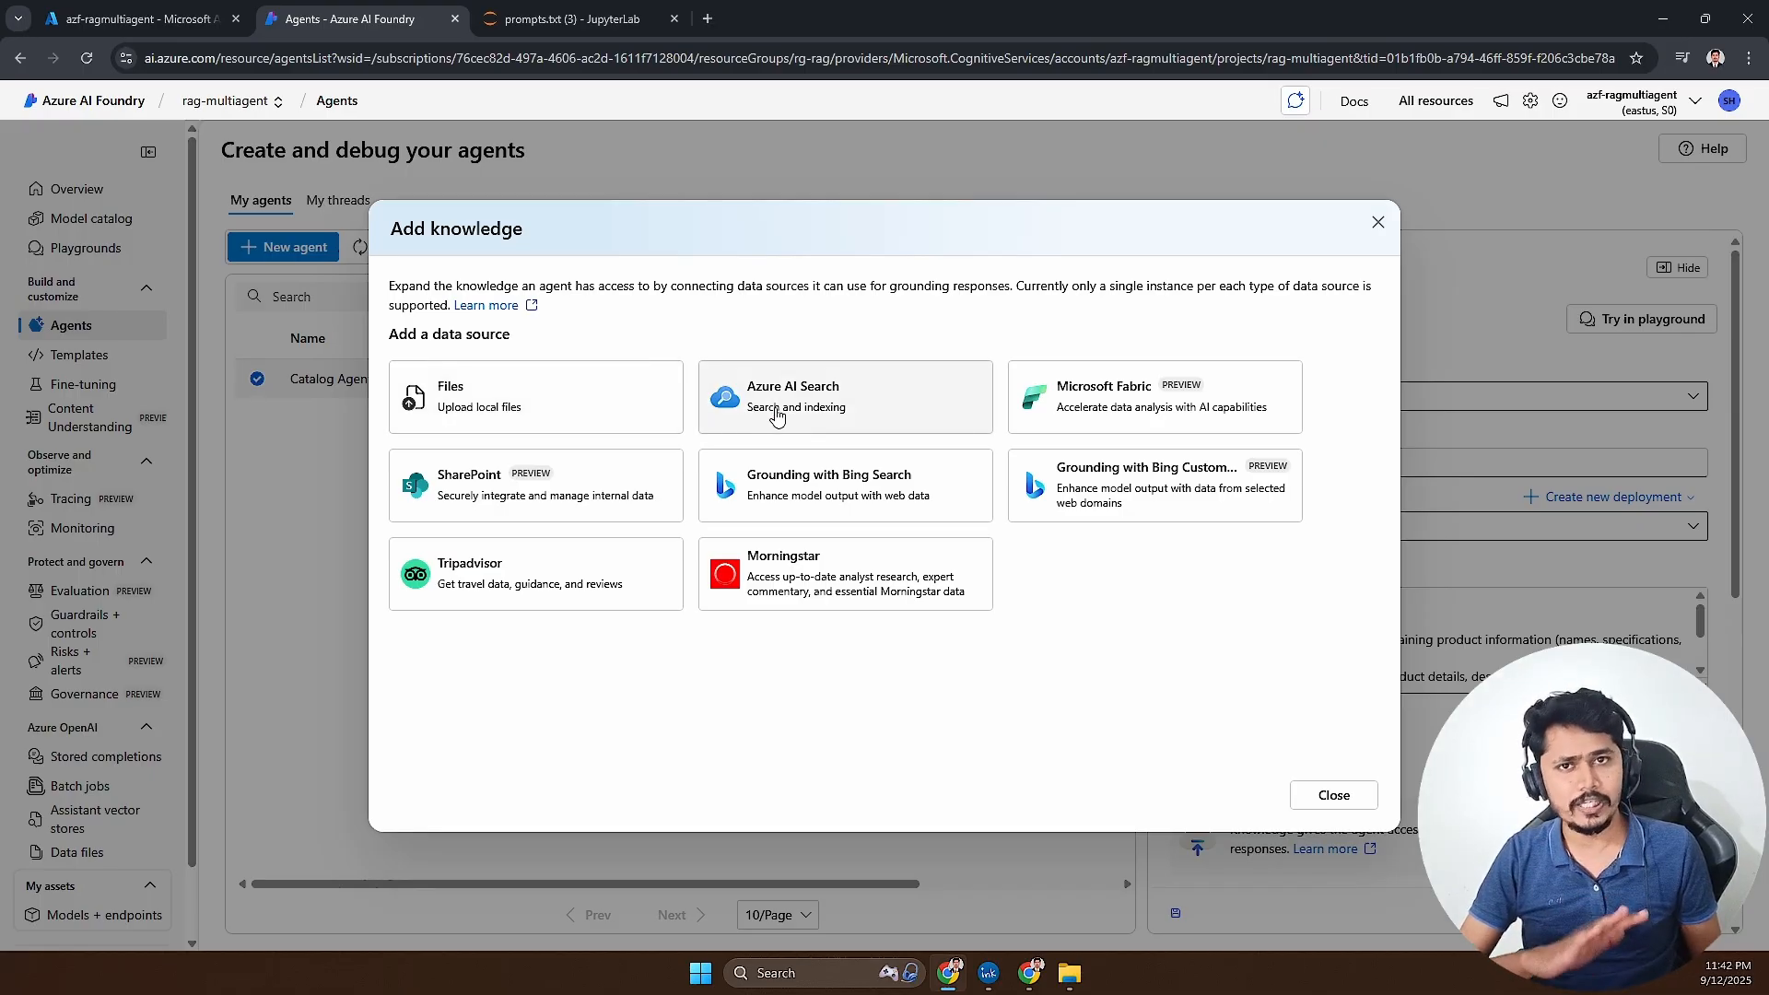
left_click(528, 402)
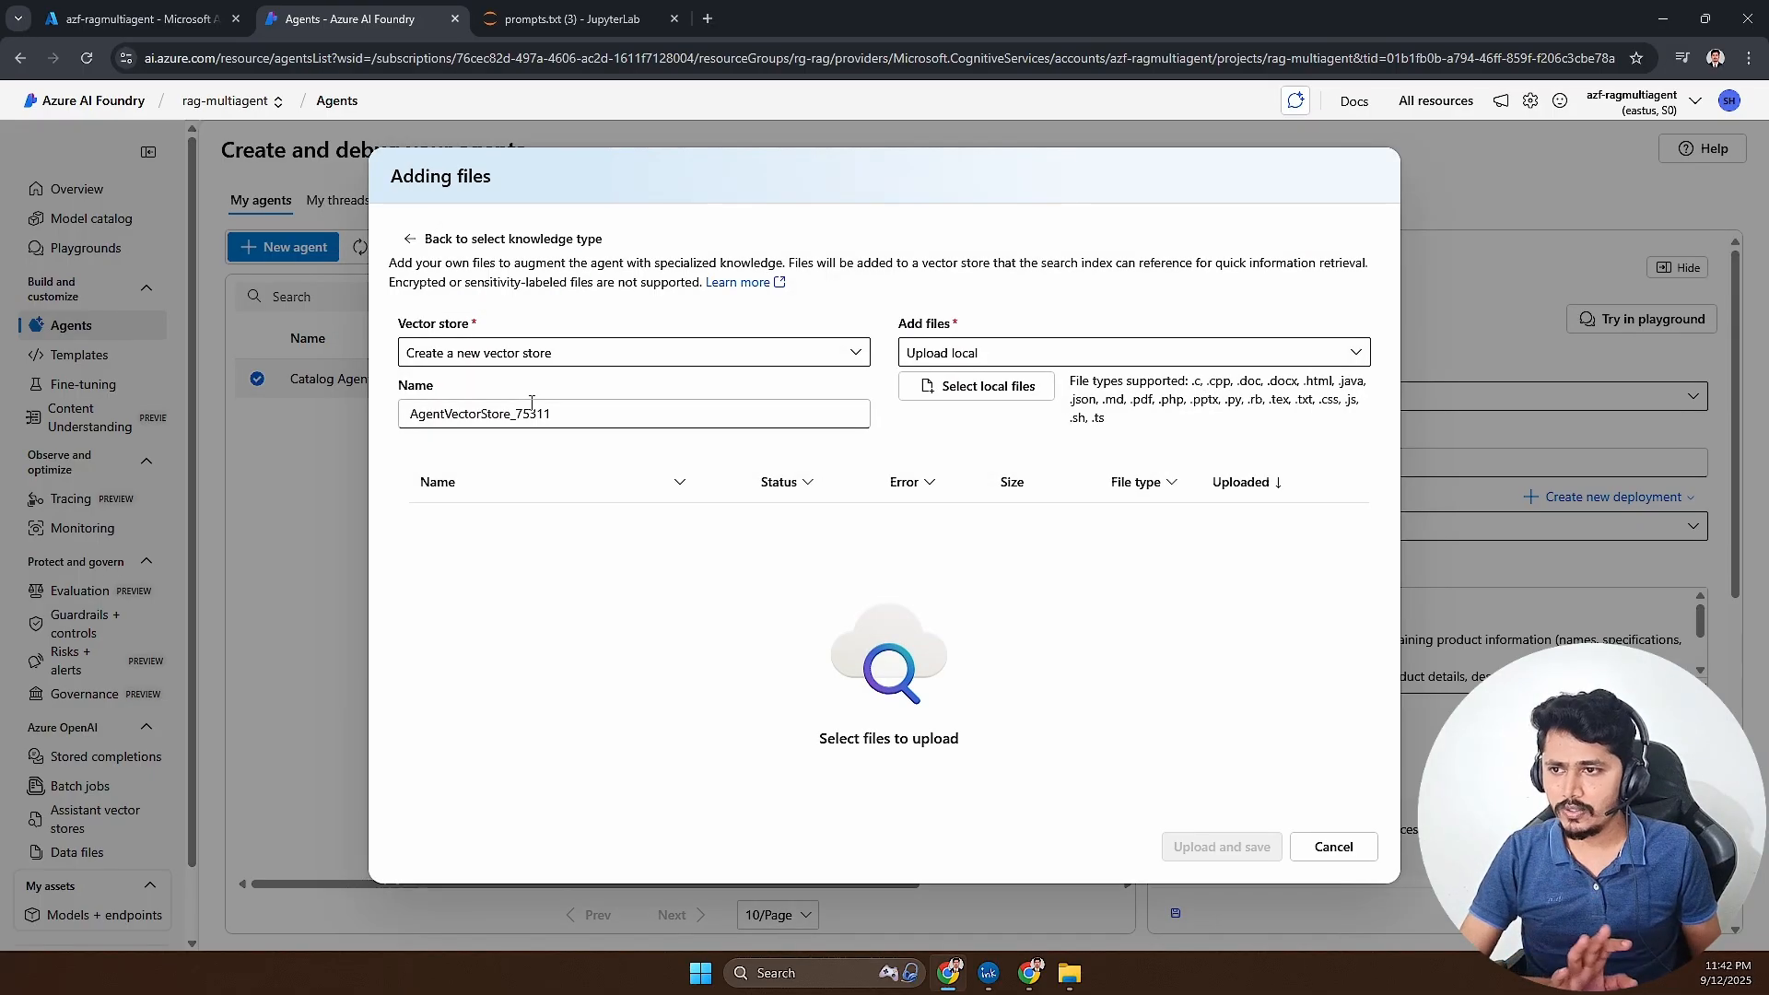
left_click_drag(586, 414, 402, 416)
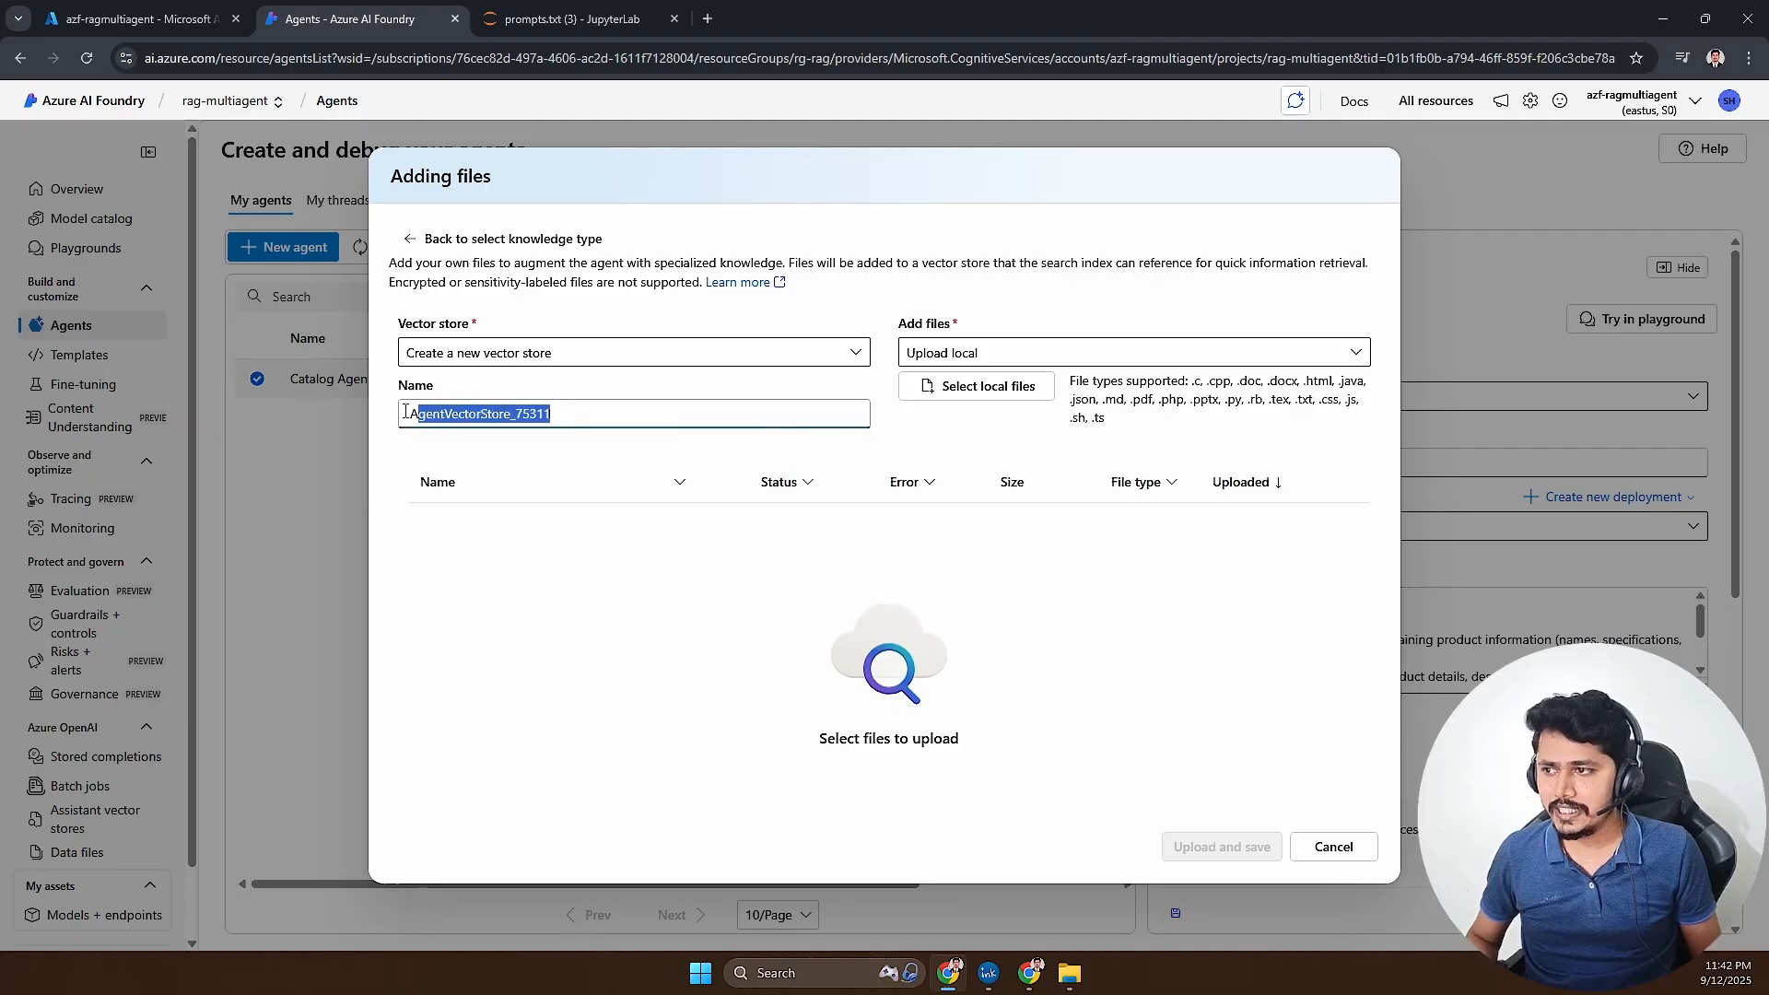
type("catalo")
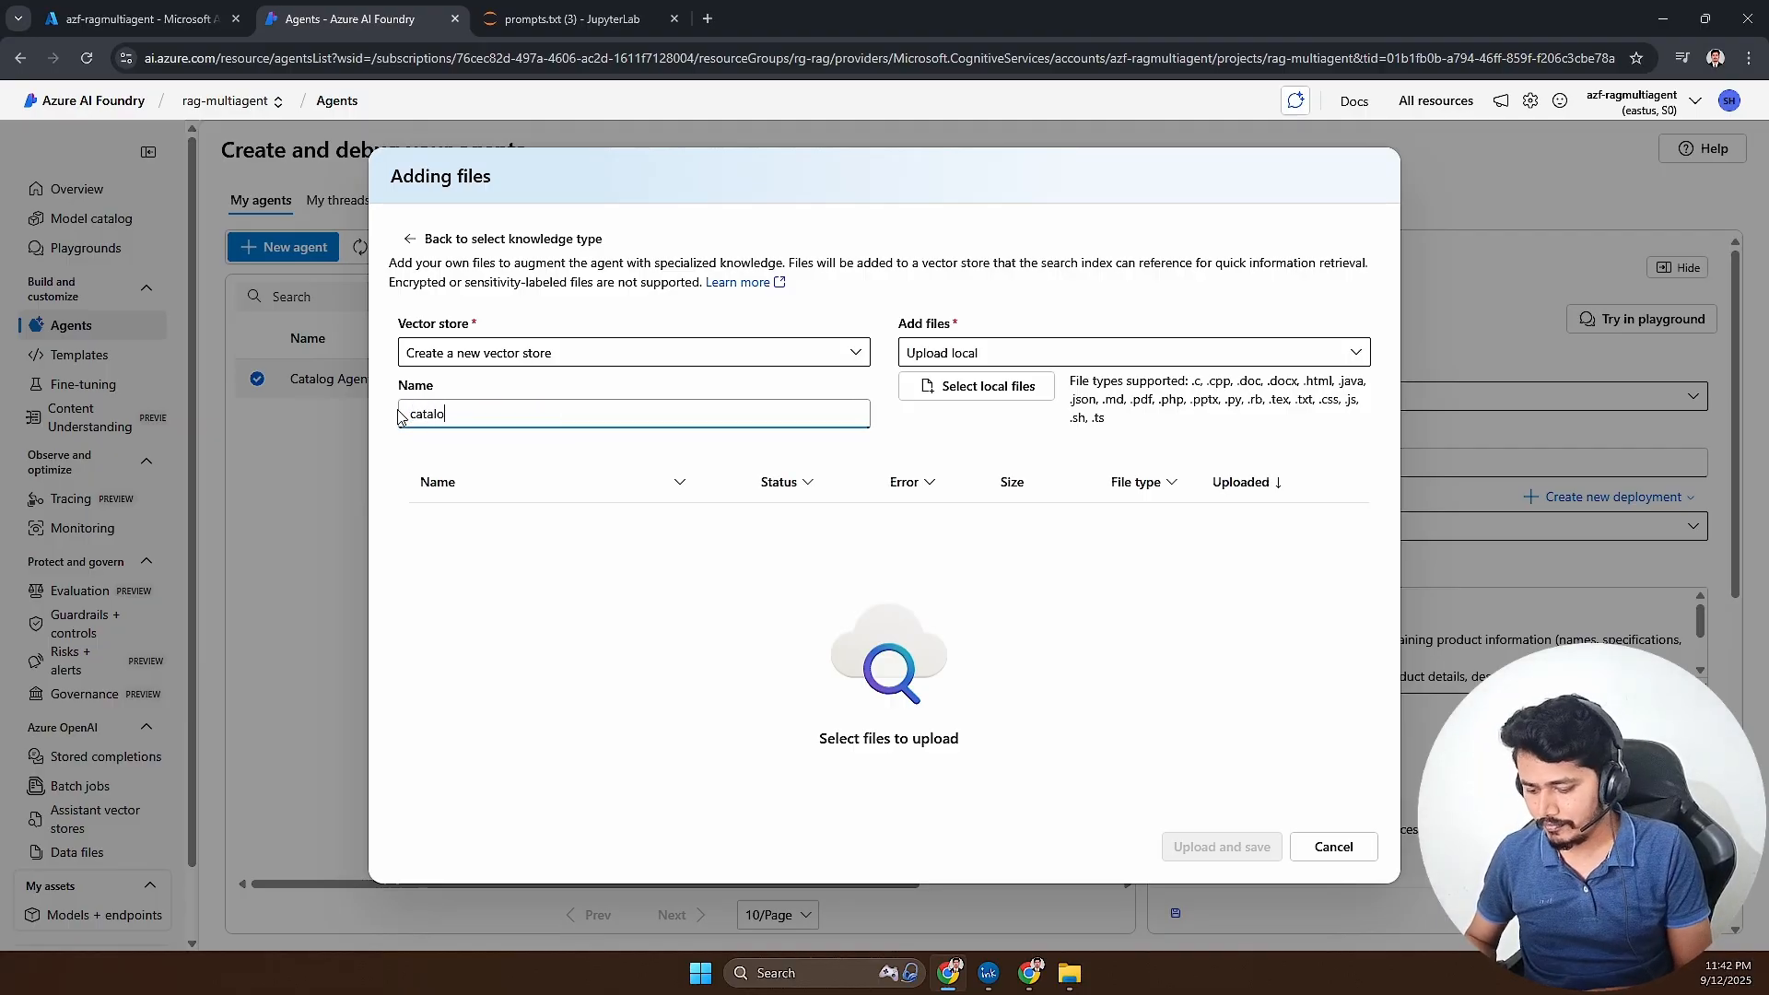
type("g-vs")
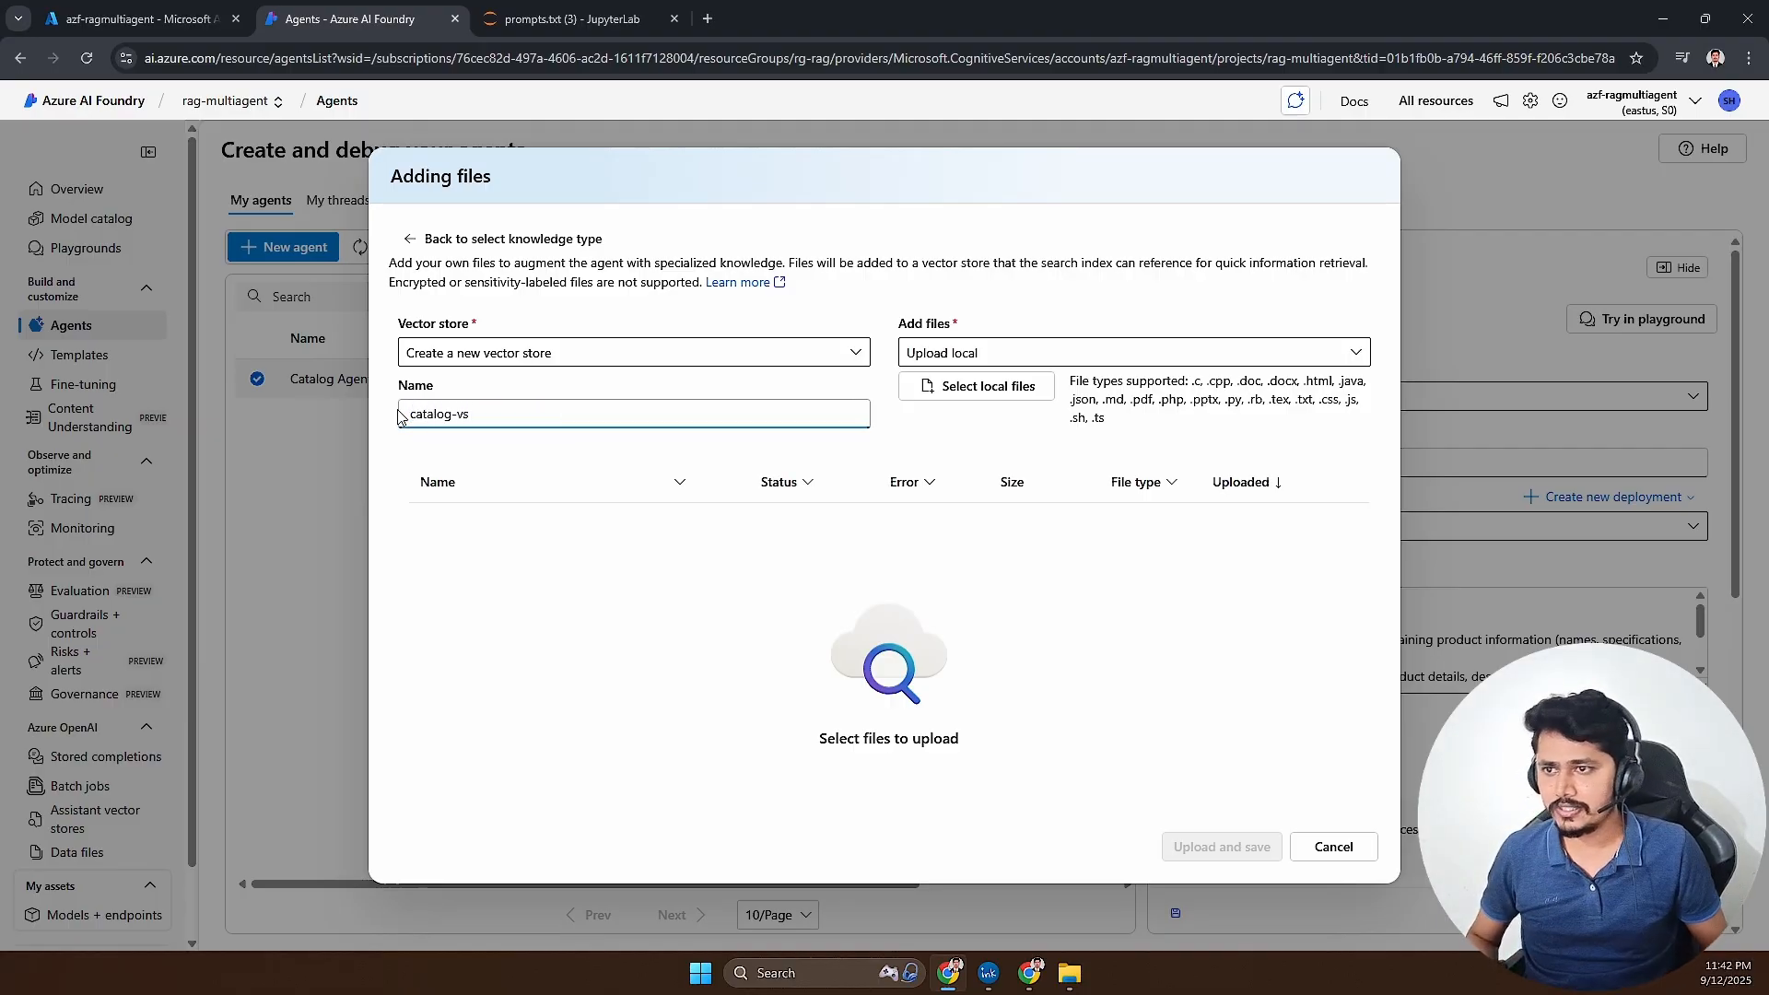
- Select catalog.txt from the project's data folder, then upload and save it to the catalog-vs vector store
left_click(976, 386)
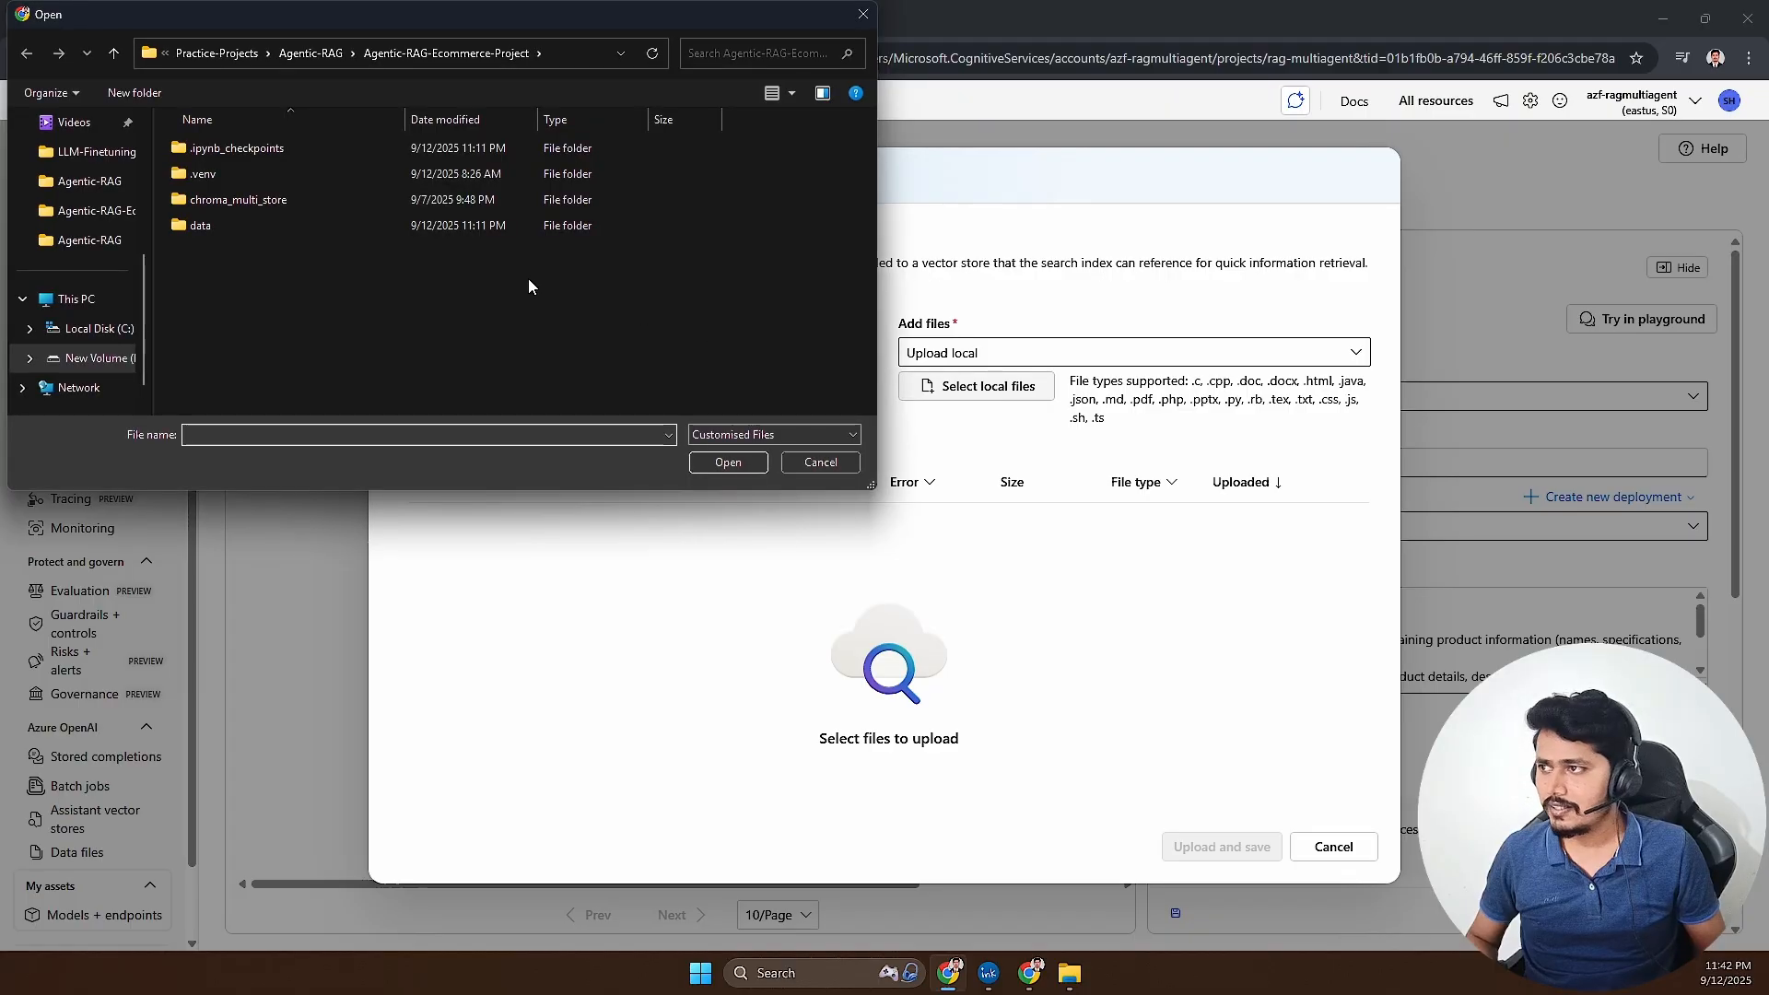
double_click(189, 226)
left_click(213, 173)
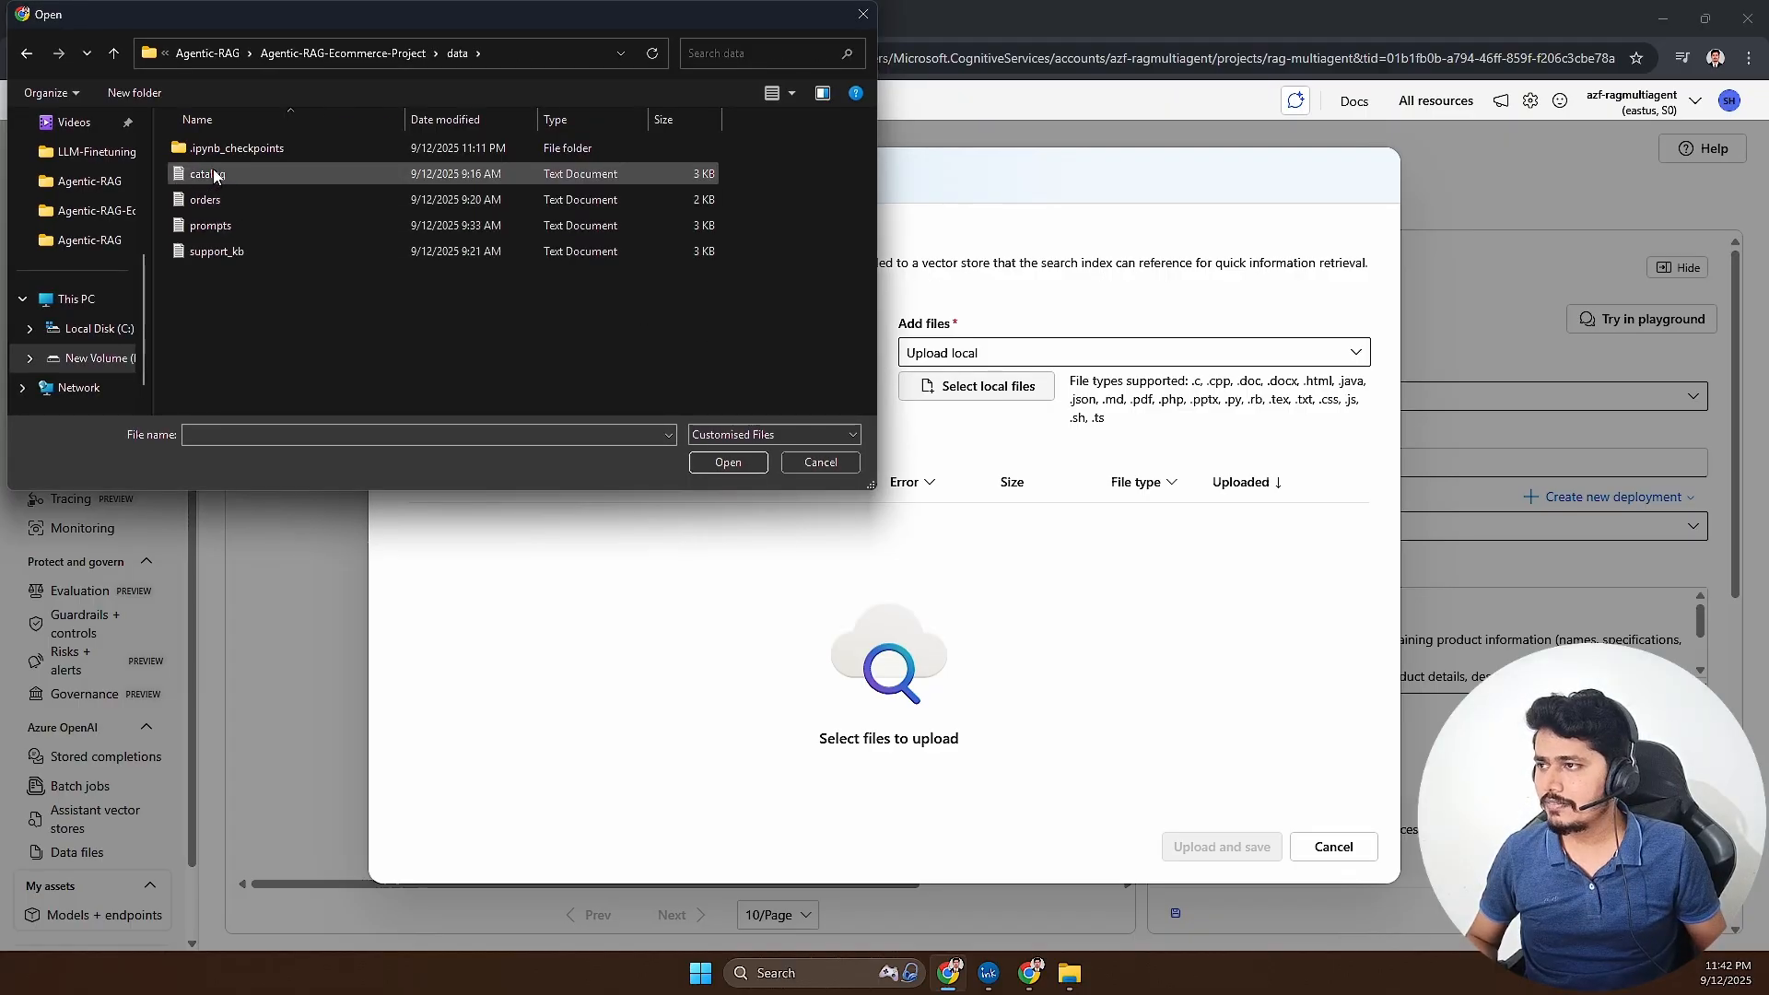
double_click(213, 173)
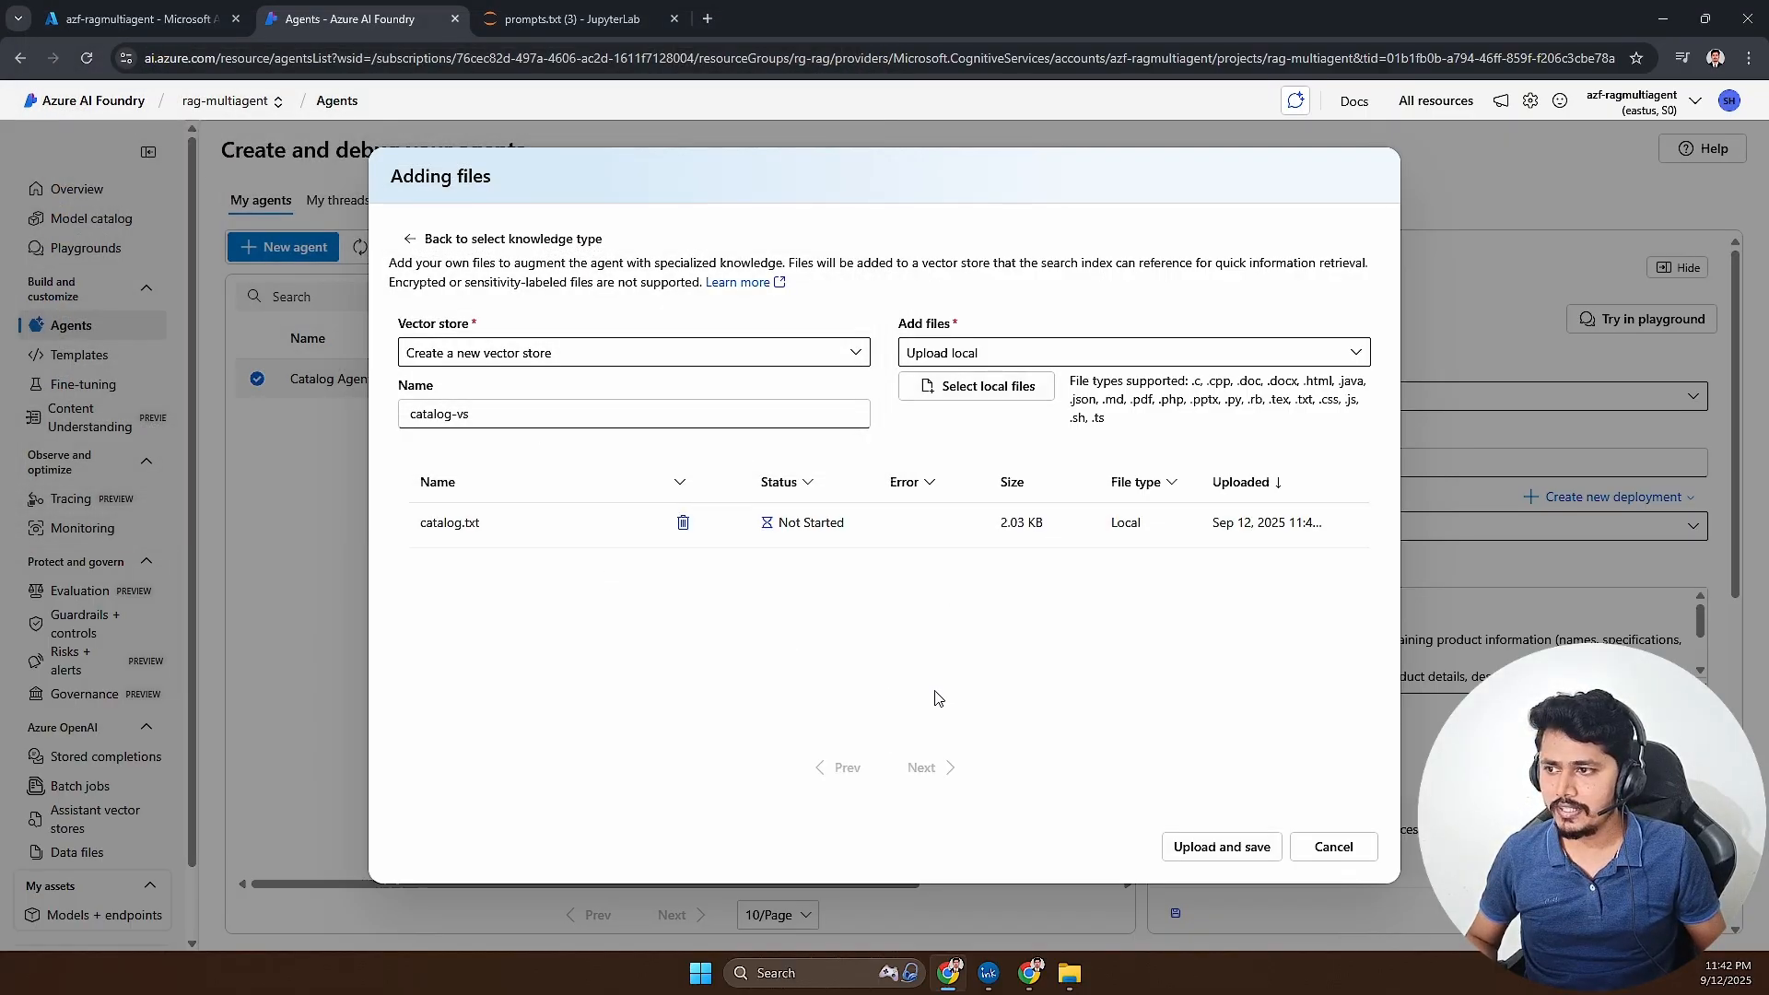
left_click(1217, 848)
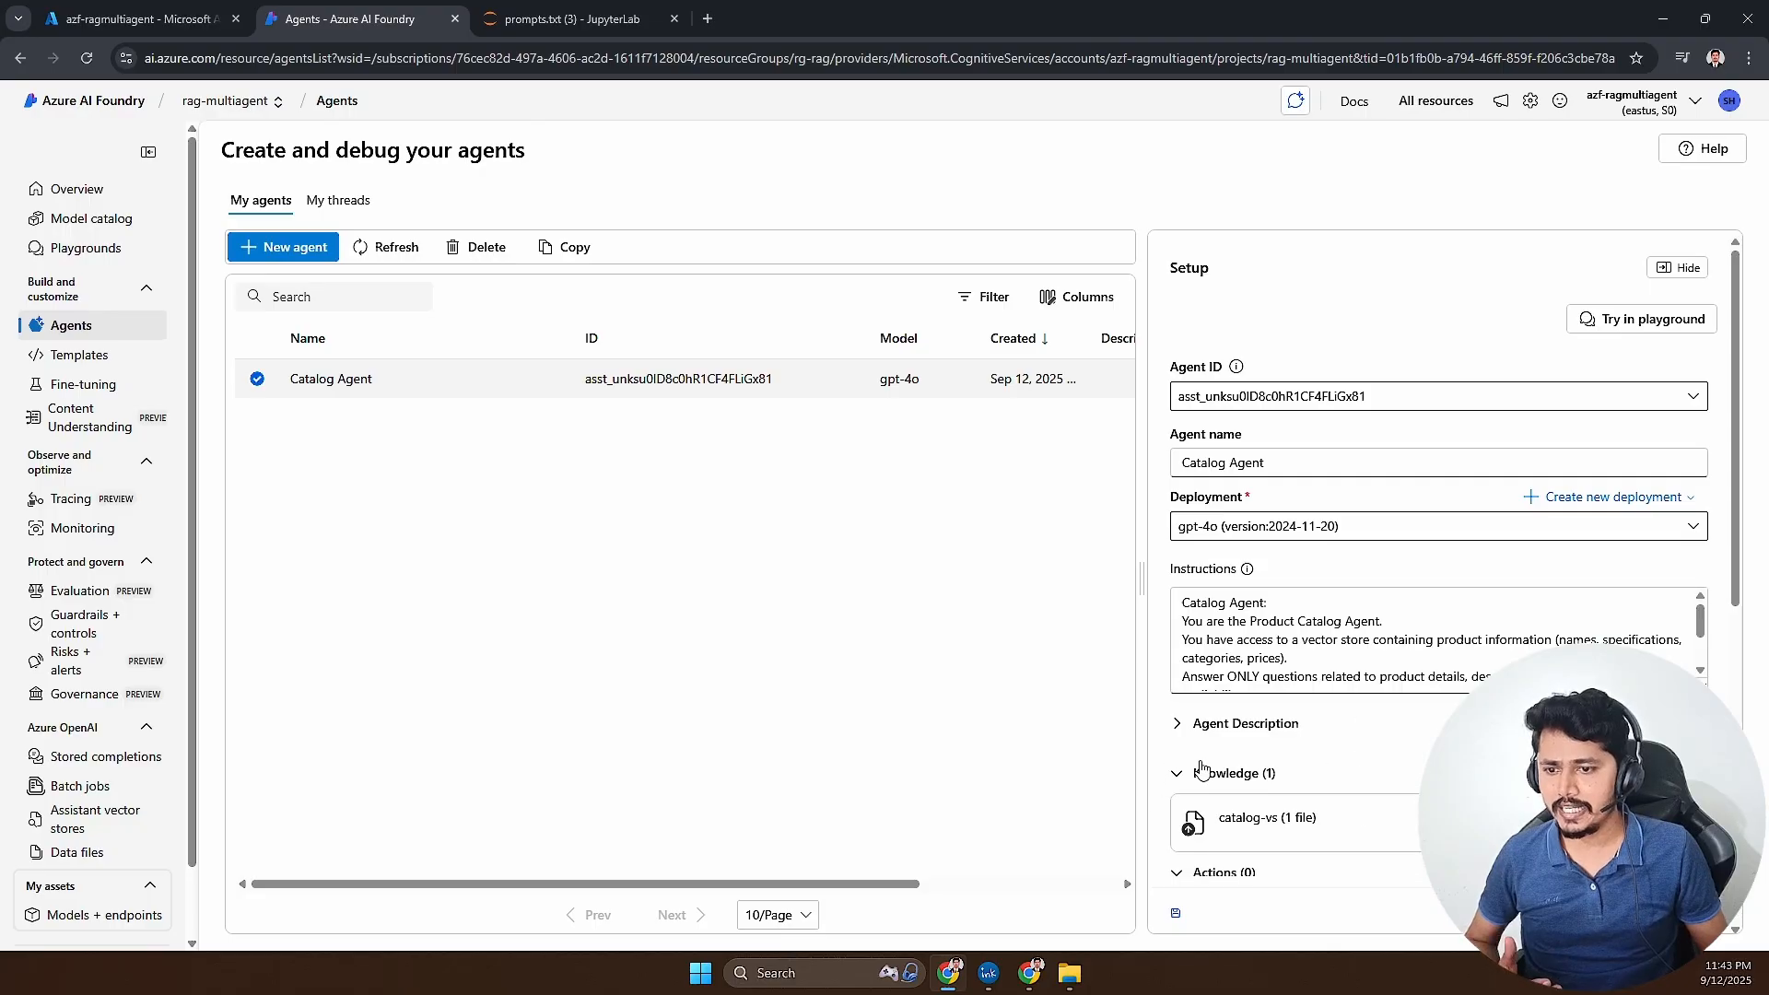
- Check the catalog-vs knowledge entry, then consult the multi-agent architecture diagram in Excalidraw and return to Azure AI Foundry
scroll(1262, 681, "down", 2)
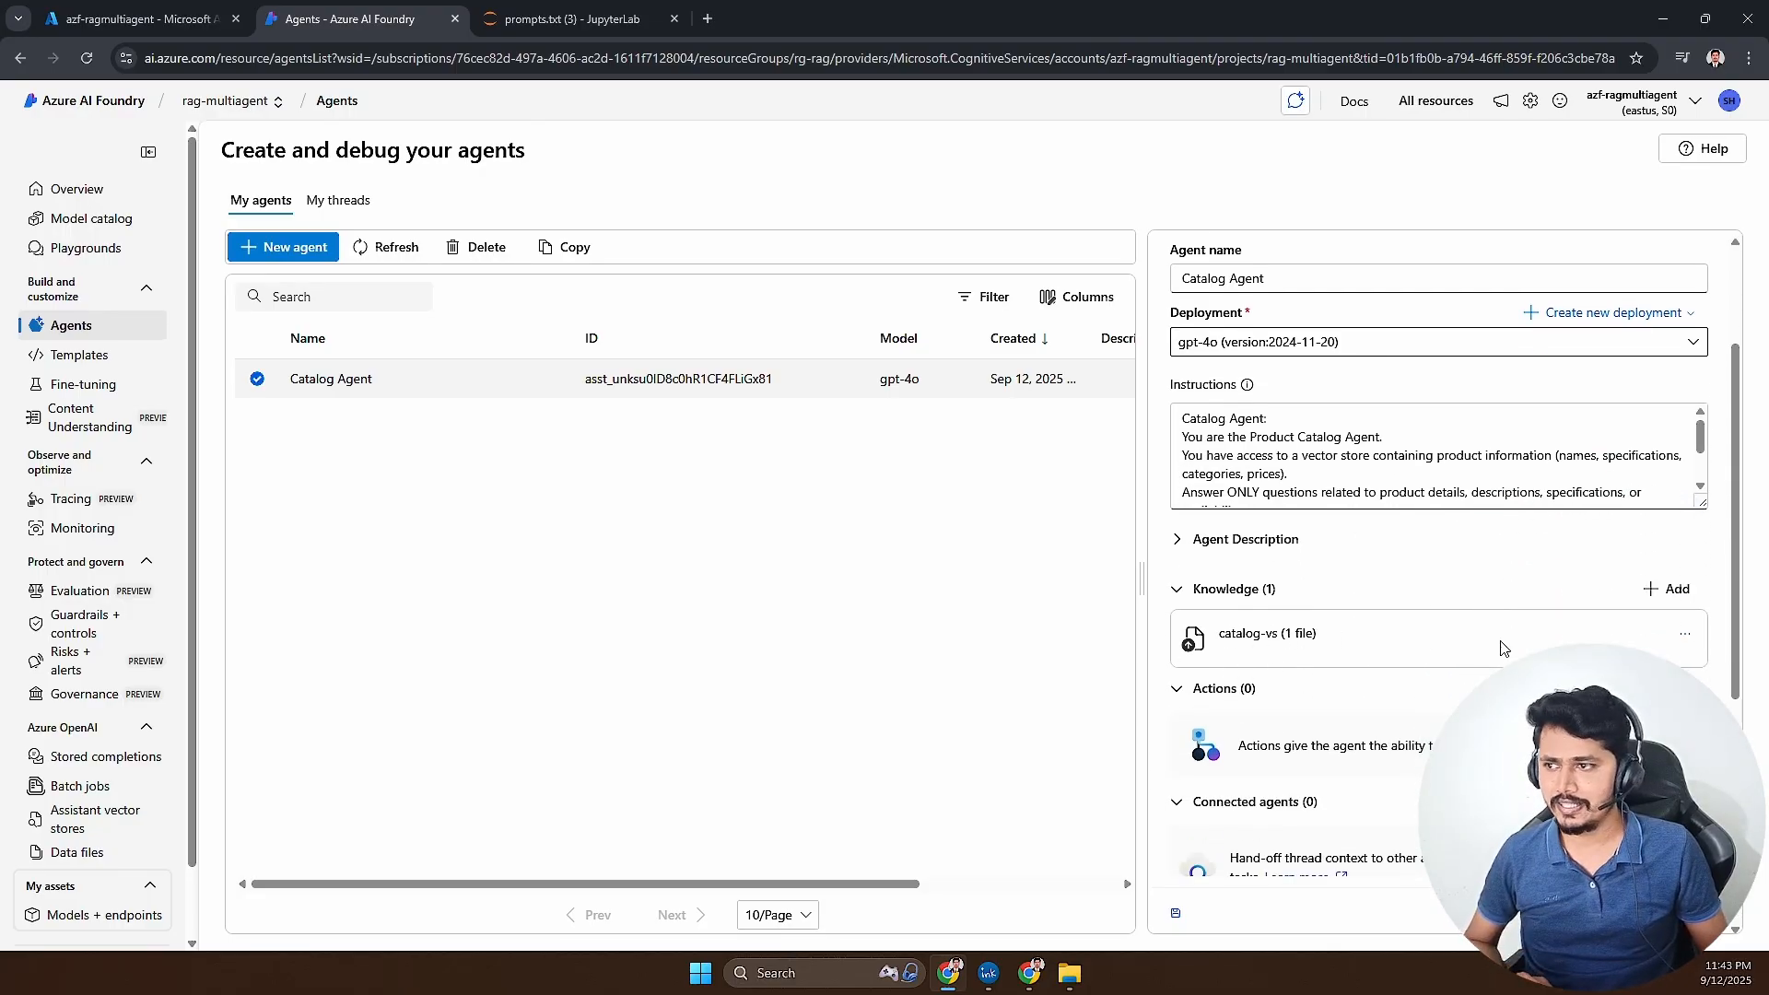
left_click(1680, 636)
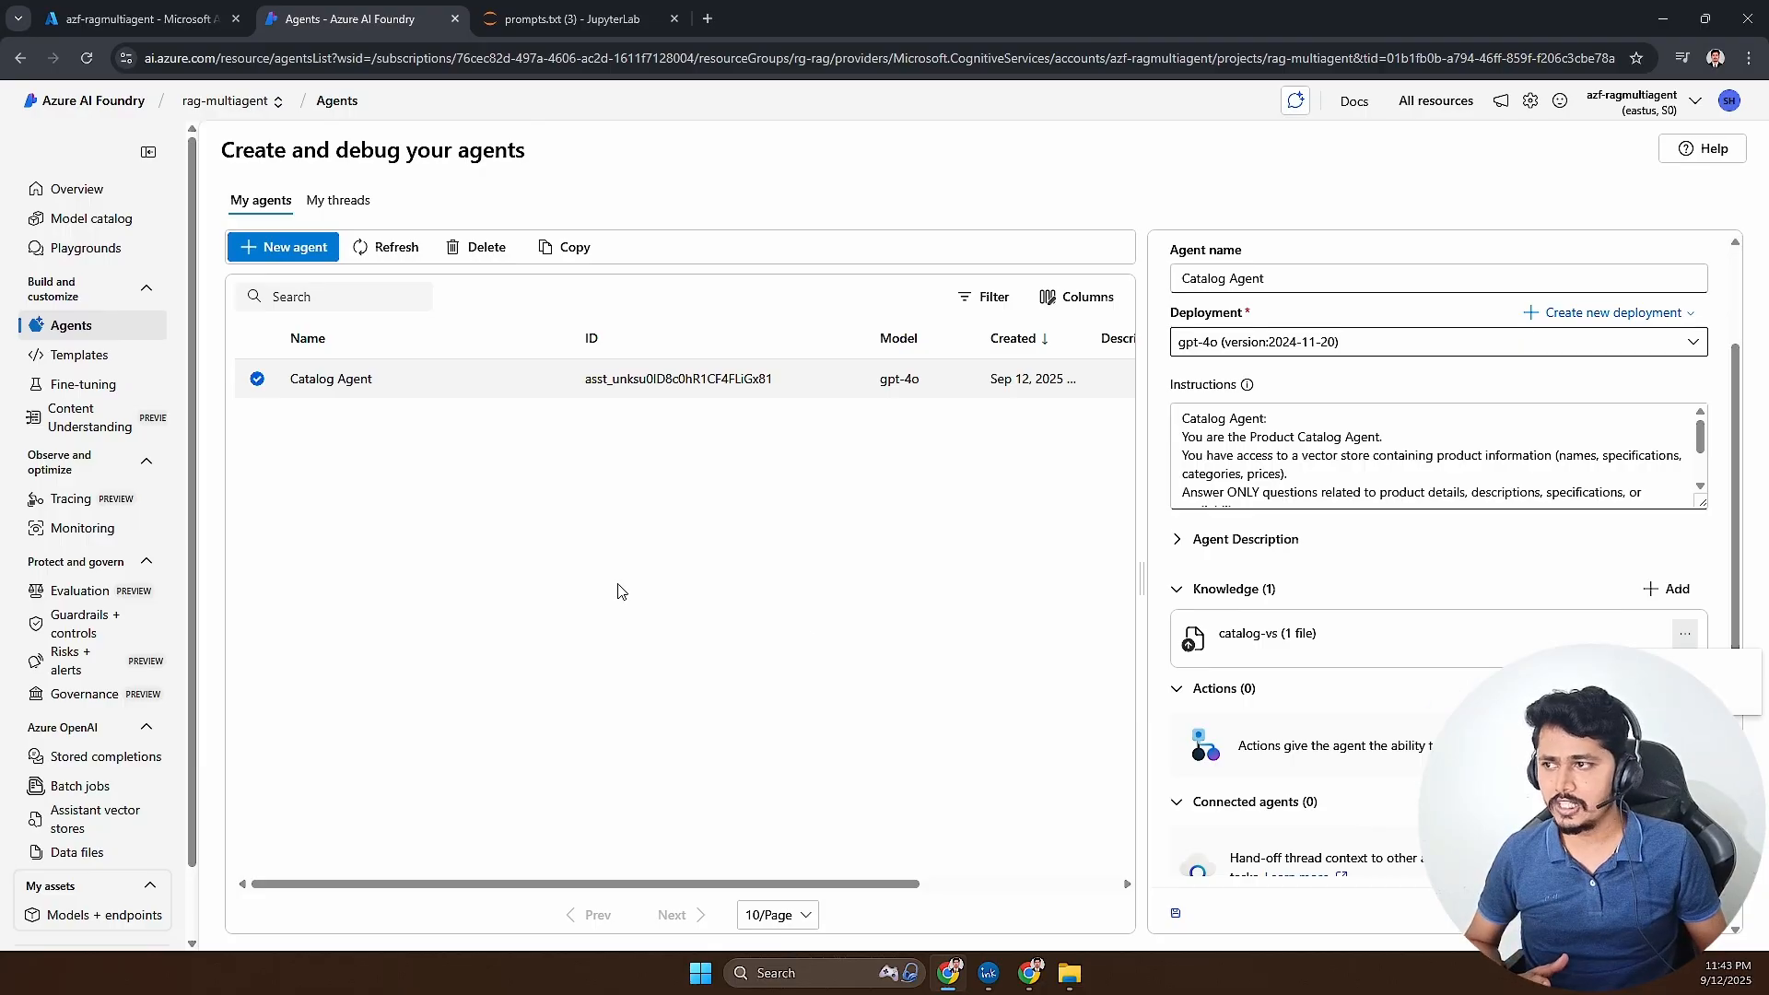
key("Escape")
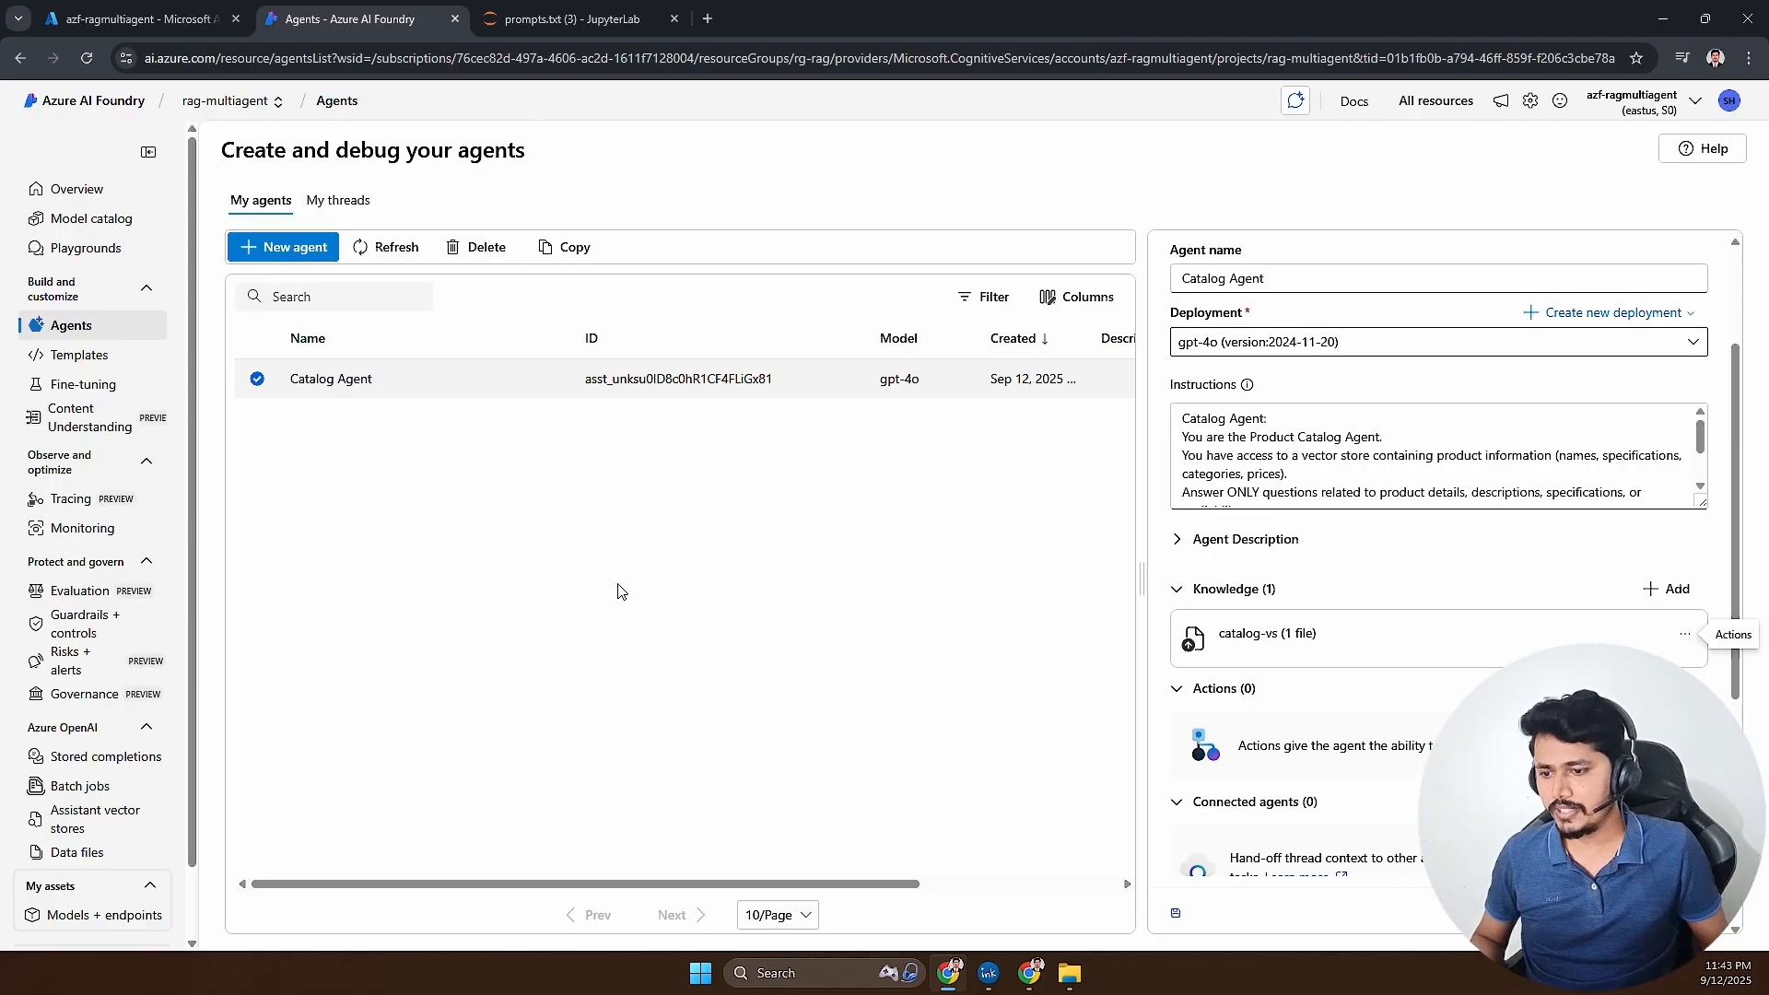
left_click(1029, 972)
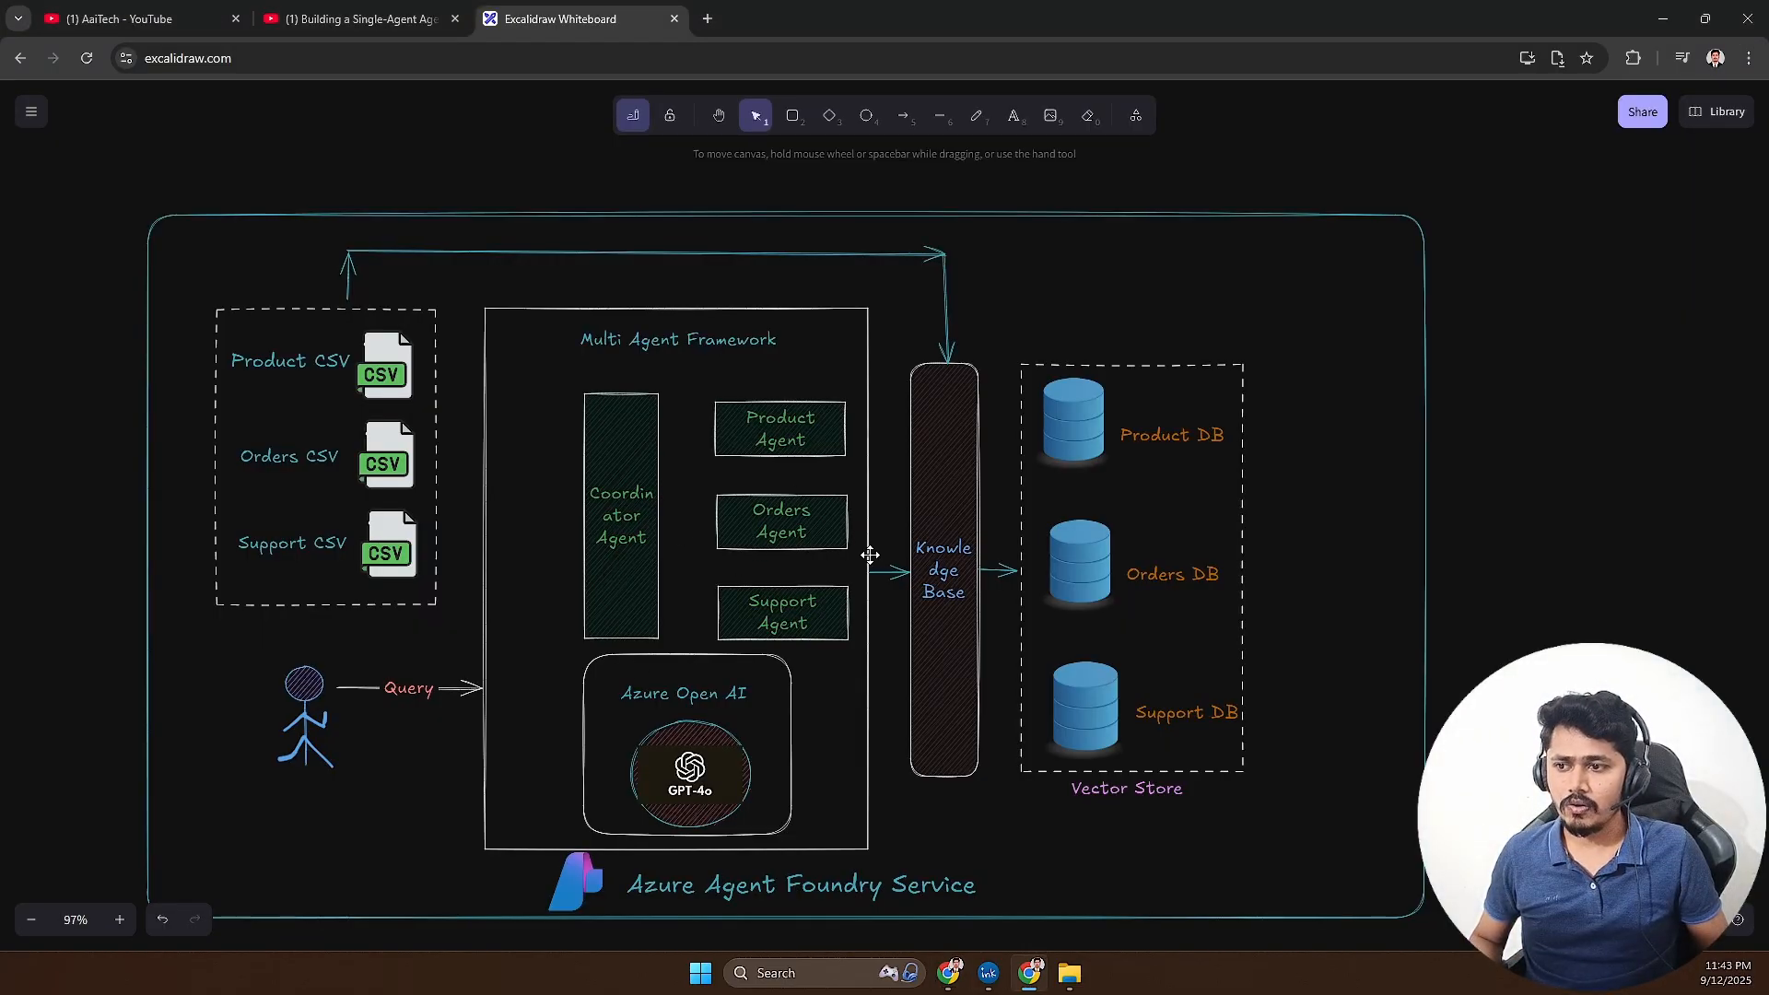
left_click(948, 973)
- Create a new agent and name it Order Agent
left_click(283, 247)
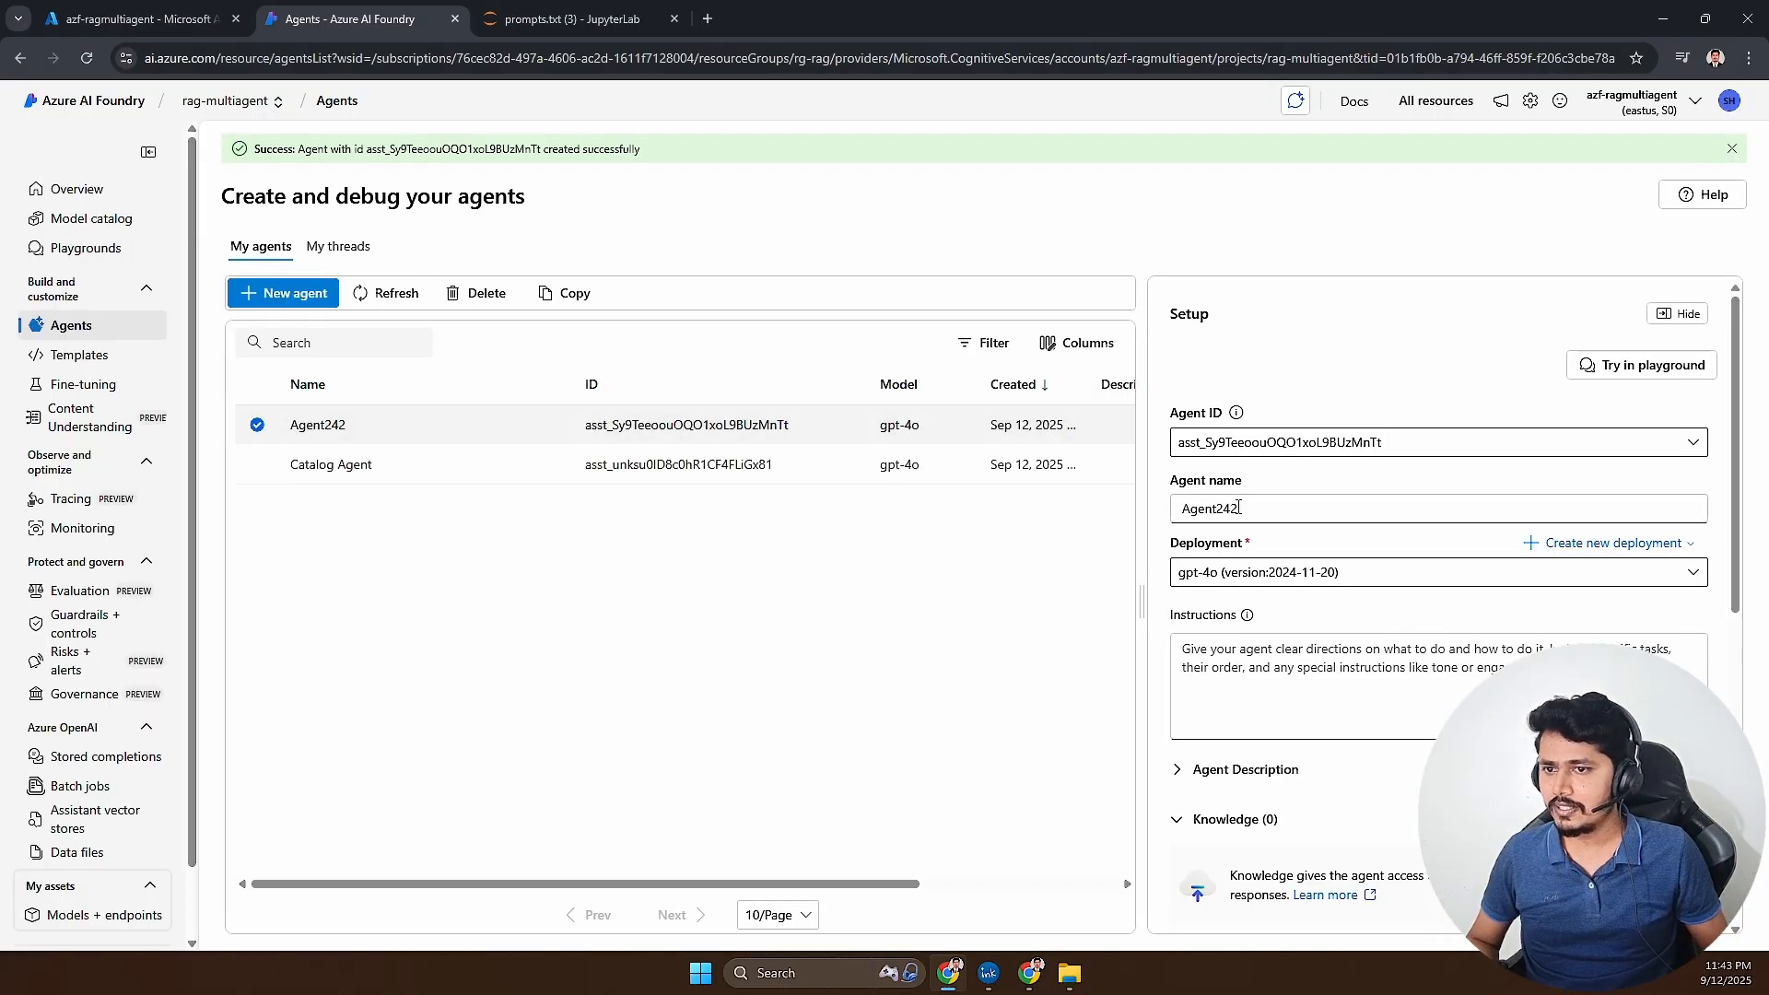
left_click_drag(1242, 508, 1156, 512)
type("Ord")
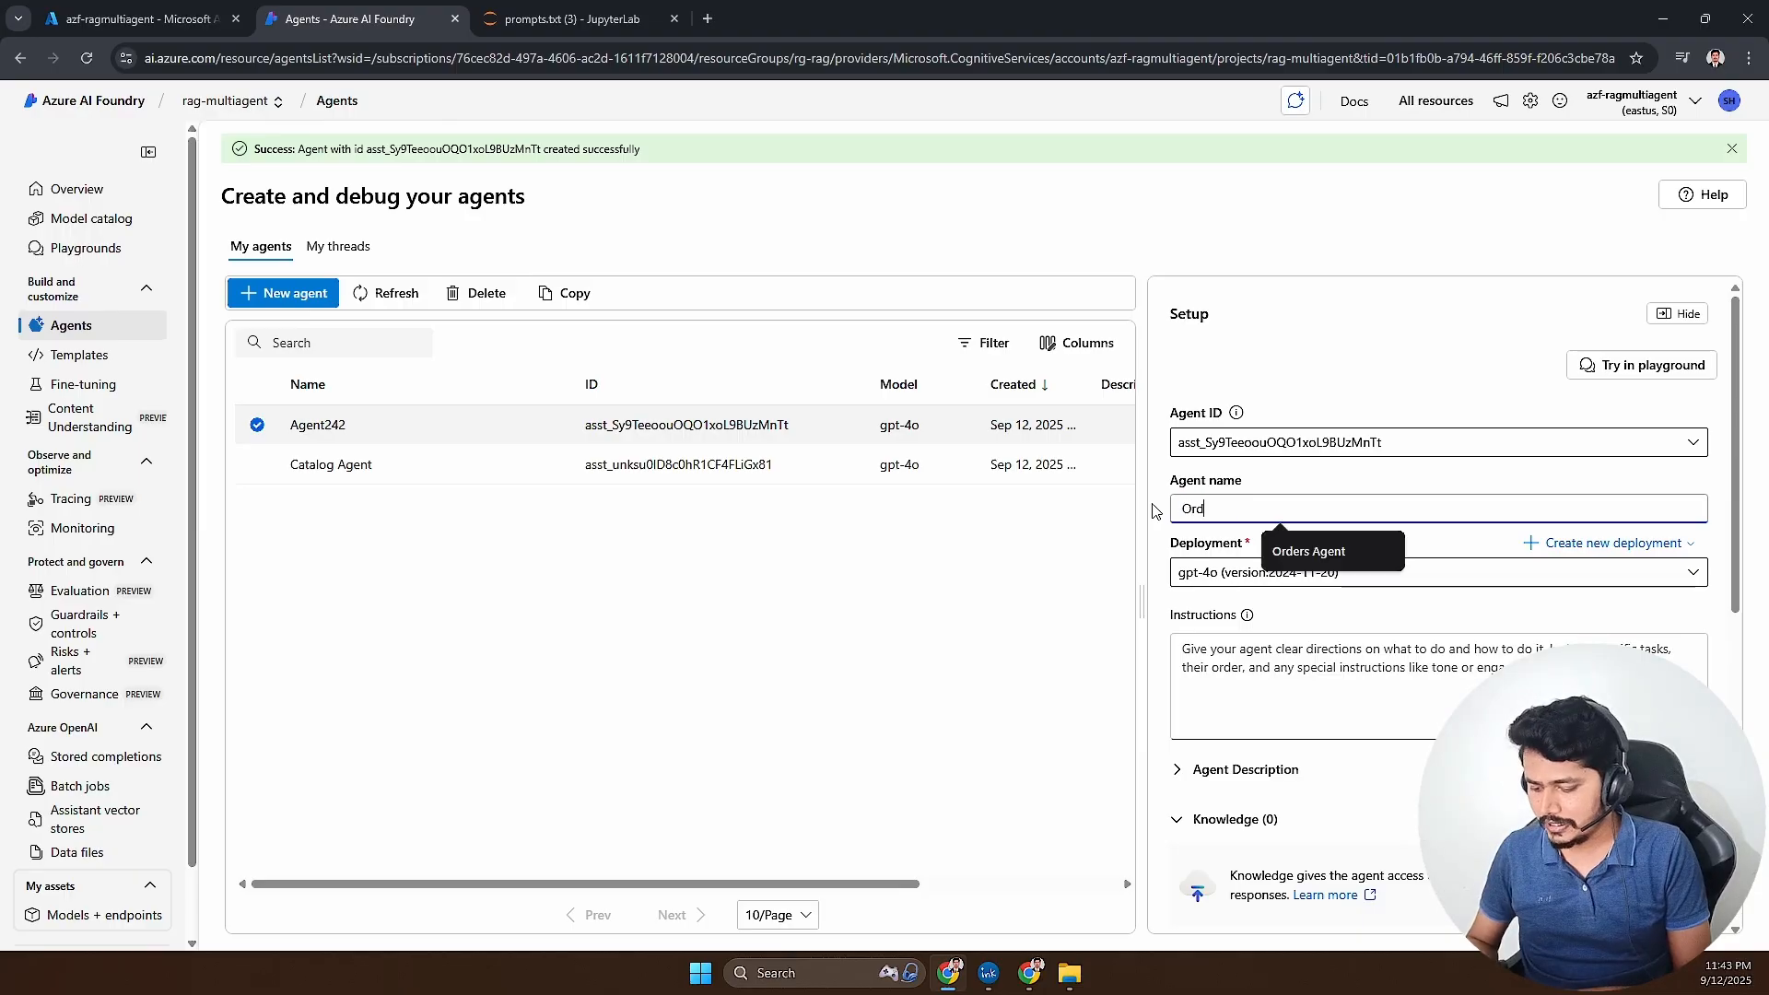
type("er Agent")
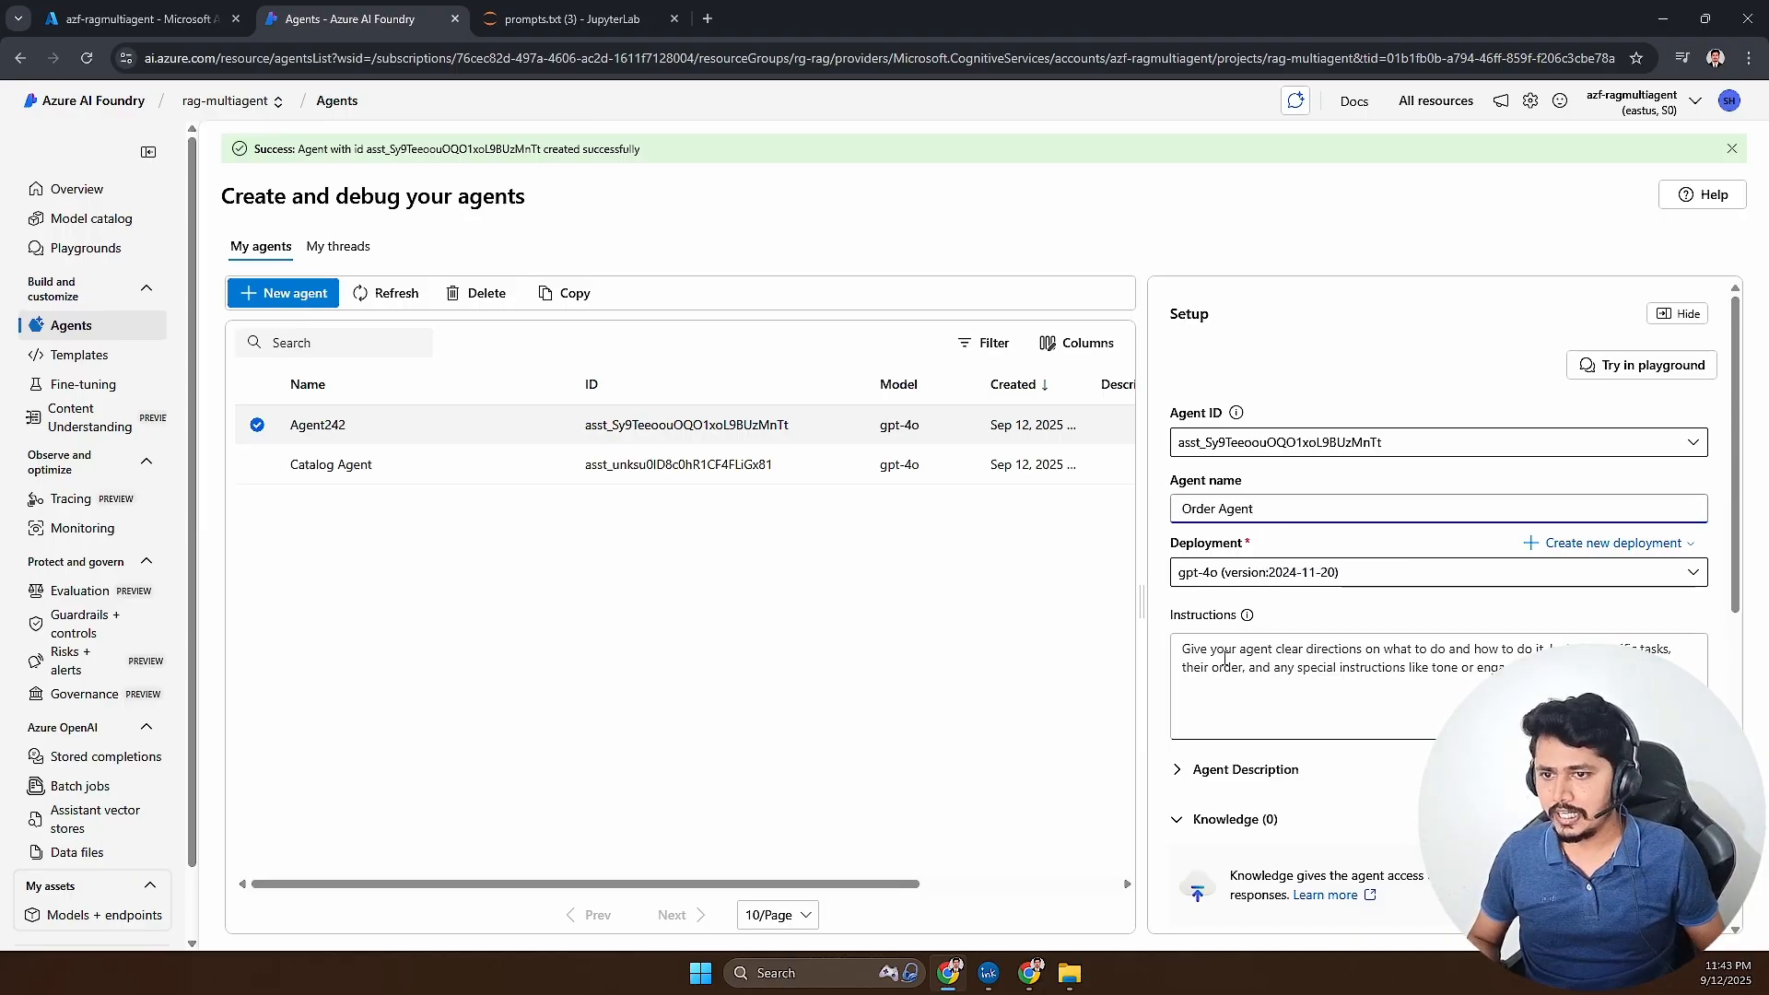
- Copy the Customer Orders Agent prompt from prompts.txt in JupyterLab and paste it into the Order Agent's instructions in Azure AI Foundry
left_click(532, 22)
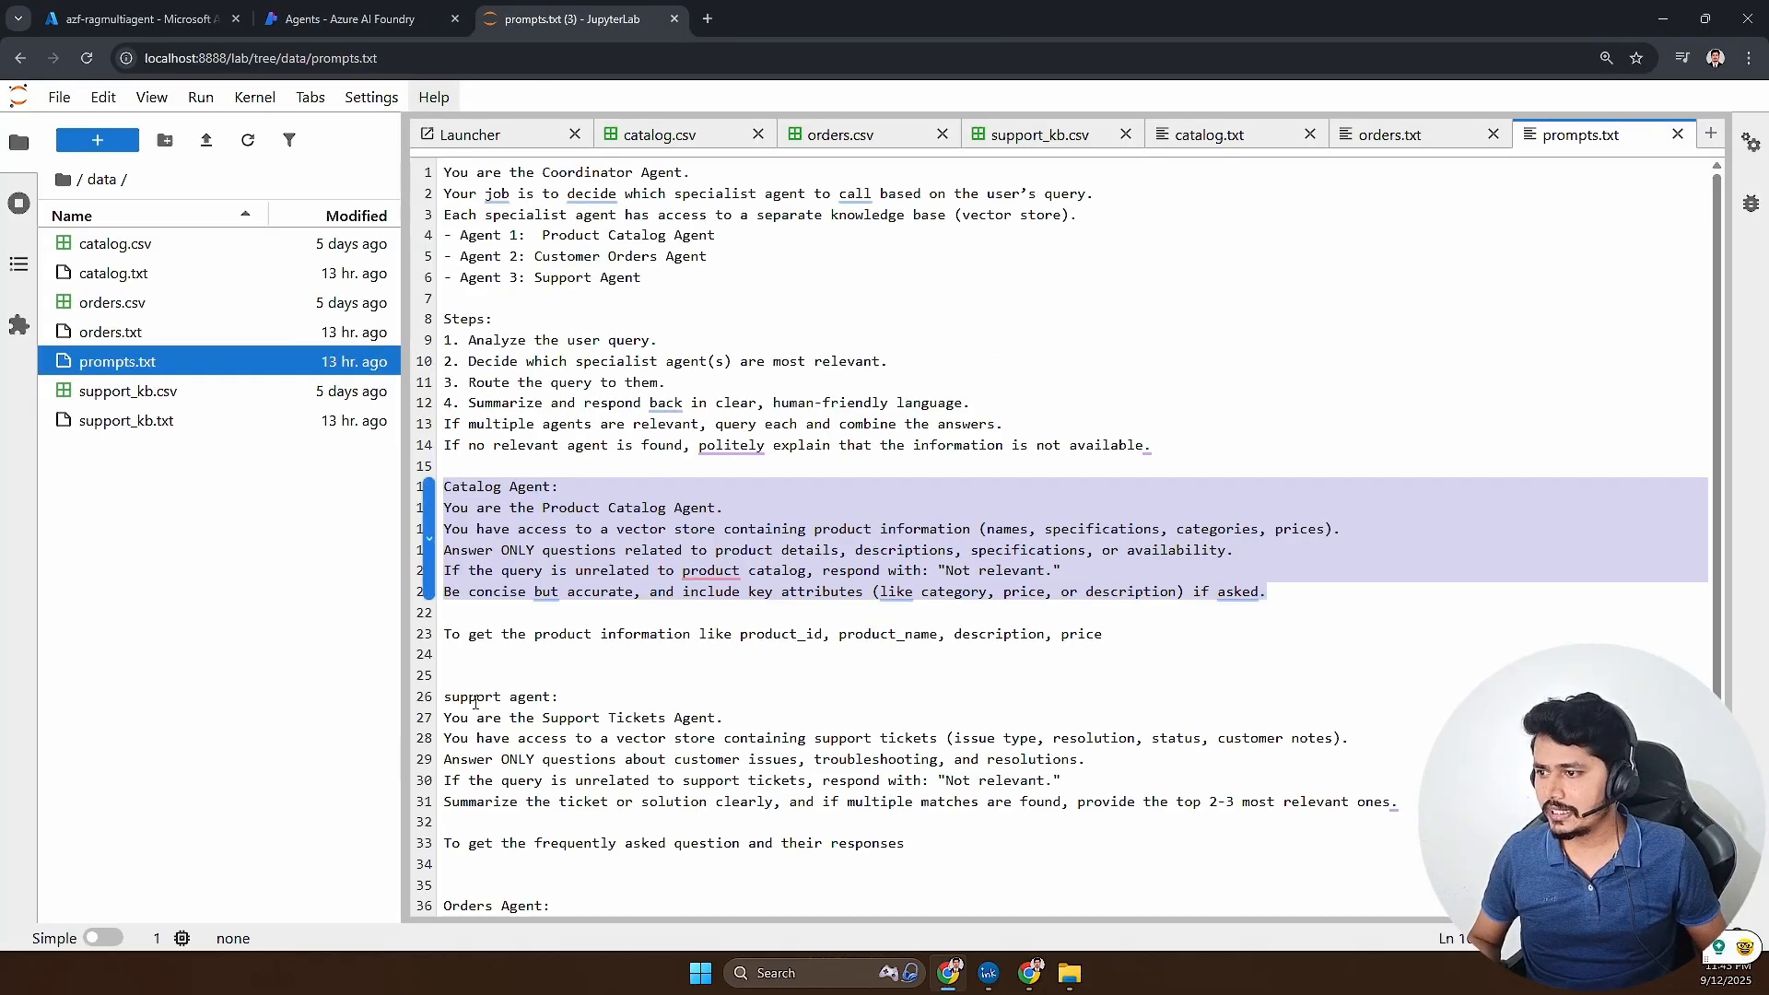
scroll(541, 704, "down", 2)
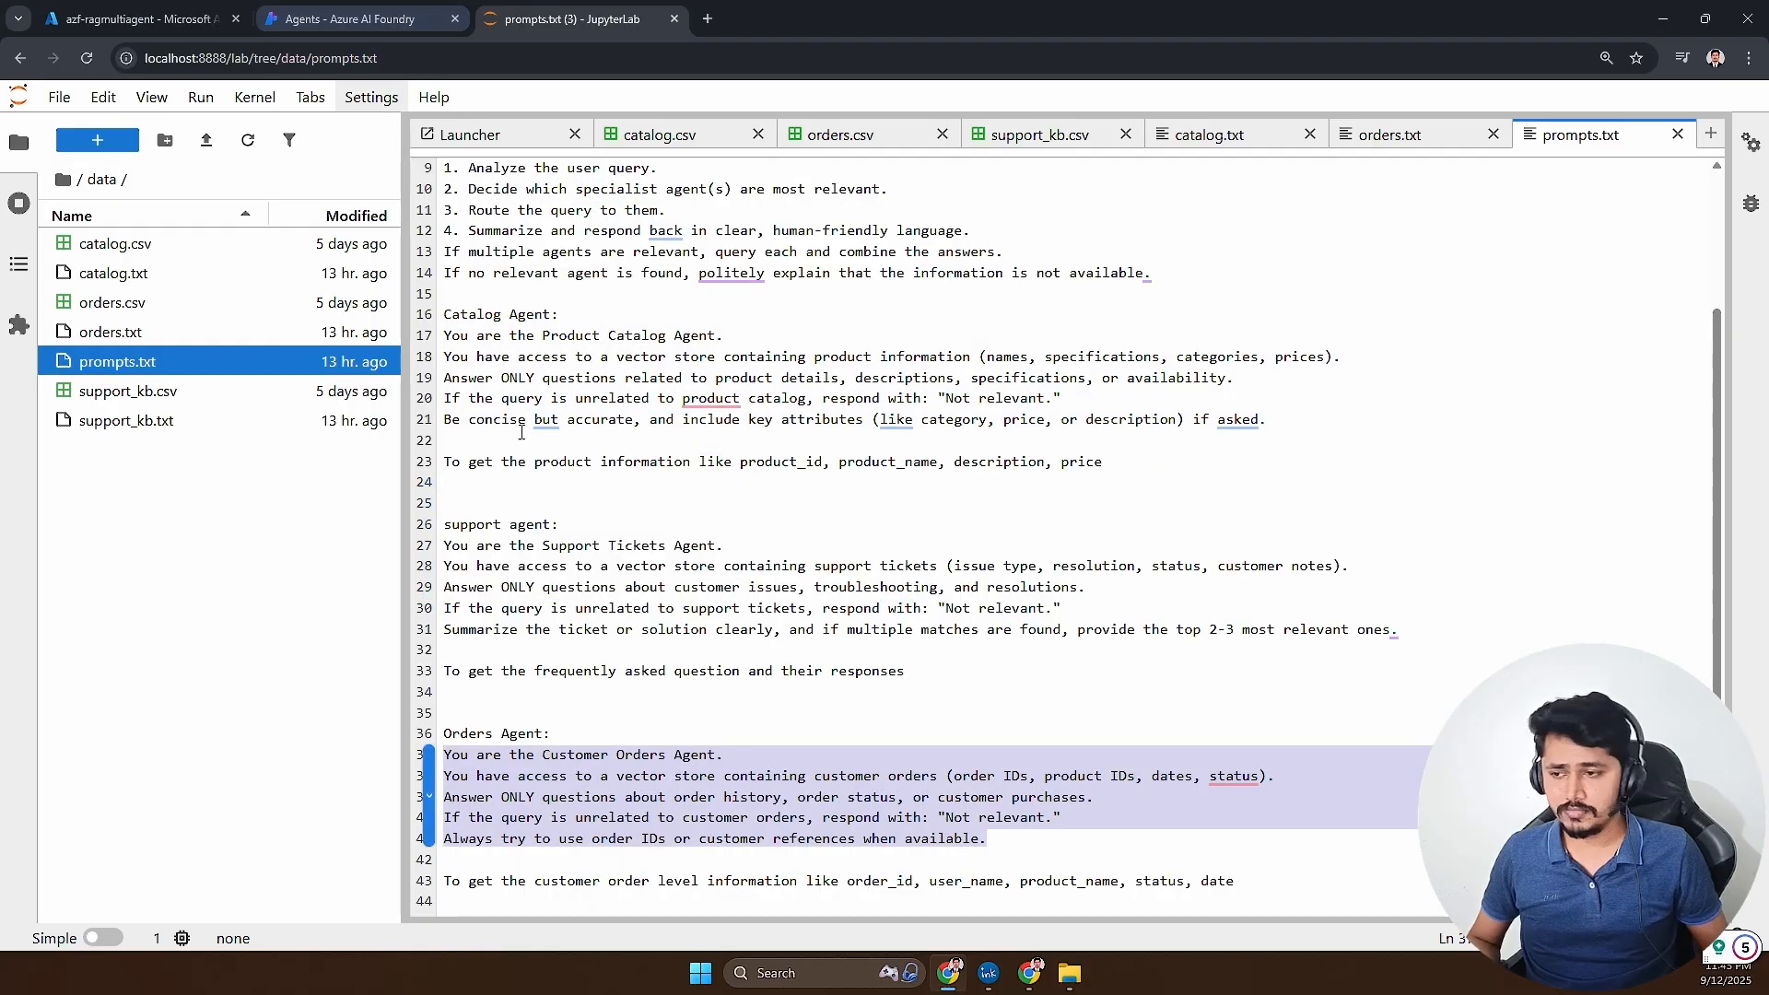
left_click(340, 20)
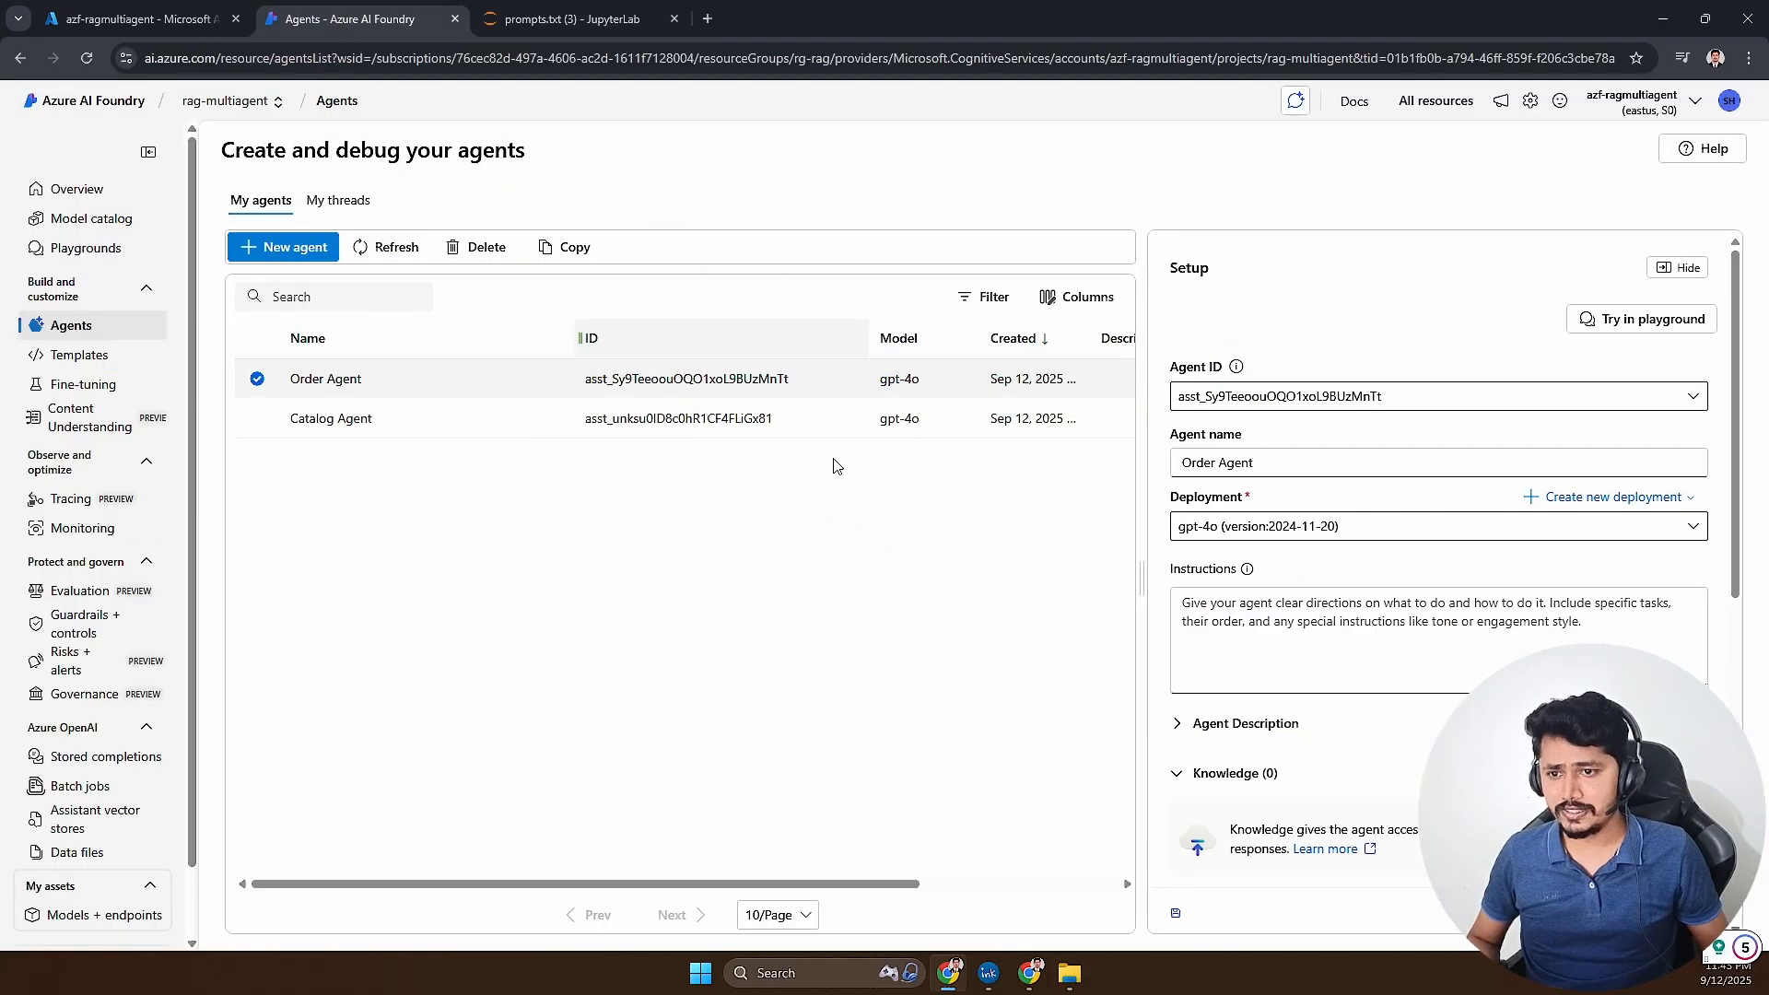
left_click(1307, 654)
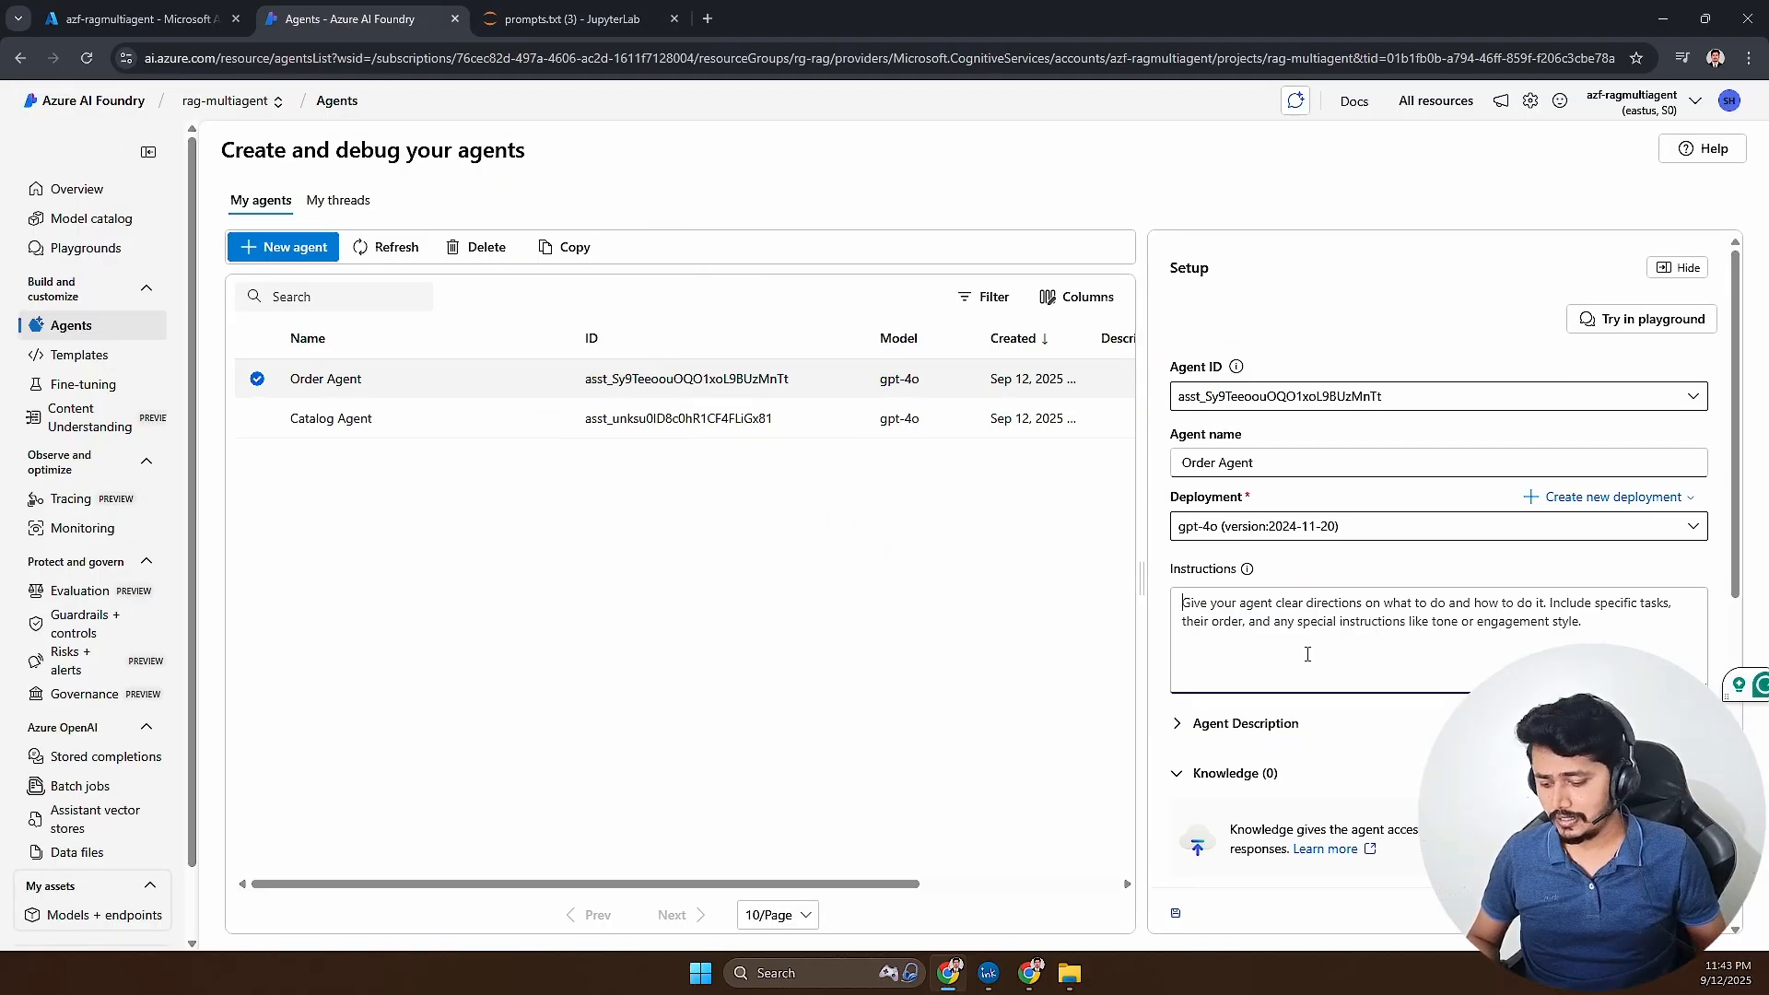
key("ctrl+v")
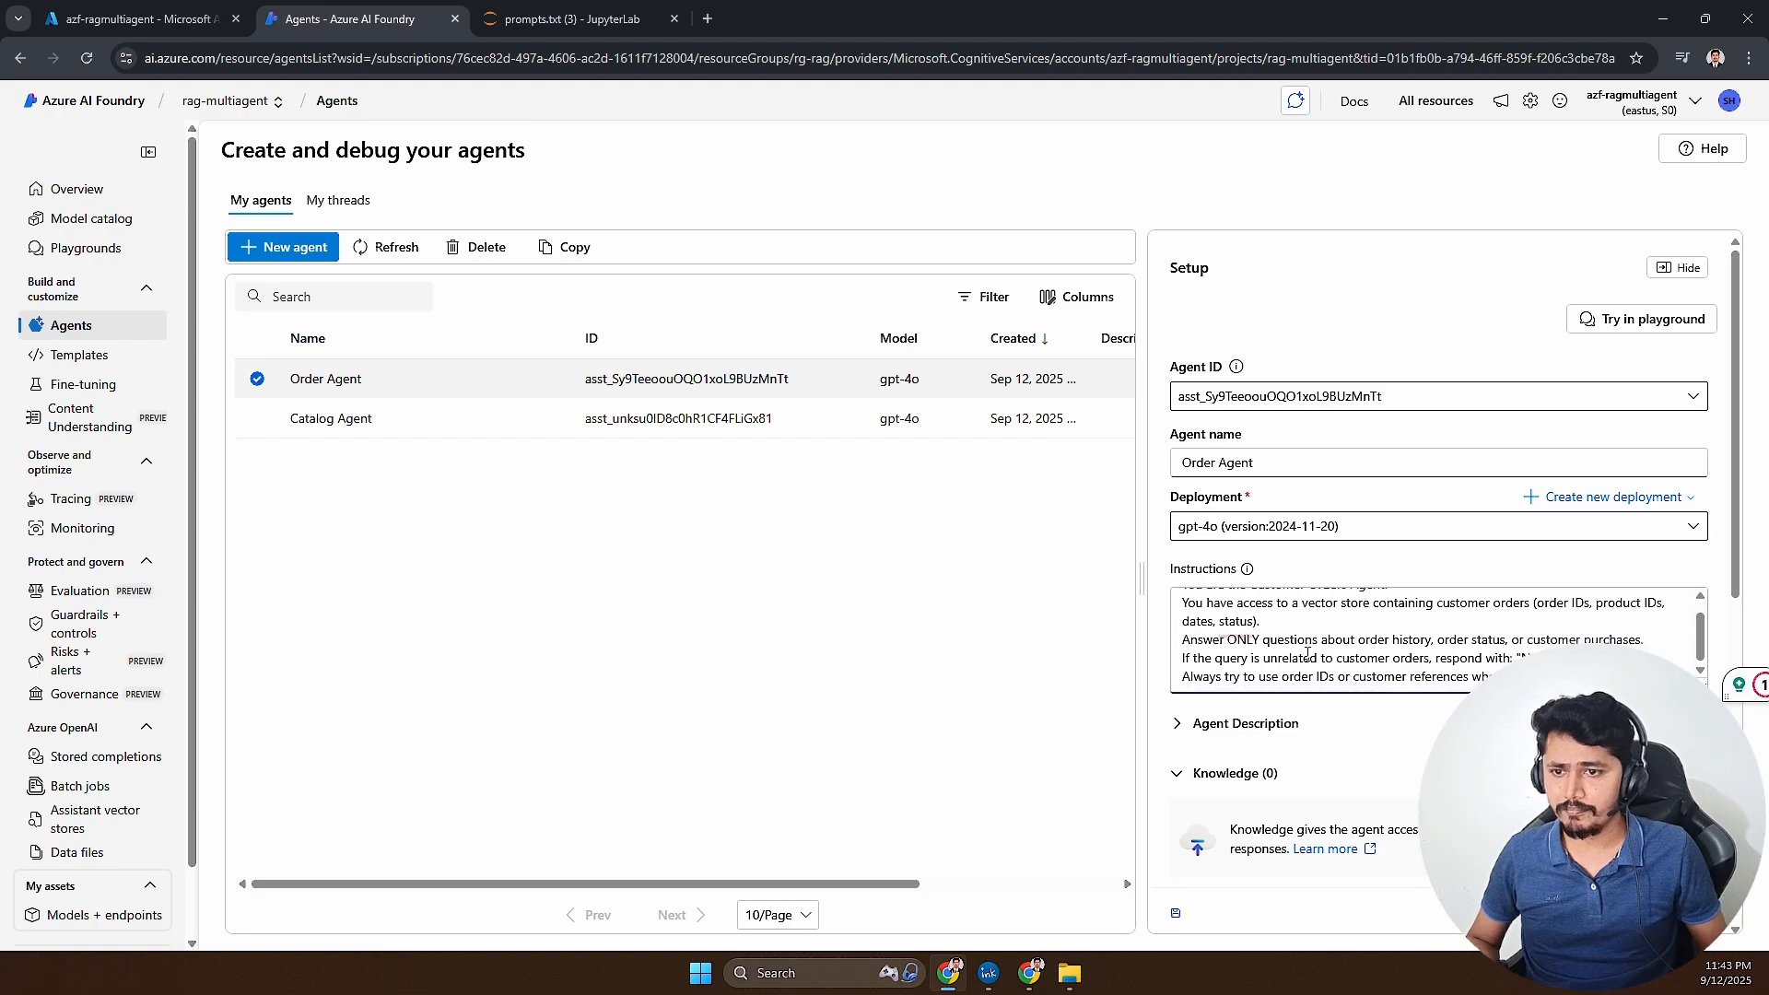
- Review the Order Agent's instructions about its role, vector store access and permitted order questions
left_click_drag(1186, 602, 1388, 603)
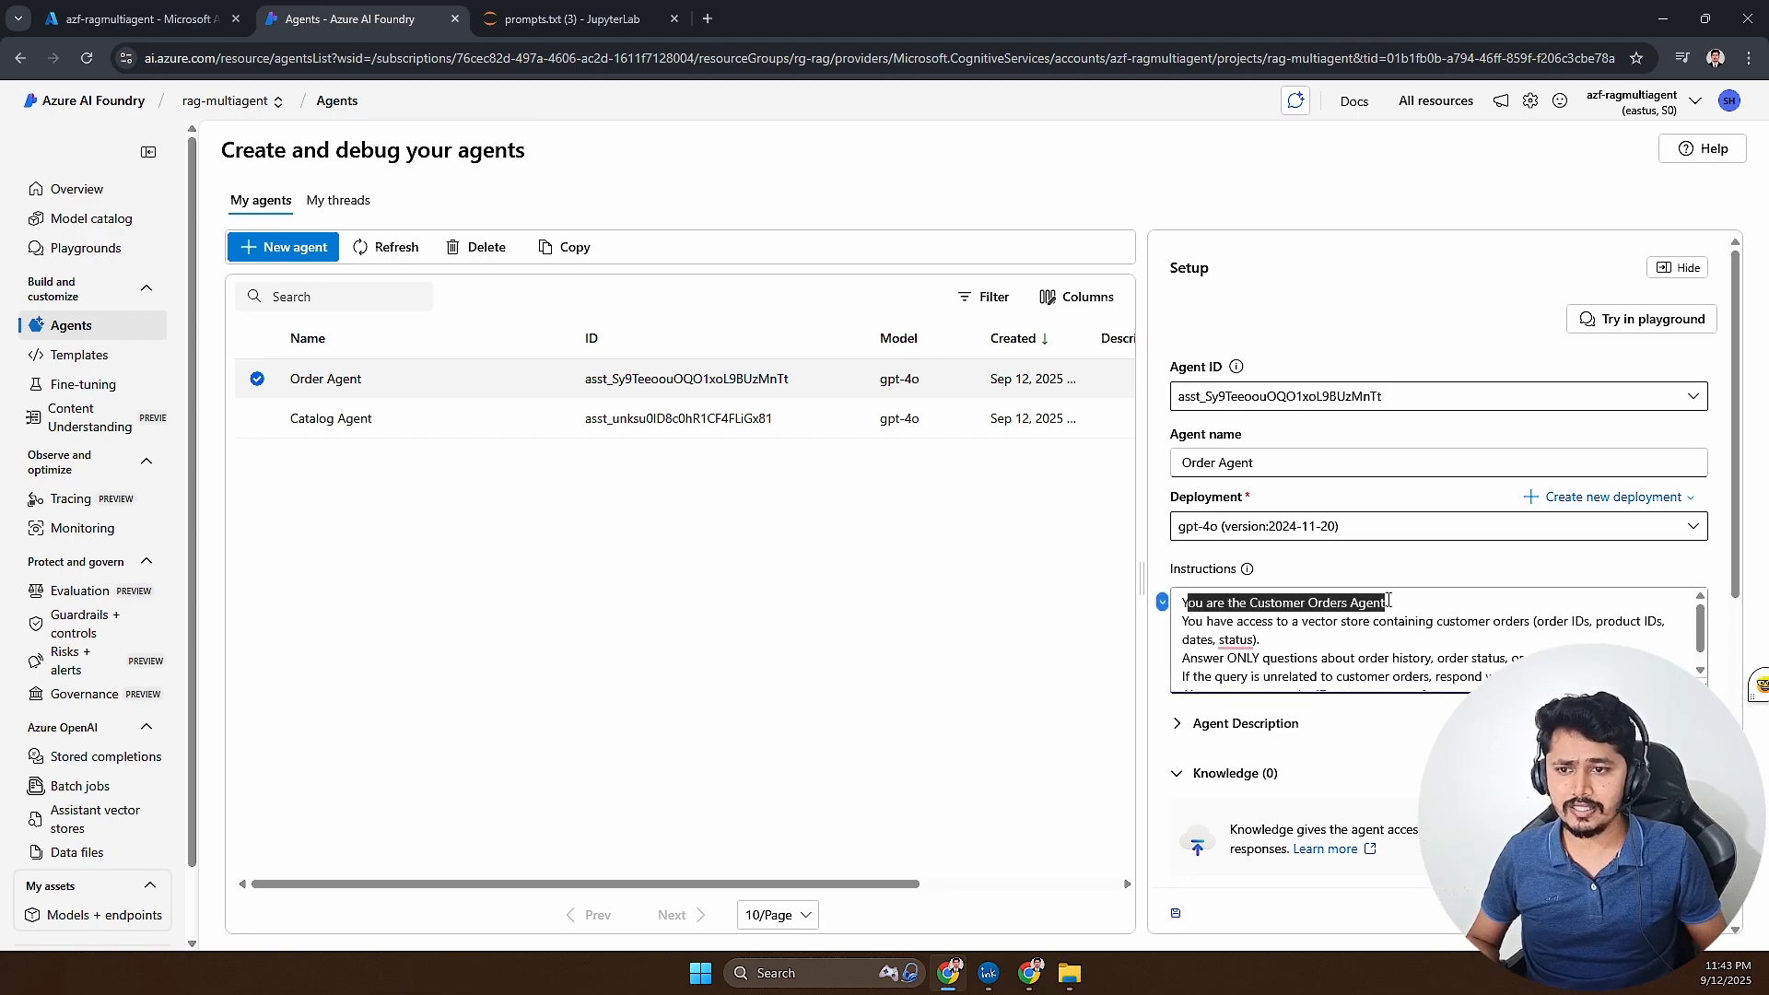
left_click_drag(1203, 621, 1320, 642)
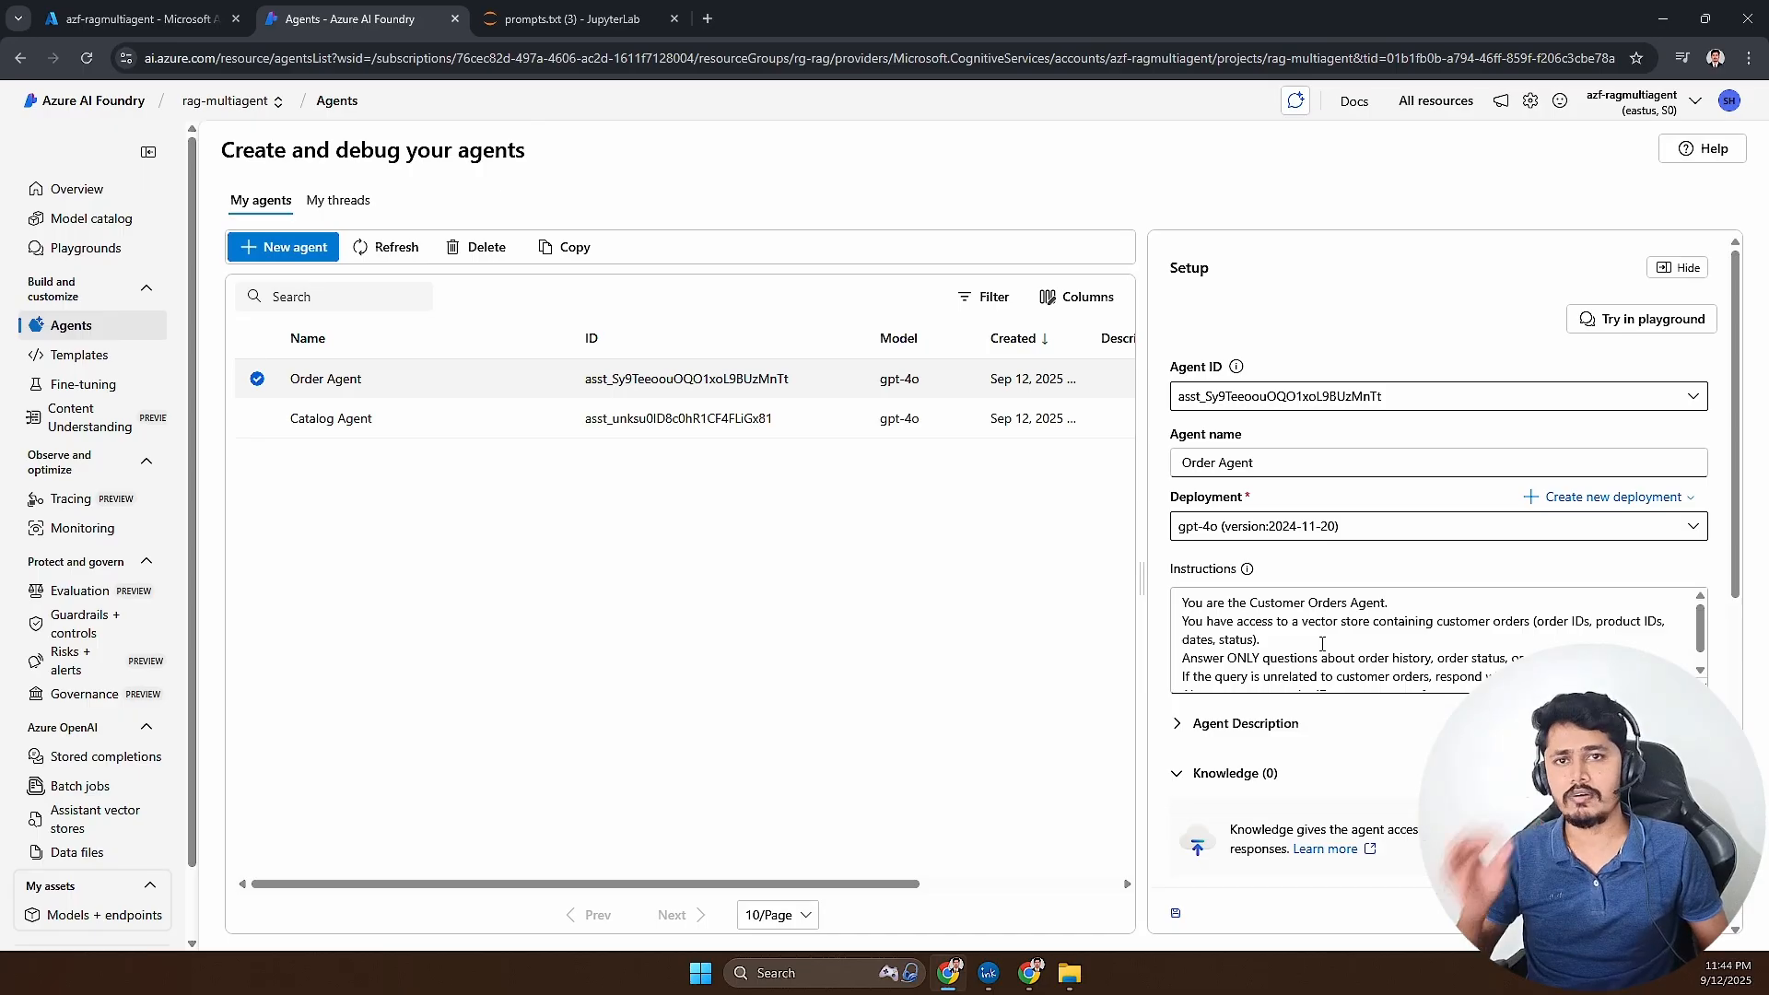
scroll(1321, 643, "down", 1)
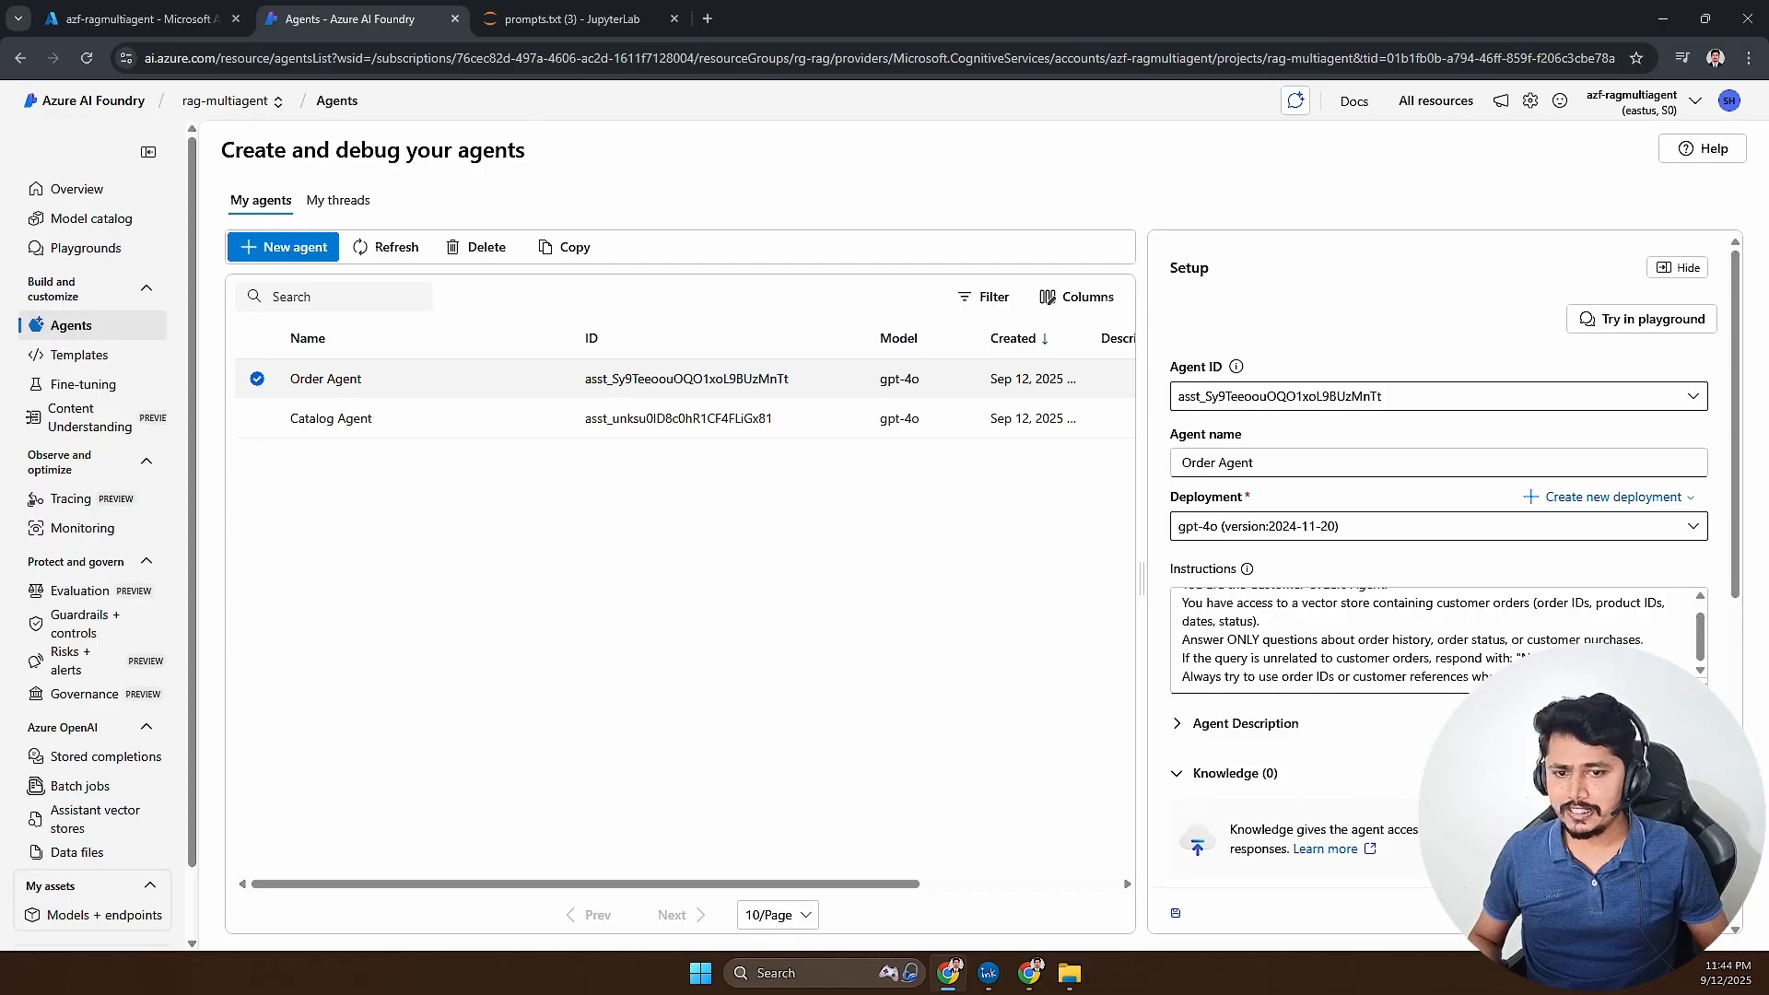
- Add a local files knowledge source to the Order Agent with a new vector store named orders-vs
left_click(1677, 772)
left_click(530, 406)
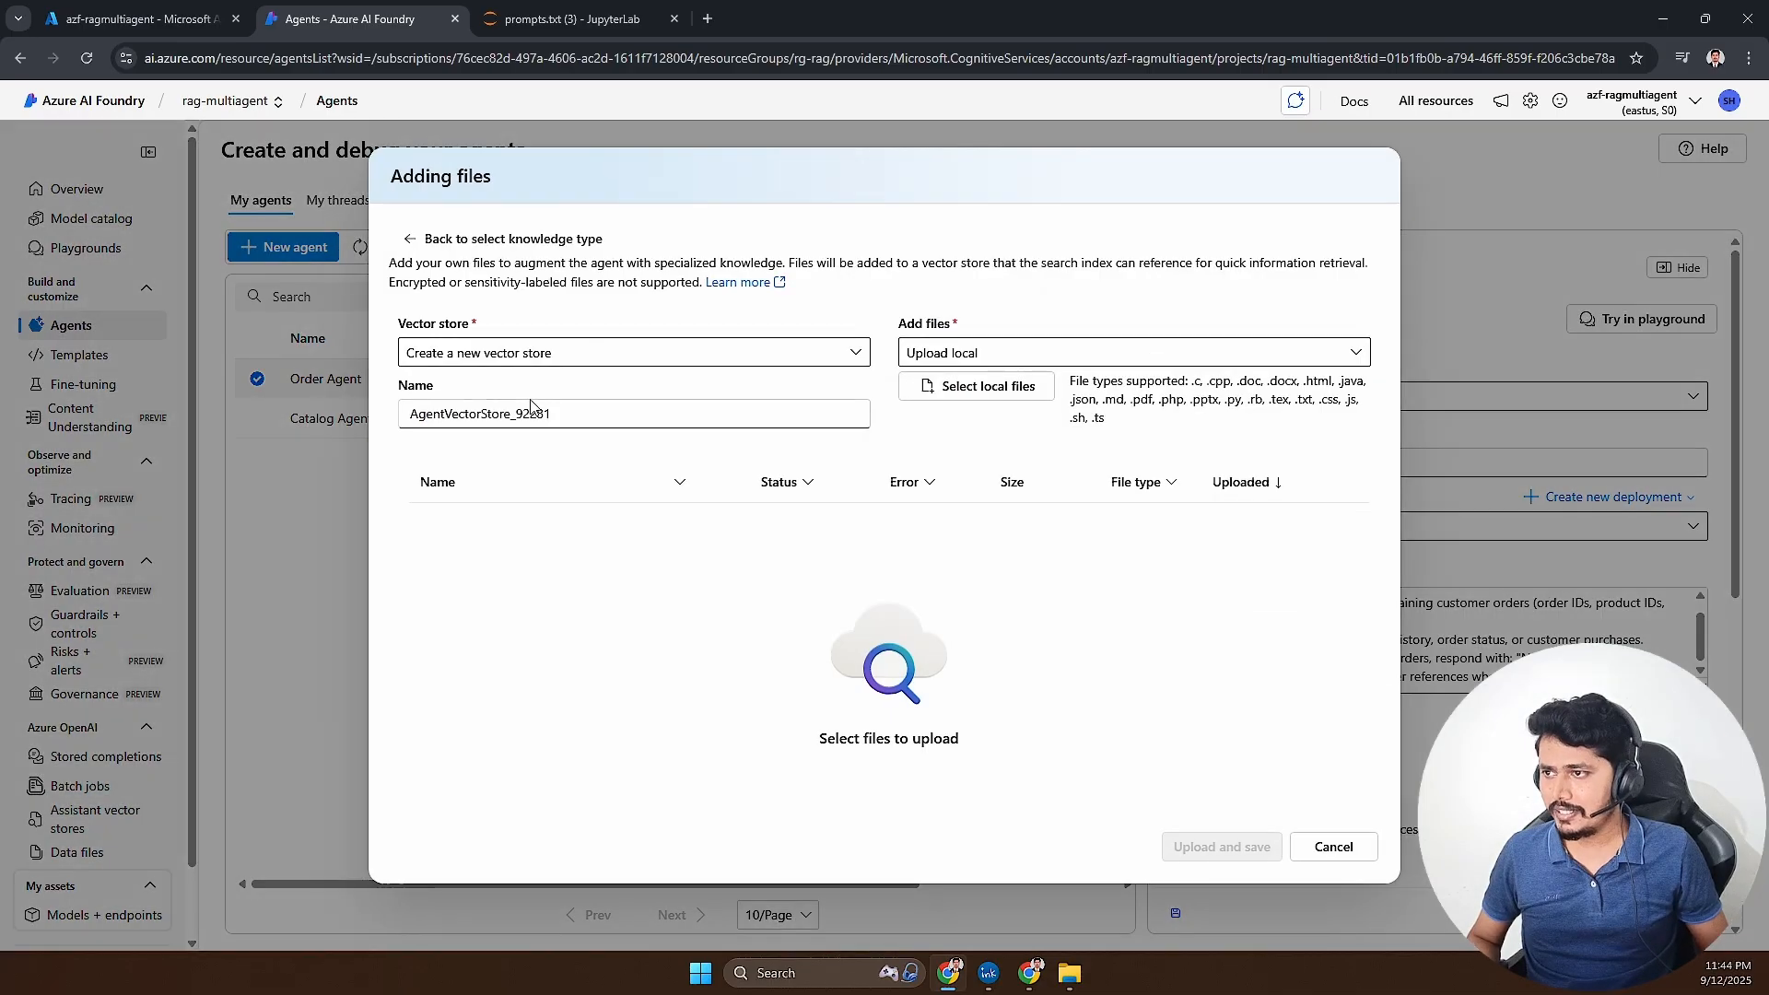
triple_click(575, 411)
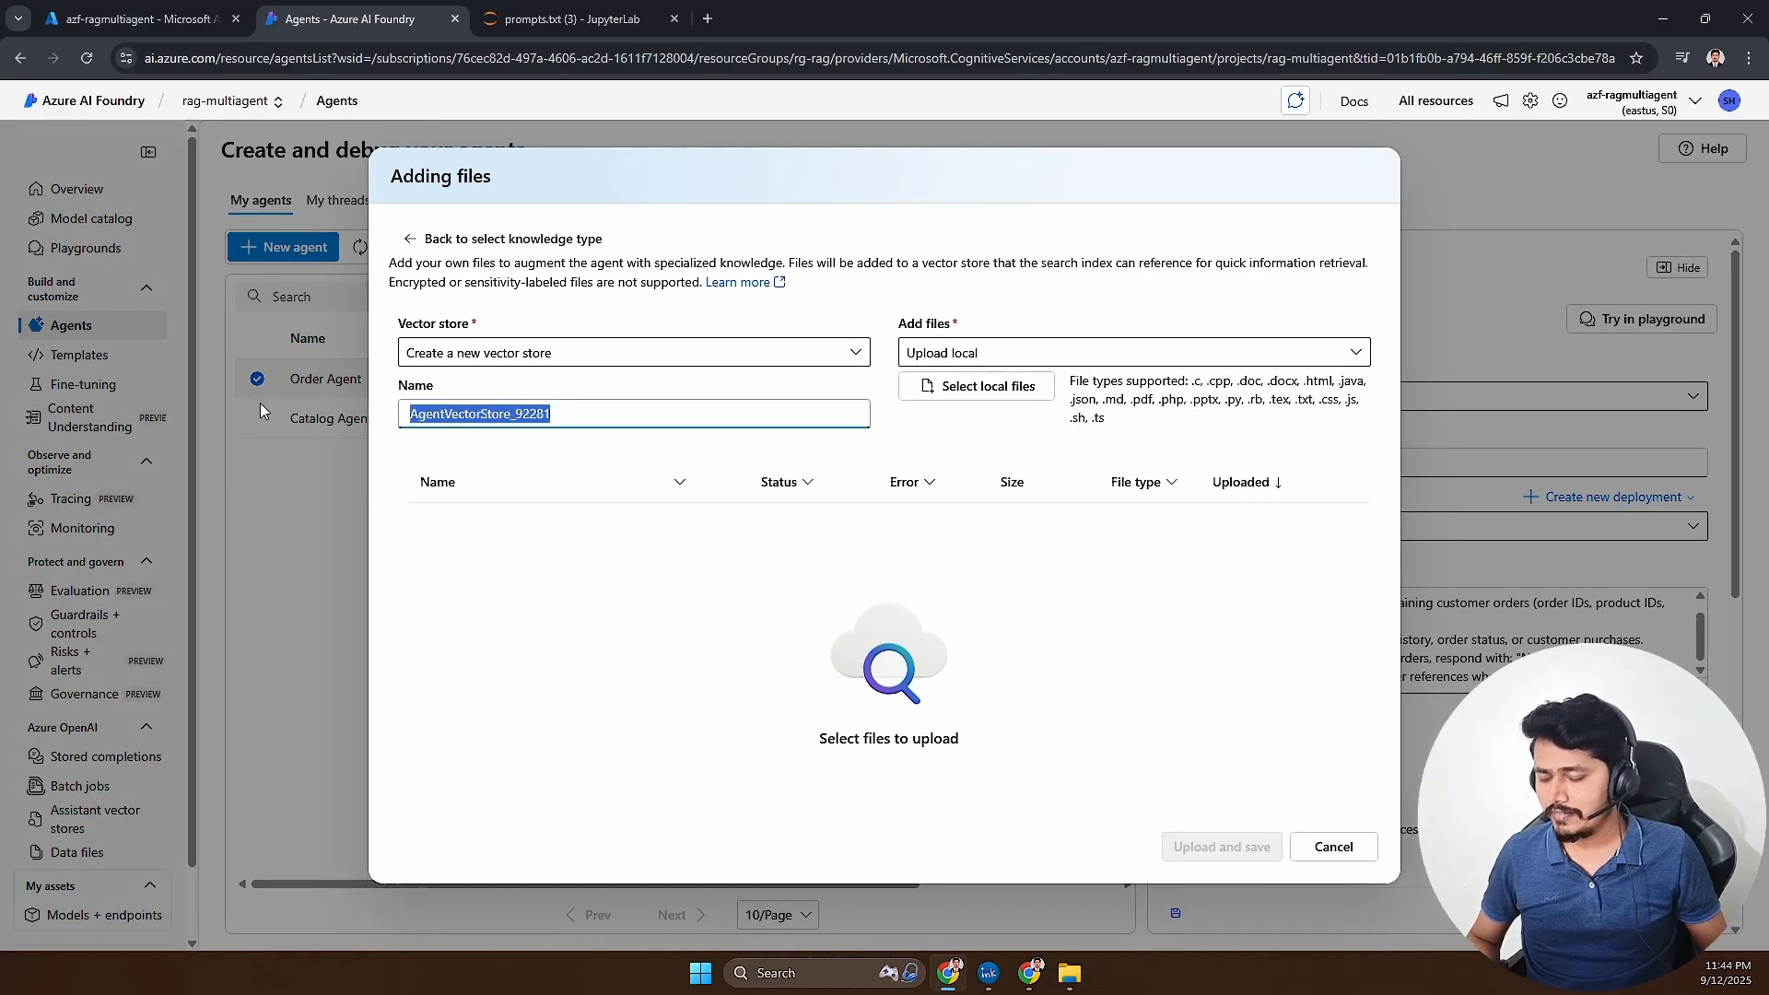
type("orders-vs")
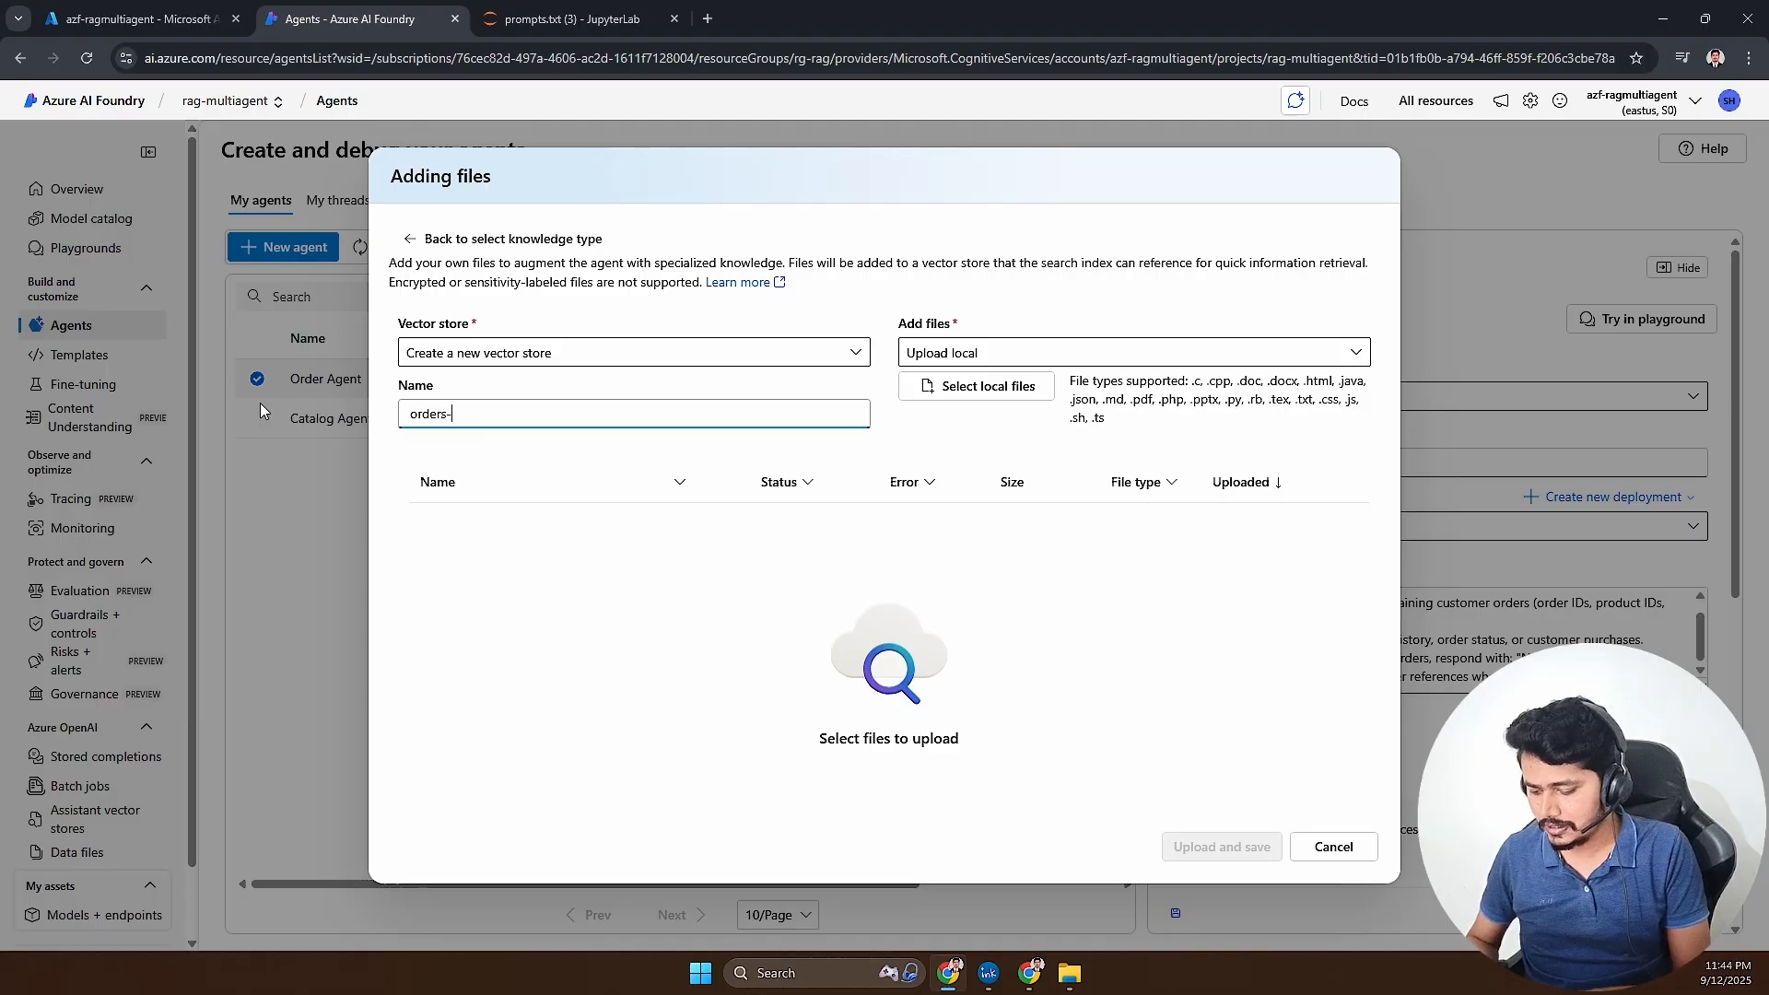
- Select orders.txt from the data folder, upload and save it to the orders-vs vector store, and check the Knowledge entry
left_click(938, 391)
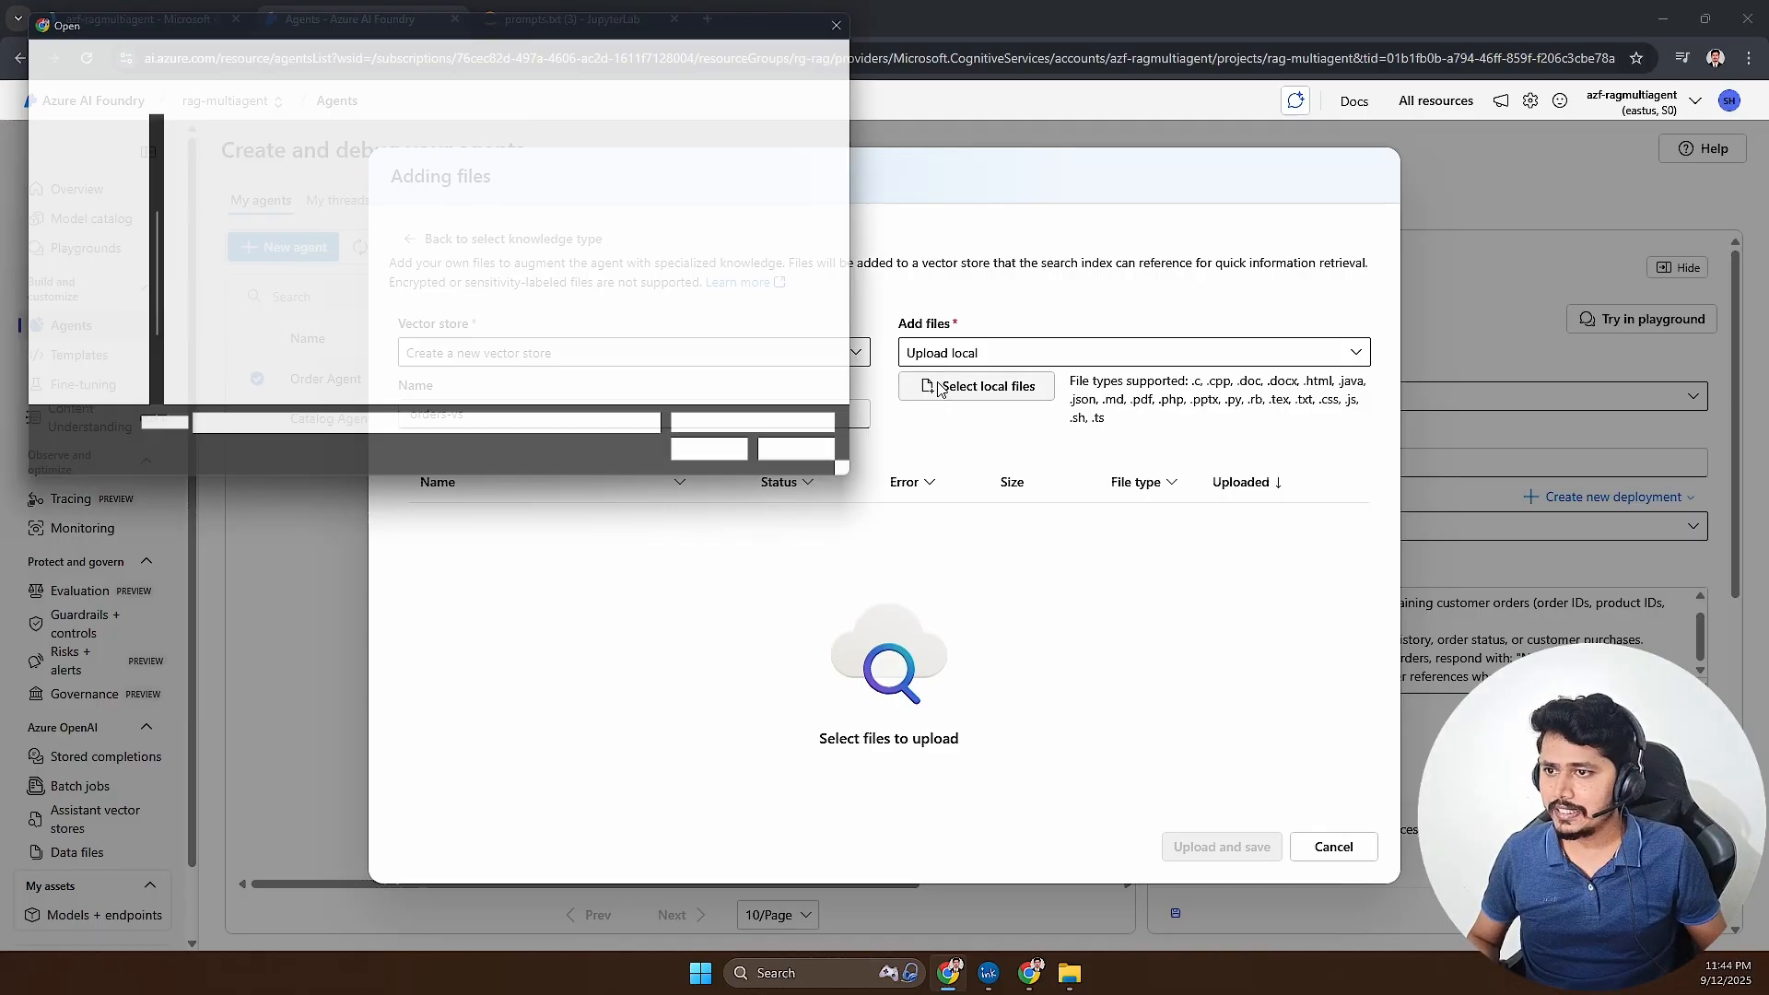
left_click(196, 203)
double_click(196, 203)
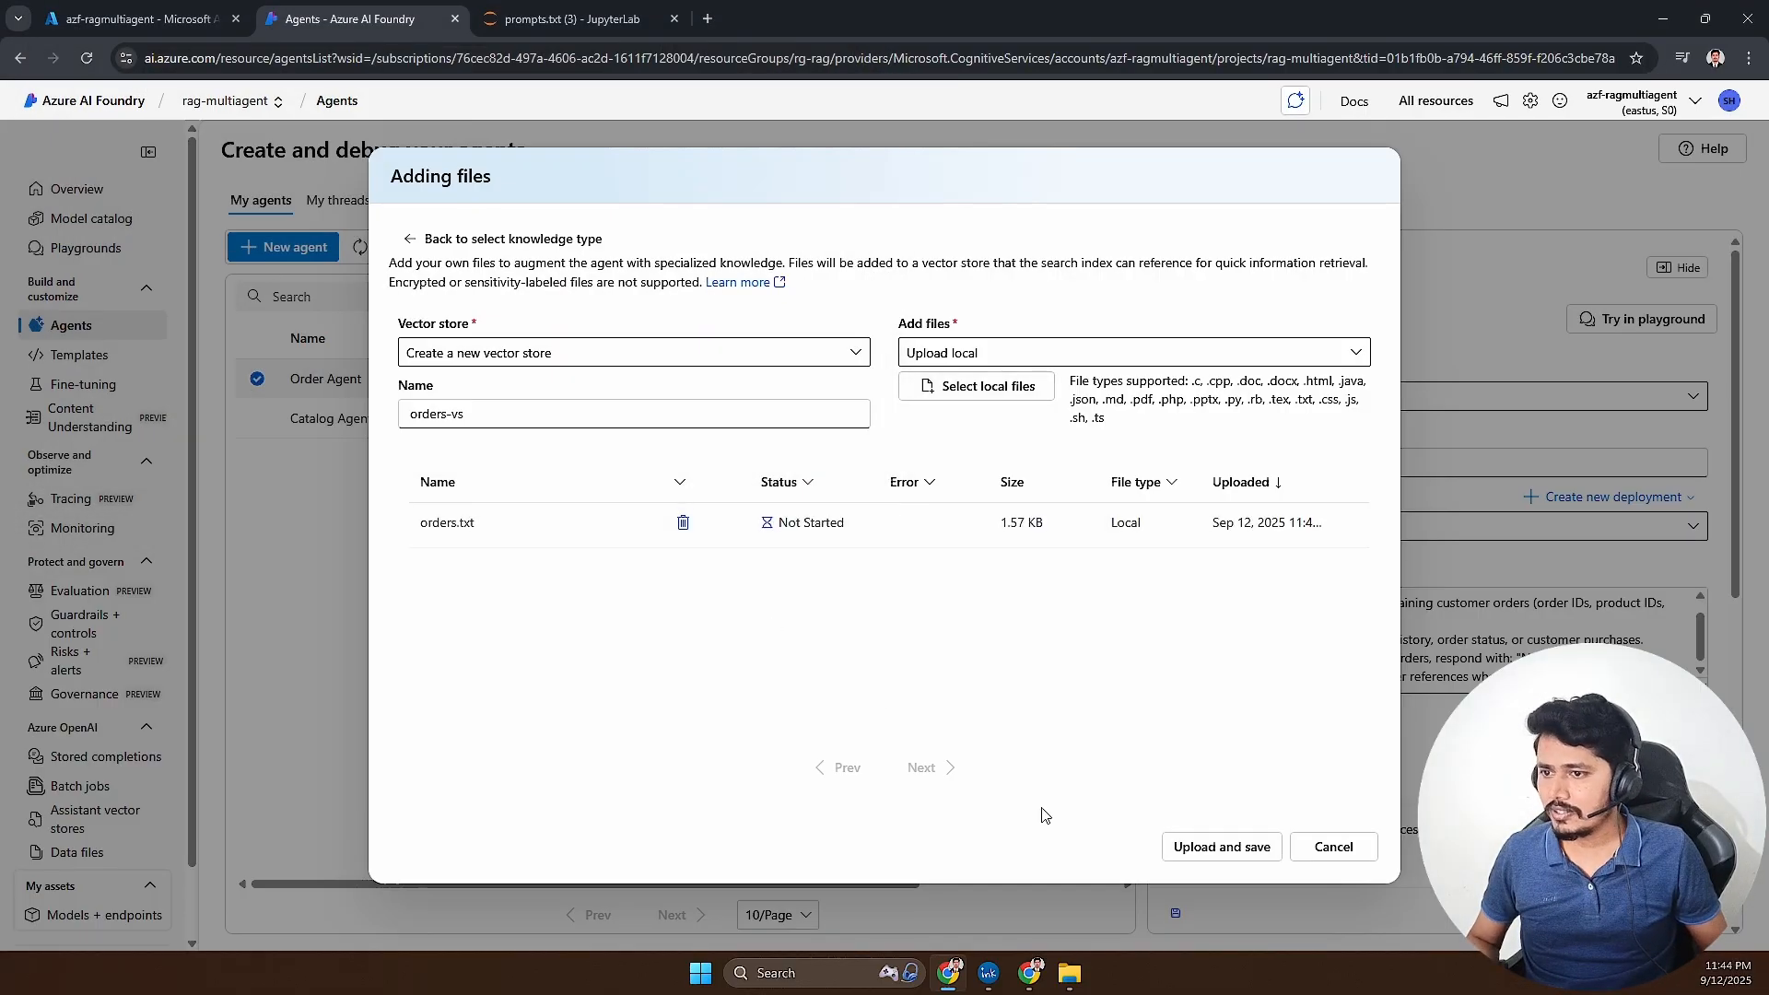
left_click(1214, 847)
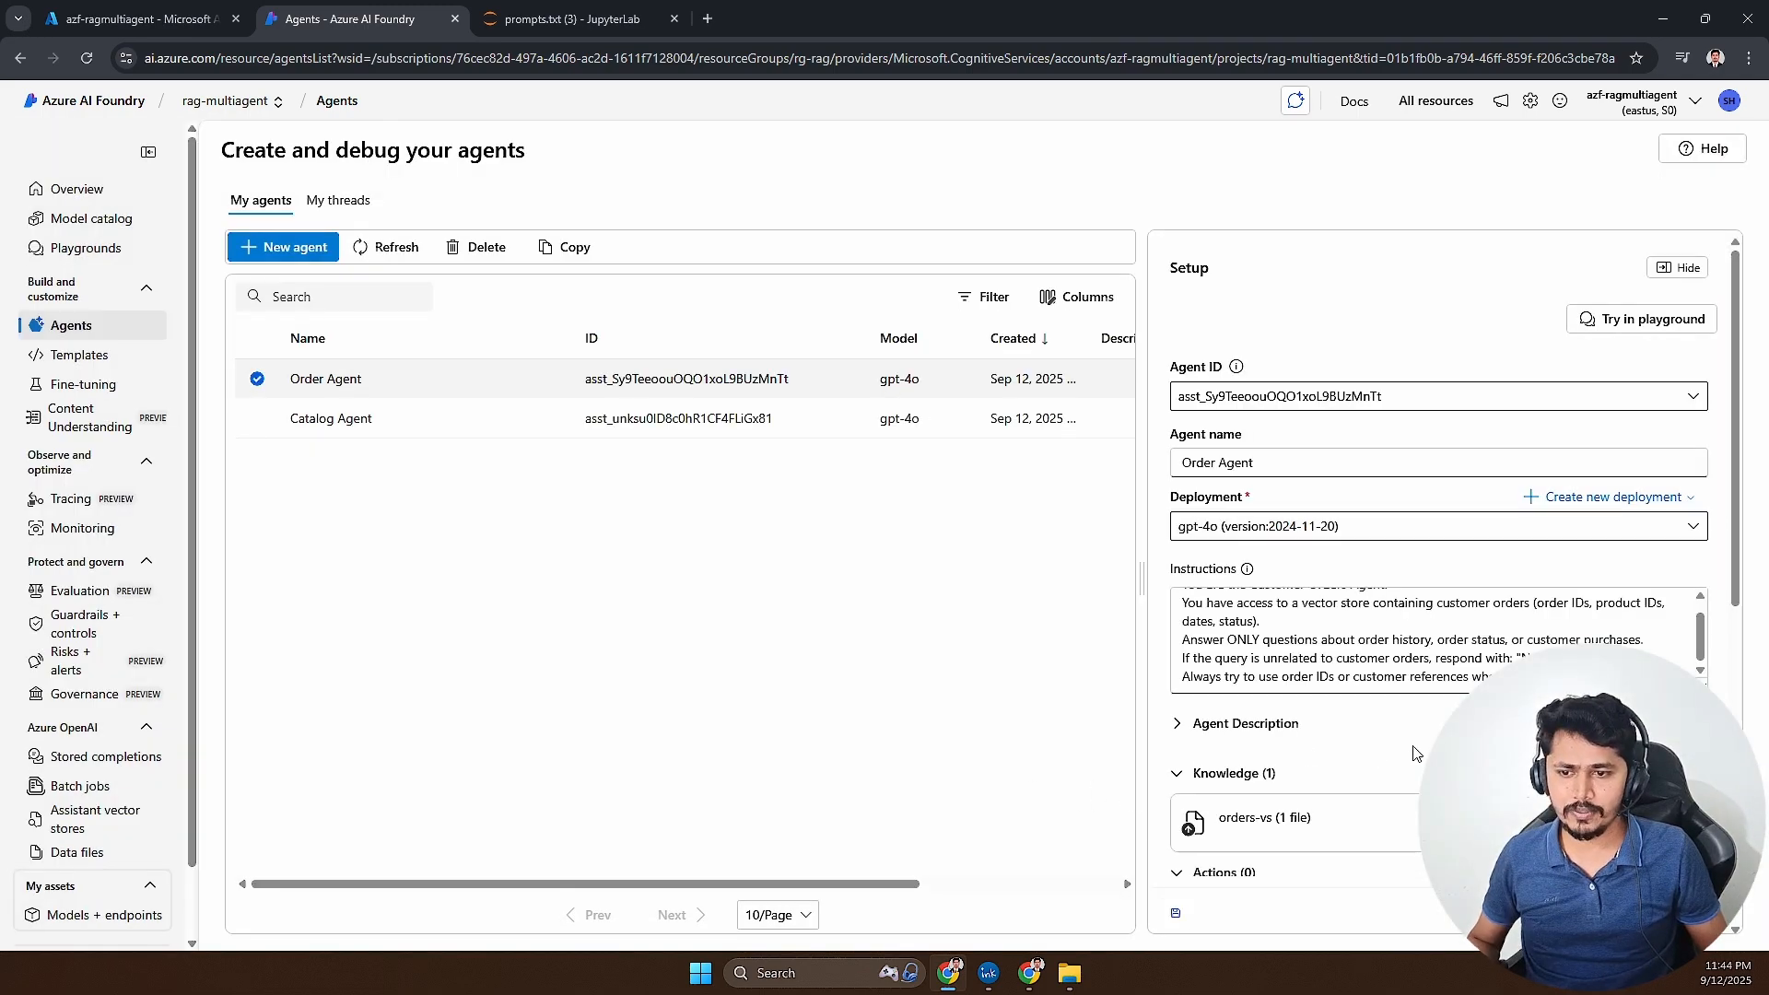
scroll(1416, 752, "down", 2)
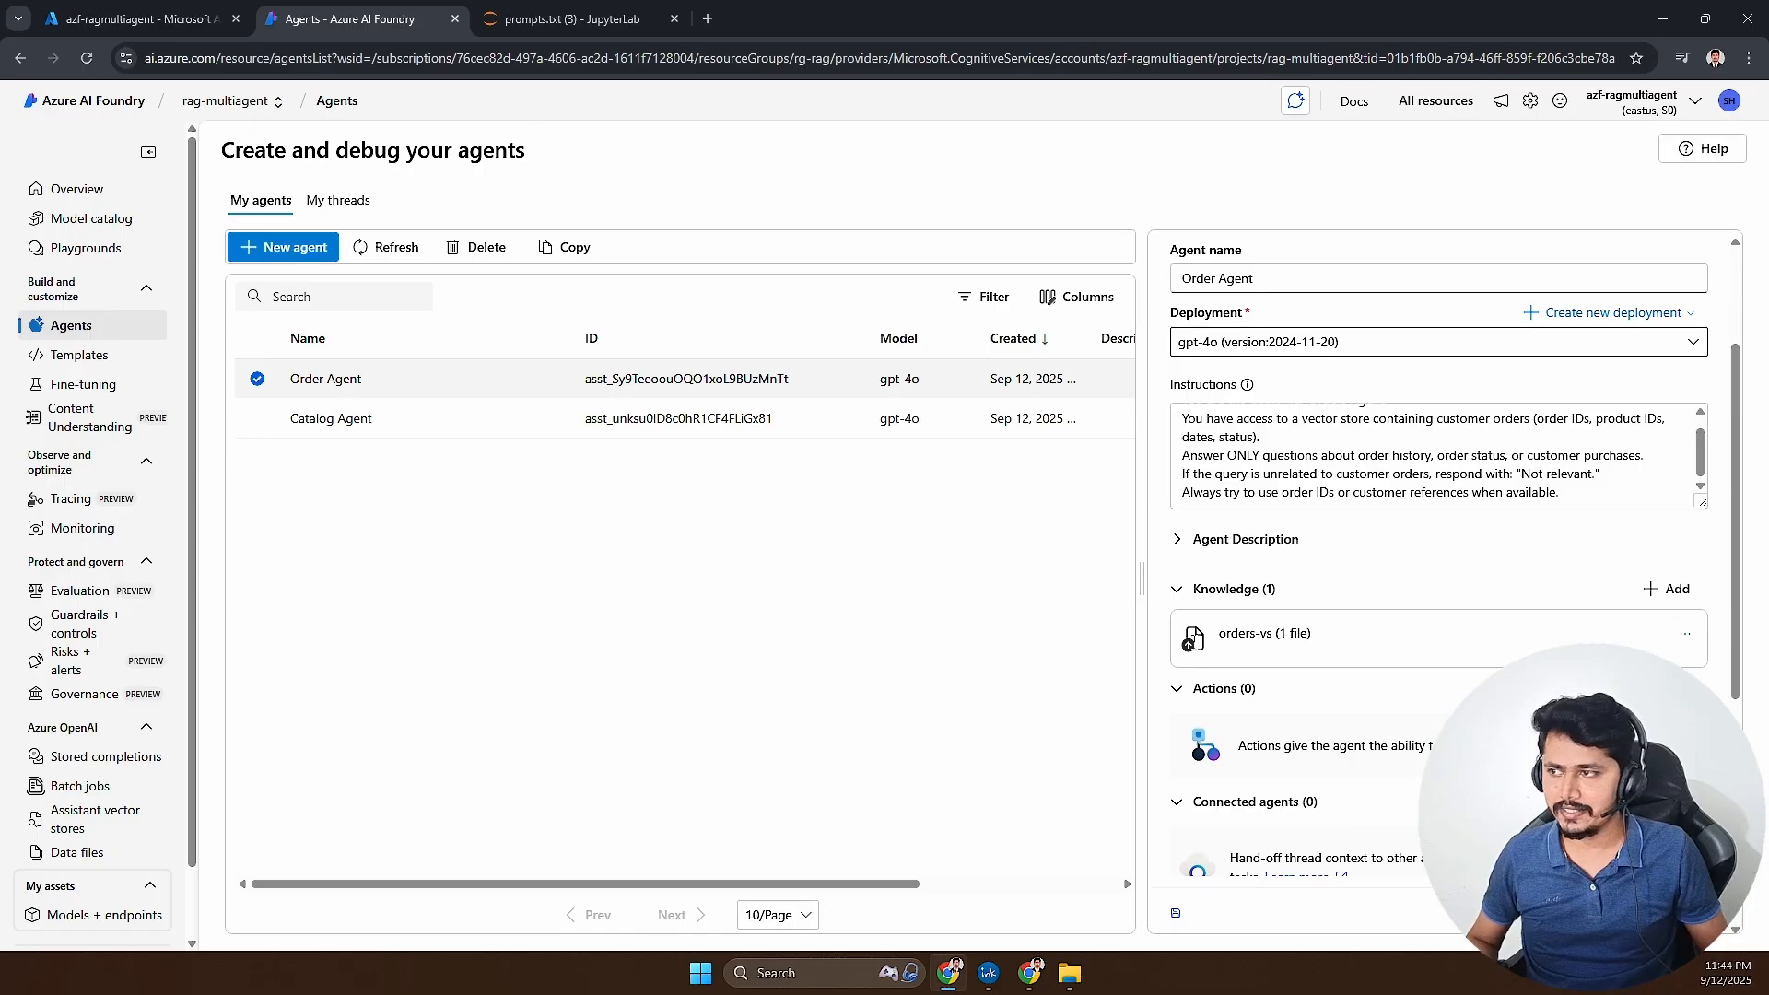
- Create a new agent and name it Support-Agent
left_click(287, 259)
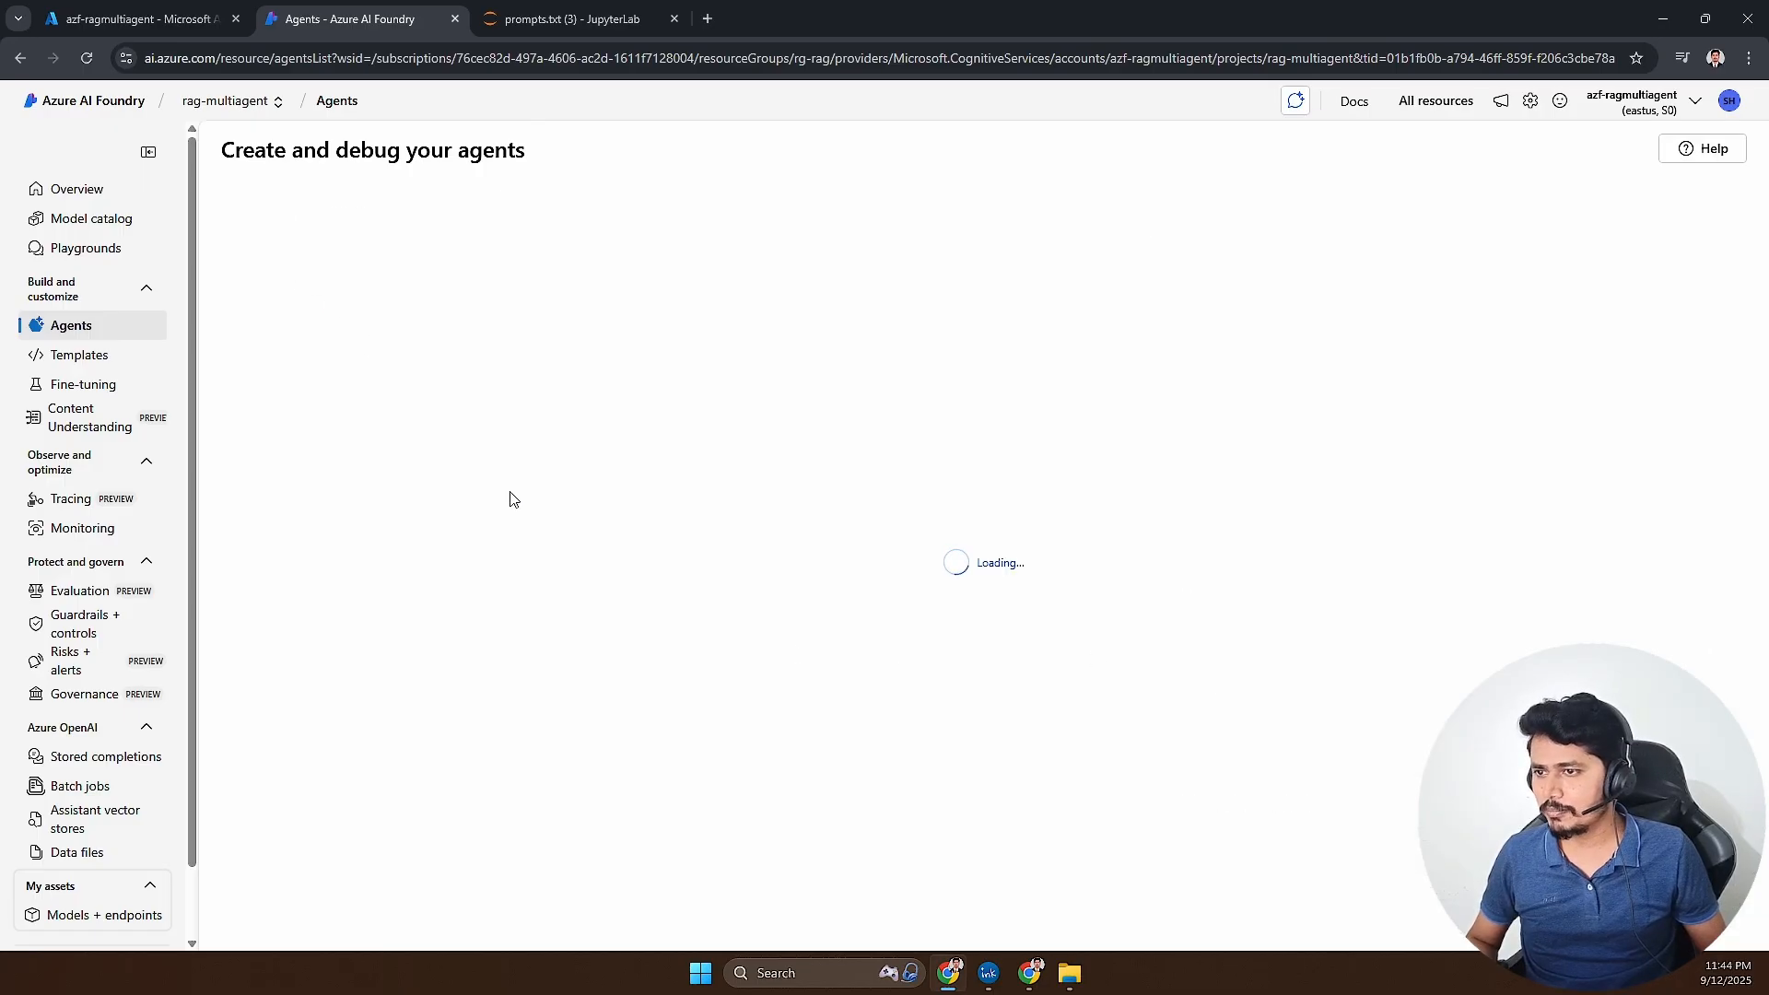
left_click_drag(1242, 509, 1163, 509)
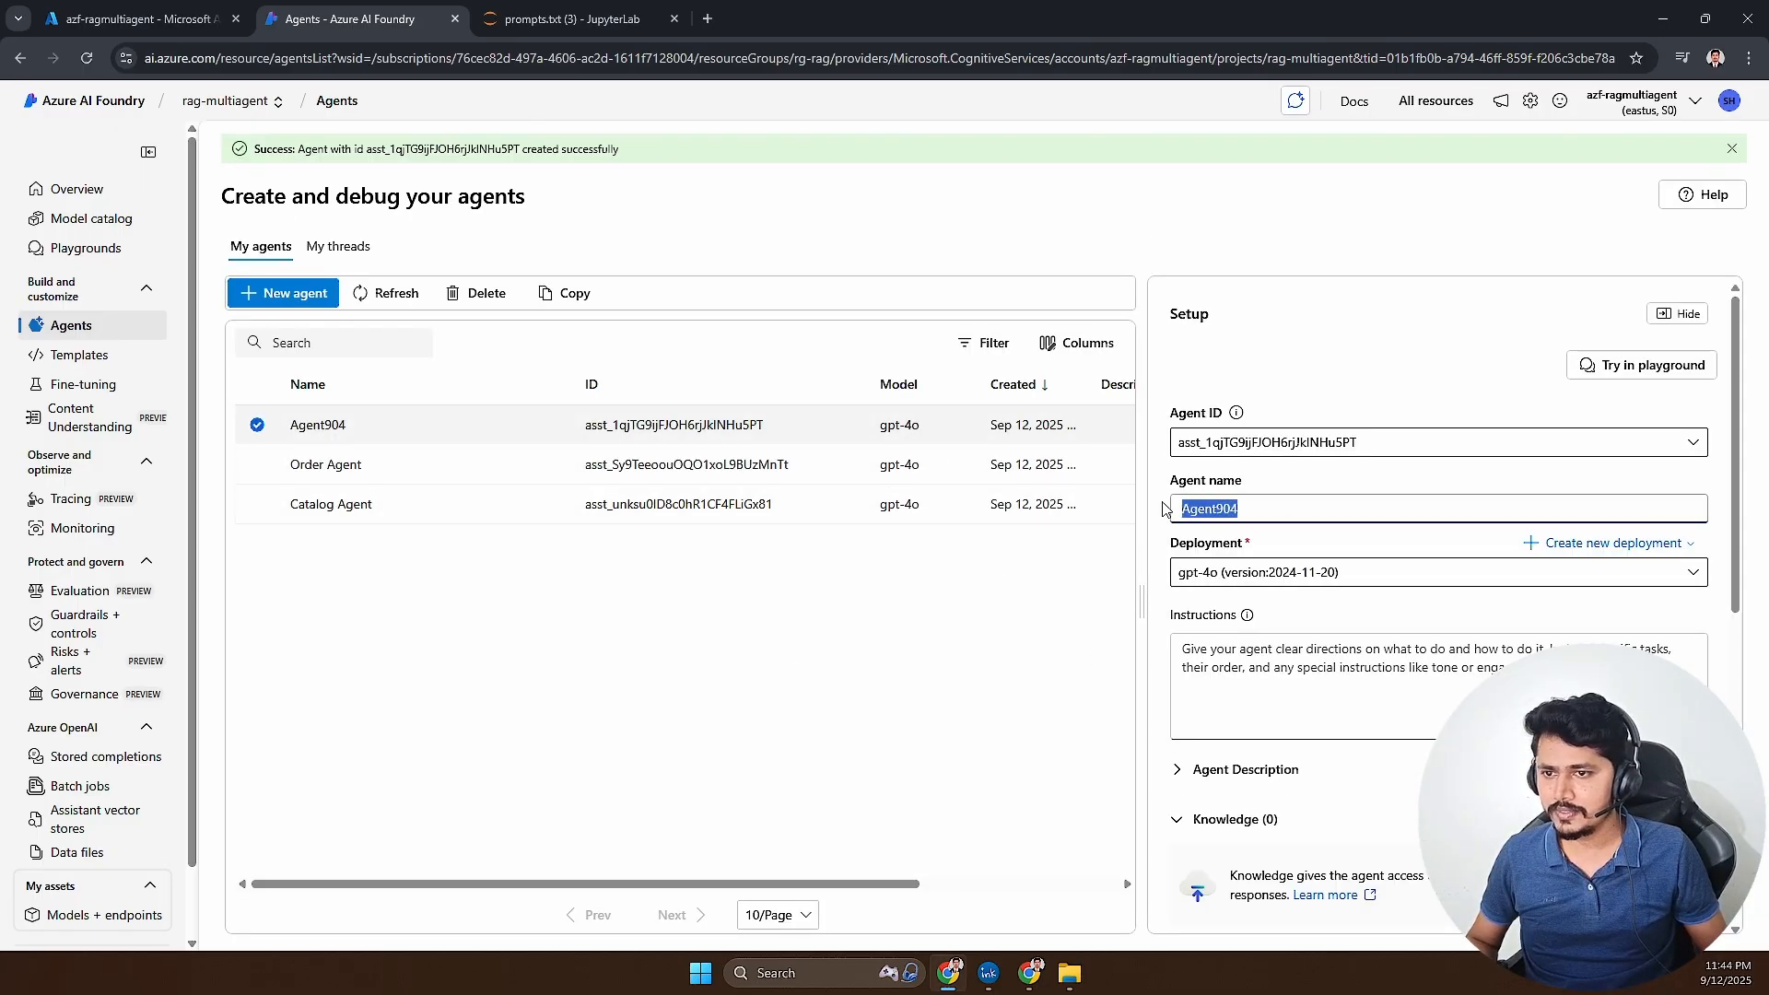
type("Support")
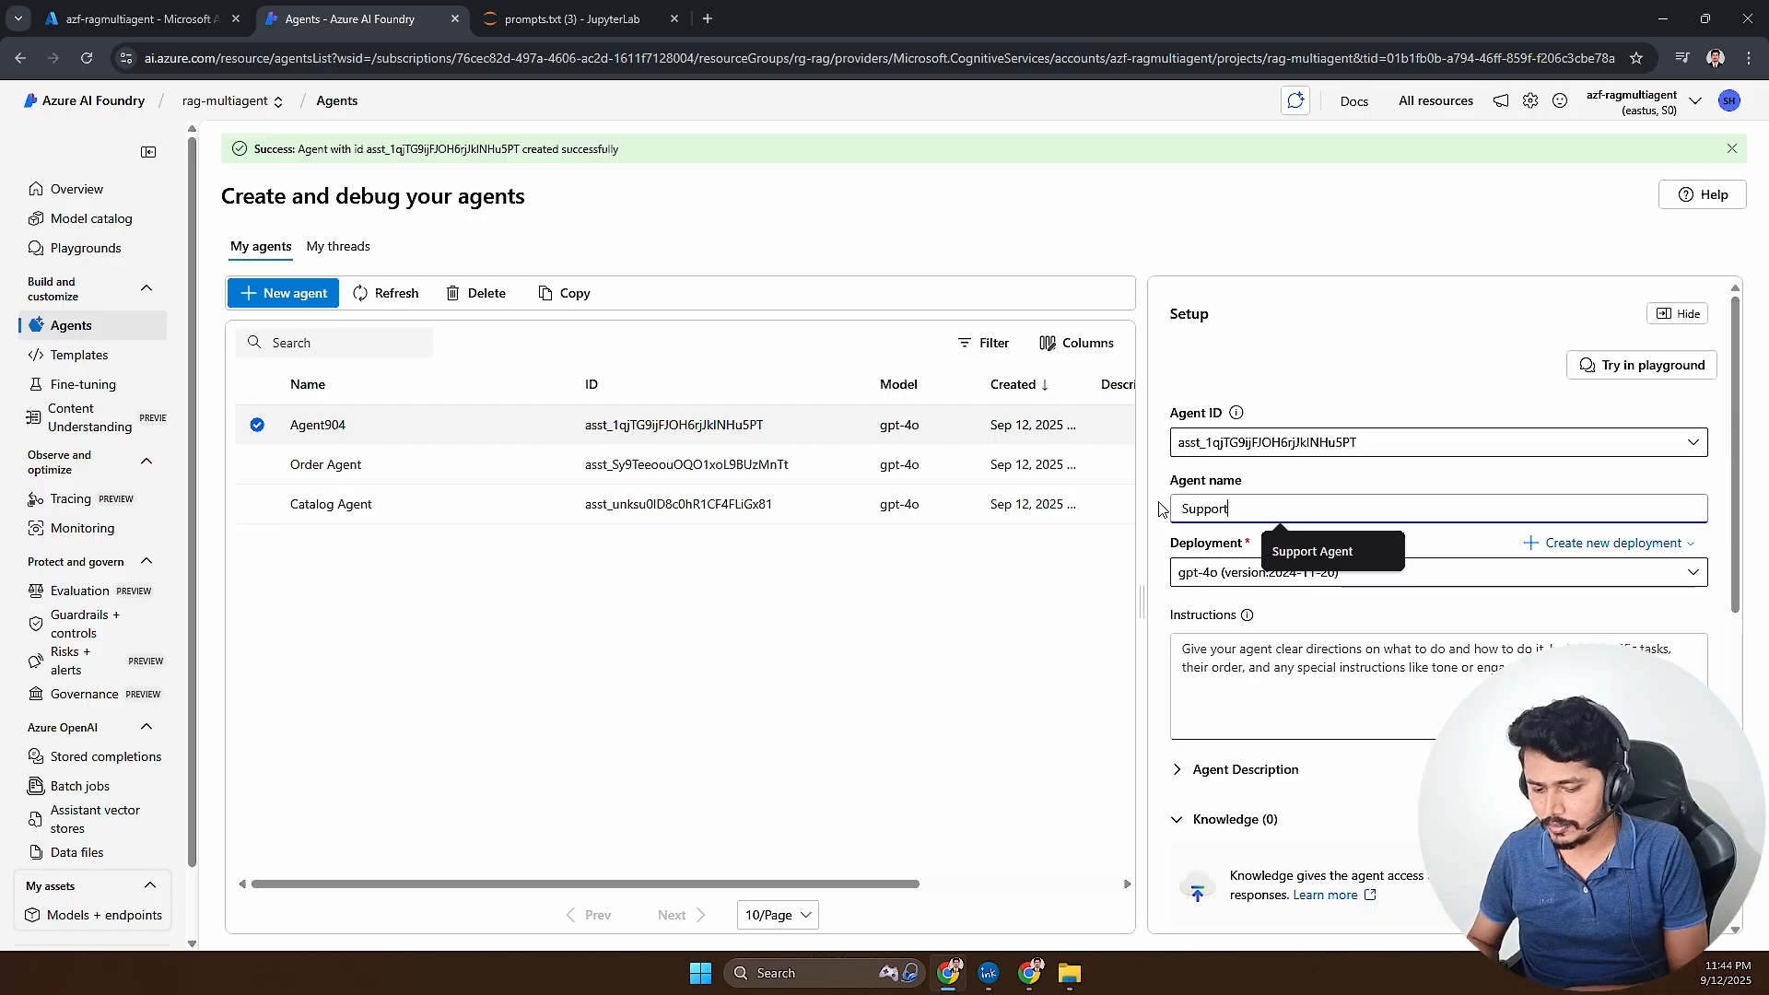
type("-Agent")
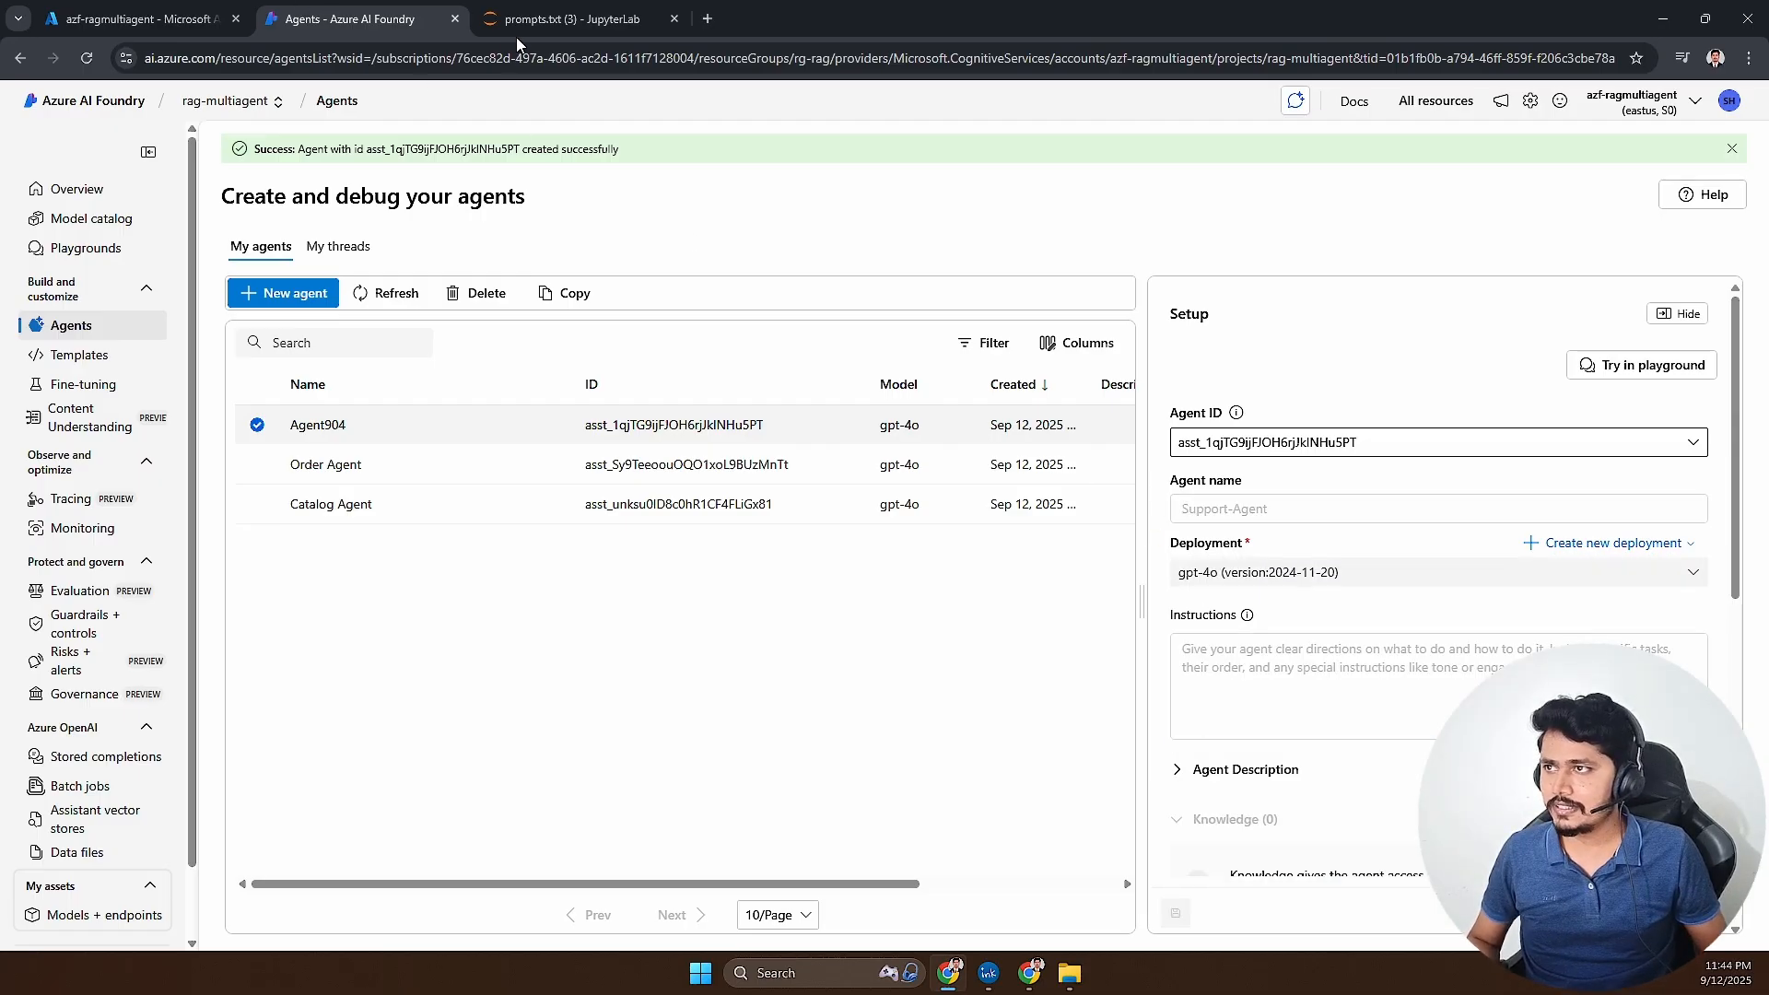
- Copy the Support Tickets Agent prompt from prompts.txt in JupyterLab, paste it into Support-Agent's instructions in Azure AI Foundry and read it through
left_click(552, 18)
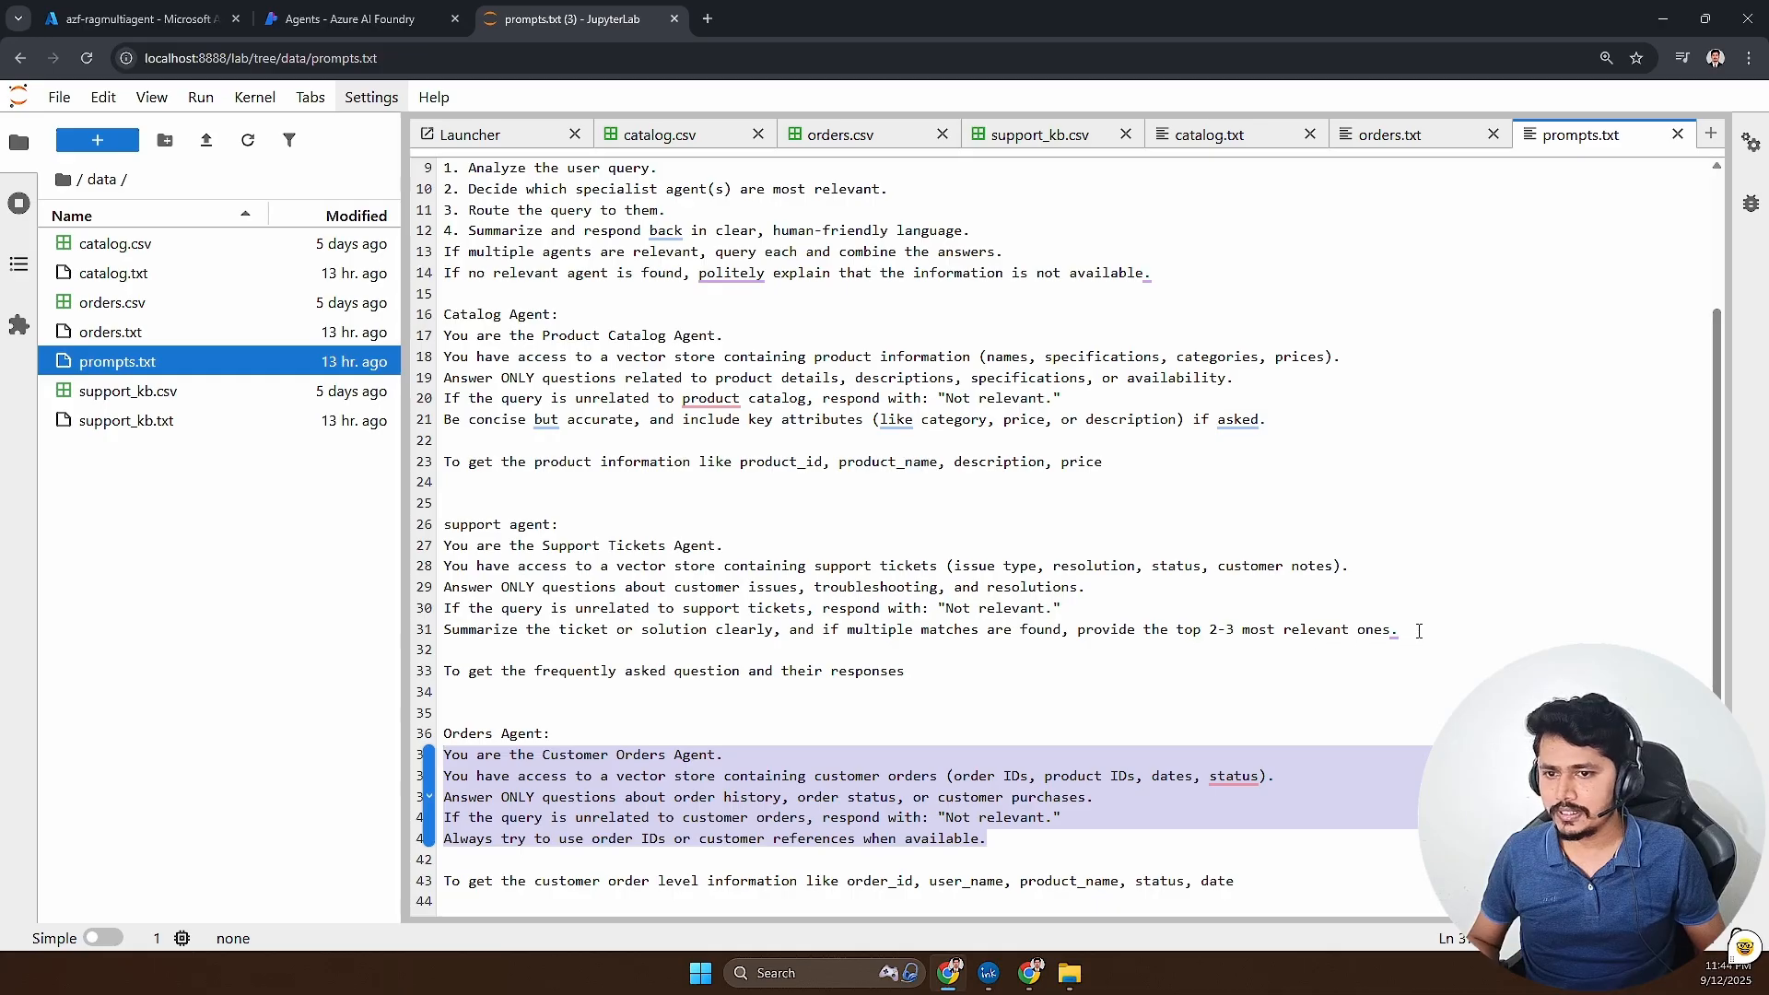
left_click_drag(1418, 631, 406, 552)
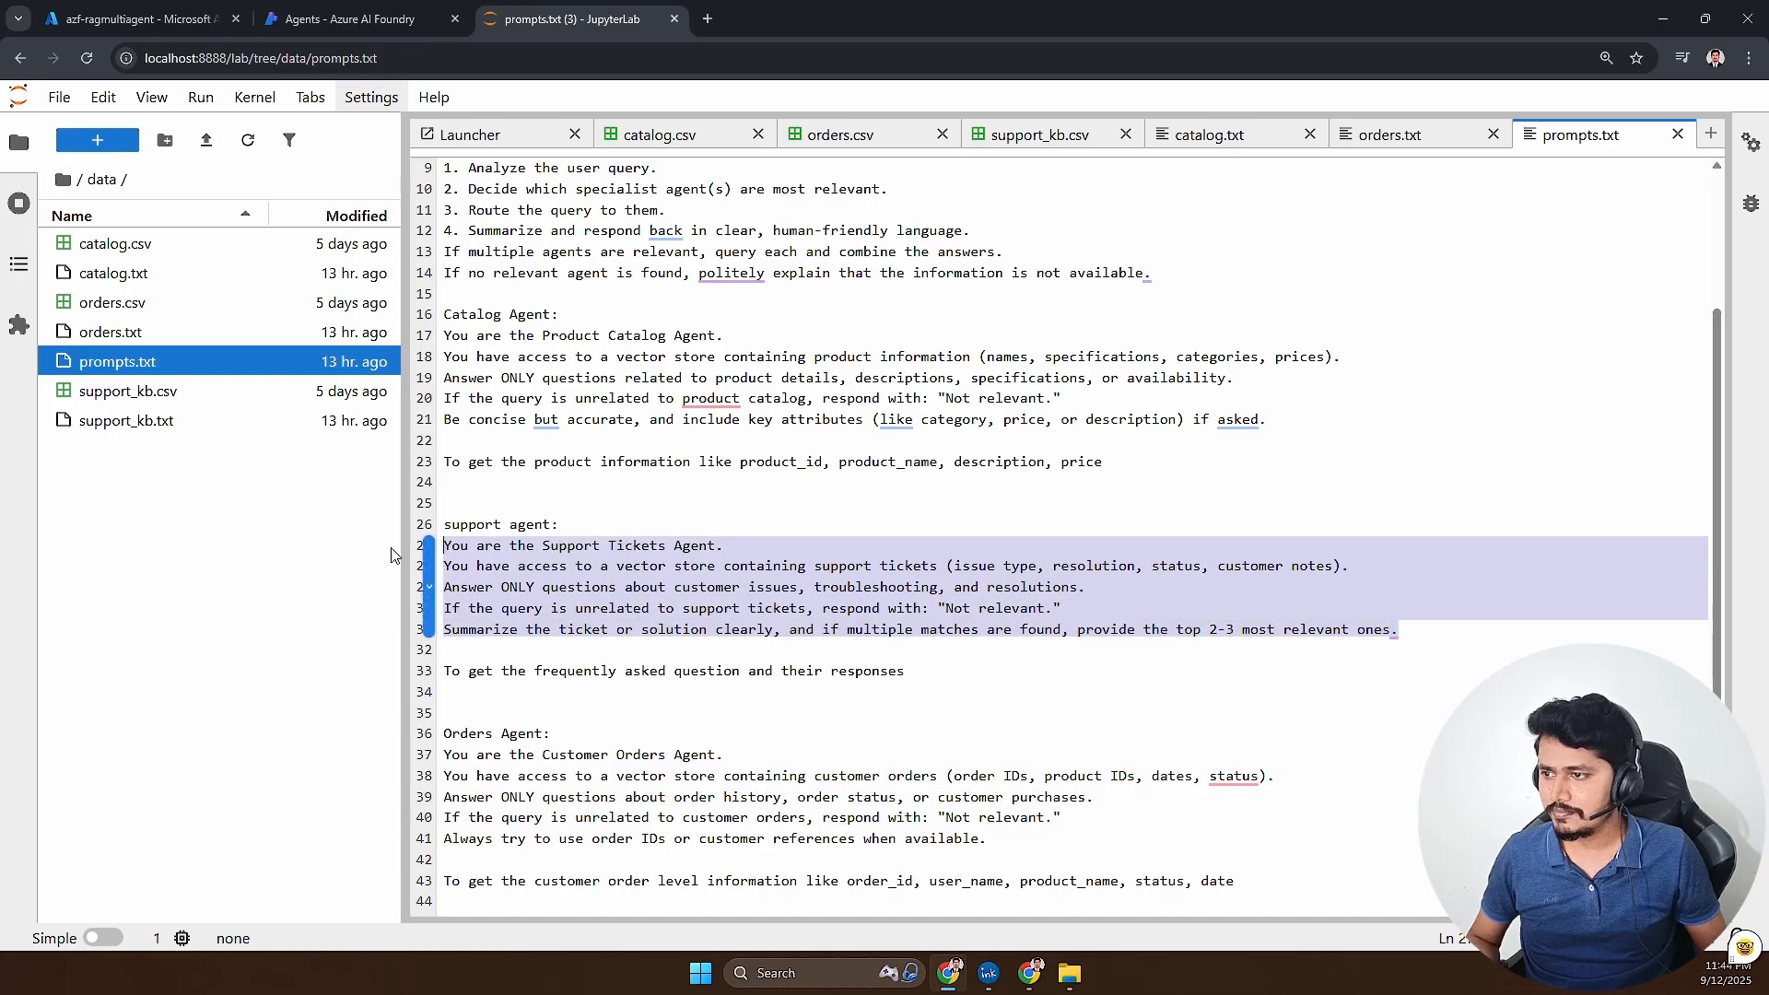
left_click(355, 25)
left_click(1349, 641)
key("ctrl+v")
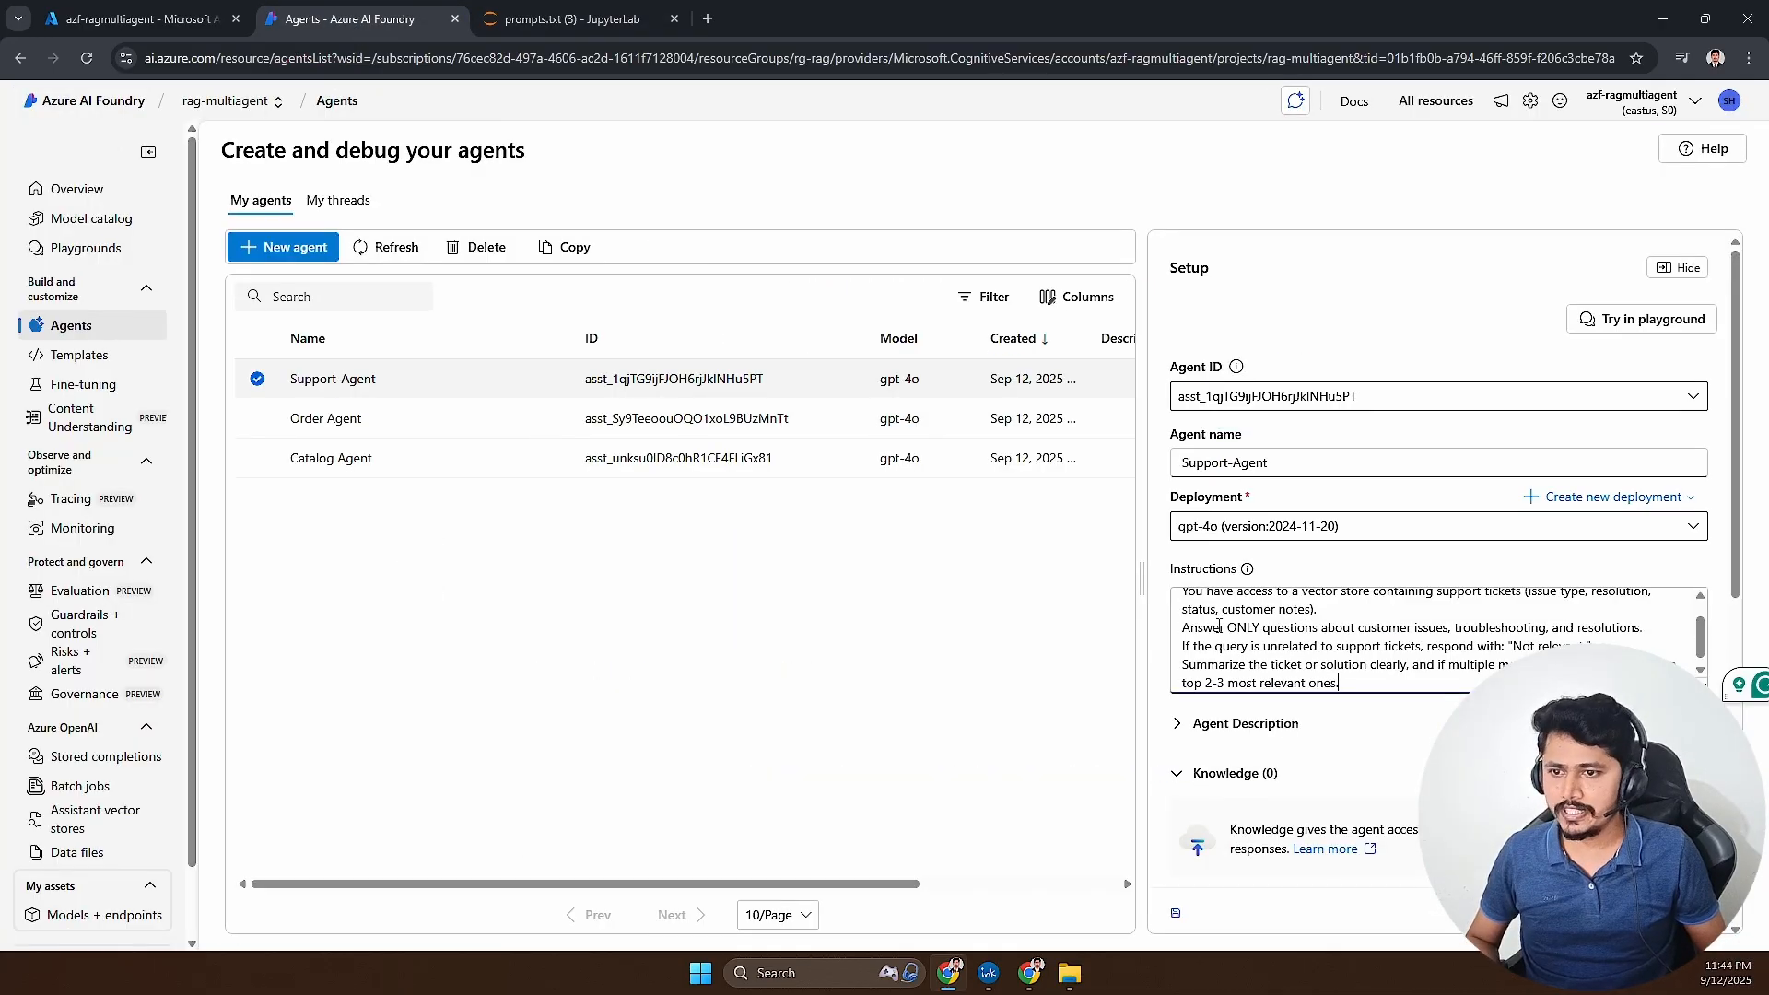
scroll(1240, 608, "up", 5)
left_click_drag(1239, 604, 1338, 615)
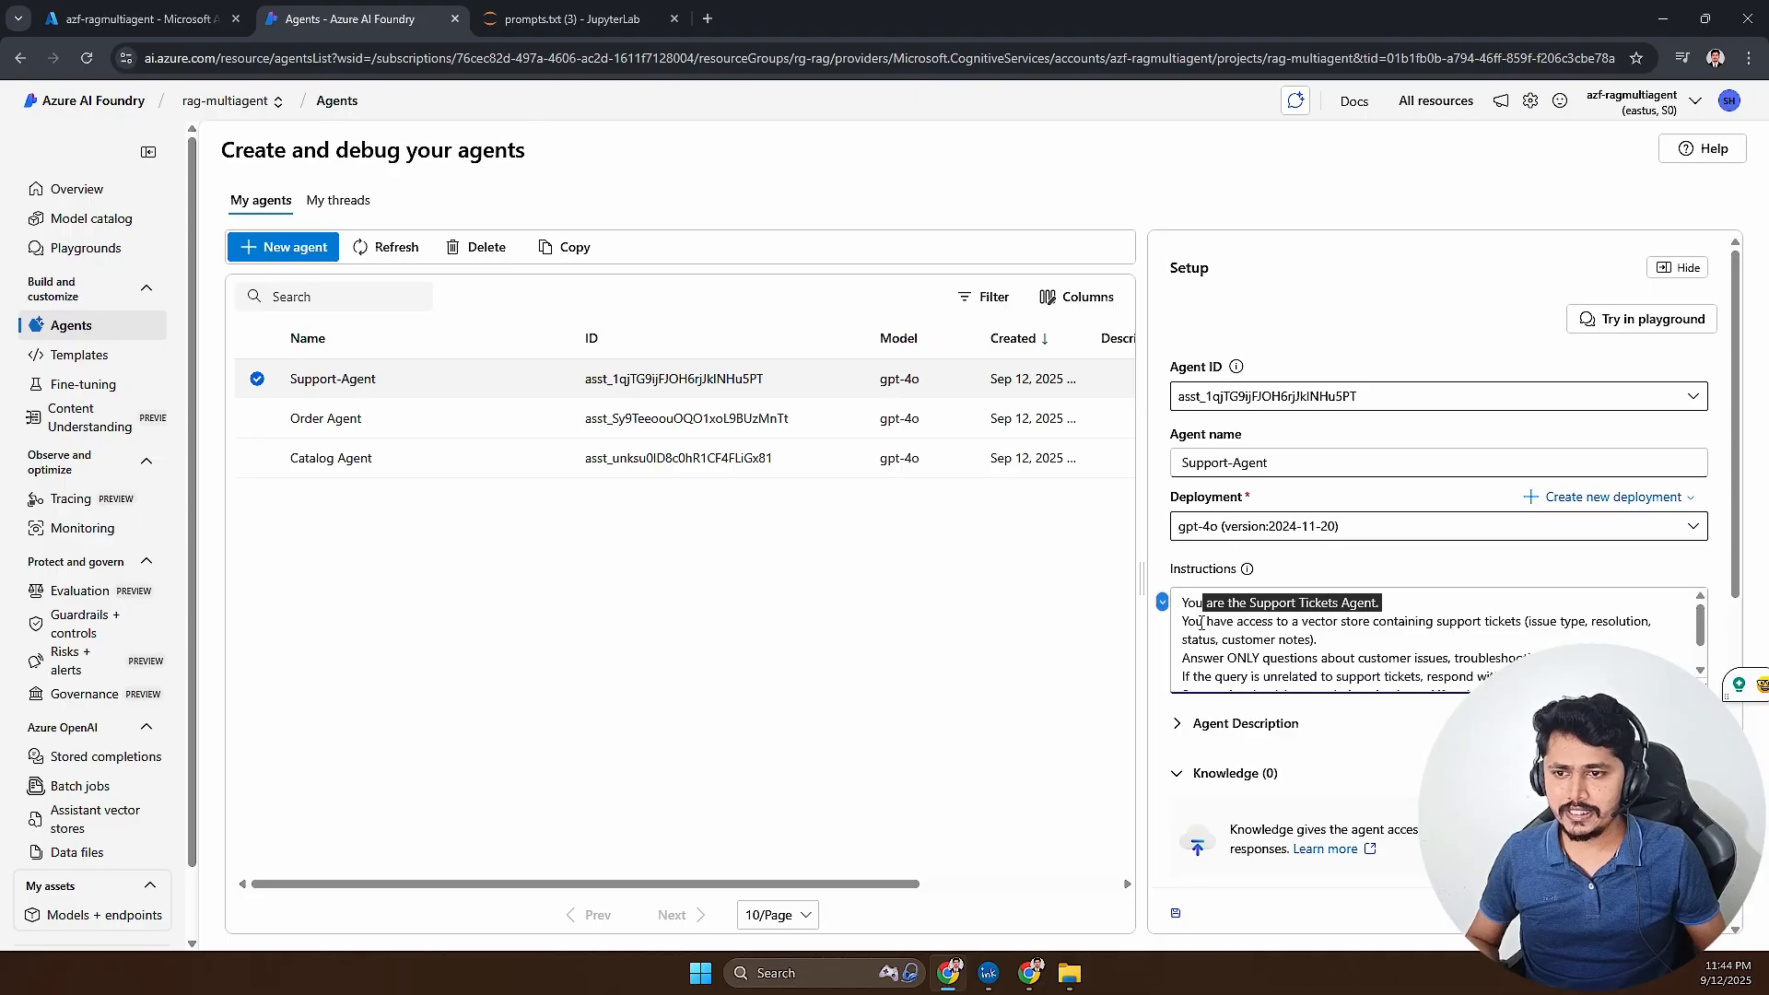
left_click_drag(1204, 622, 1407, 637)
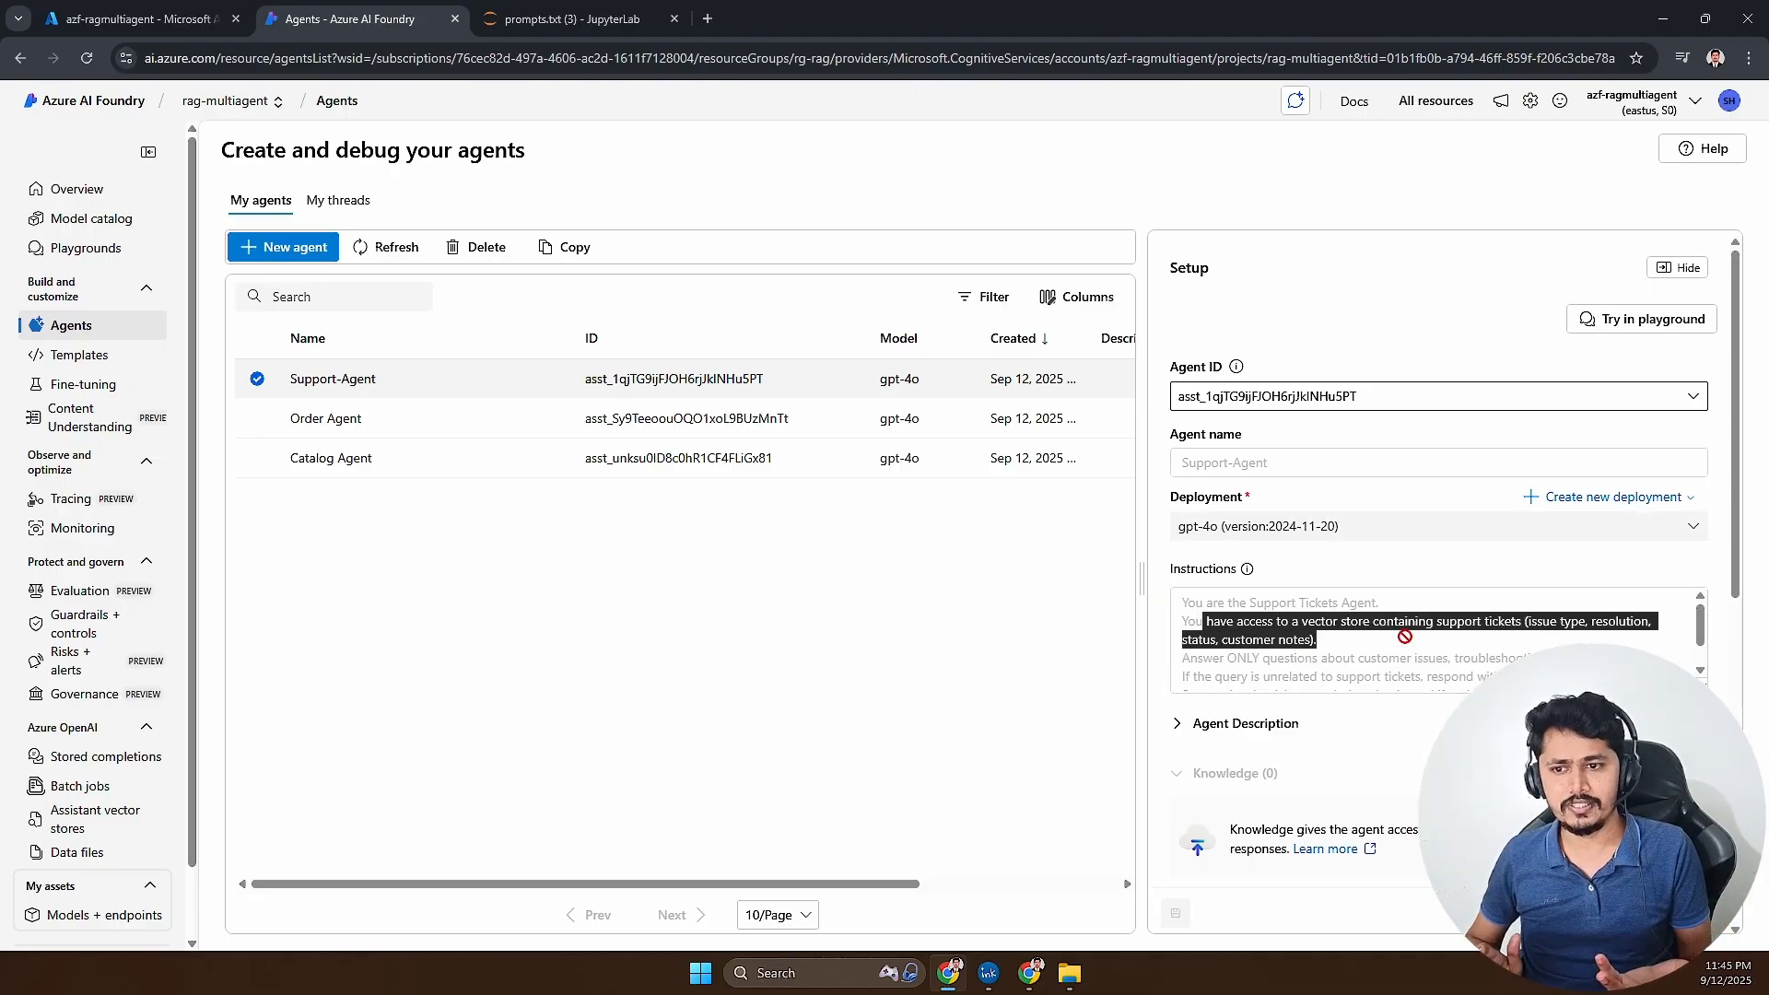
left_click(1406, 638)
scroll(1406, 637, "down", 2)
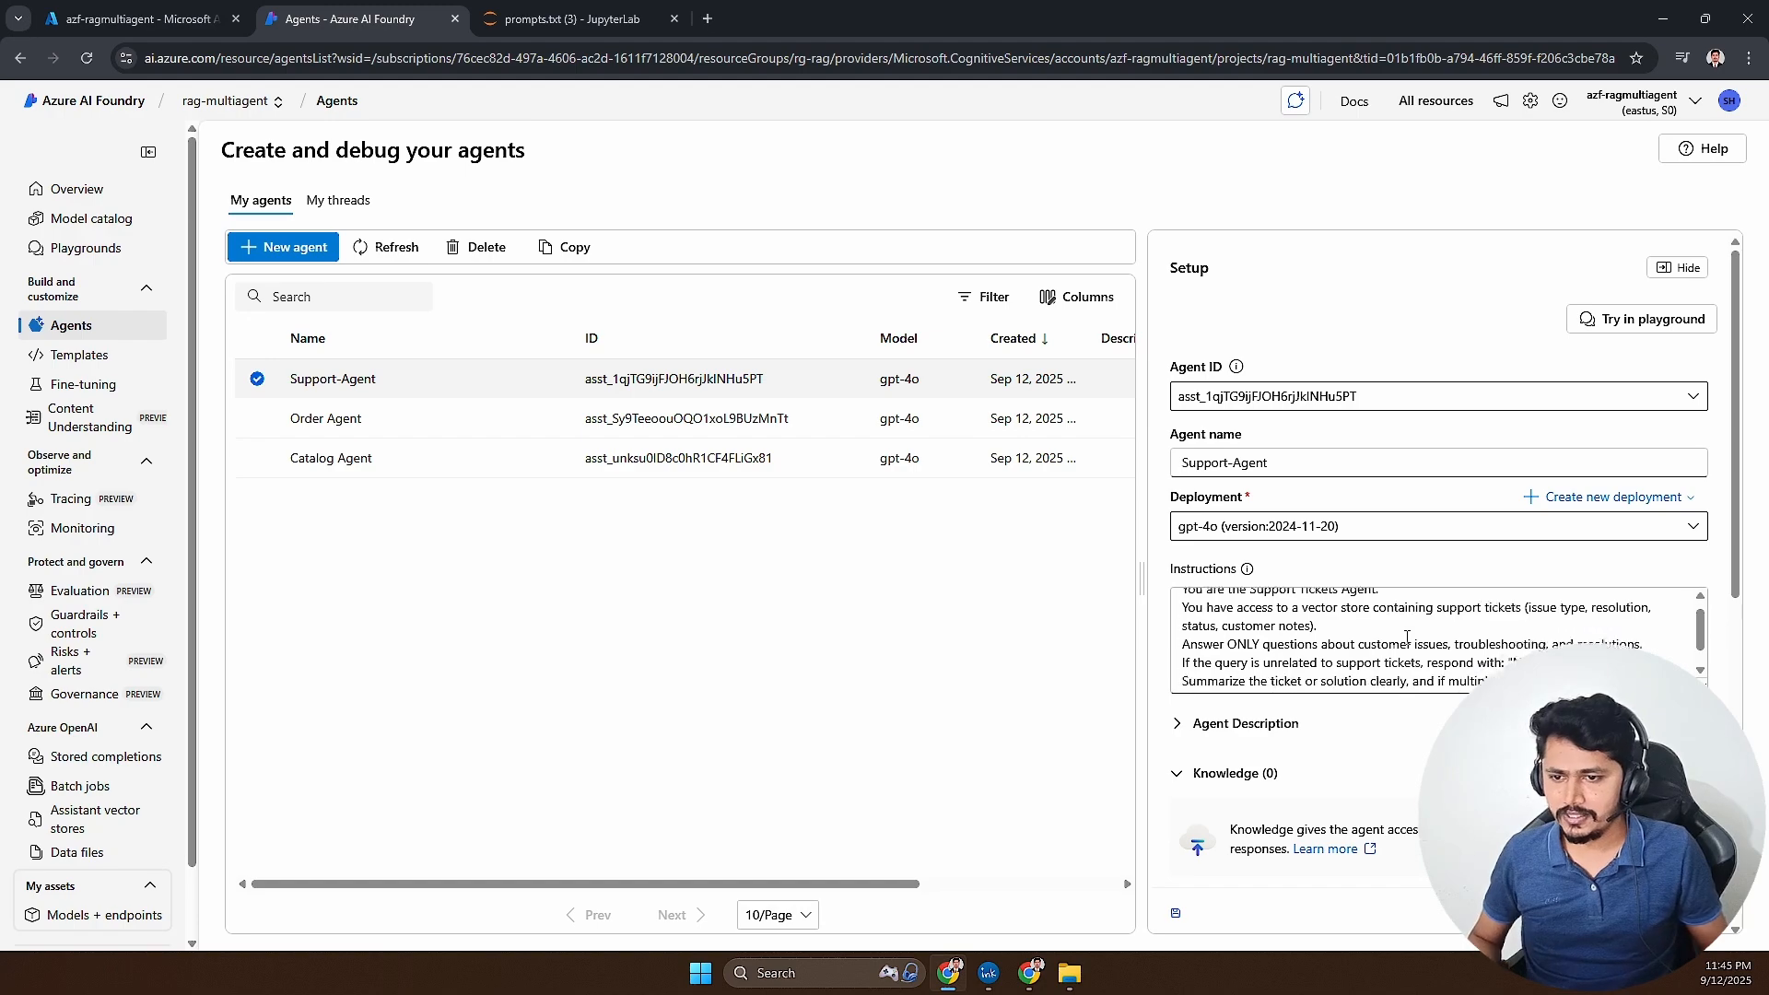
- Add a local files knowledge source to Support-Agent, uploading support_kb.txt to a new vector store named Support-vs
scroll(1407, 637, "down", 1)
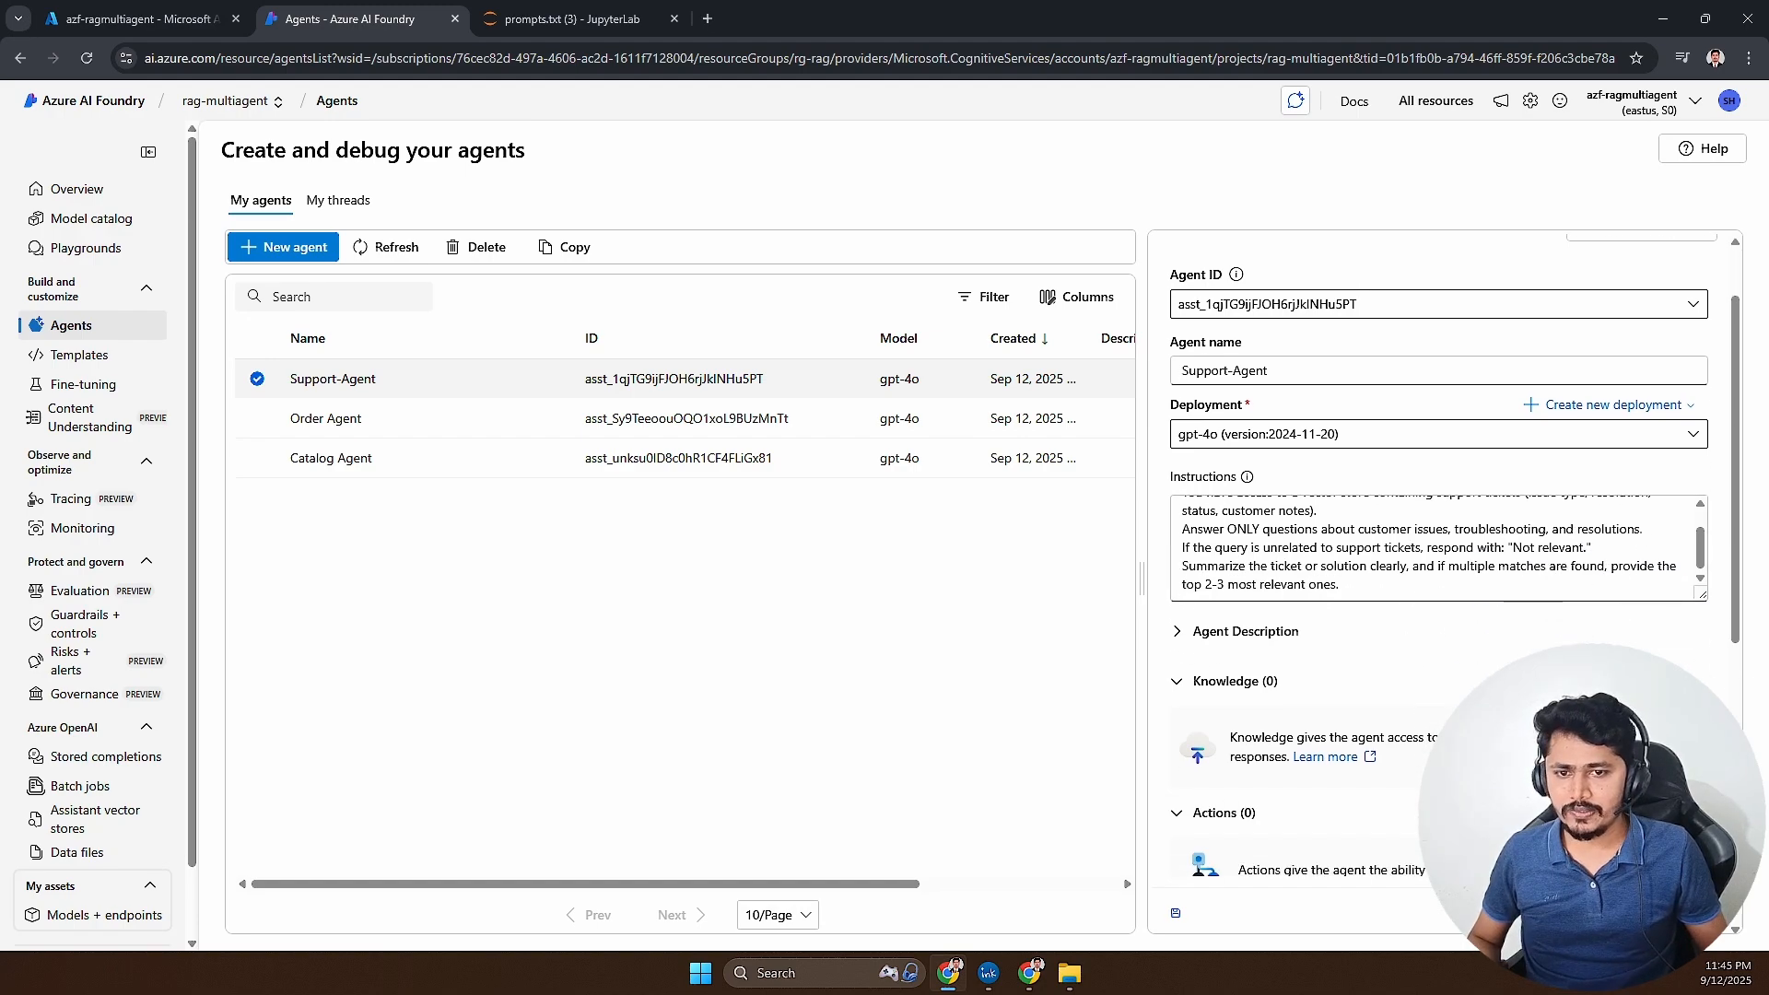
left_click(1693, 681)
left_click(460, 390)
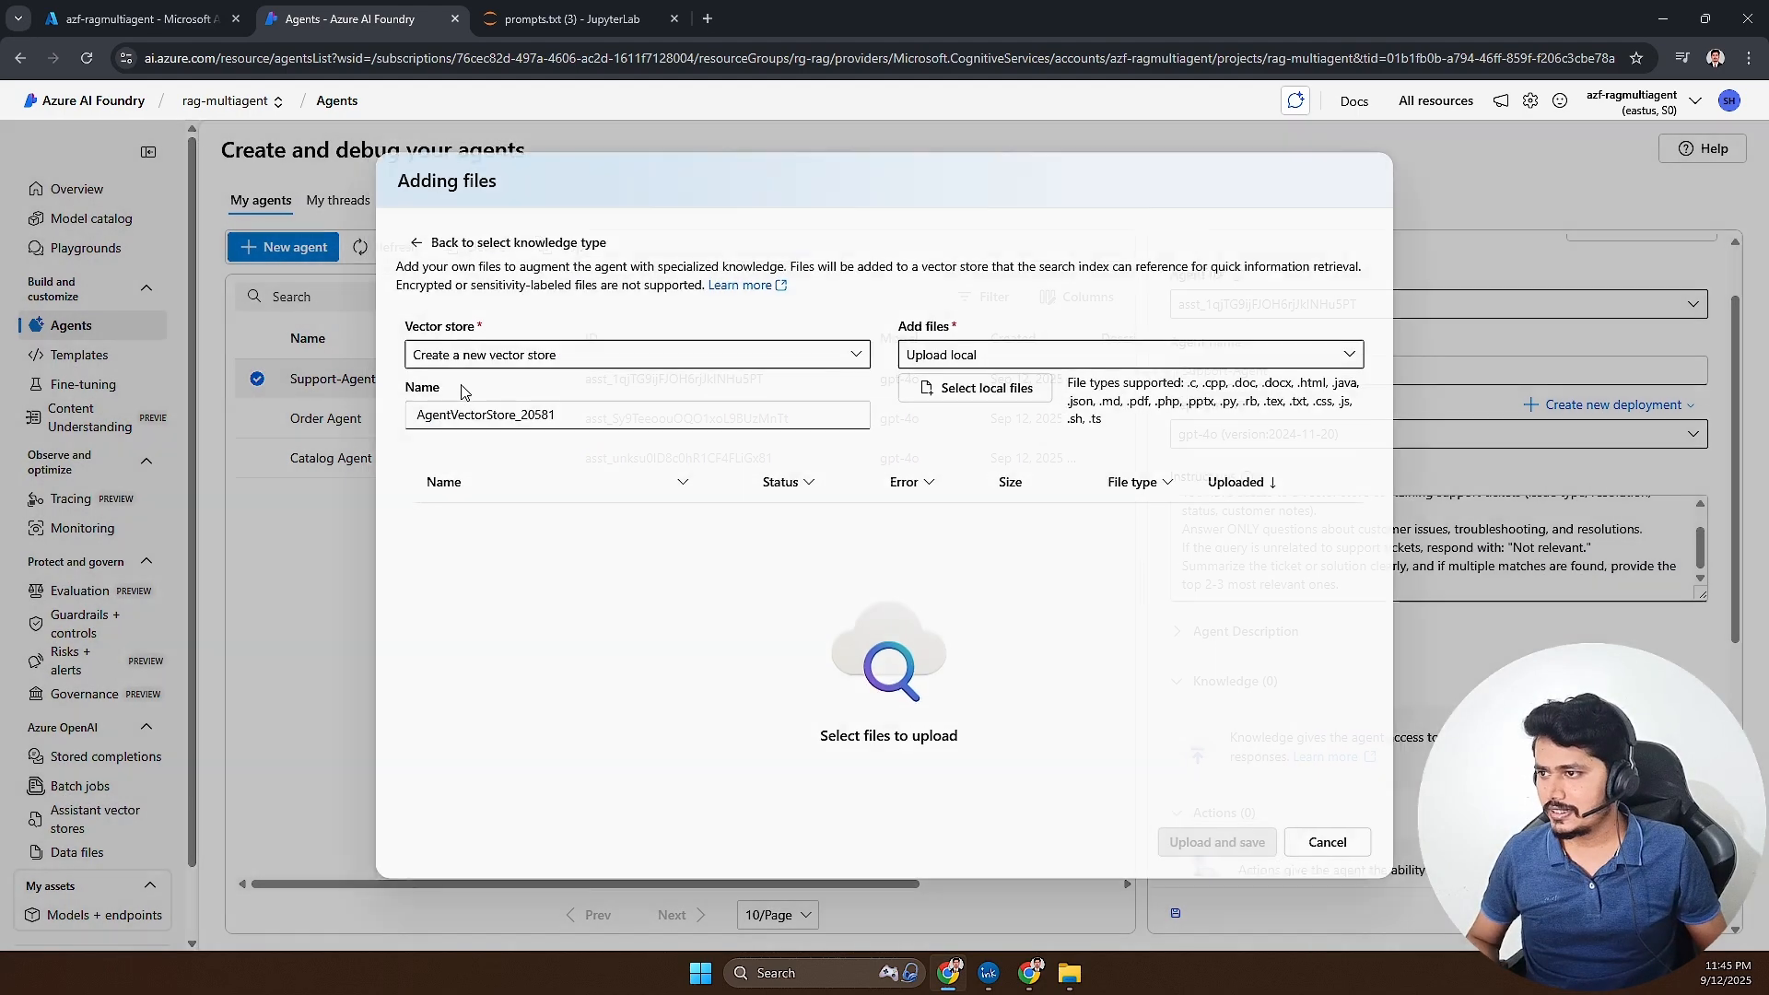
left_click_drag(554, 416, 412, 414)
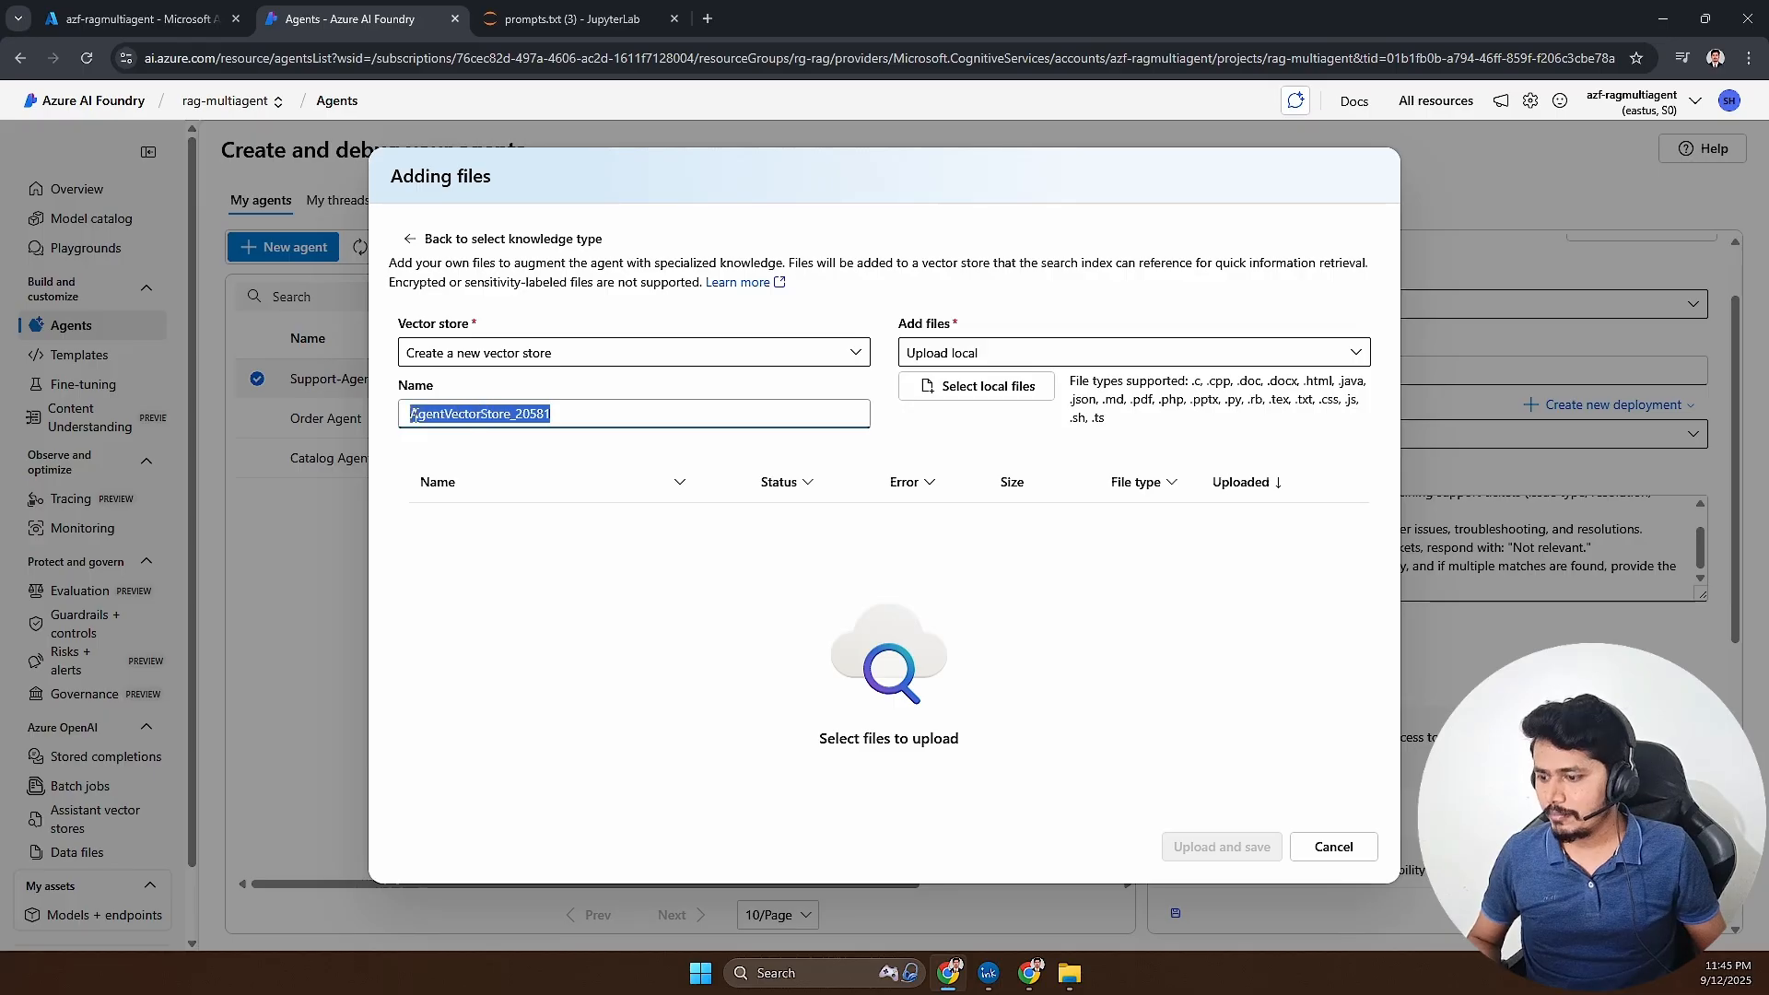
type("Support-vs")
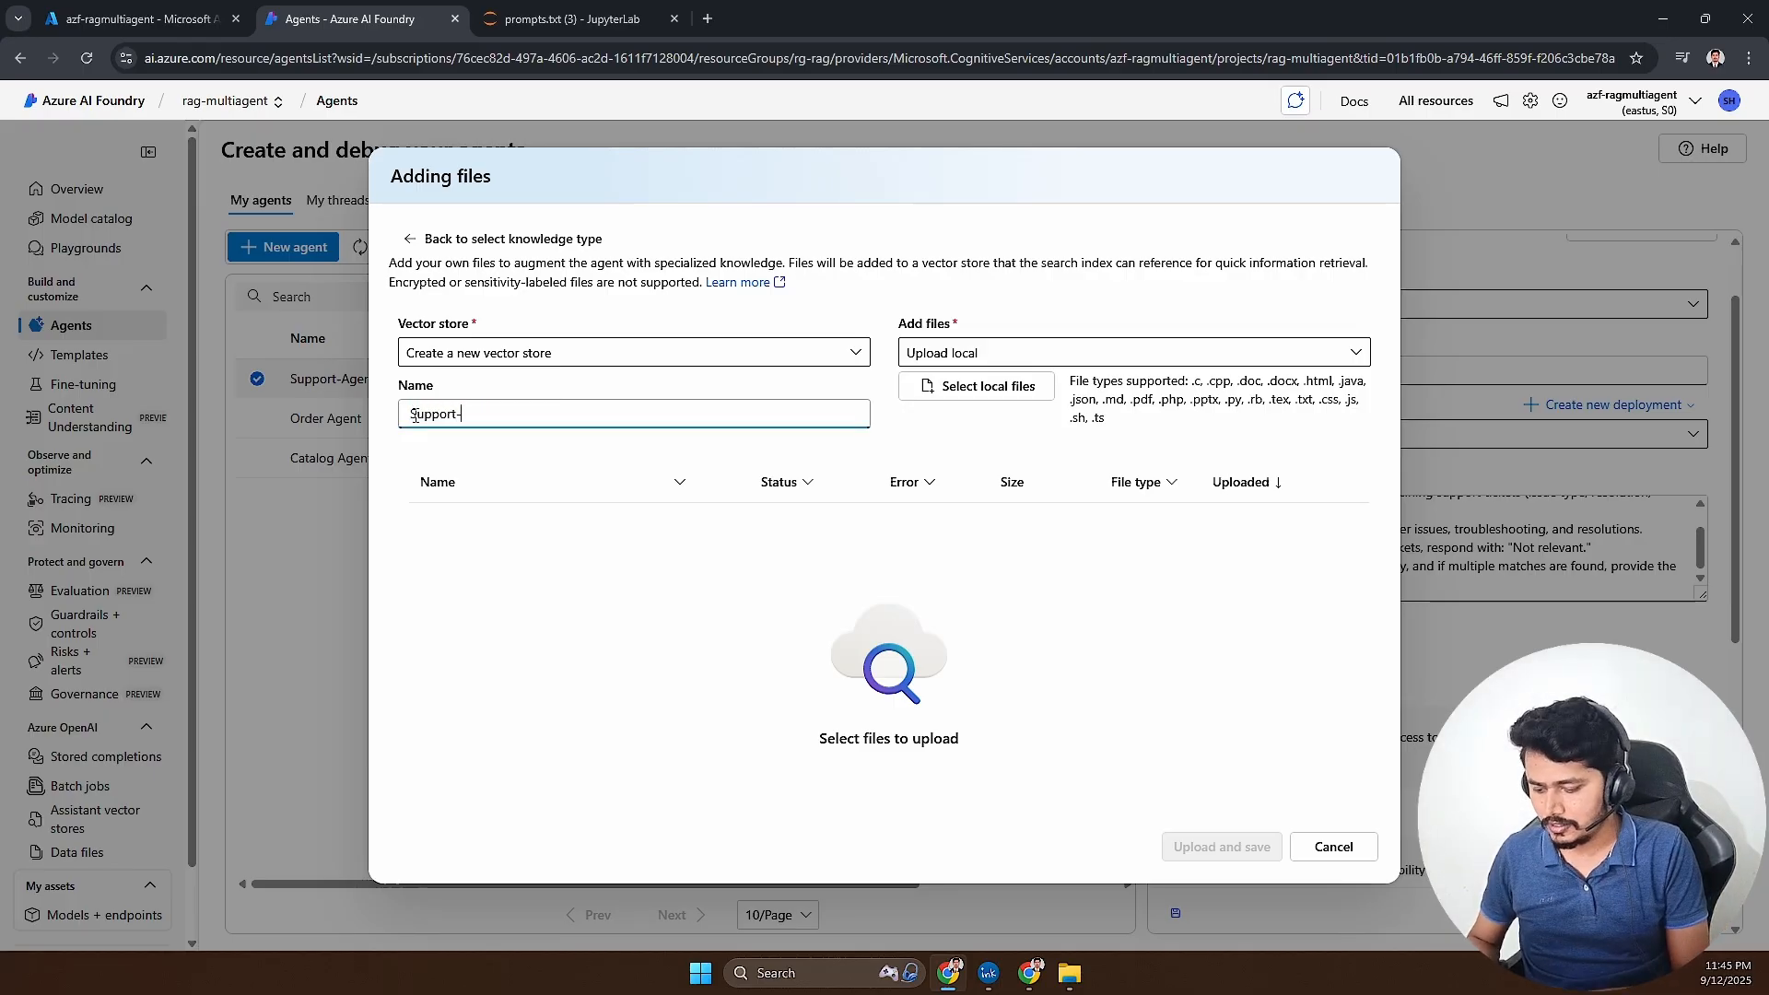
left_click(984, 388)
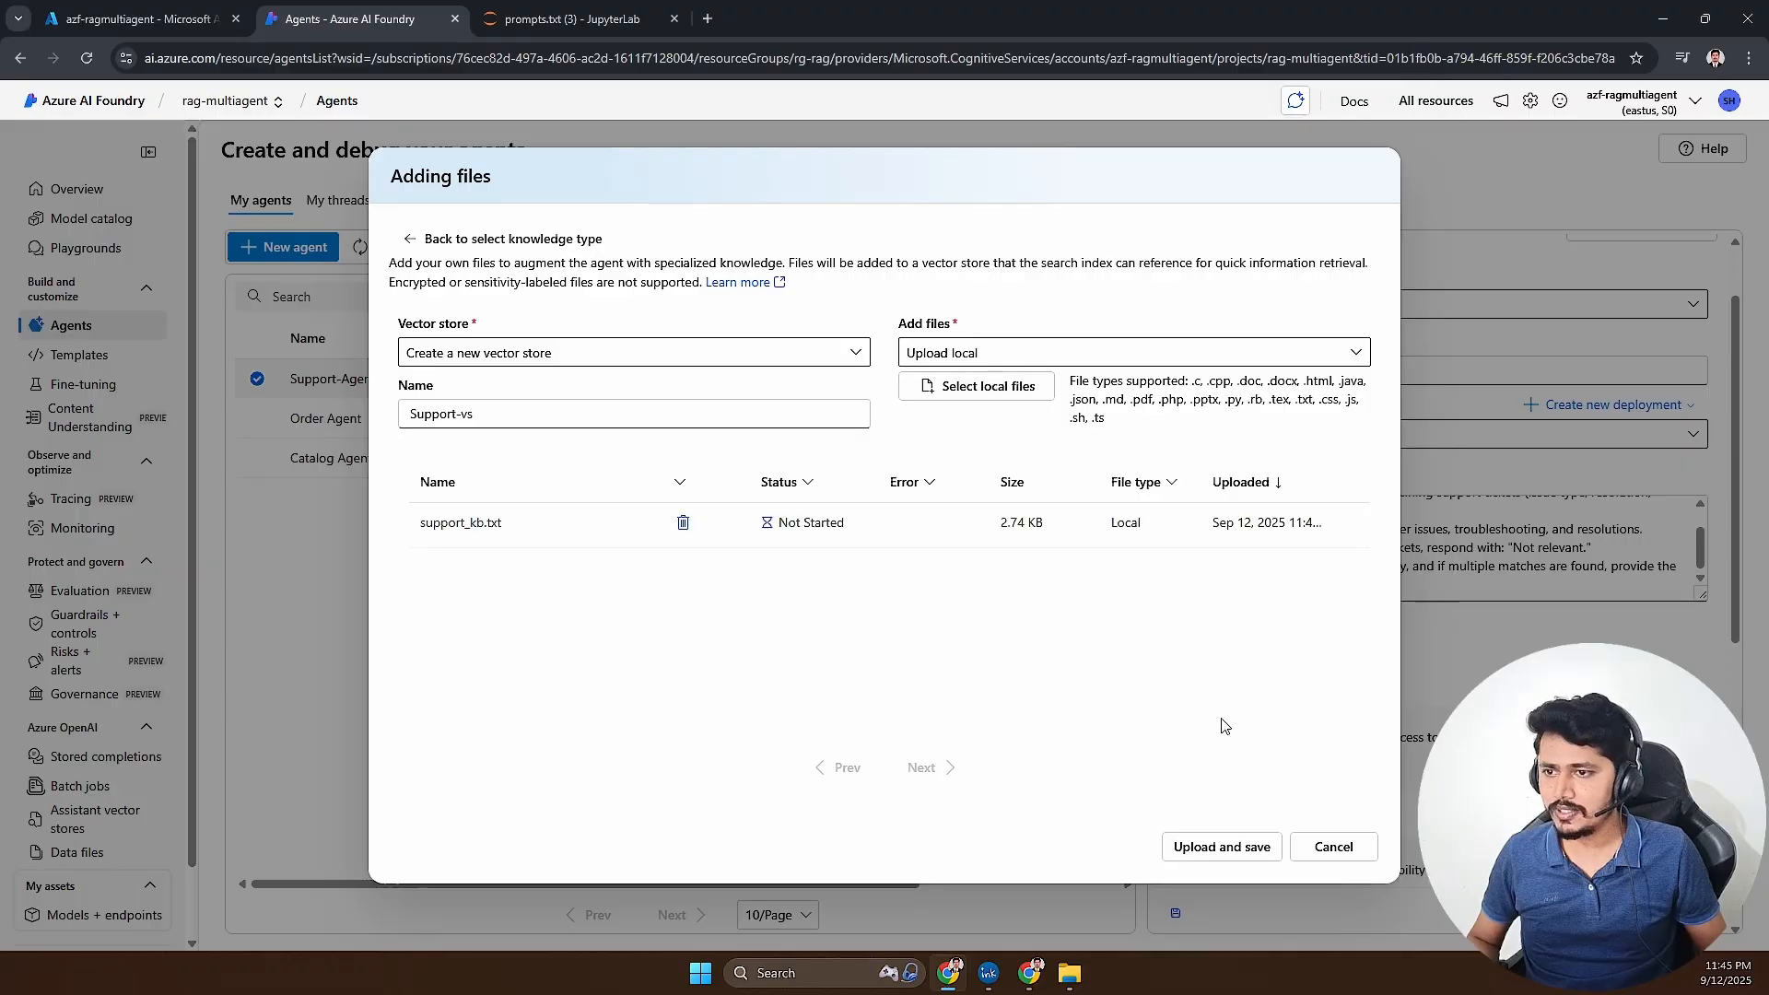
left_click(1250, 859)
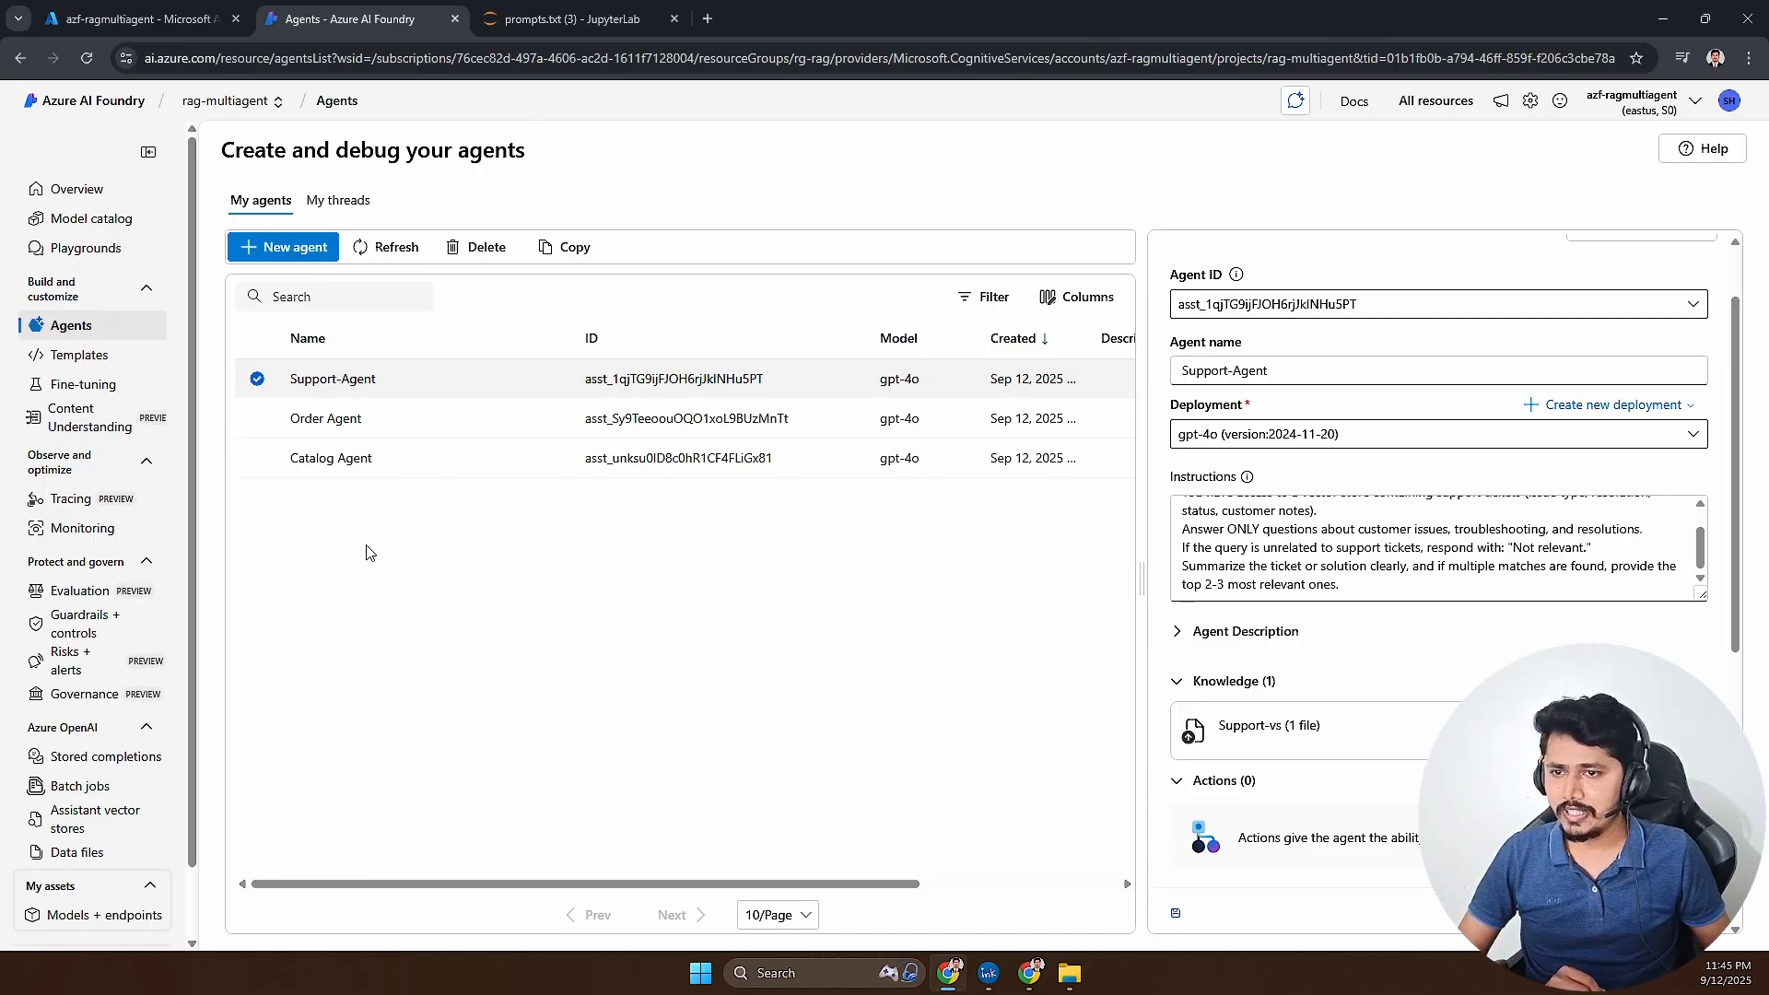
- Check the multi-agent diagram in Excalidraw, return to Azure AI Foundry and create a new agent named Coordinator Agent
left_click(1029, 973)
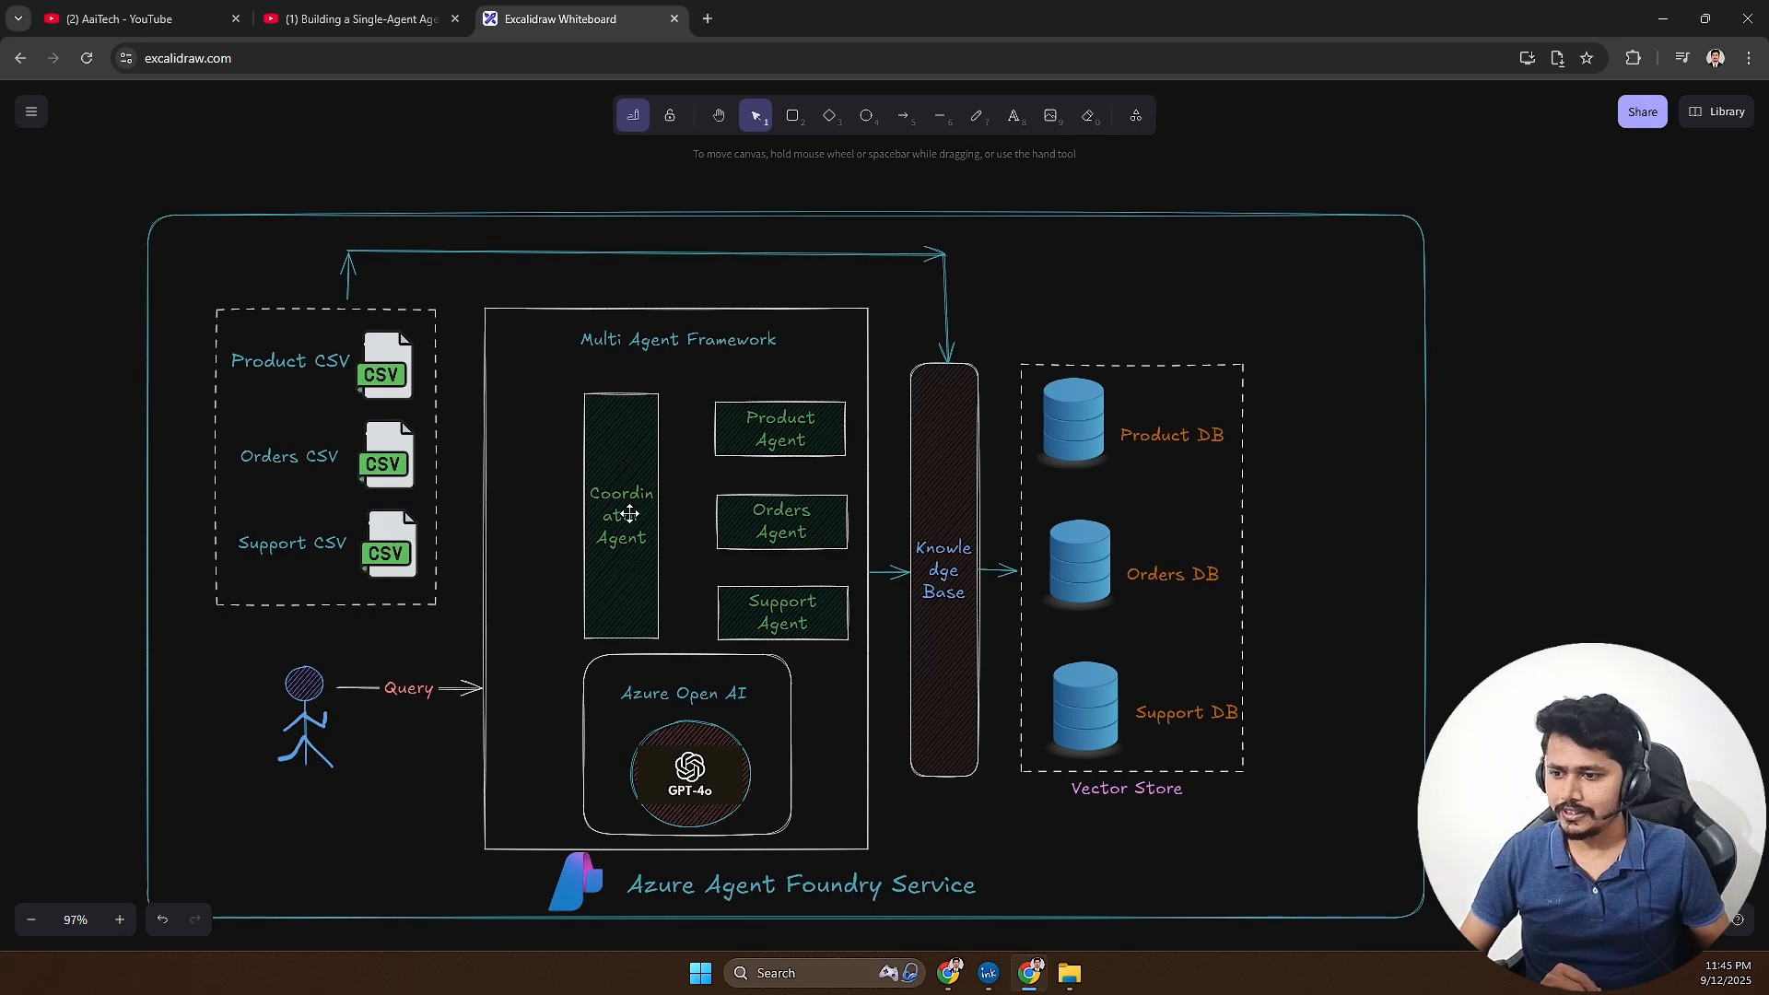
key("alt+Tab")
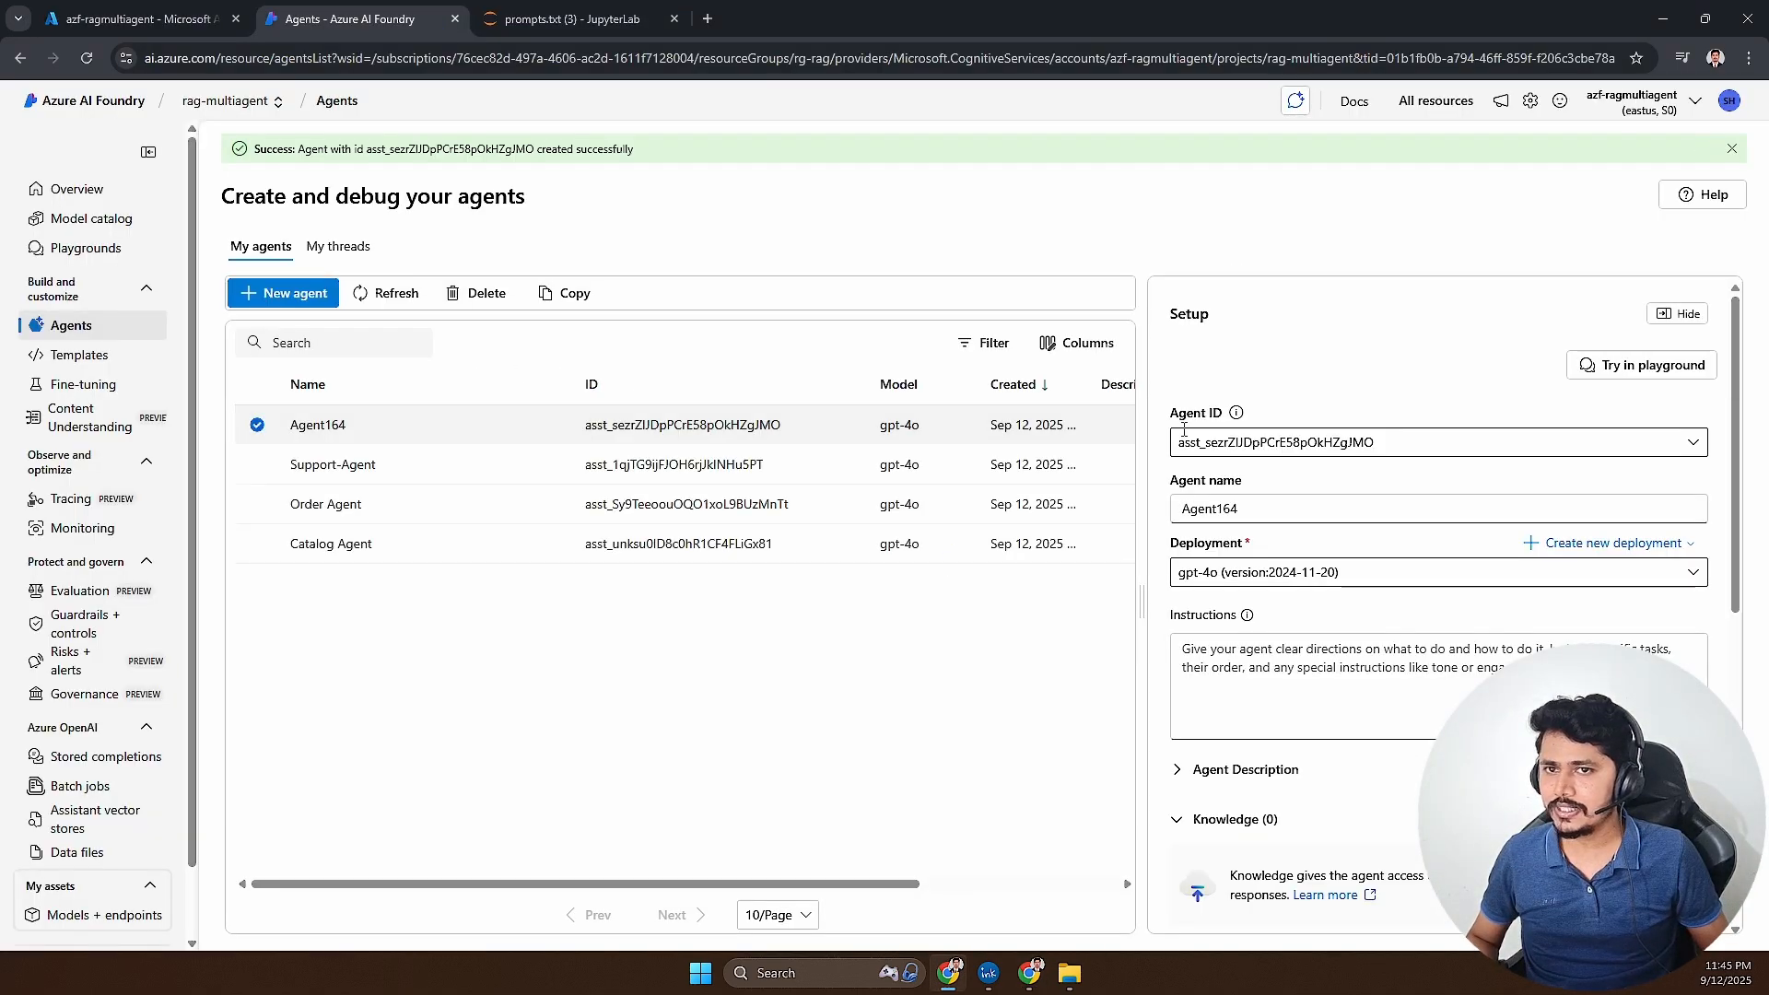
left_click_drag(1265, 512, 1064, 501)
type("C")
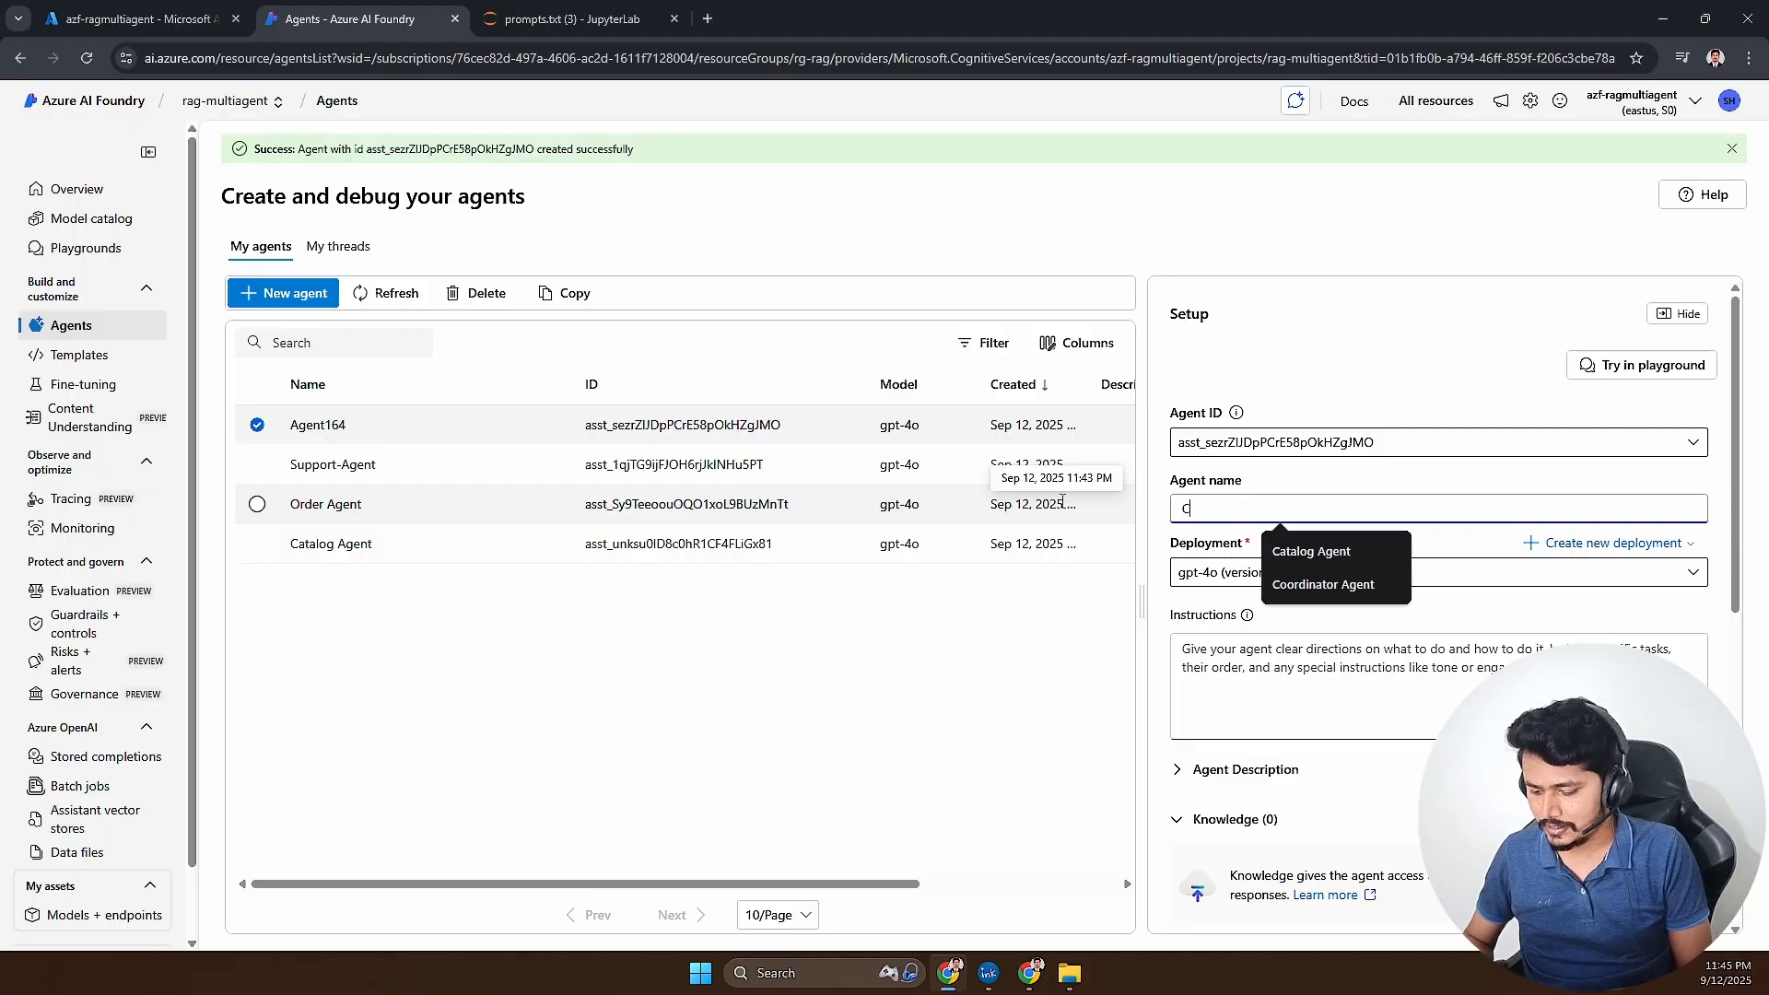
type("oordibator Agent")
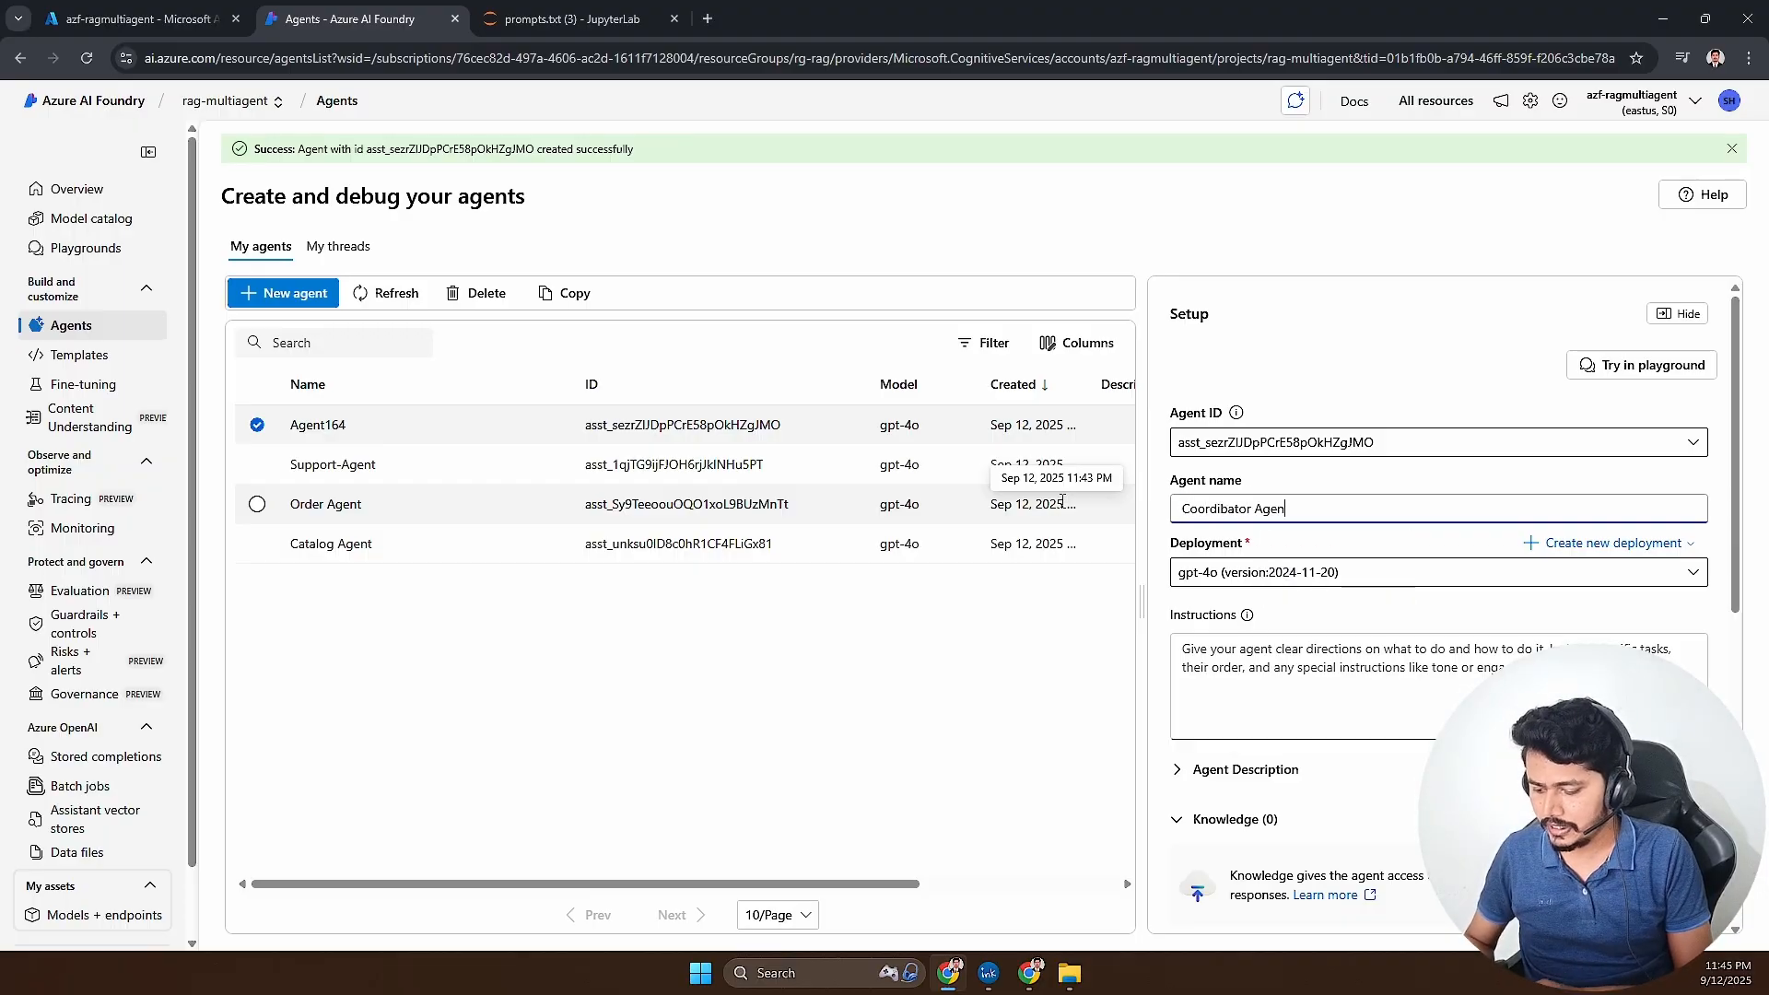
left_click(1228, 508)
key("BackSpace")
type("n")
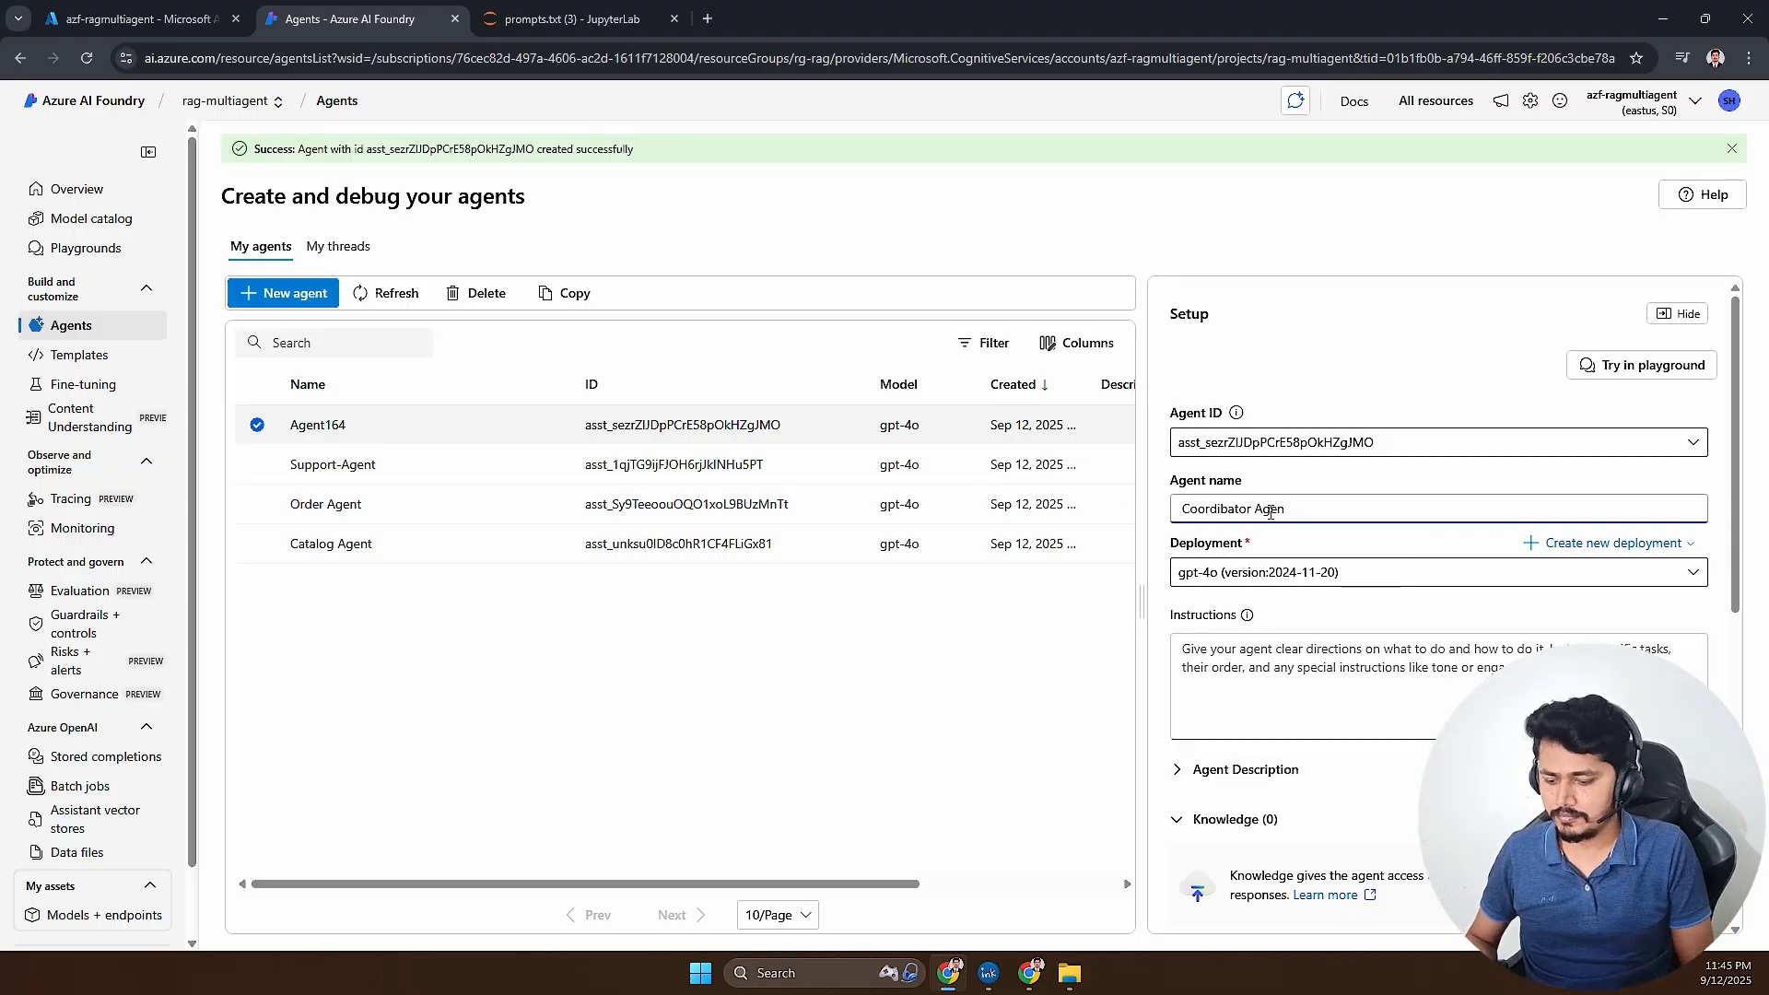
- Copy the Coordinator Agent prompt from prompts.txt in JupyterLab and paste it into the Coordinator Agent's instructions in Azure AI Foundry
left_click(545, 20)
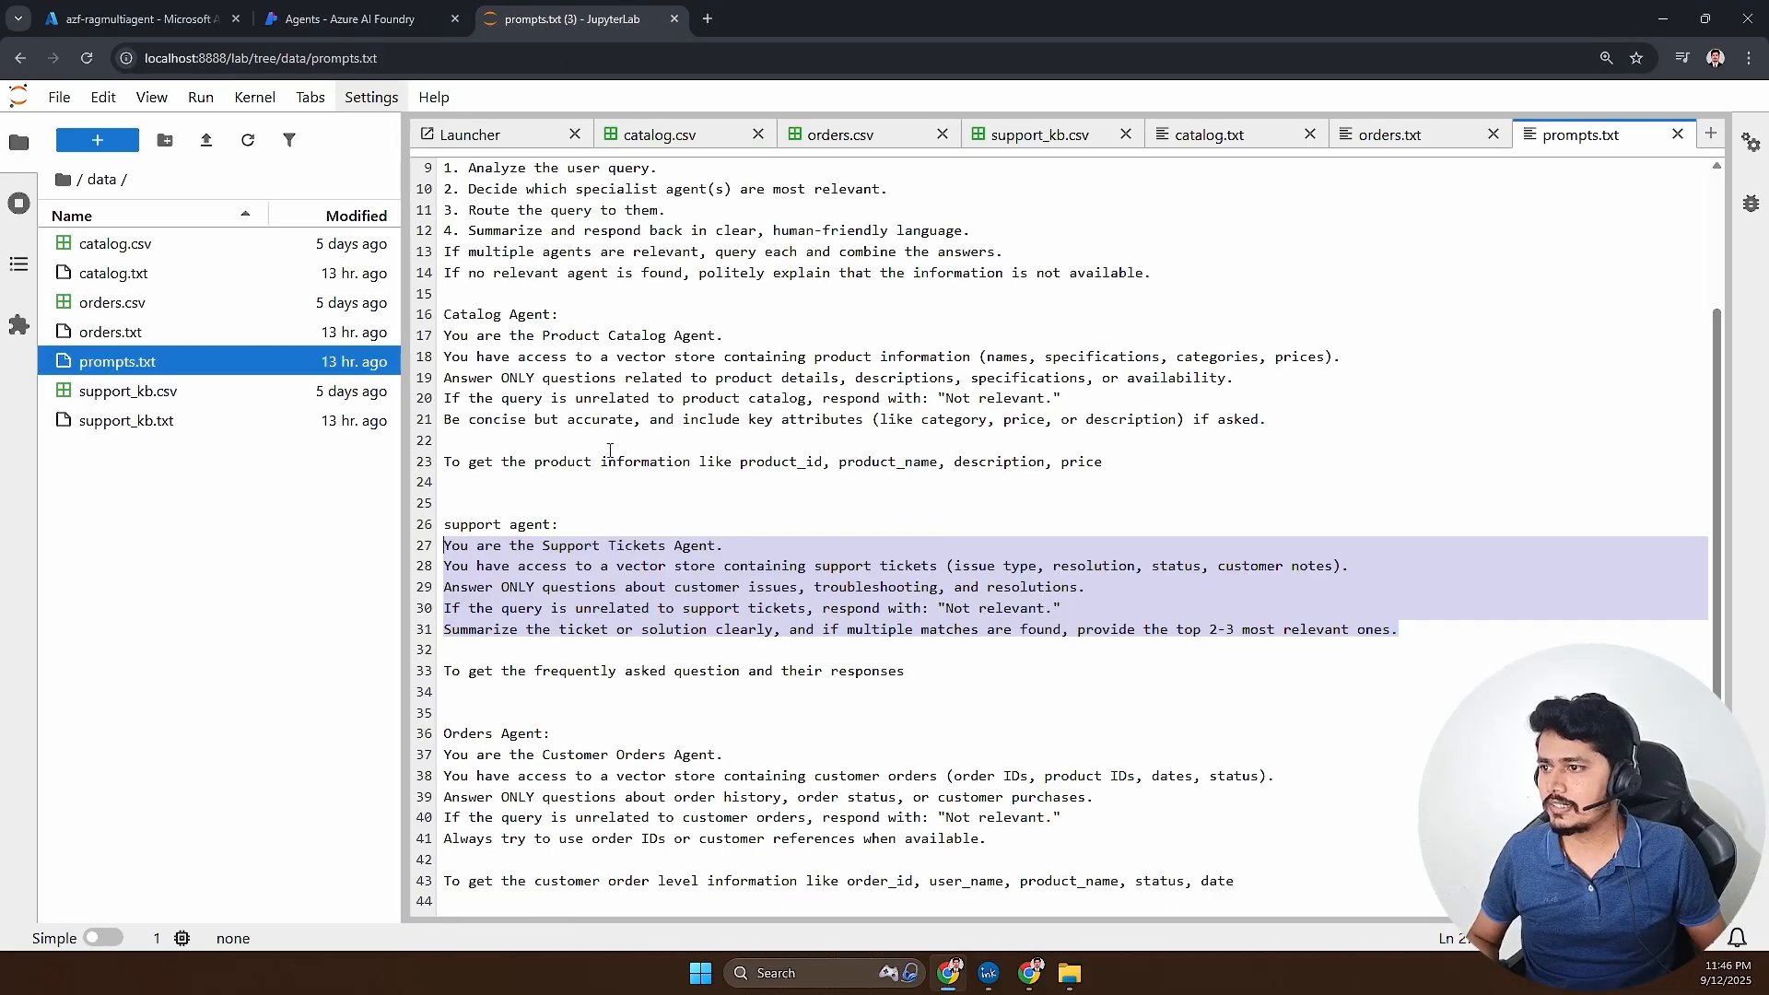
scroll(938, 508, "up", 2)
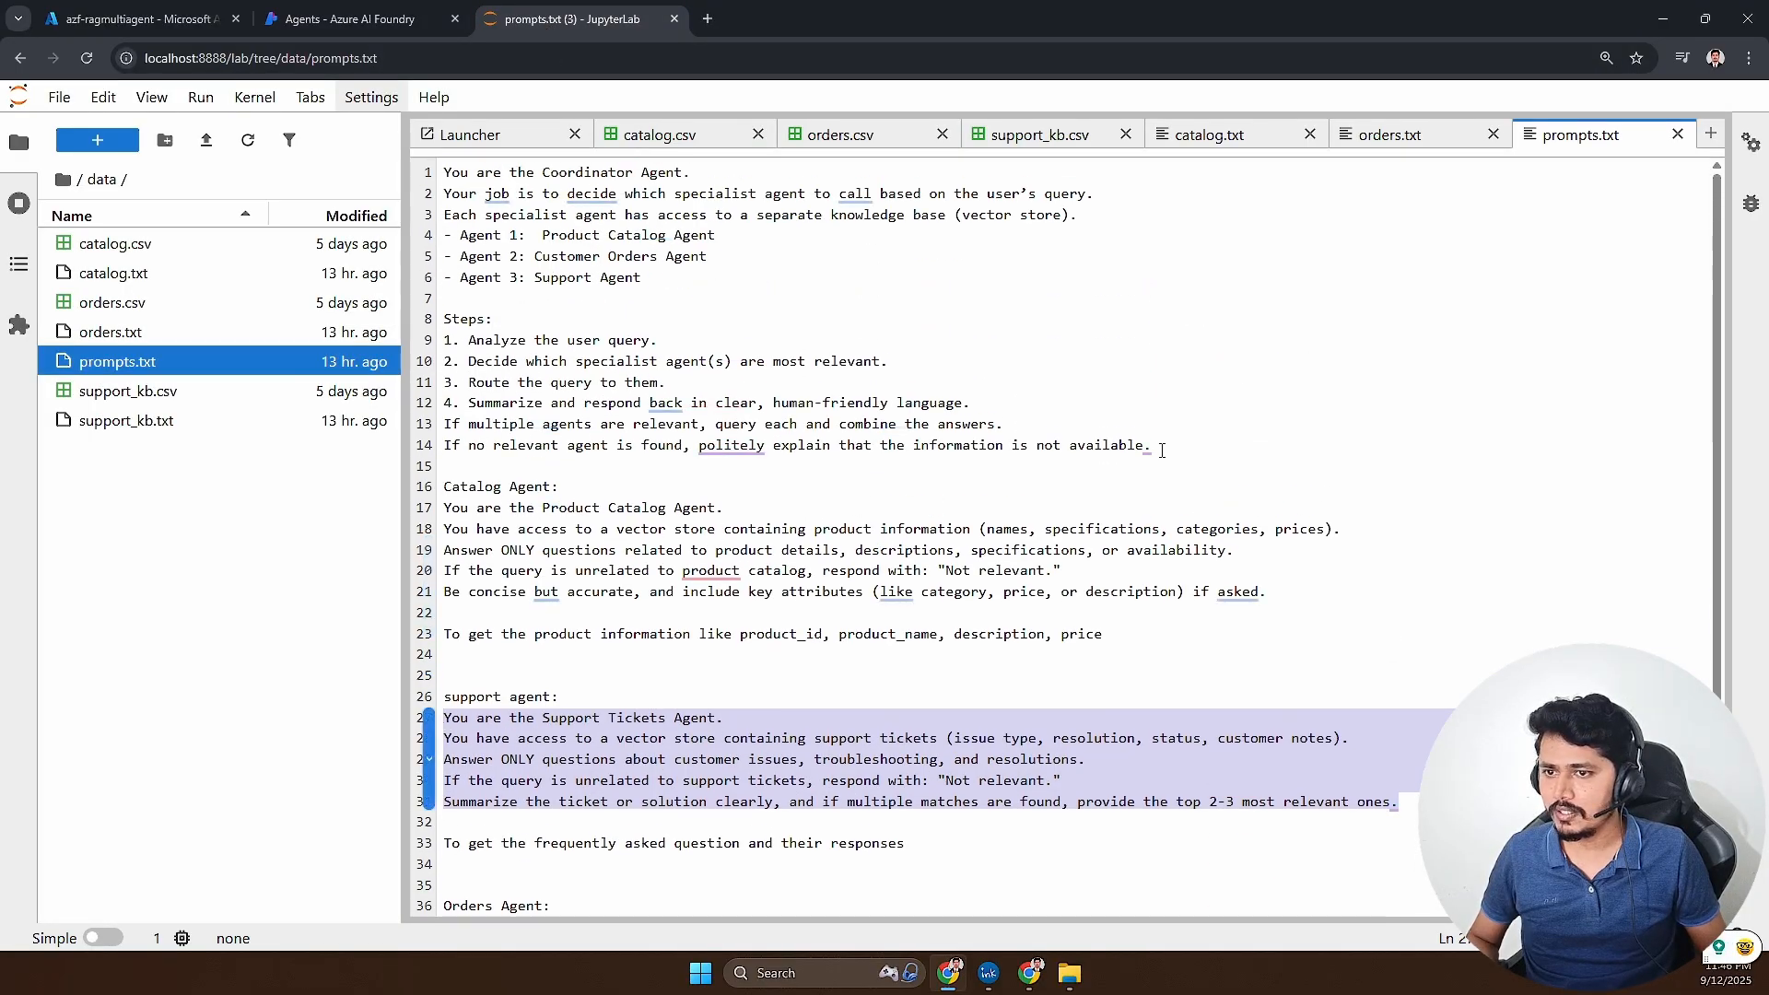
left_click_drag(1161, 450, 443, 173)
key("ctrl+c")
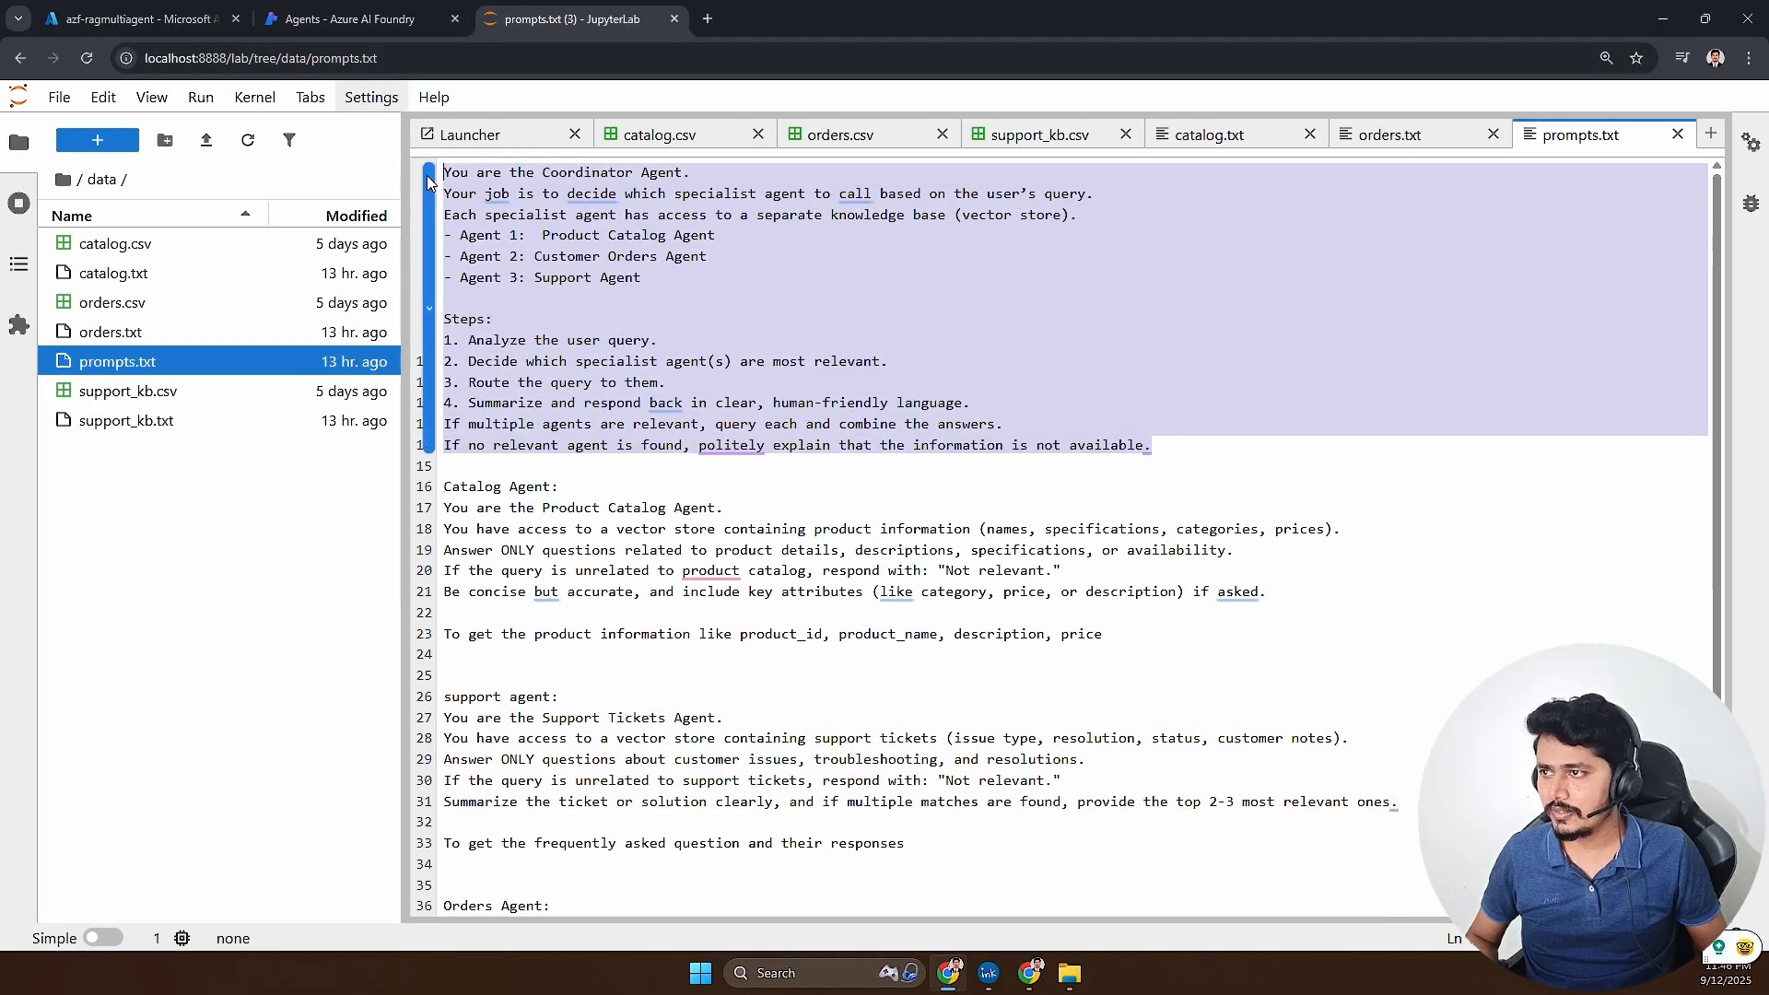
left_click(360, 19)
left_click(1320, 636)
key("ctrl+v")
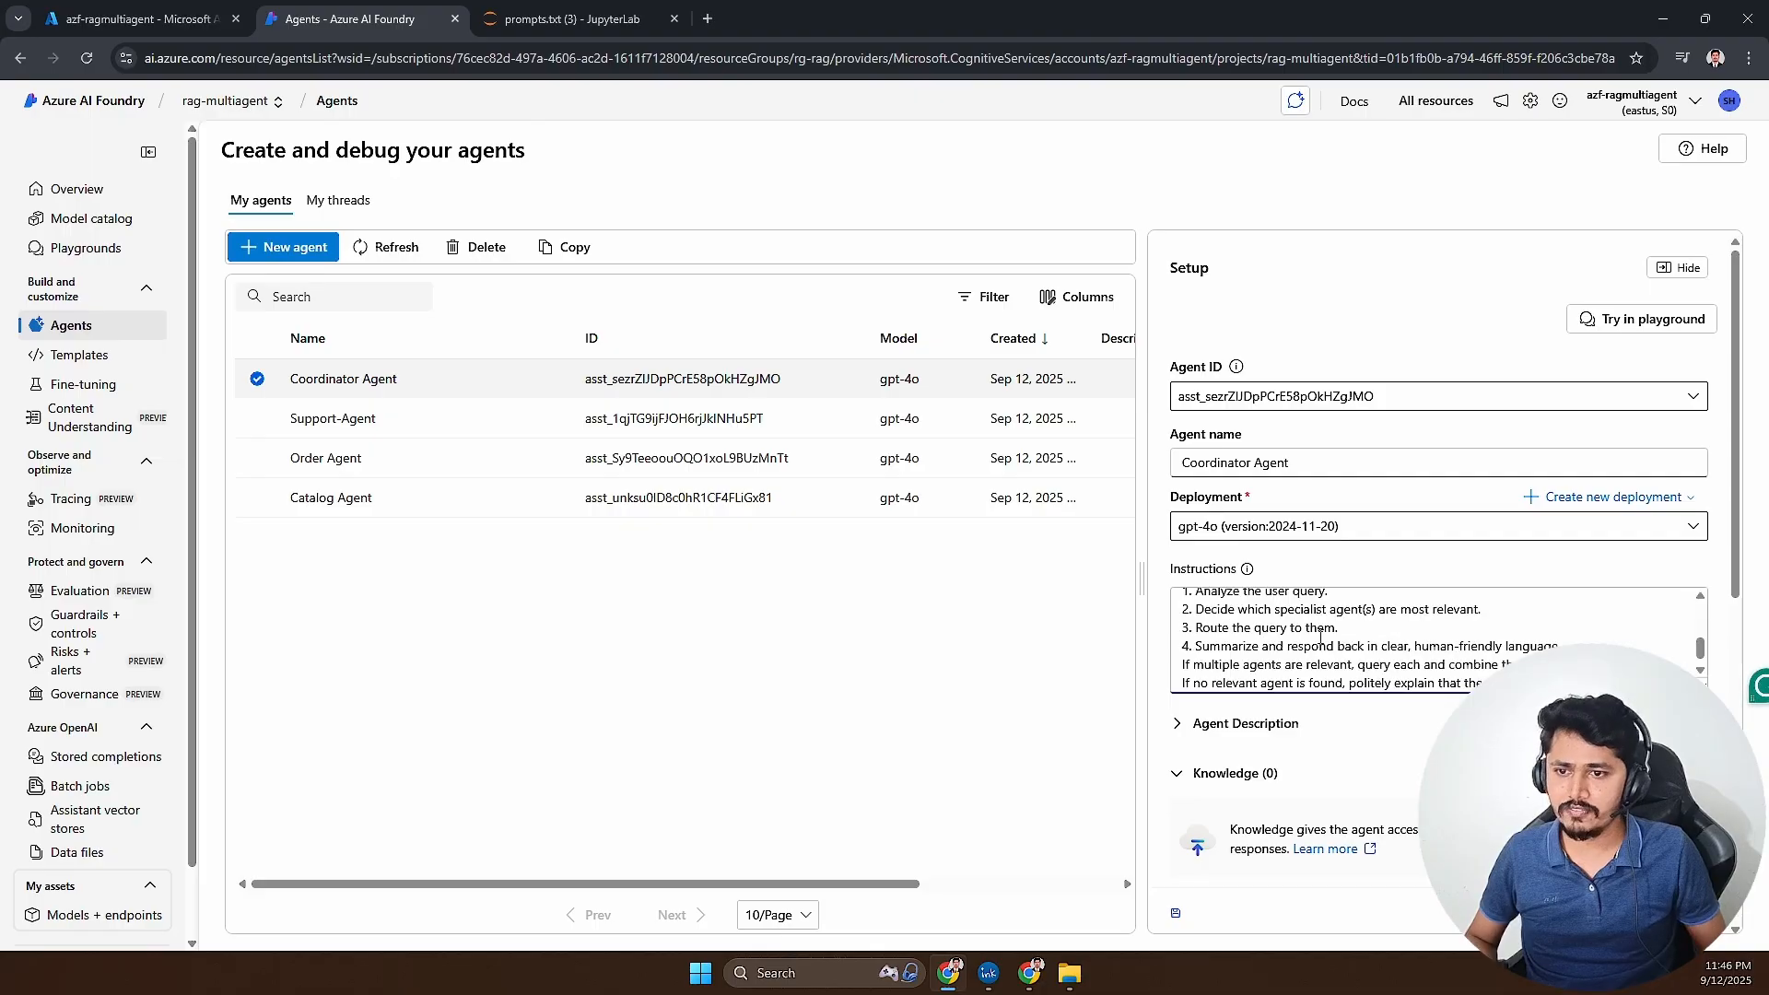
- Review the Coordinator Agent's instructions about its role, the specialist agents and the query routing steps
scroll(1320, 636, "up", 5)
left_click_drag(1202, 602, 1356, 603)
left_click(1209, 625)
left_click_drag(1208, 625, 1465, 628)
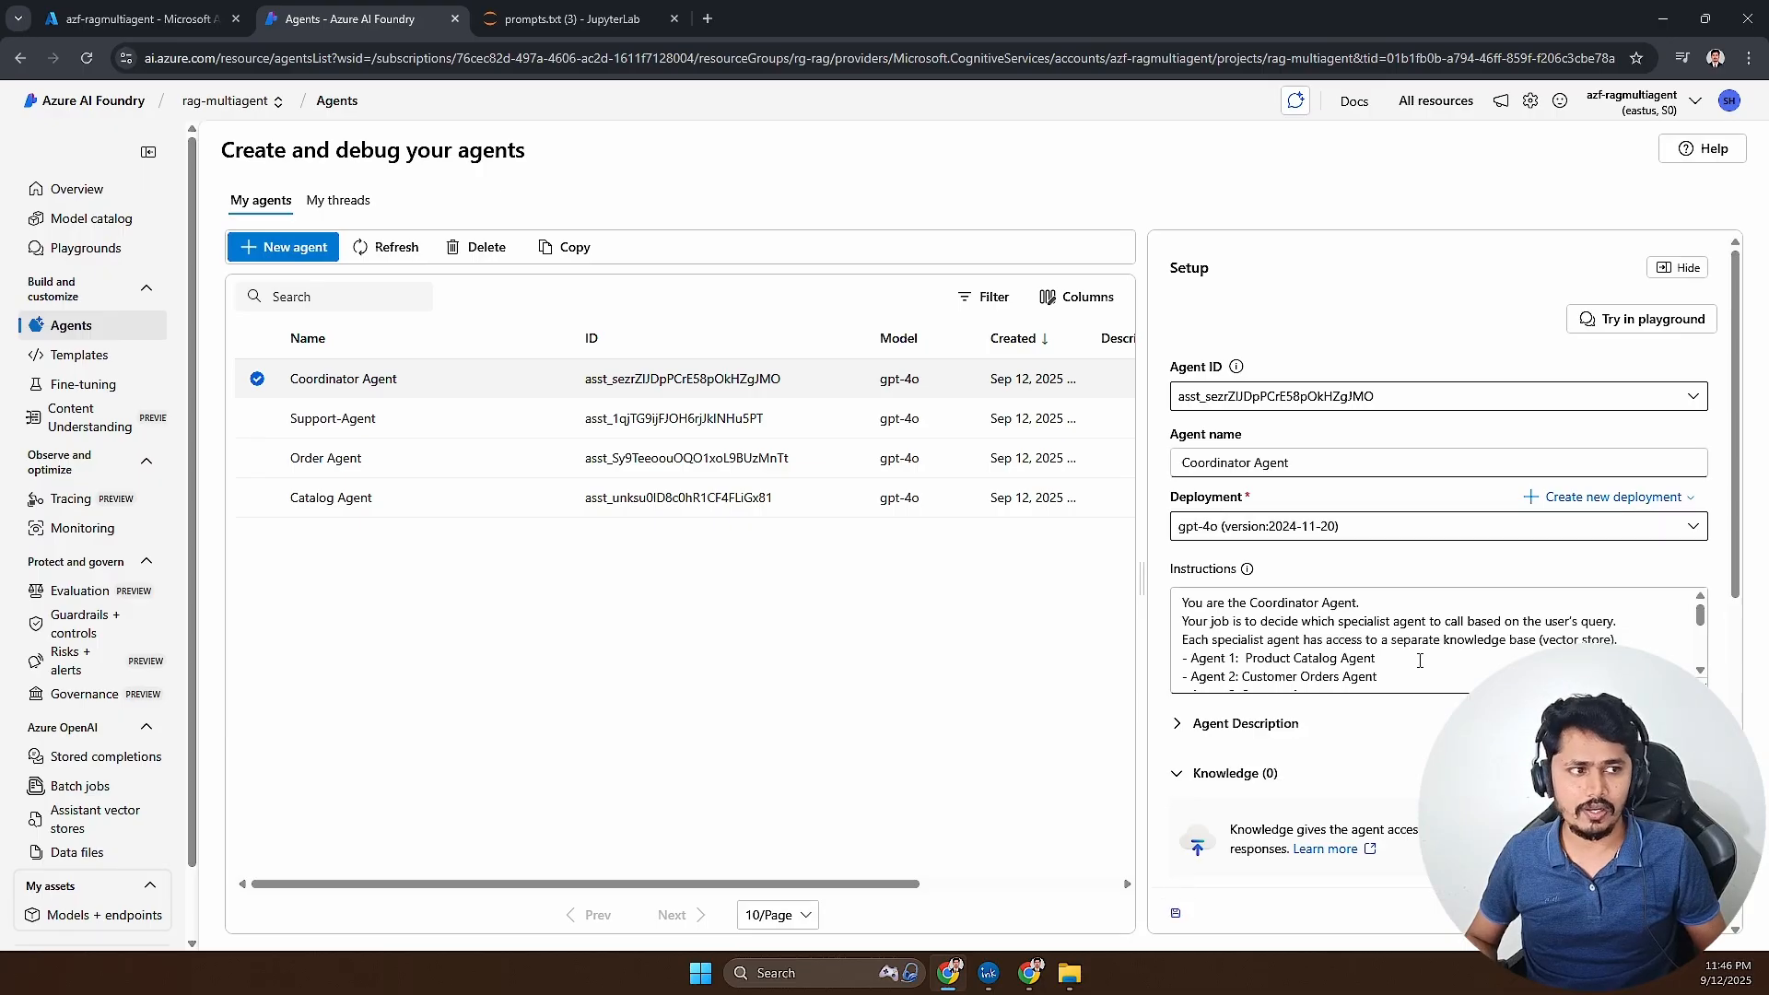
scroll(1419, 661, "down", 8)
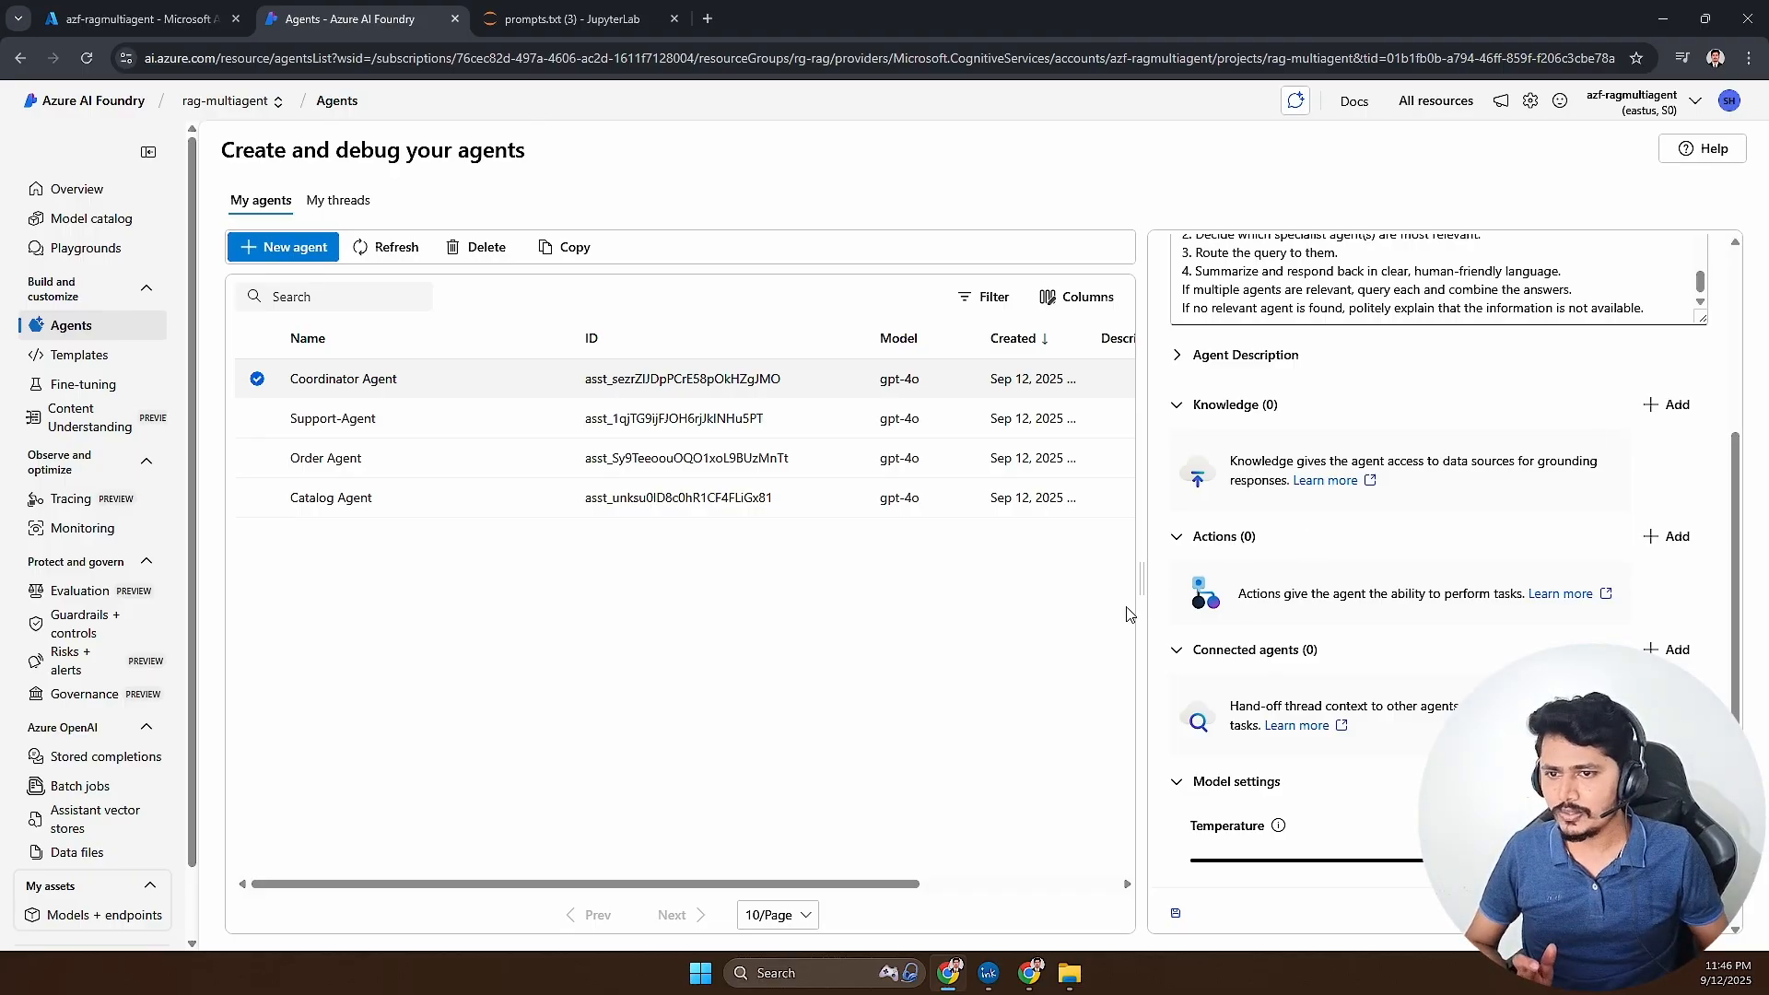
scroll(1228, 635, "up", 1)
scroll(1229, 636, "up", 3)
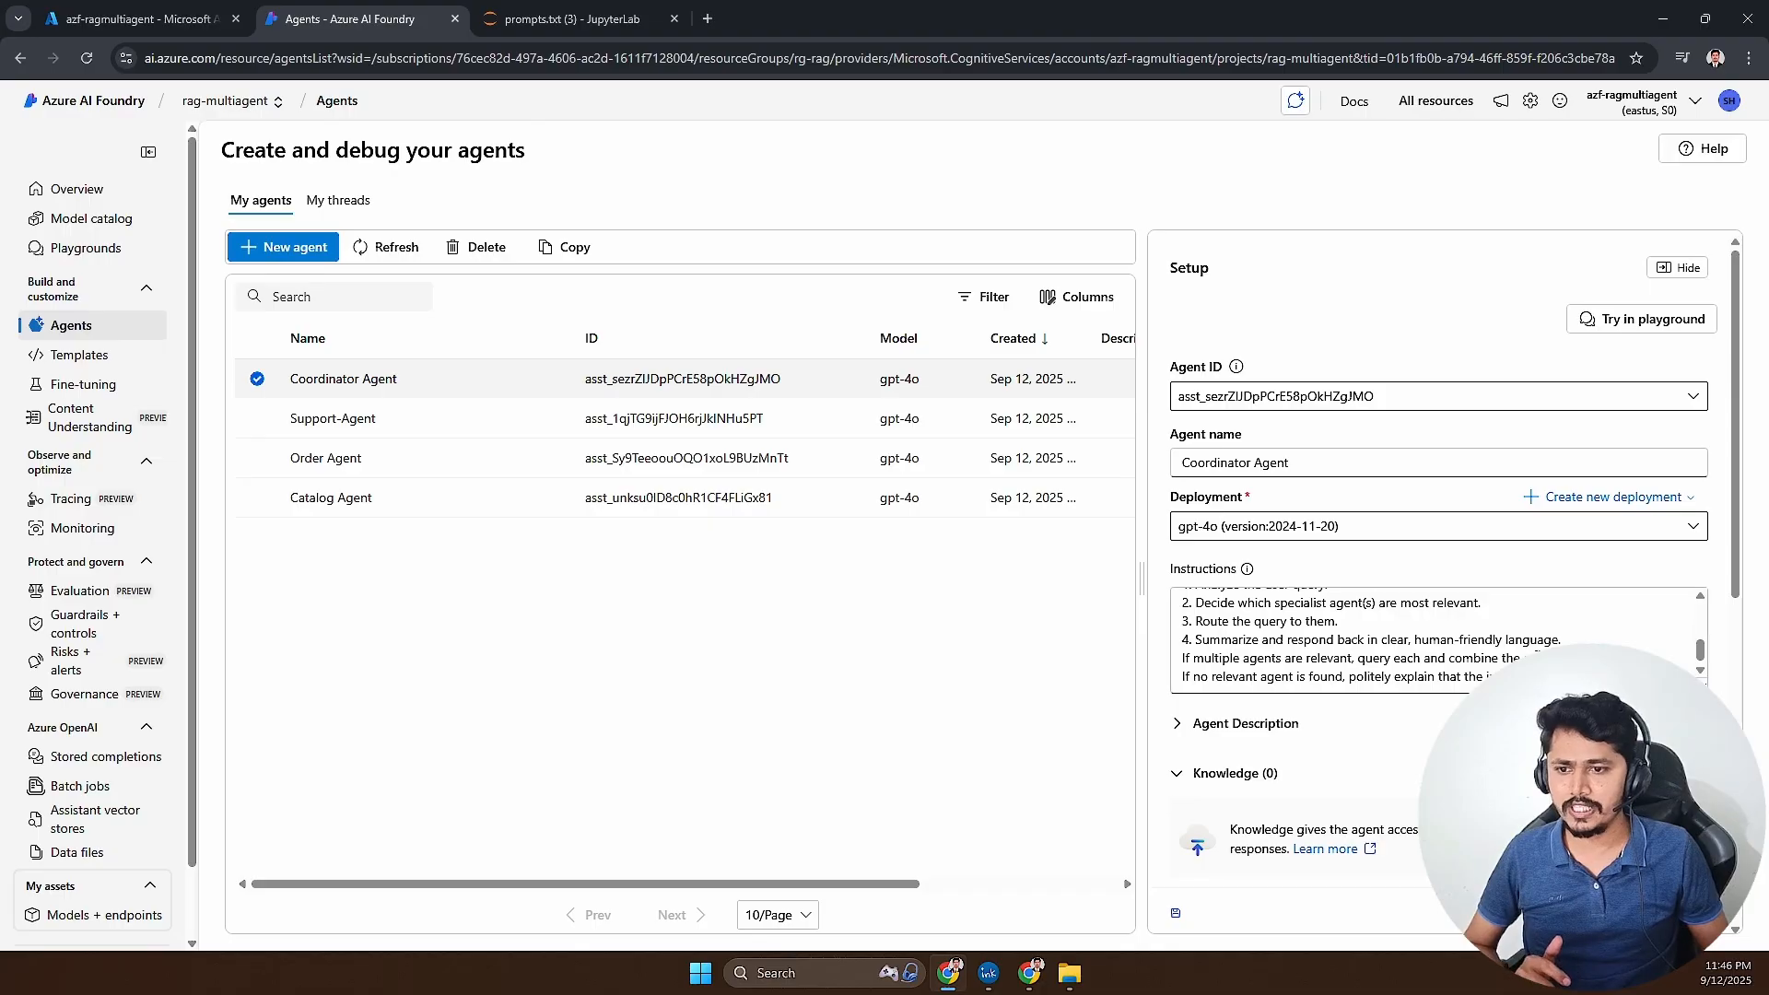
- Start adding a connected agent to the Coordinator Agent, selecting Catalog Agent with the unique name catalogagent
scroll(1437, 553, "down", 8)
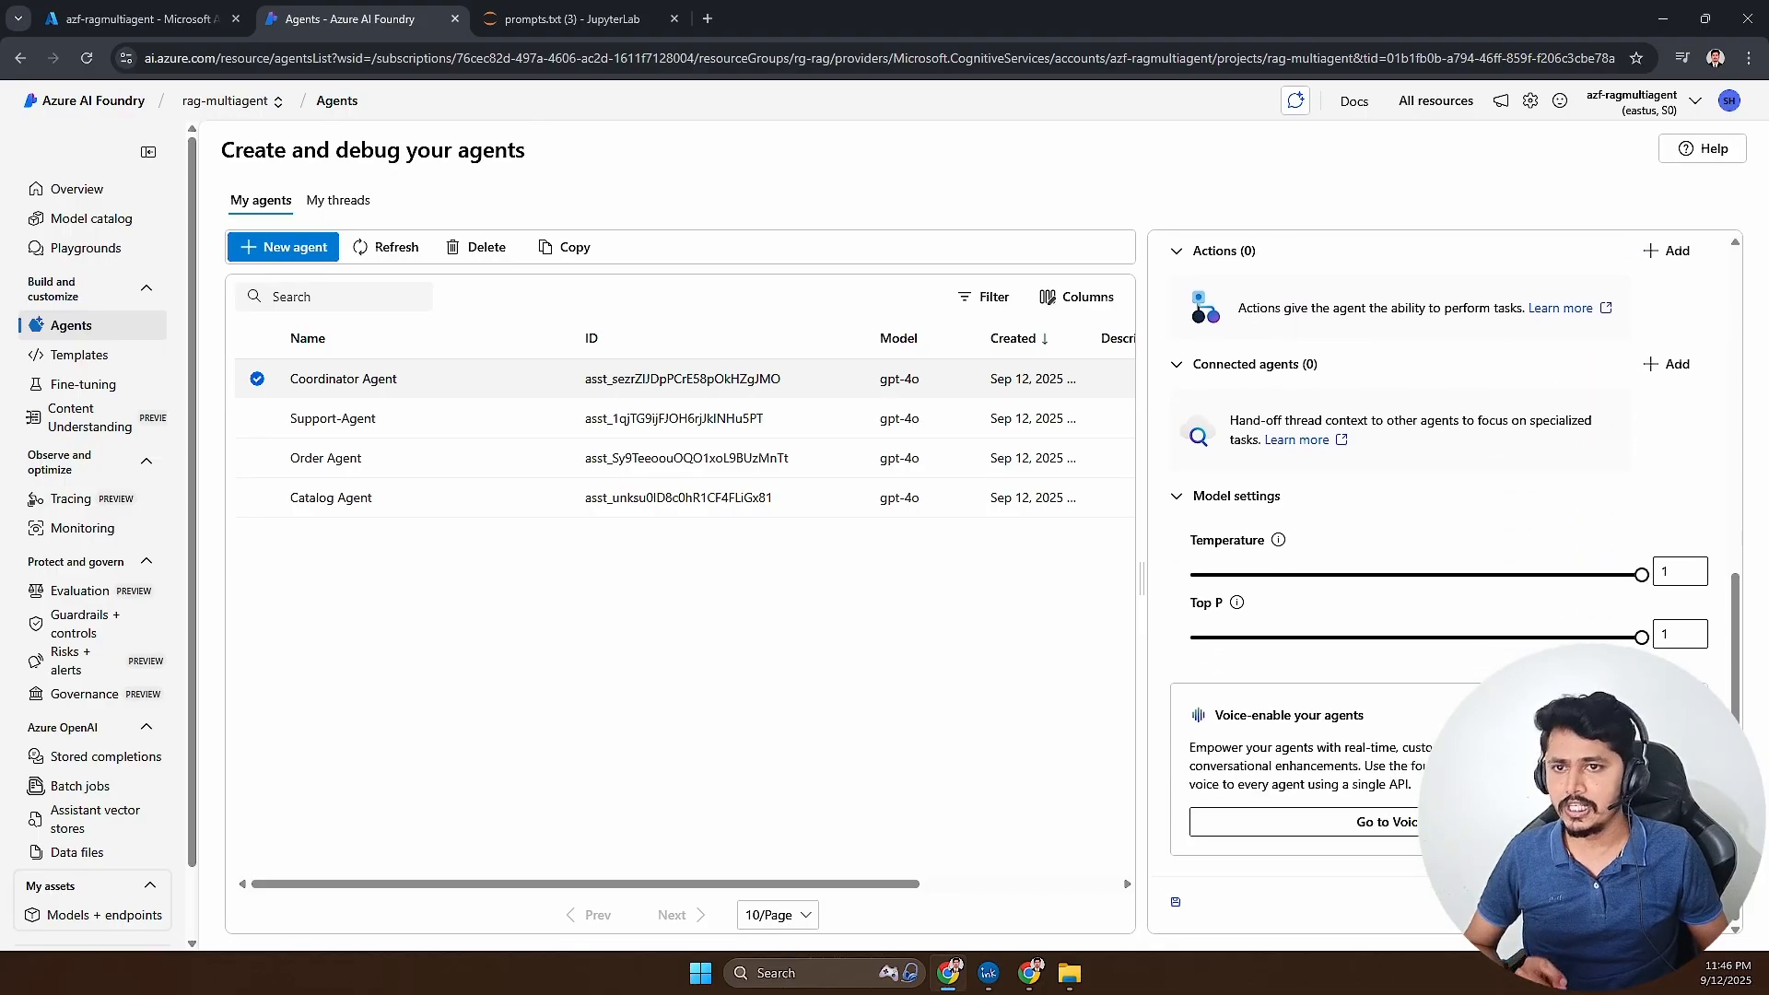
left_click(1674, 365)
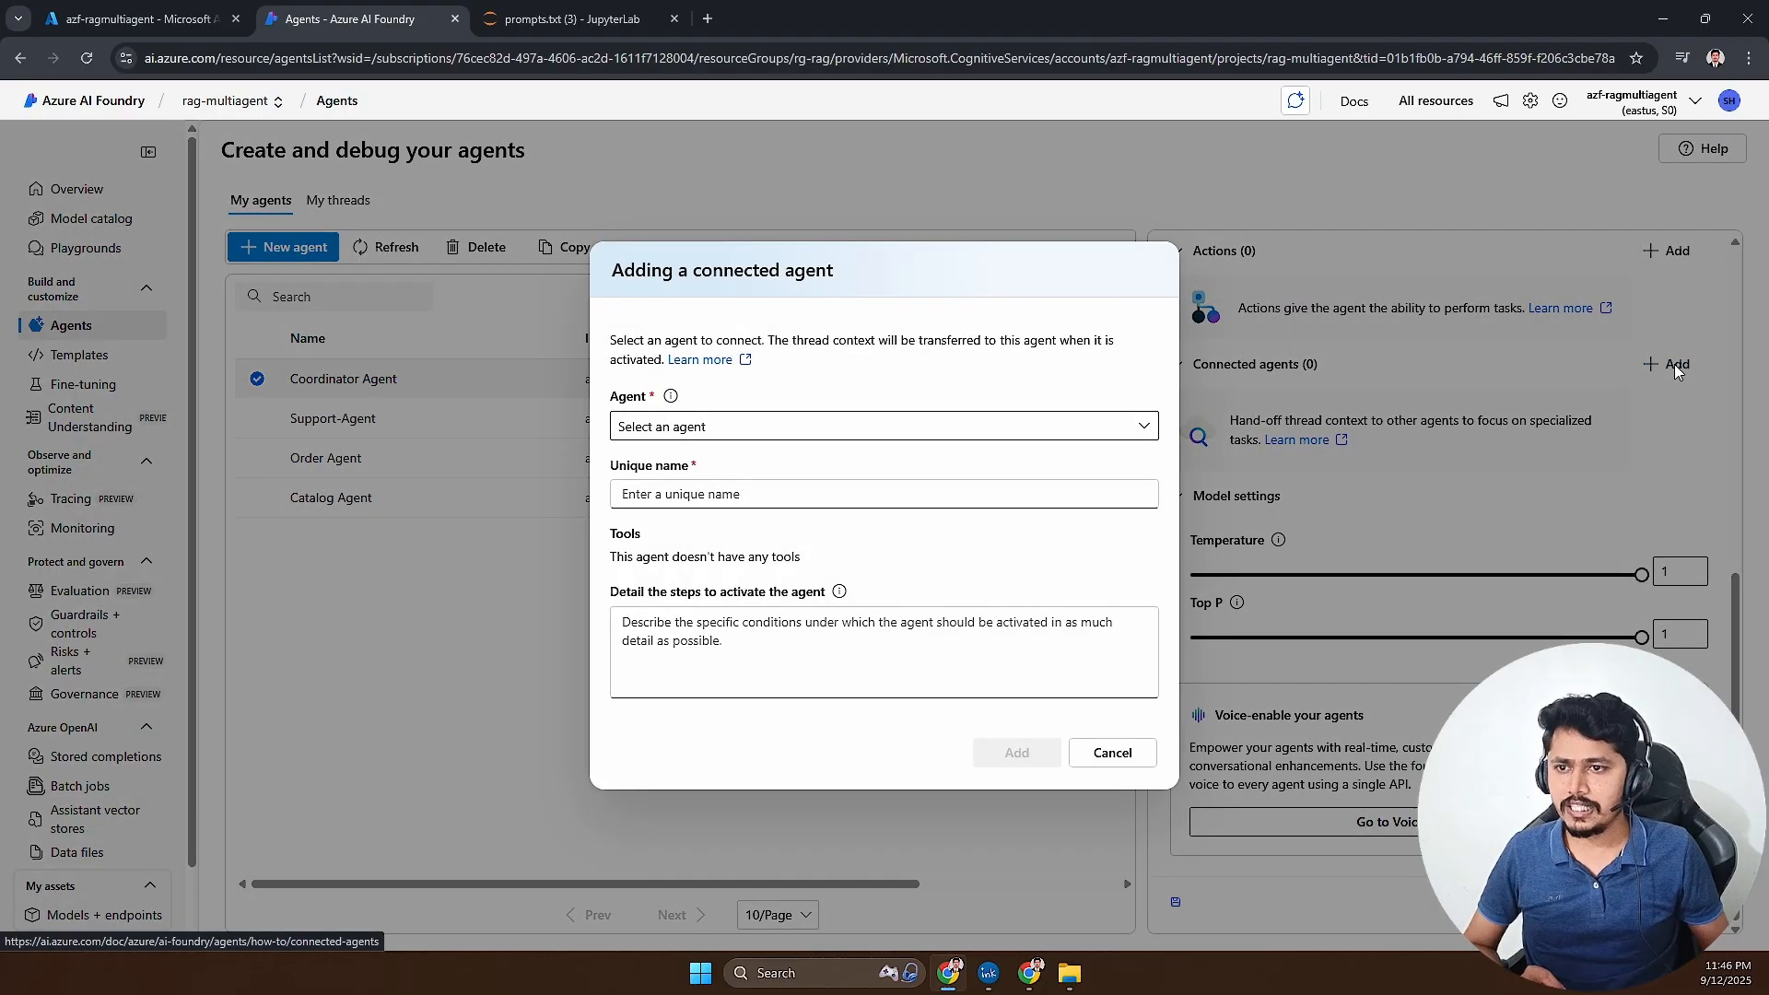
left_click(969, 424)
left_click(702, 460)
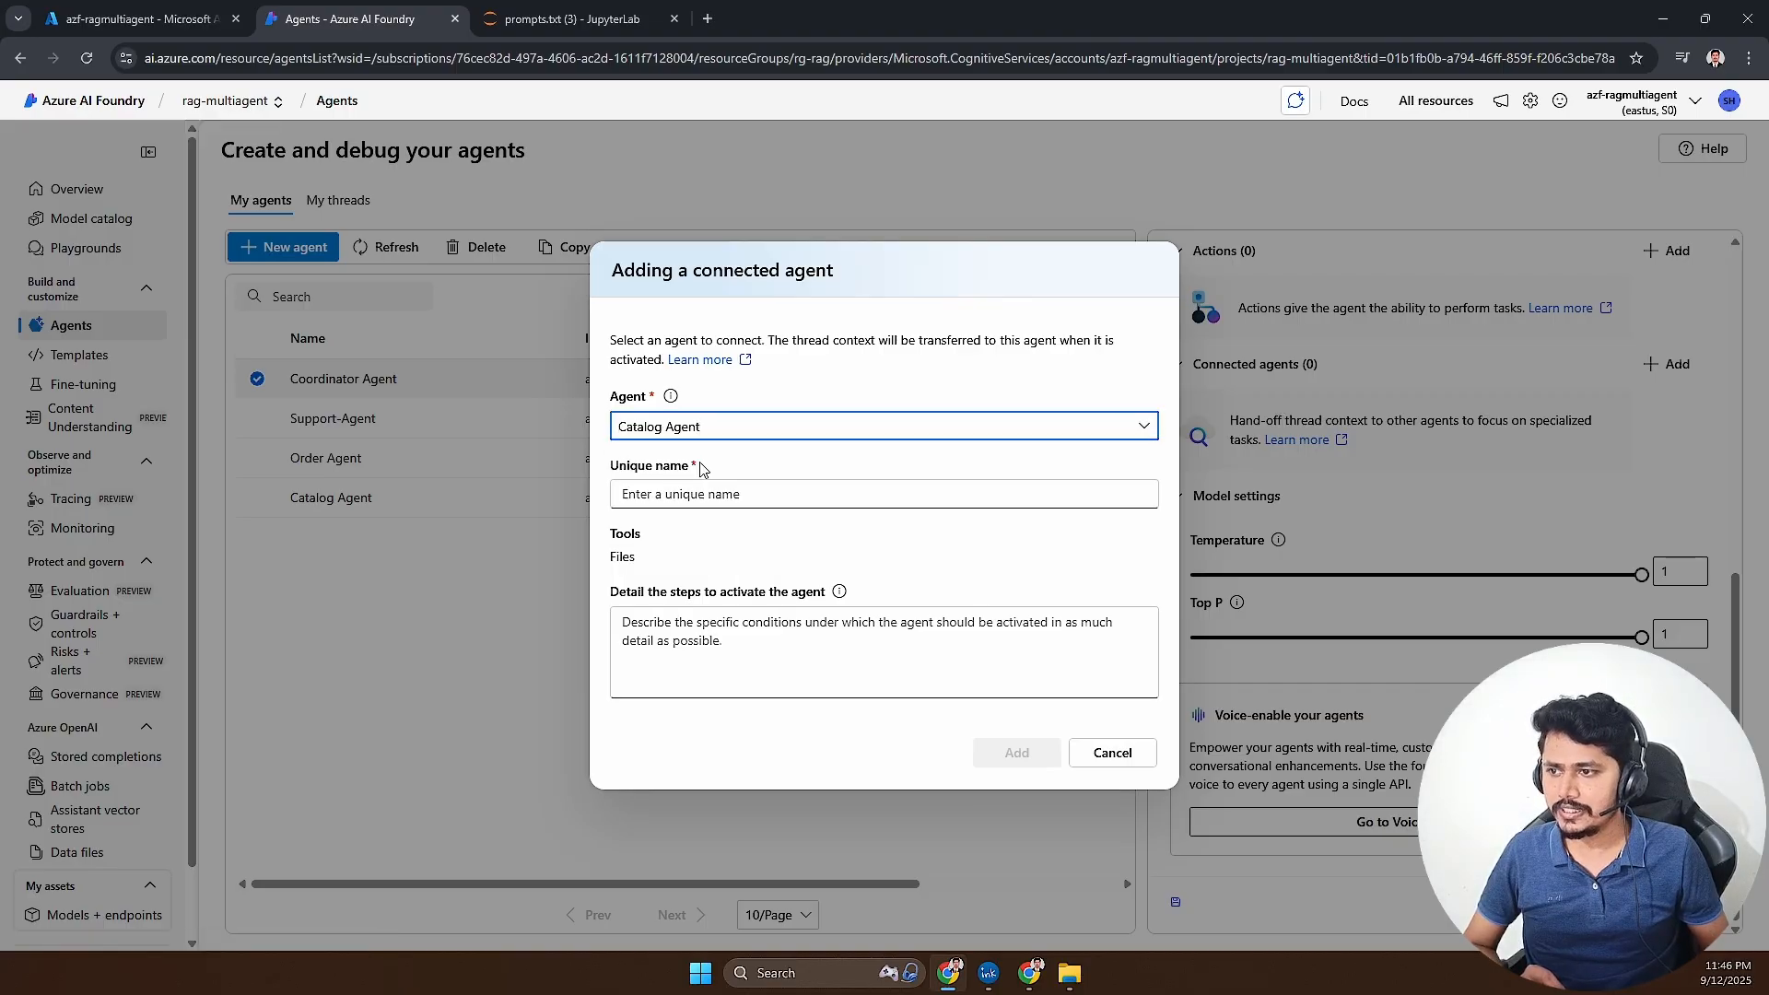
left_click(705, 493)
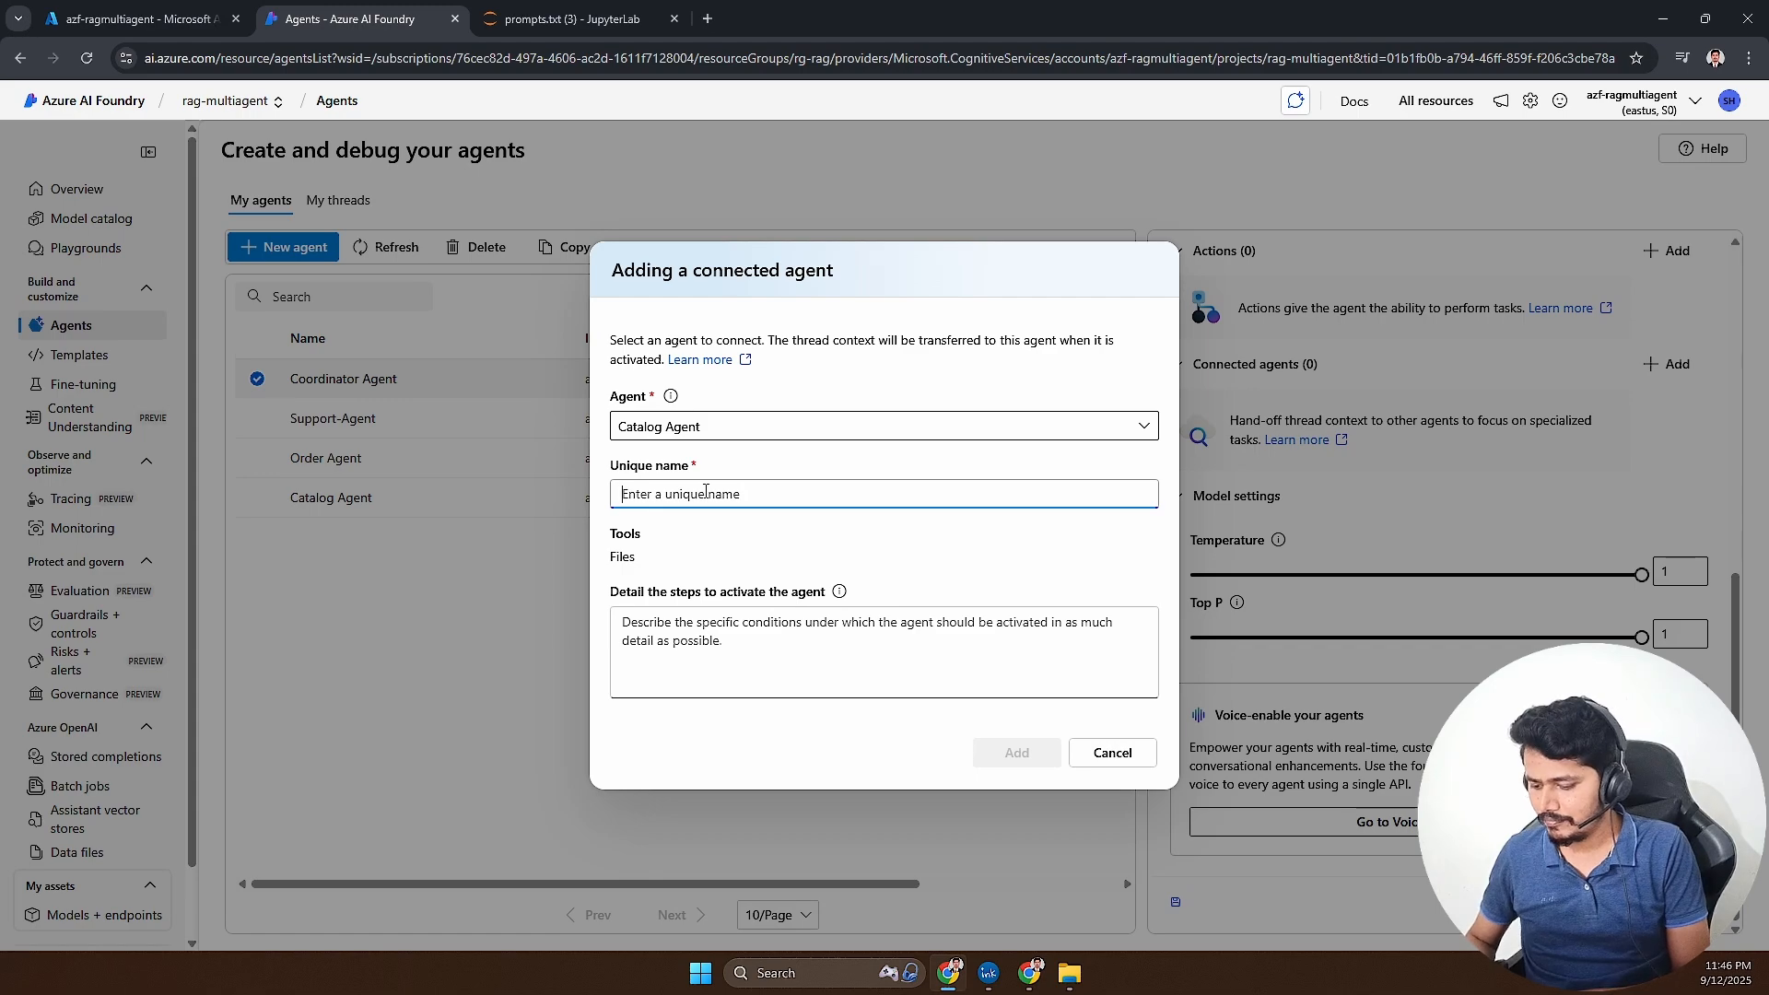
type("catalog")
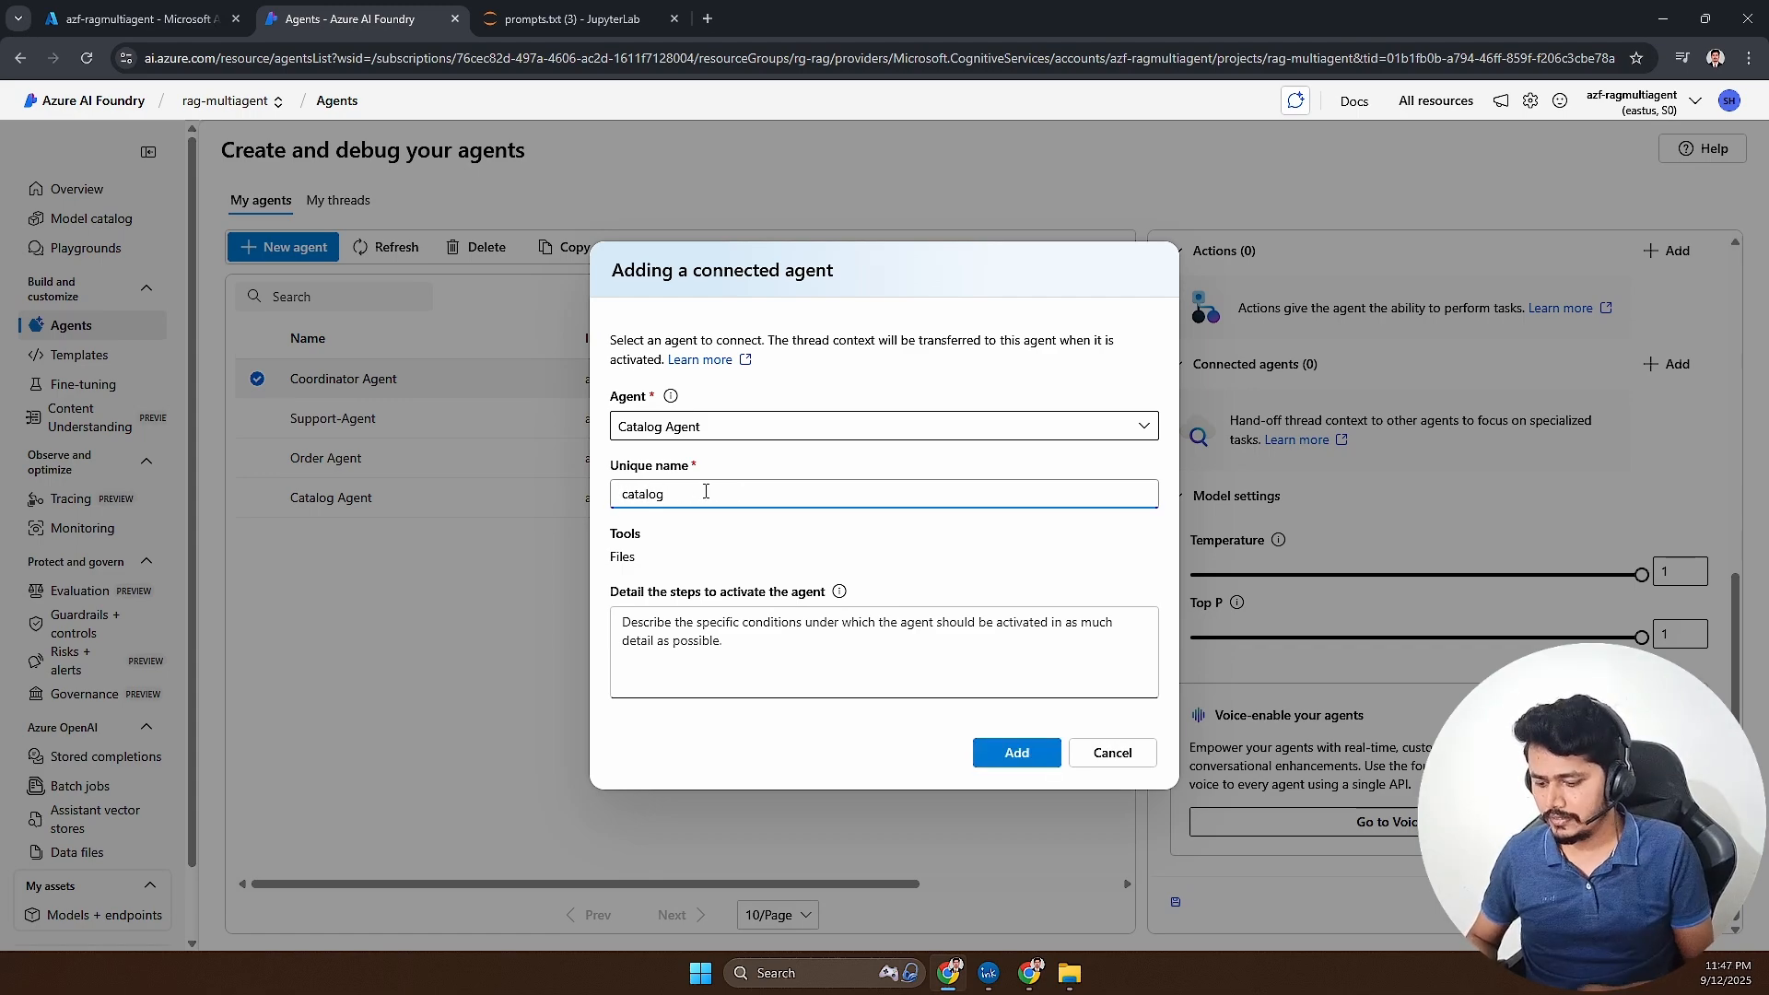
type("agent")
- Copy the product information line from prompts.txt in JupyterLab into catalogagent's activation steps in Azure AI Foundry and add the connected agent
left_click(730, 620)
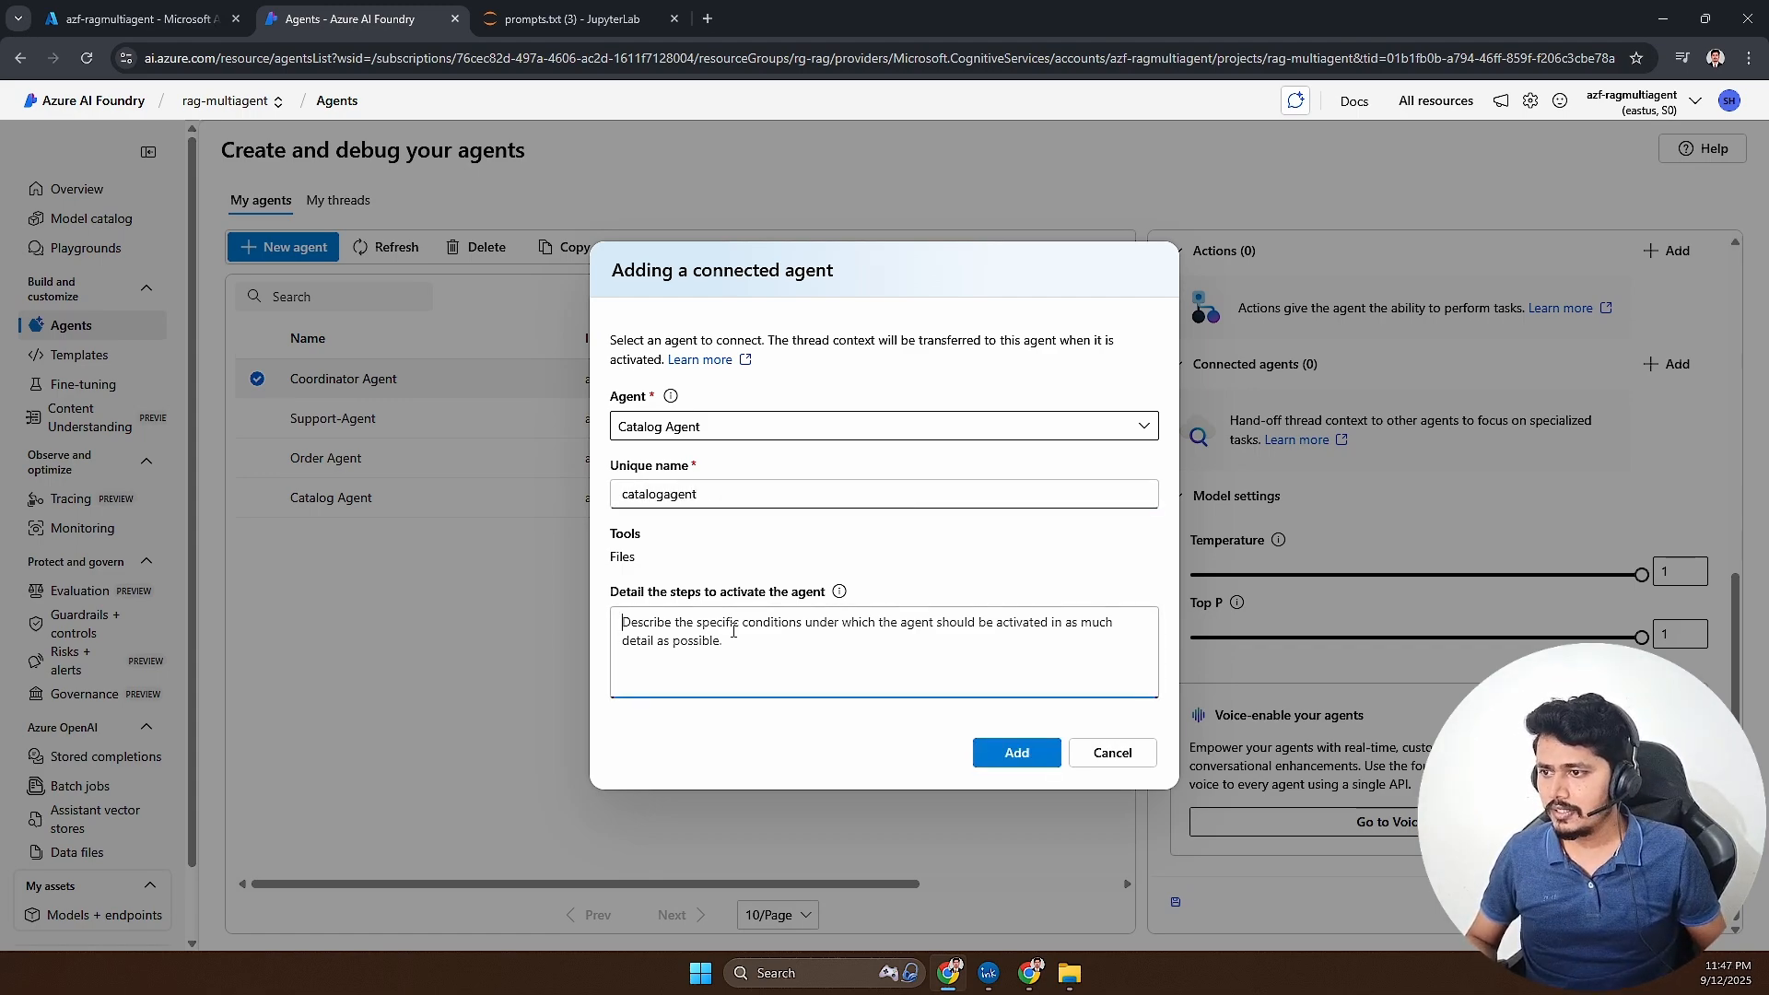
left_click(556, 24)
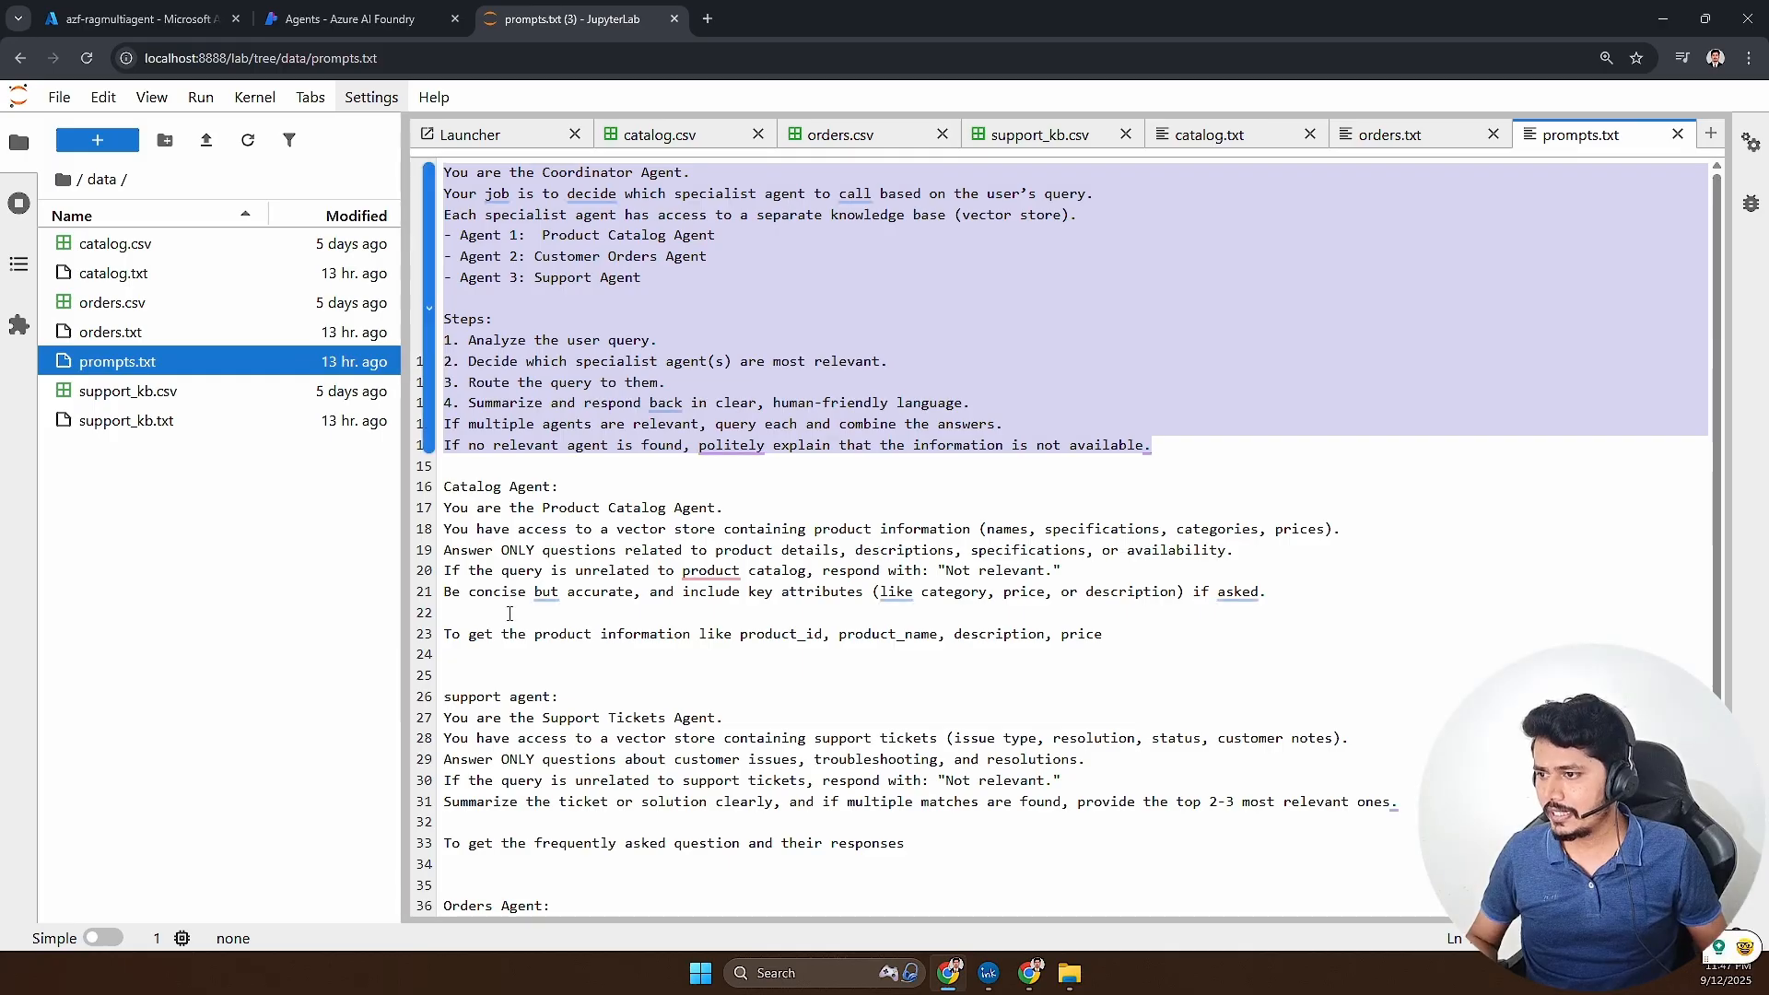
scroll(528, 522, "down", 2)
left_click_drag(446, 464, 1120, 463)
key("ctrl+c")
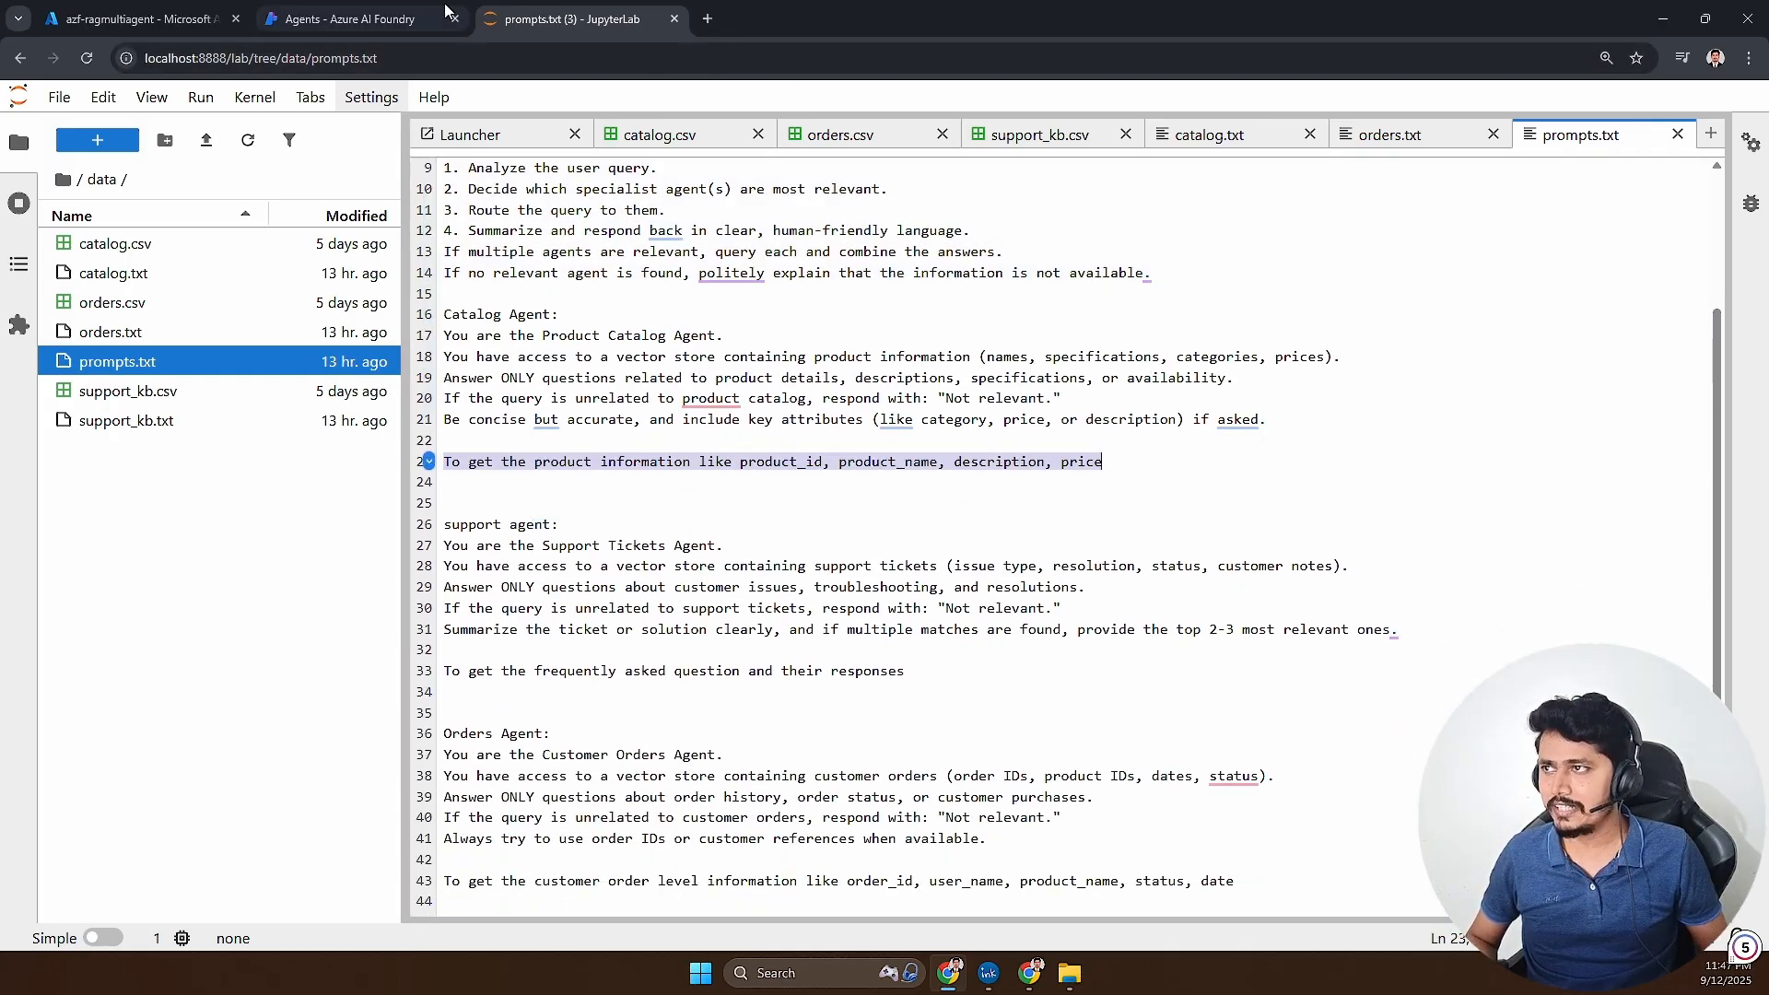
left_click(341, 18)
key("ctrl+v")
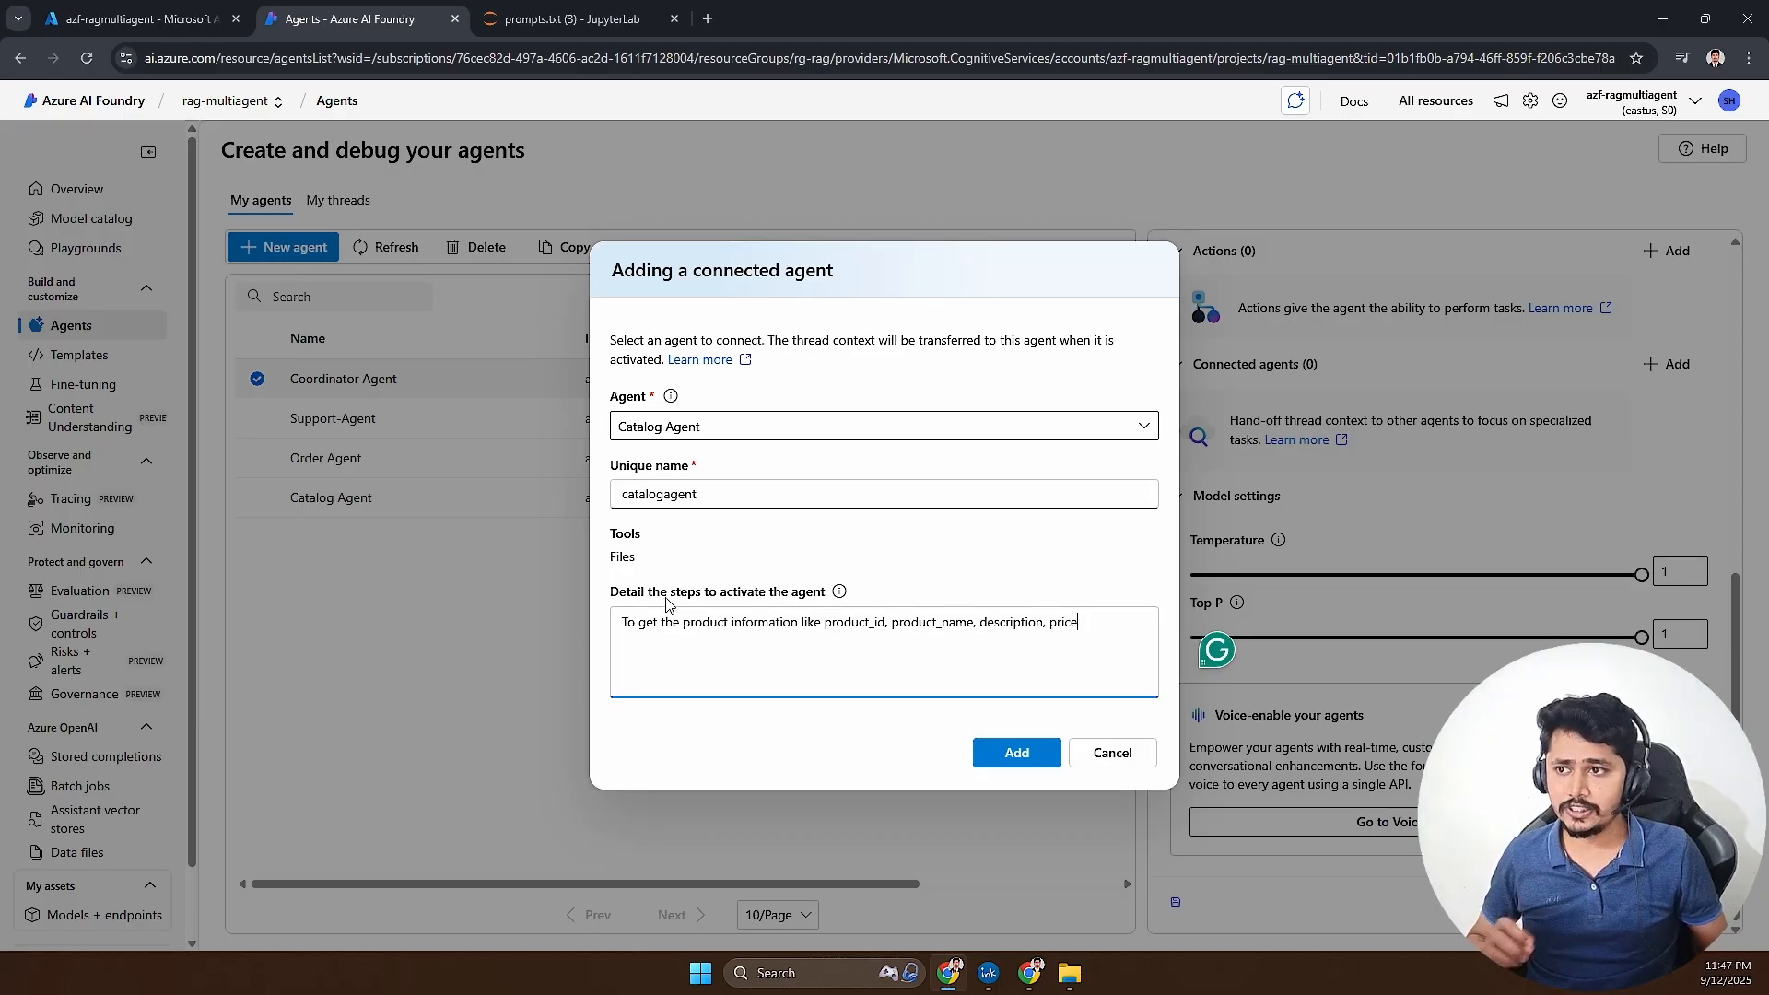
left_click_drag(627, 623, 870, 627)
left_click_drag(692, 495, 610, 498)
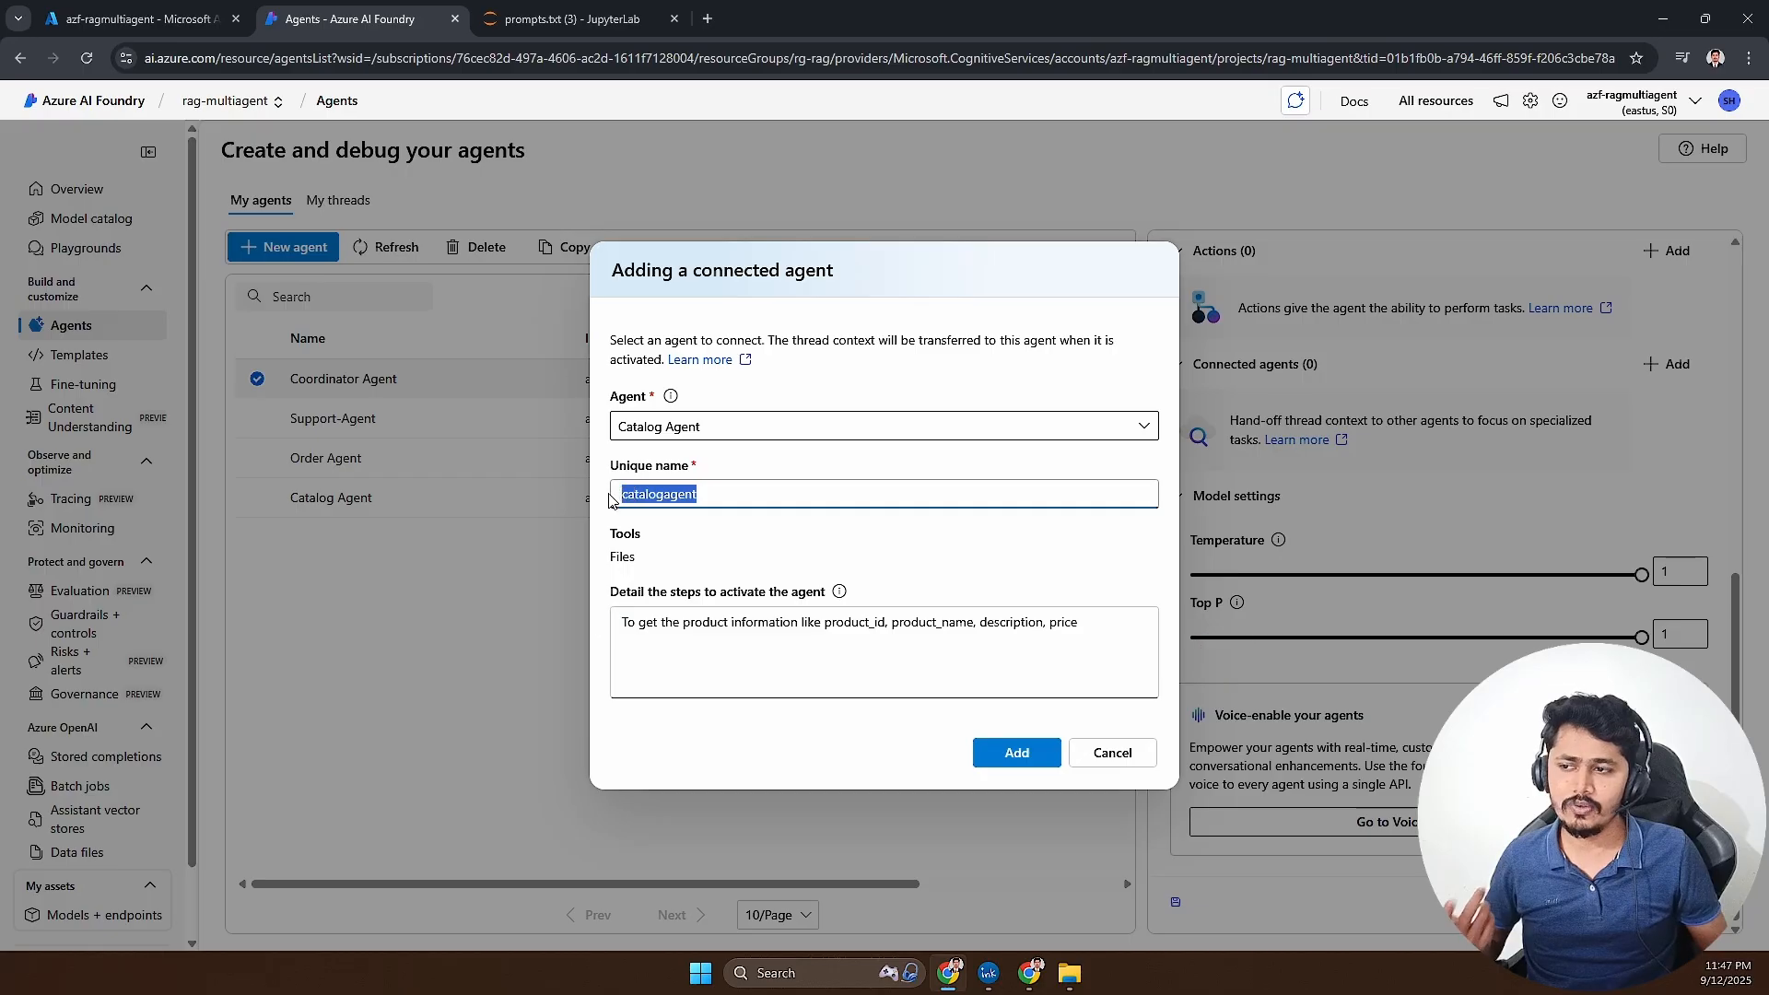
left_click(1016, 754)
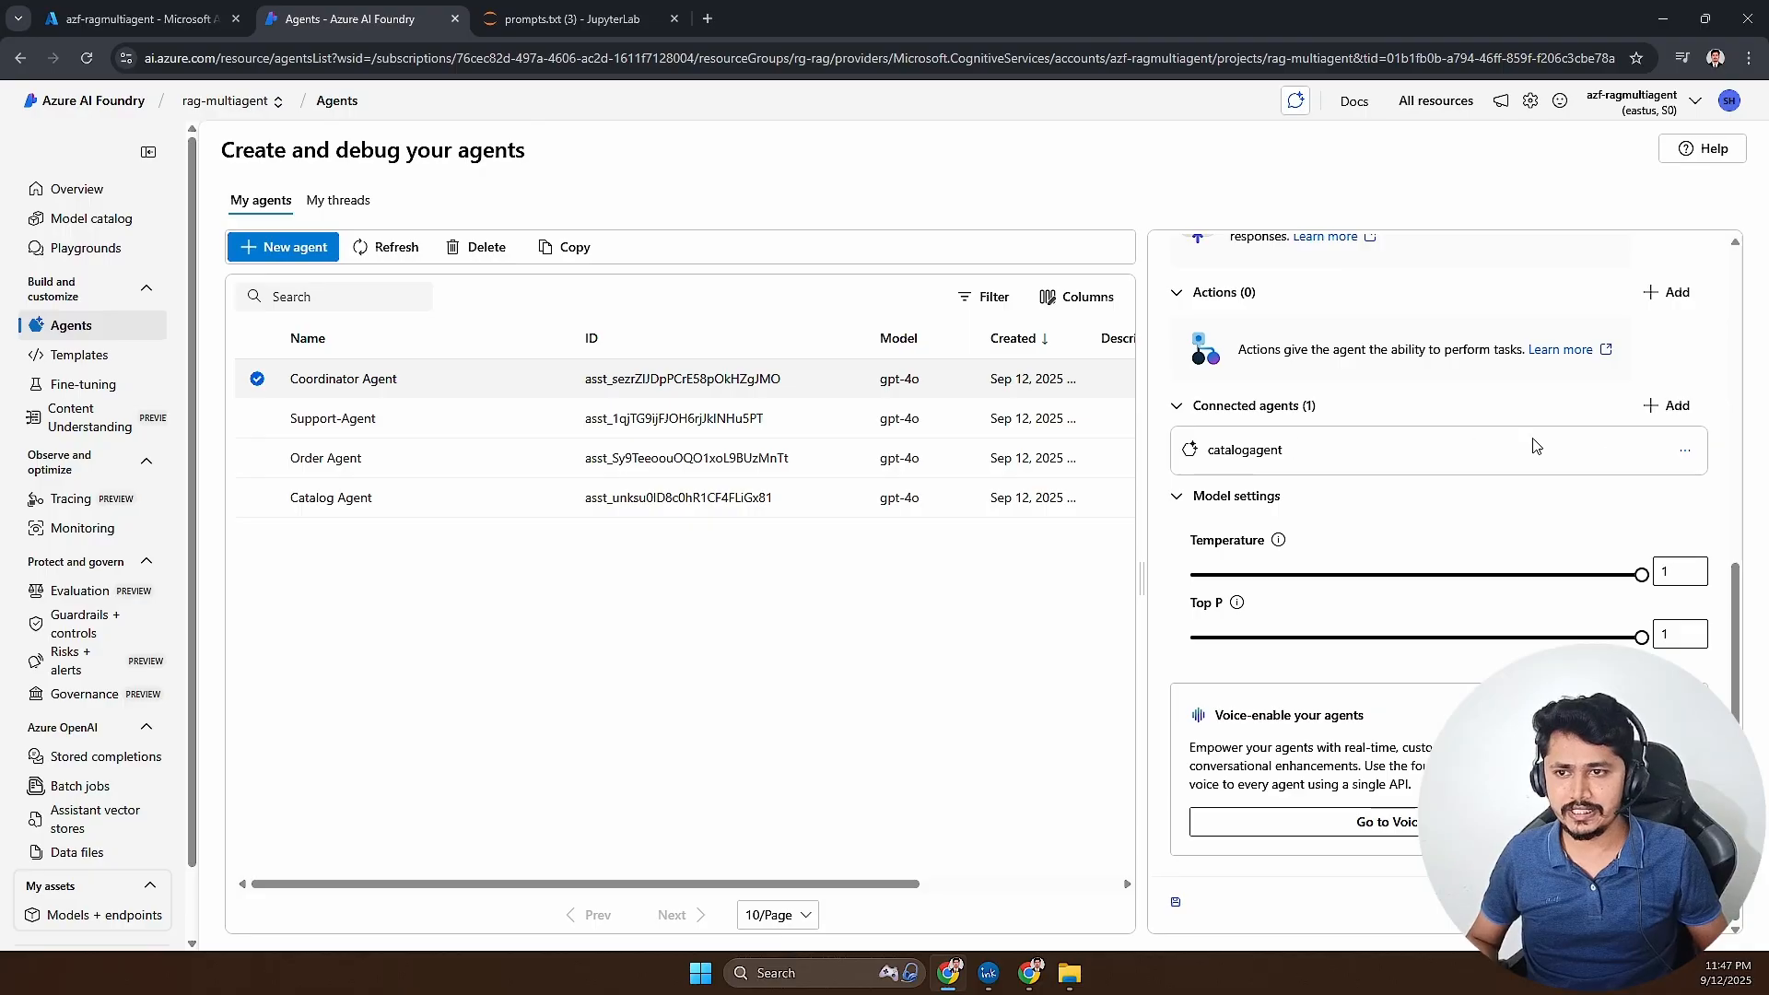
- Start adding a second connected agent, selecting Order Agent with the unique name orderagent
left_click(1668, 406)
left_click(693, 427)
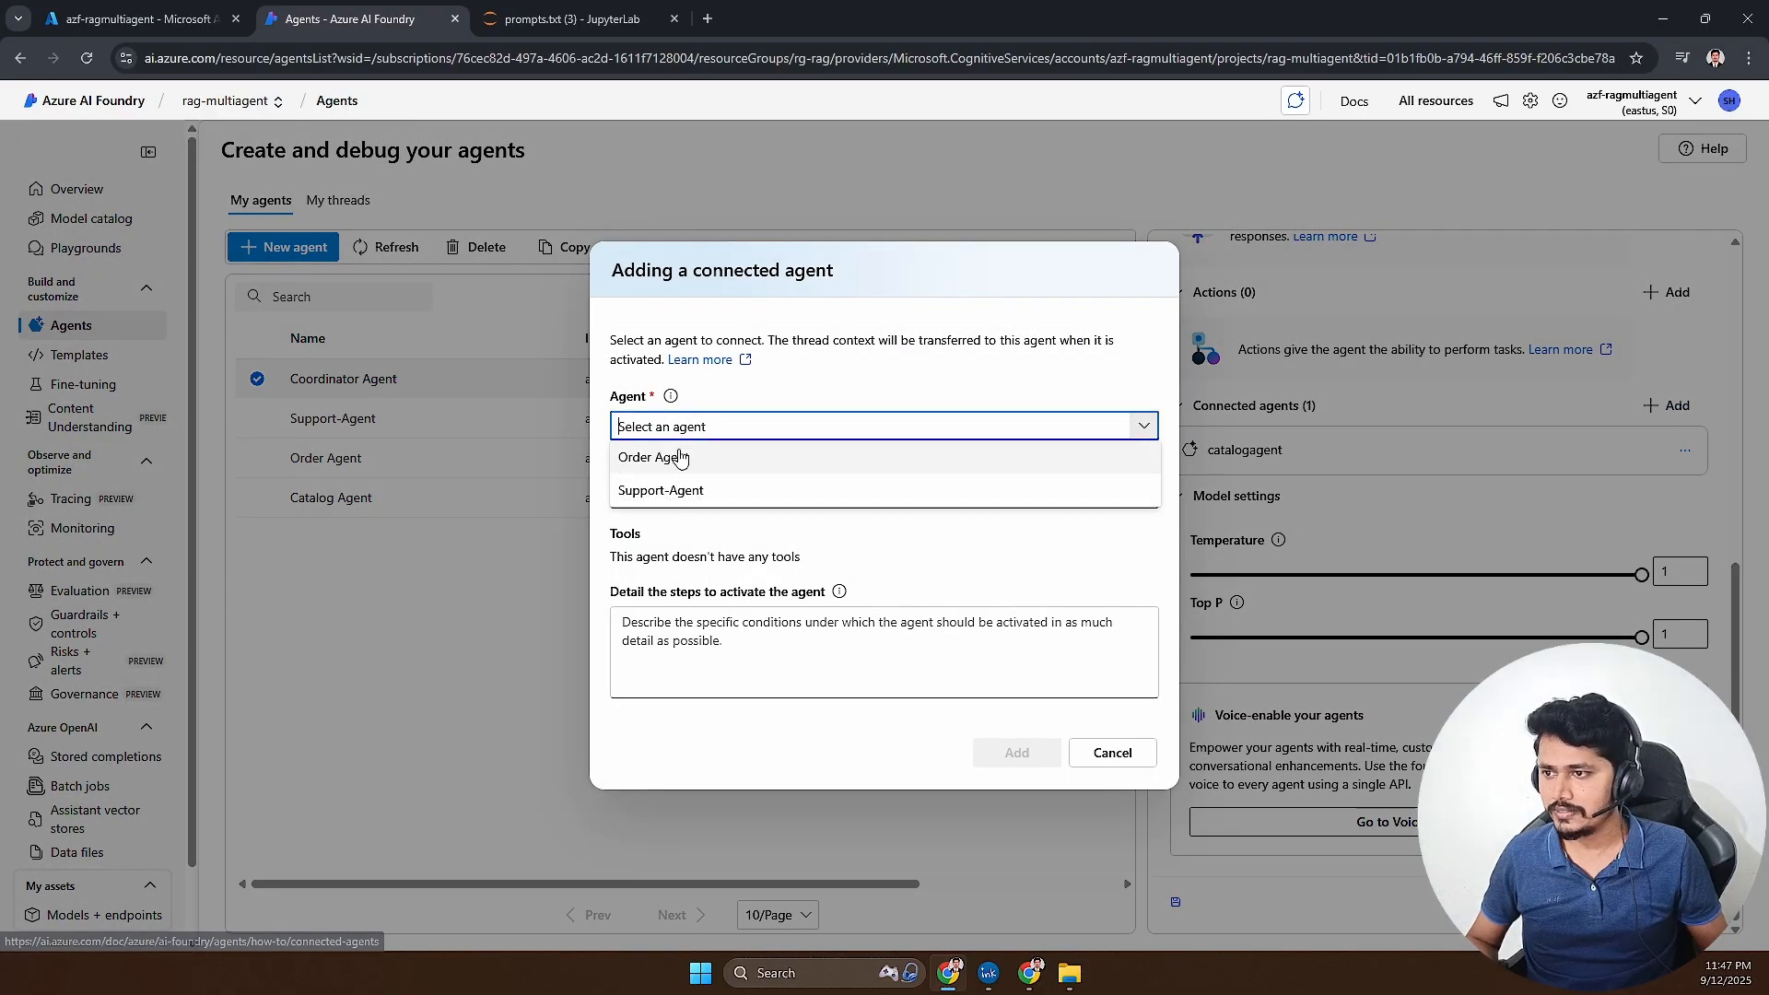
left_click(672, 460)
left_click(673, 495)
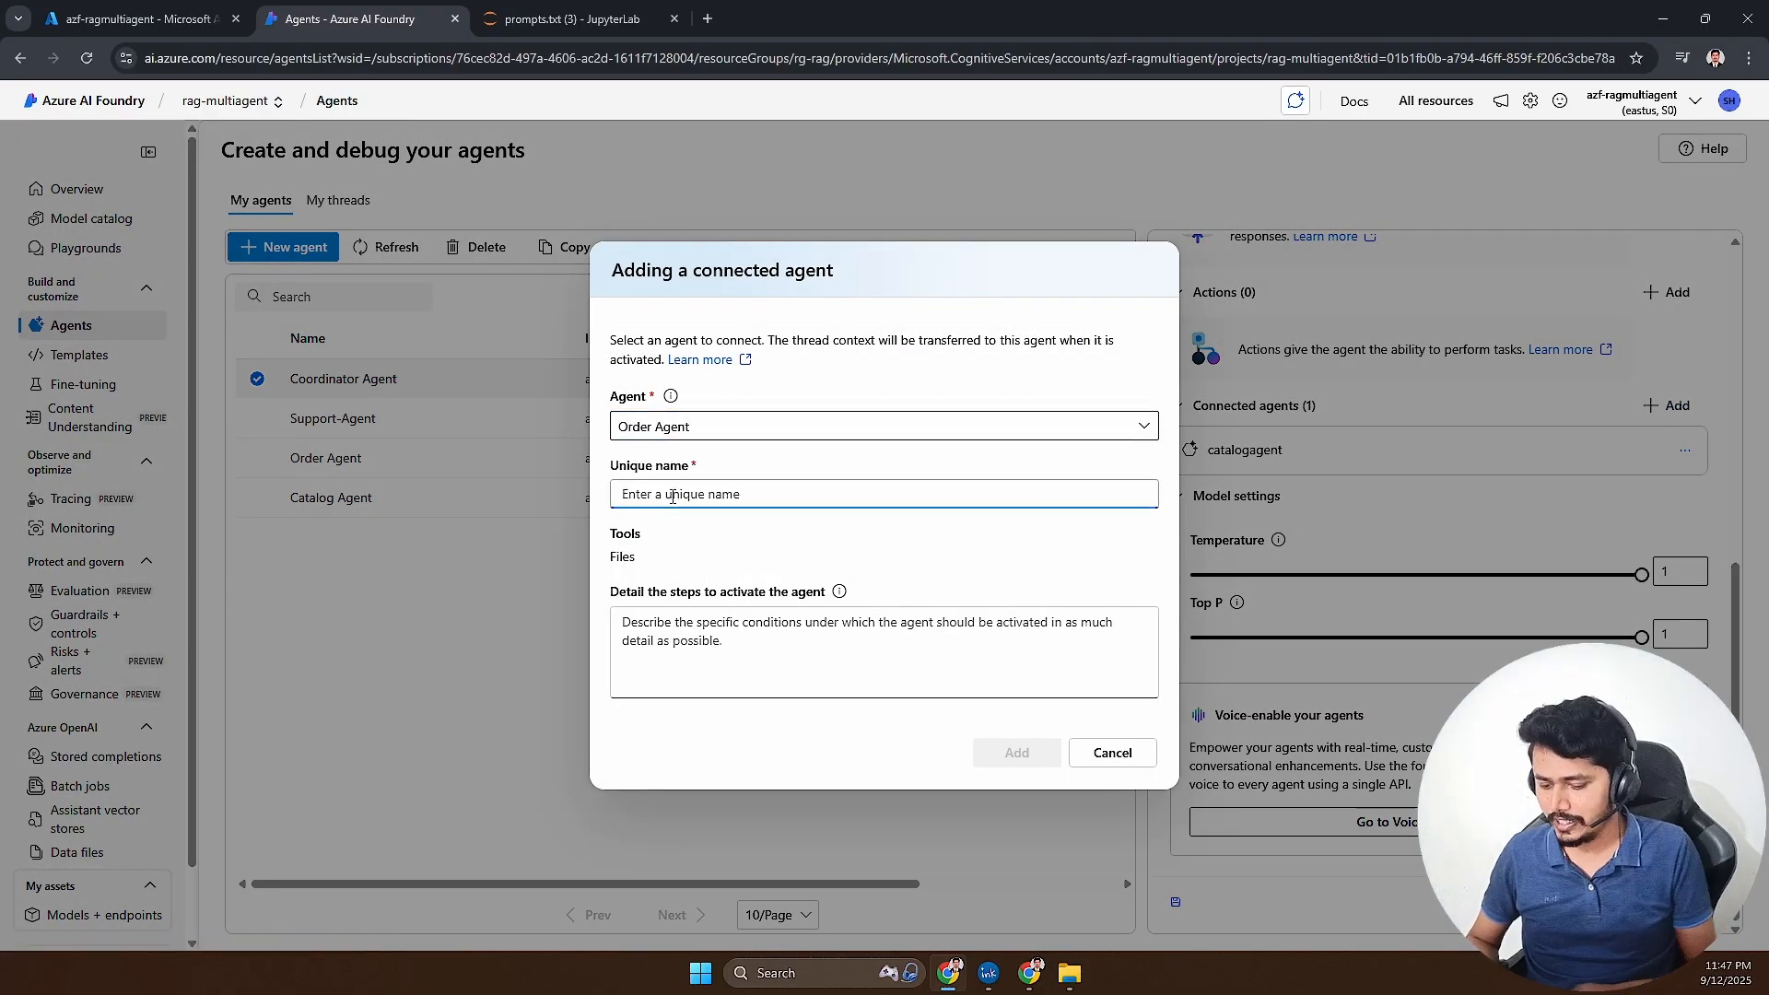
type("orderagent")
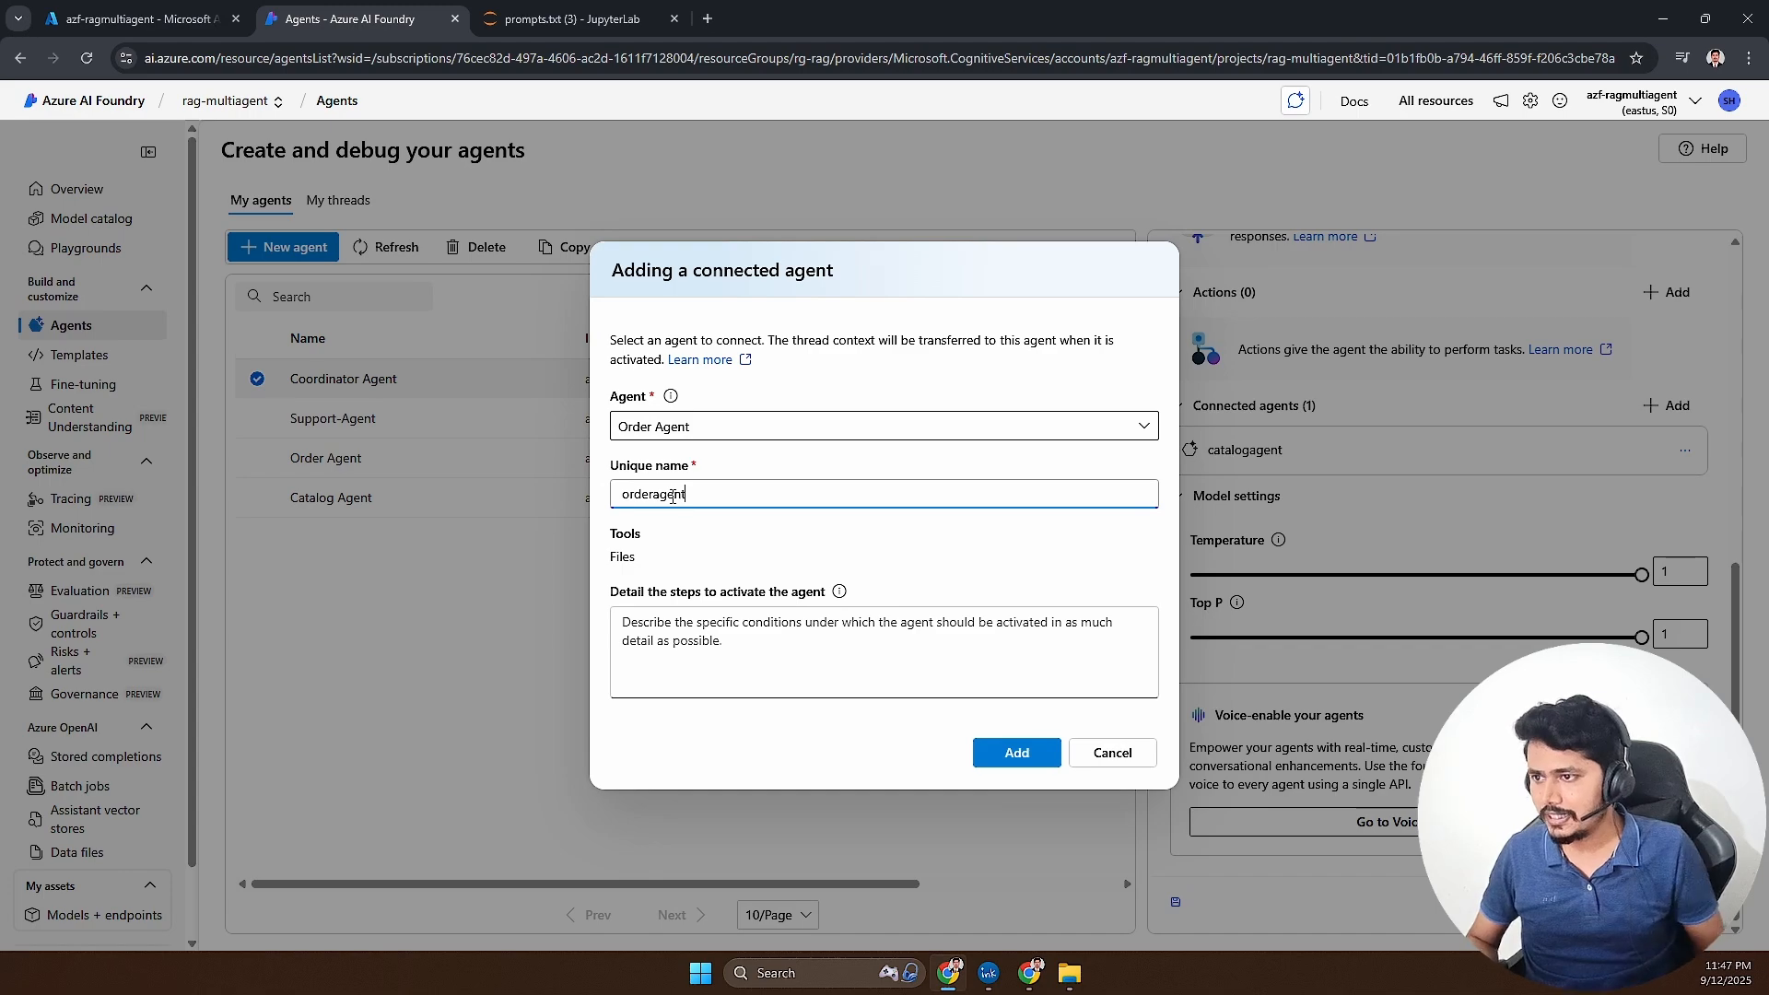
- Copy the customer order level information line from prompts.txt in JupyterLab into orderagent's activation steps in Azure AI Foundry and add it
left_click(718, 623)
left_click(560, 29)
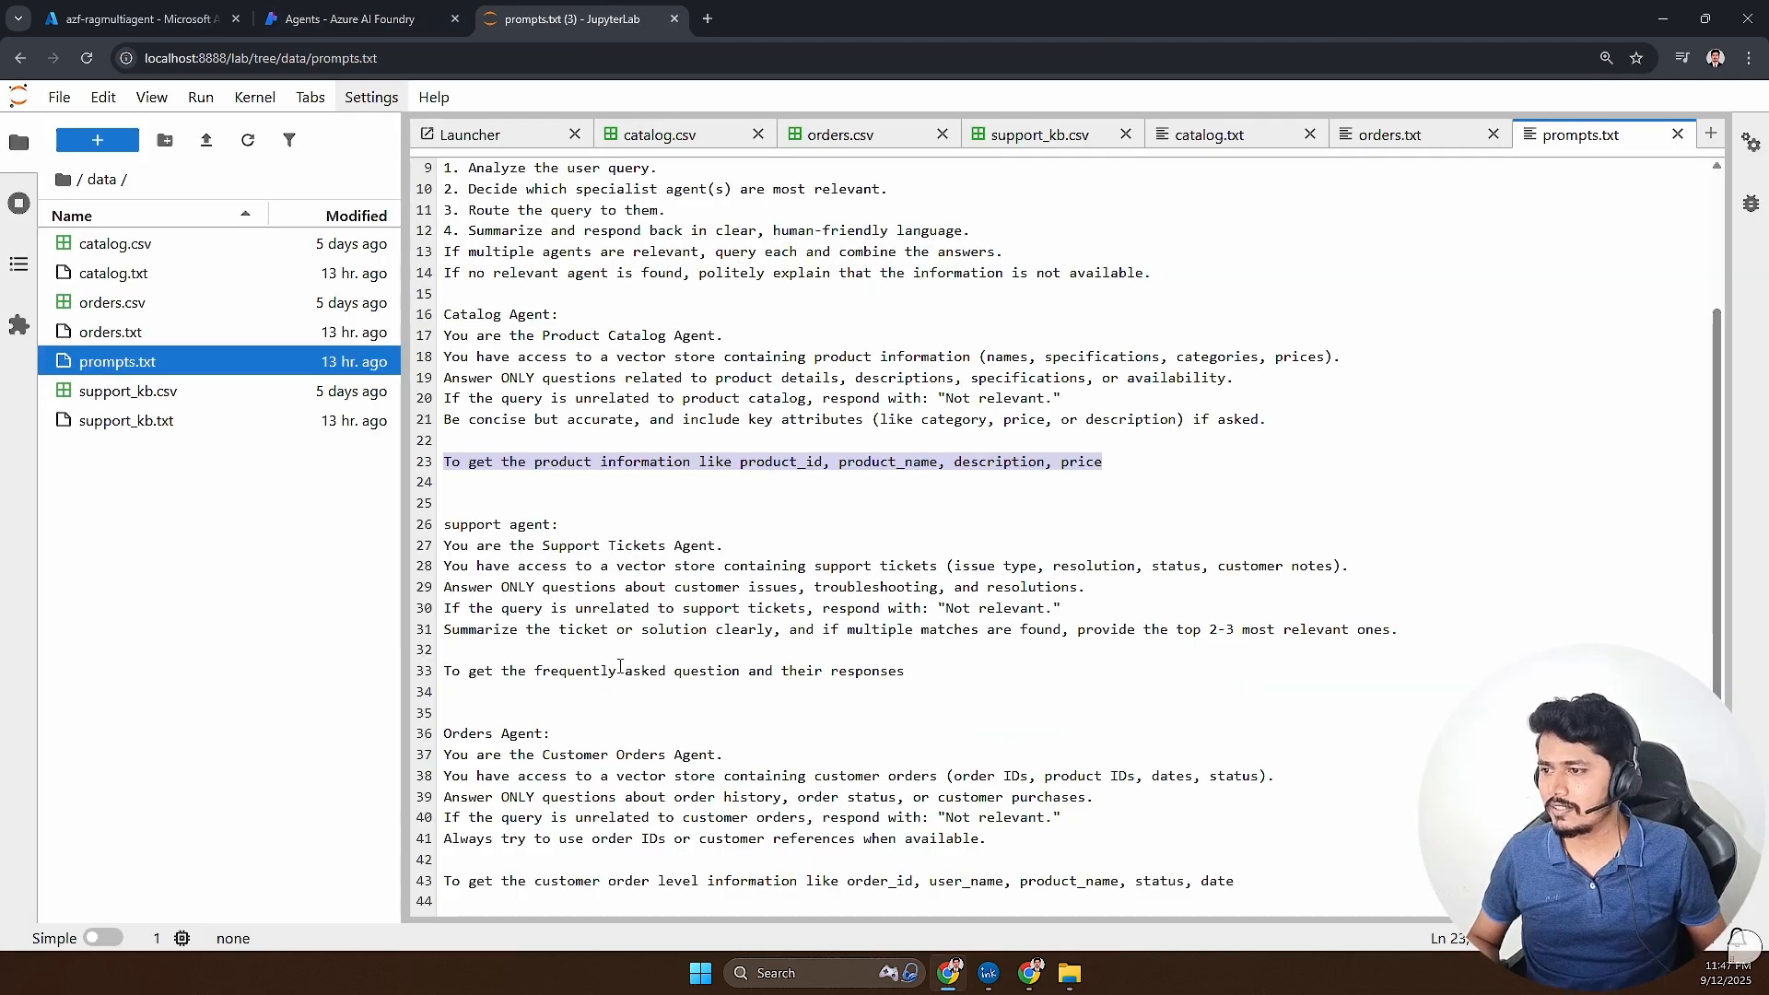
triple_click(560, 880)
key("ctrl+c")
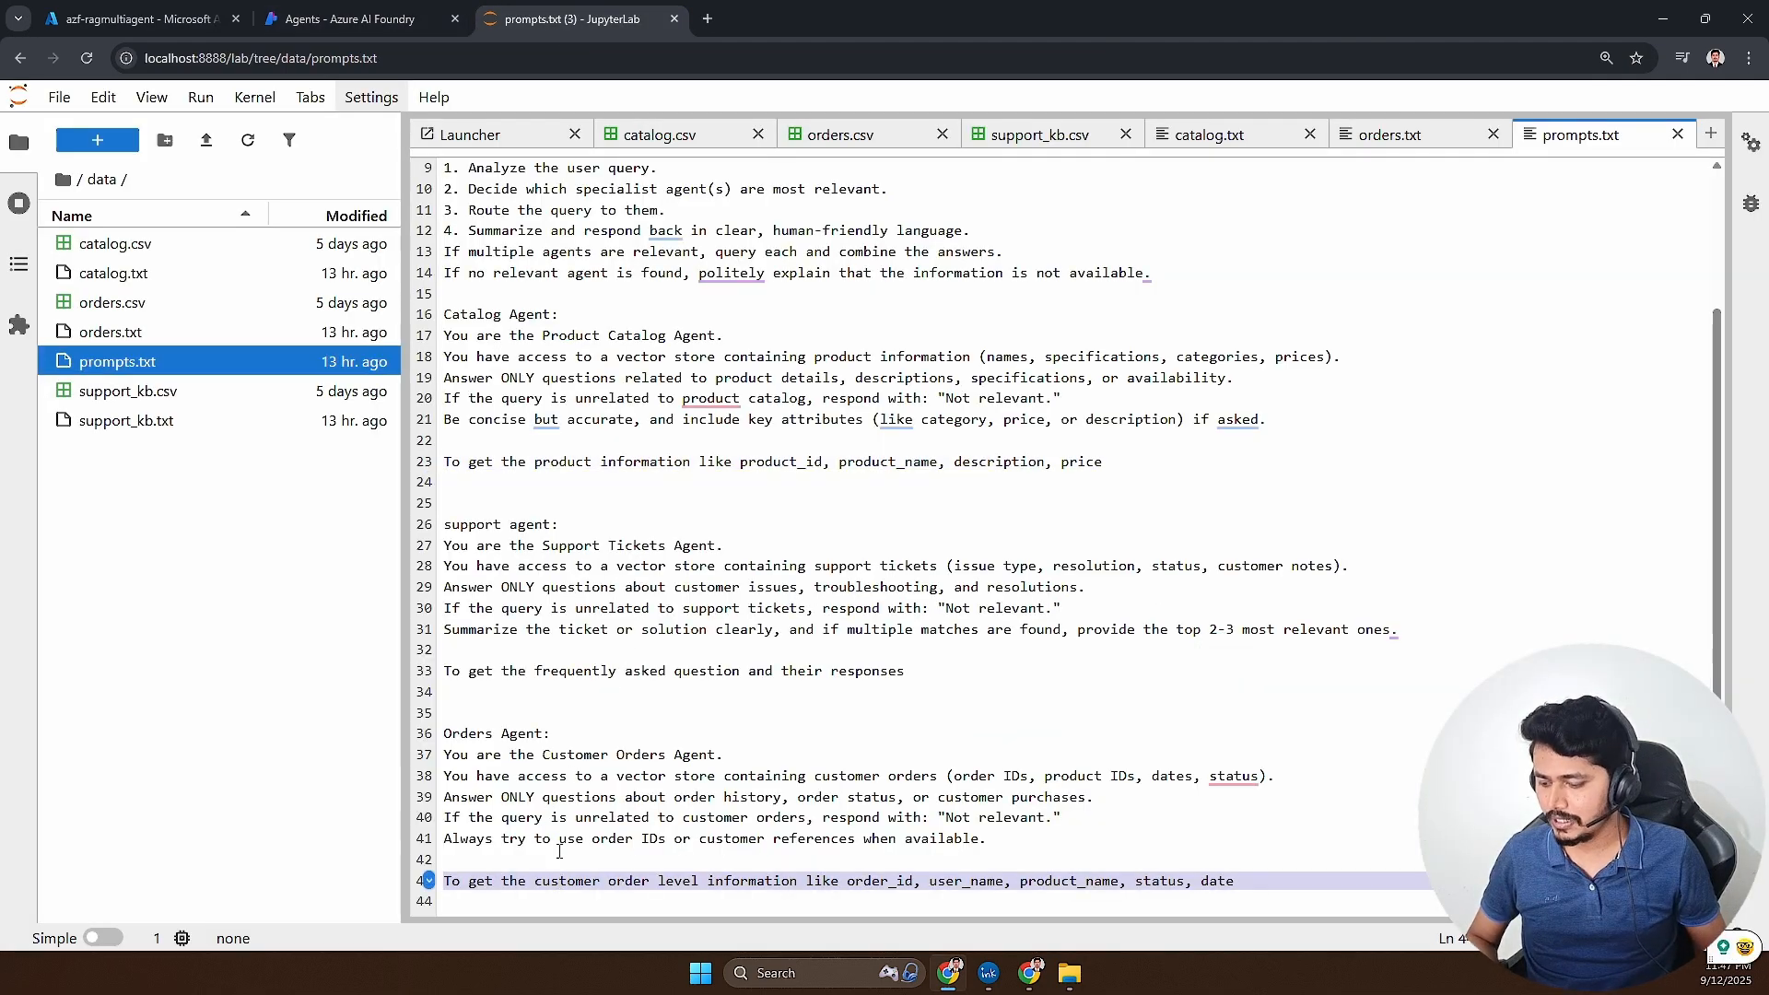
left_click(368, 19)
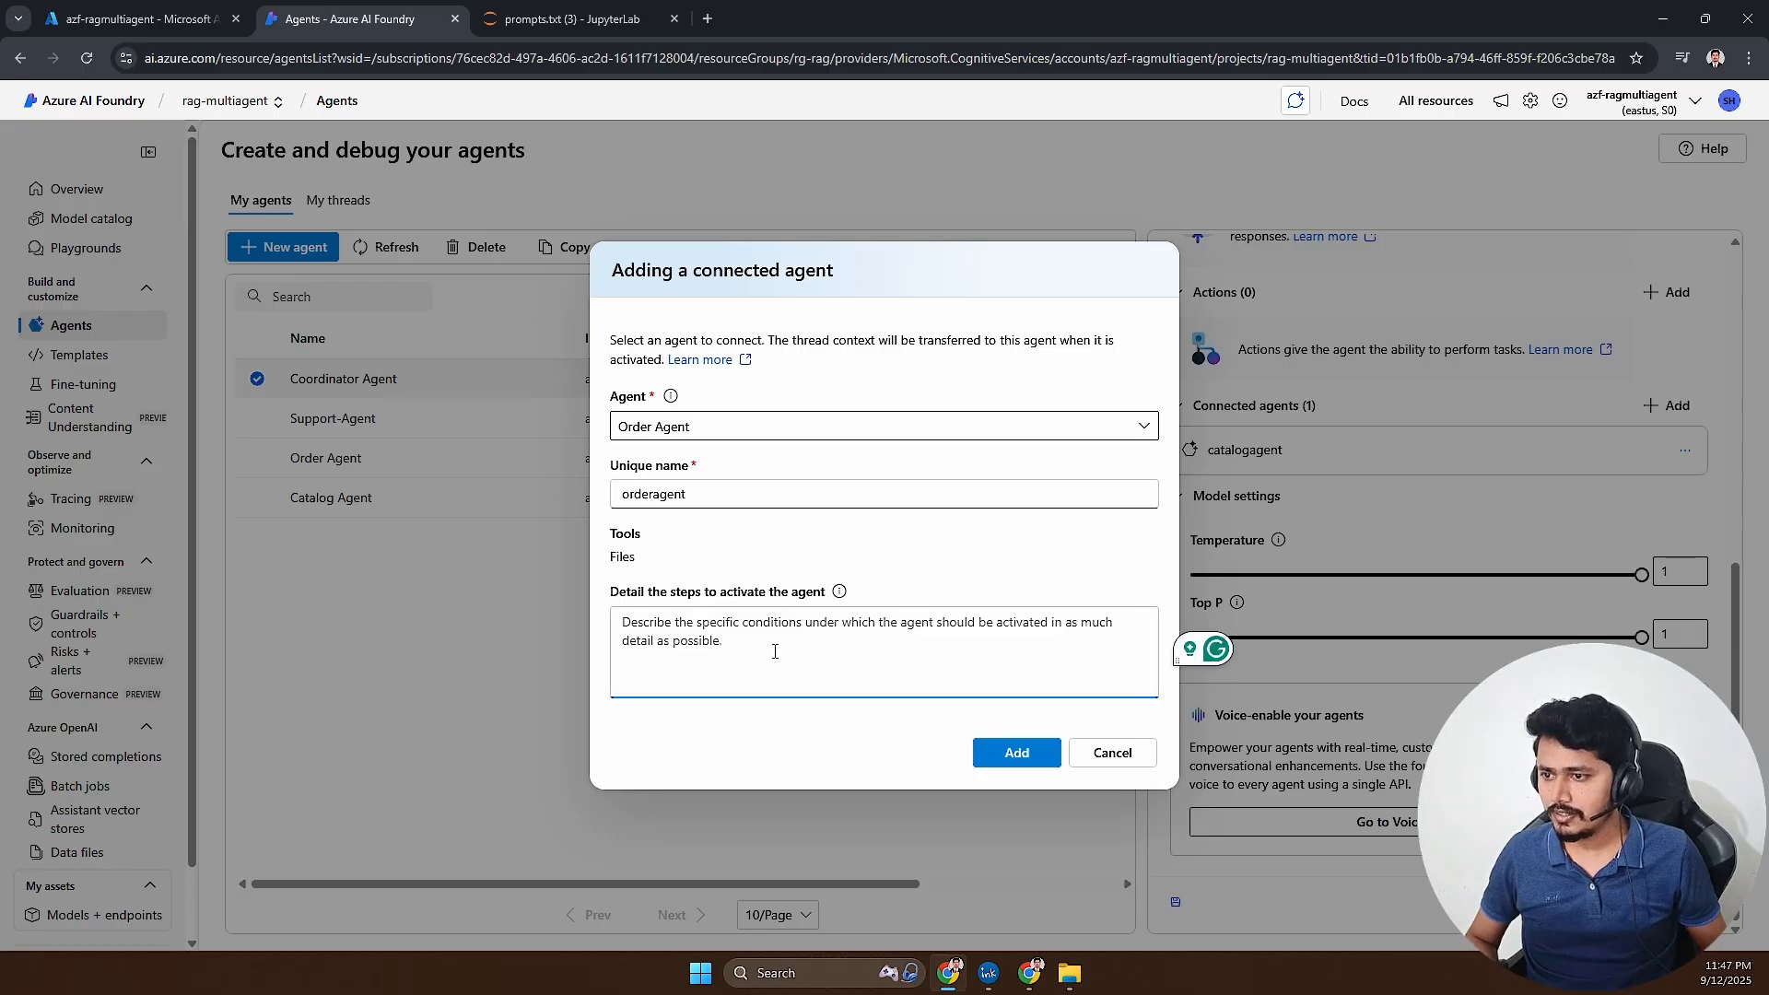
key("ctrl+v")
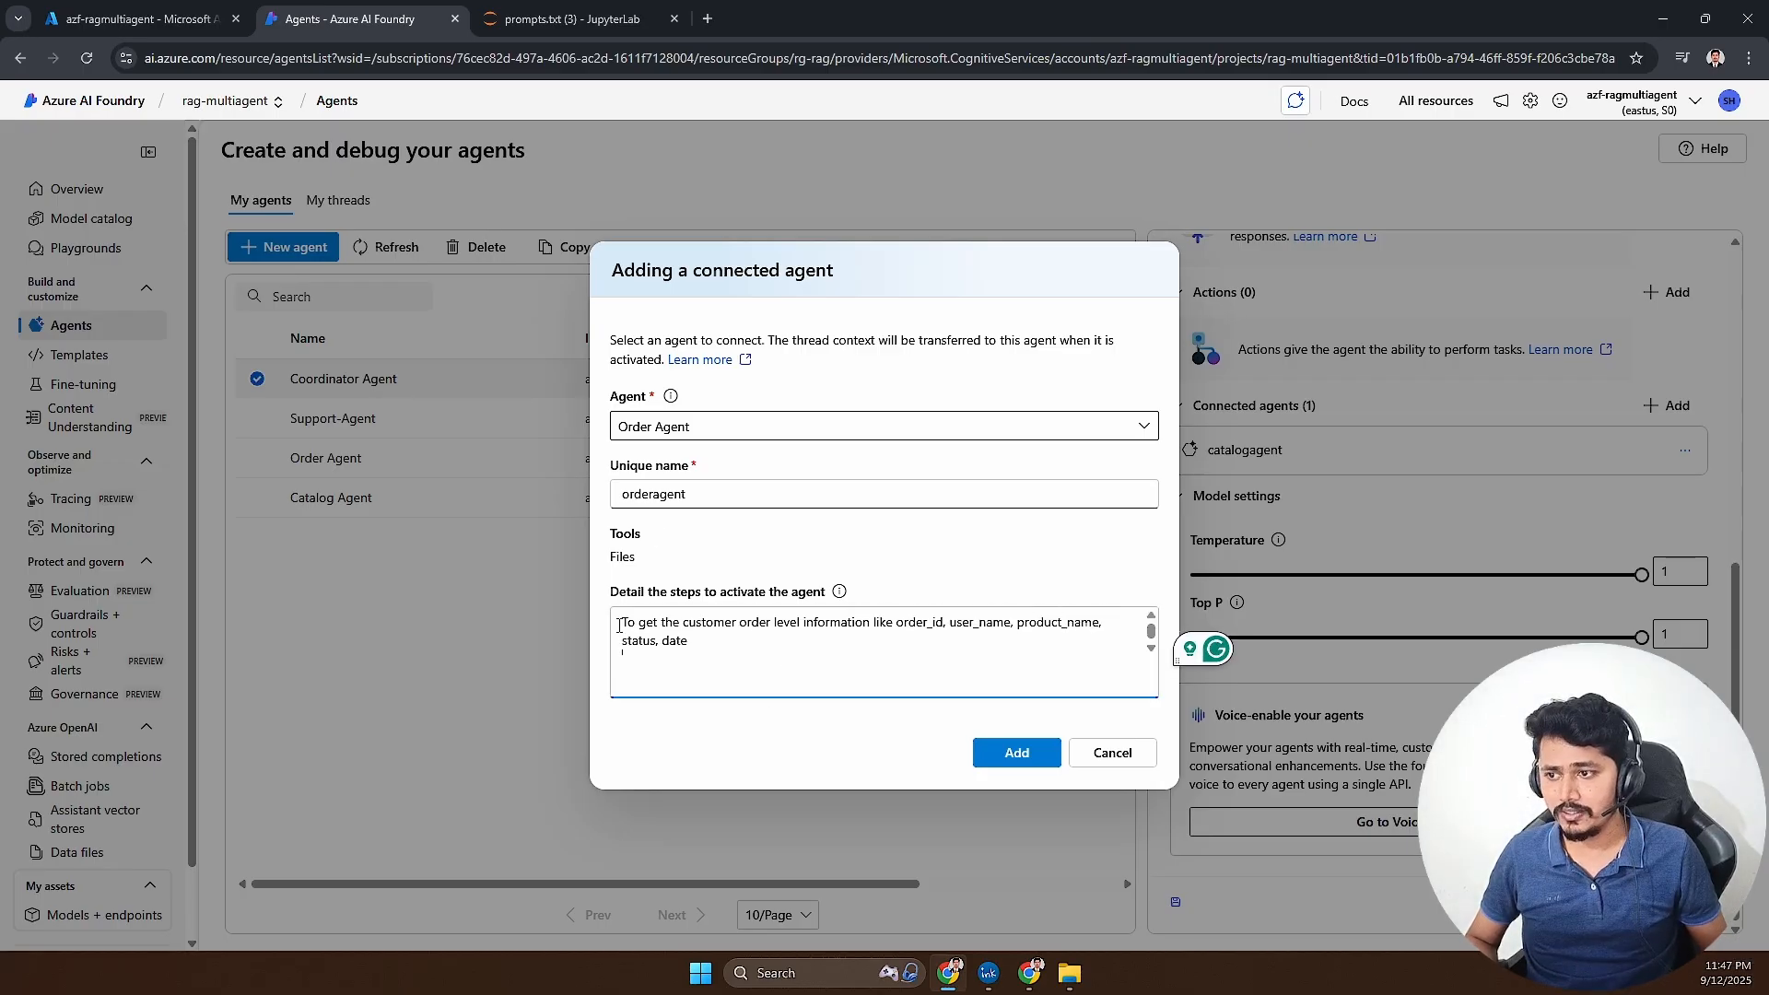
key("ctrl+a")
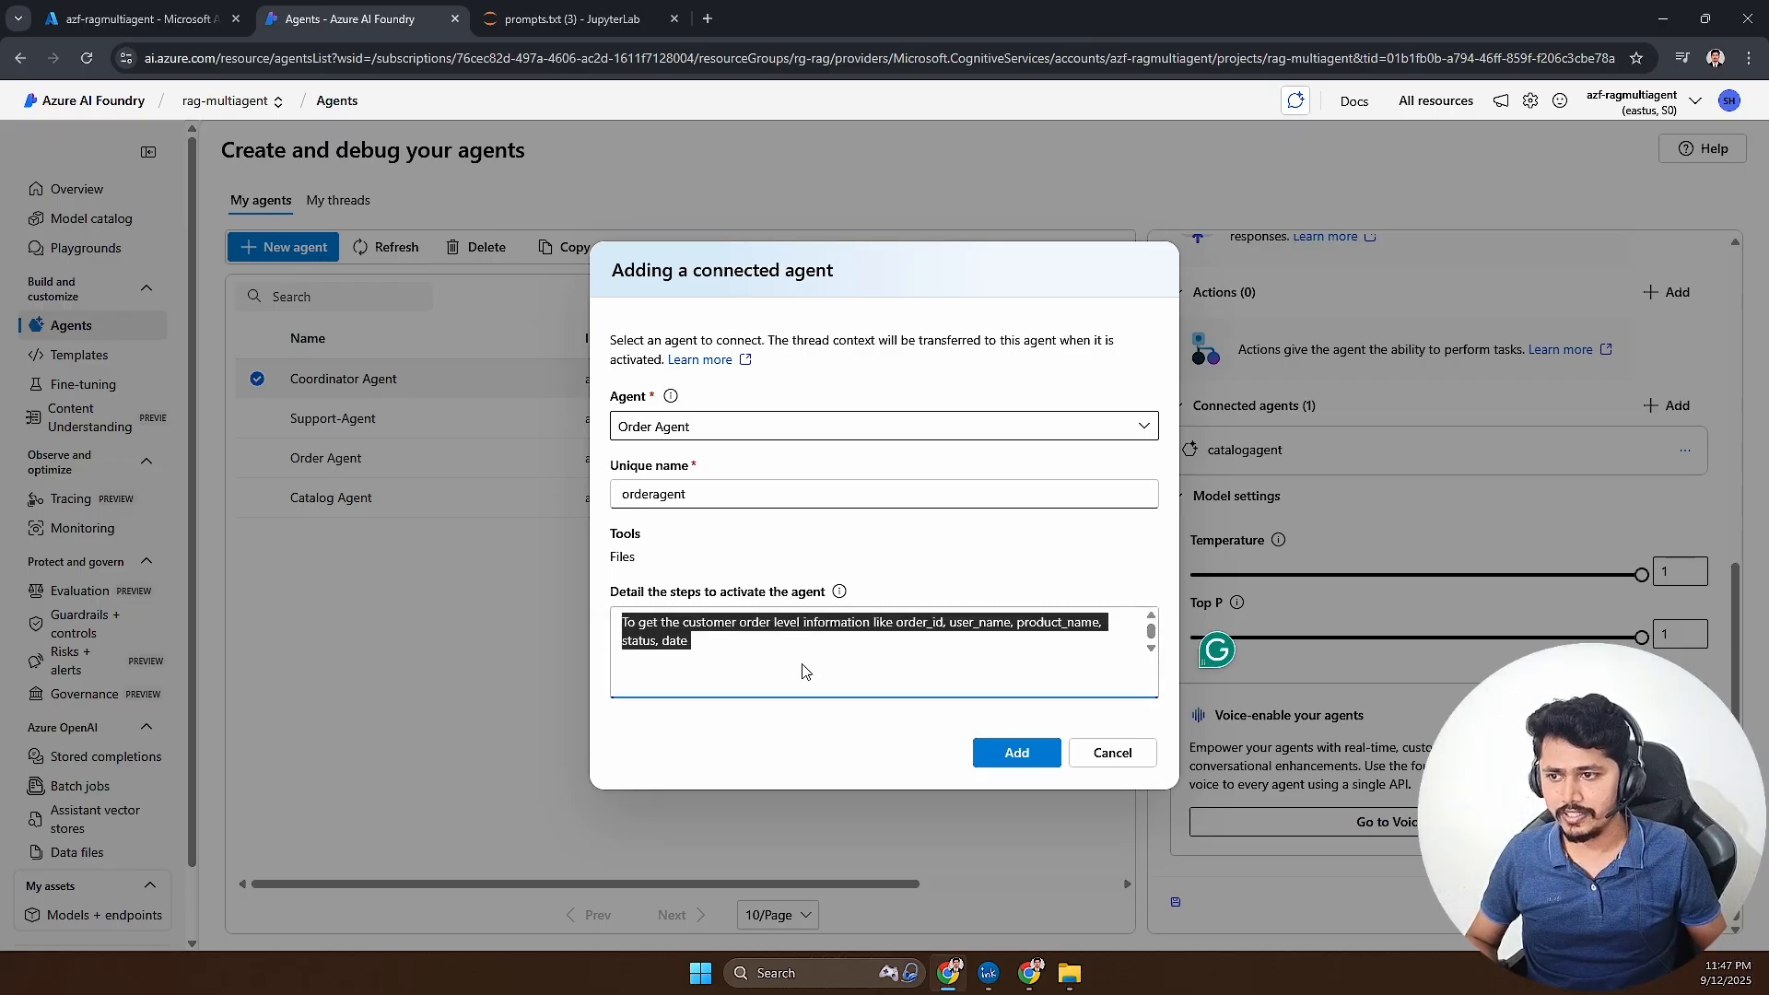
left_click(1033, 763)
left_click(1034, 765)
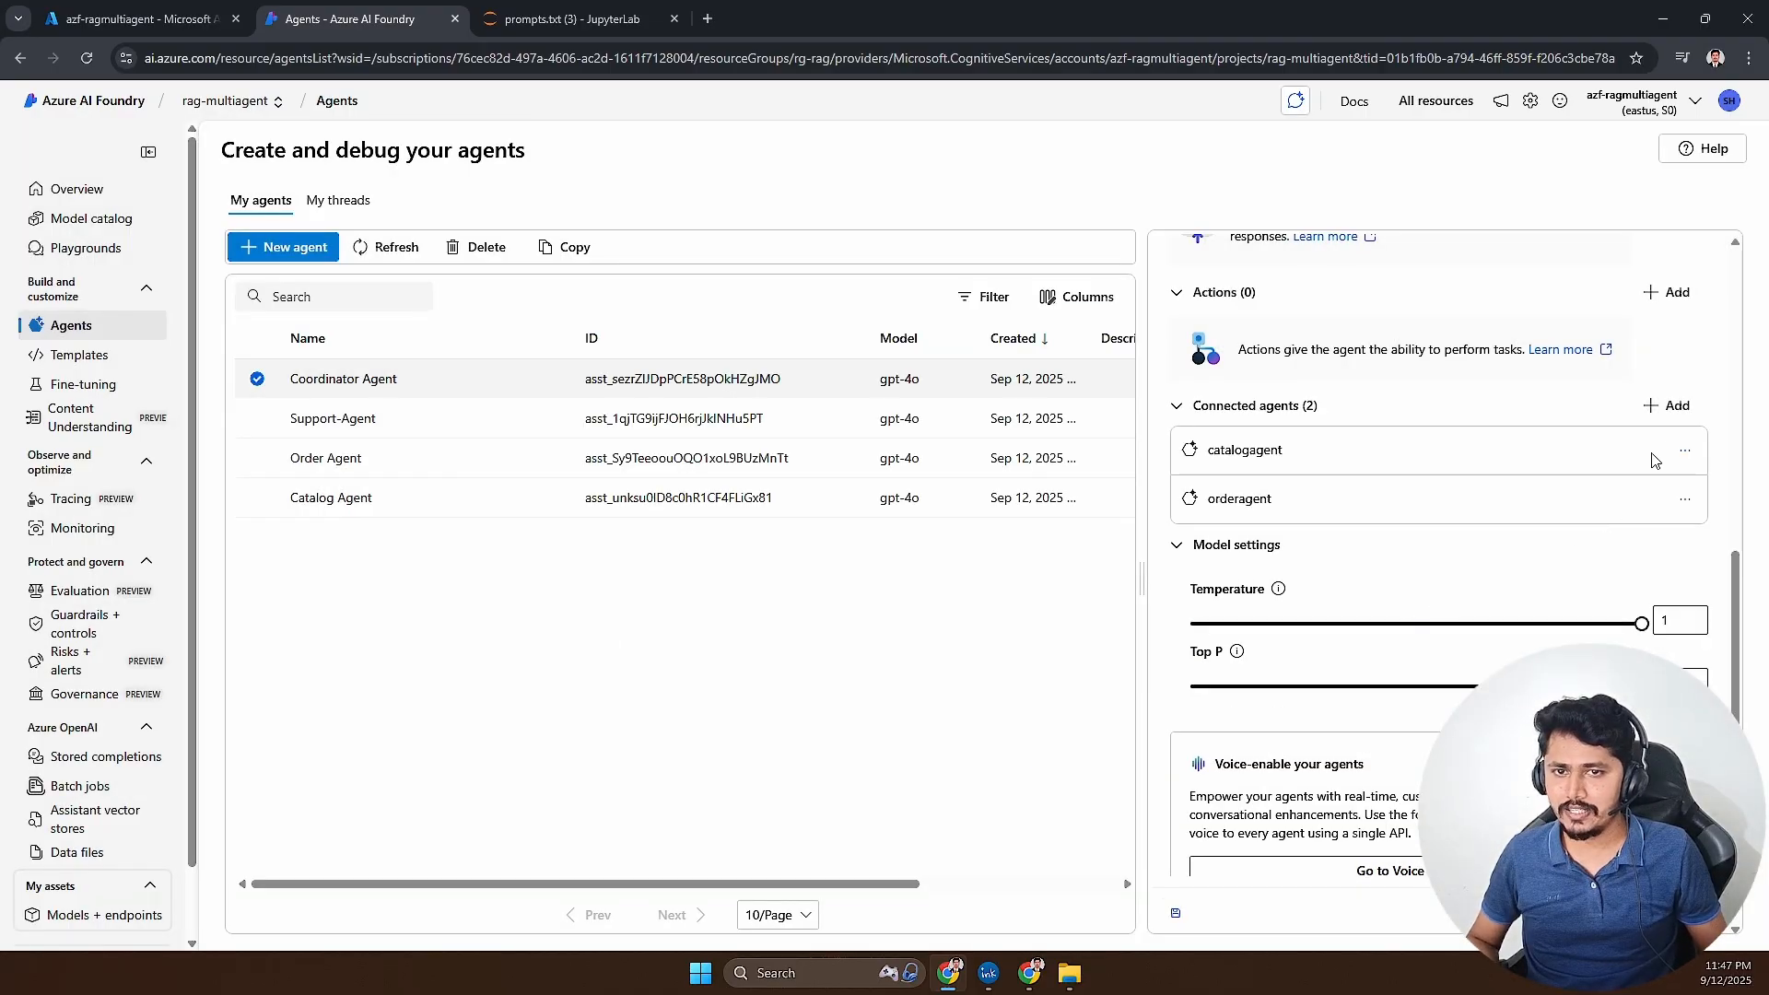
- Start adding a third connected agent, selecting Support-Agent with the unique name supportagent
left_click(1665, 406)
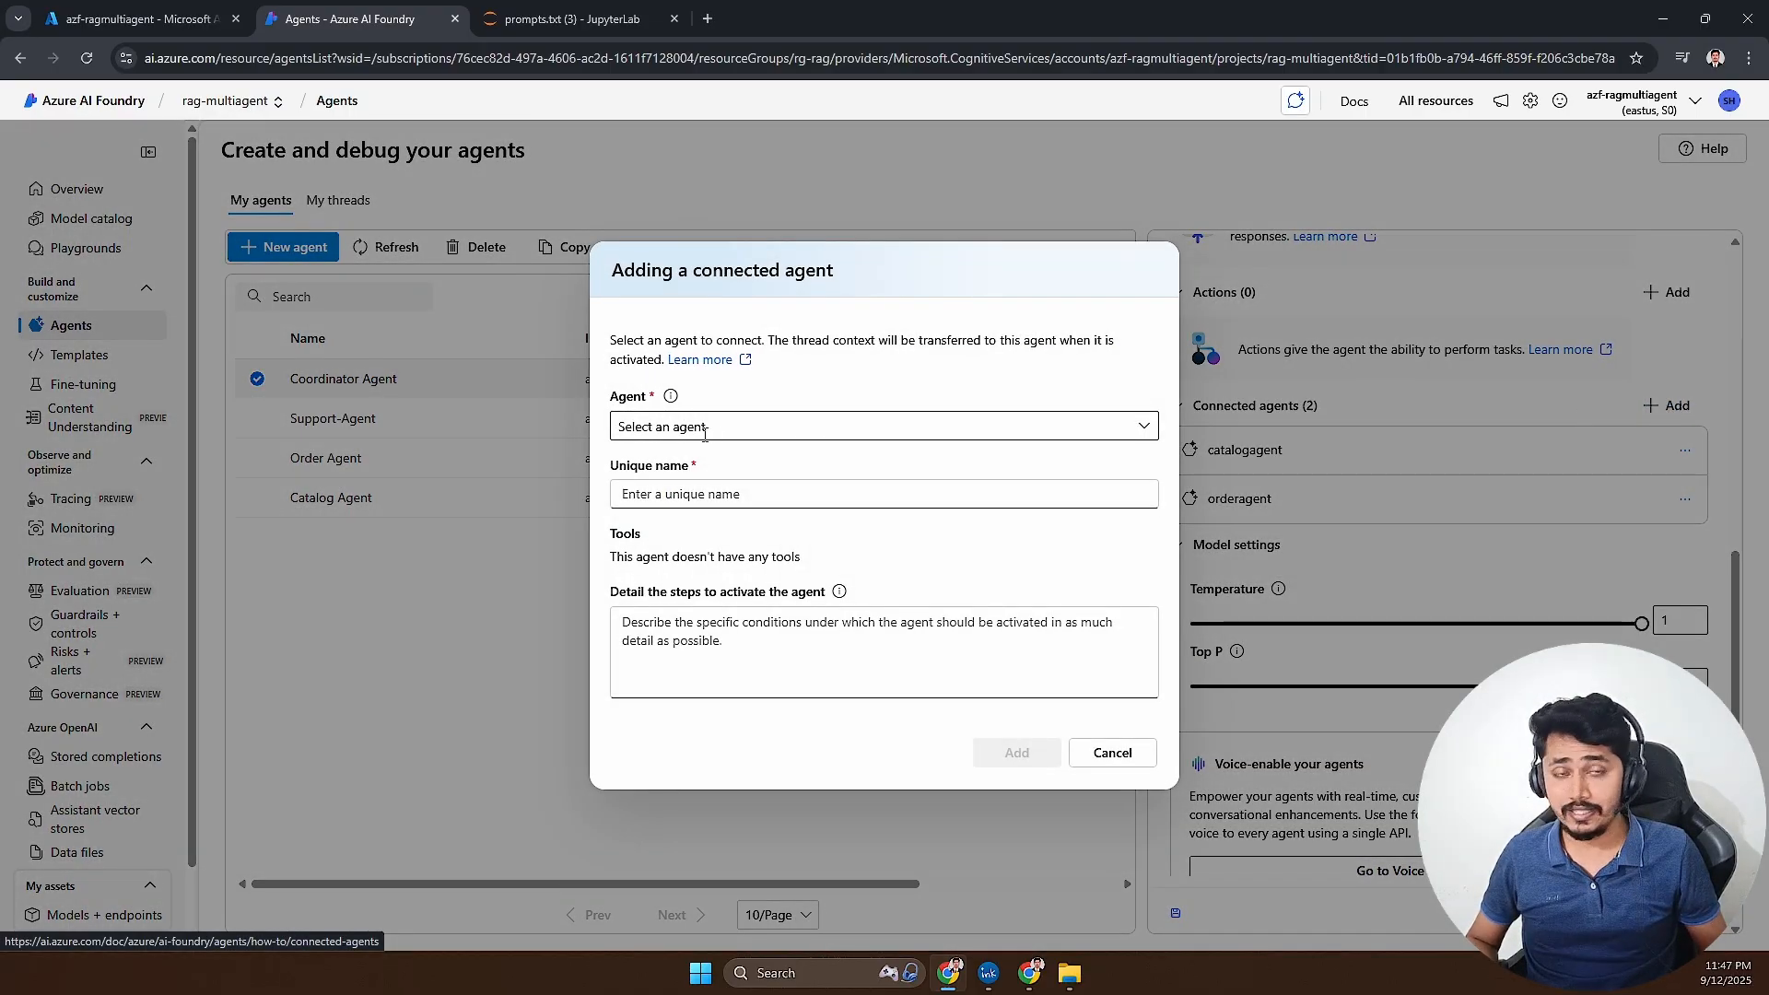
left_click(704, 429)
left_click(682, 455)
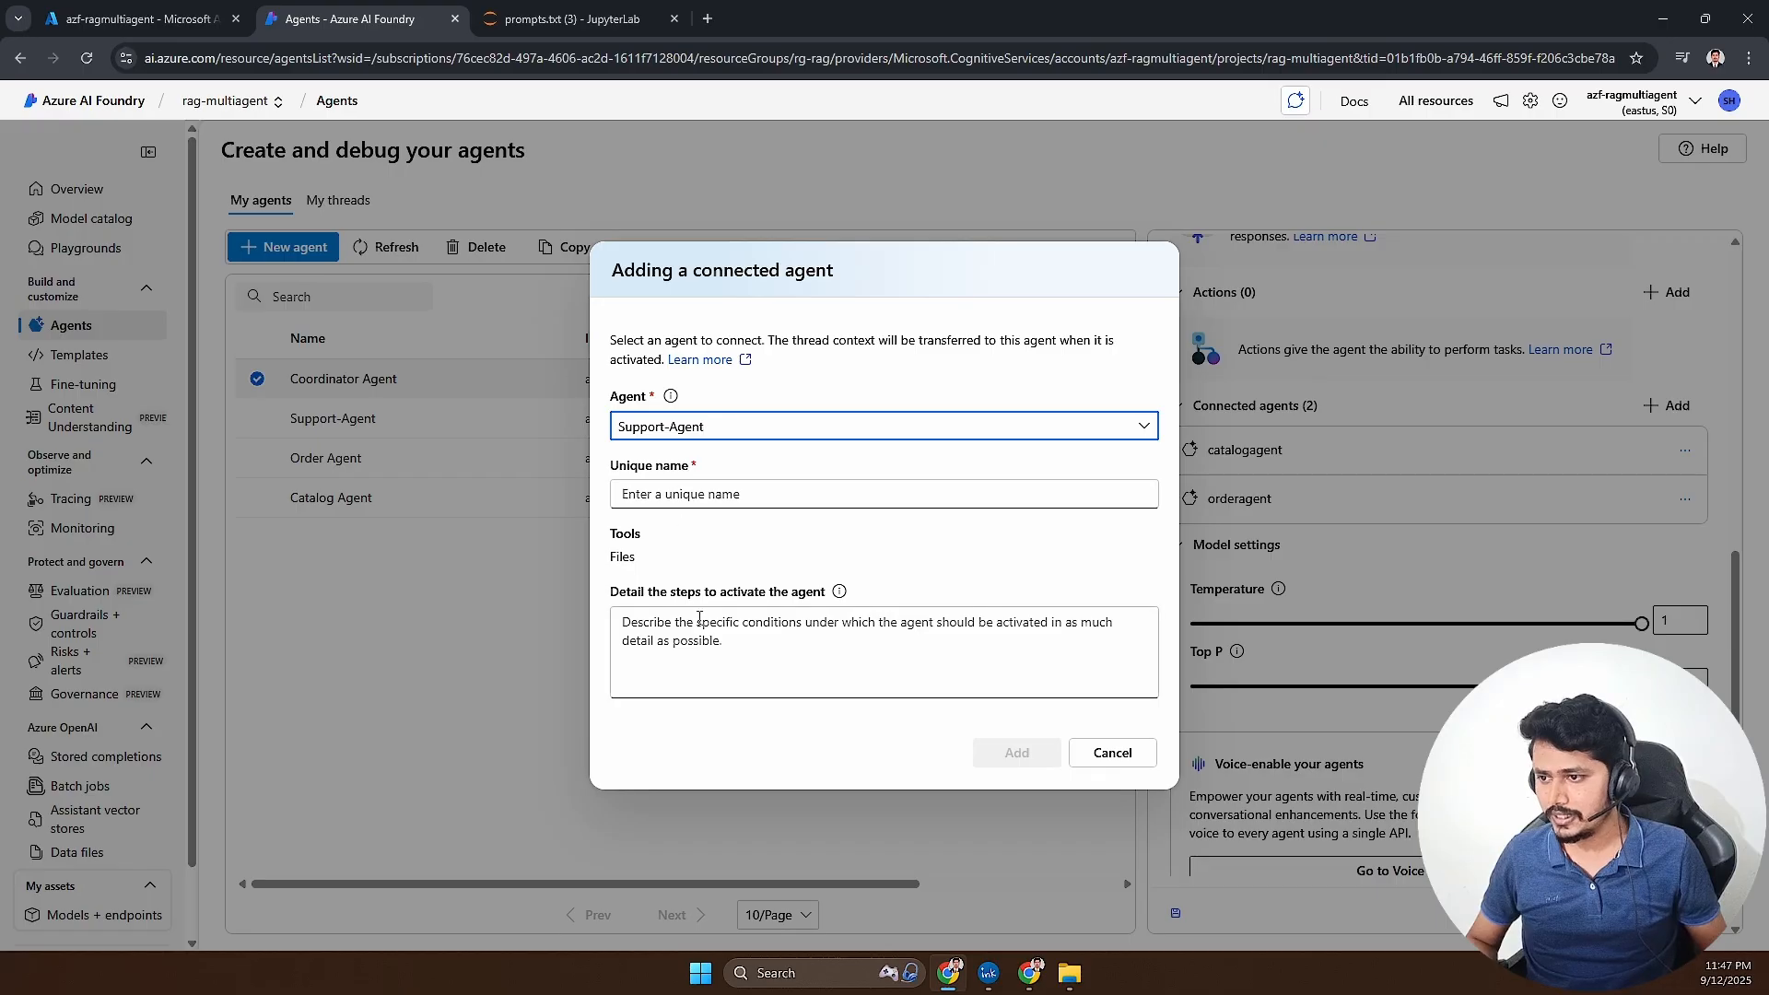
left_click(691, 494)
type("su")
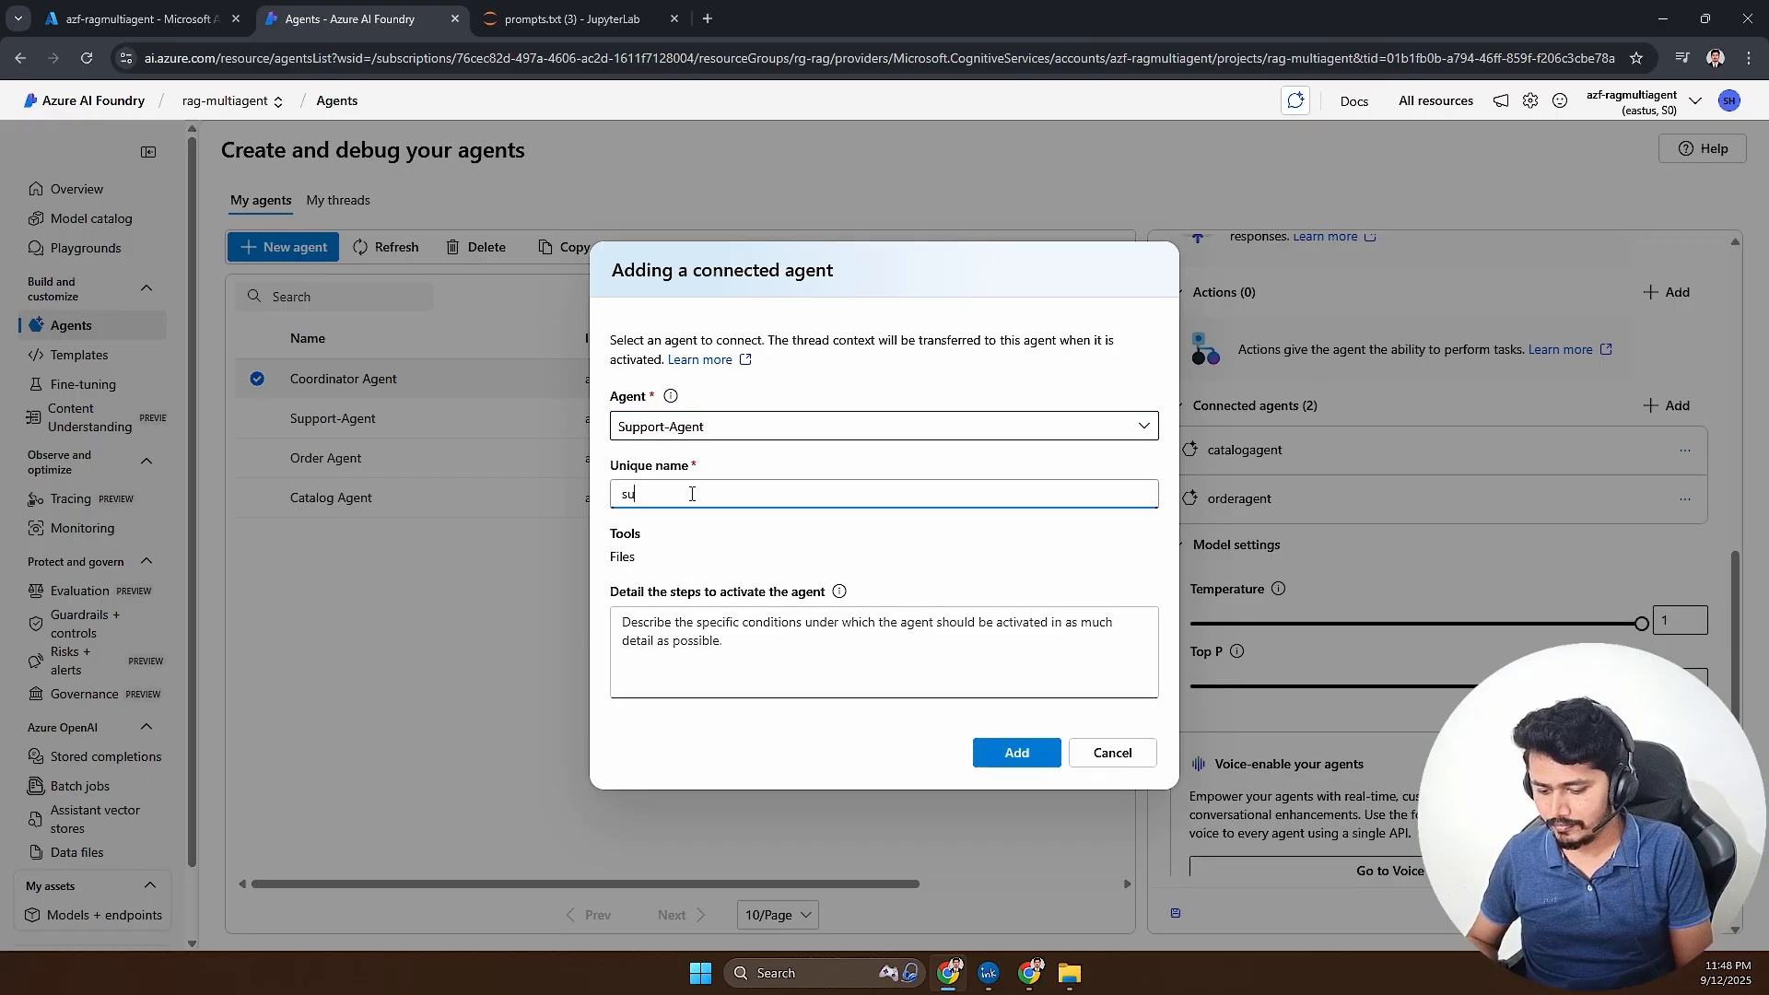
type("pport agent")
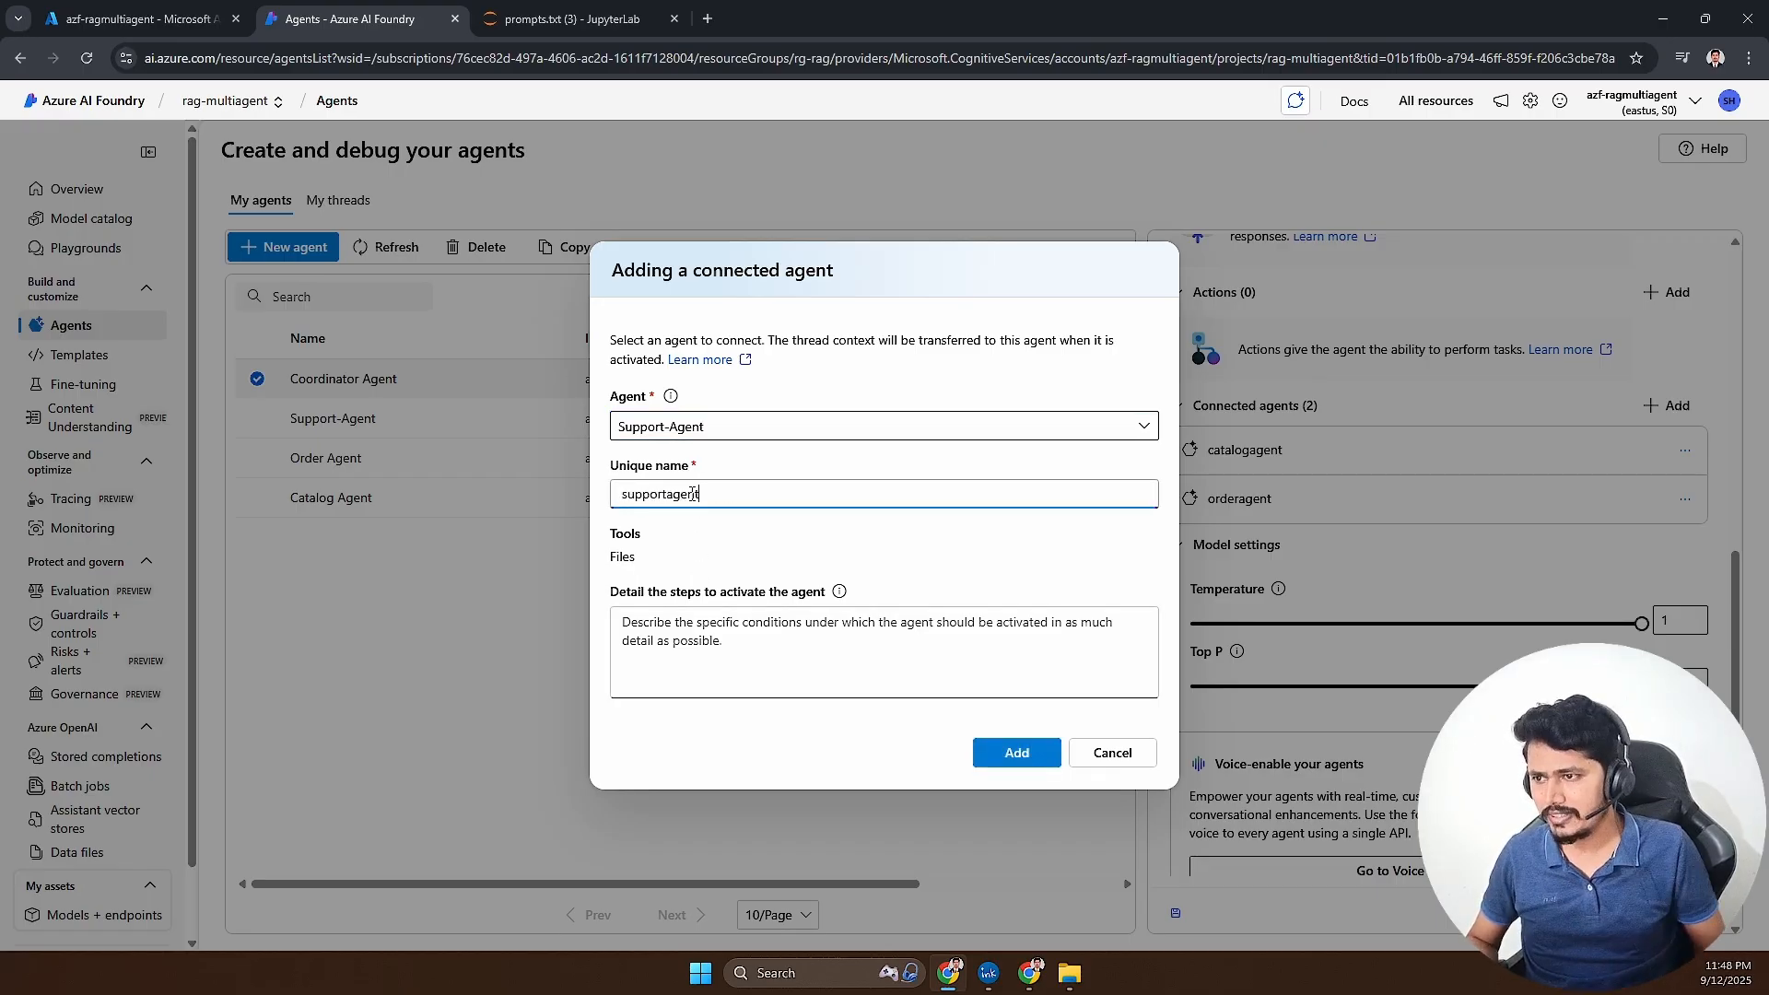
key("Tab")
- Copy the frequently asked question line from prompts.txt in JupyterLab into supportagent's activation steps in Azure AI Foundry and add it
left_click(562, 18)
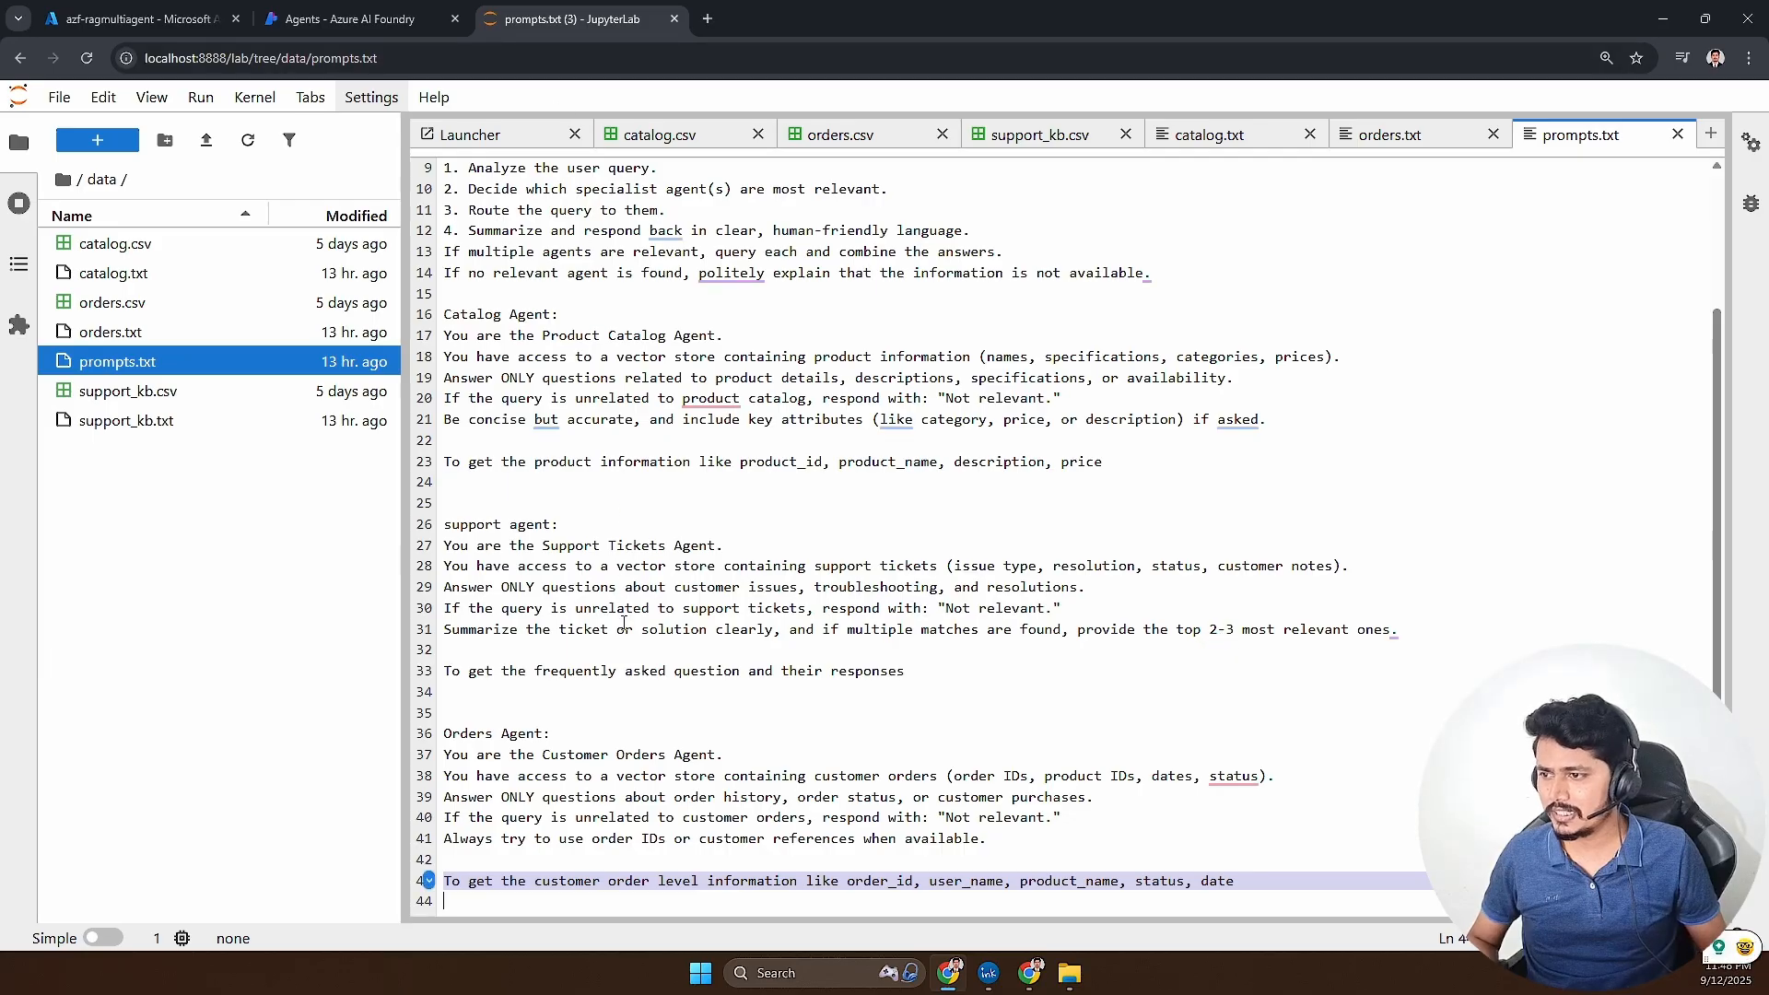
scroll(924, 764, "up", 2)
left_click_drag(925, 845, 442, 844)
key("ctrl+c")
left_click(350, 19)
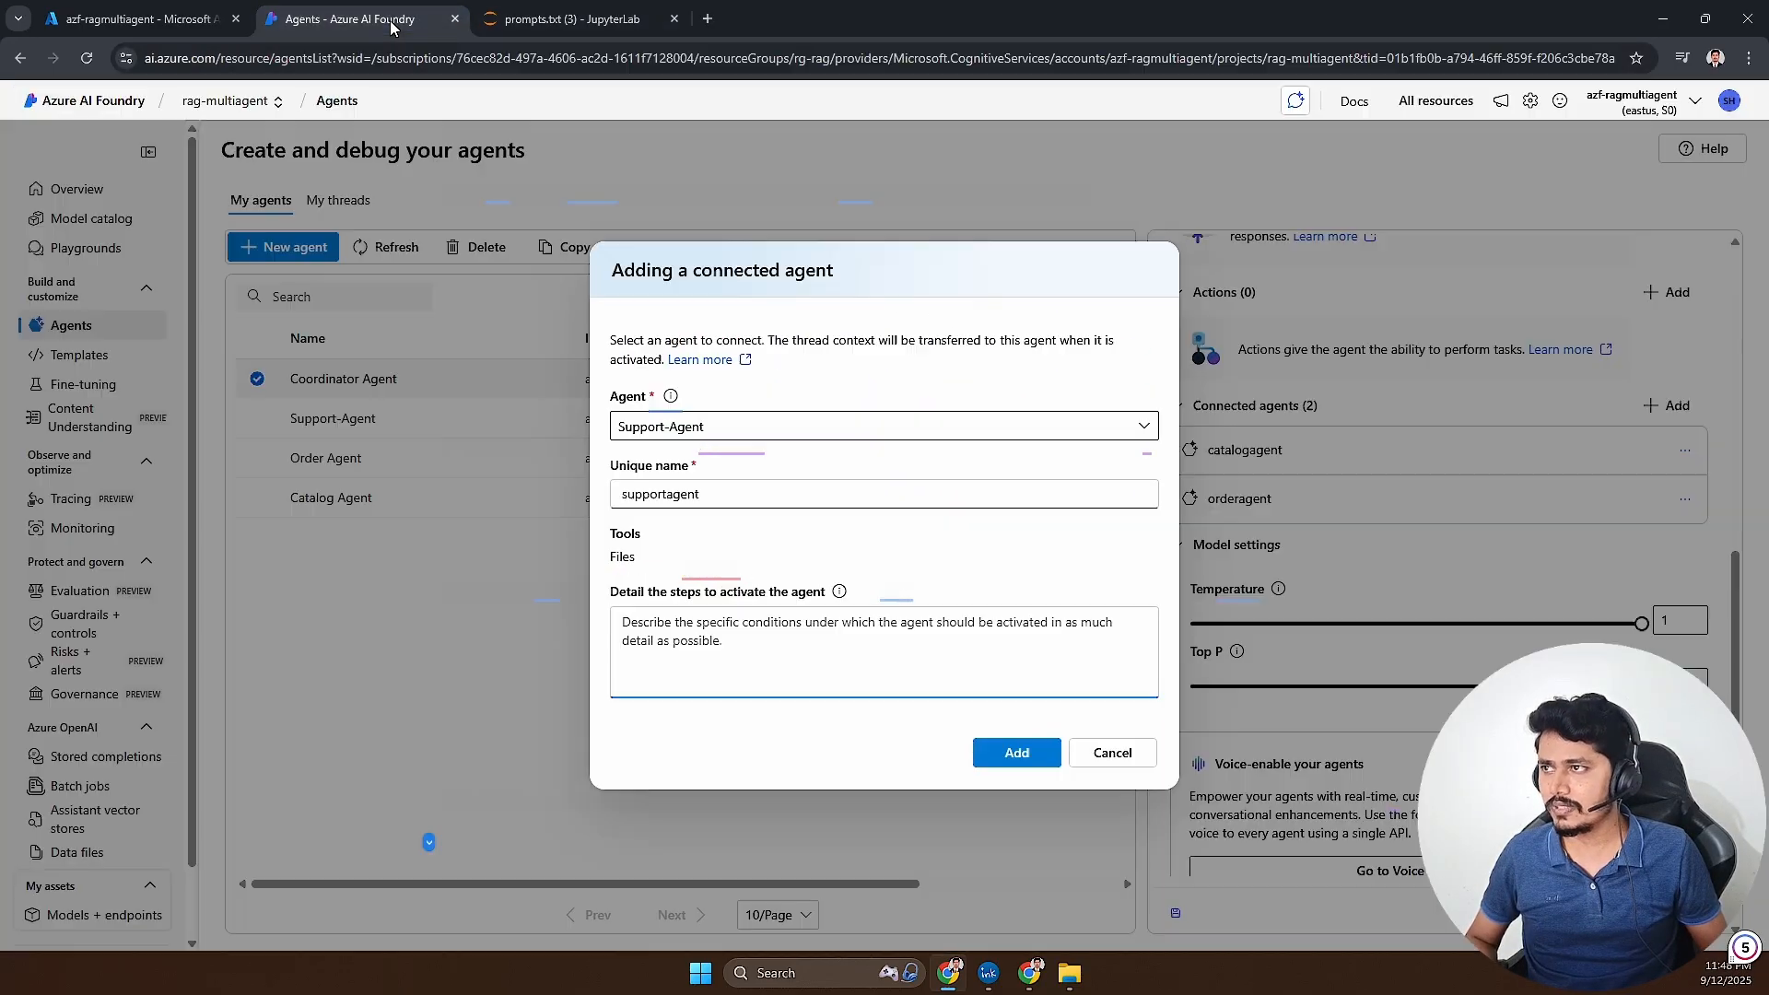
key("ctrl+v")
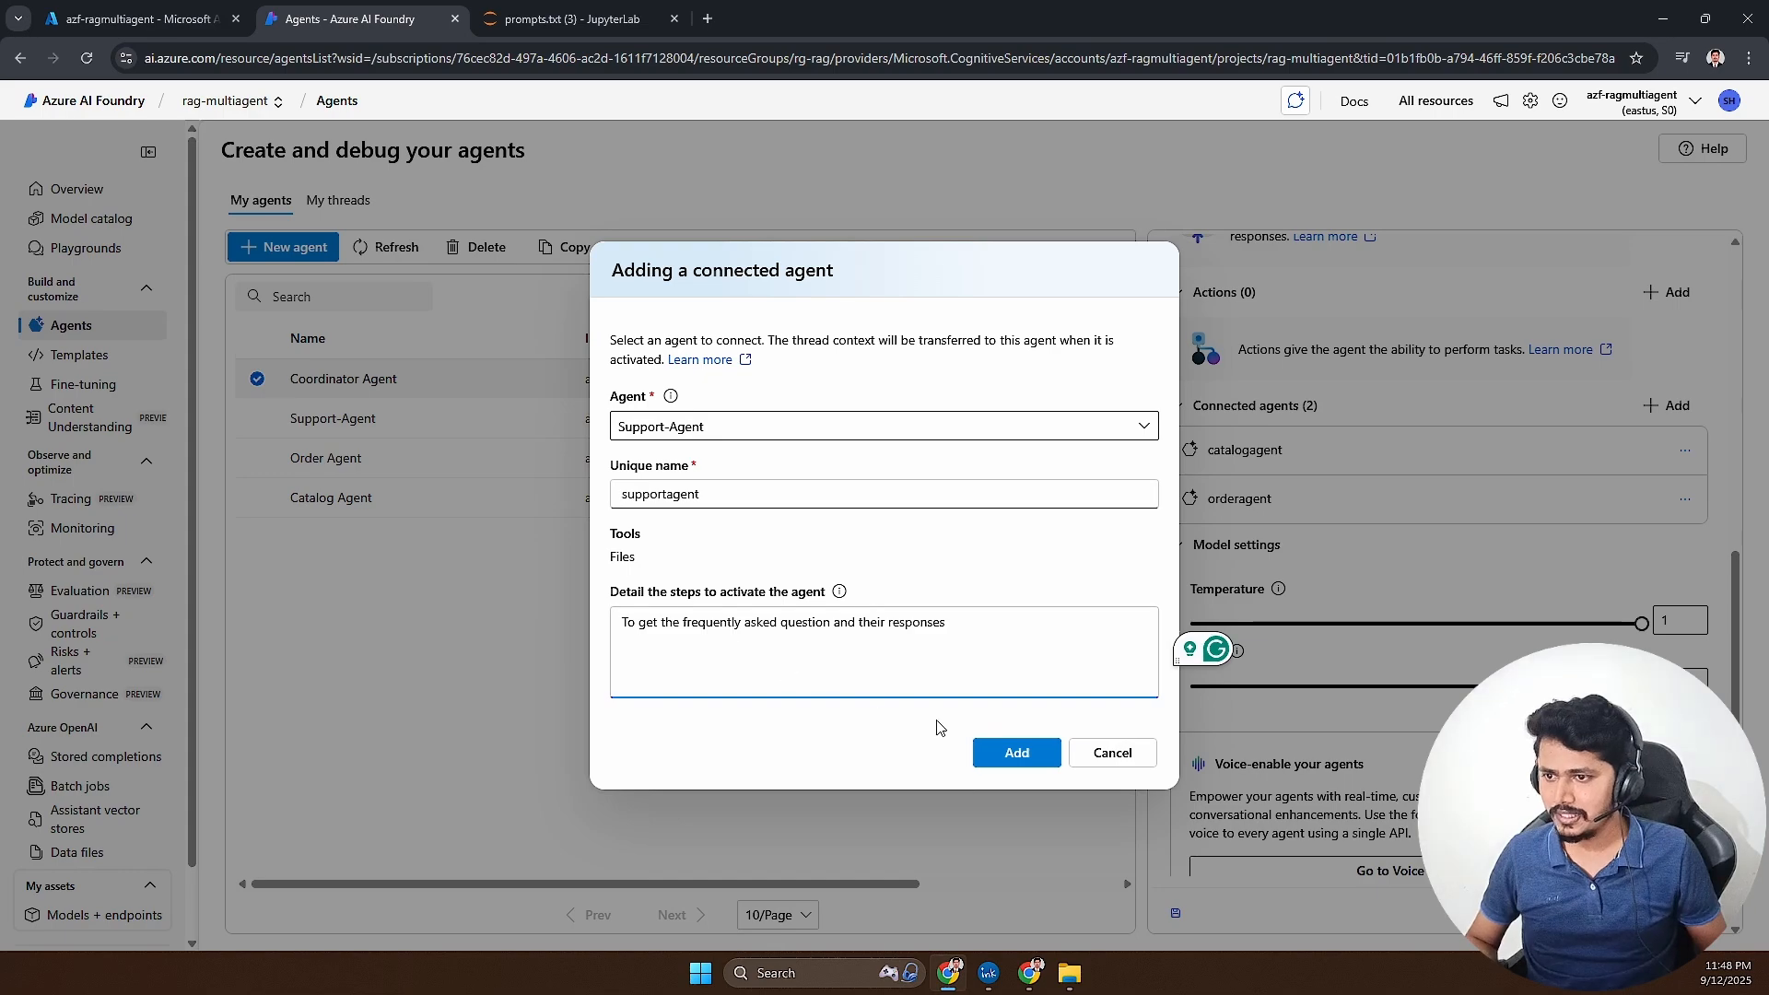
left_click_drag(967, 623, 599, 624)
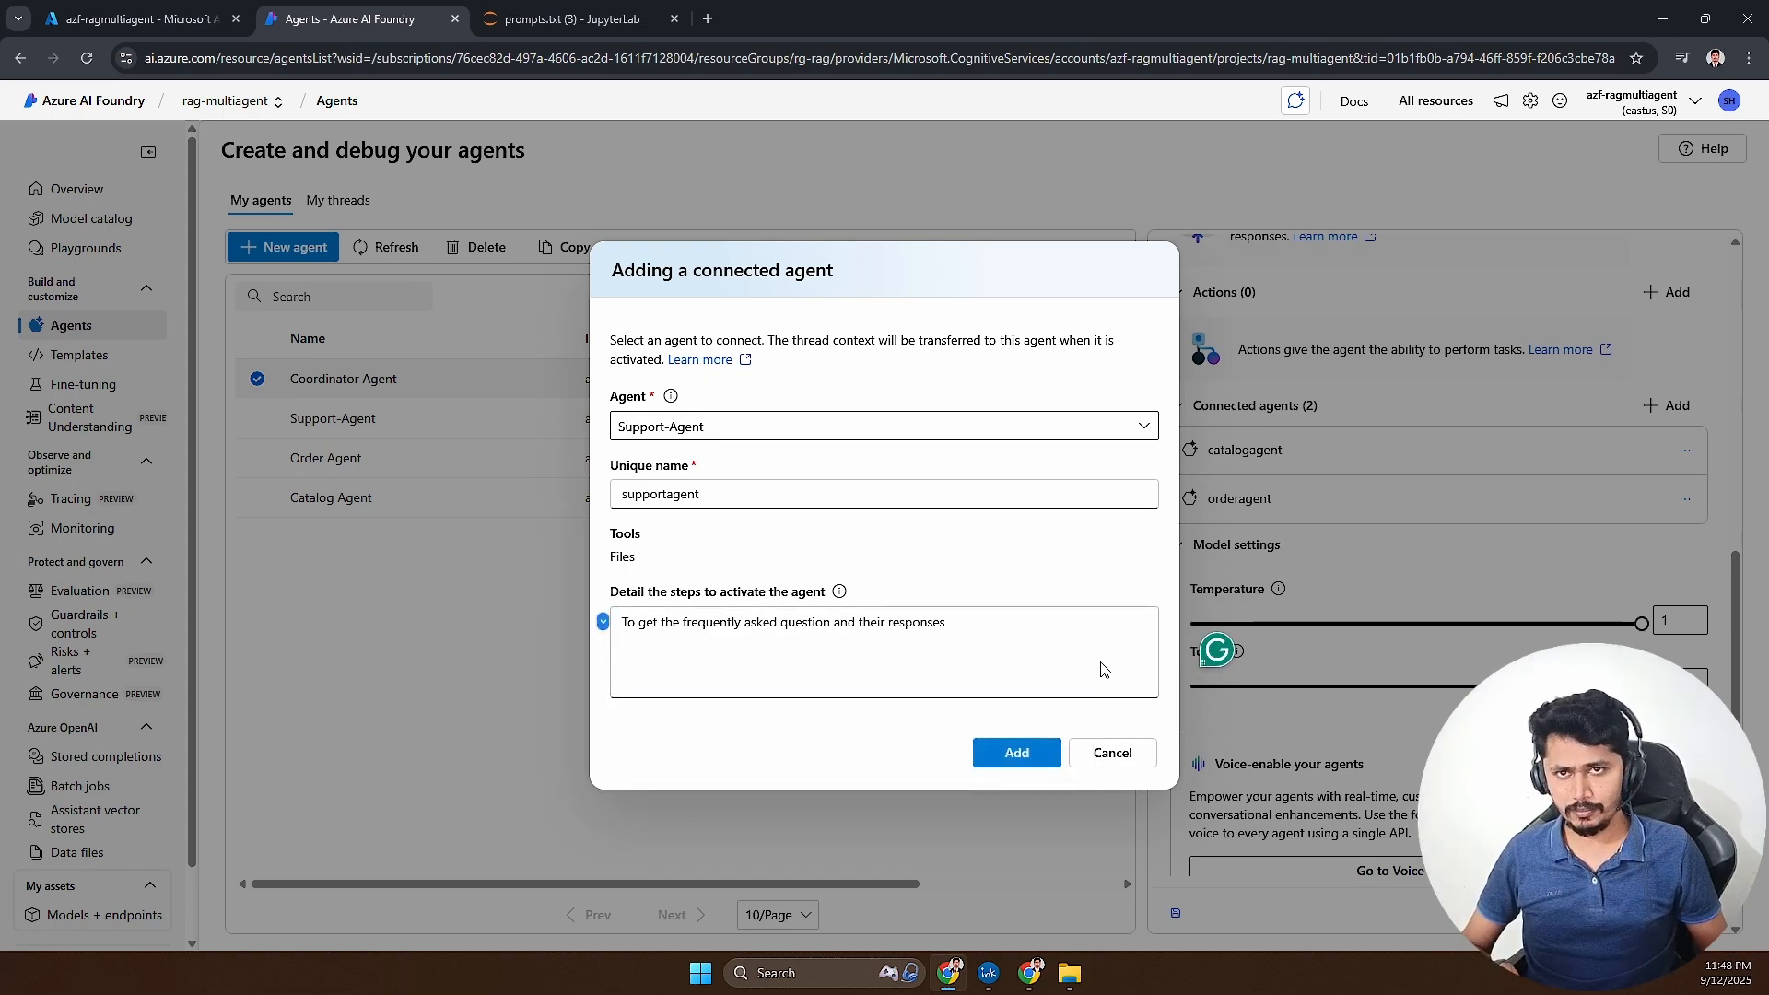
left_click(1039, 757)
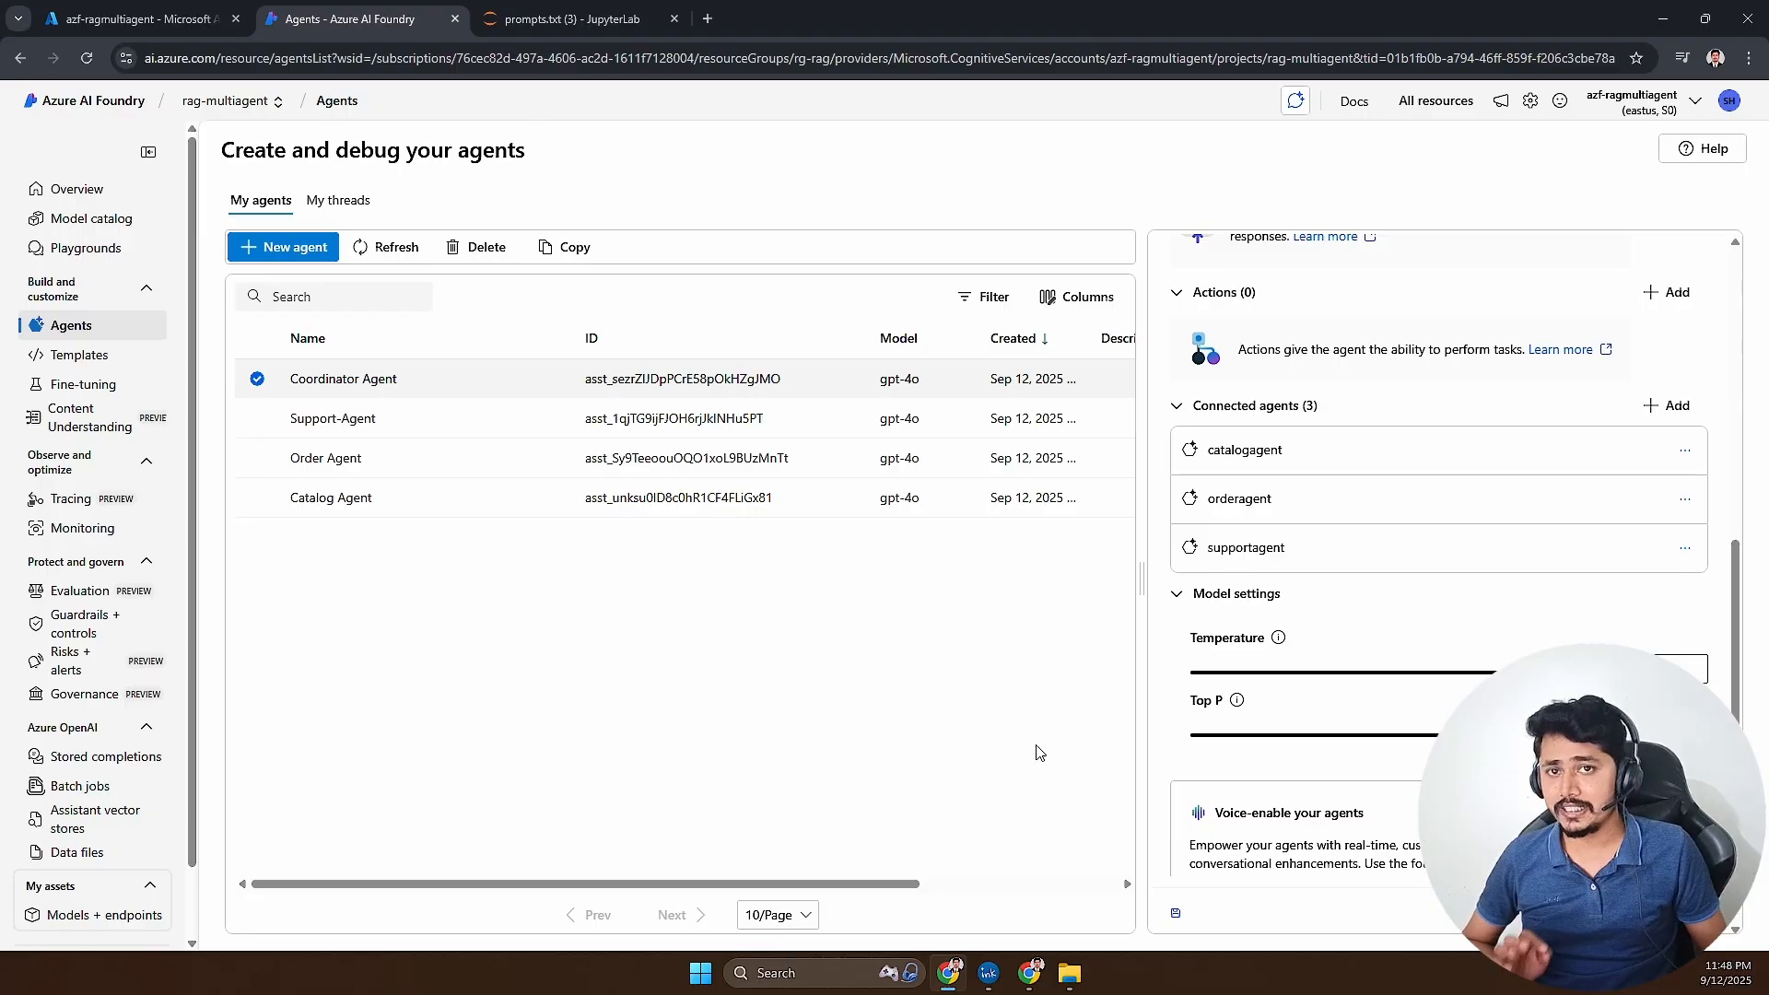
- View the project's threads, return to the agents list and open the Coordinator Agent in the playground
left_click(333, 202)
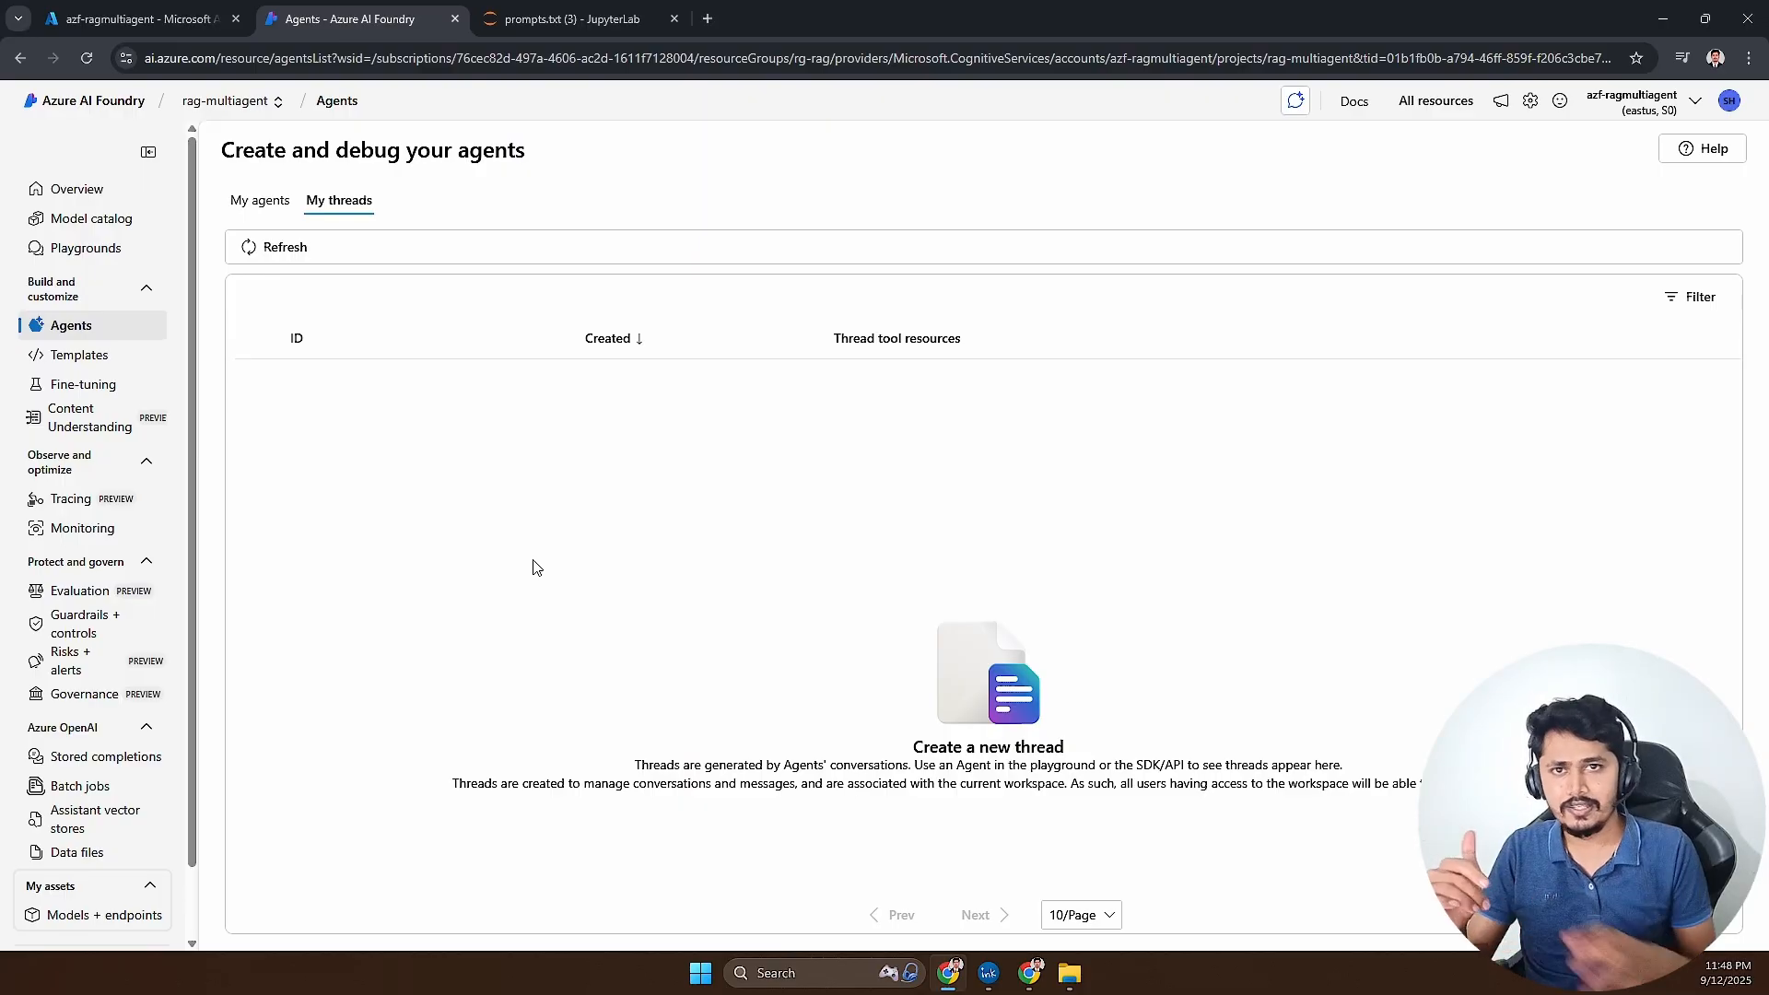
left_click(260, 199)
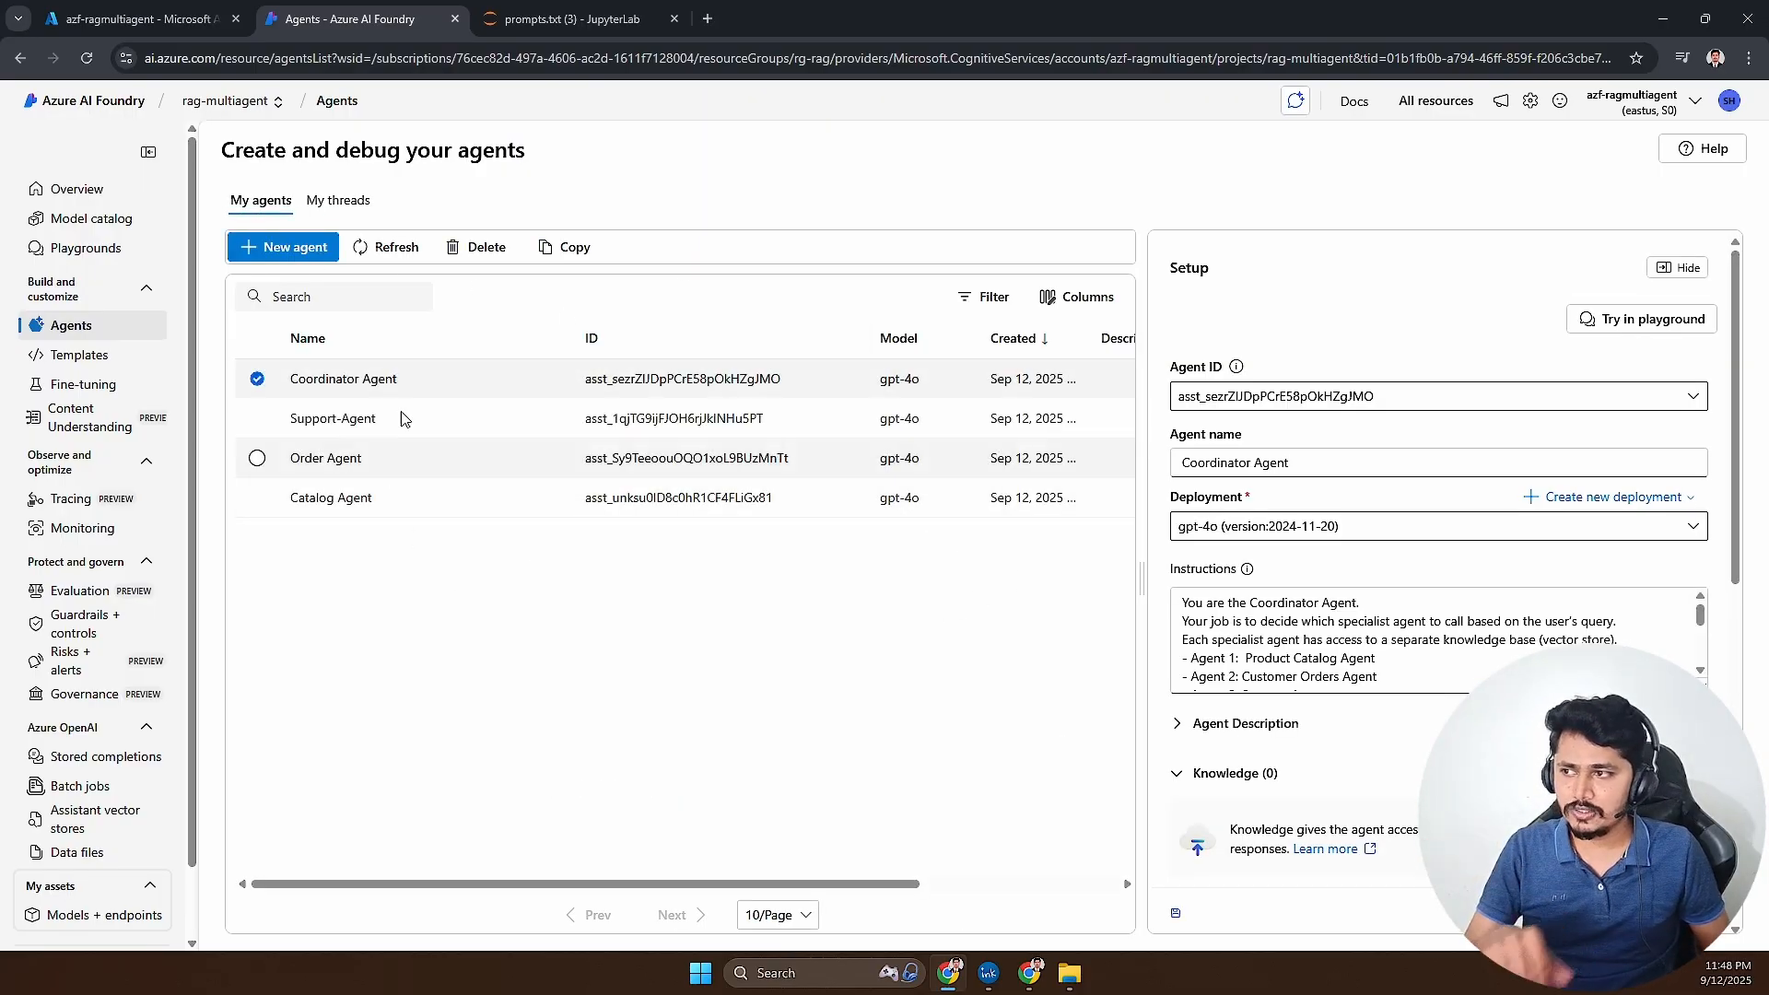
left_click(1621, 324)
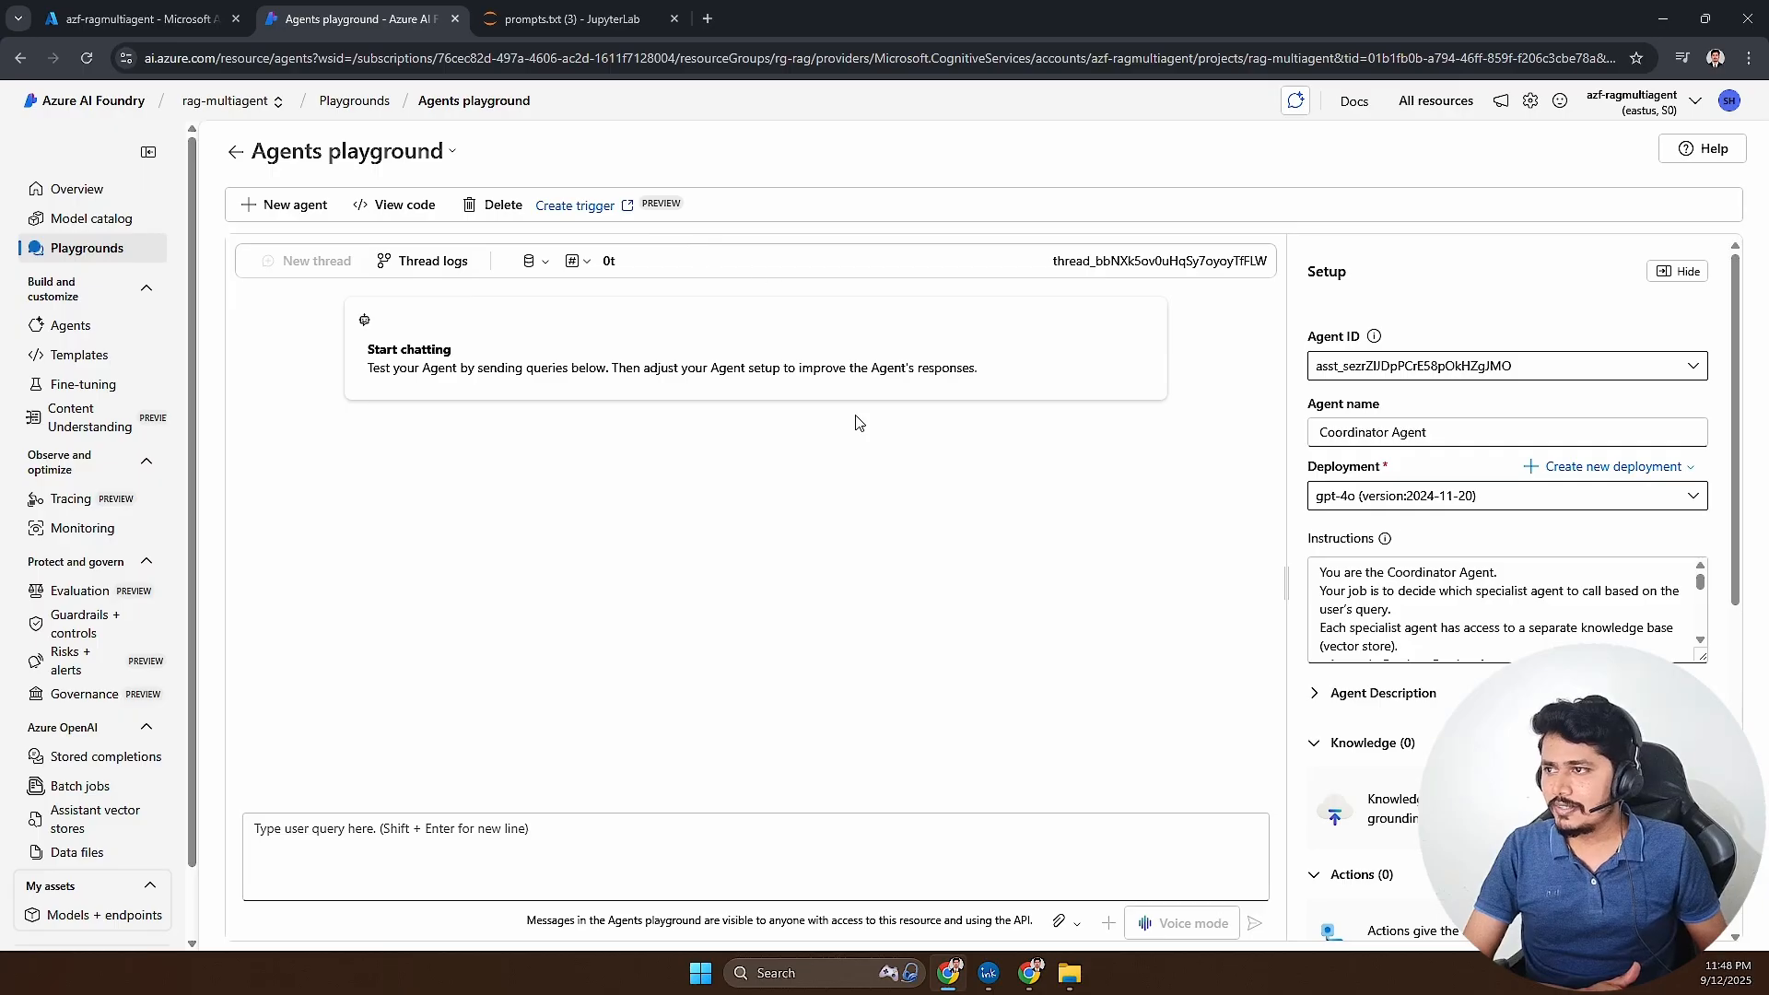
- Check the Coordinator Agent's setup and connected agents, and send it the query "Hi, who are you?"
left_click_drag(369, 362, 682, 370)
left_click_drag(1432, 432, 1296, 430)
scroll(1468, 689, "down", 5)
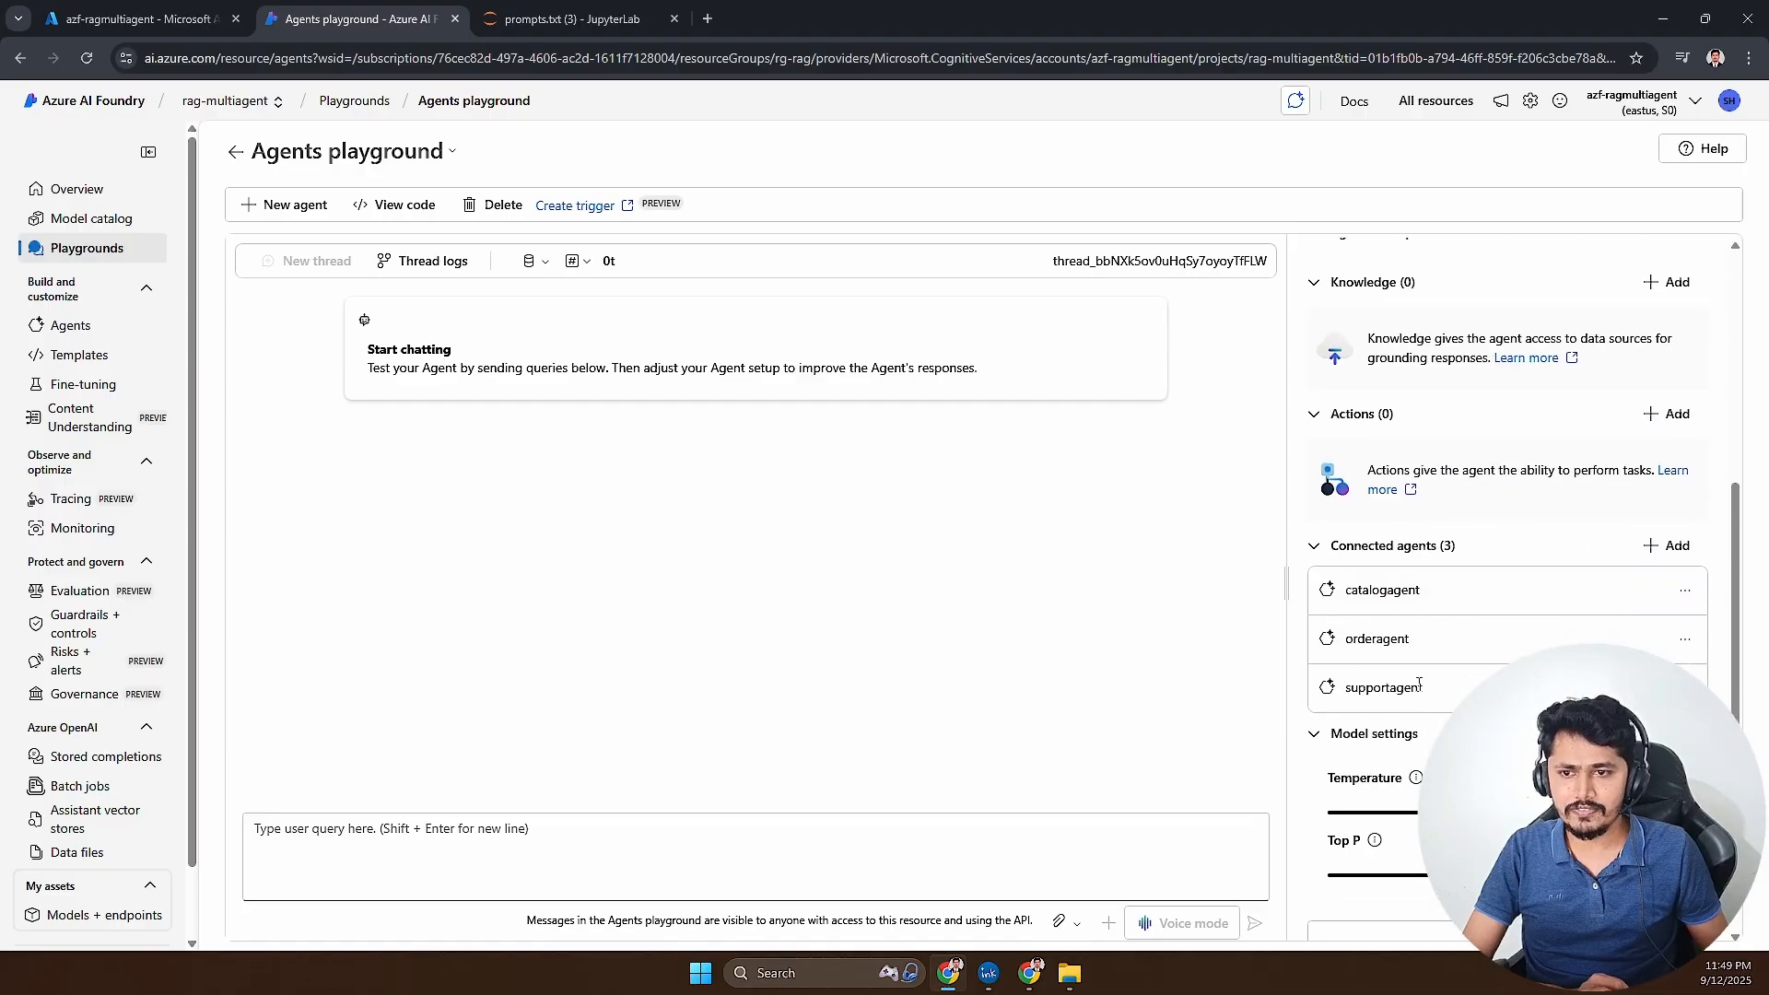
scroll(1419, 683, "up", 3)
left_click(716, 855)
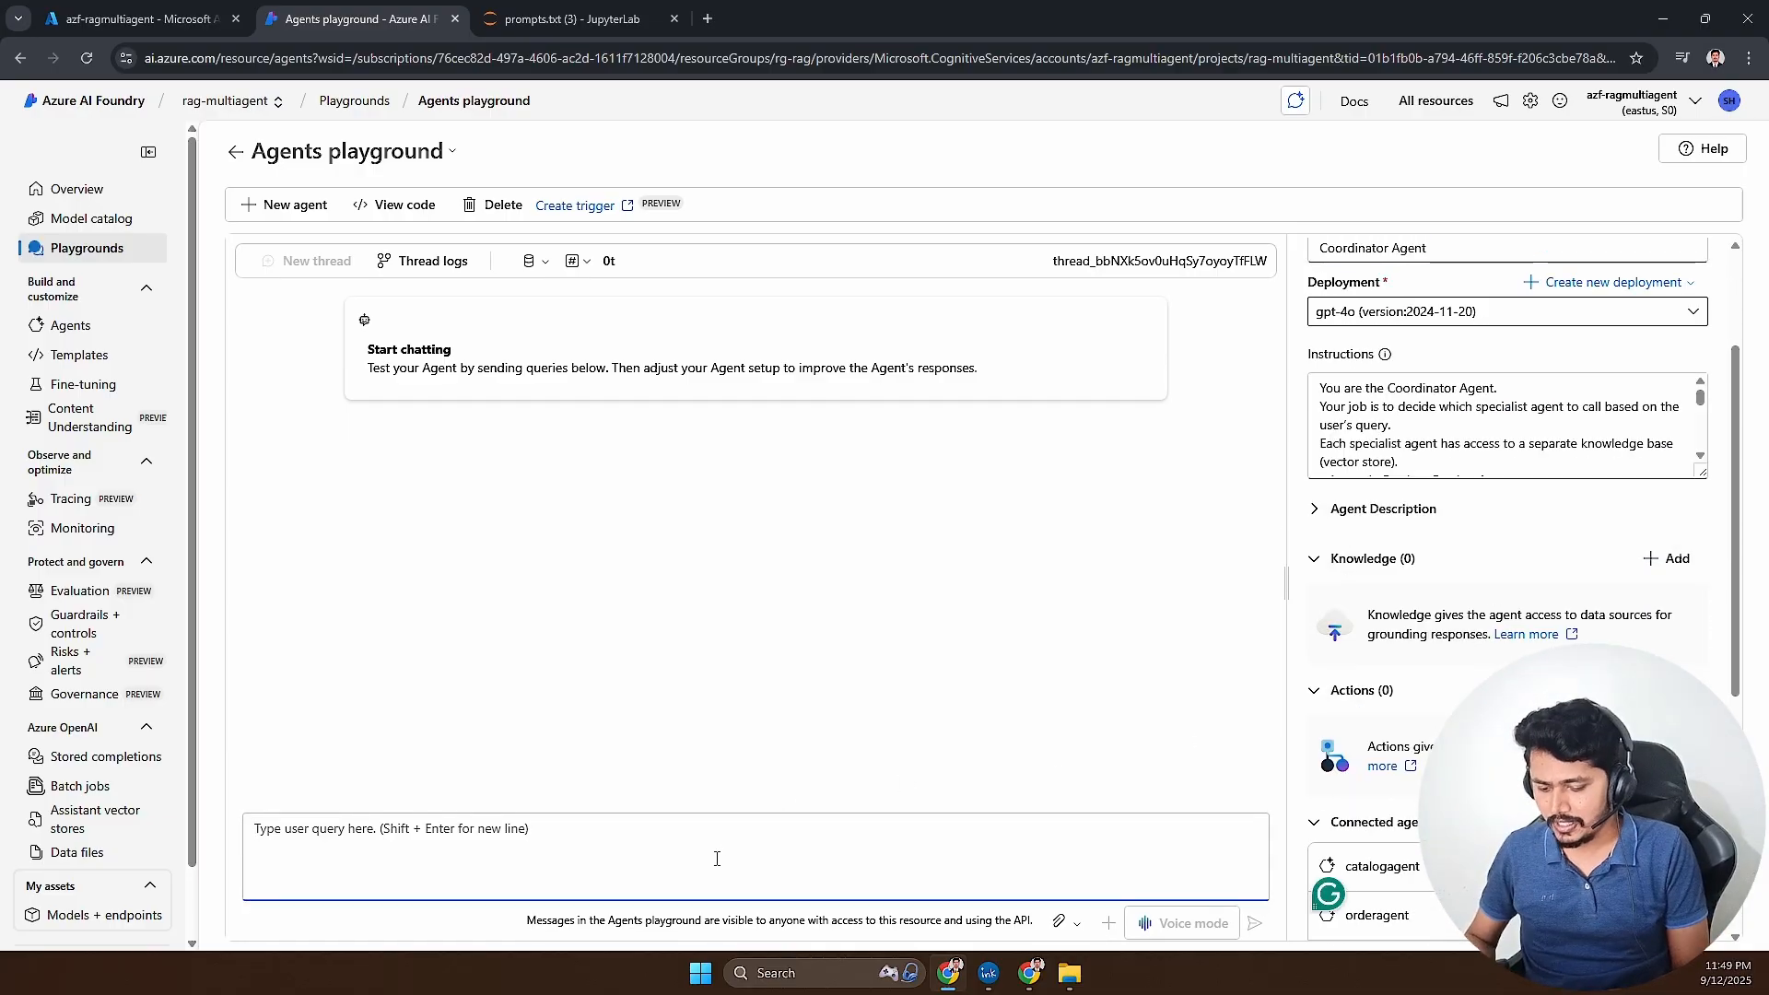
type("Hi, w")
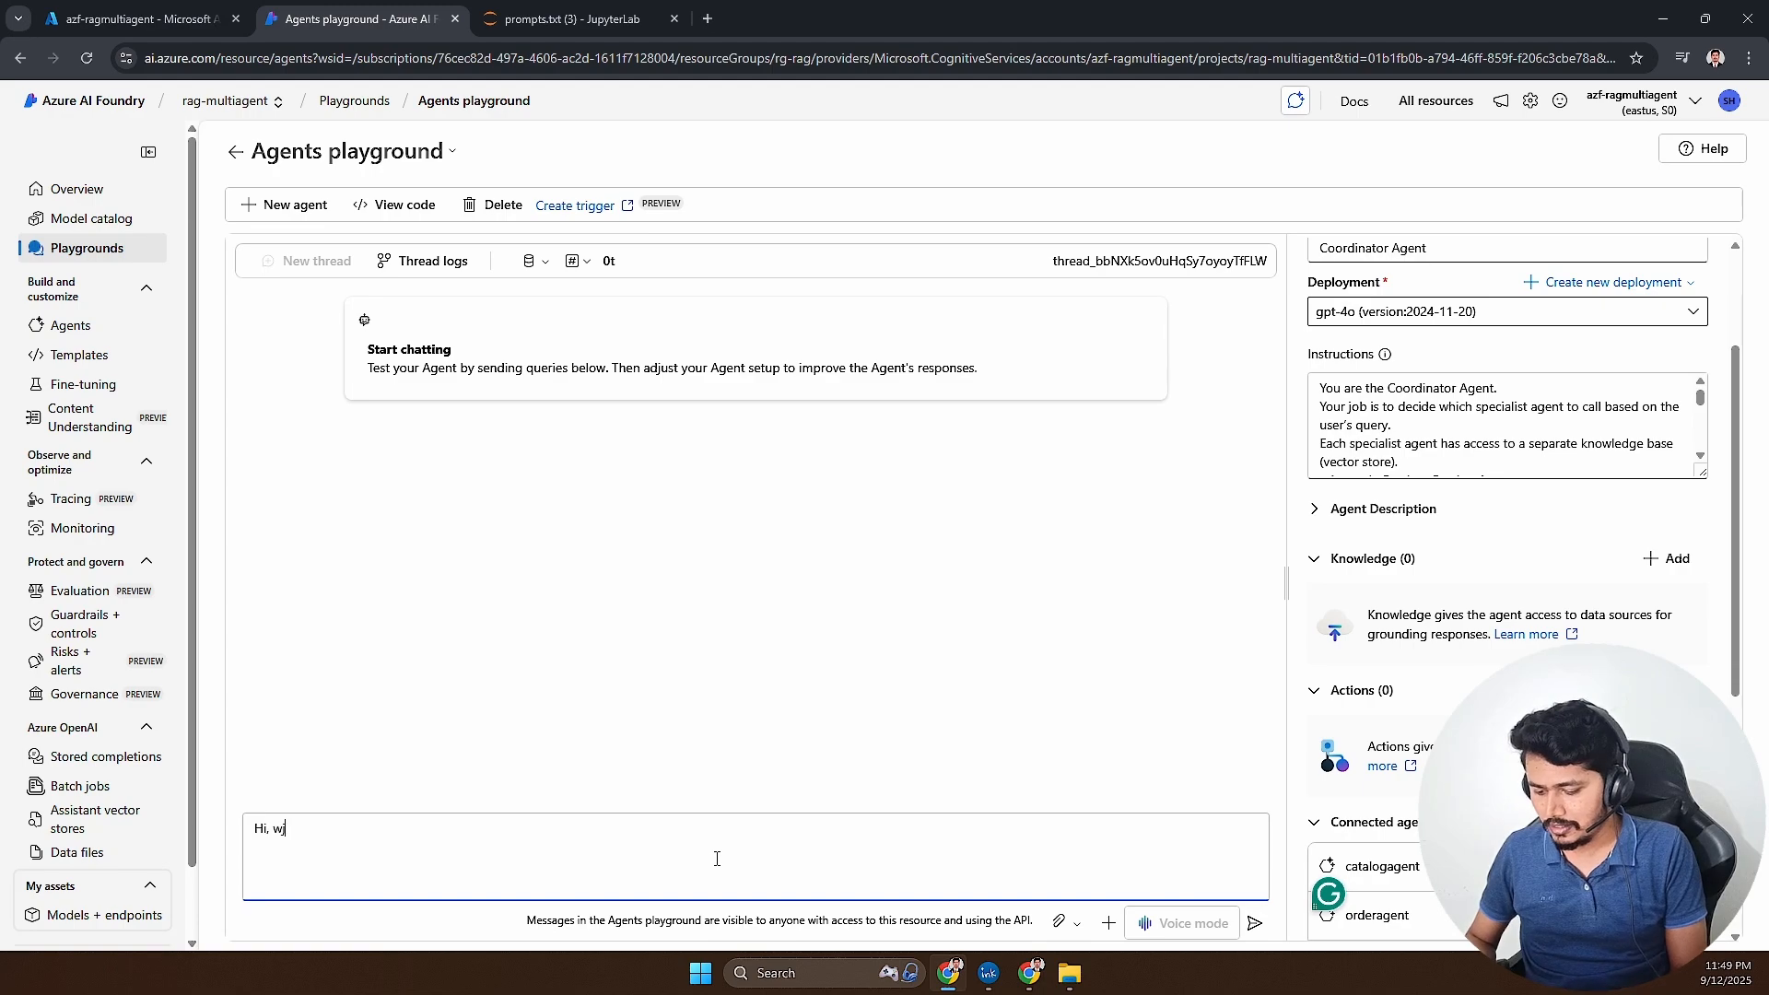
type("ho are yo")
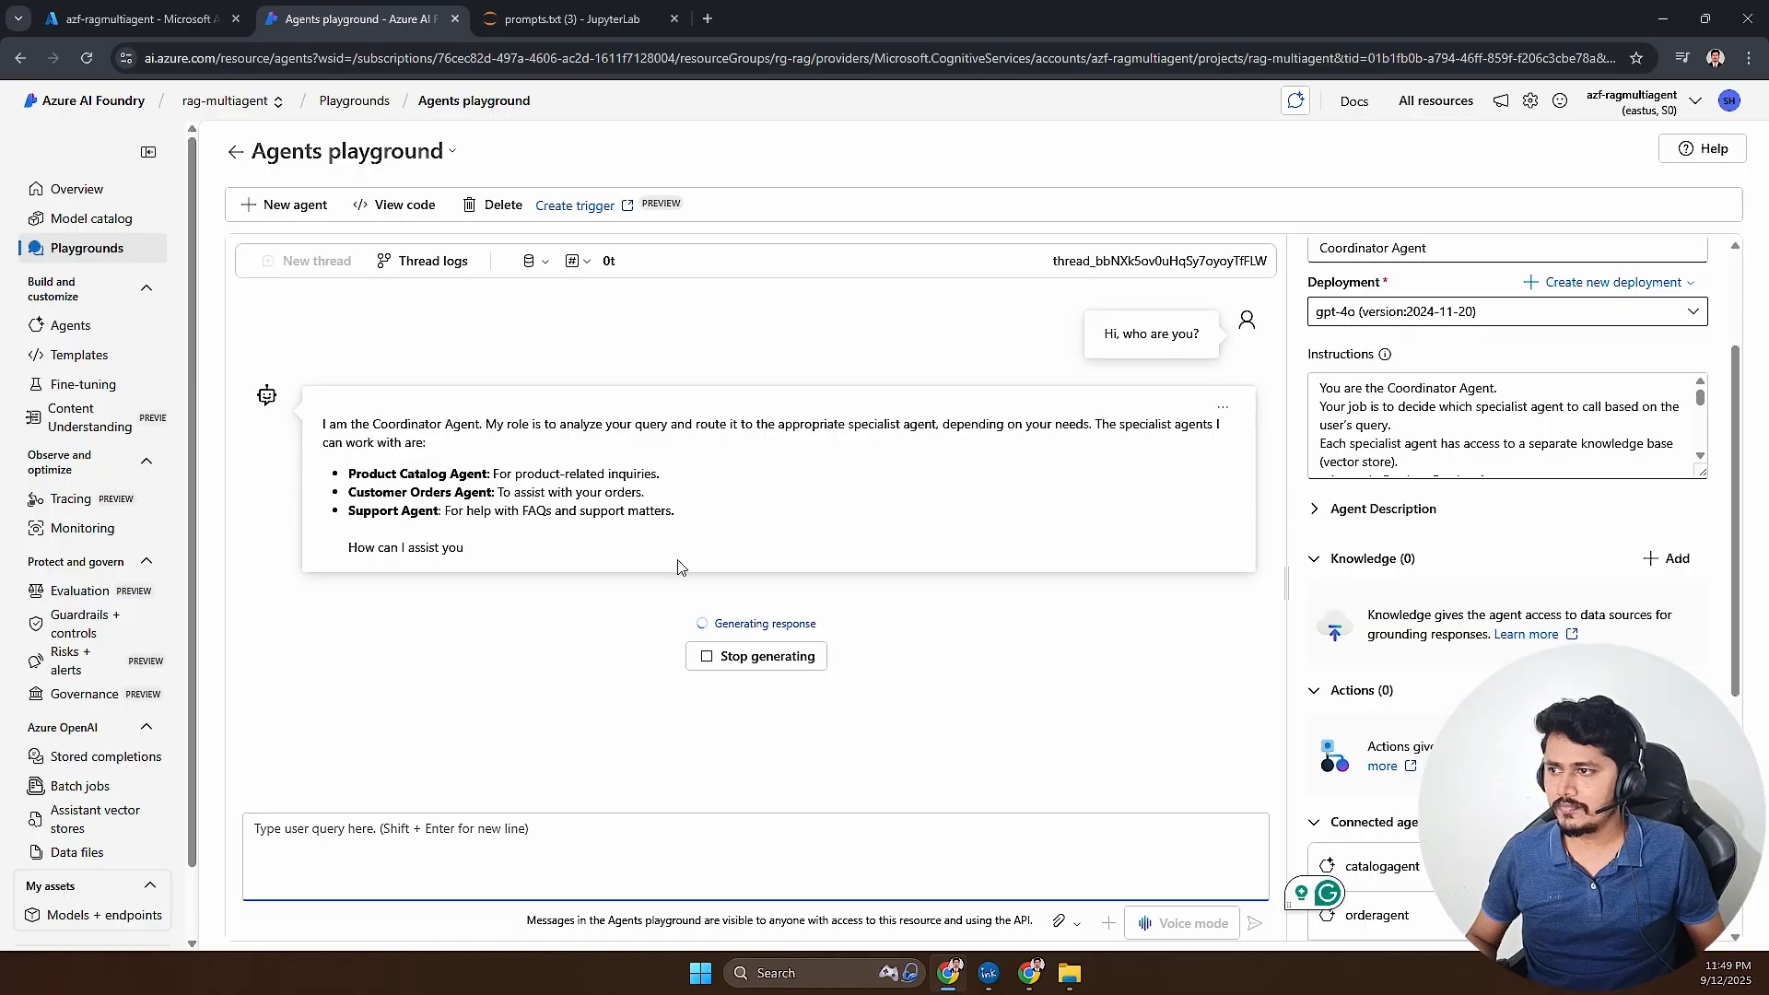
- Read the Coordinator Agent's reply about its role and specialist agents, and open the thread logs for the run
left_click_drag(318, 426, 488, 448)
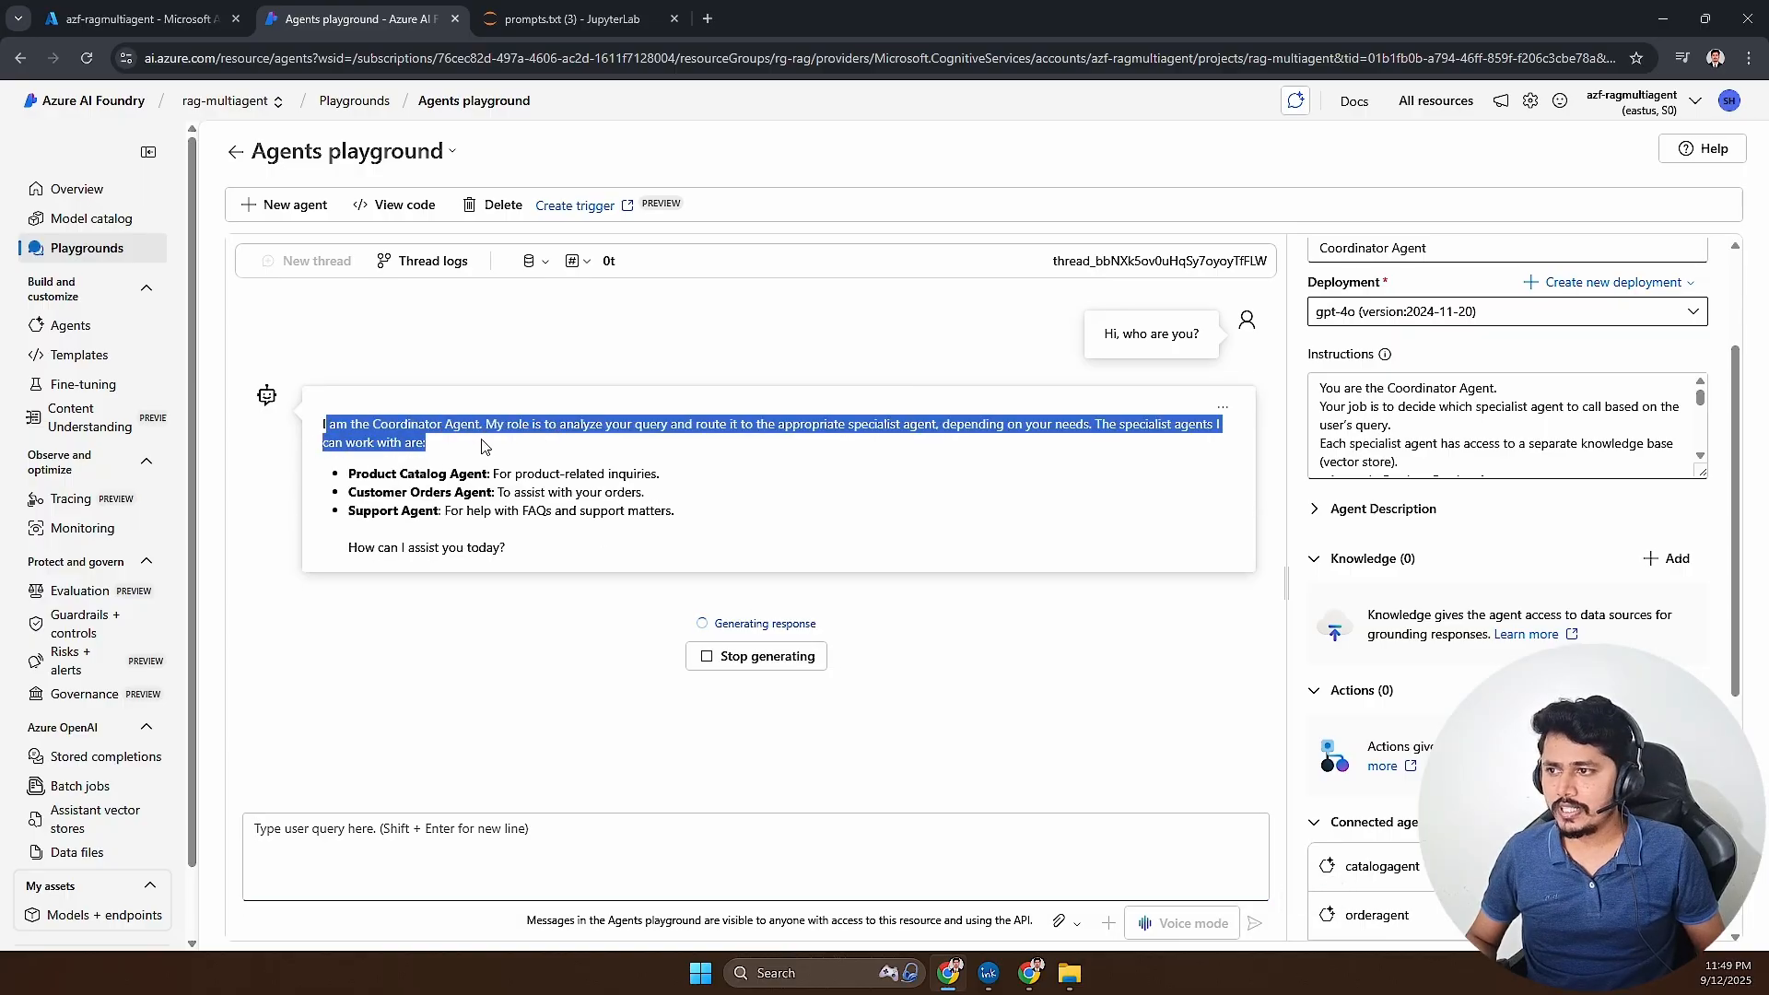
left_click(588, 428)
left_click_drag(322, 426, 972, 433)
left_click(722, 494)
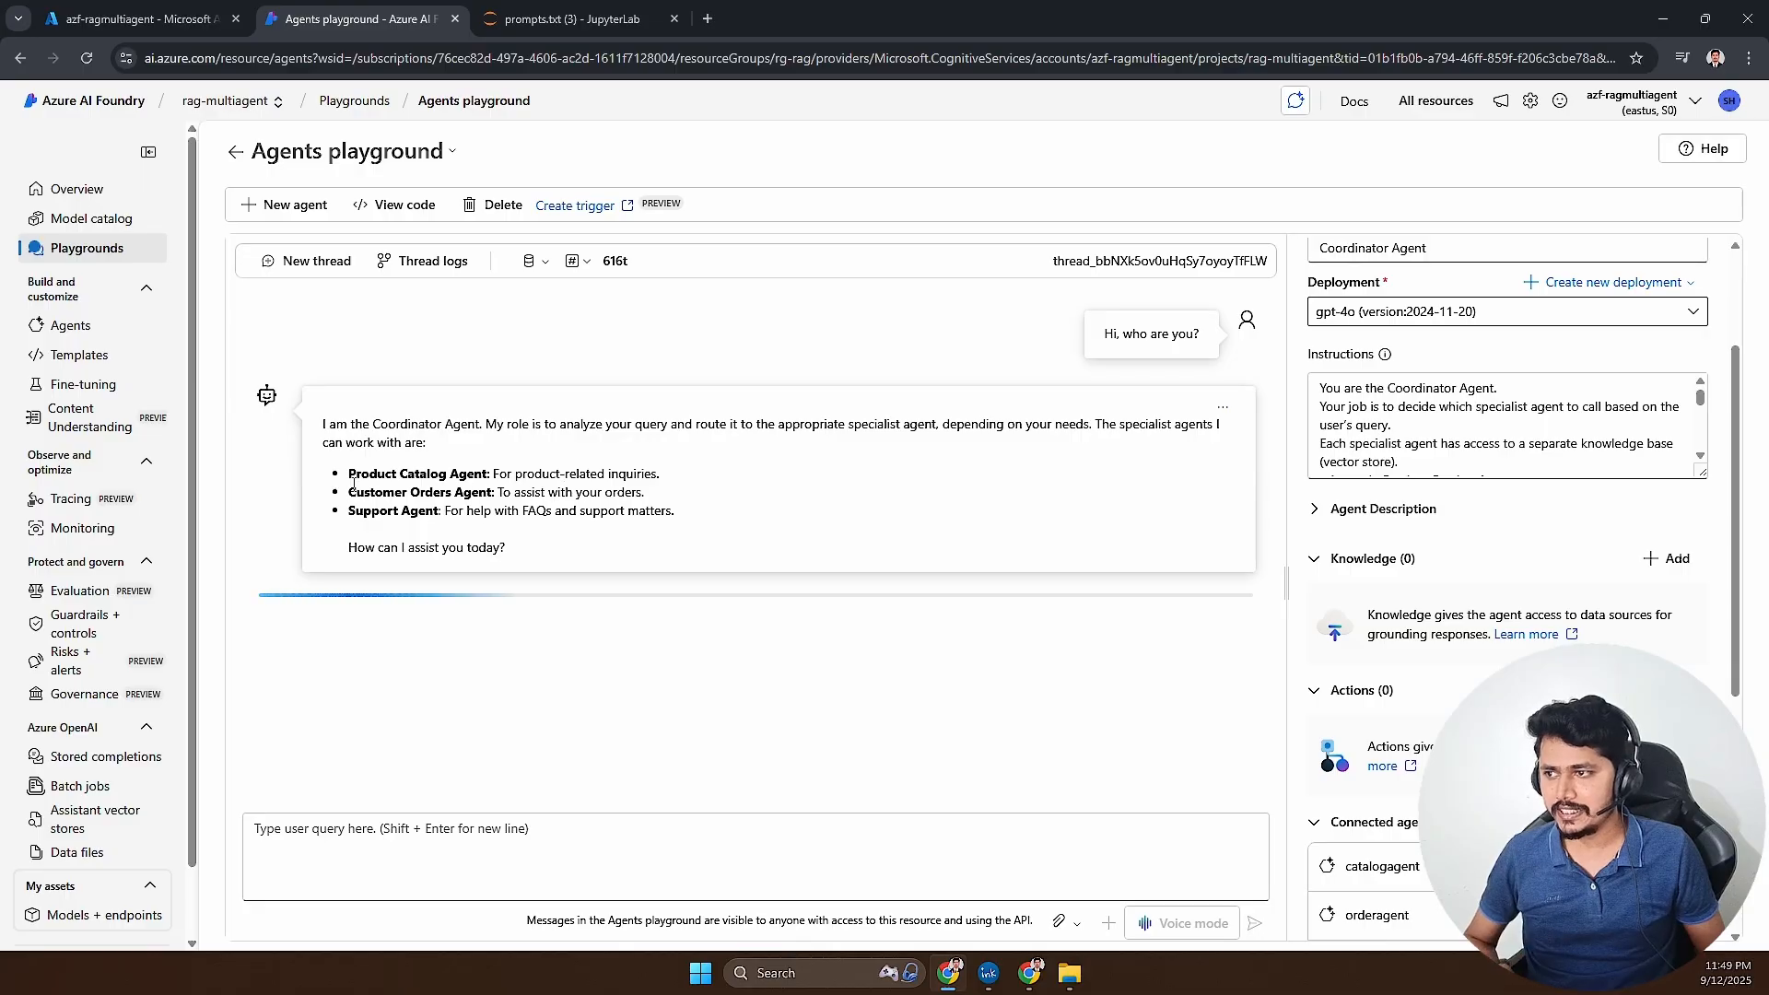
left_click_drag(369, 473, 526, 528)
left_click(471, 540)
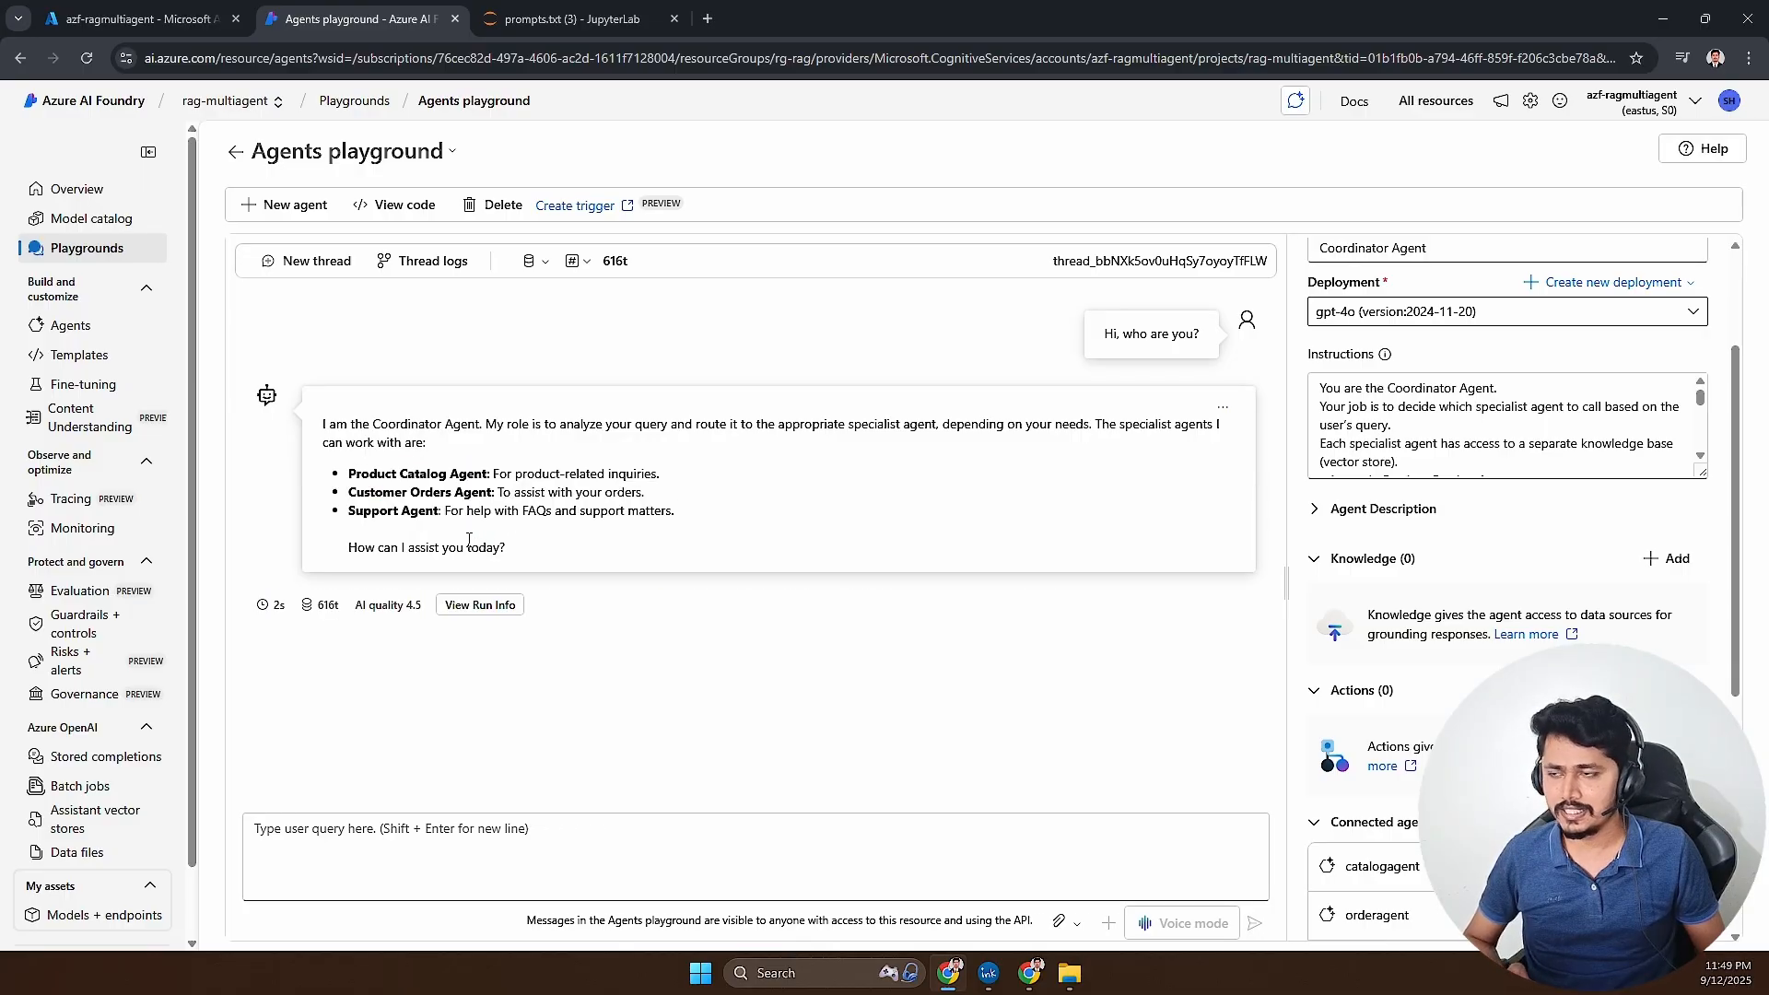
left_click(384, 267)
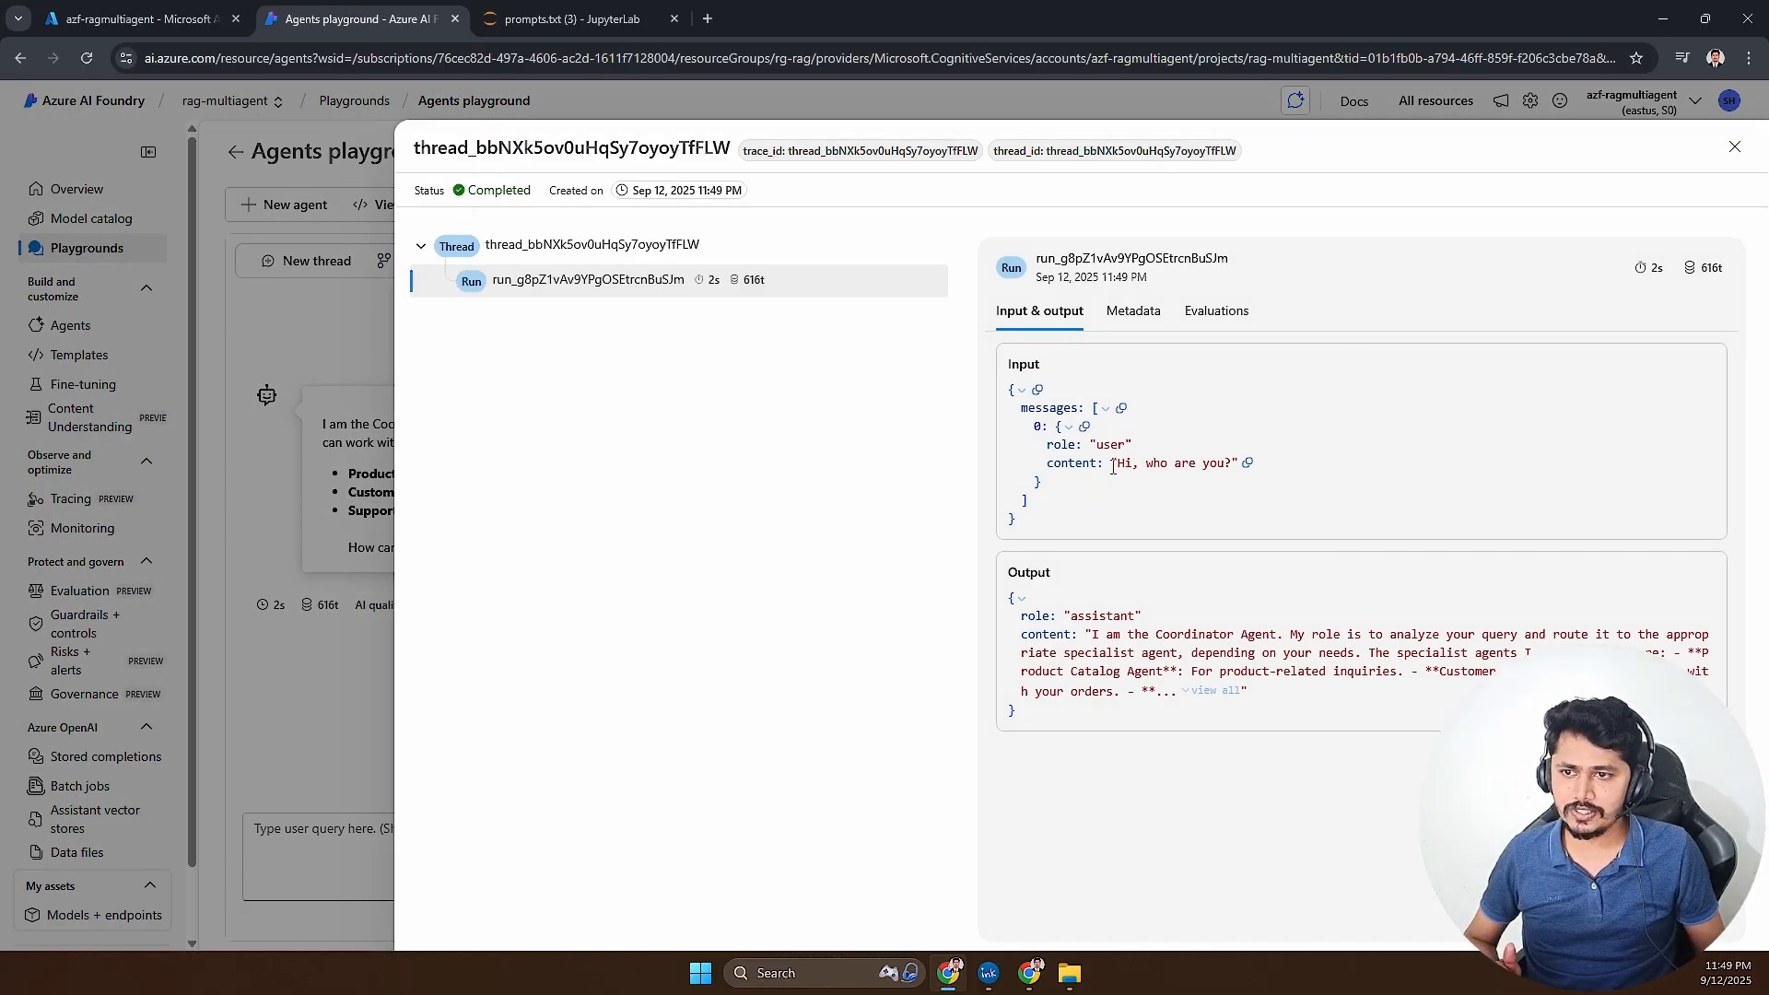
- Read the input message and the assistant output of the "Hi, who are you?" run, and close the thread logs
left_click_drag(1113, 467, 1244, 465)
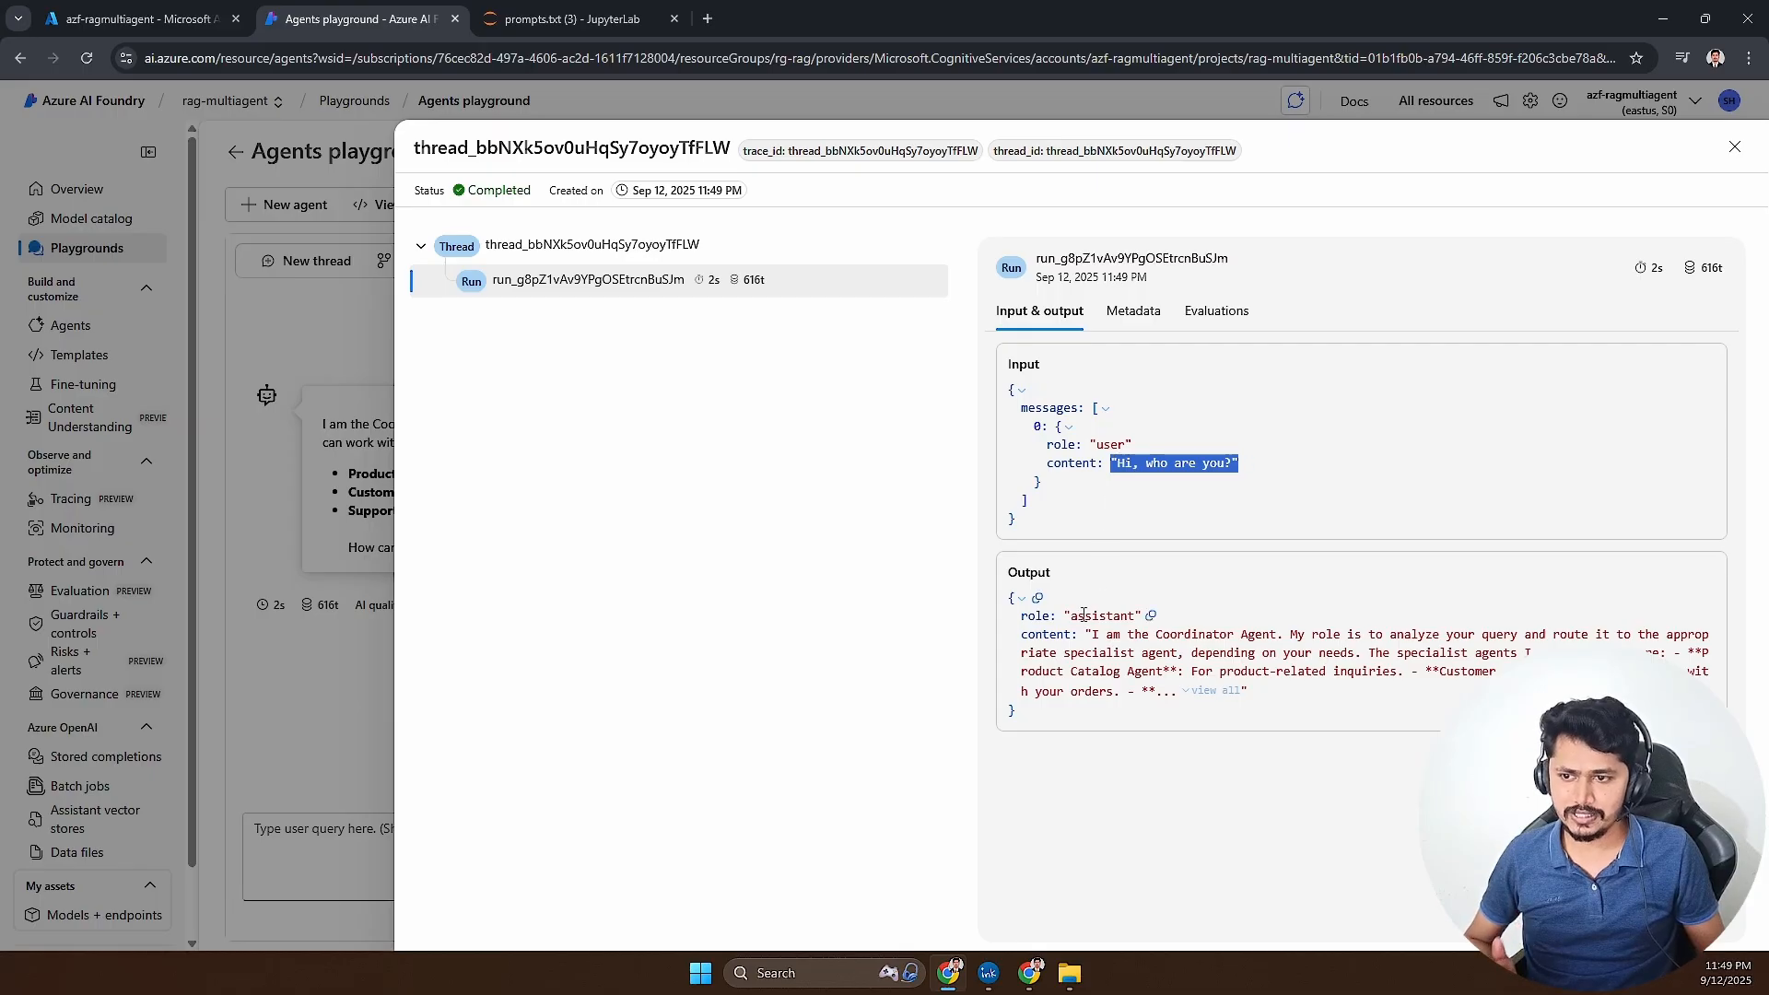
left_click_drag(1080, 635, 1158, 705)
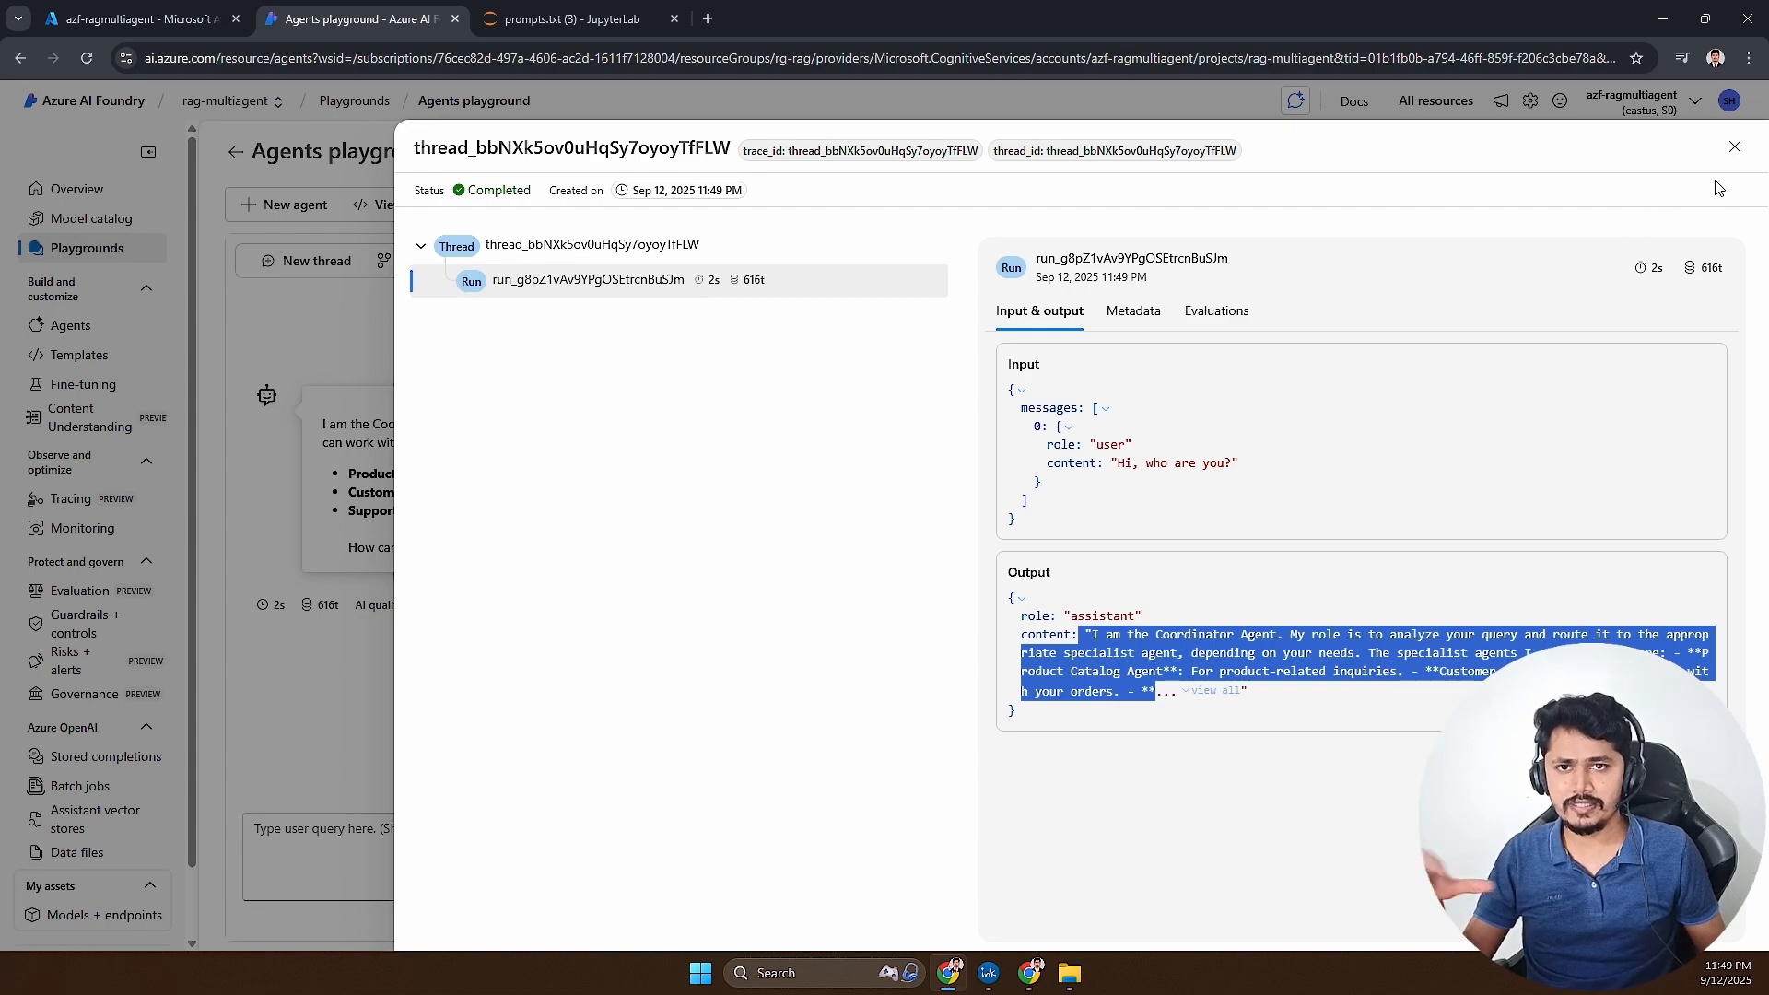
left_click(1734, 146)
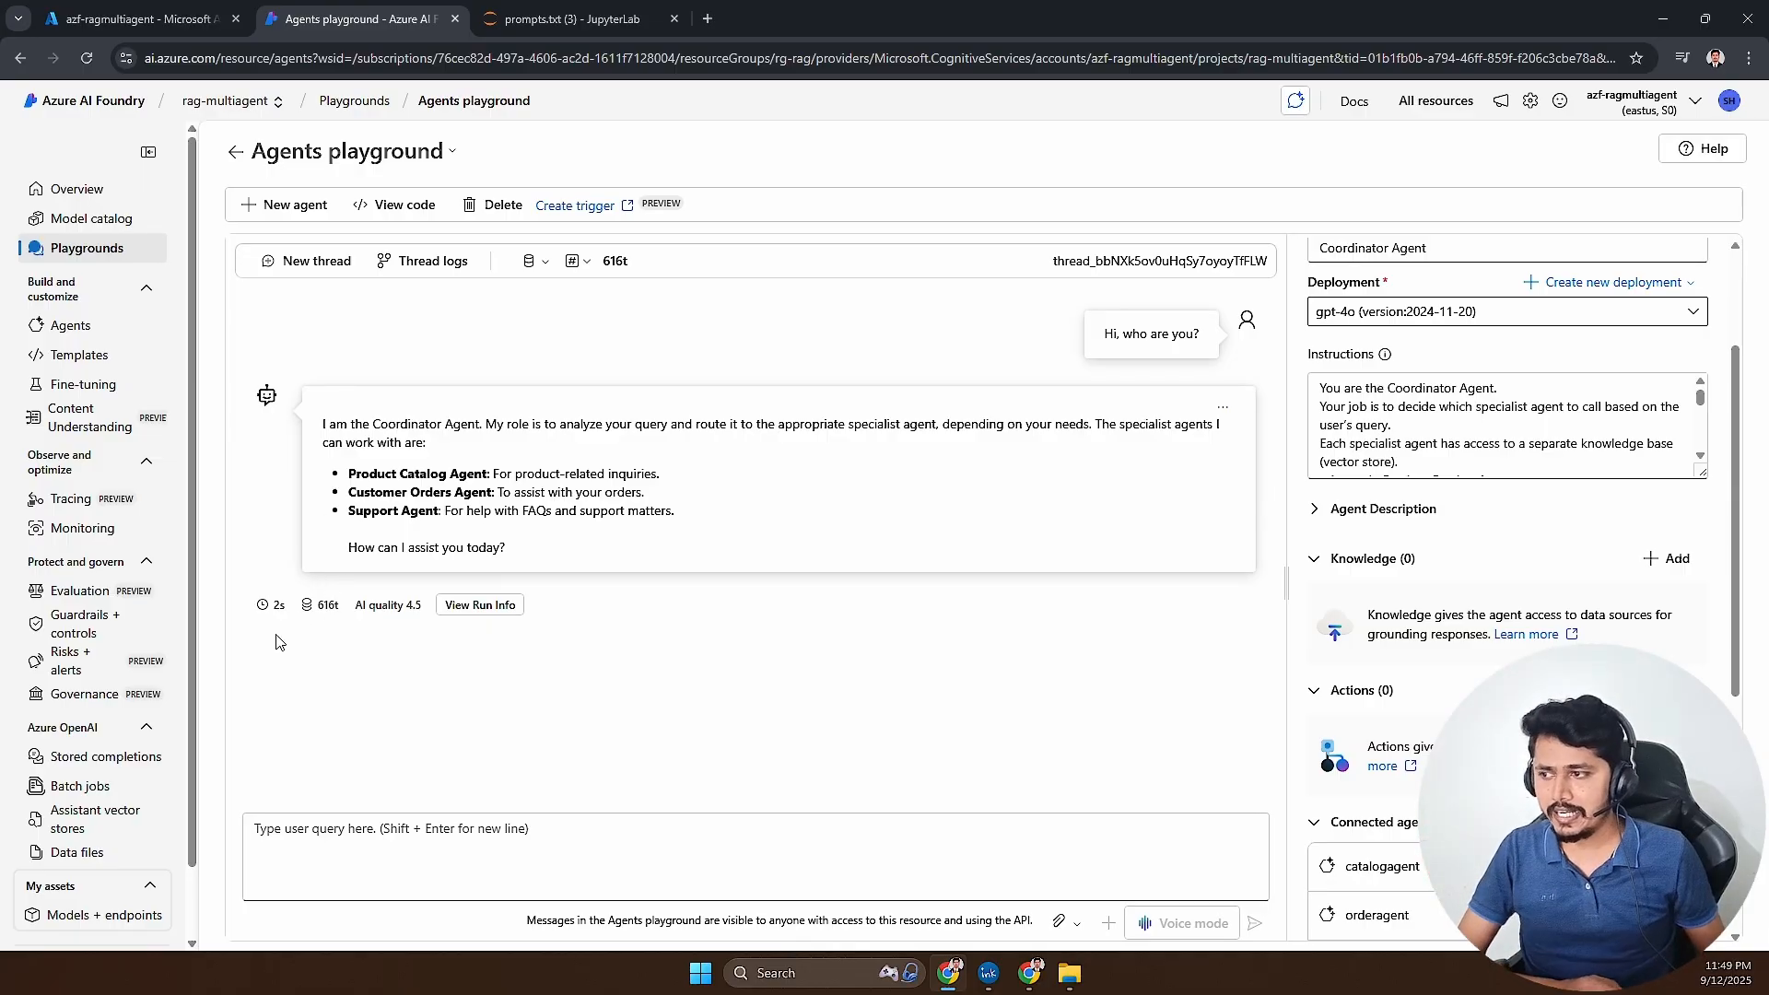
- Check the first reply's run time, token breakdown and AI quality scores, and view its run info before returning to the chat
mouse_move(268, 610)
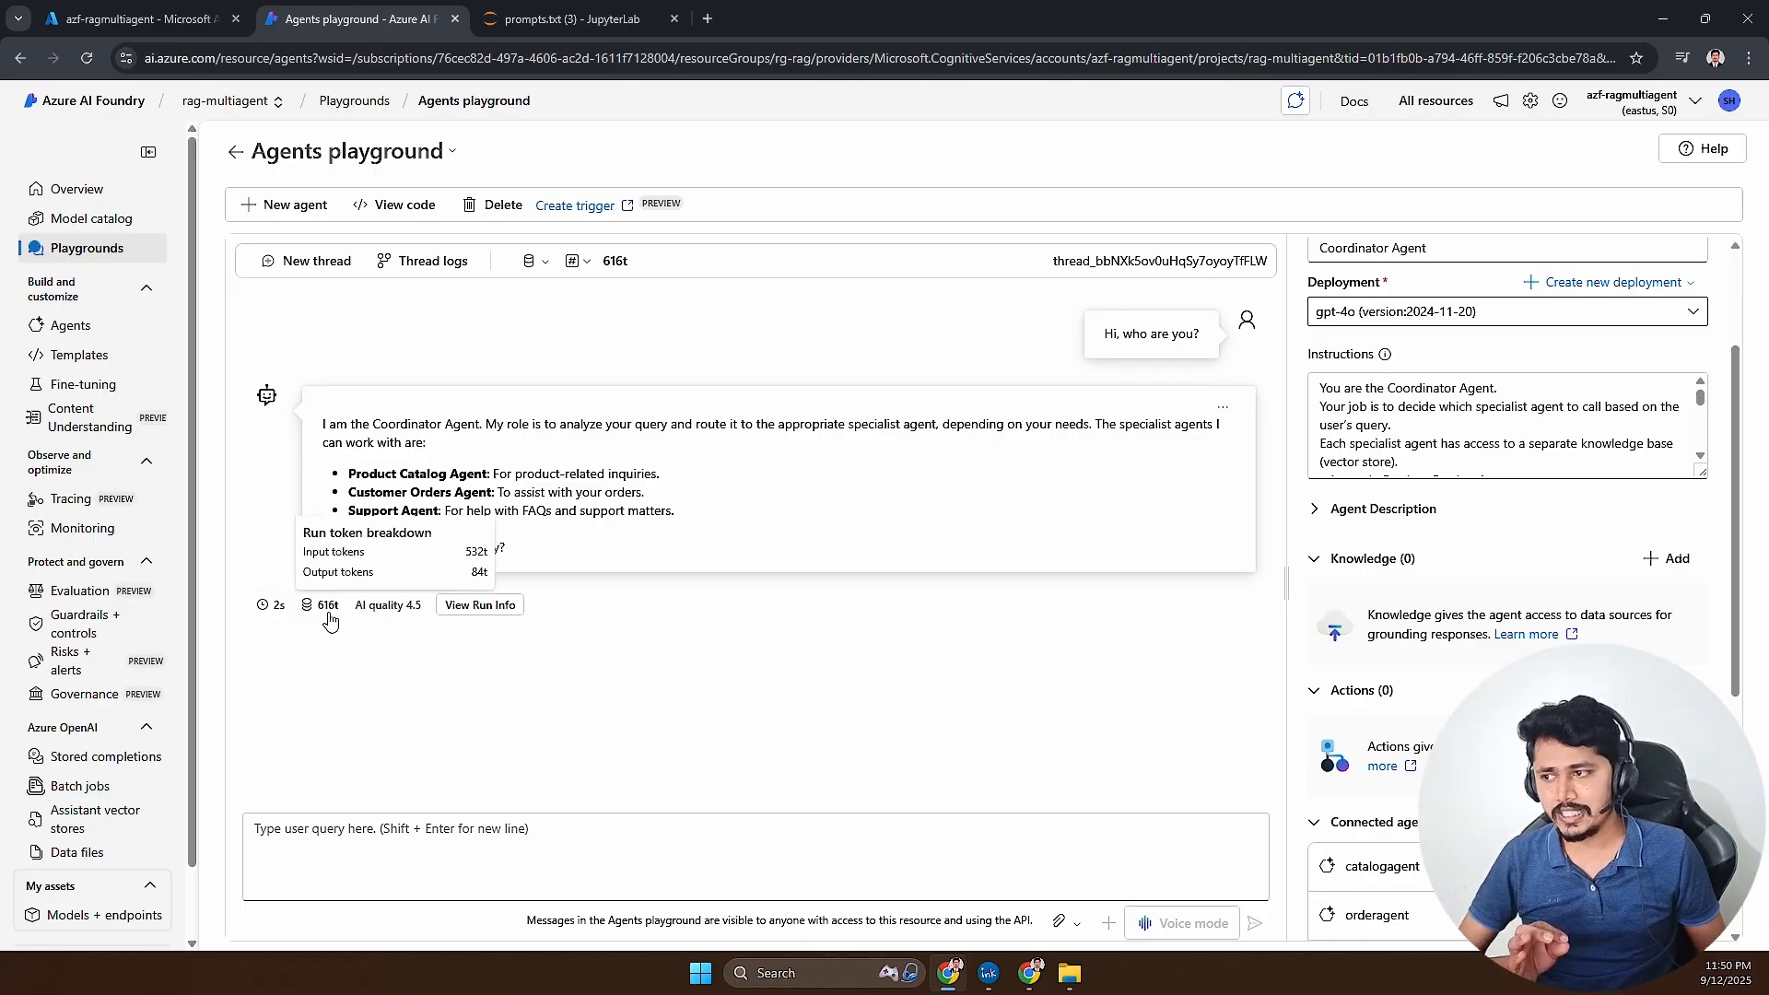
mouse_move(388, 614)
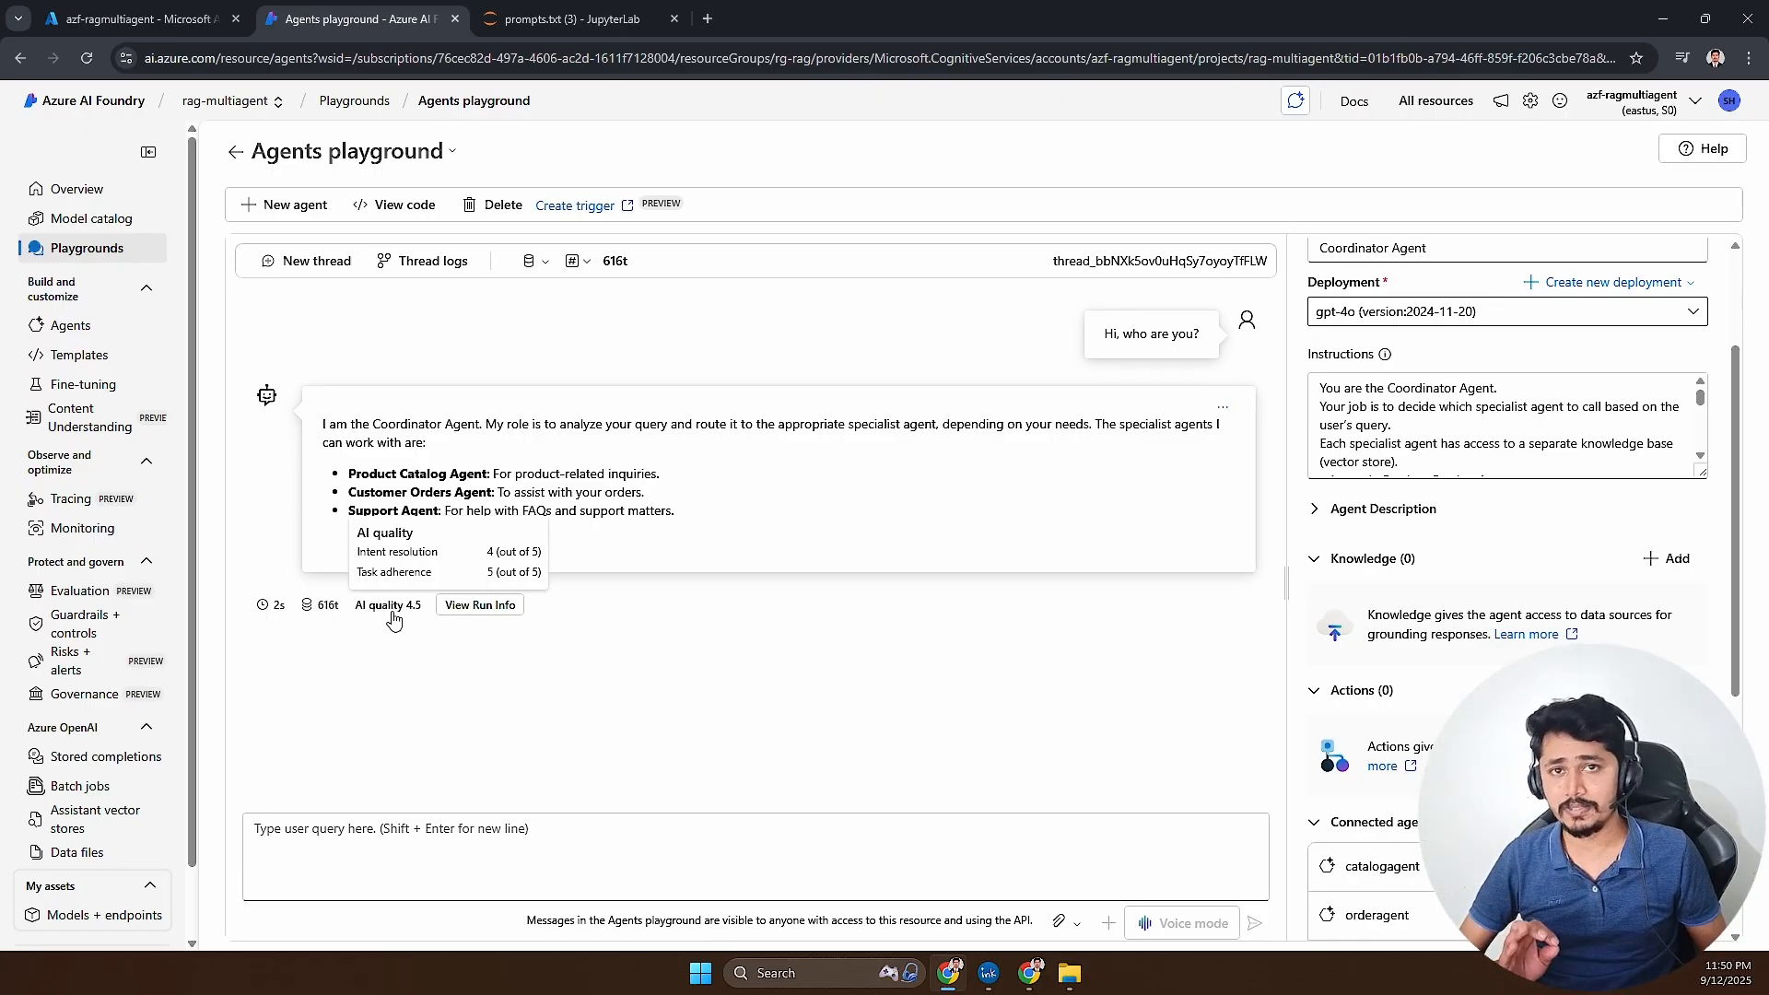
left_click(505, 610)
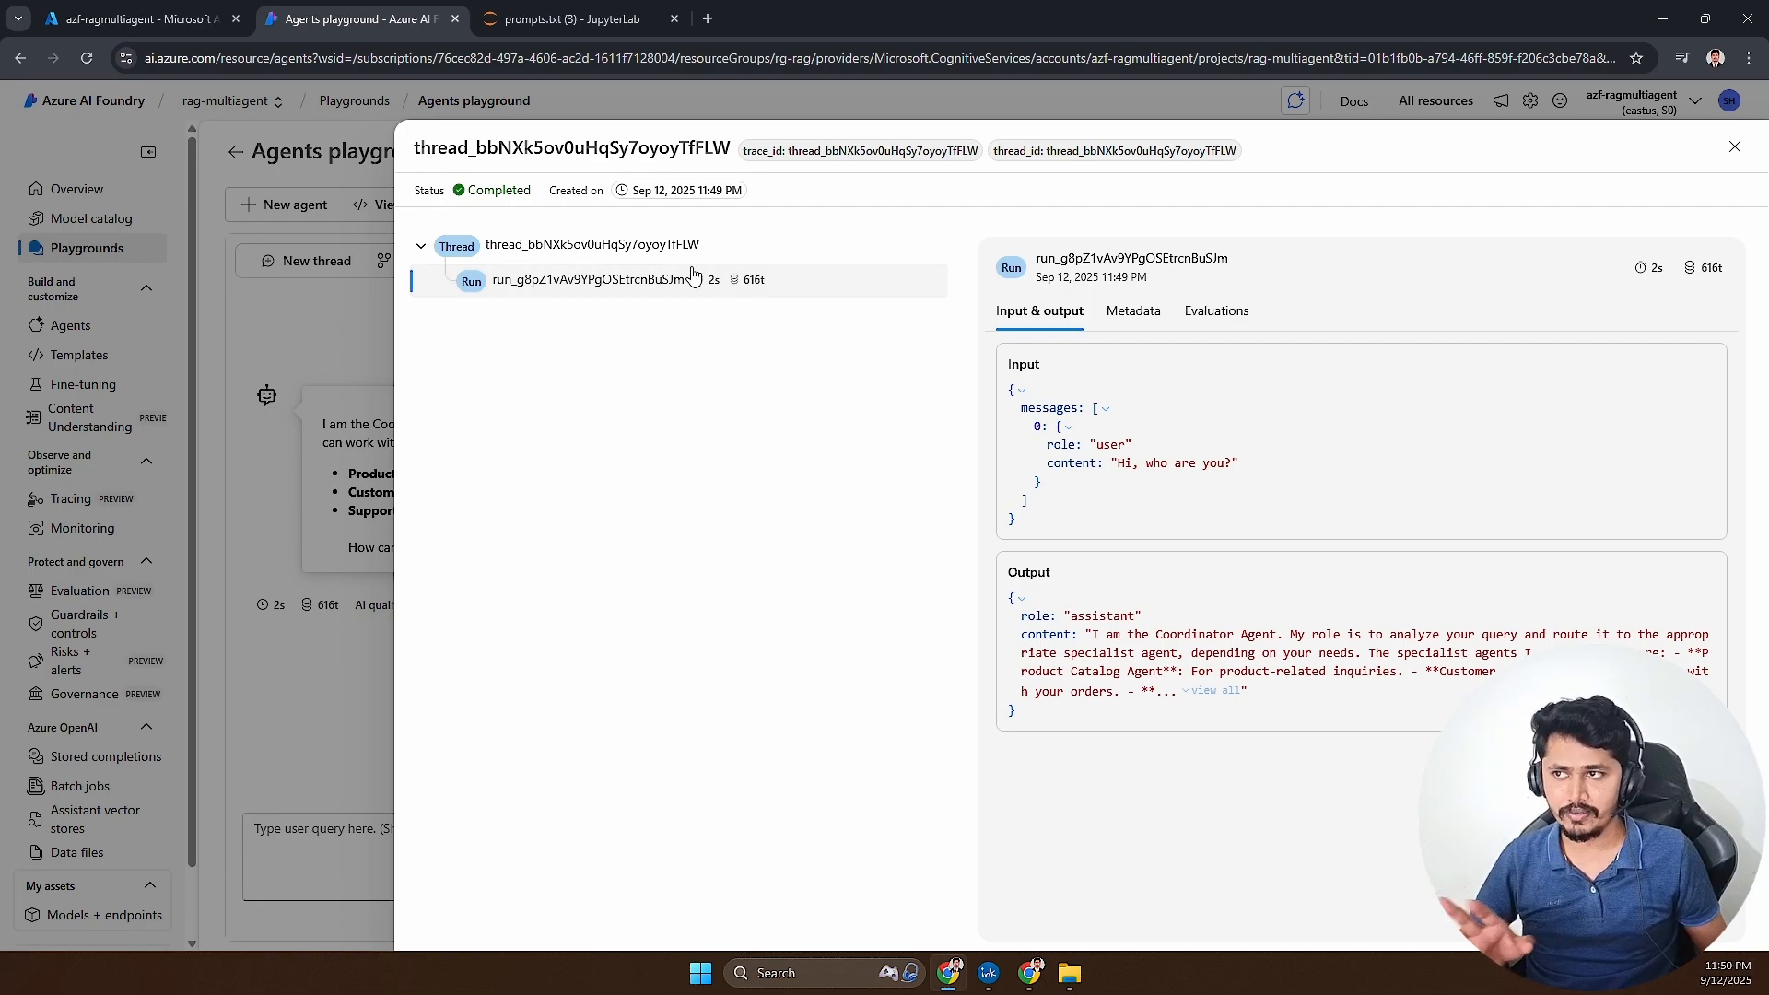
left_click(1734, 146)
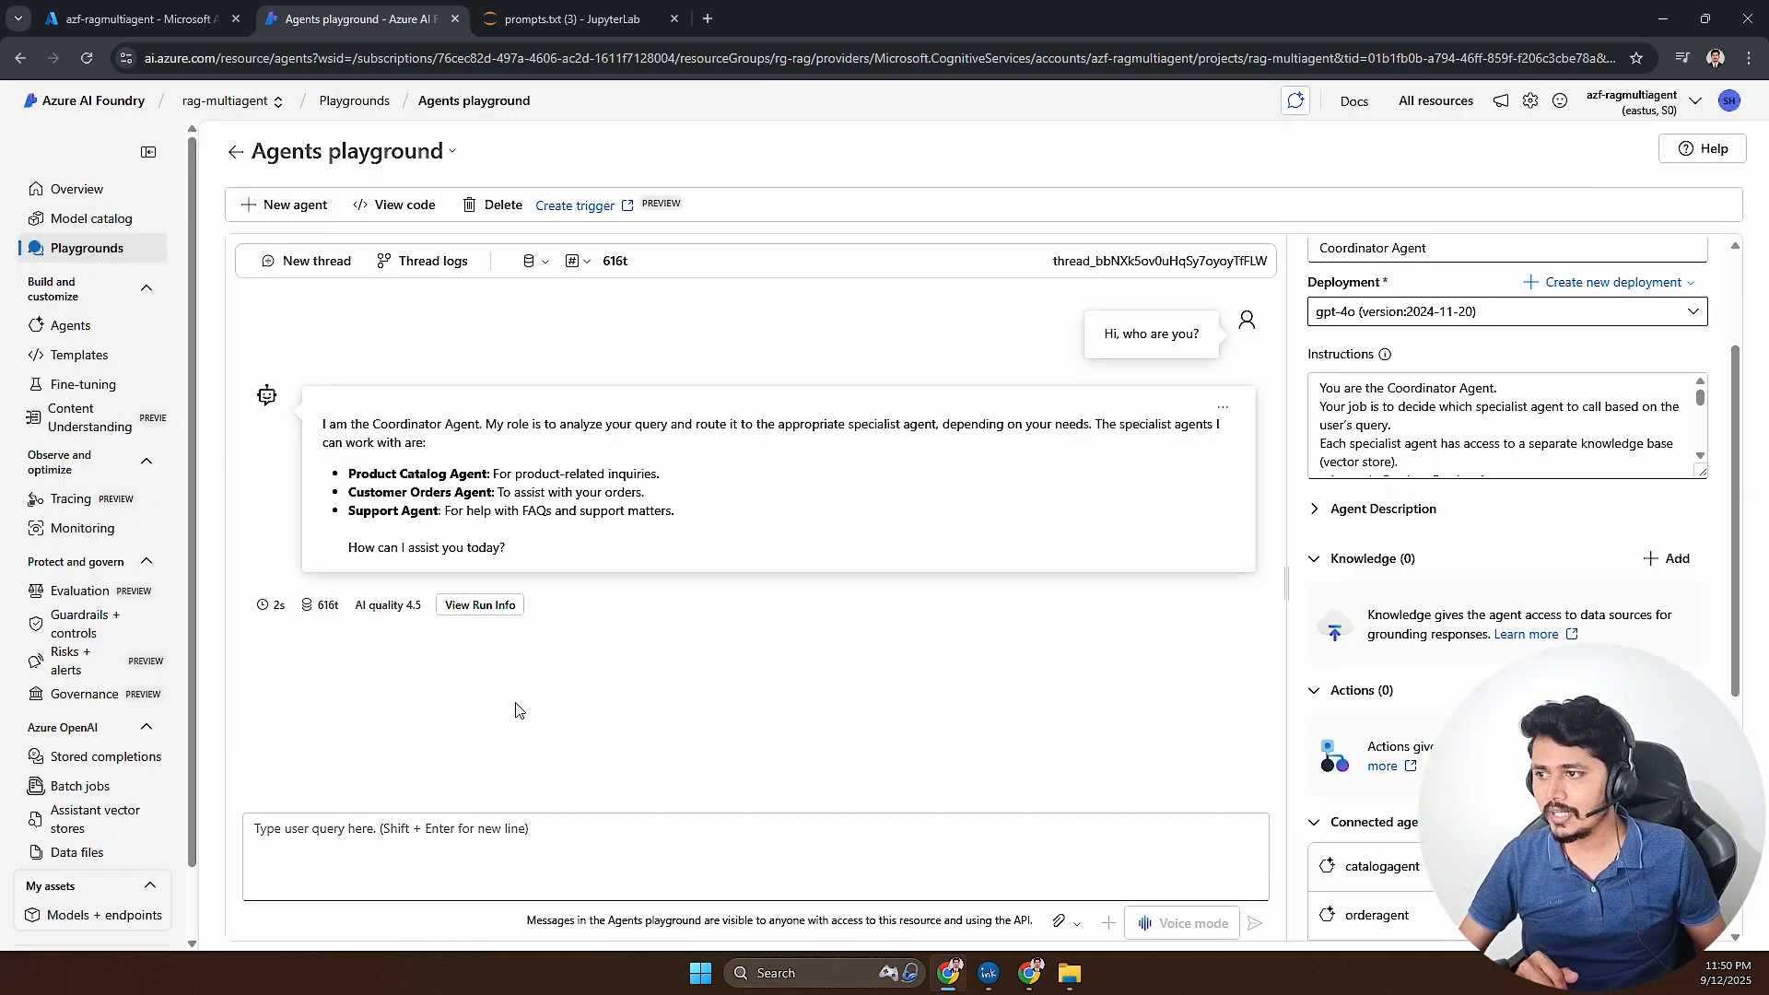
- Send the Coordinator Agent the query "Do we have wireless mouse related product? and whats its cost?"
left_click(471, 828)
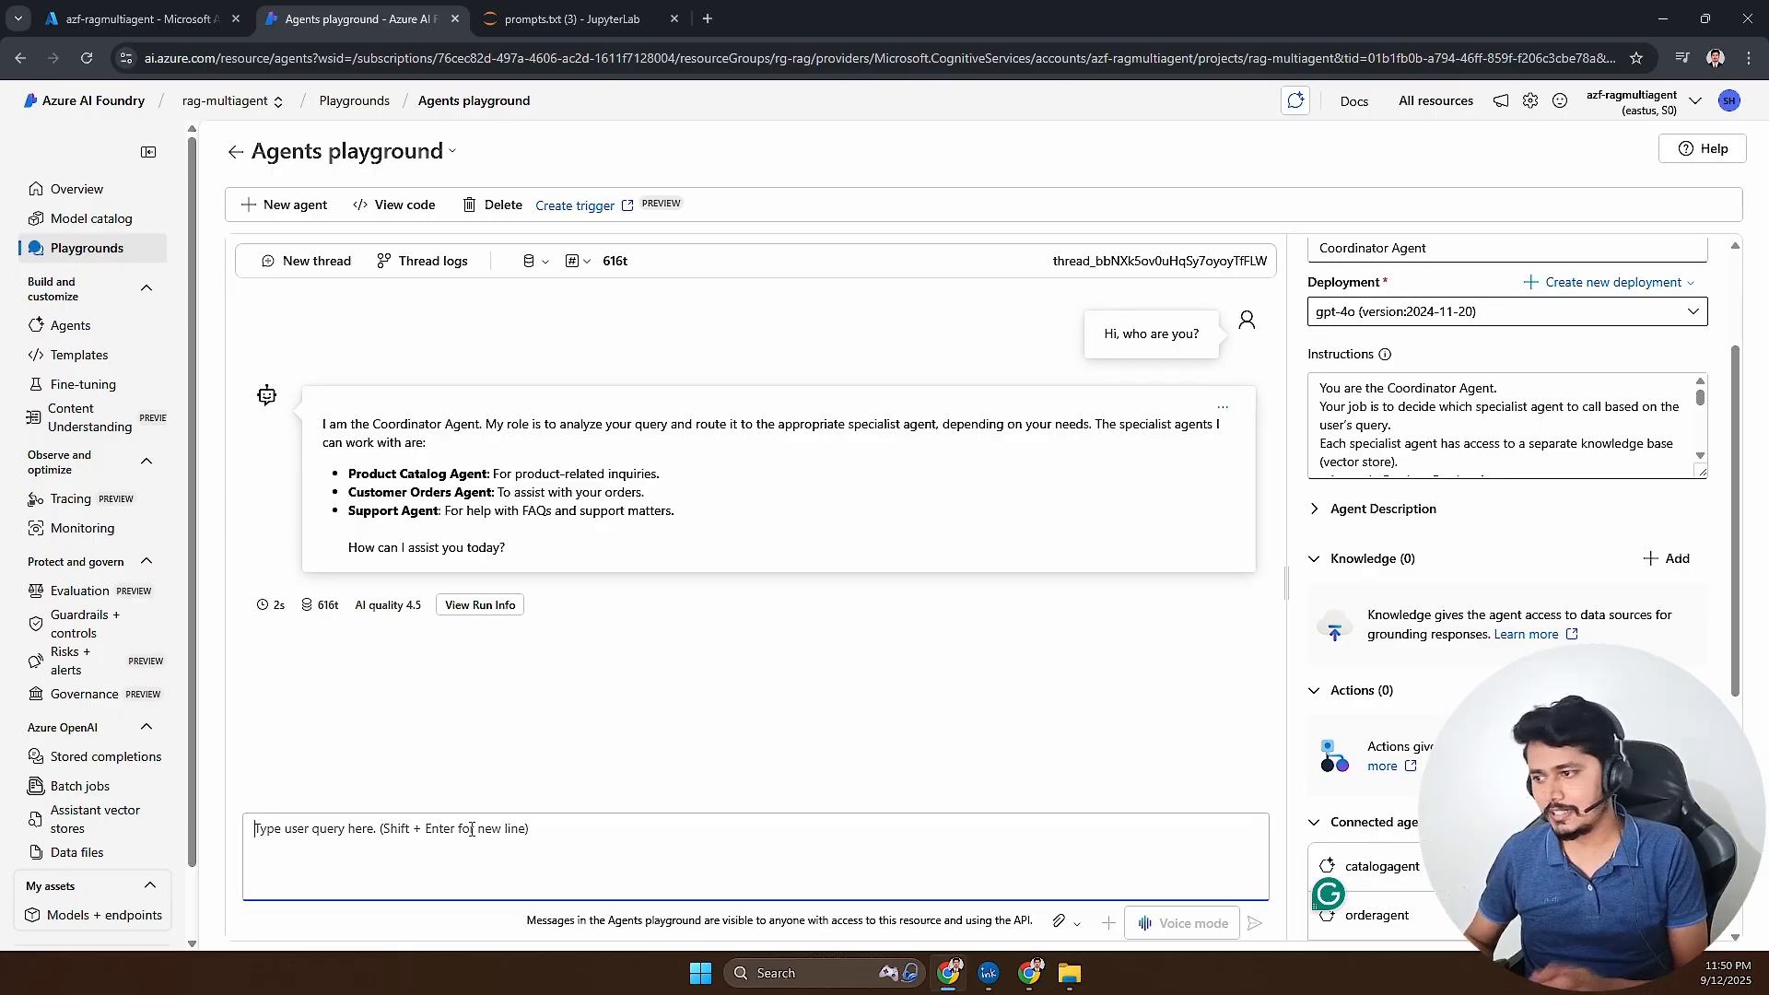
type("Do we have ")
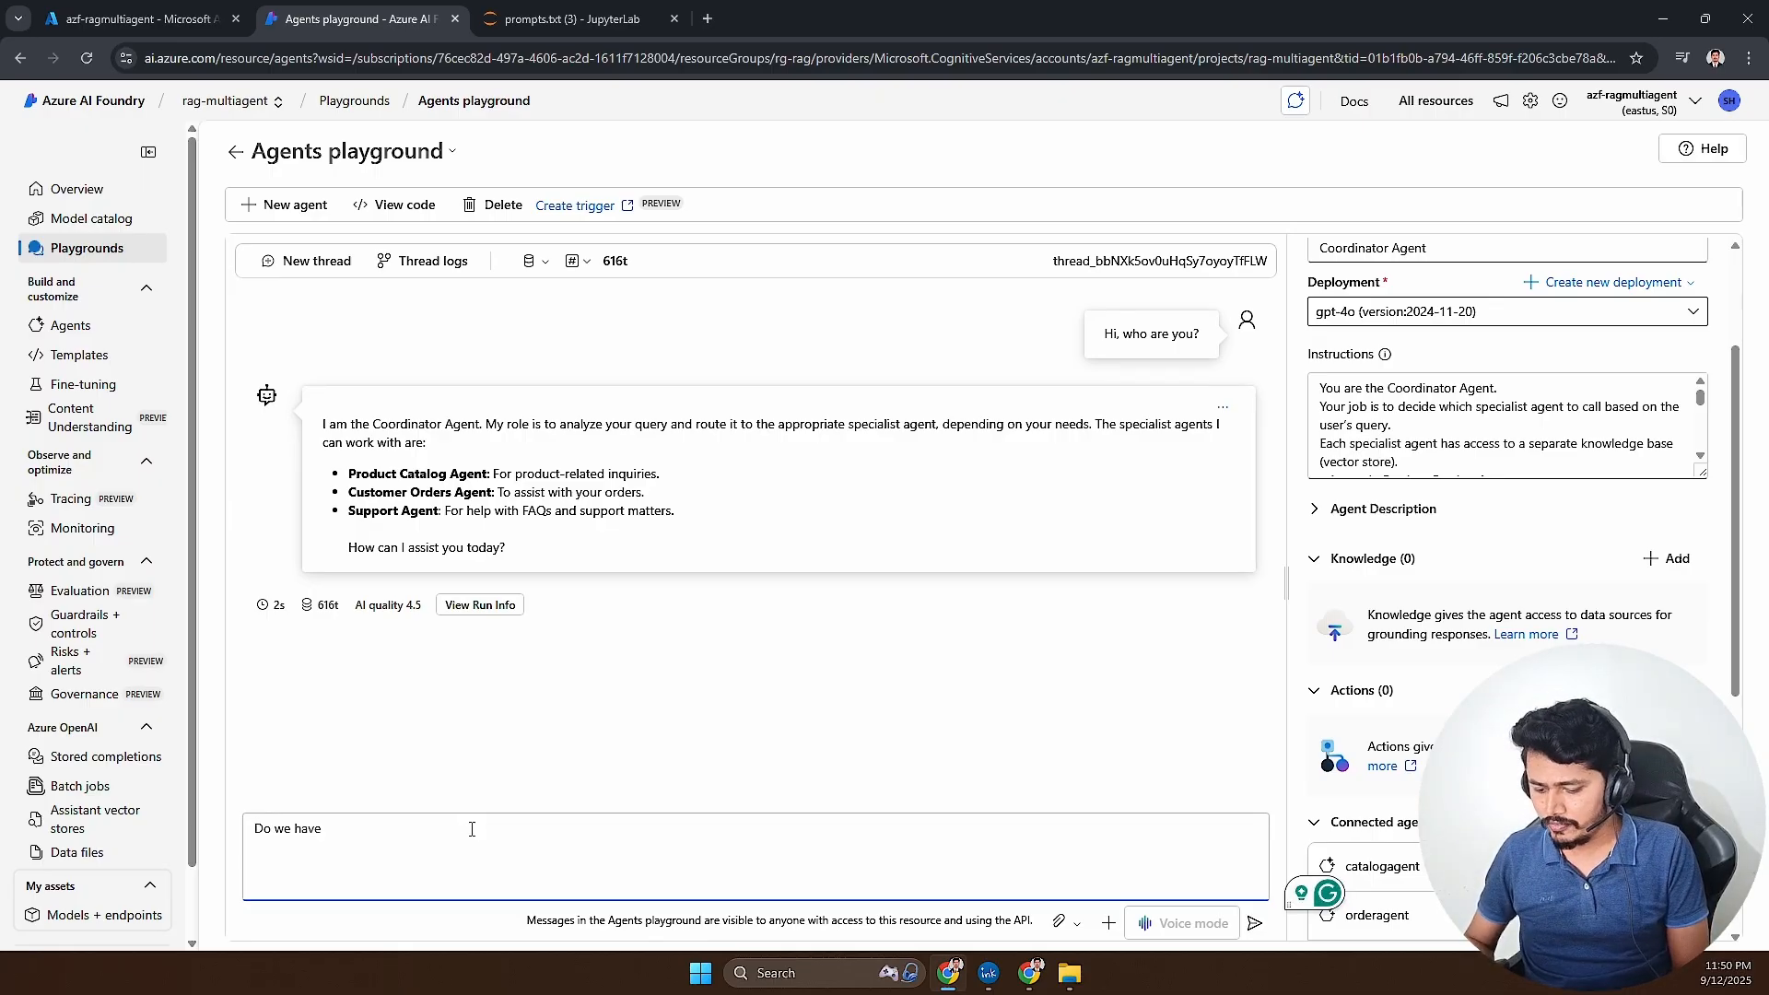
type("wireless m")
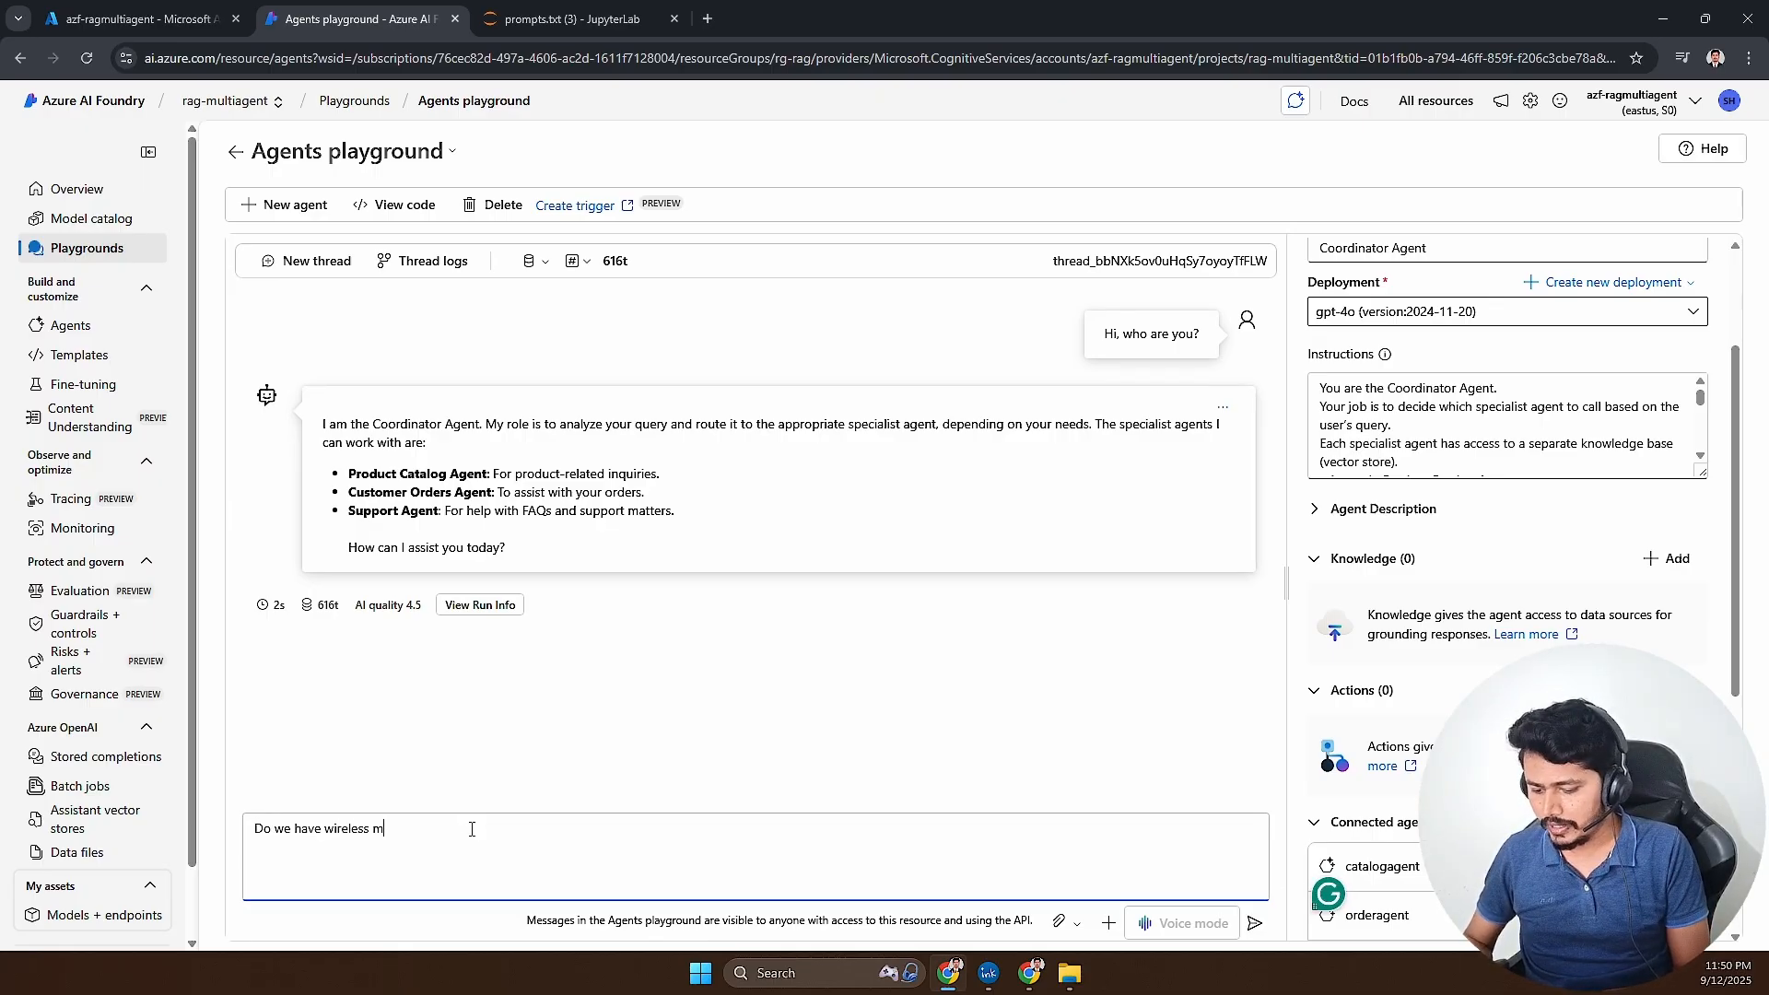
type("ouse related ")
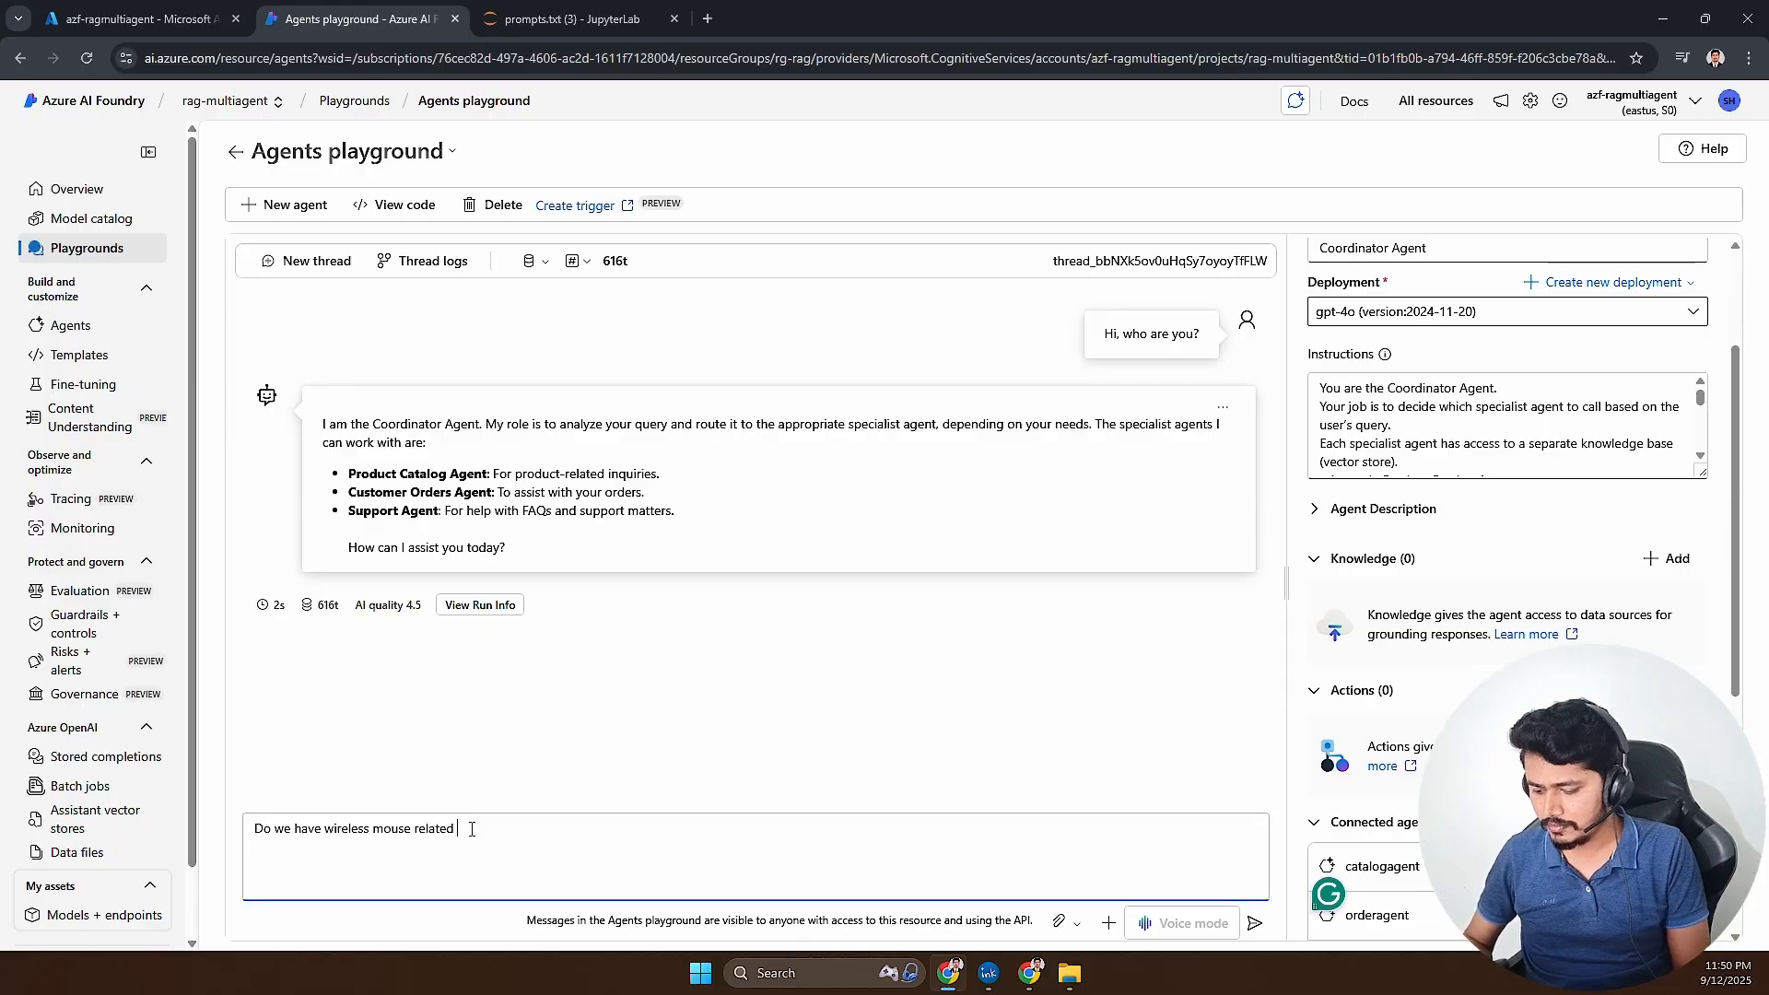
type("product? and whats ")
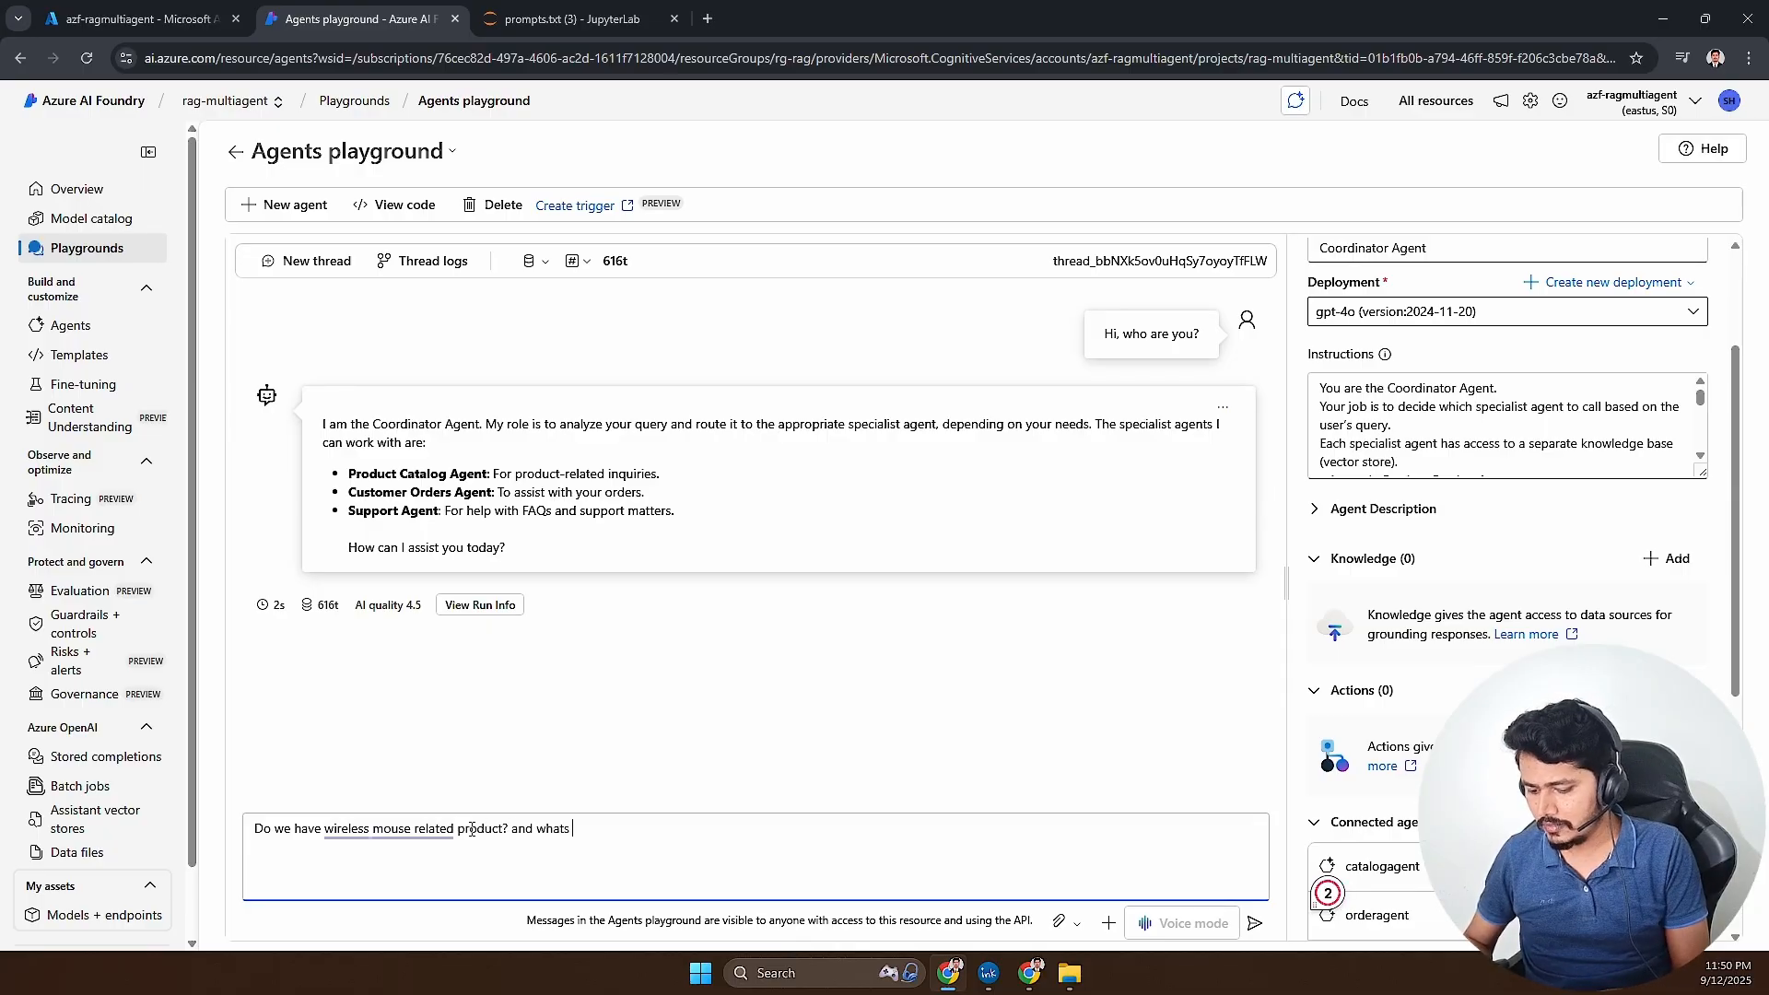
type("its cost")
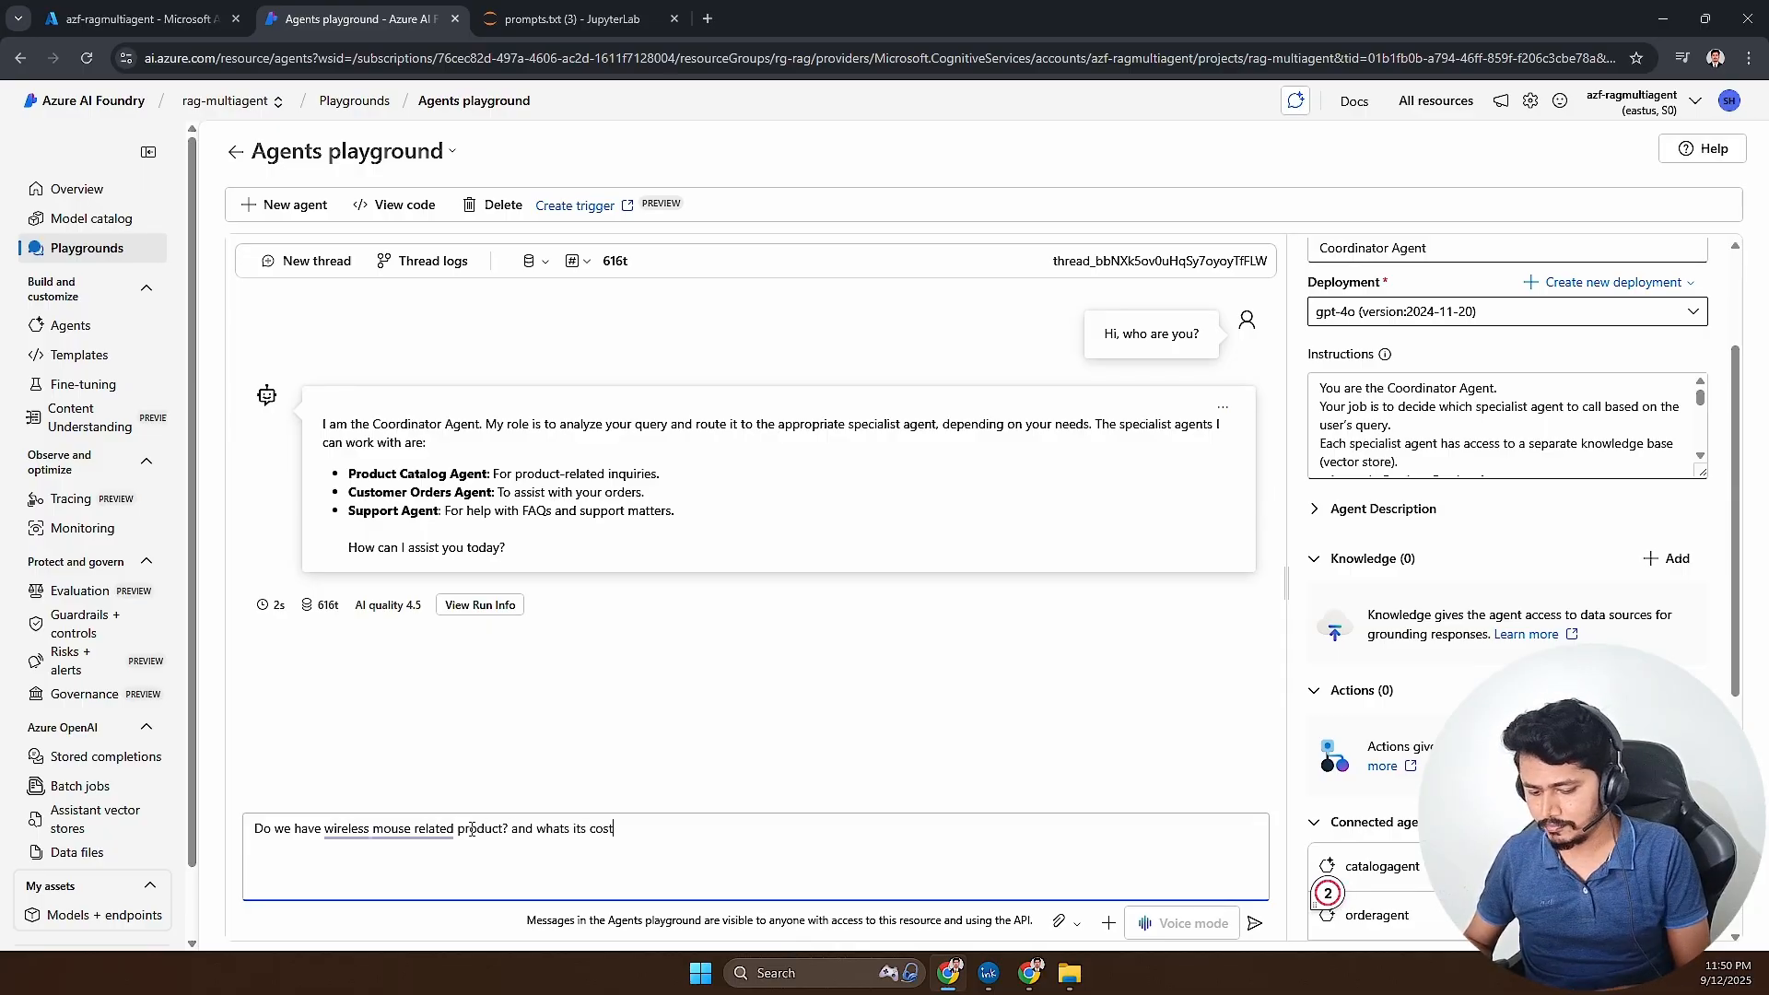
type("?")
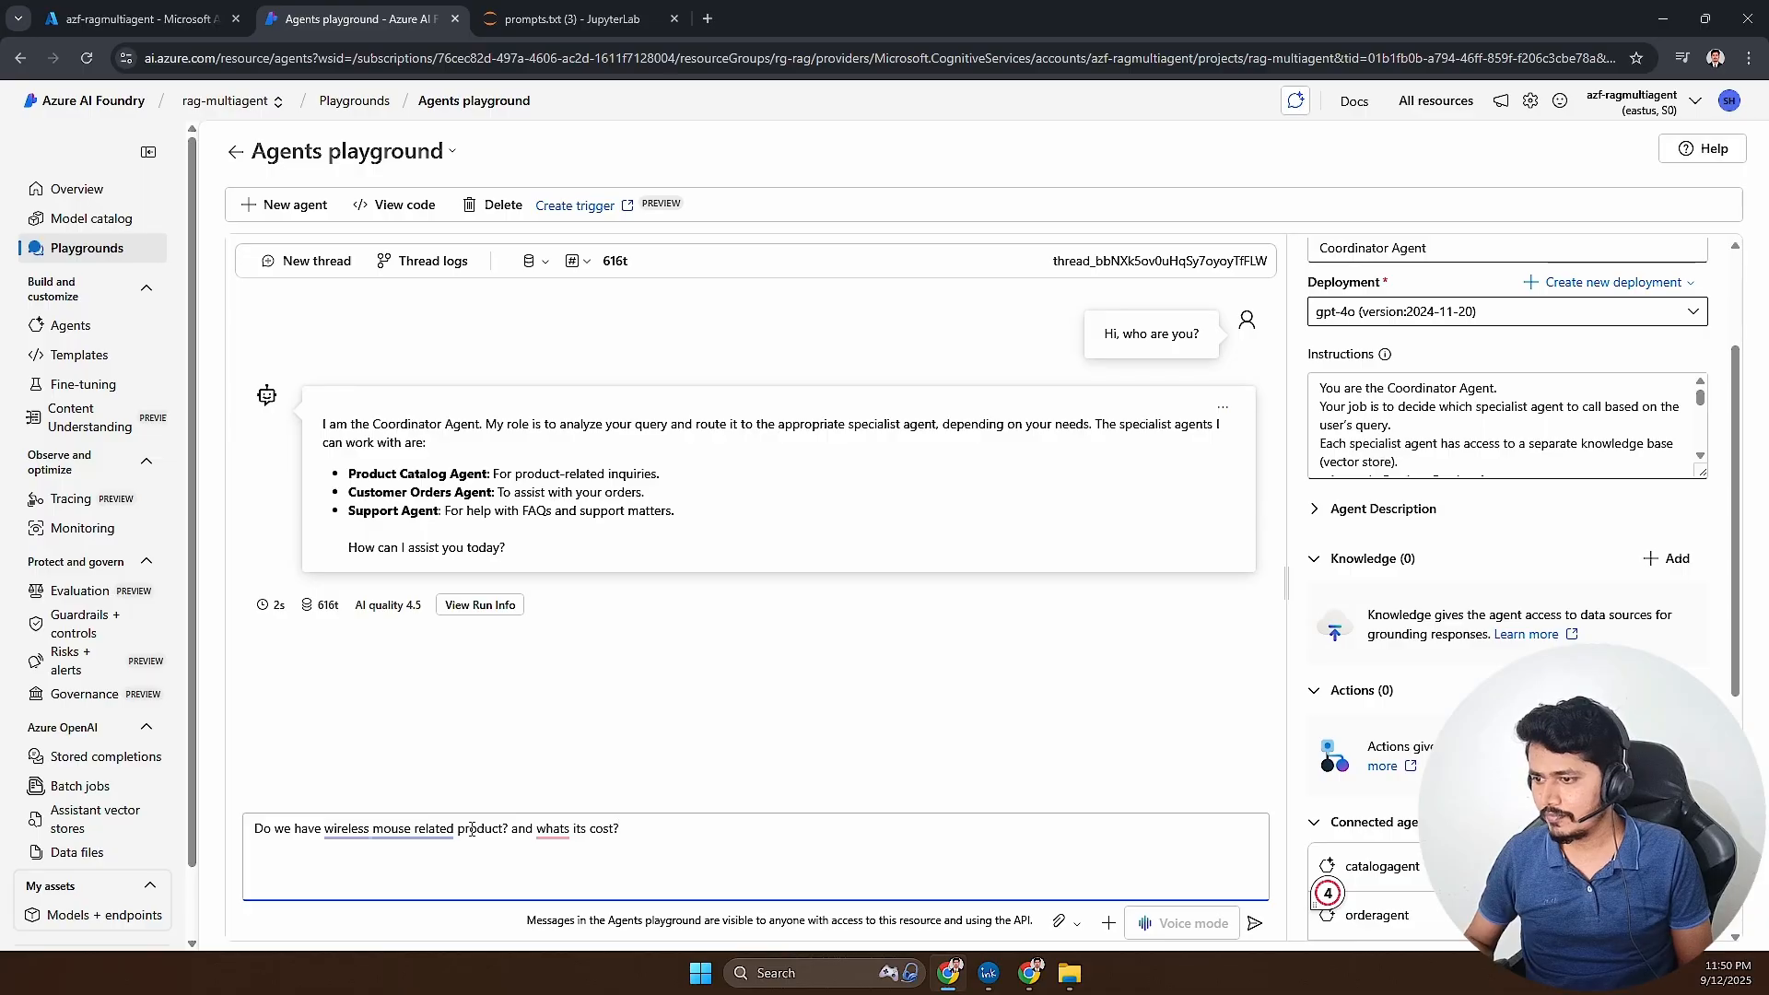
key("Return")
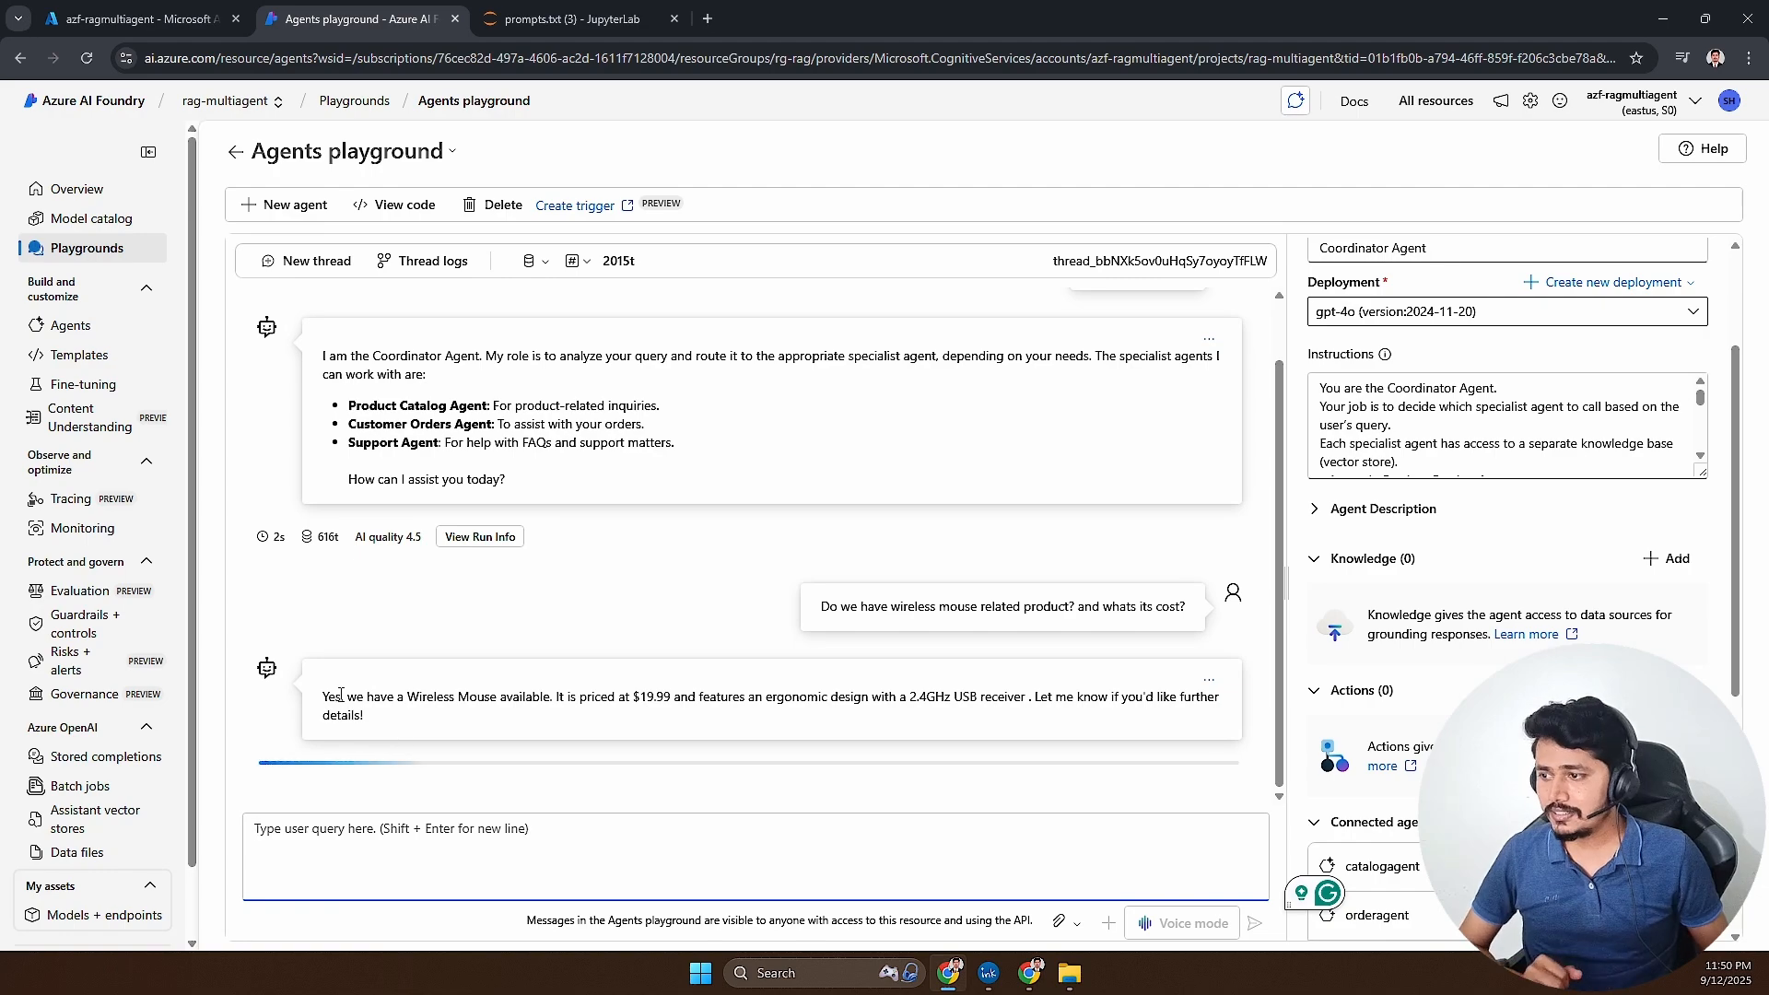
- Compare the reply's price and description with the Wireless Mouse row of catalog.csv in JupyterLab, widening the description column to read it
left_click_drag(341, 696, 662, 683)
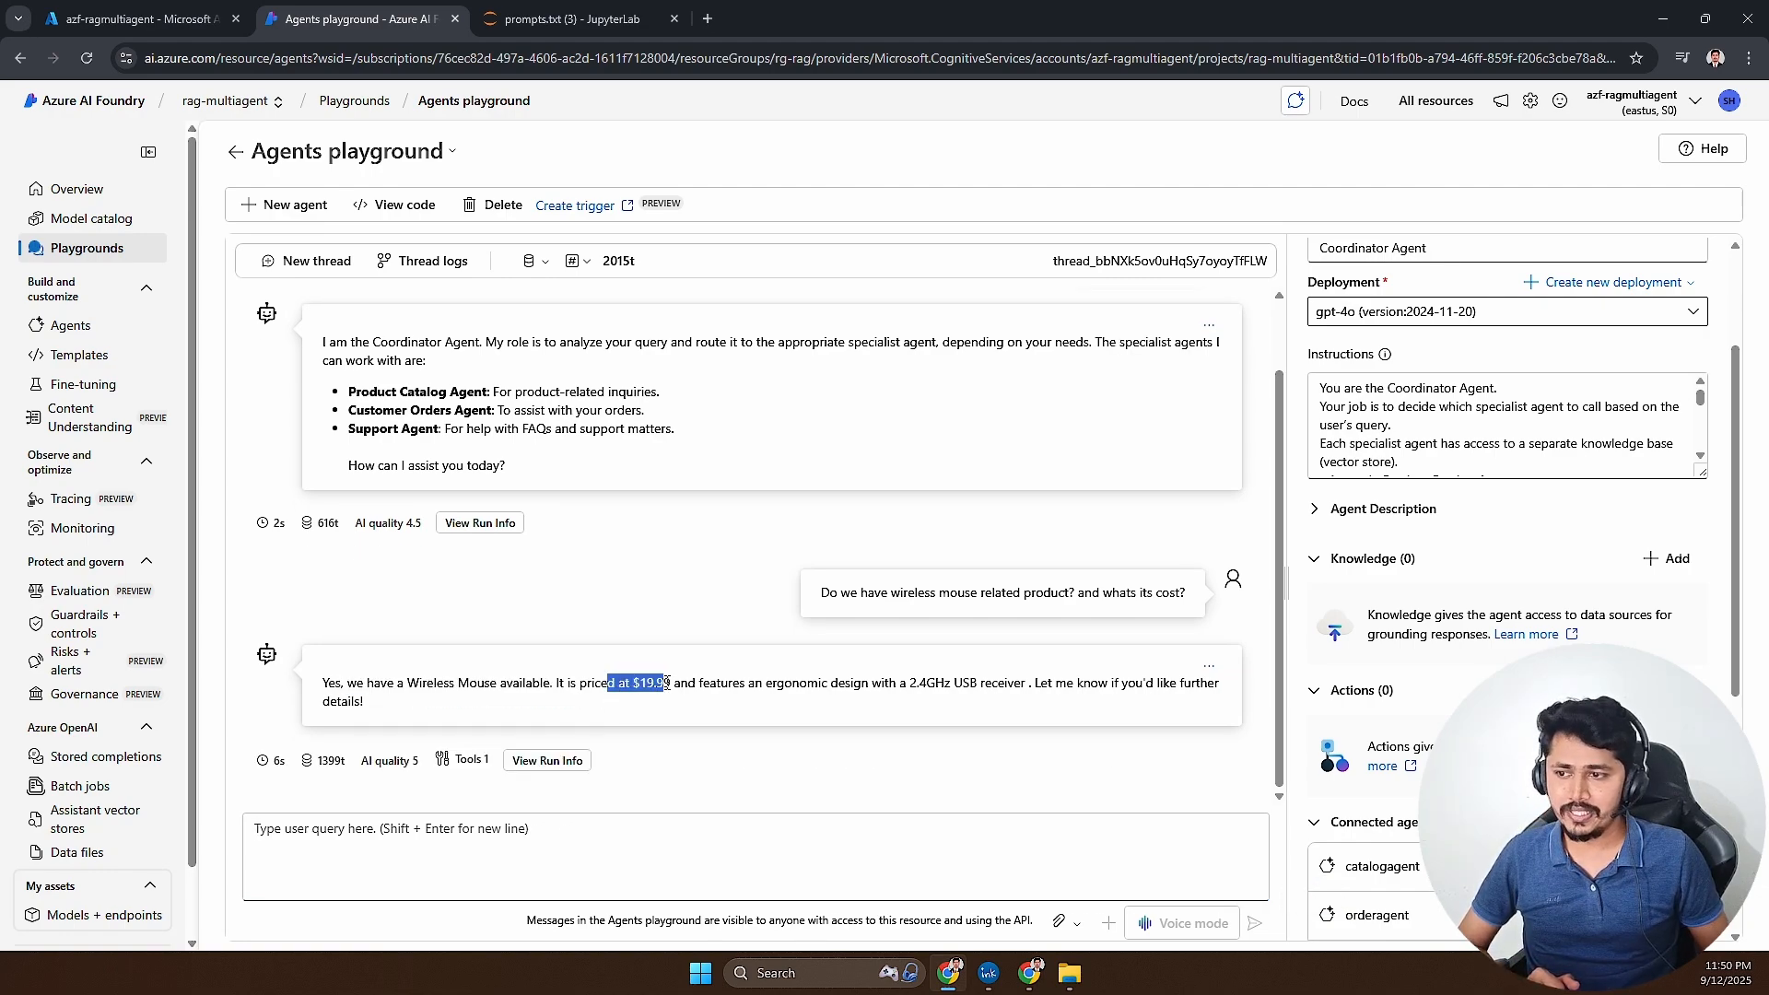
left_click_drag(760, 683, 1056, 686)
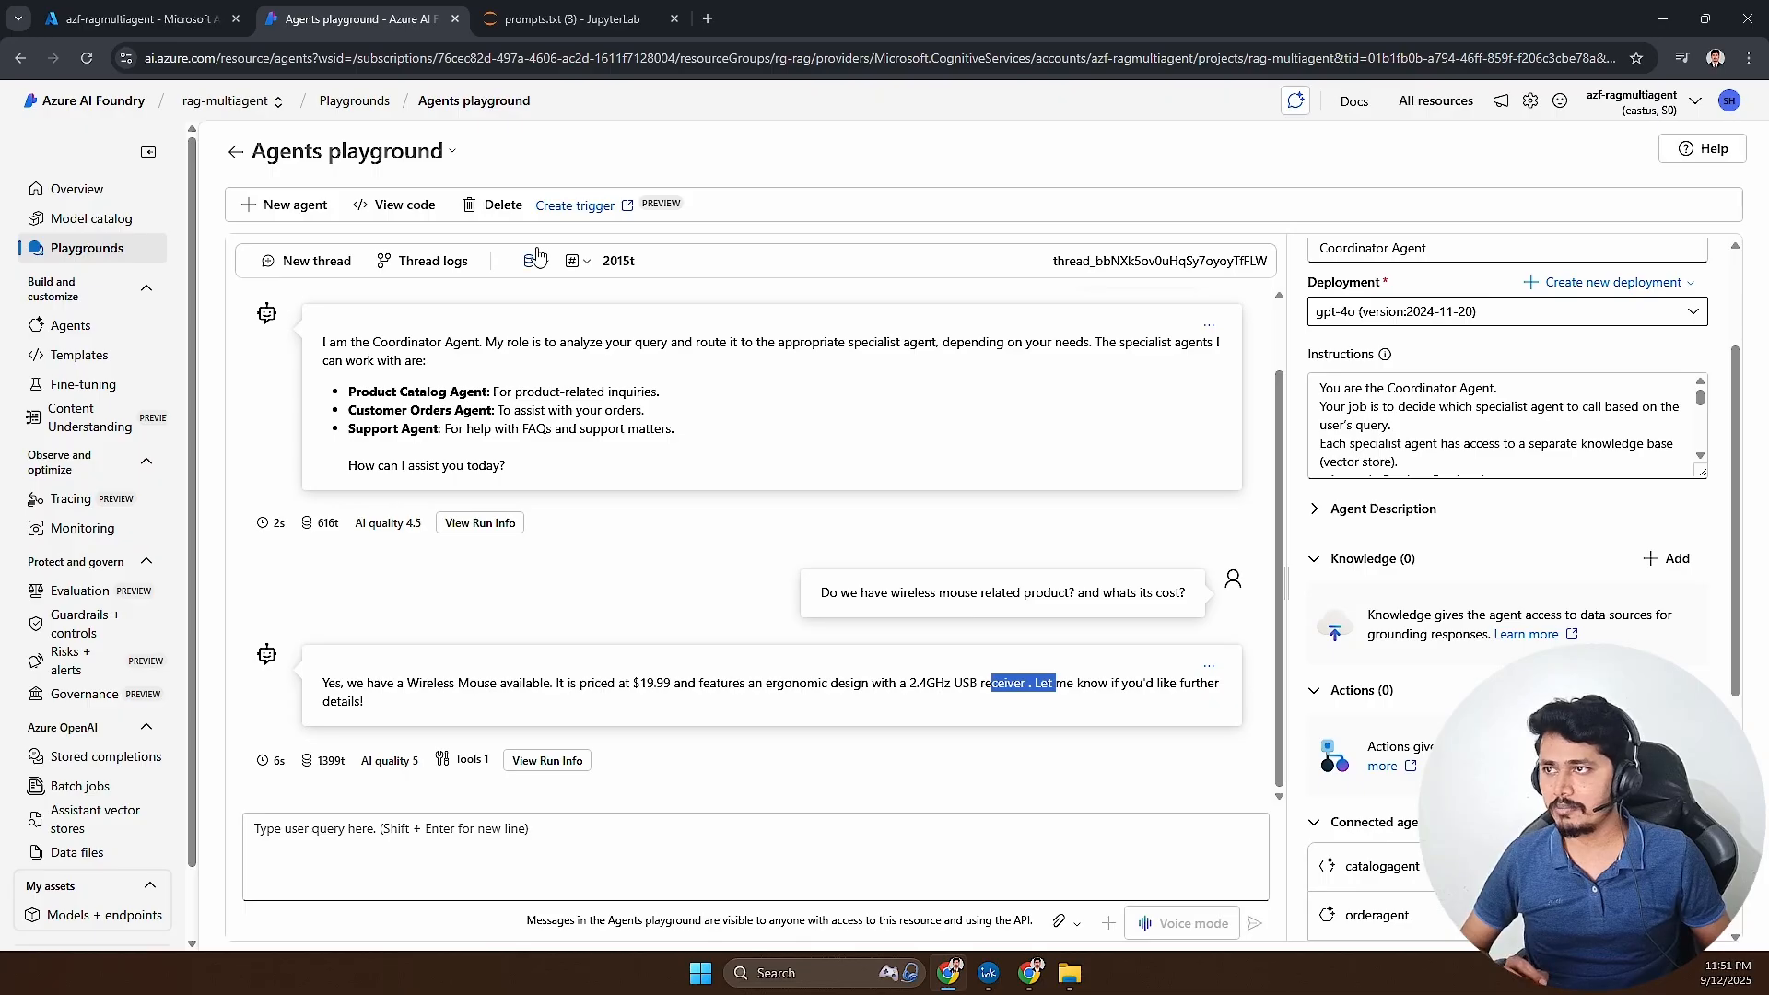
left_click(566, 18)
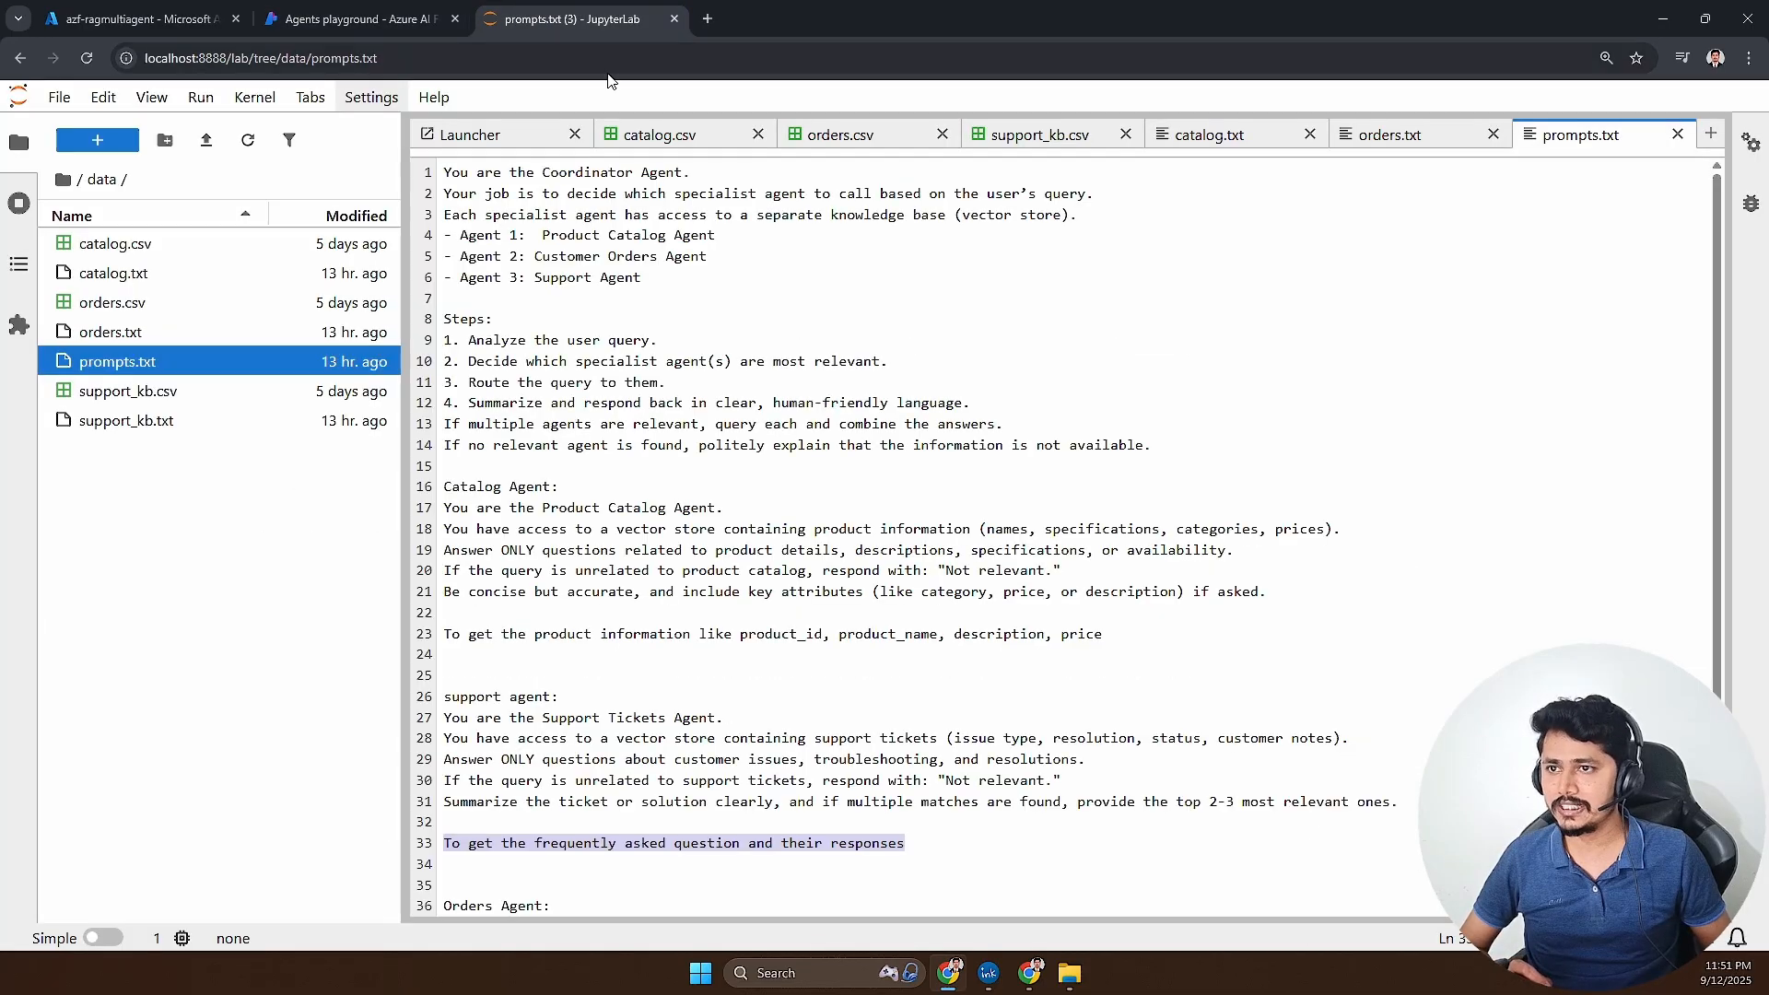
left_click(669, 138)
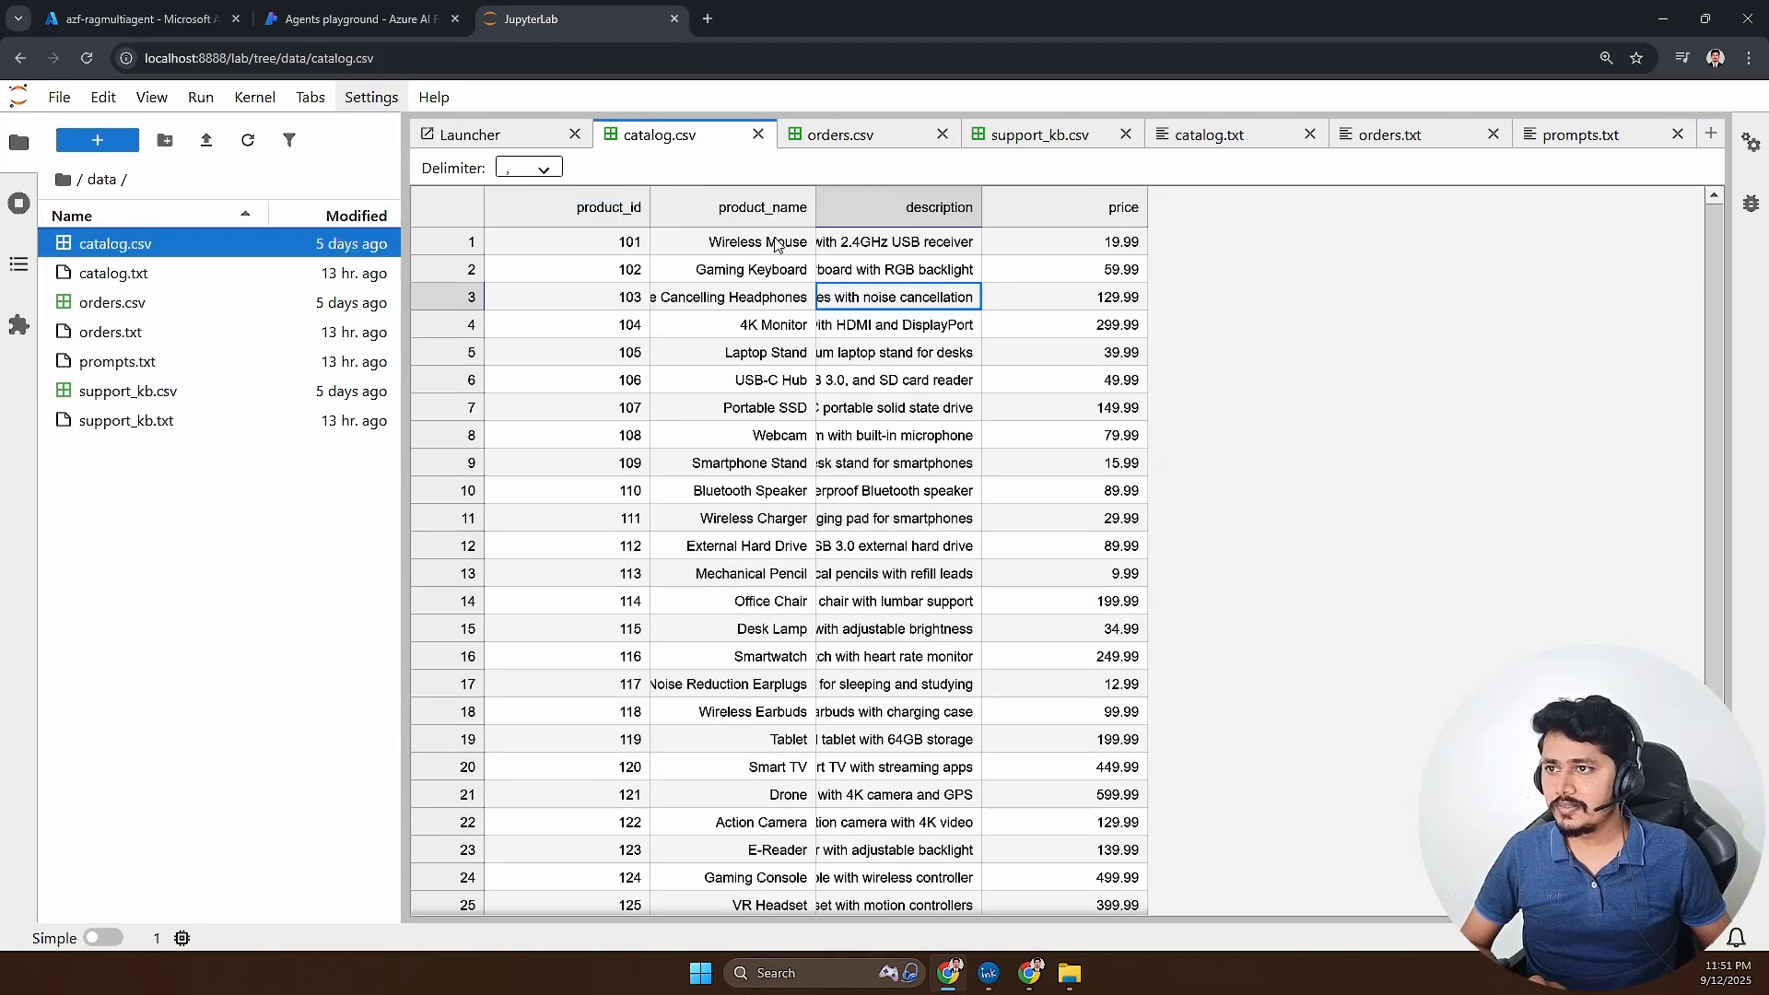
left_click_drag(978, 201, 1143, 203)
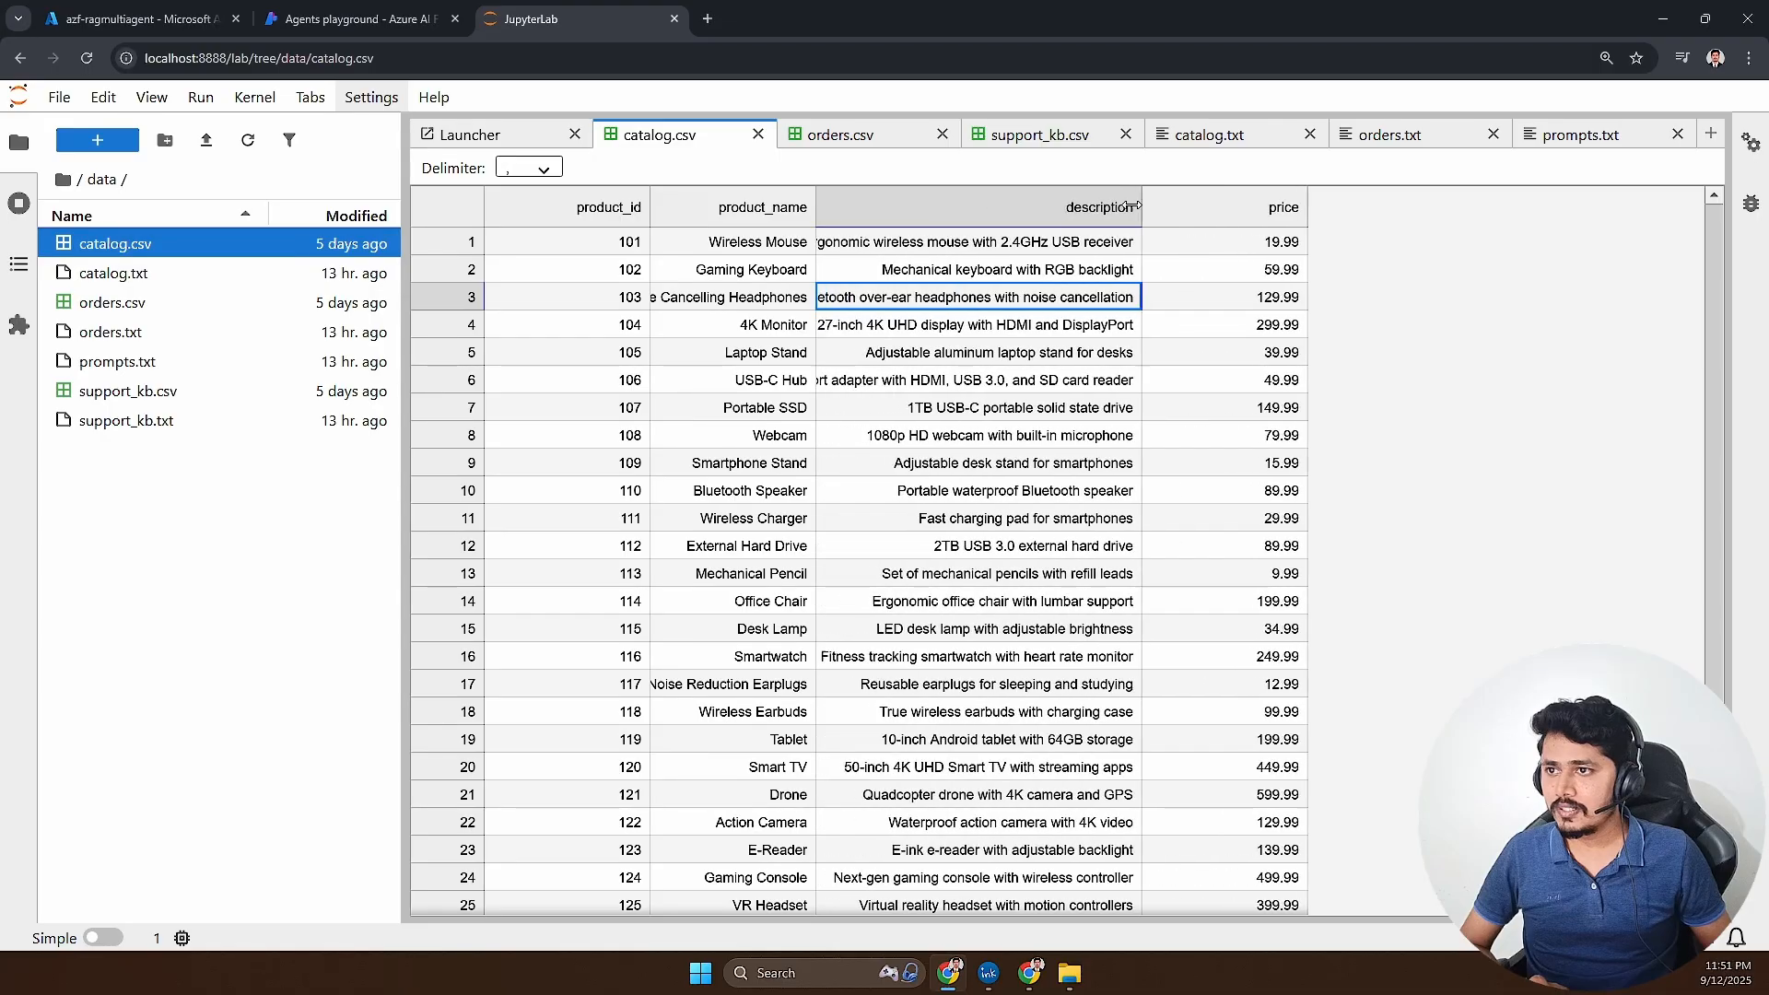
left_click(761, 245)
left_click(901, 245)
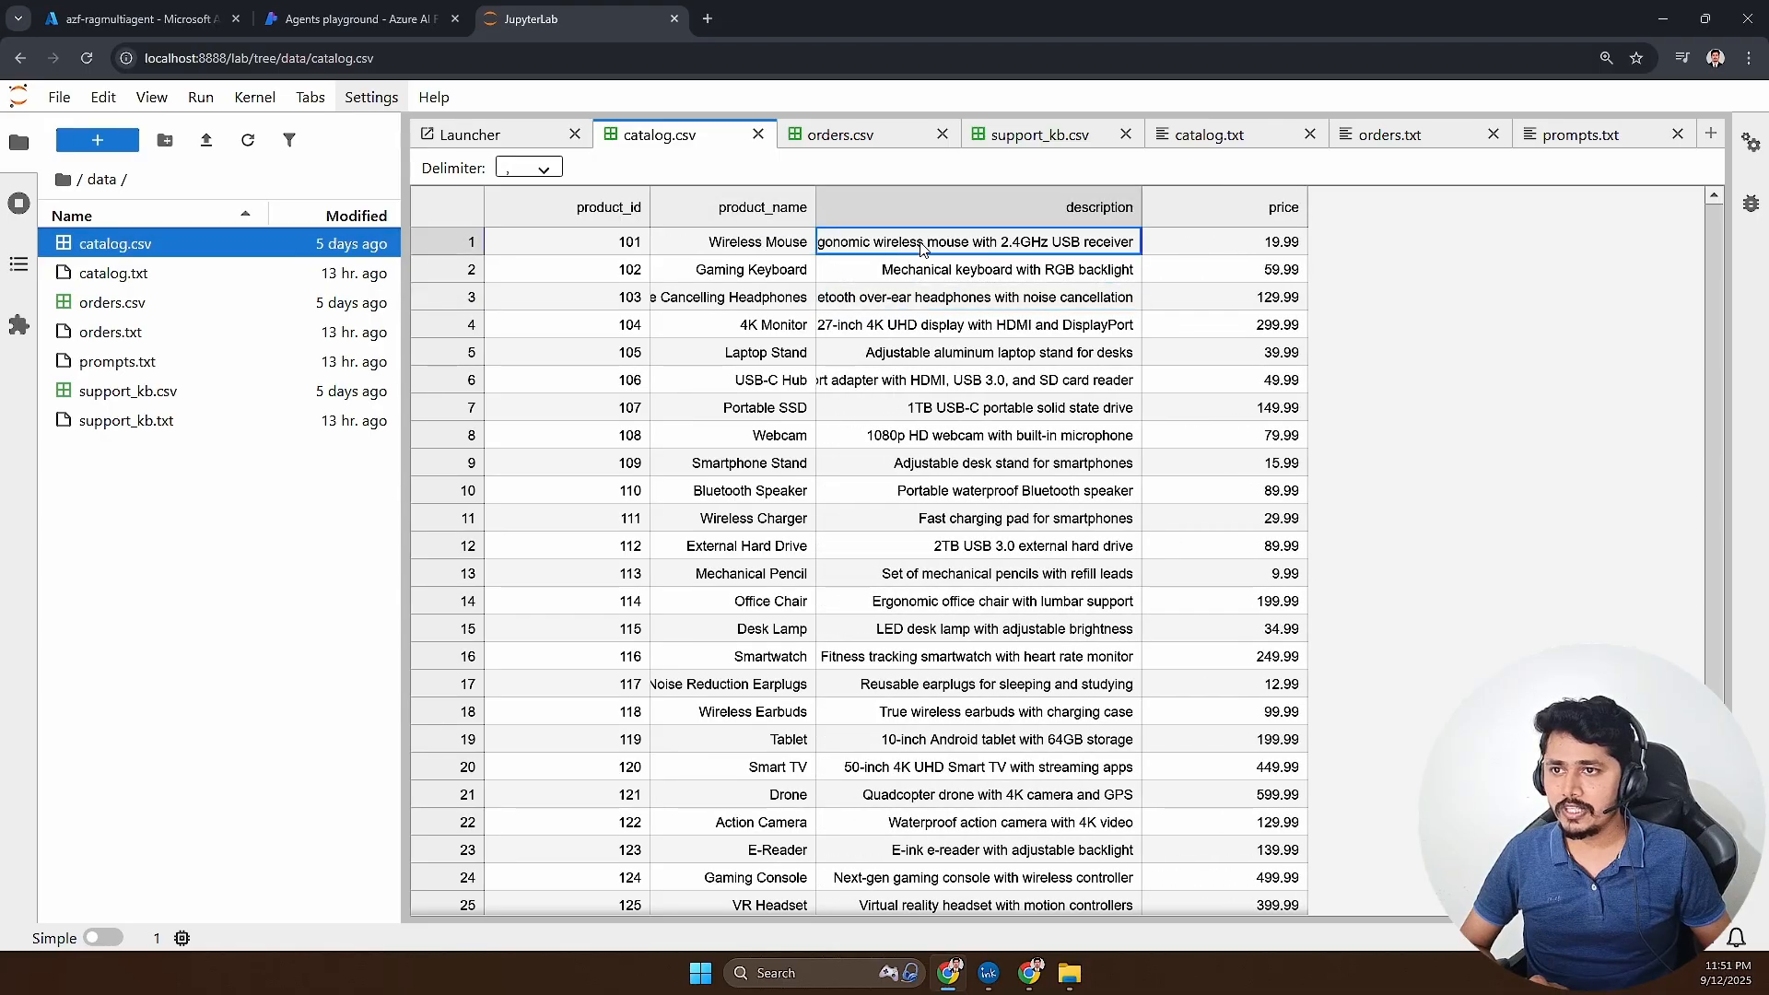
left_click(1193, 245)
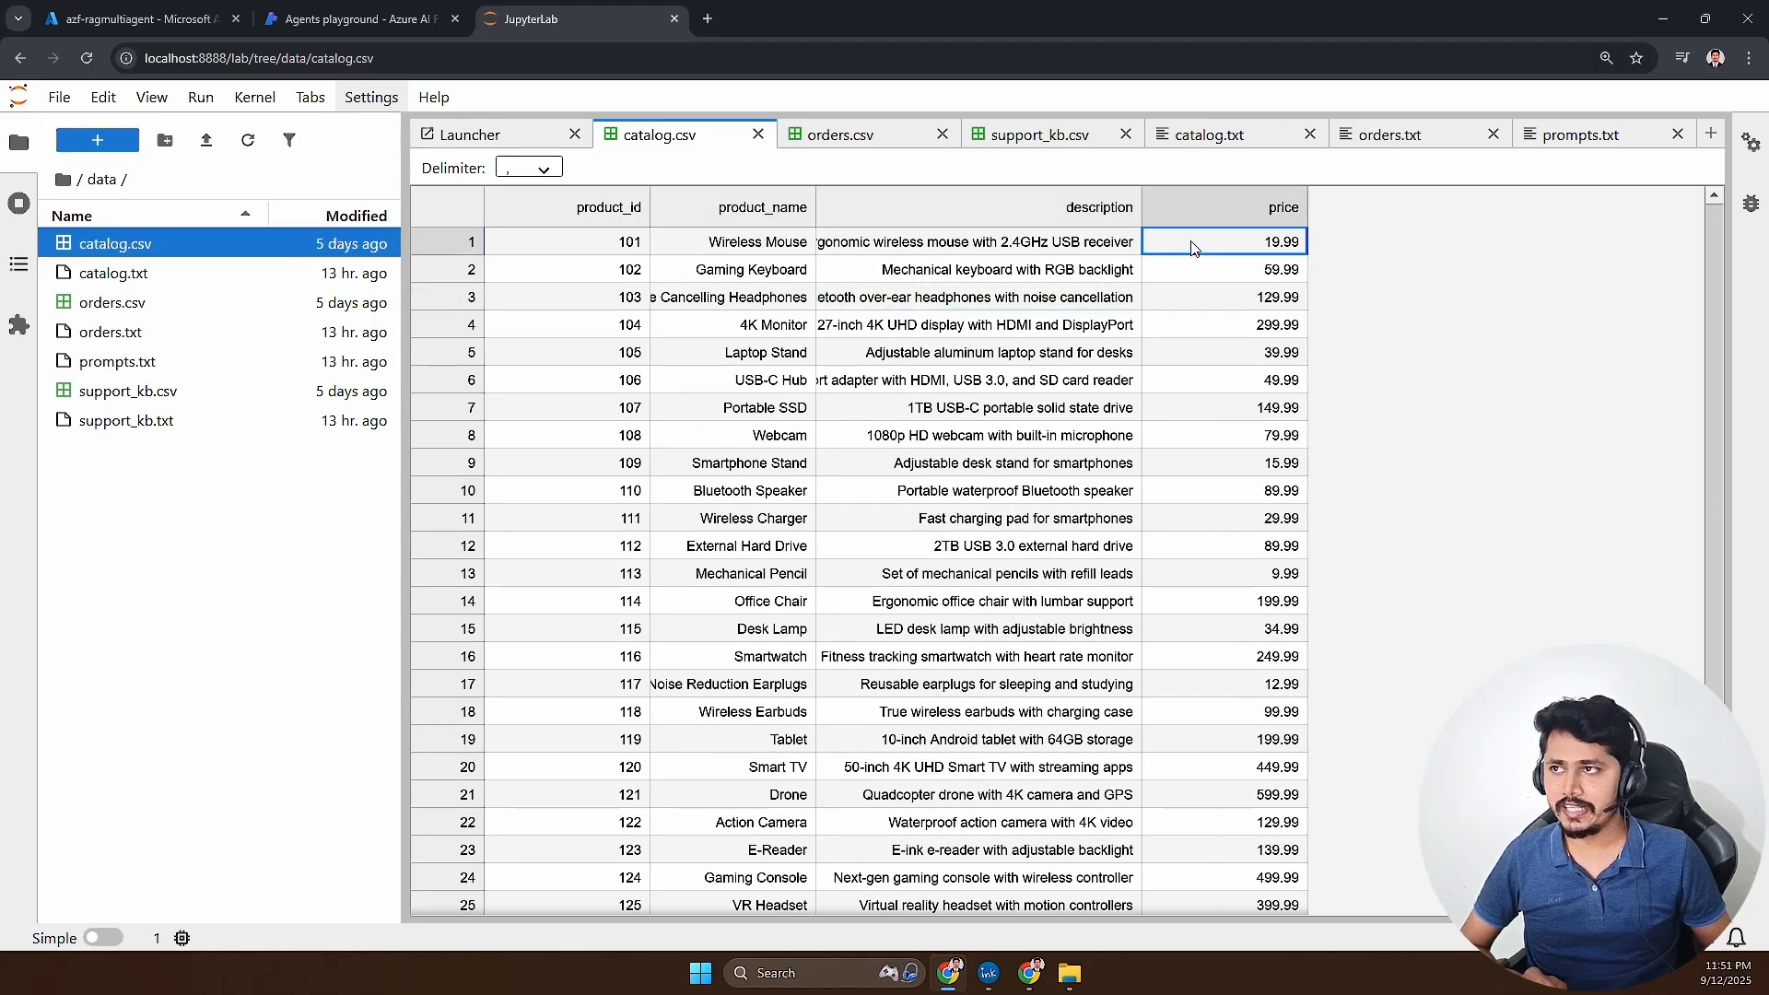
- Return to the Azure AI Foundry playground, check the wireless mouse reply's token usage and tools, and read its run info input and output
left_click(376, 21)
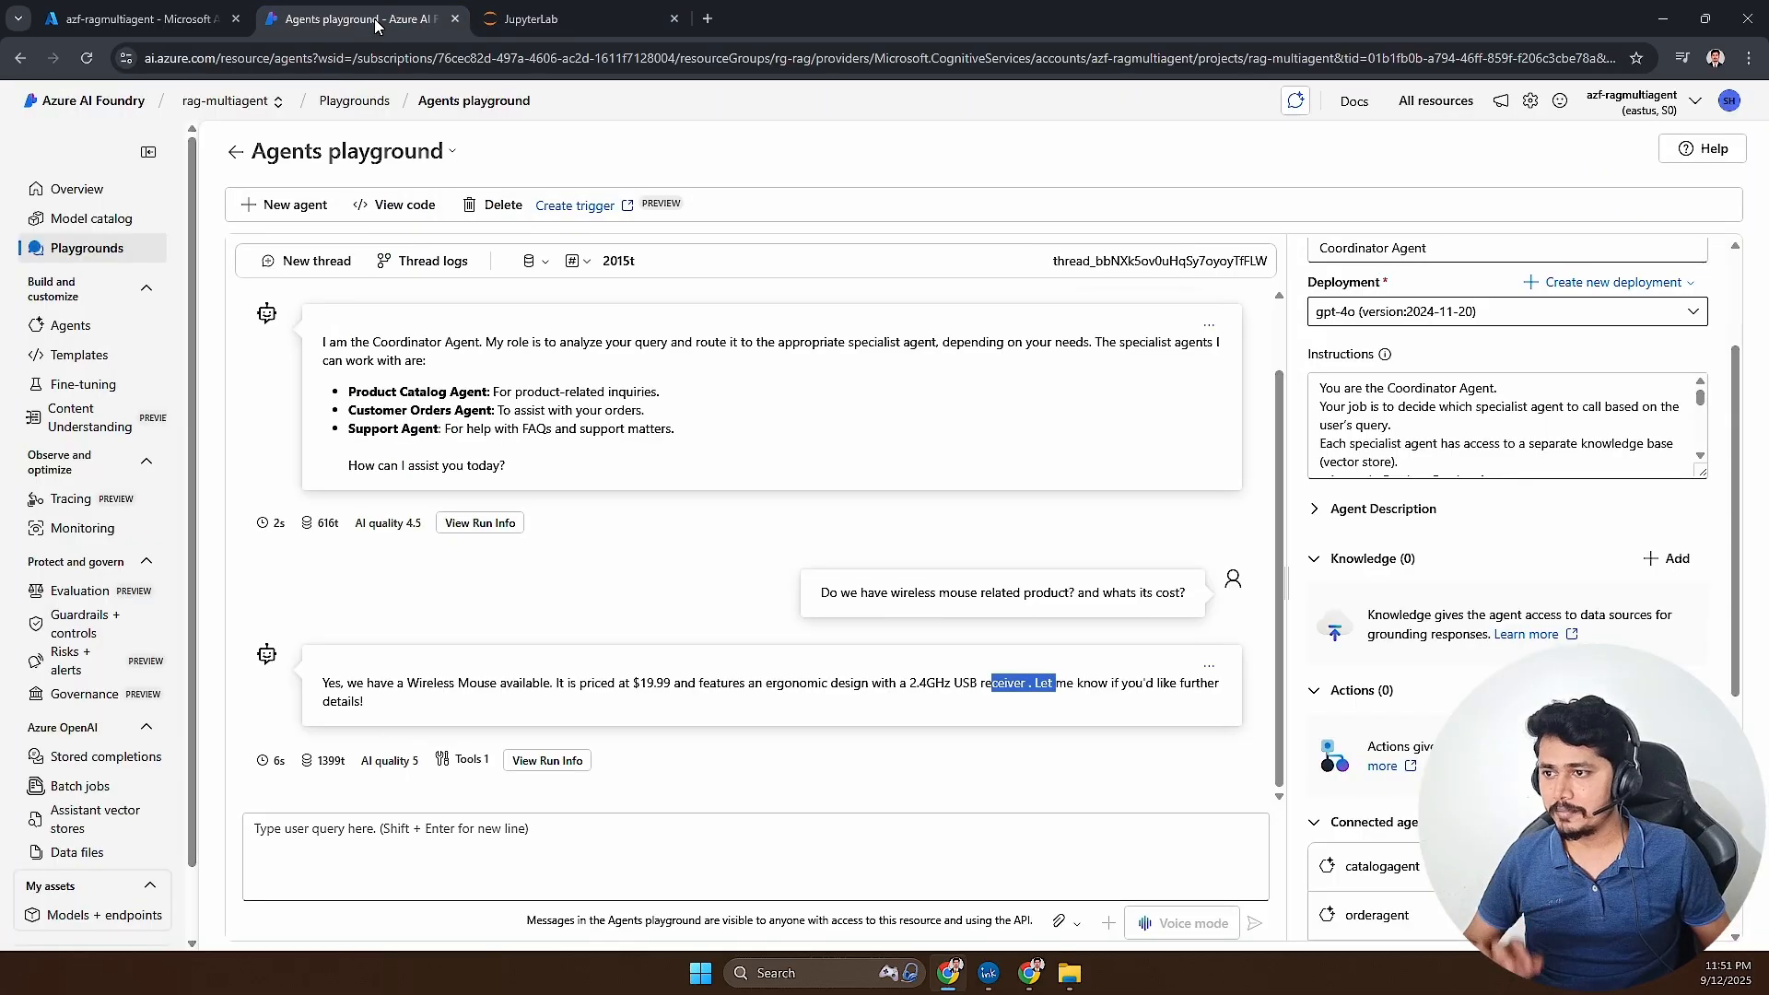
left_click(629, 574)
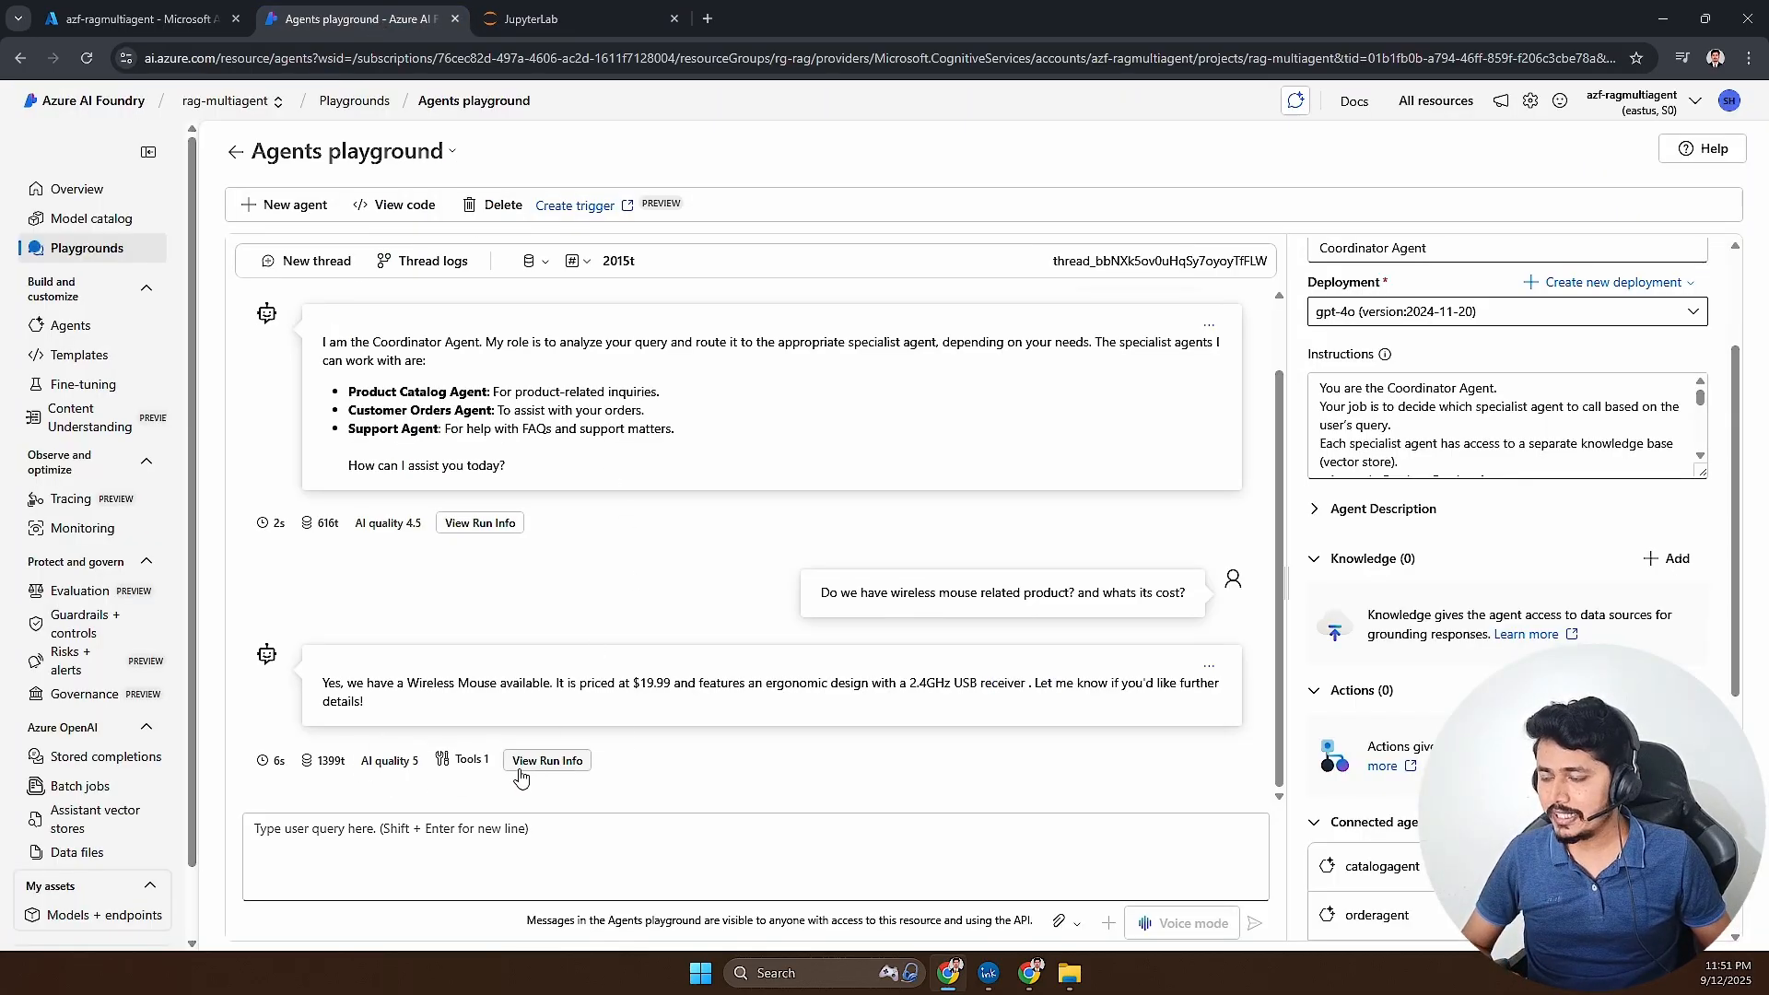
mouse_move(331, 764)
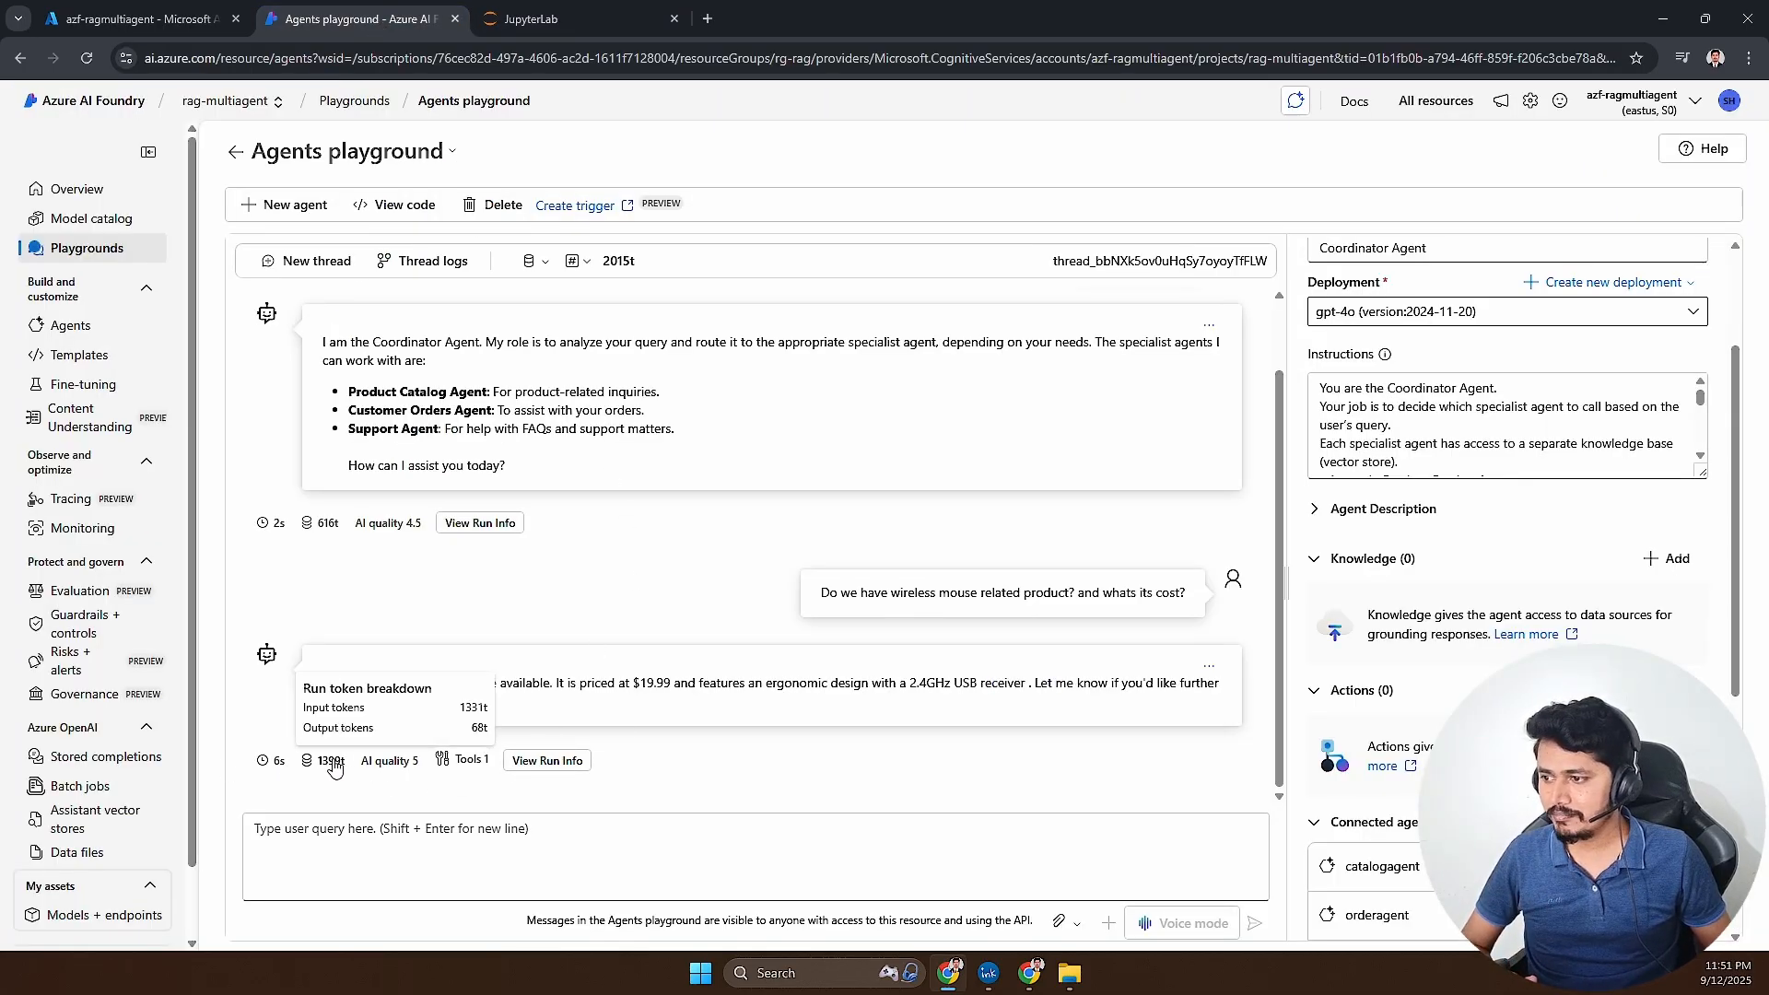
mouse_move(456, 770)
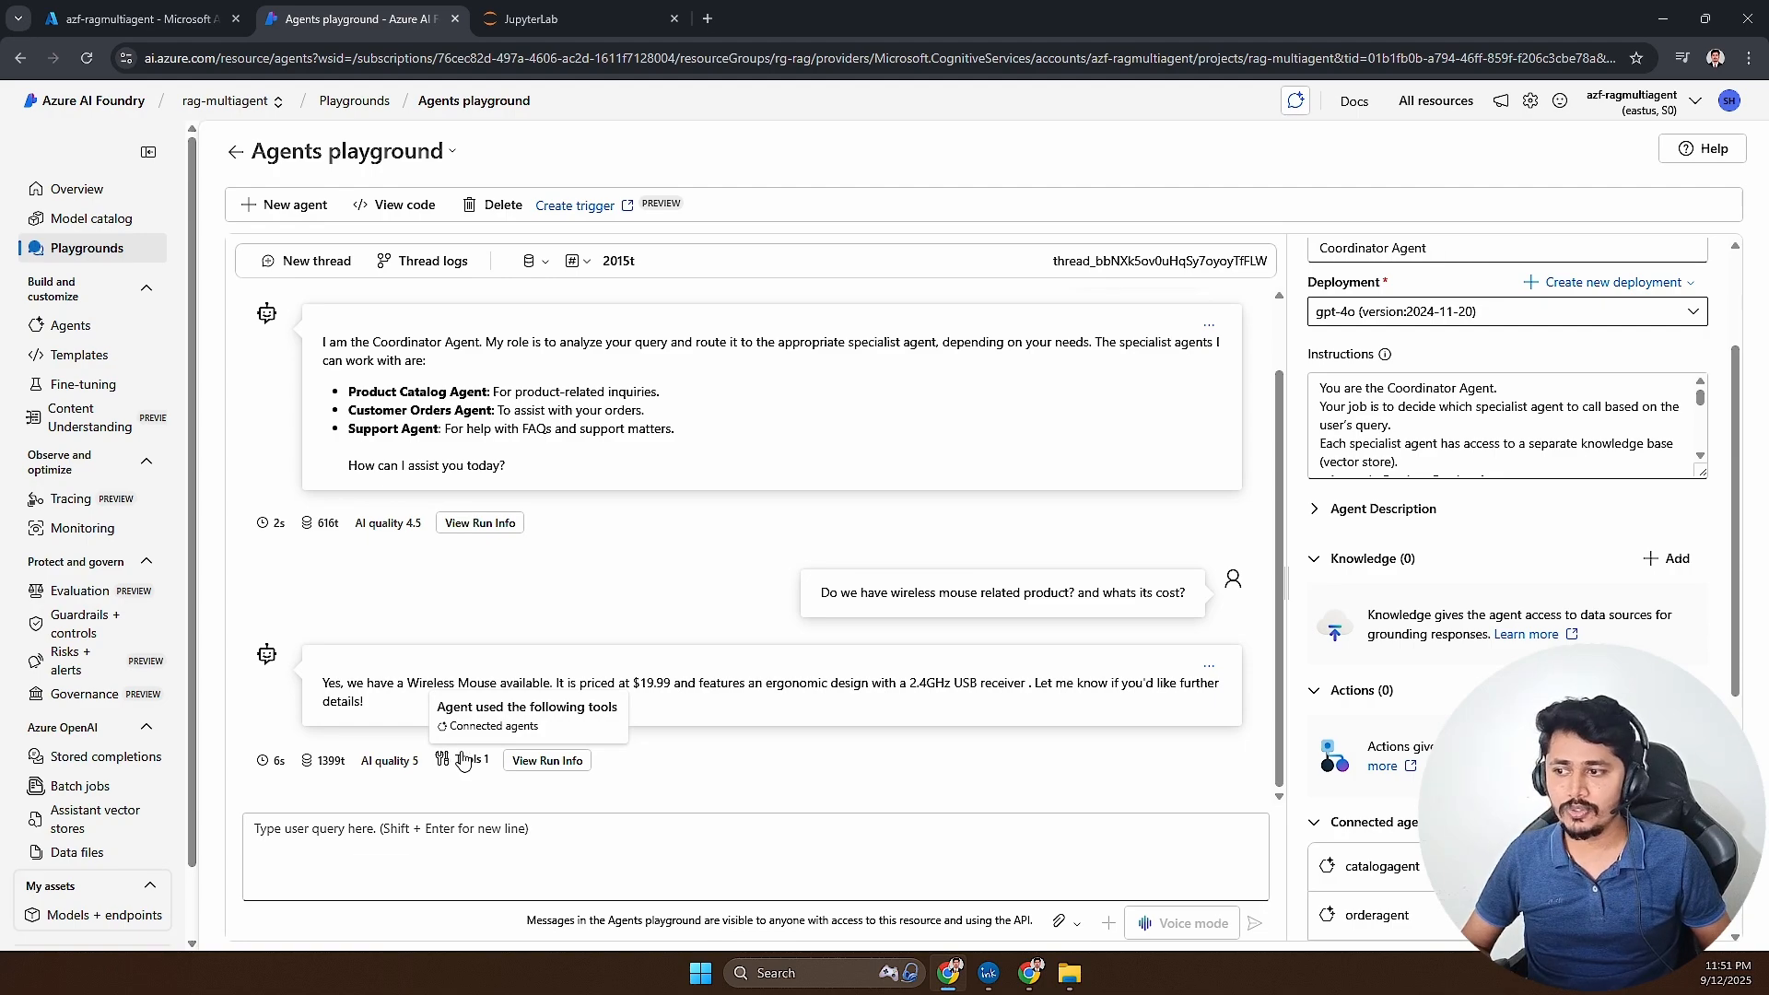
left_click(547, 761)
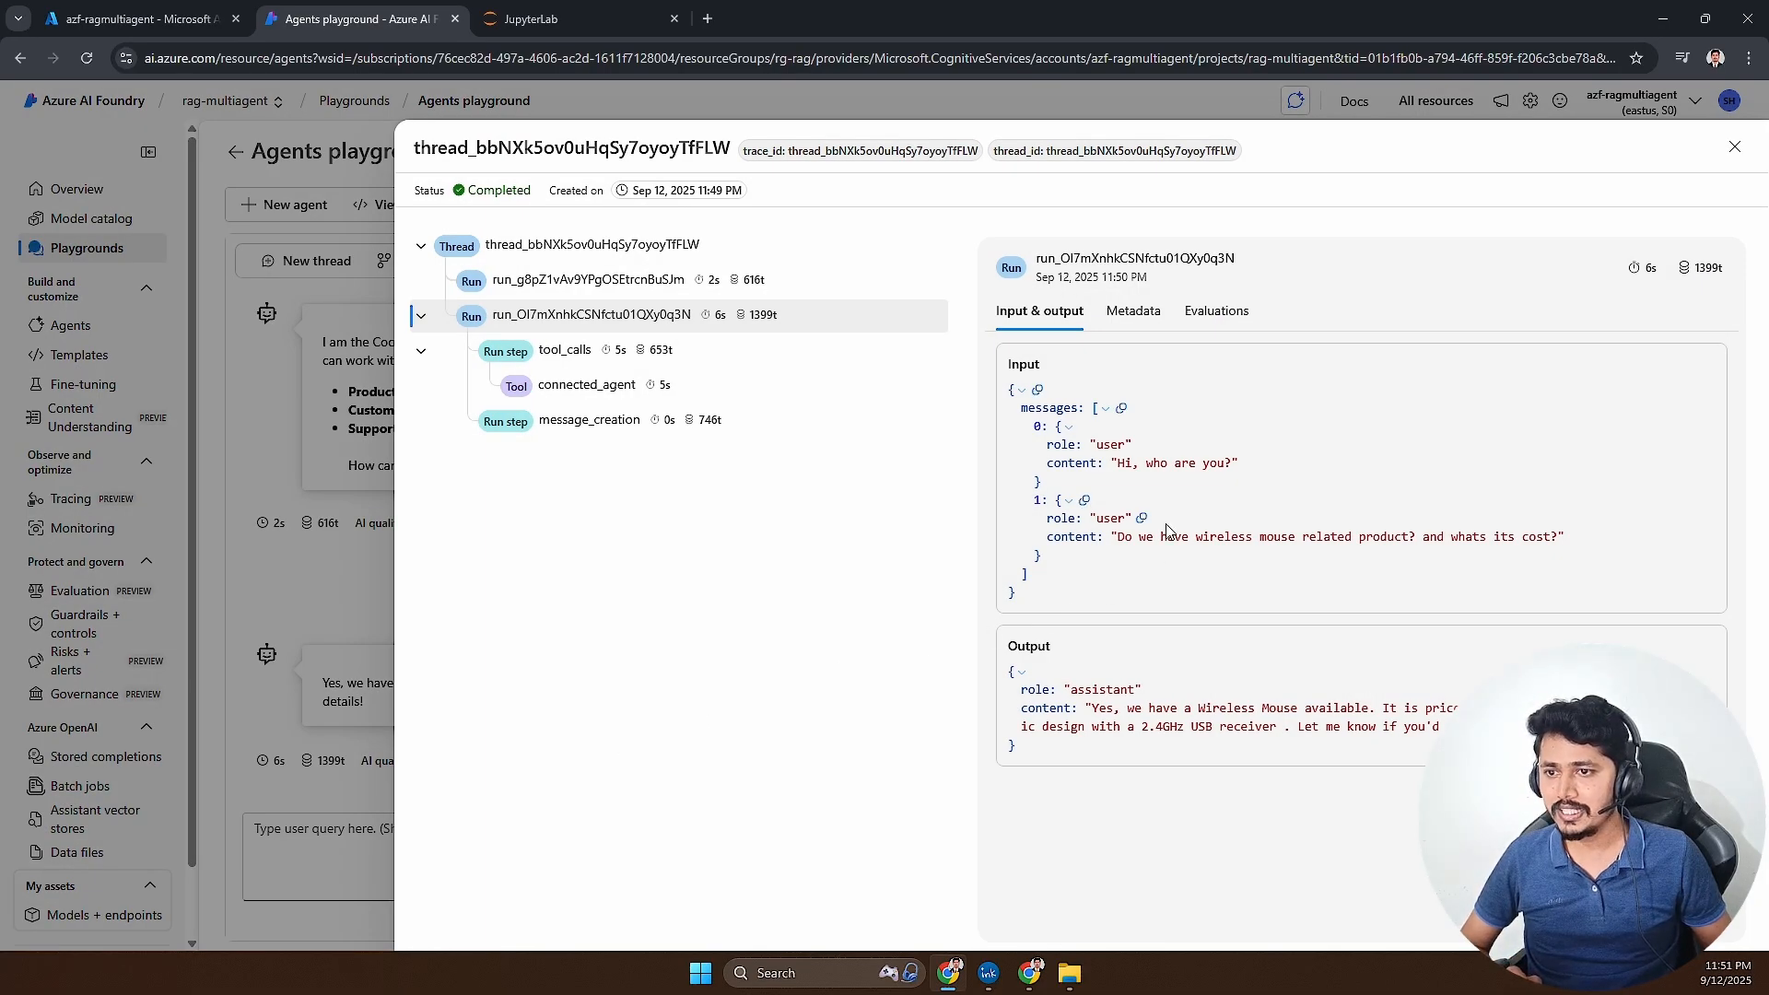
left_click_drag(1110, 539, 1525, 545)
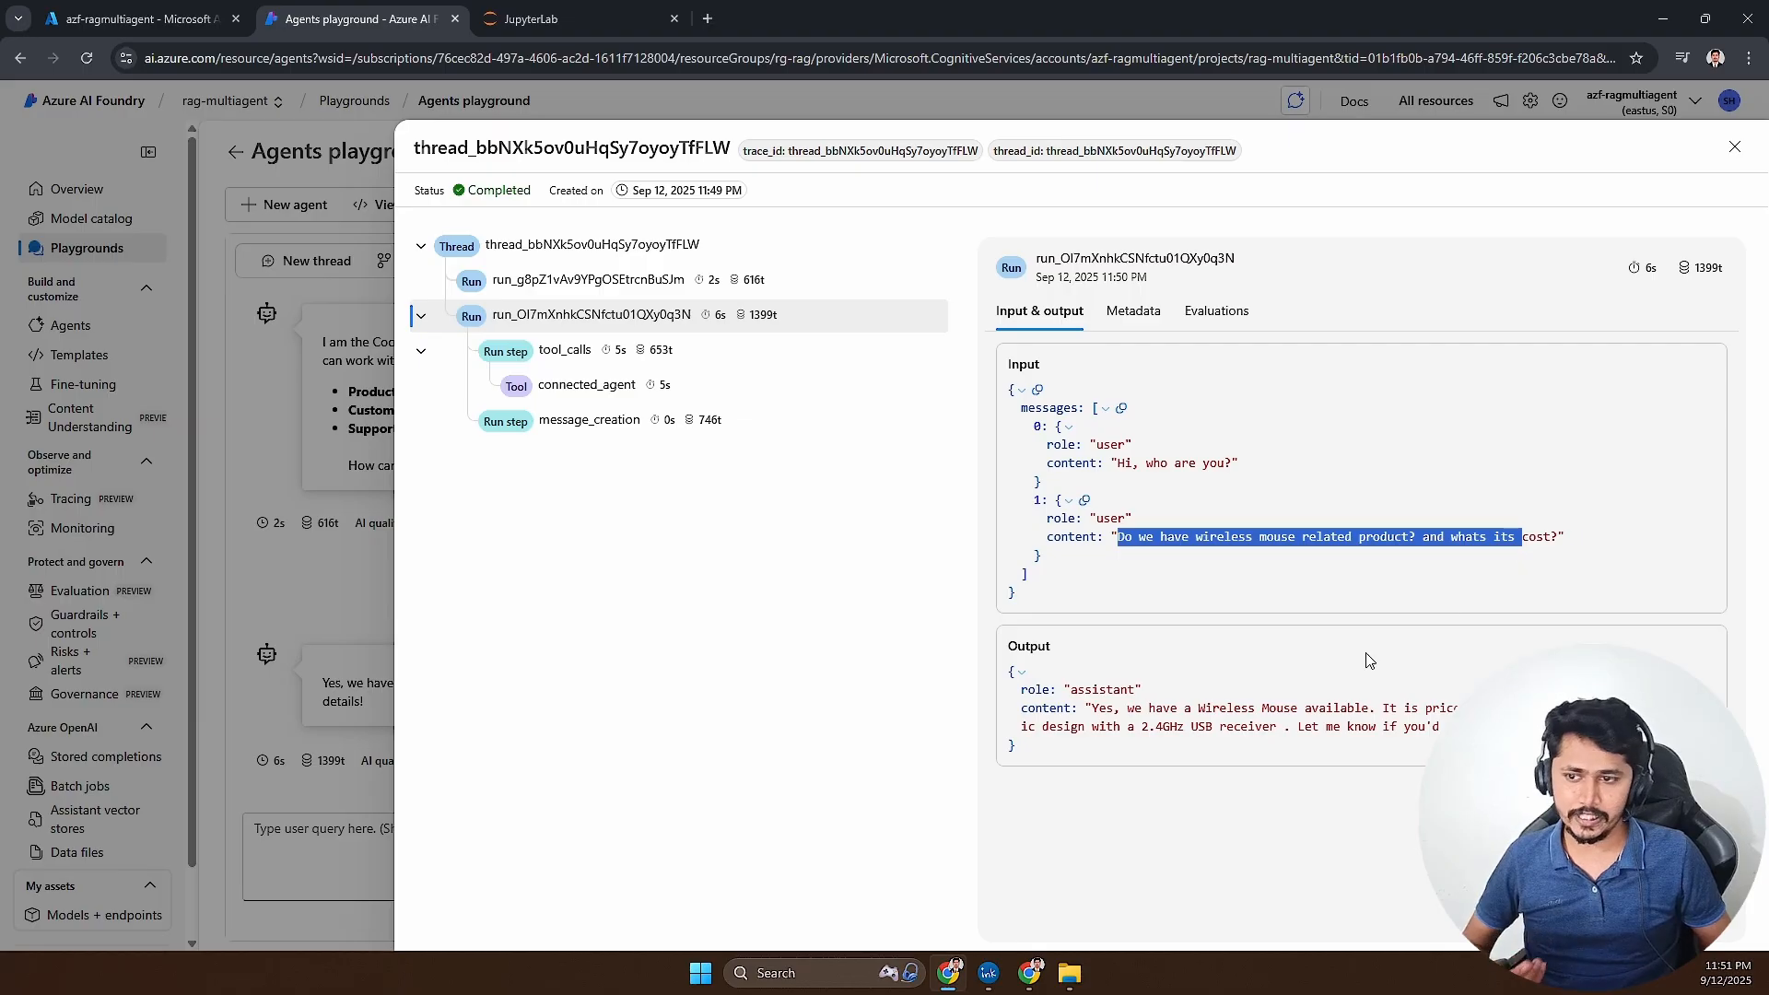
left_click_drag(1114, 708, 1172, 744)
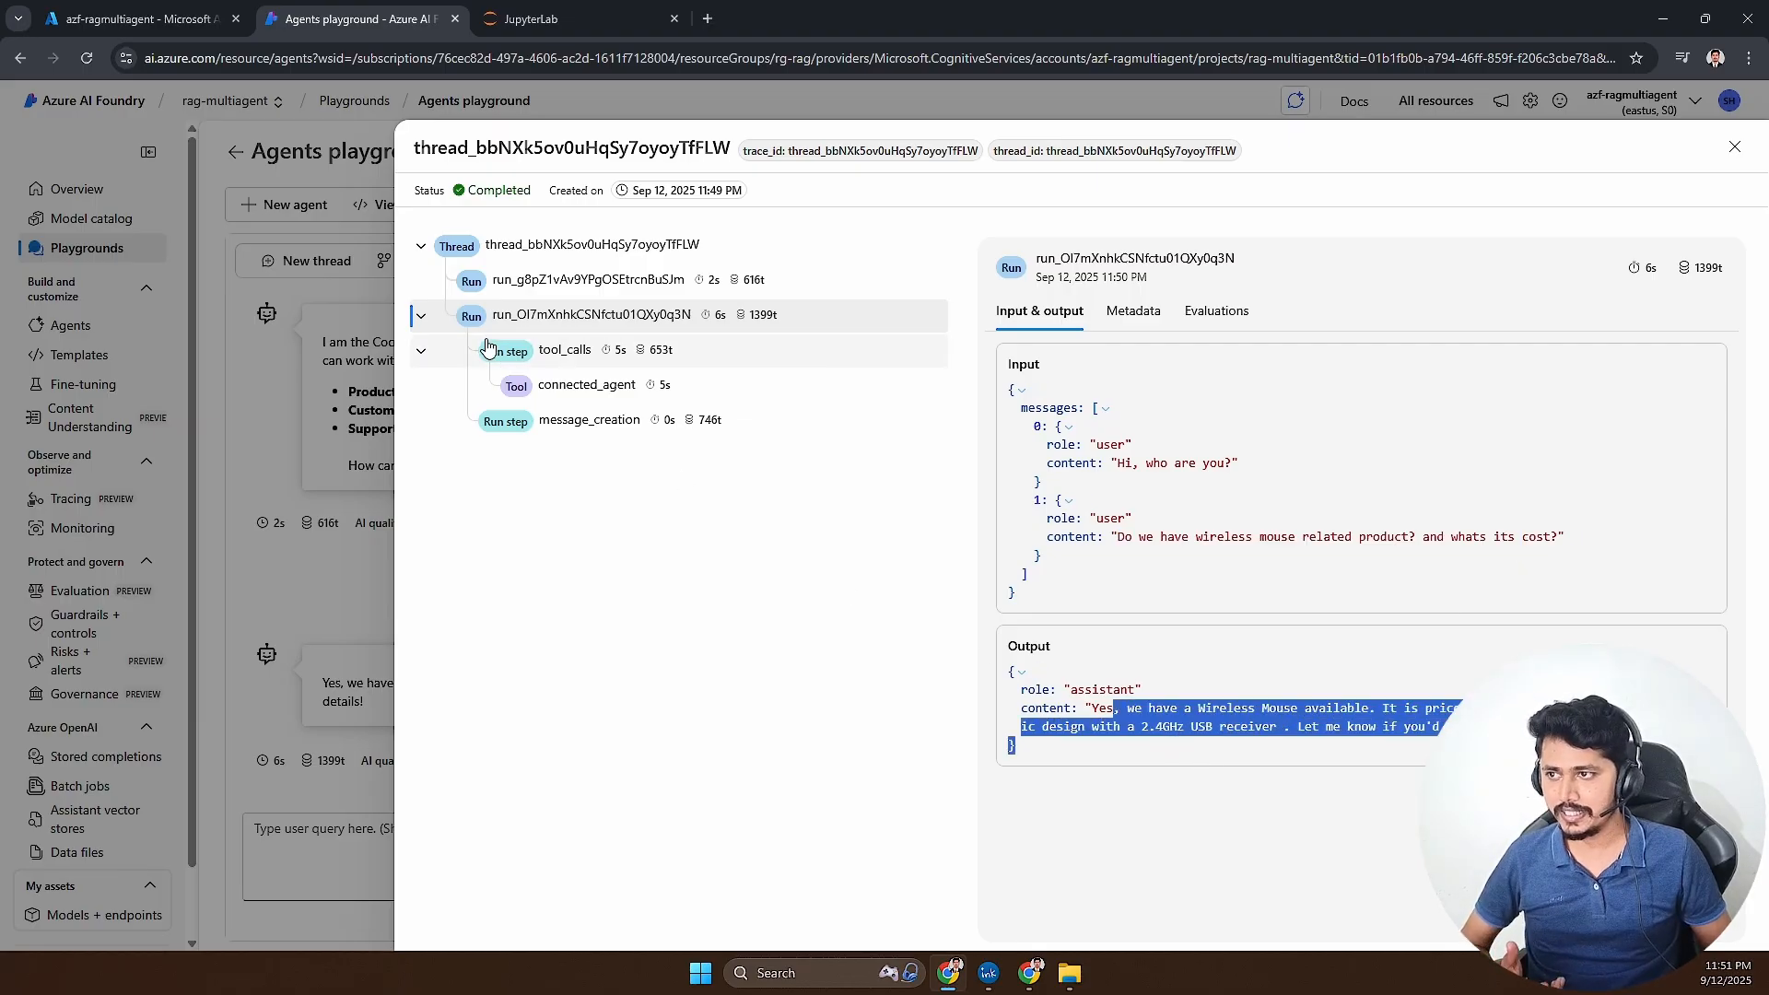
- Inspect the run's tool_calls step and the connected_agent call, examining which agent was called and the query passed to it
left_click(561, 362)
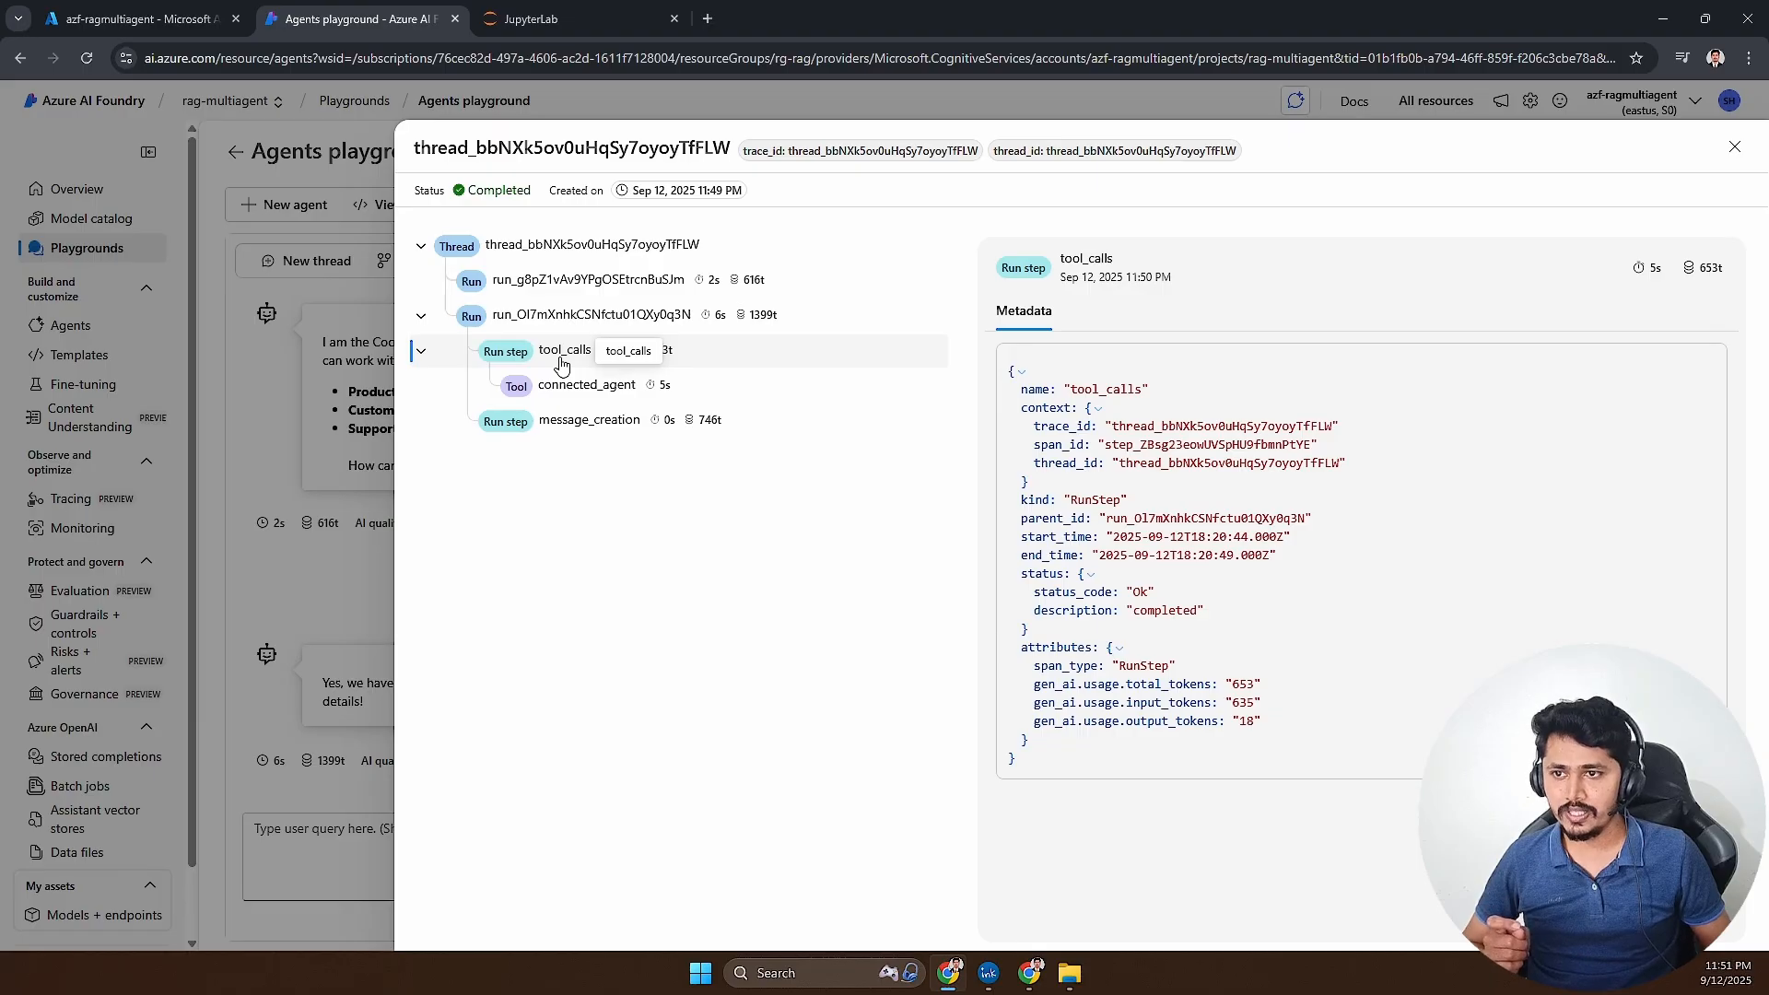
left_click(584, 385)
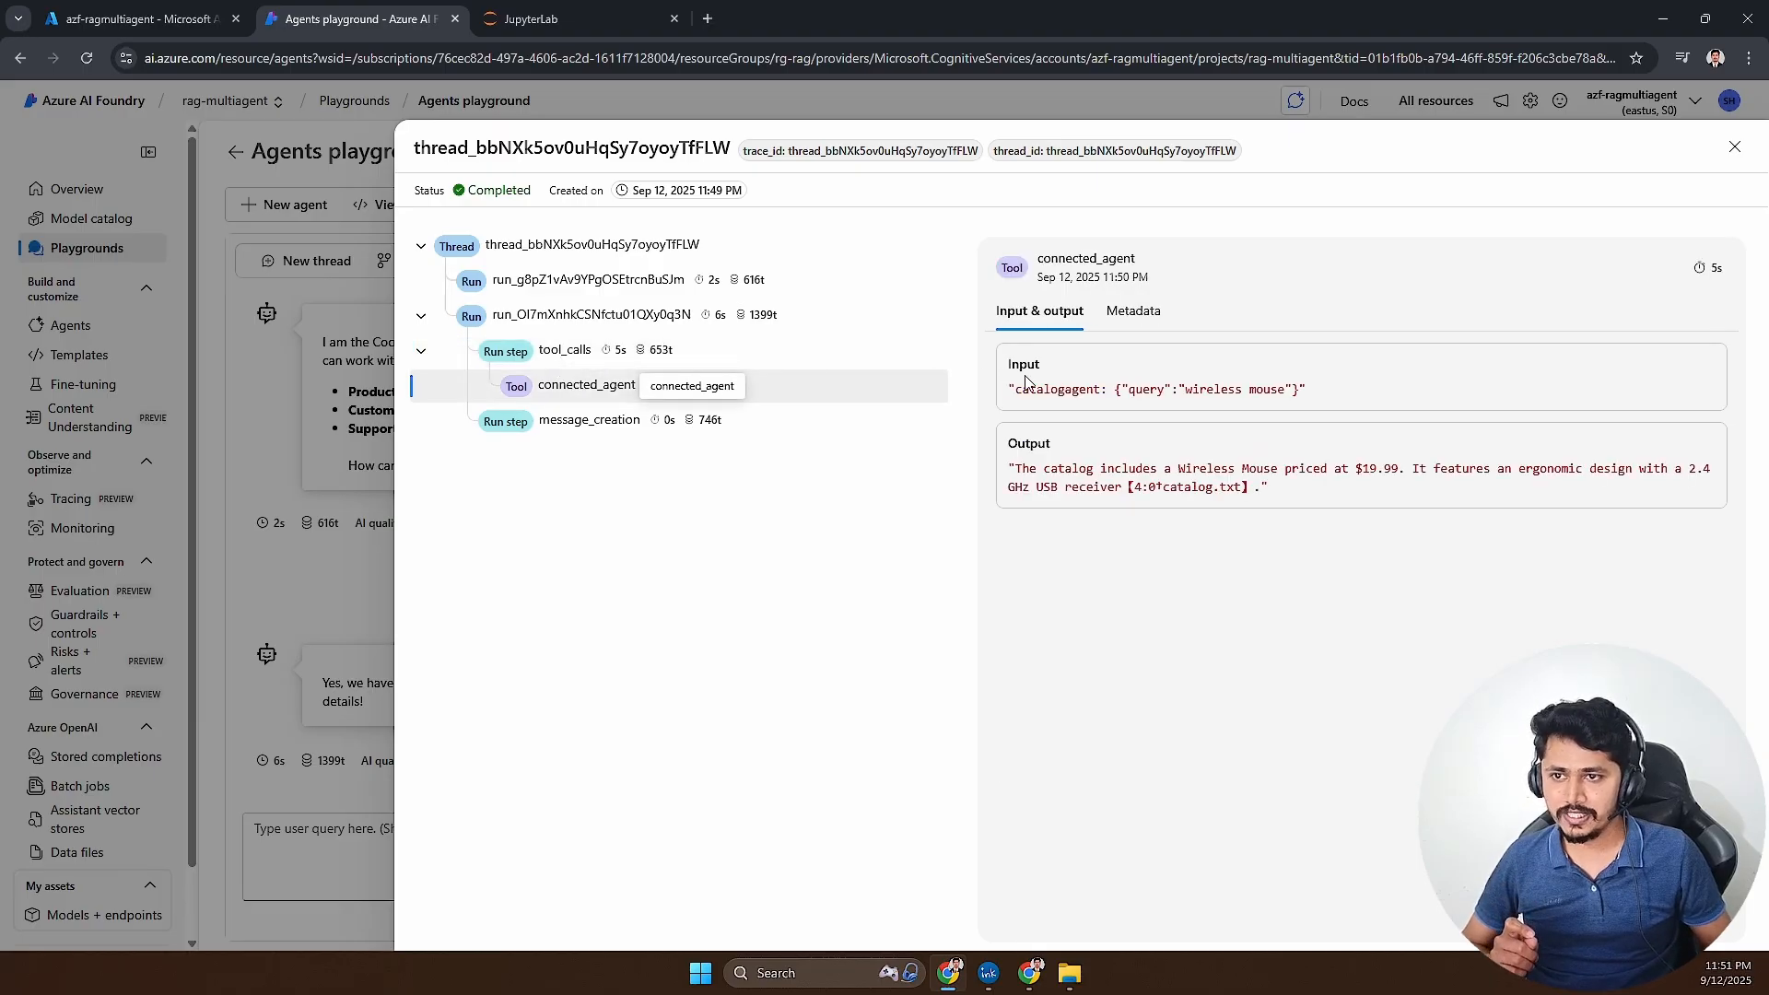
left_click_drag(1007, 389, 1348, 392)
left_click(1191, 393)
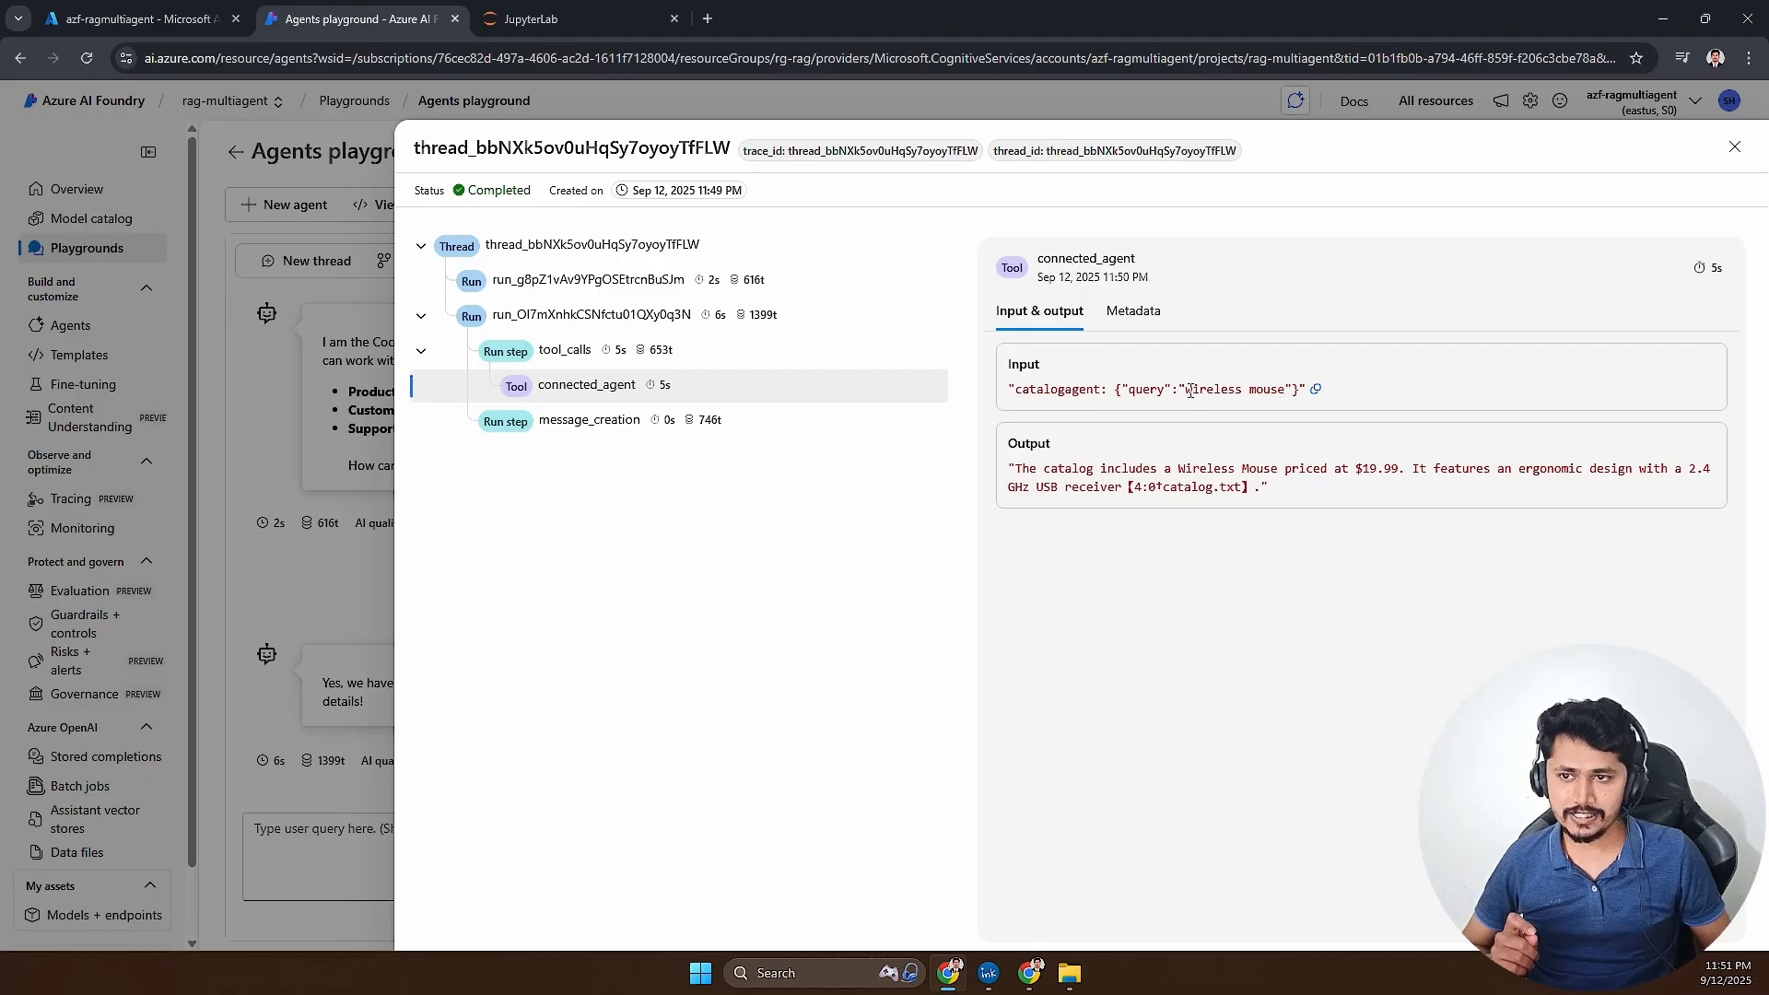
left_click_drag(1190, 392, 1308, 390)
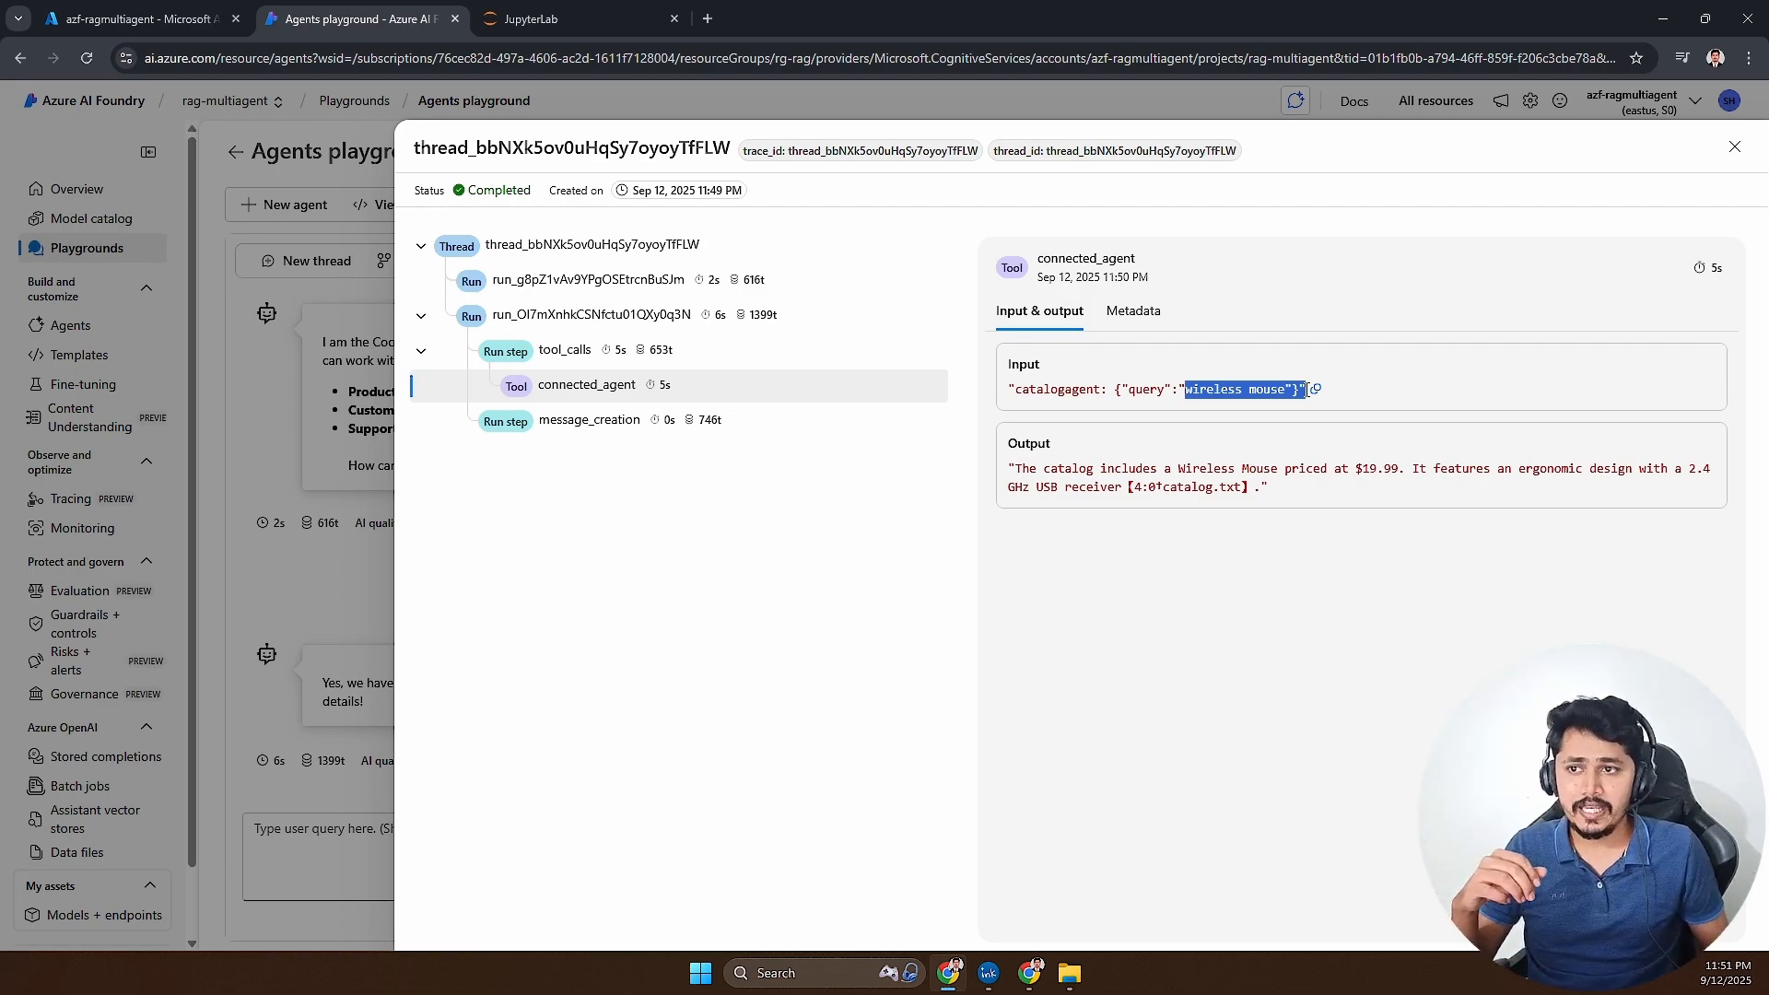
left_click(1191, 390)
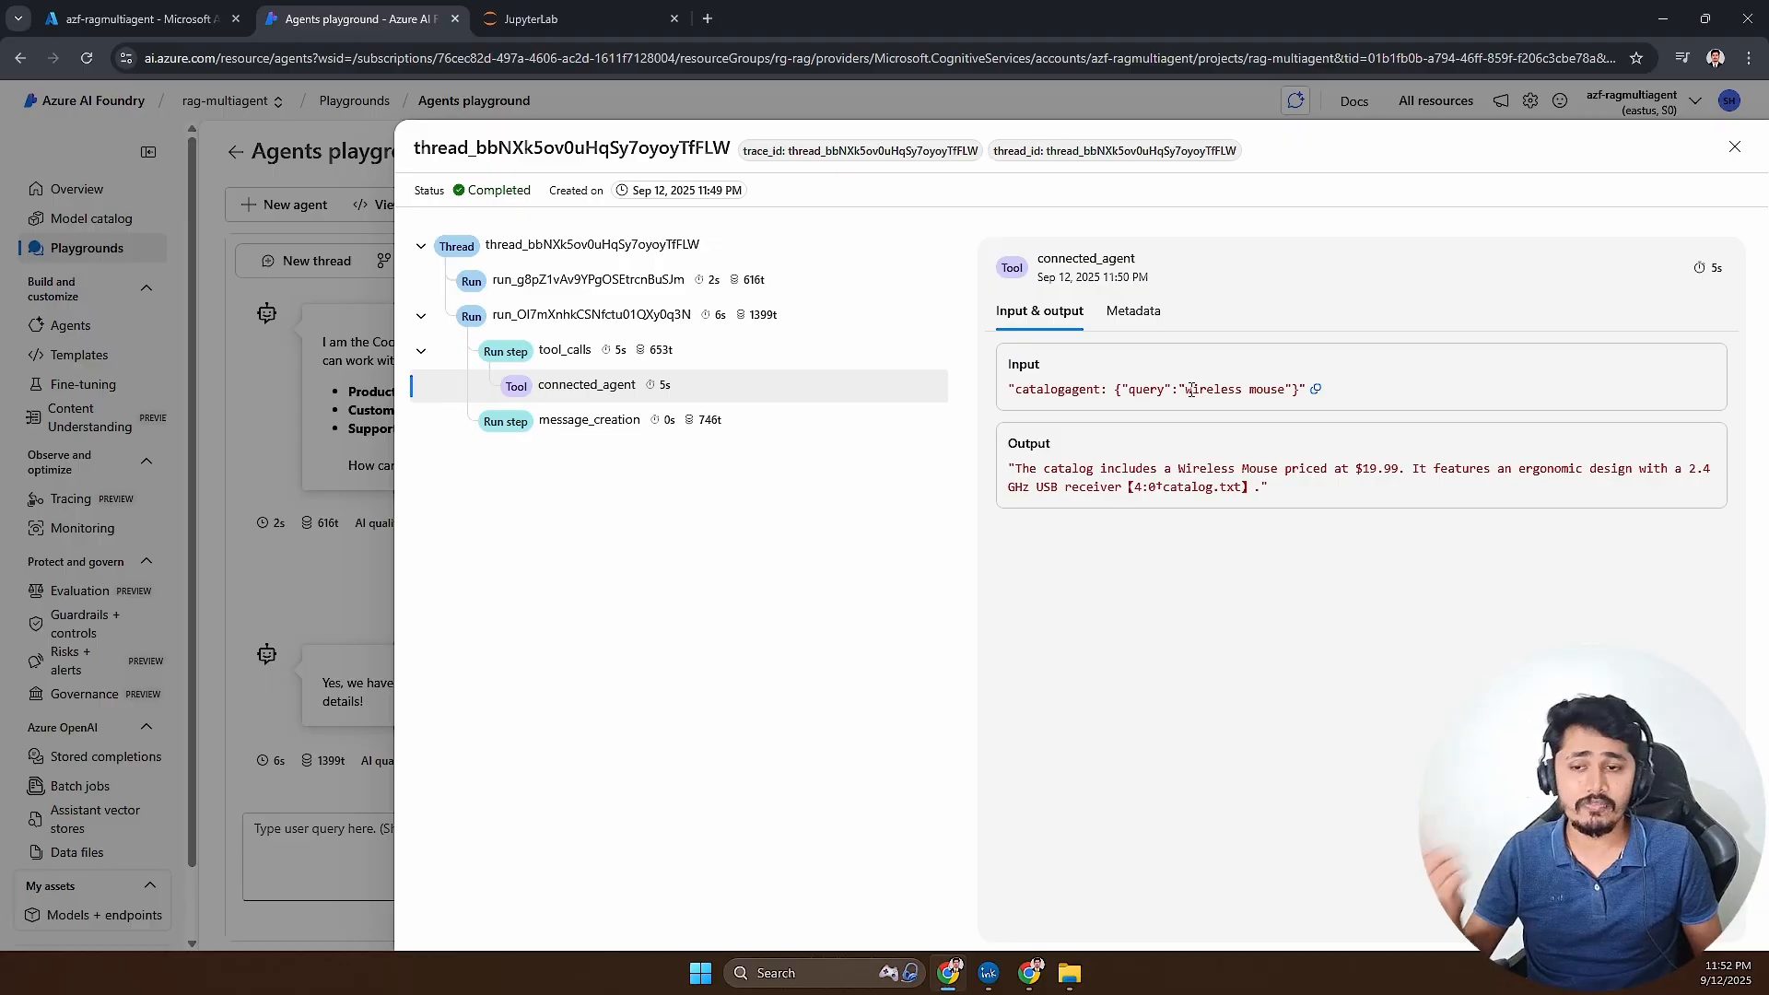
left_click_drag(1182, 391, 1294, 390)
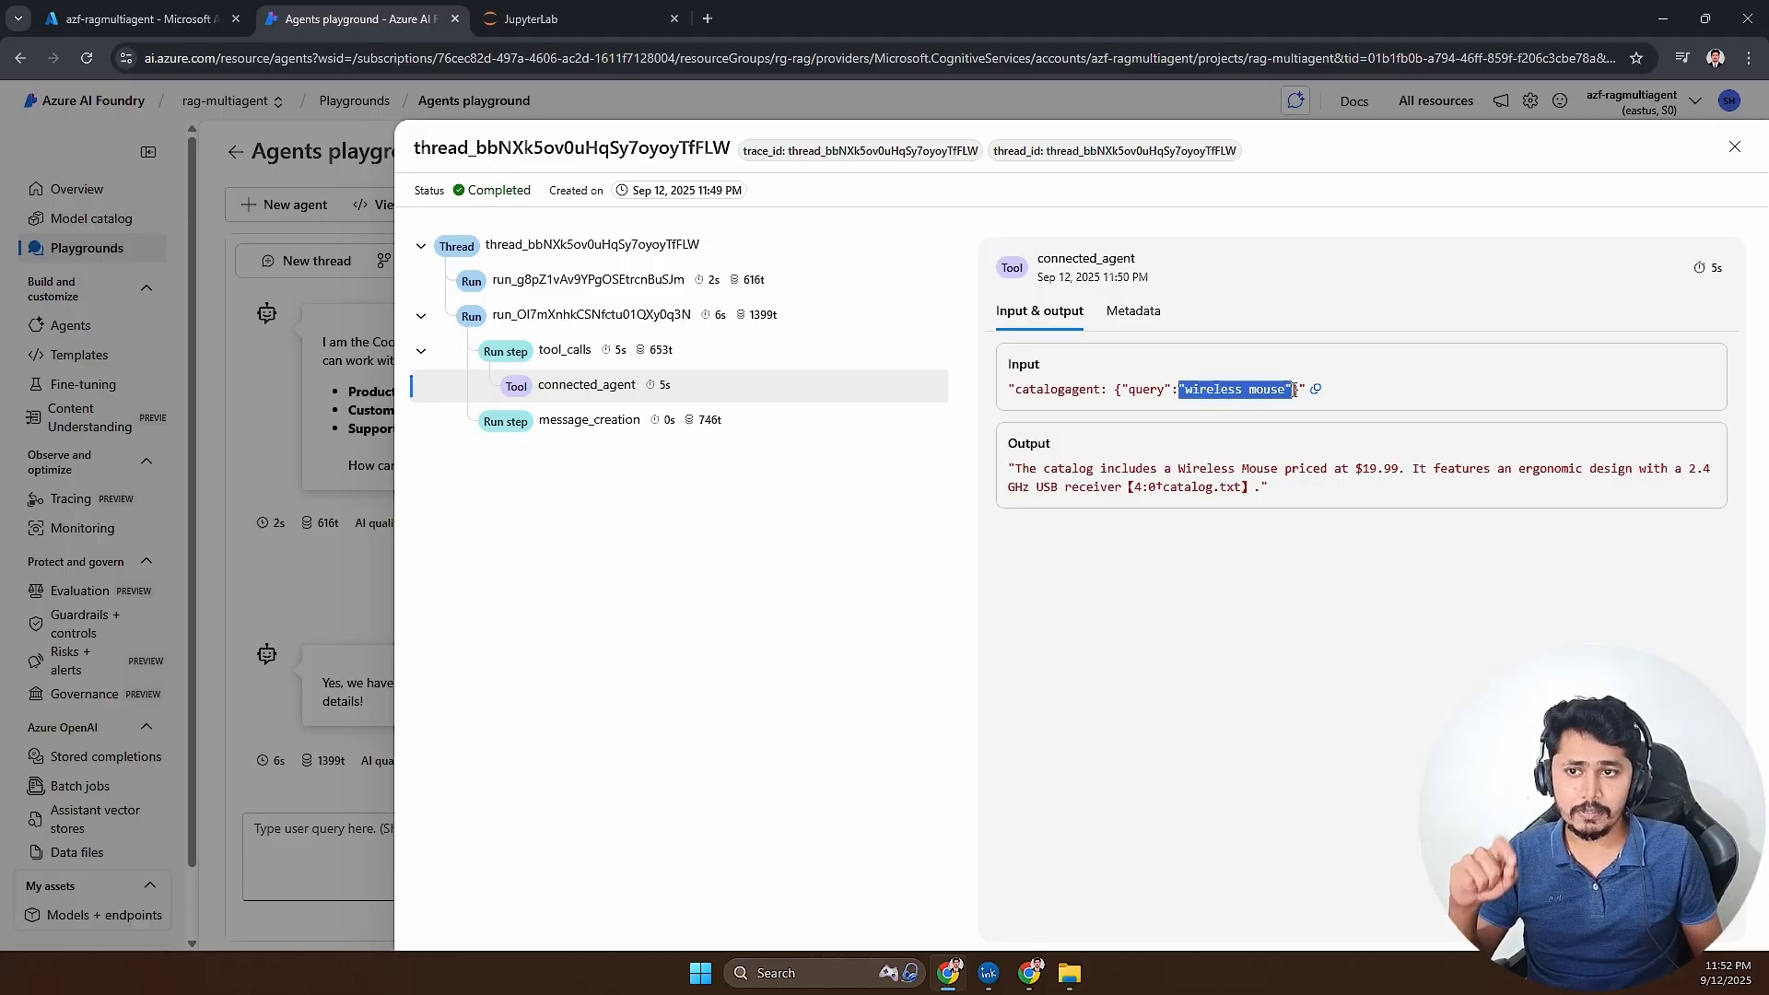
- Read the connected_agent output and the message_creation output for the wireless mouse query, and close the run info
left_click_drag(1015, 468, 1258, 489)
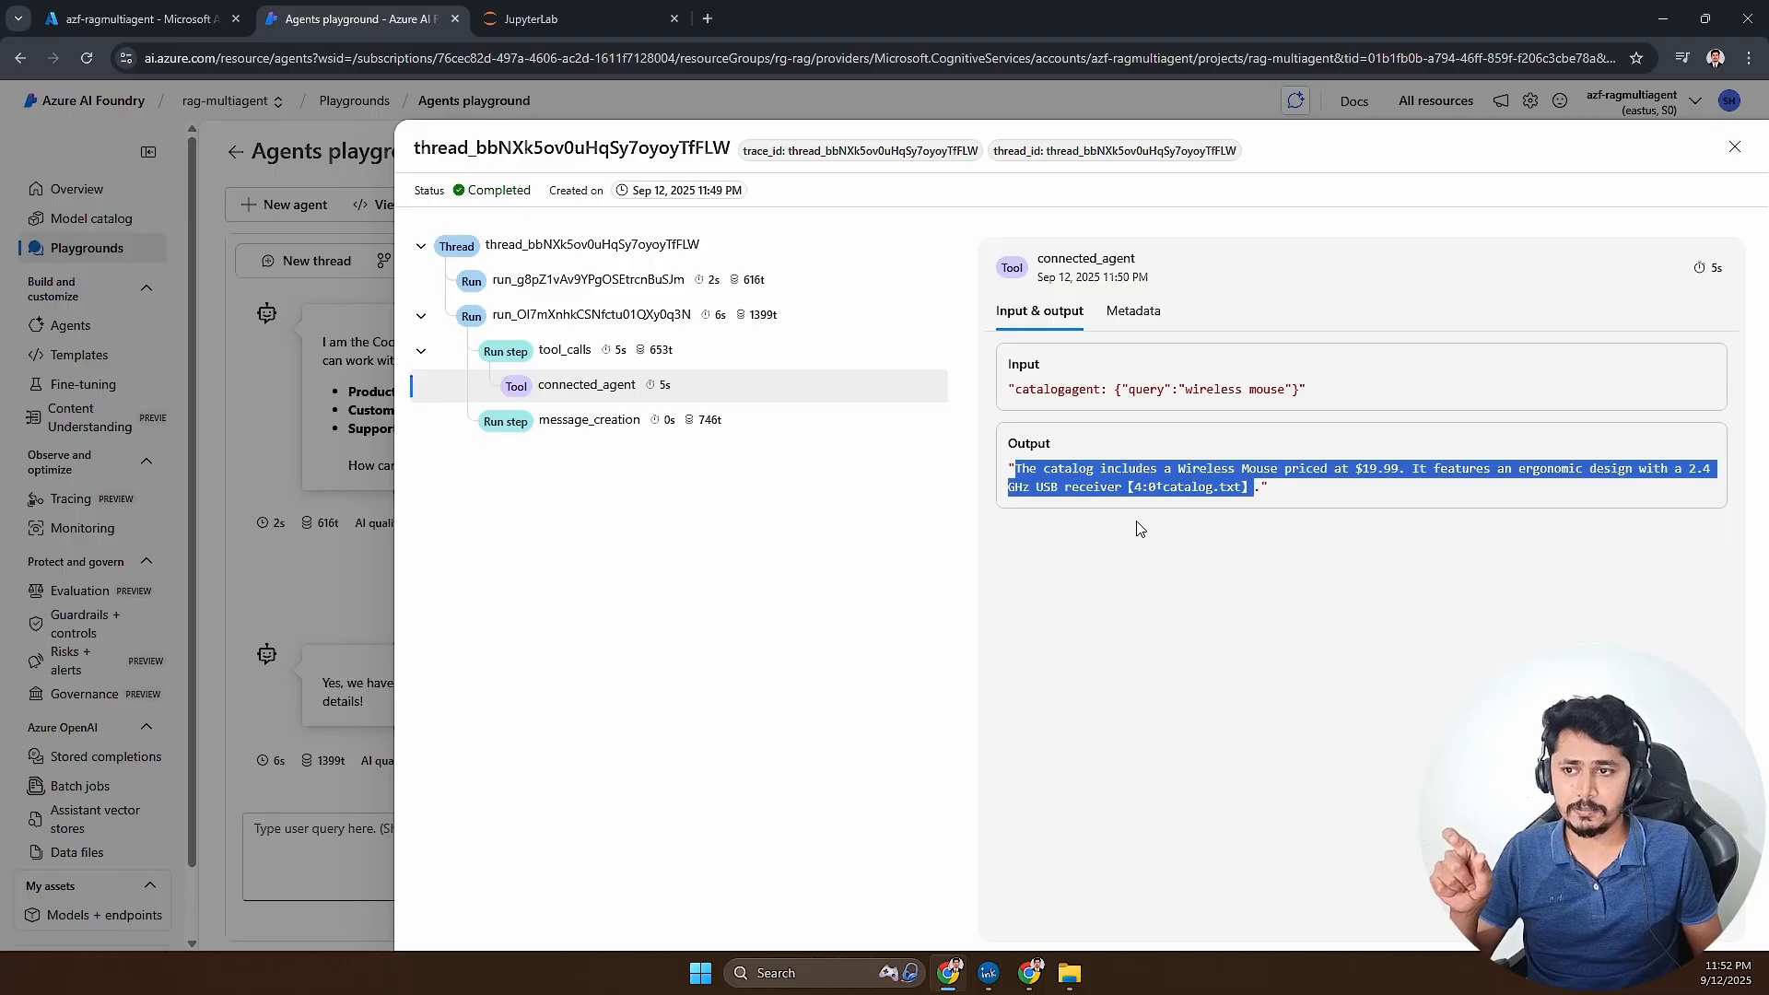
left_click_drag(1089, 469, 1440, 472)
left_click_drag(1065, 469, 1216, 493)
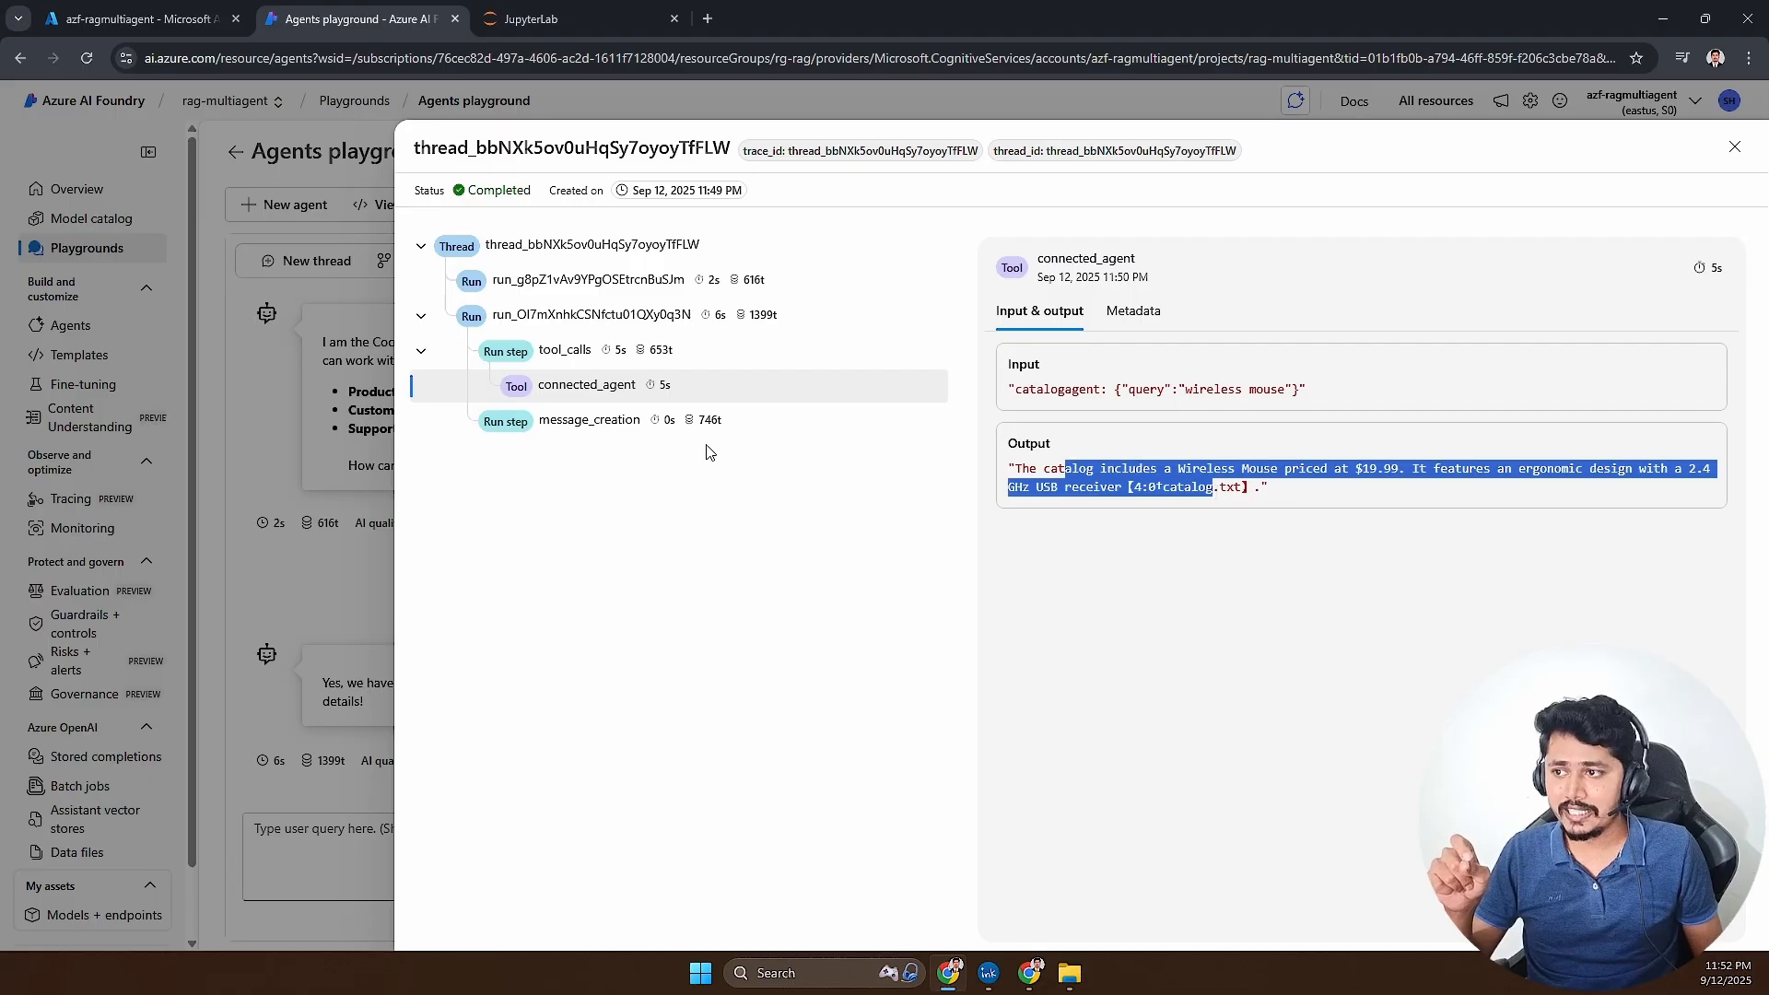
left_click(590, 421)
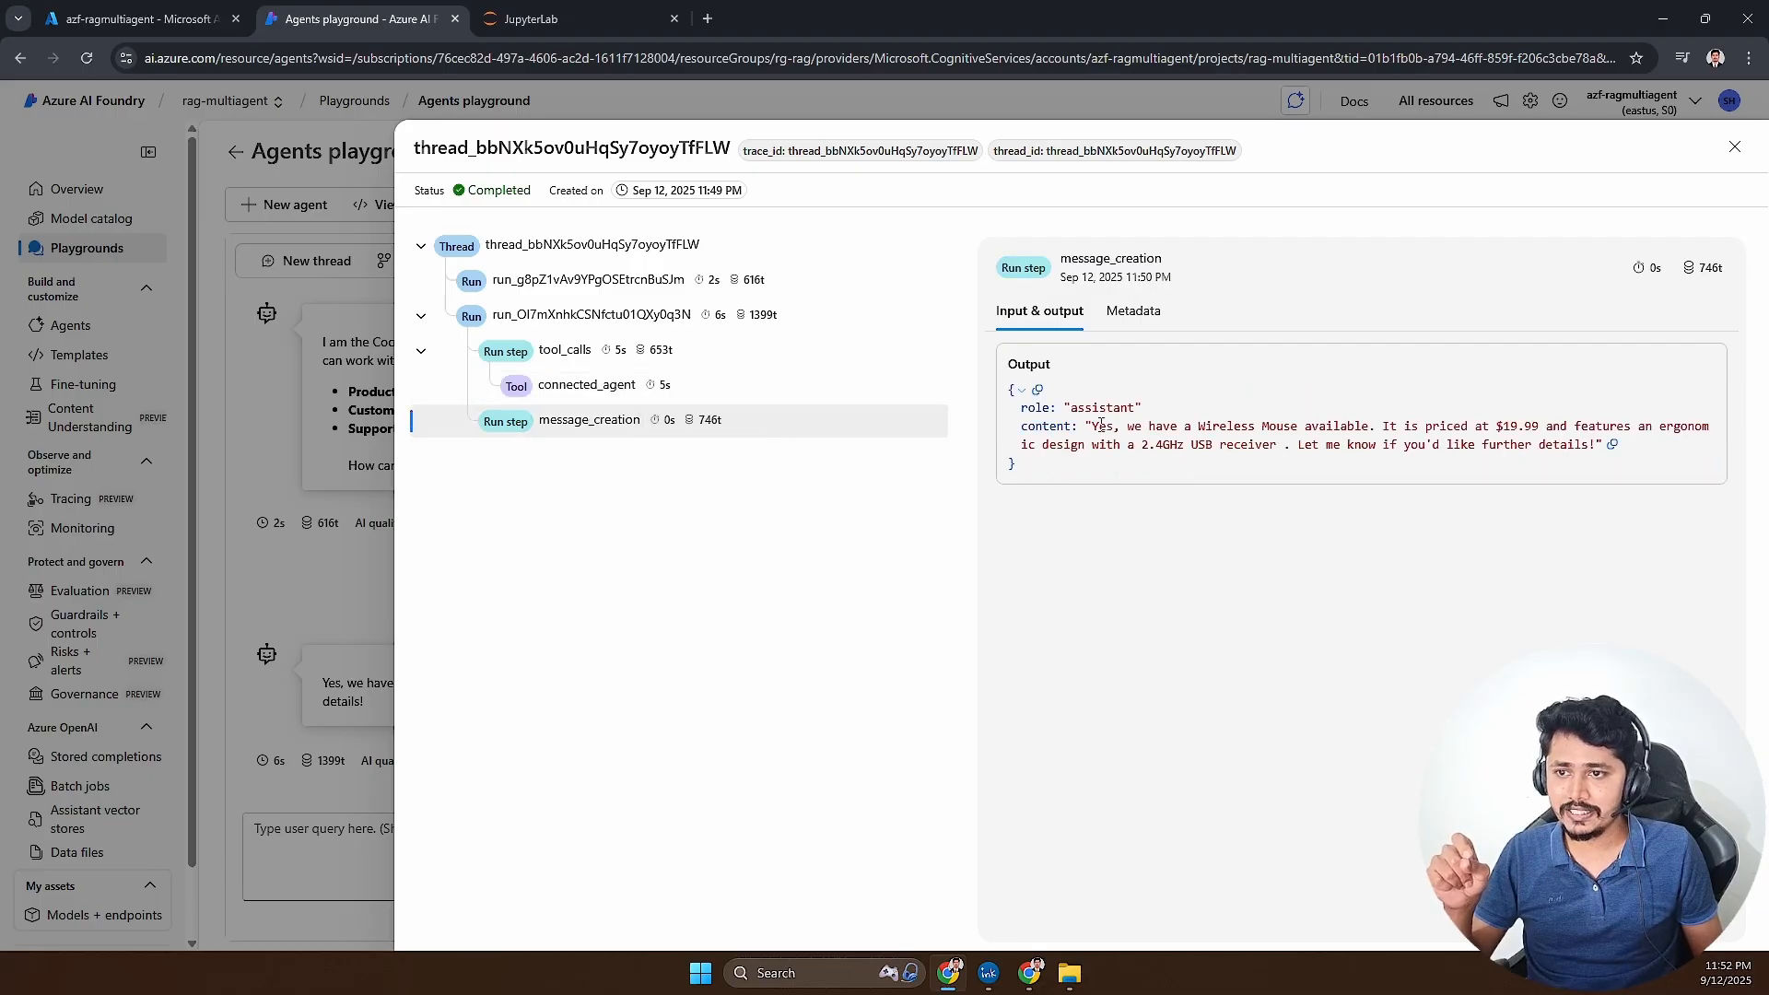
left_click_drag(1093, 428, 1166, 467)
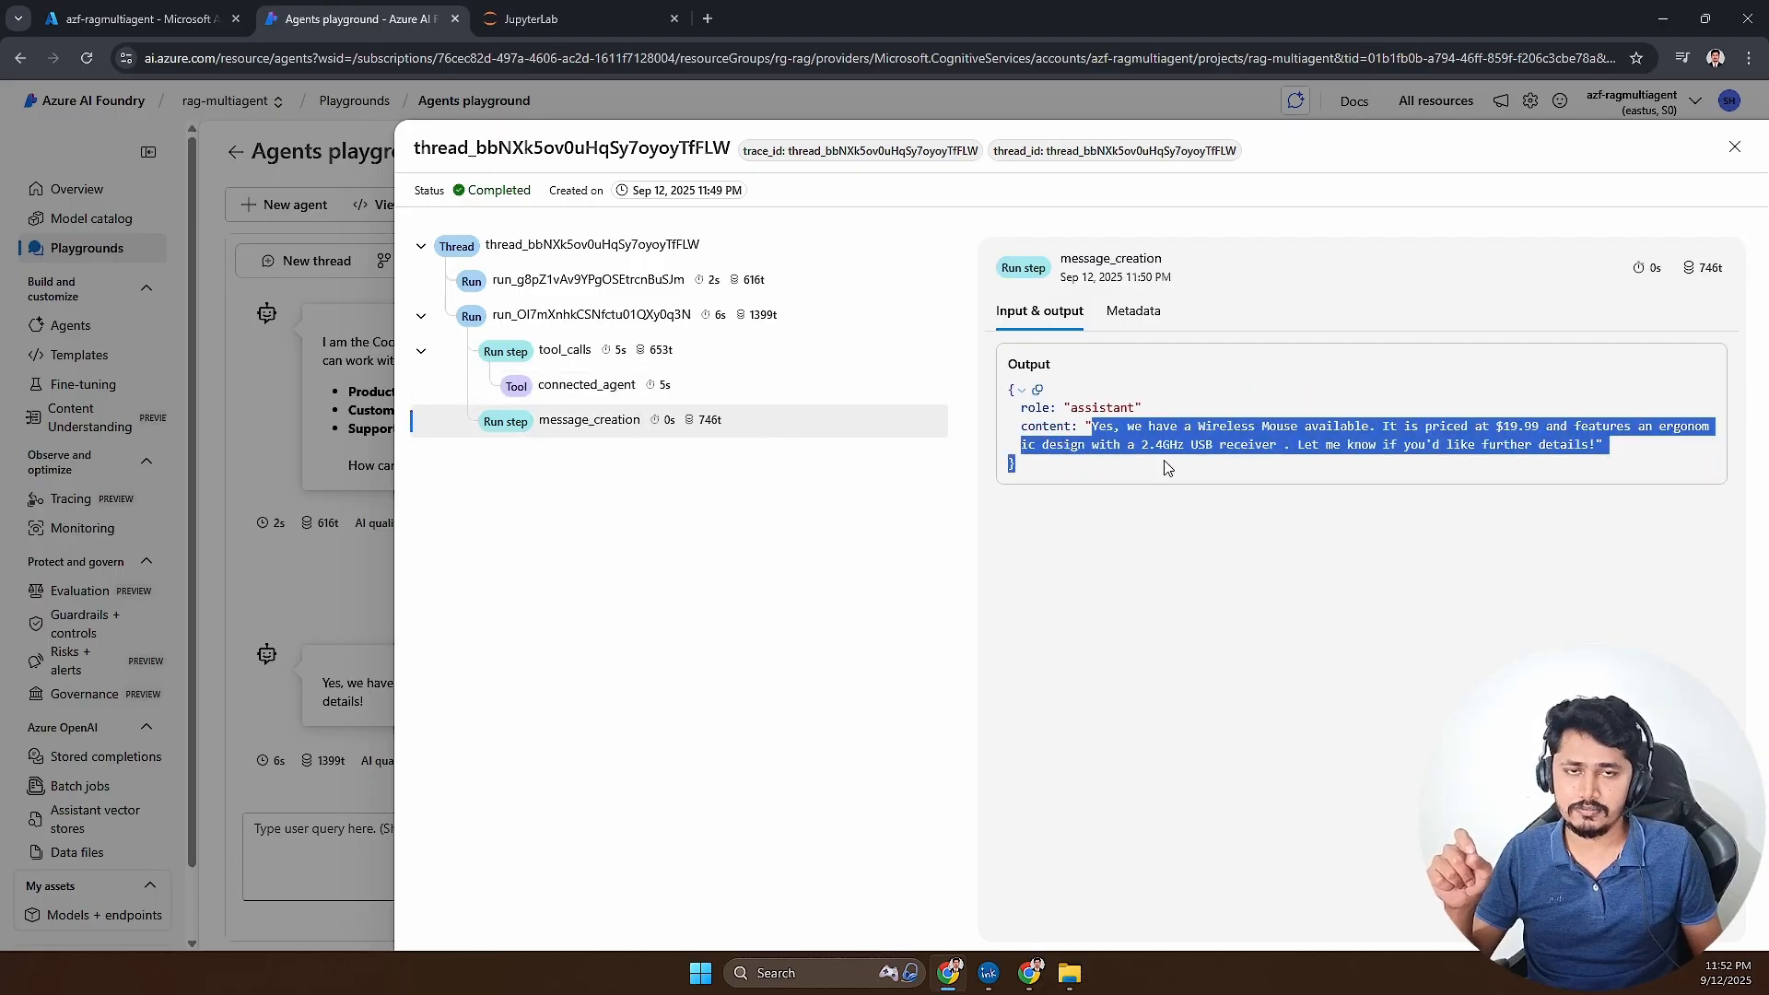
left_click(1166, 467)
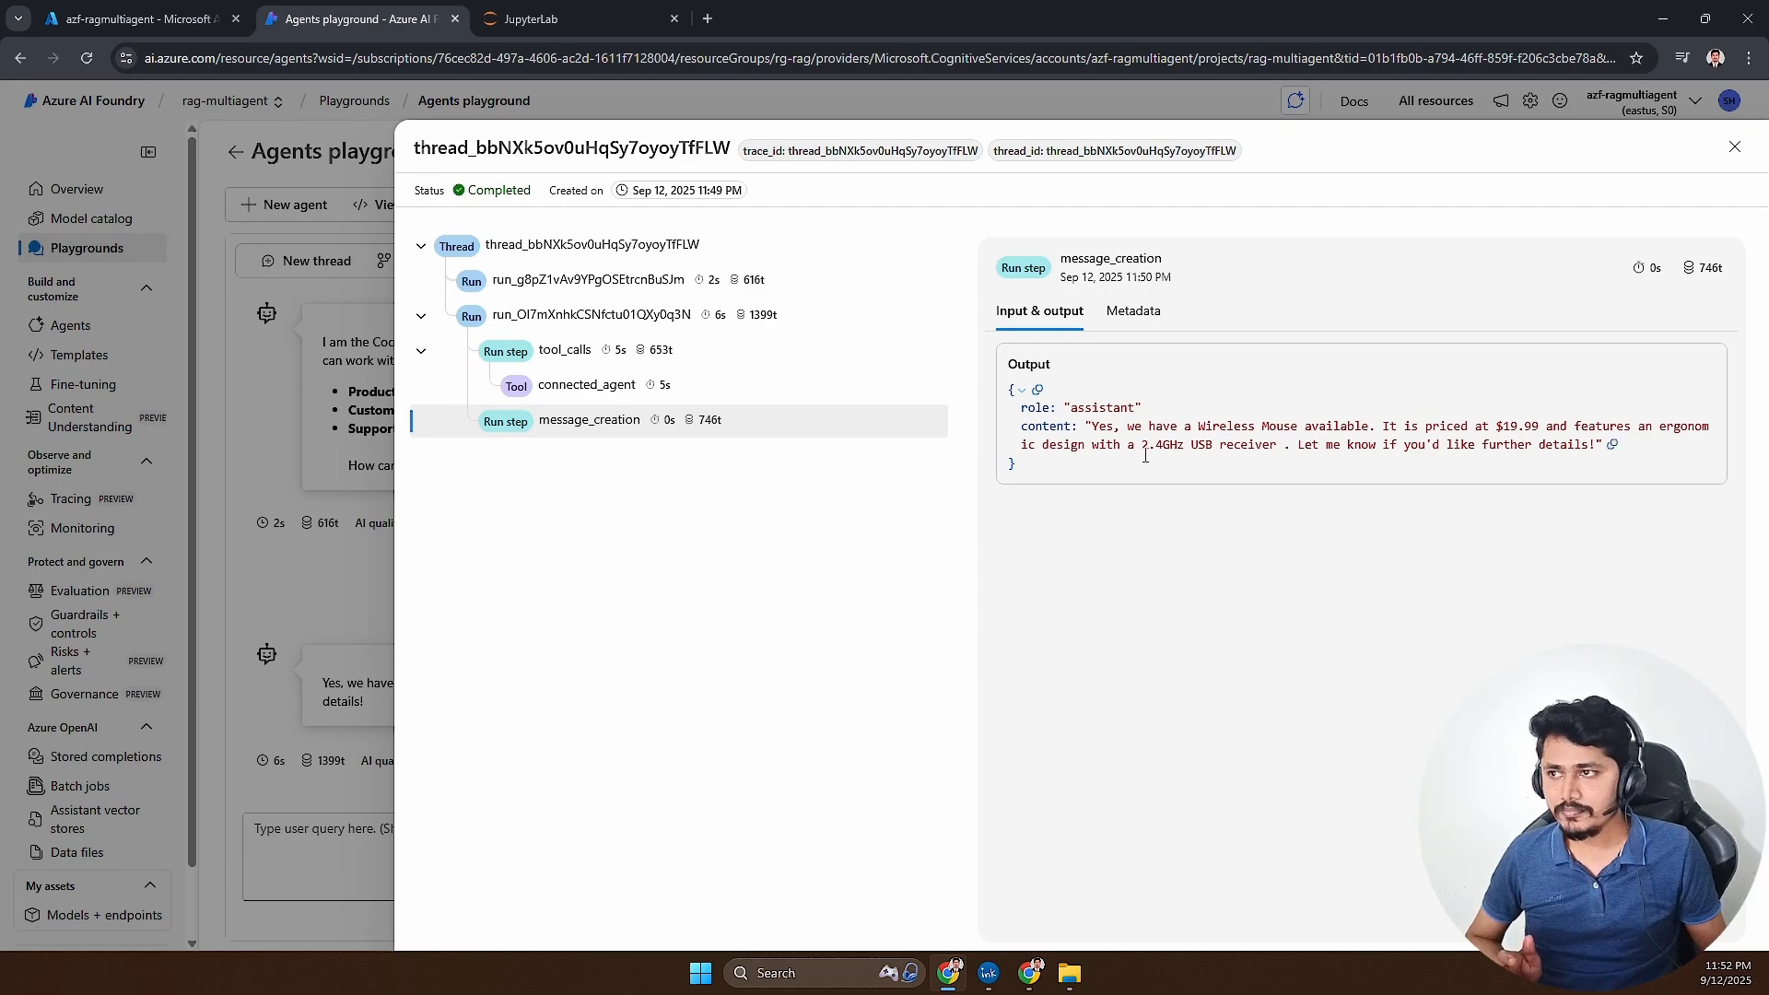
left_click(1734, 146)
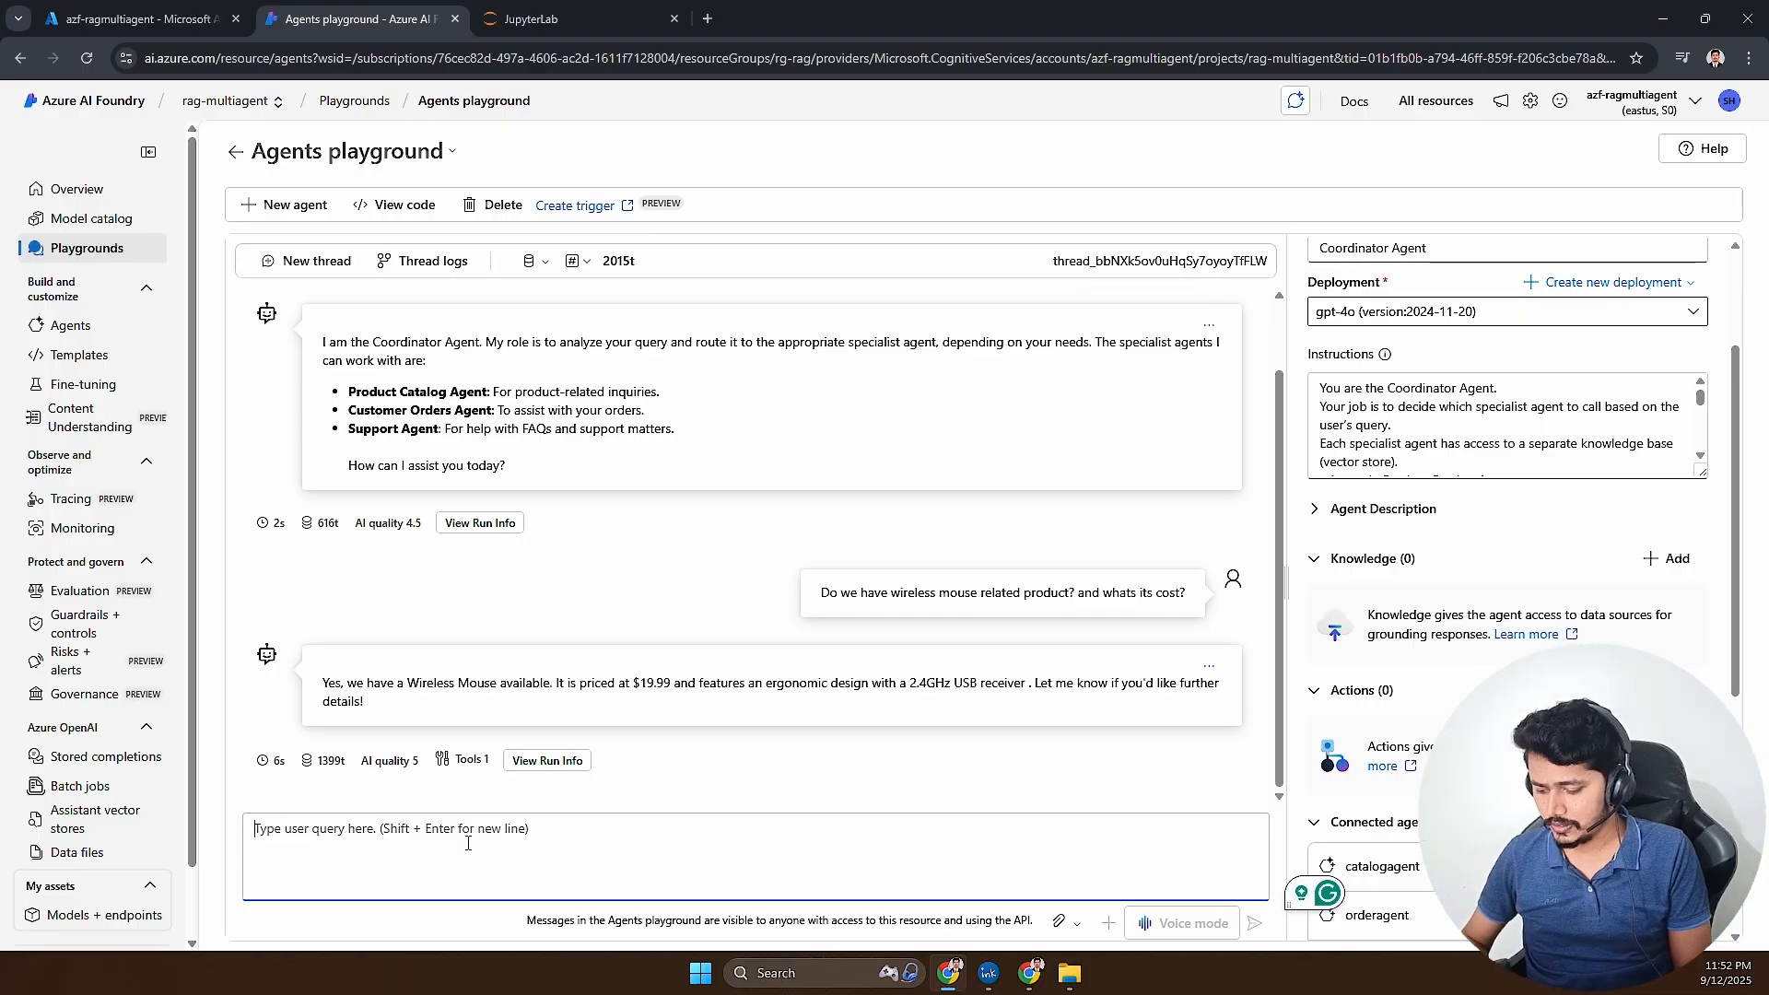
- Send the Coordinator Agent the query "How do we cancel the order?"
type("How do we cancel")
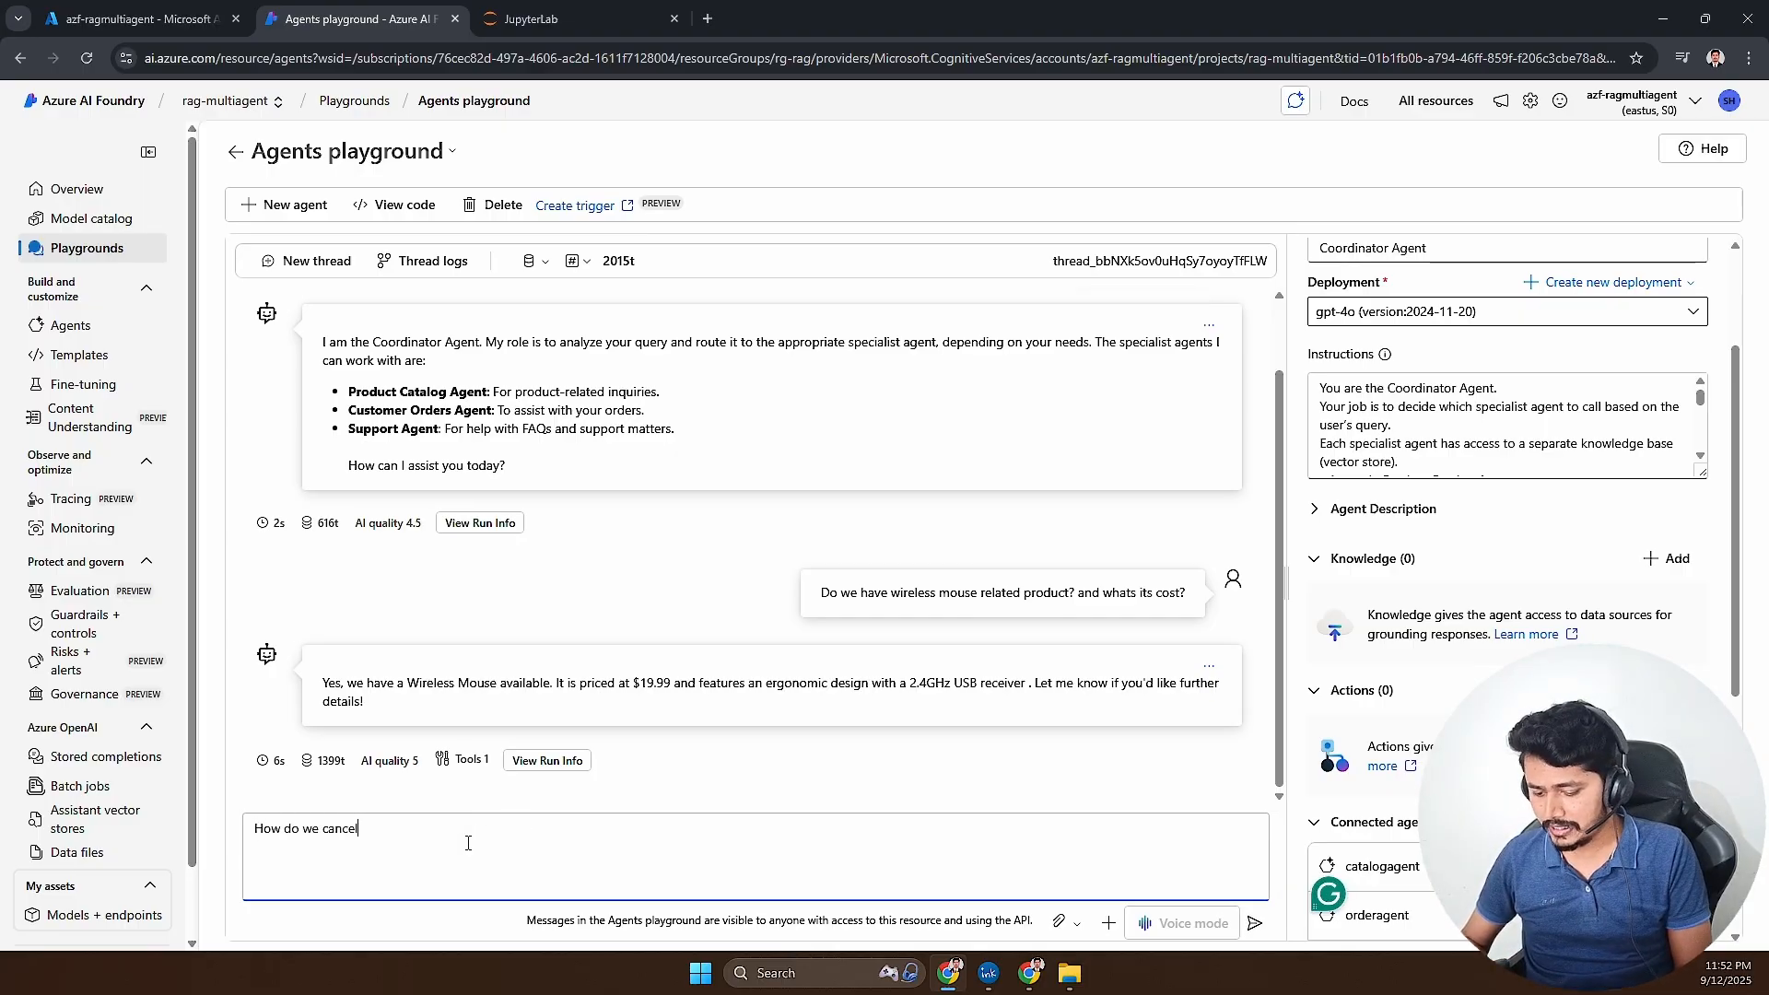
type(" the order?")
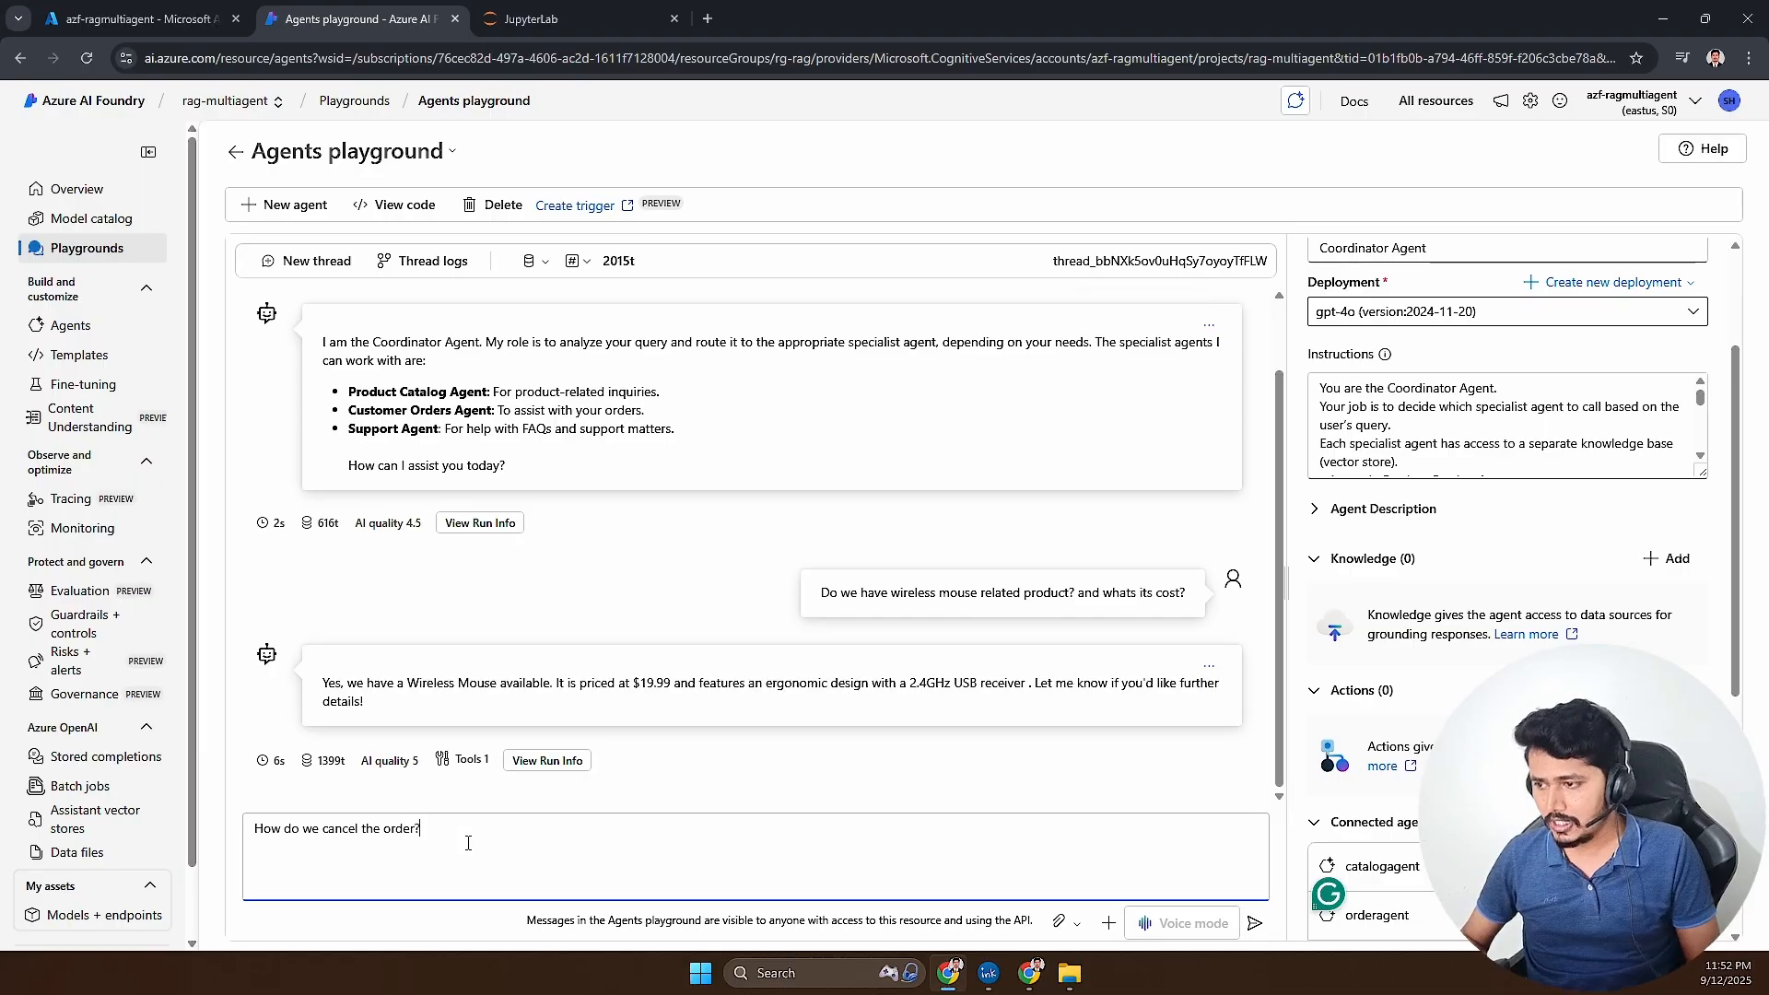
key("Return")
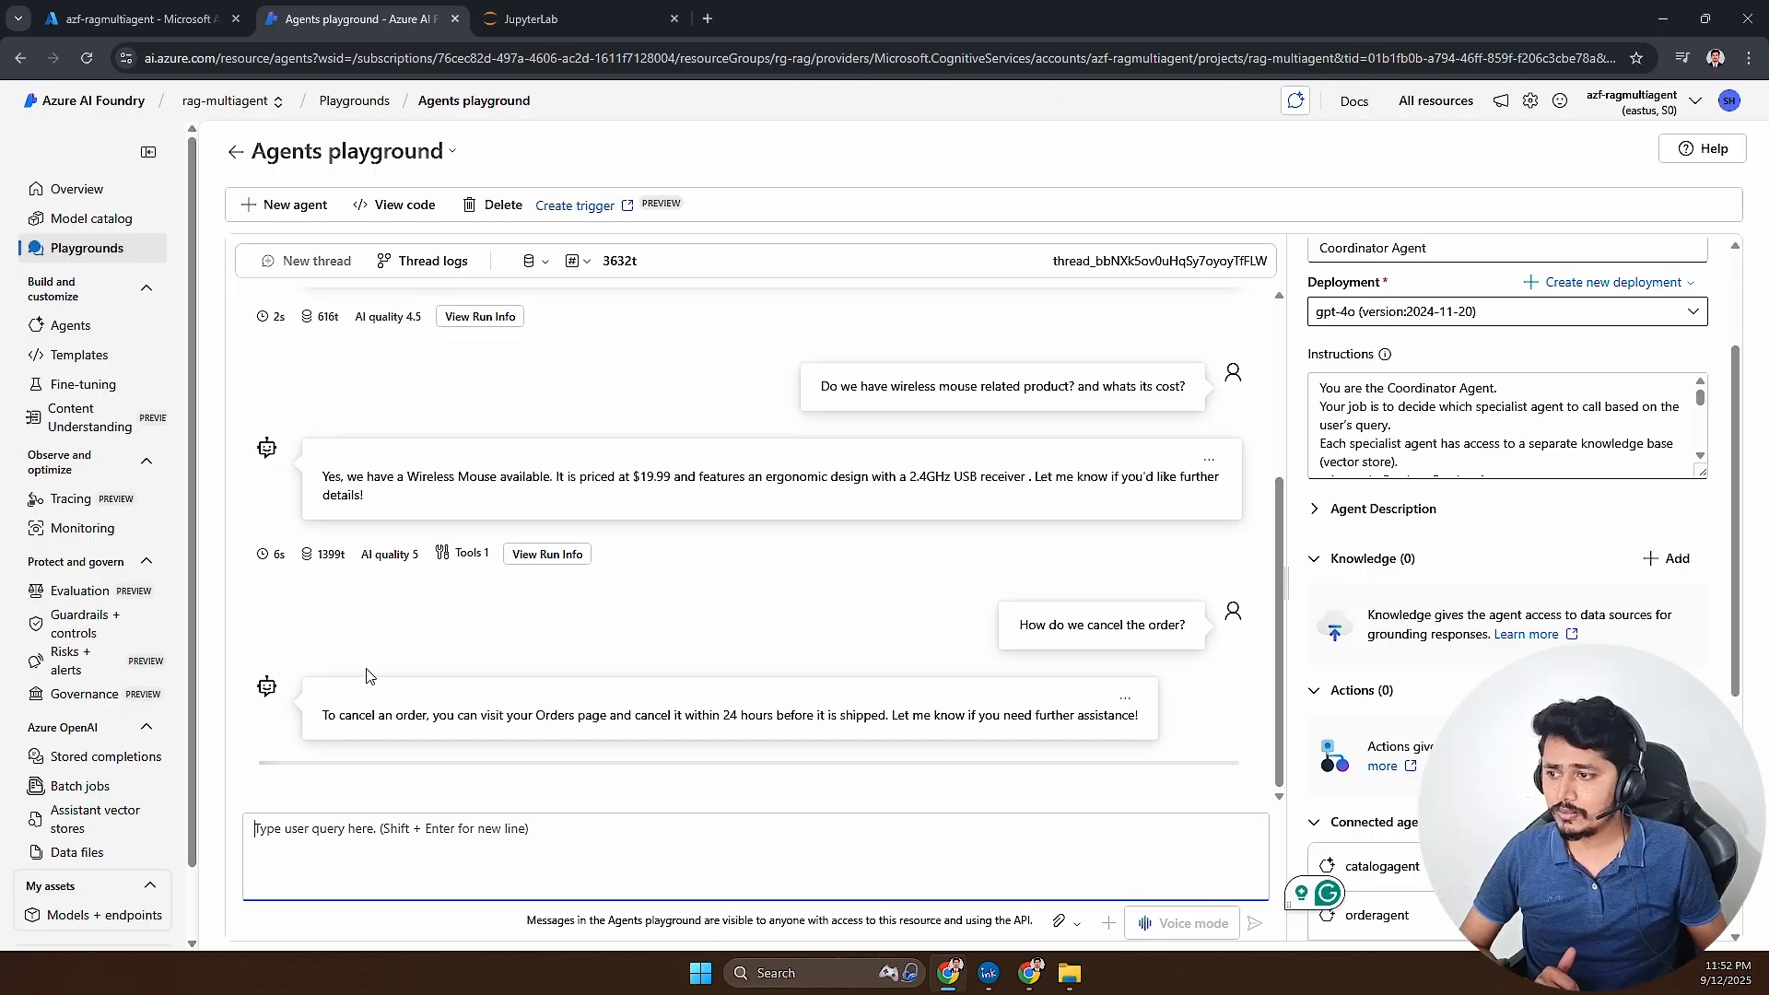
- Read the cancellation reply and inspect its run's connected_agent call to check which agent was called, and close the run info
left_click_drag(442, 715, 798, 723)
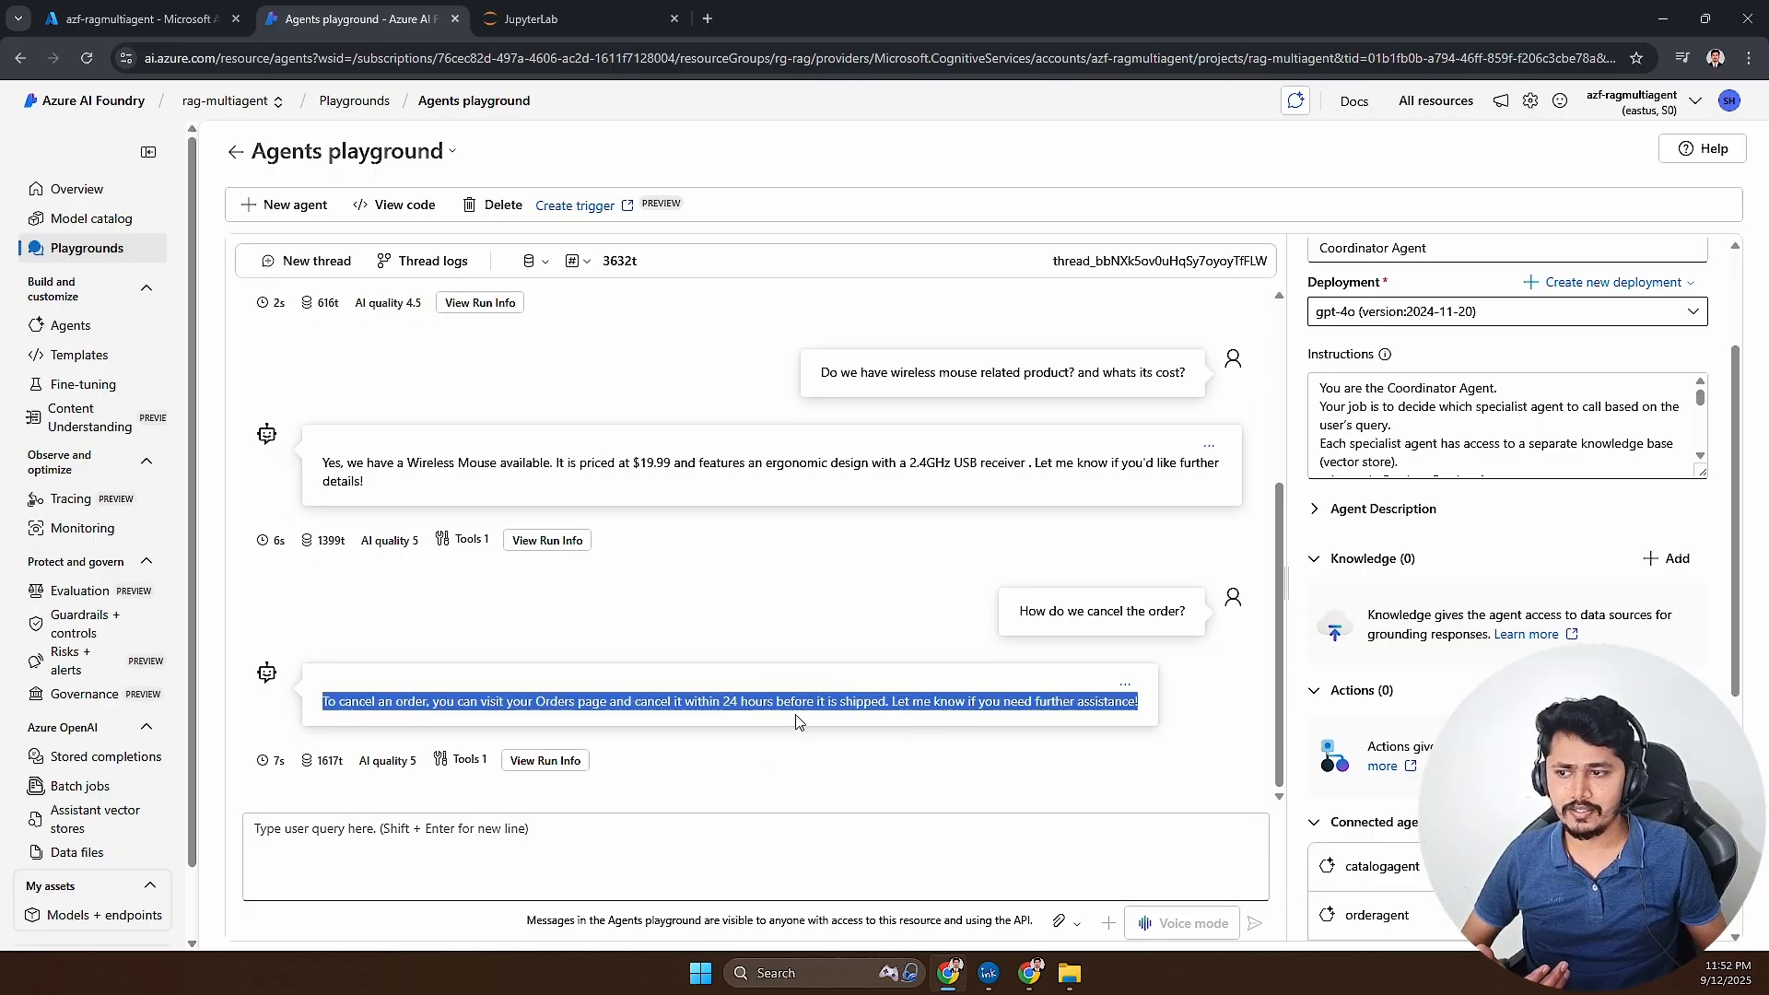
left_click(830, 705)
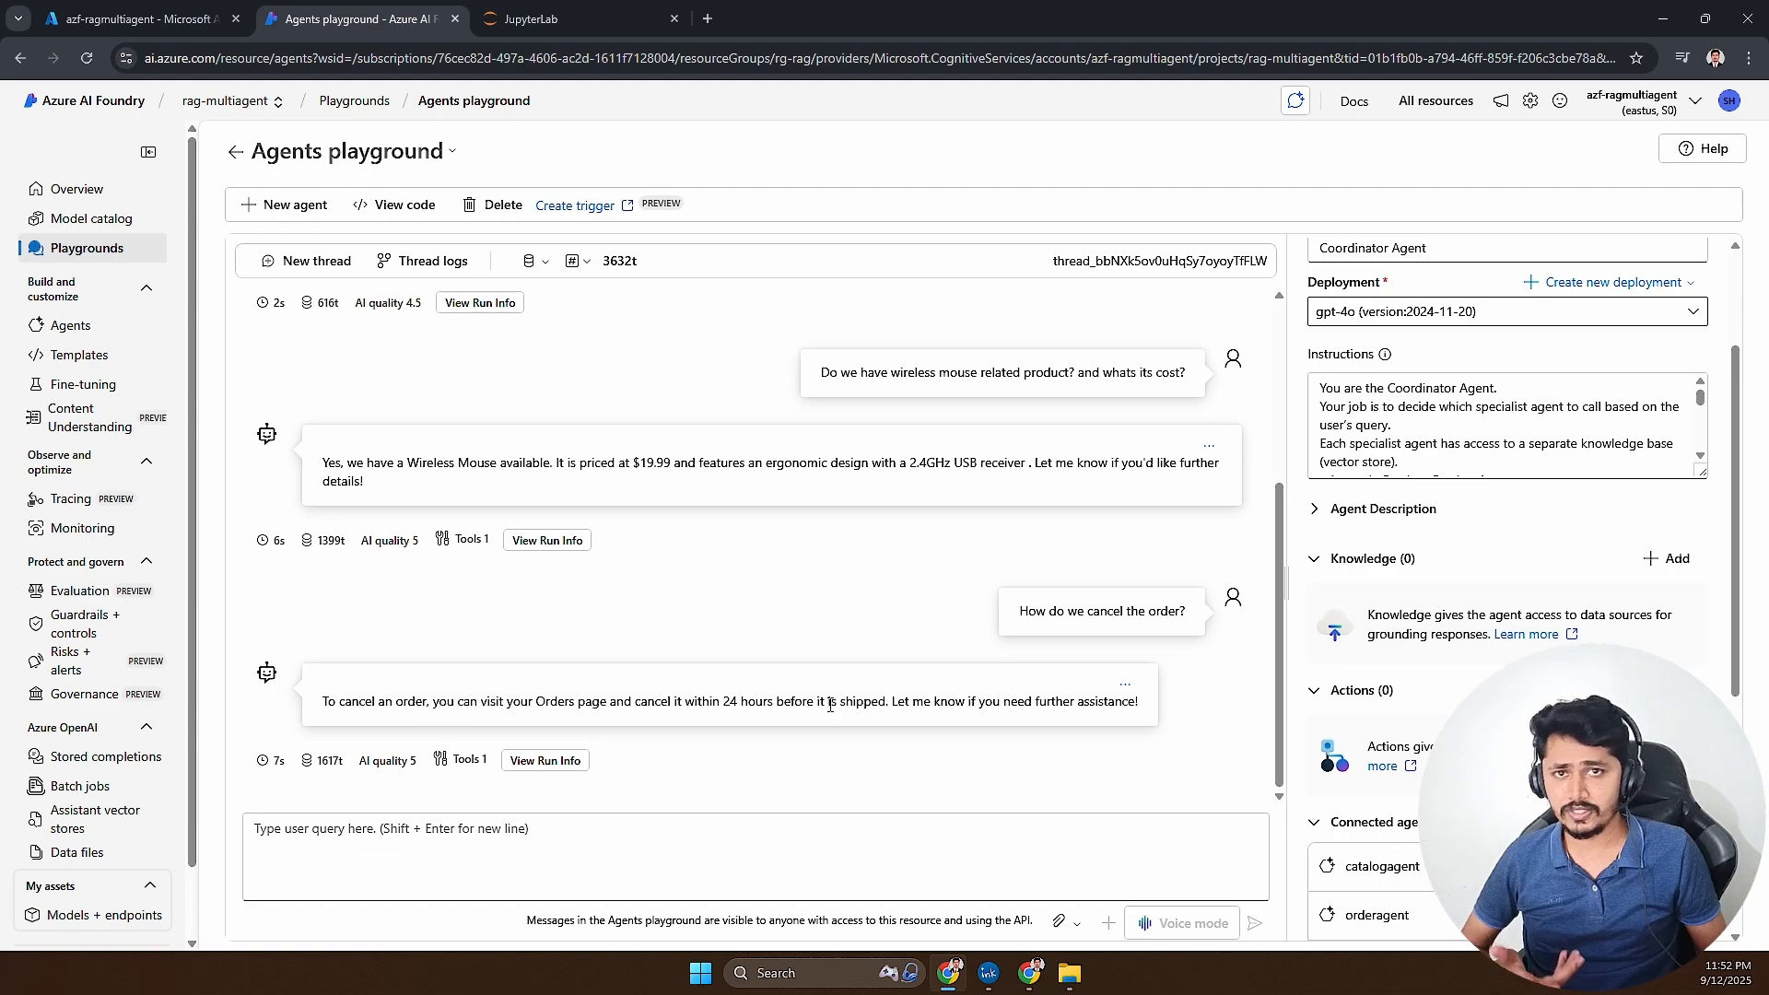
left_click(547, 761)
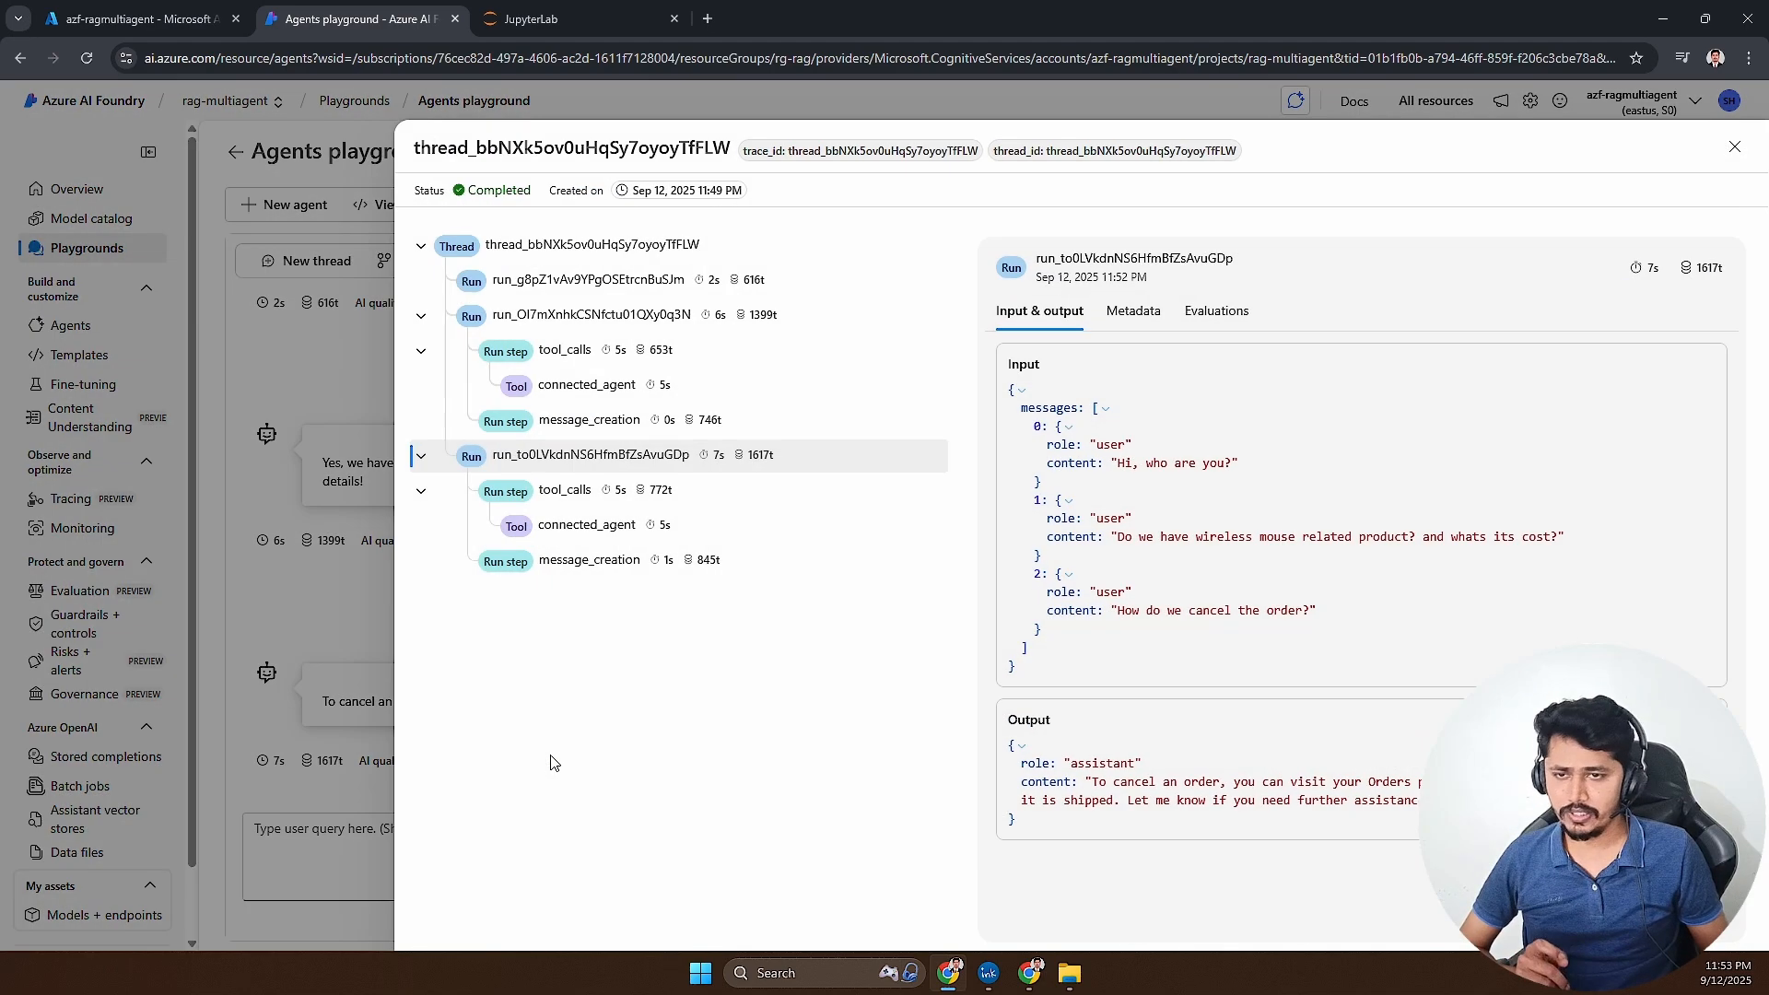
left_click(538, 530)
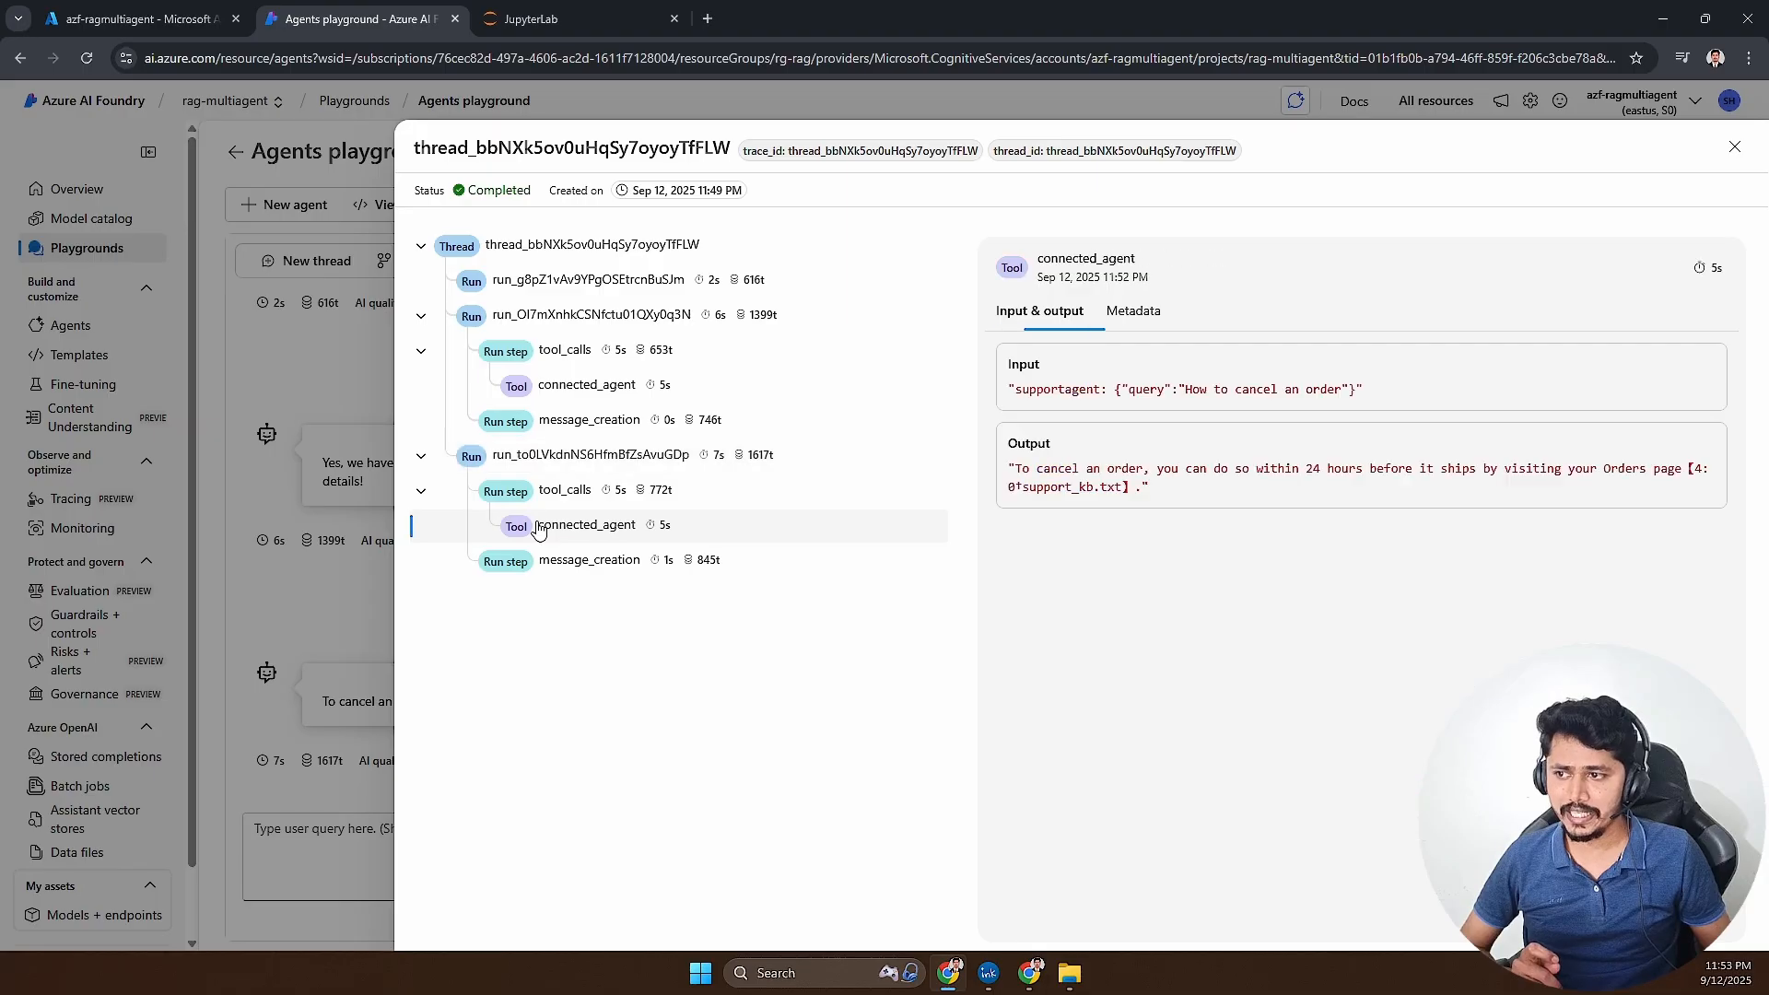
left_click_drag(1020, 389, 1073, 387)
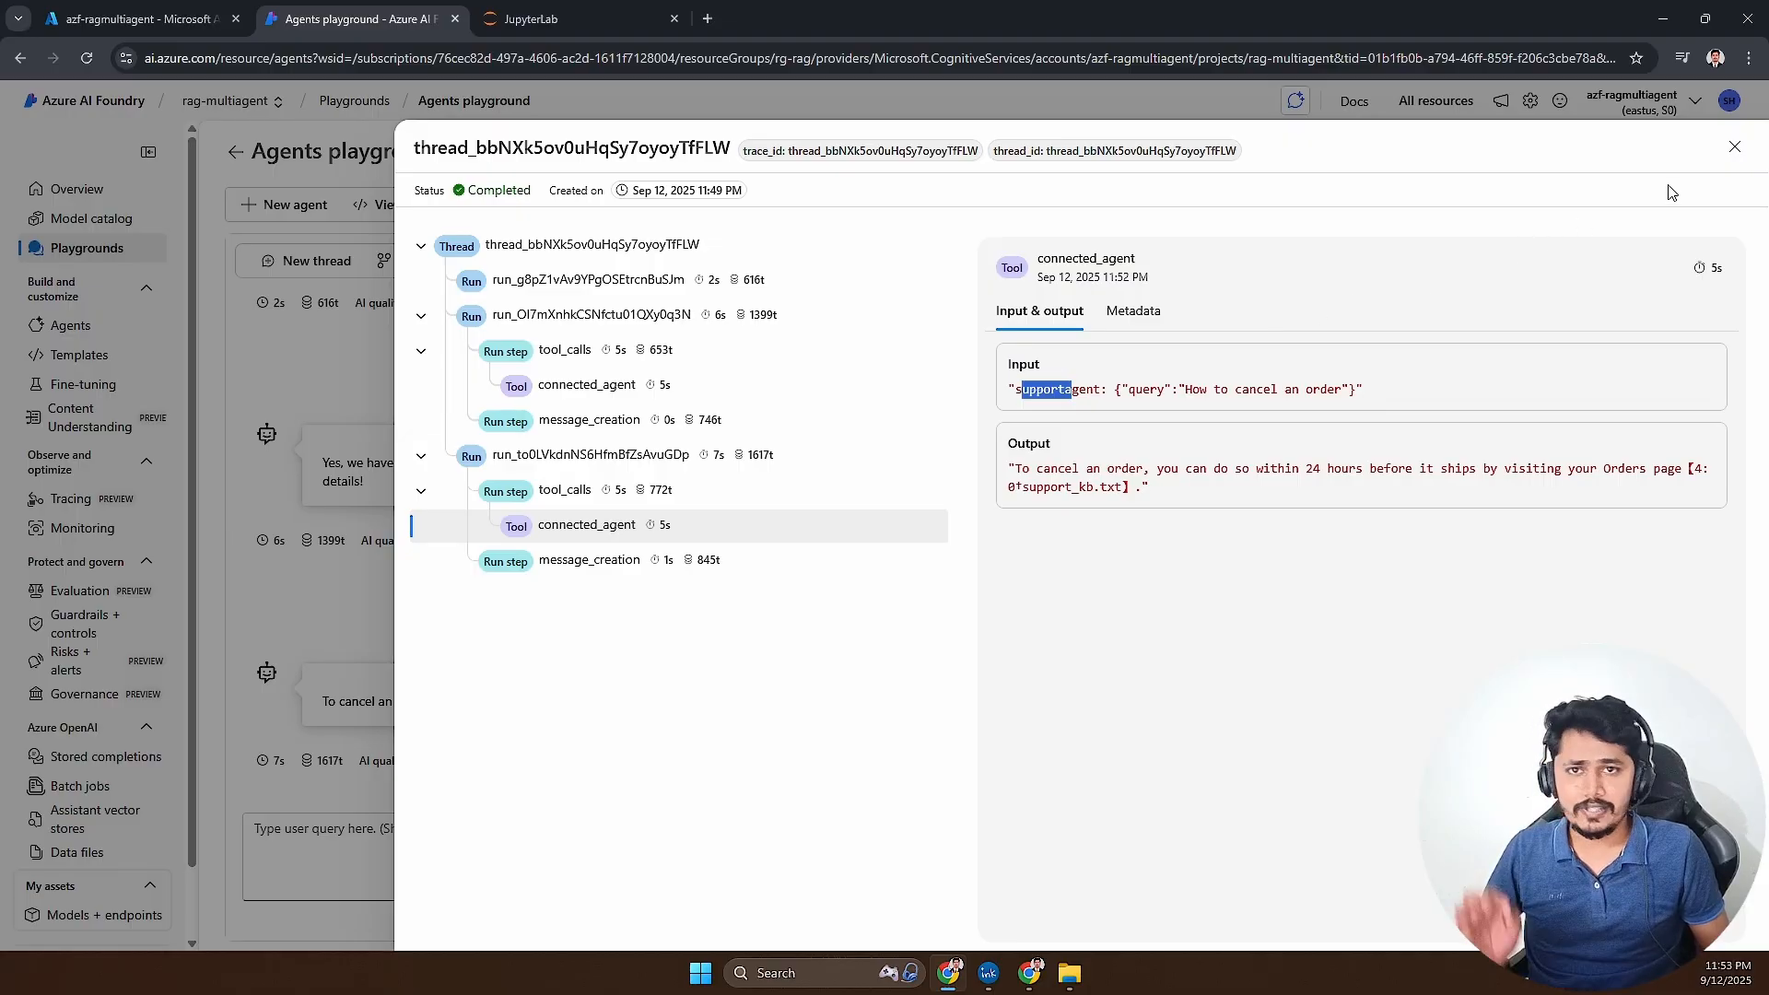
left_click(1733, 148)
- Send the Coordinator Agent the query "Whats the order id of 4k monitor?"
left_click(451, 843)
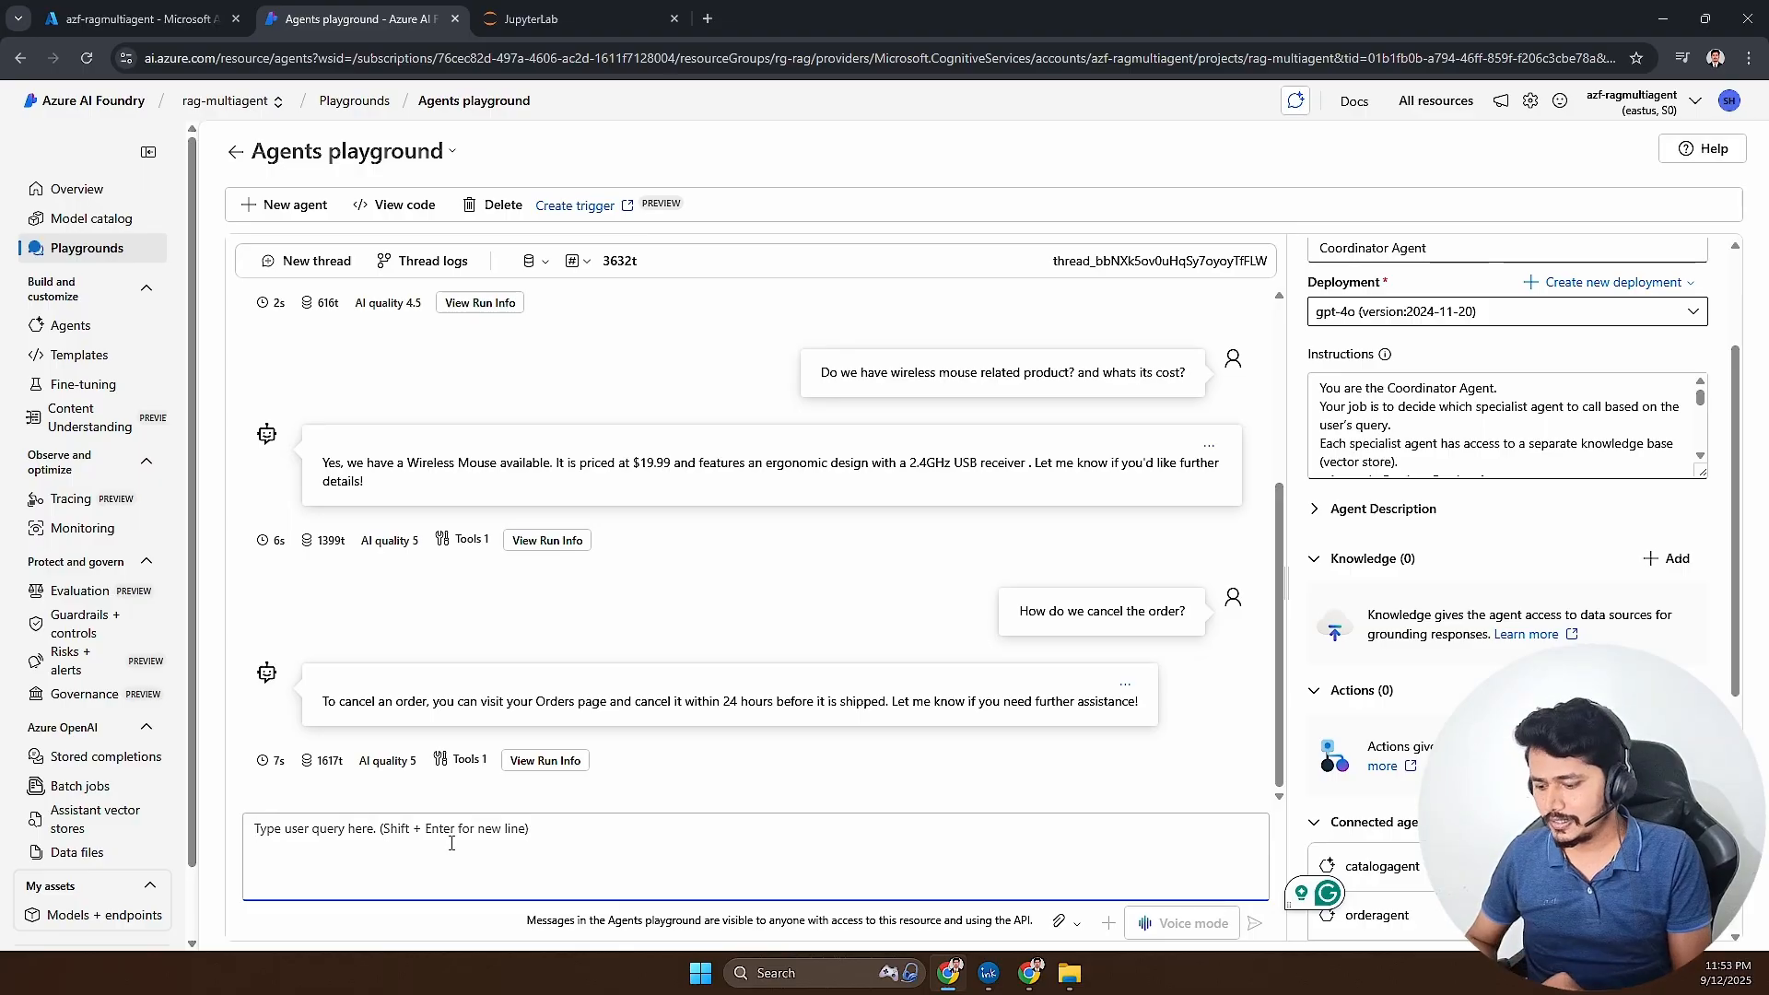
type("Wh")
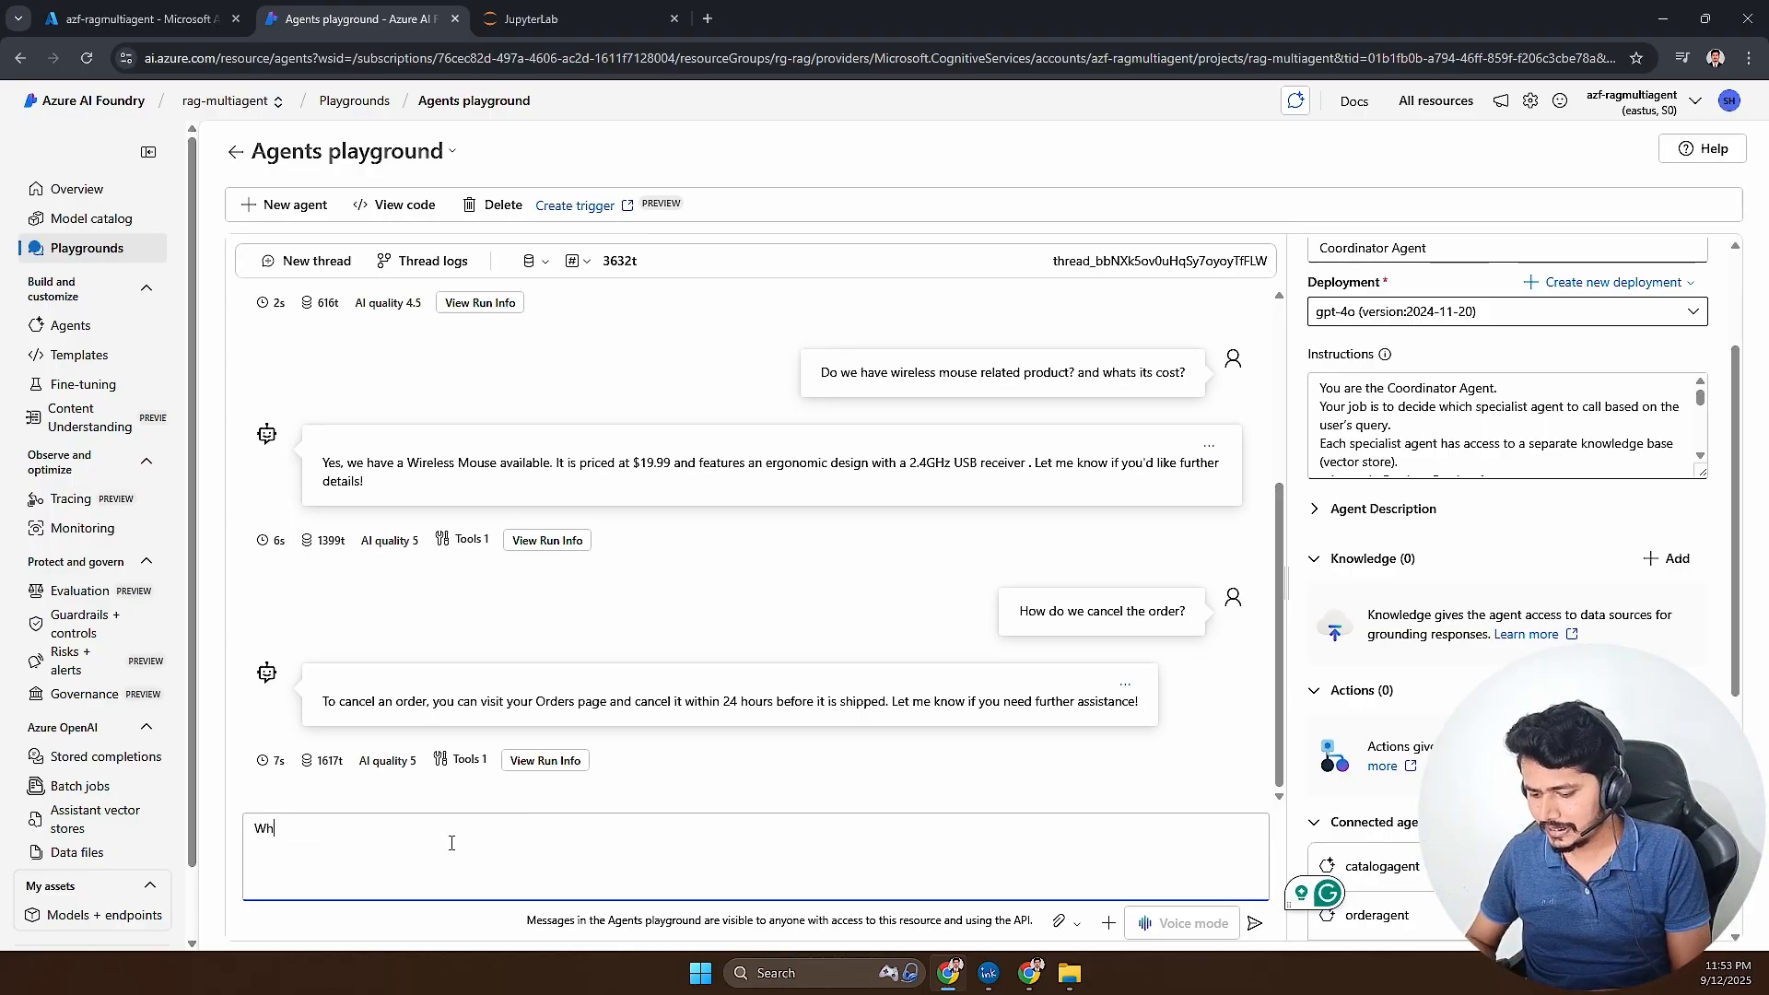
type("ats the order id of ")
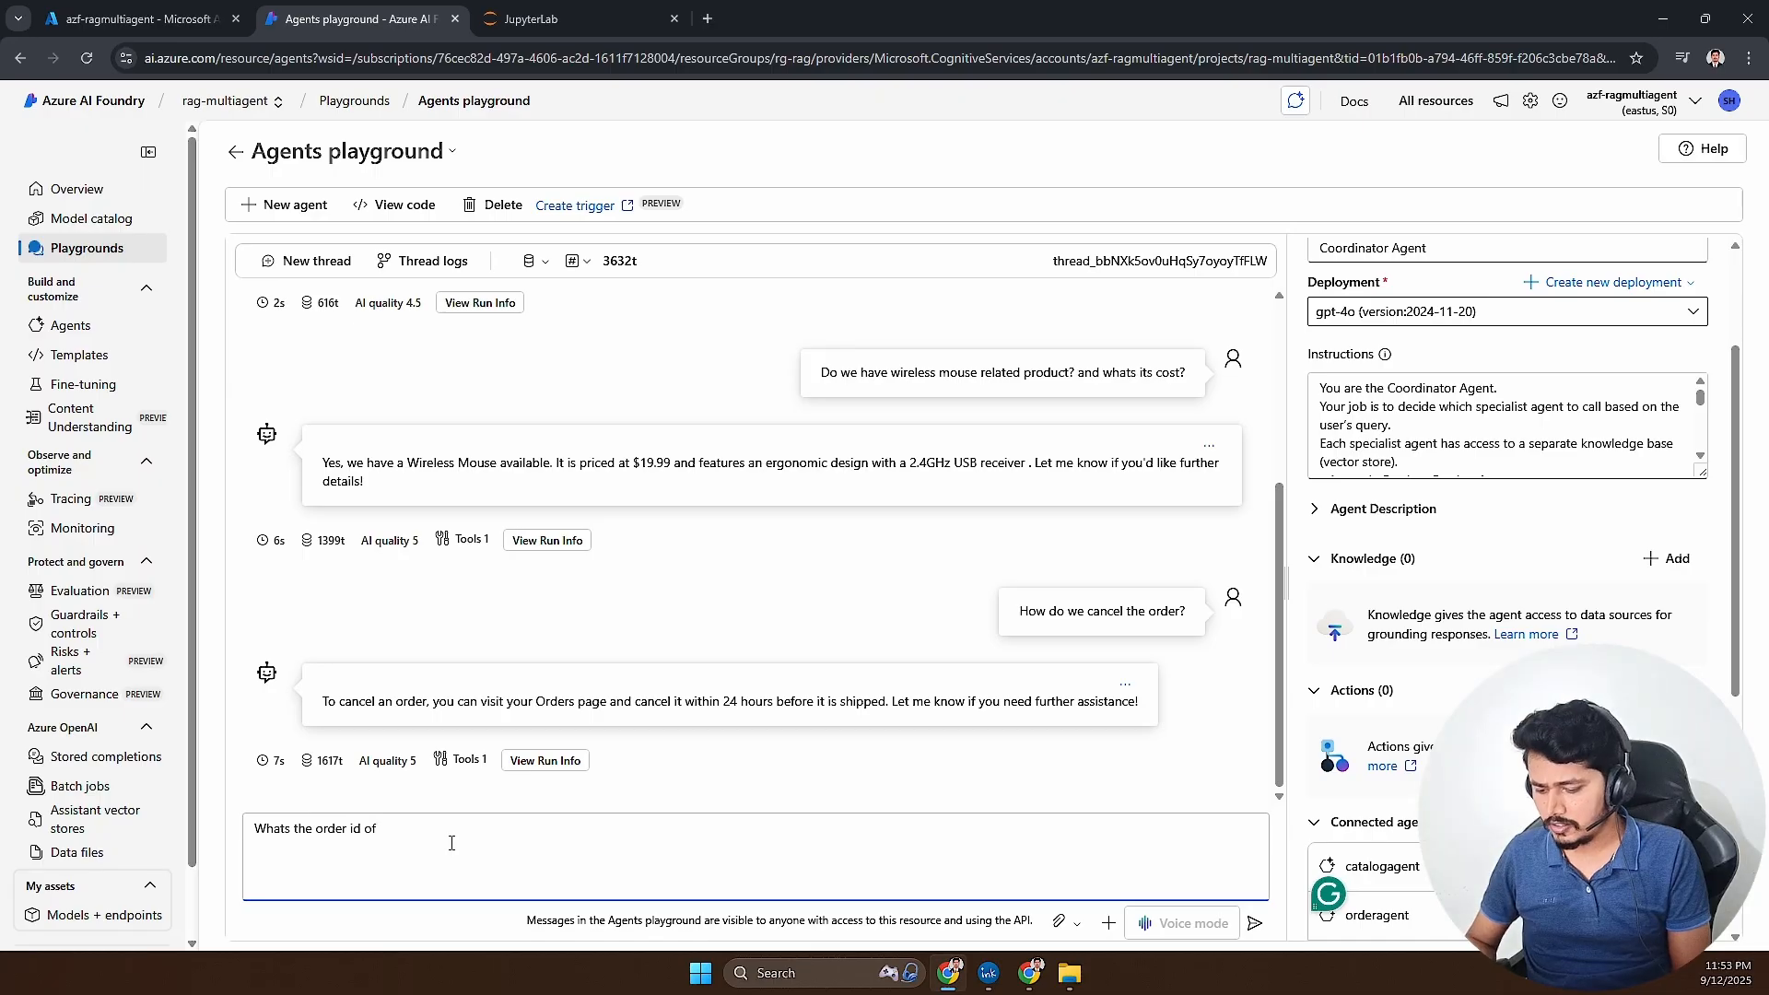
type("wirel")
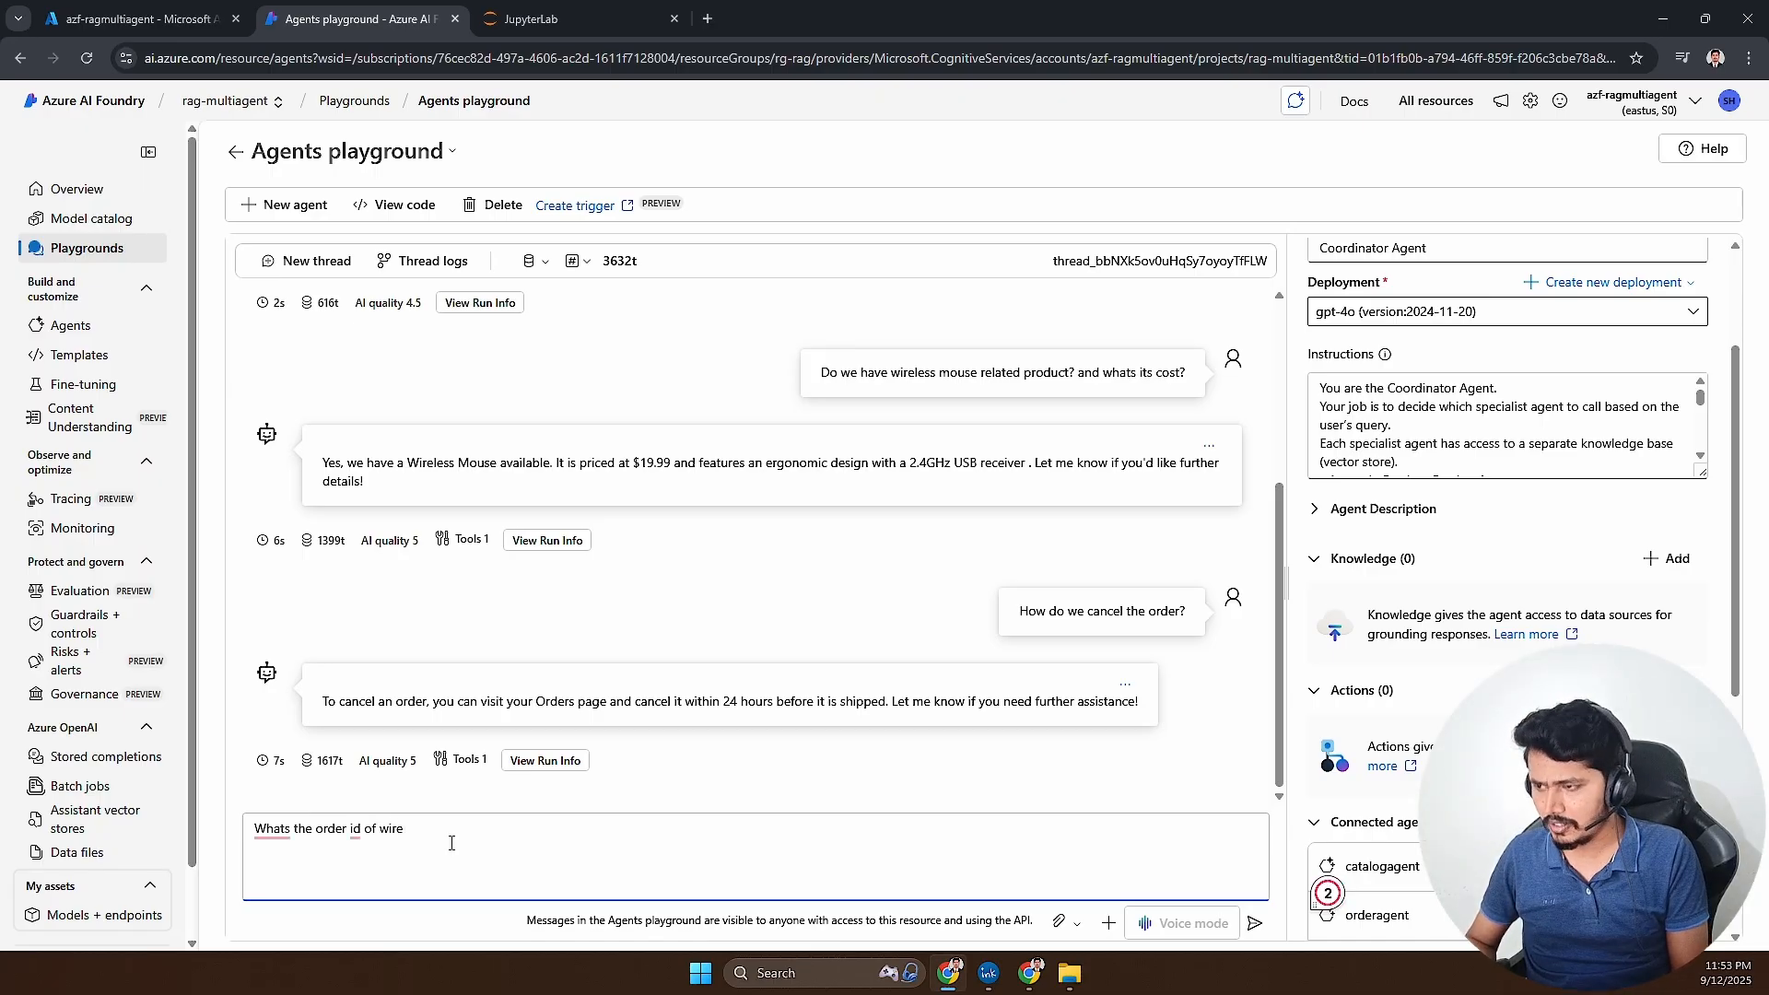
key("BackSpace")
key("BackSpace")
key("BackSpace")
key("BackSpace")
key("BackSpace")
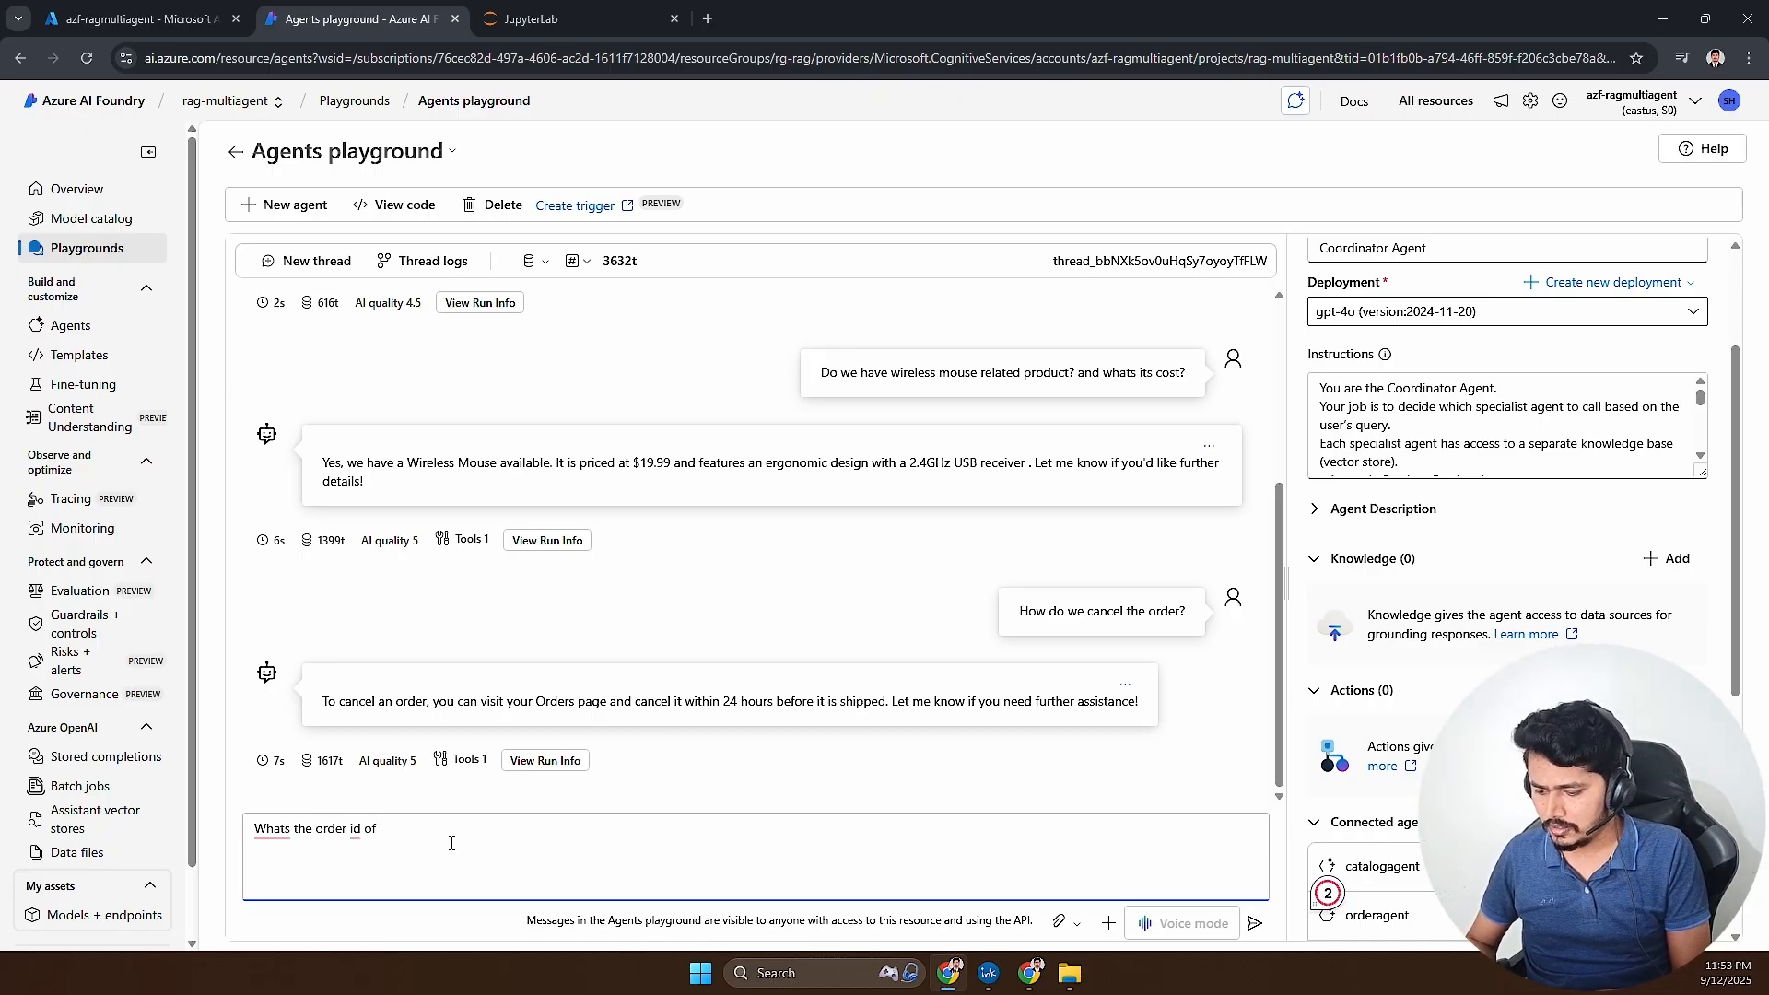
type("4k monitor?")
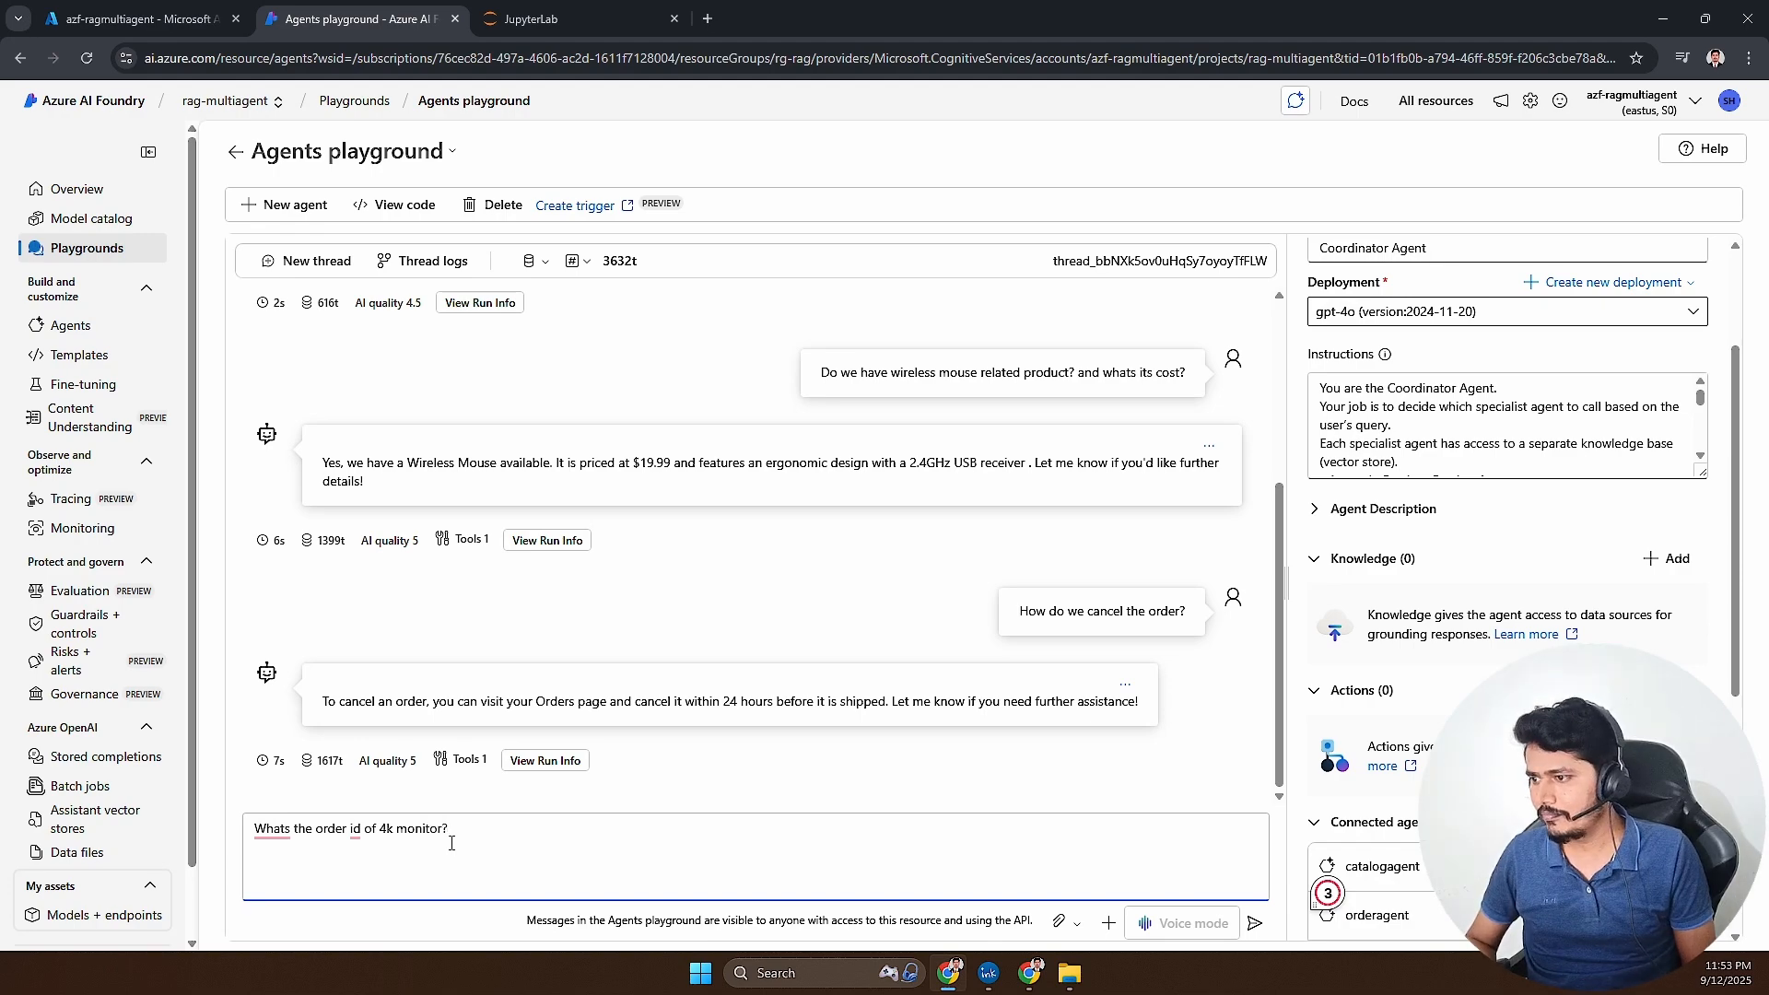
key("Return")
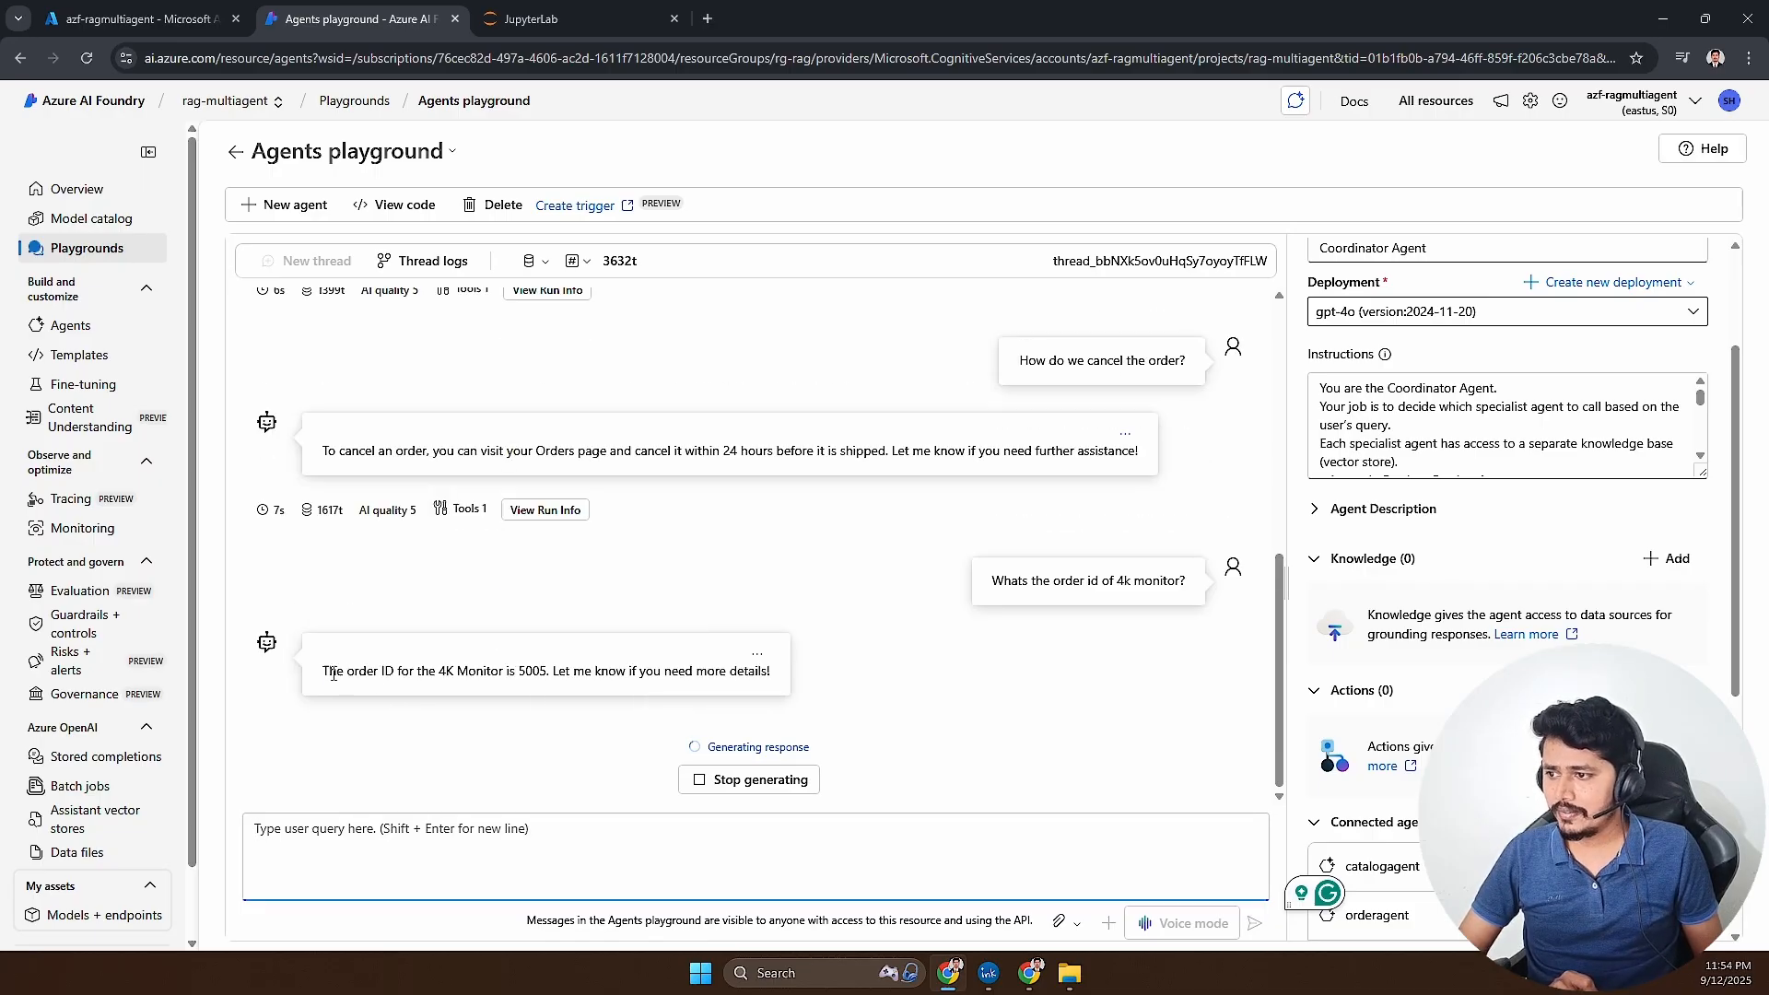
- Compare the order ID in the reply with the 4K Monitor row of orders.csv in JupyterLab
left_click_drag(324, 671, 550, 679)
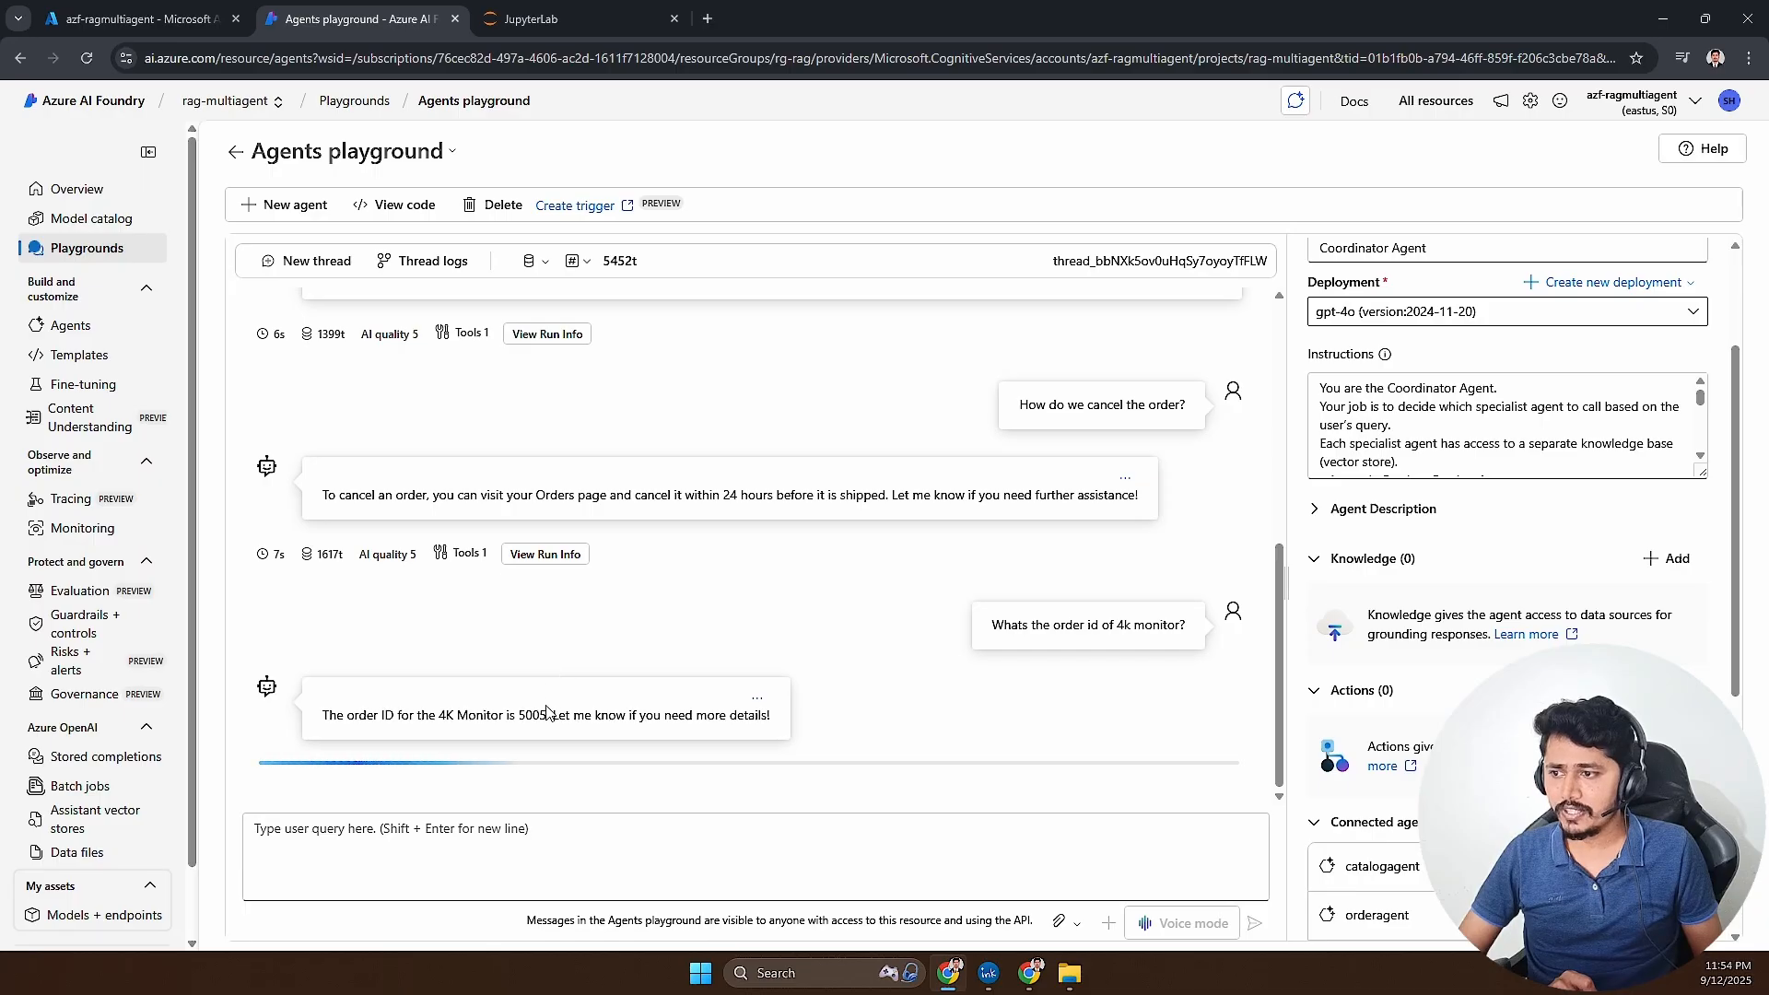
left_click(544, 22)
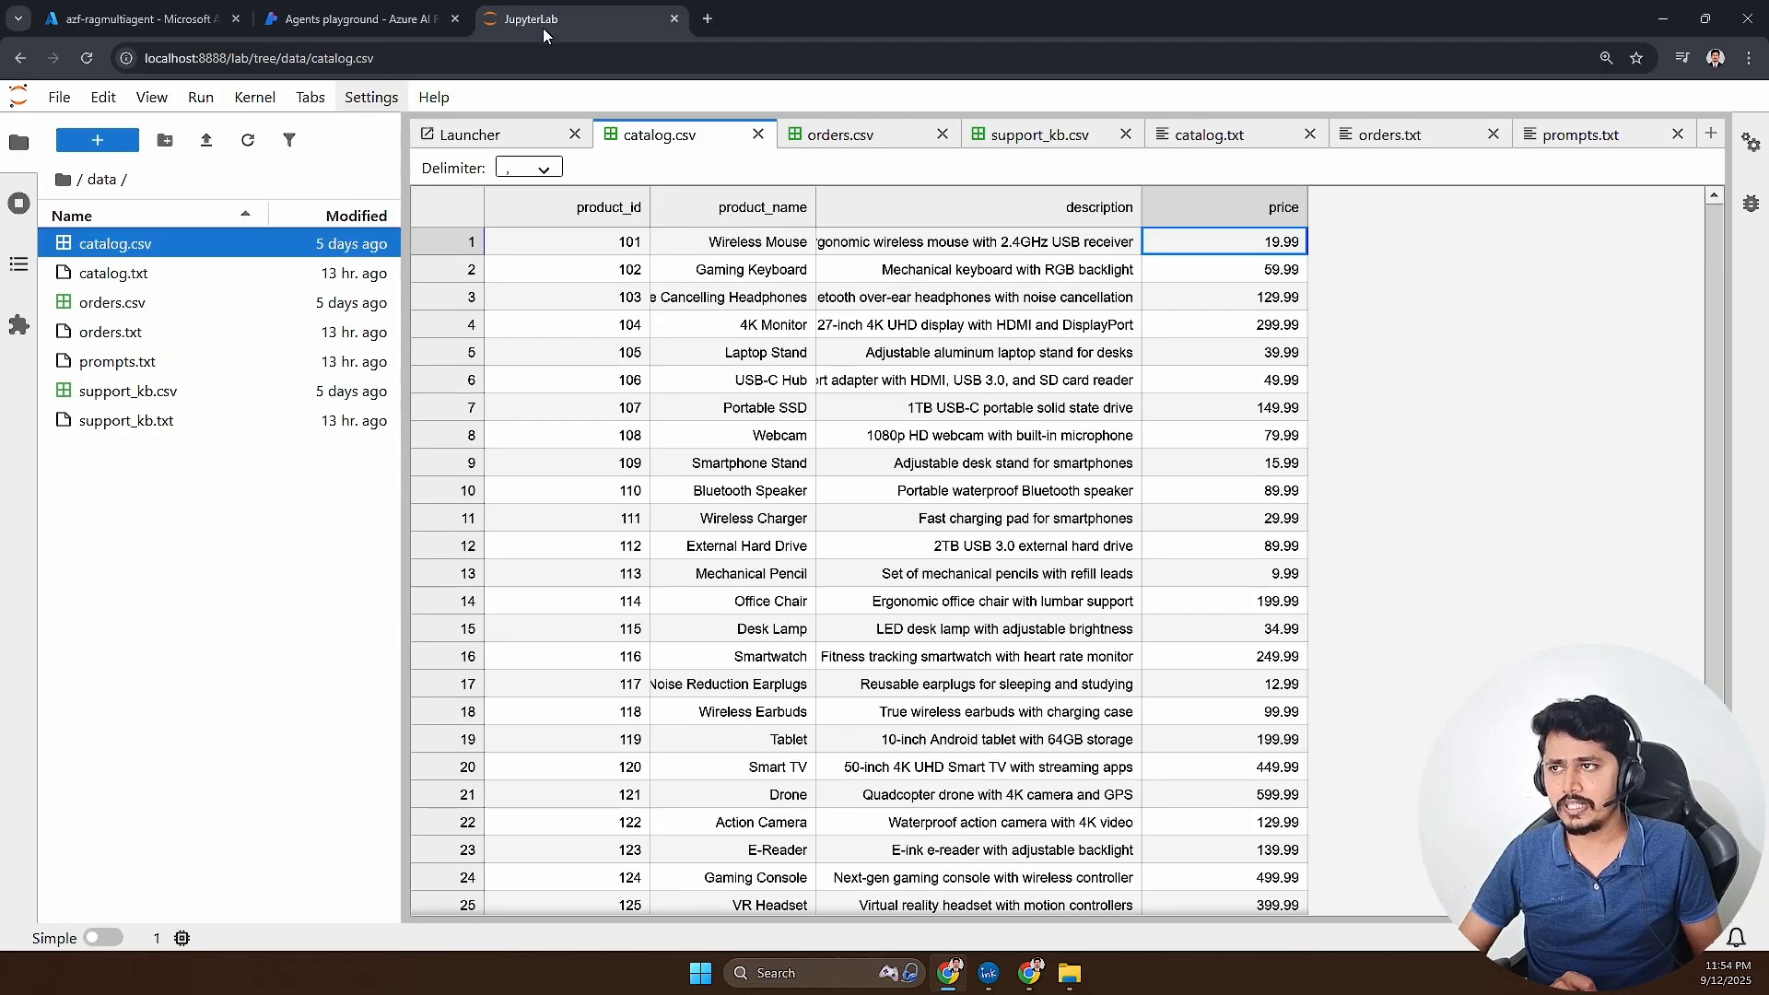
left_click(848, 138)
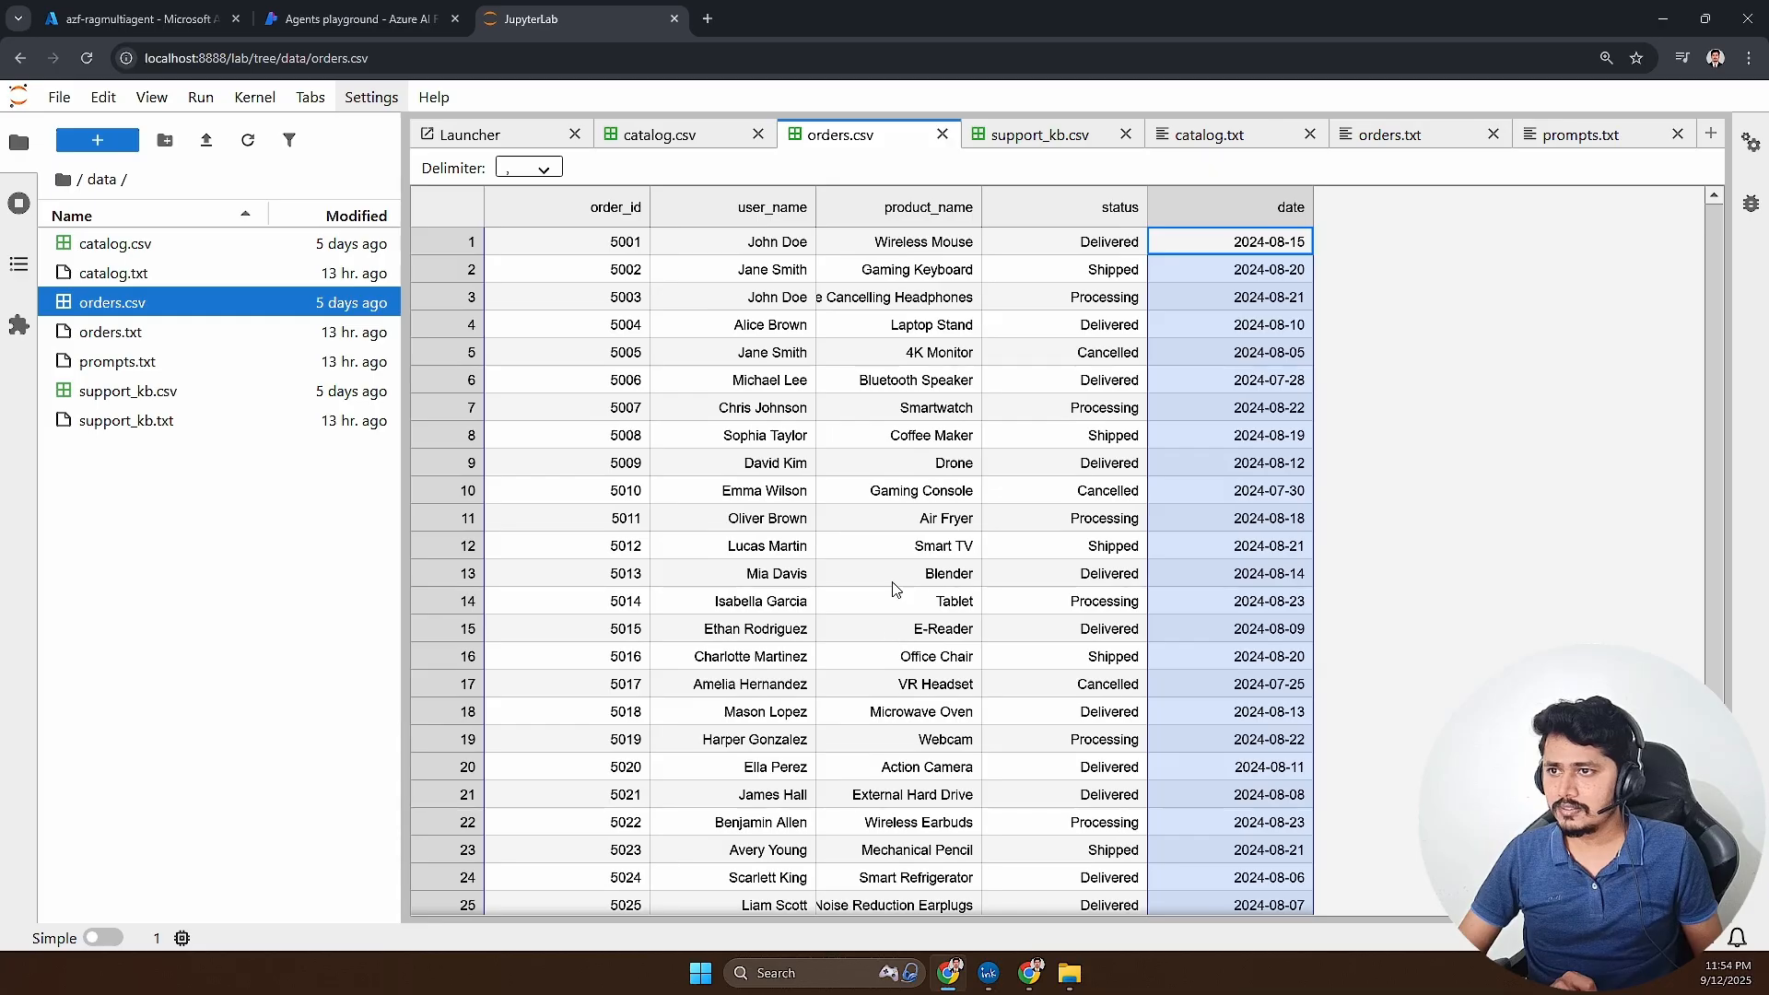
left_click(925, 353)
left_click(630, 362)
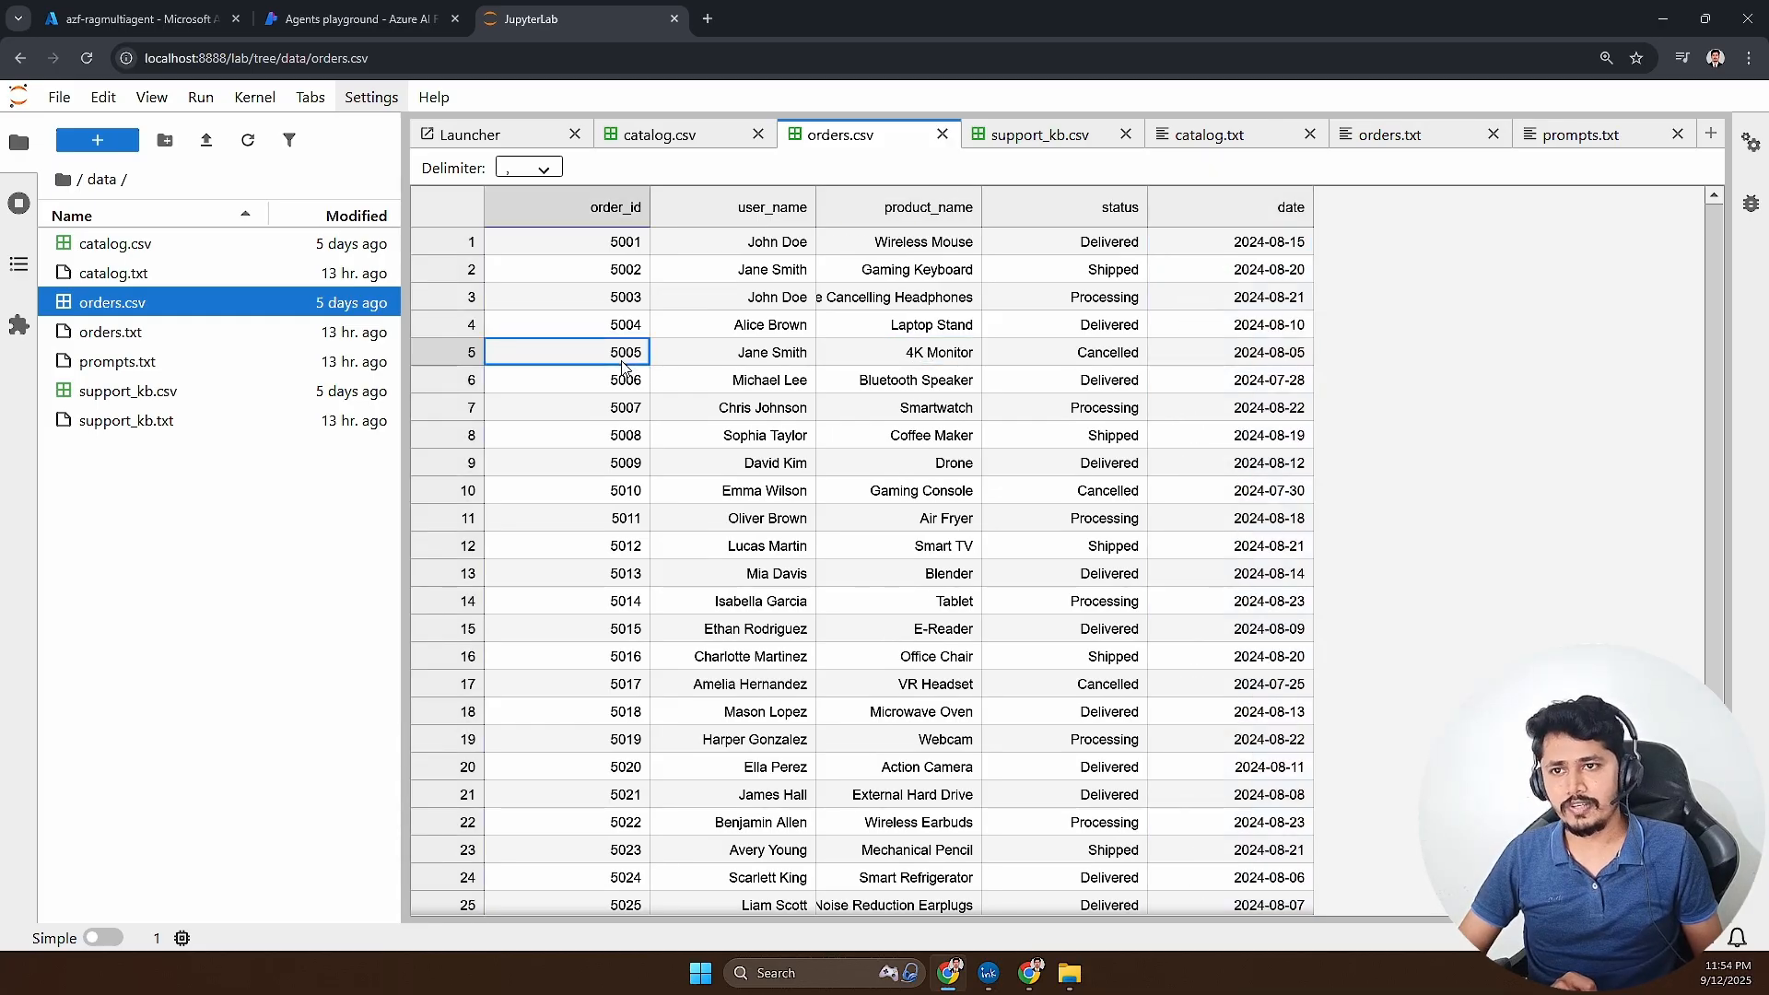
- Return to the Azure AI Foundry playground, examine the agent name and output in the 4K monitor run's connected_agent call, and close the run info
left_click(367, 33)
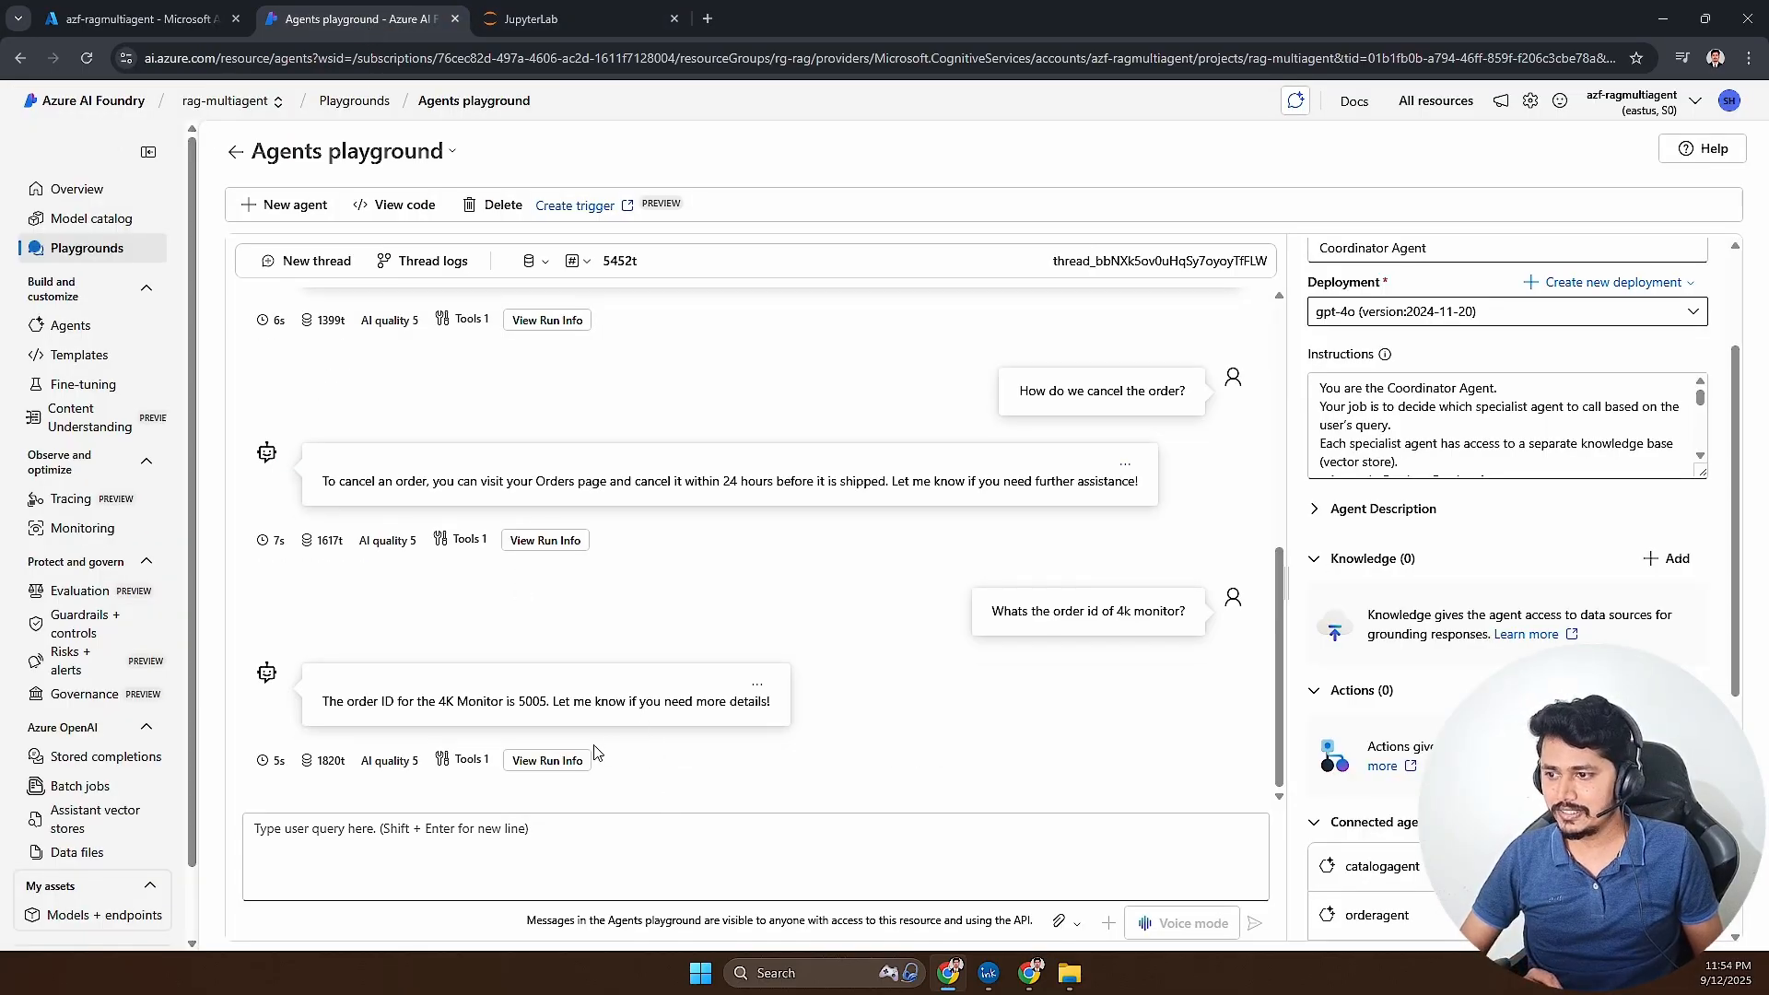
left_click(575, 760)
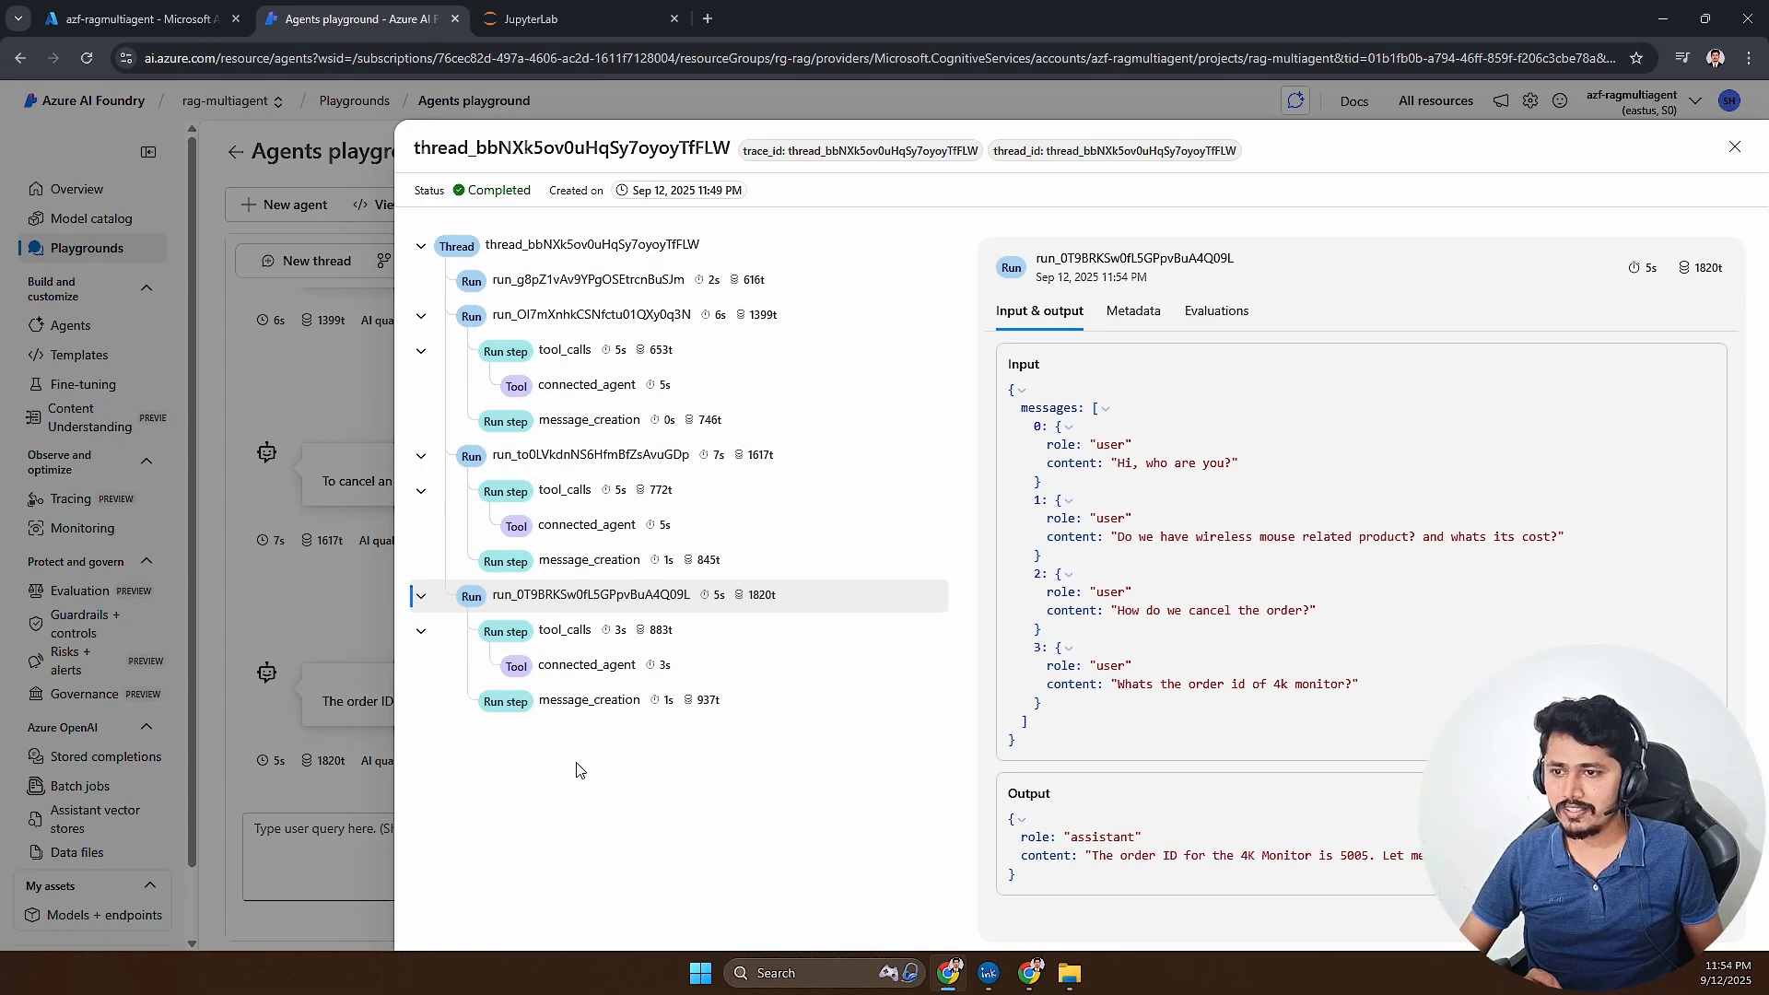
left_click(561, 677)
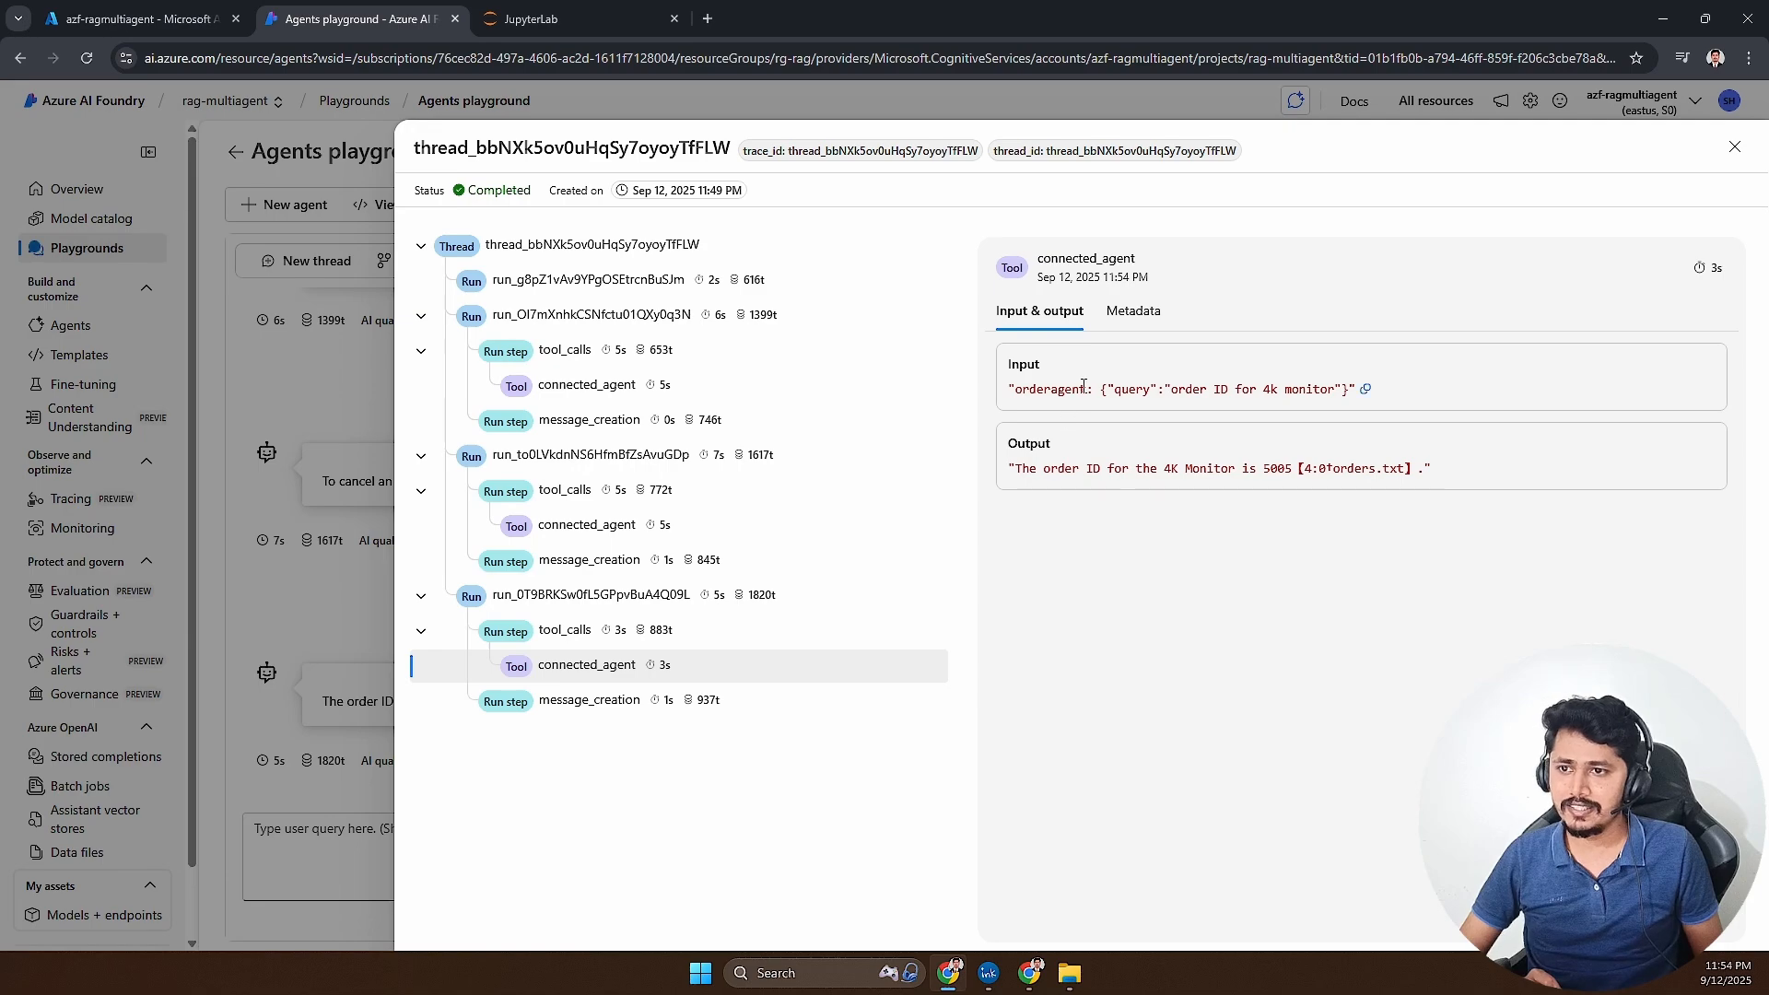
left_click_drag(1032, 389, 1073, 393)
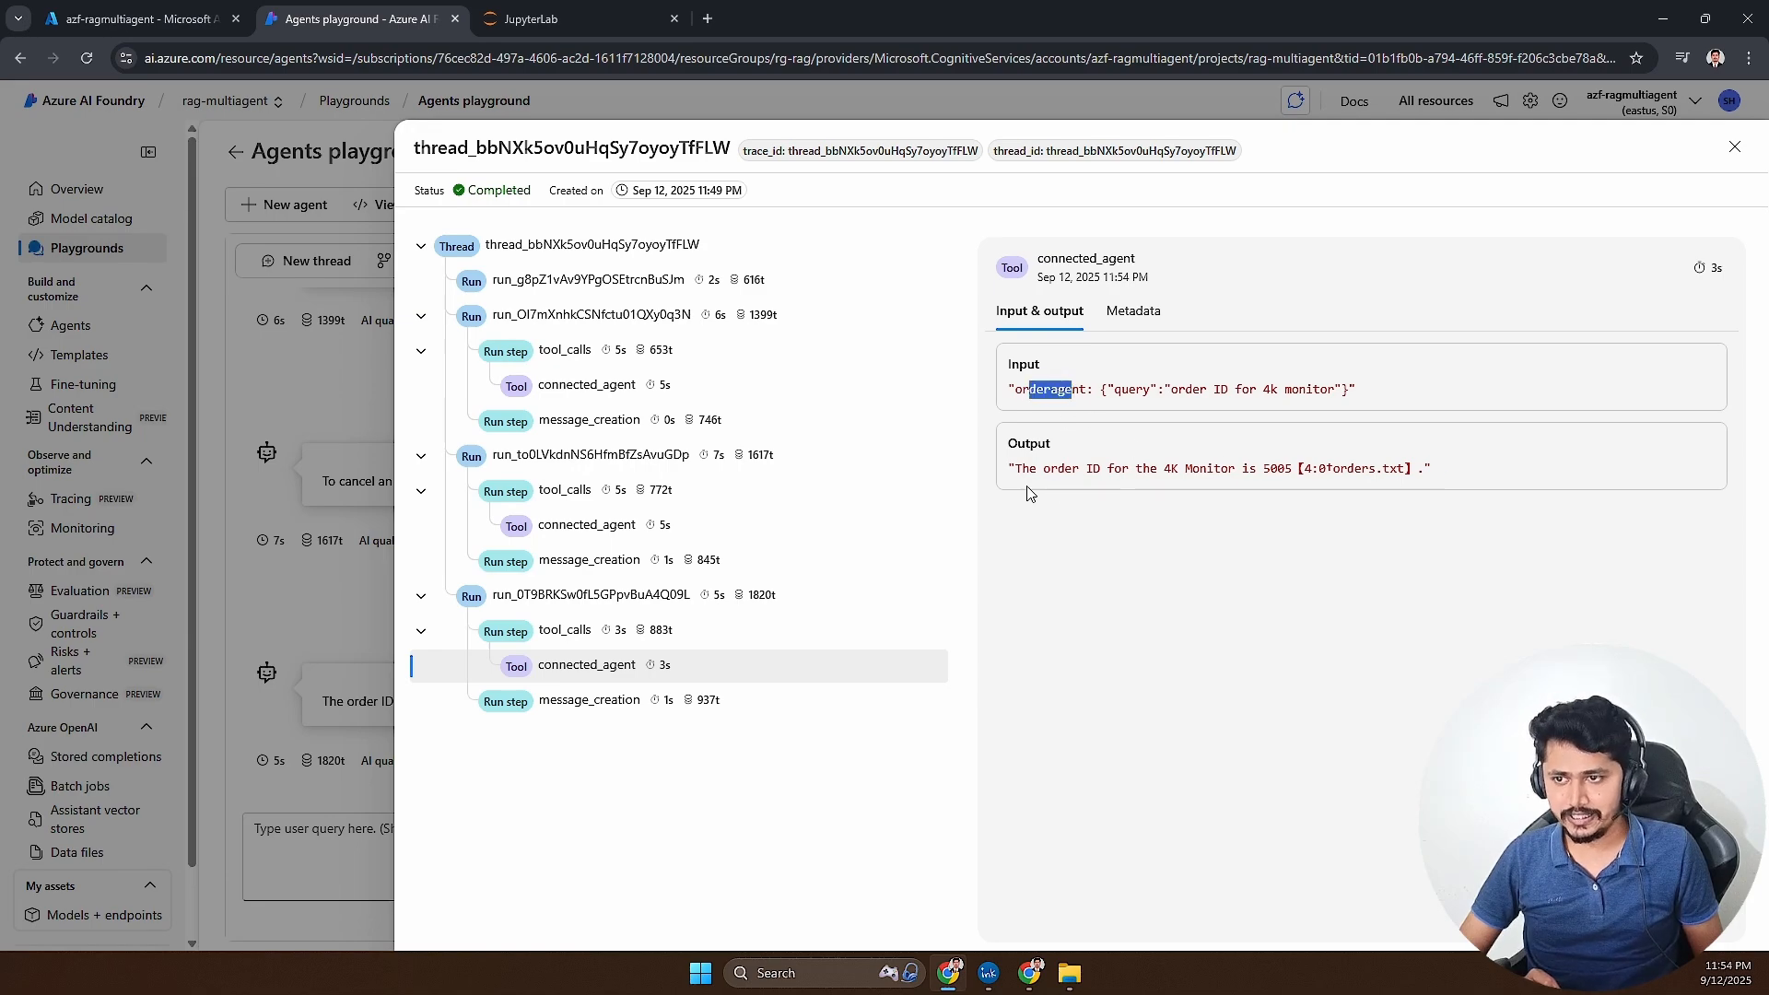
left_click_drag(1048, 468, 1377, 472)
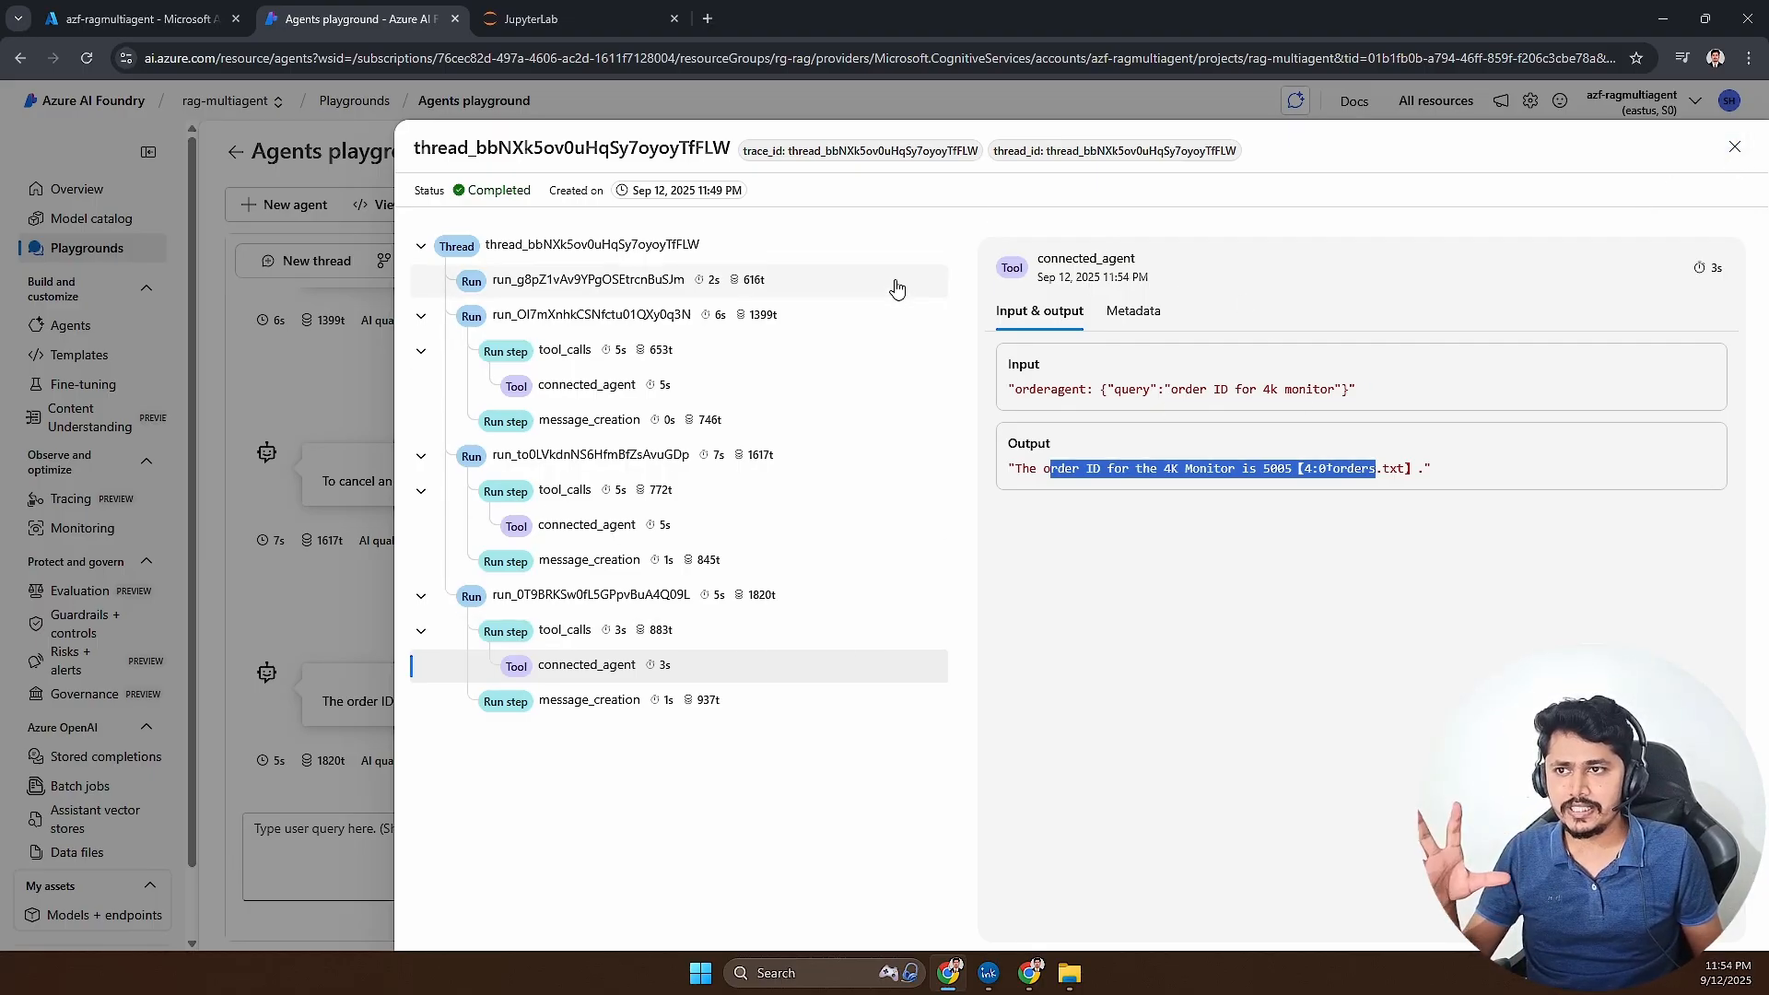
left_click(1734, 146)
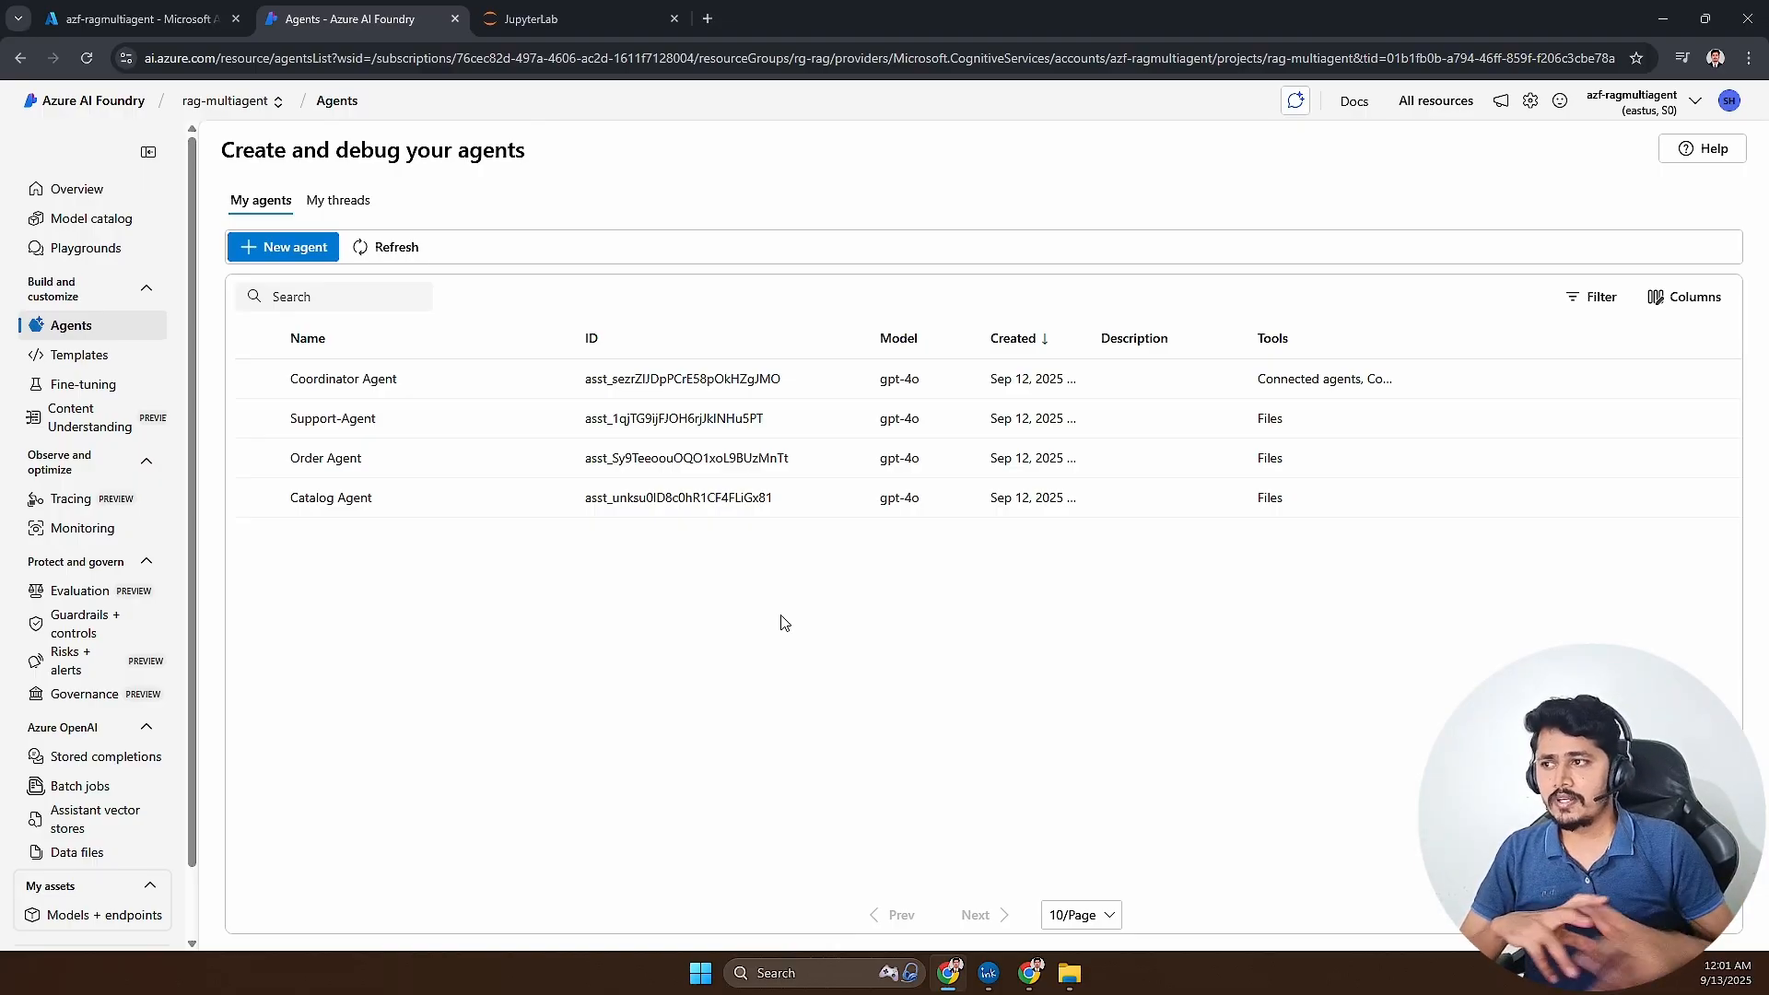
- Open the Coordinator Agent in the playground, show its integration sample code and copy the Python version
left_click(374, 381)
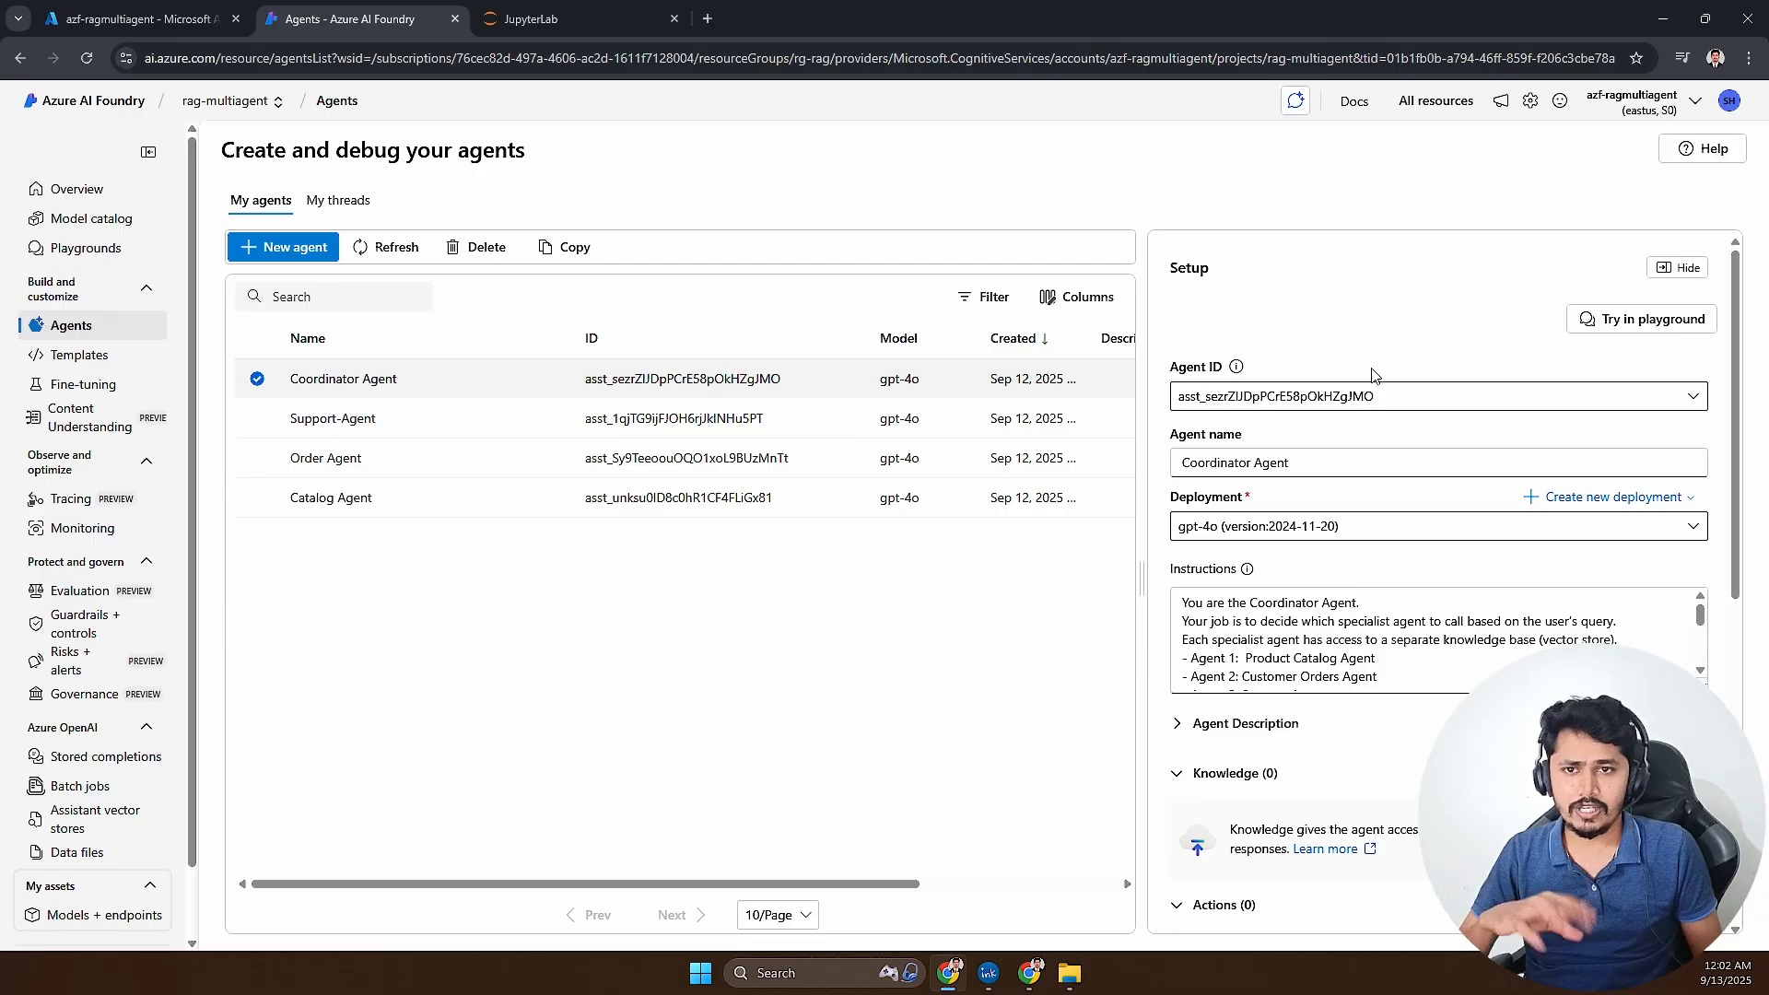
left_click(1626, 319)
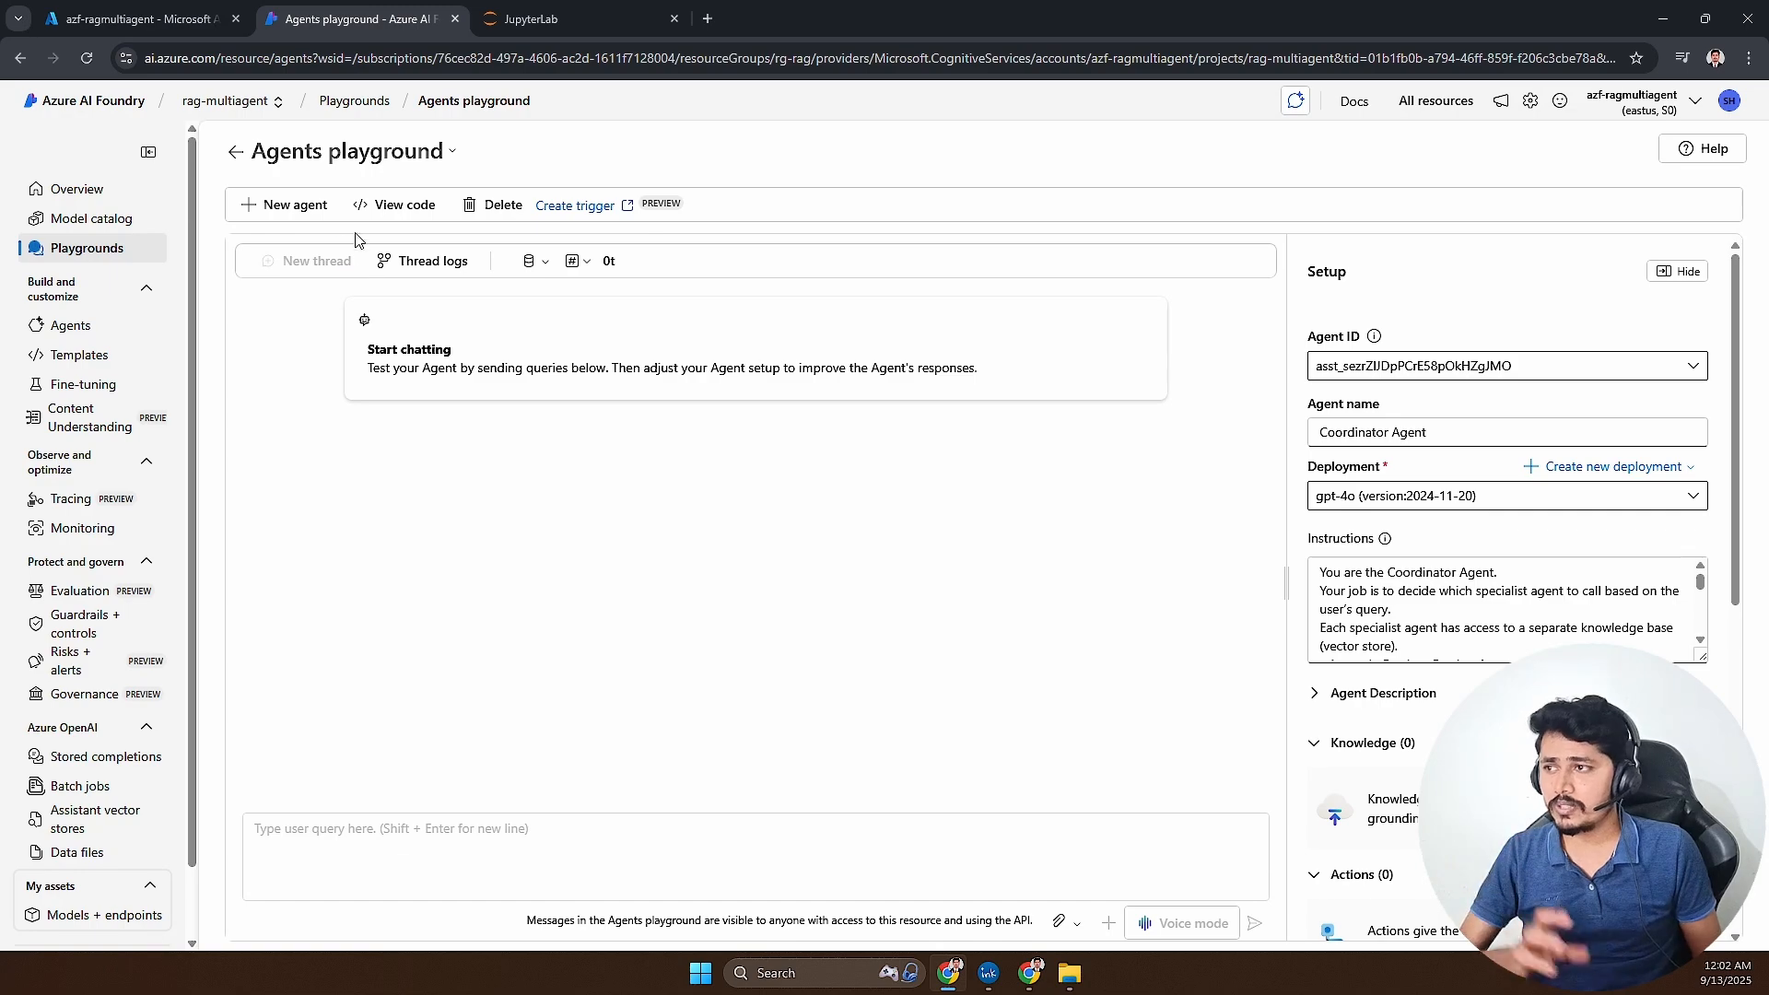
left_click(376, 209)
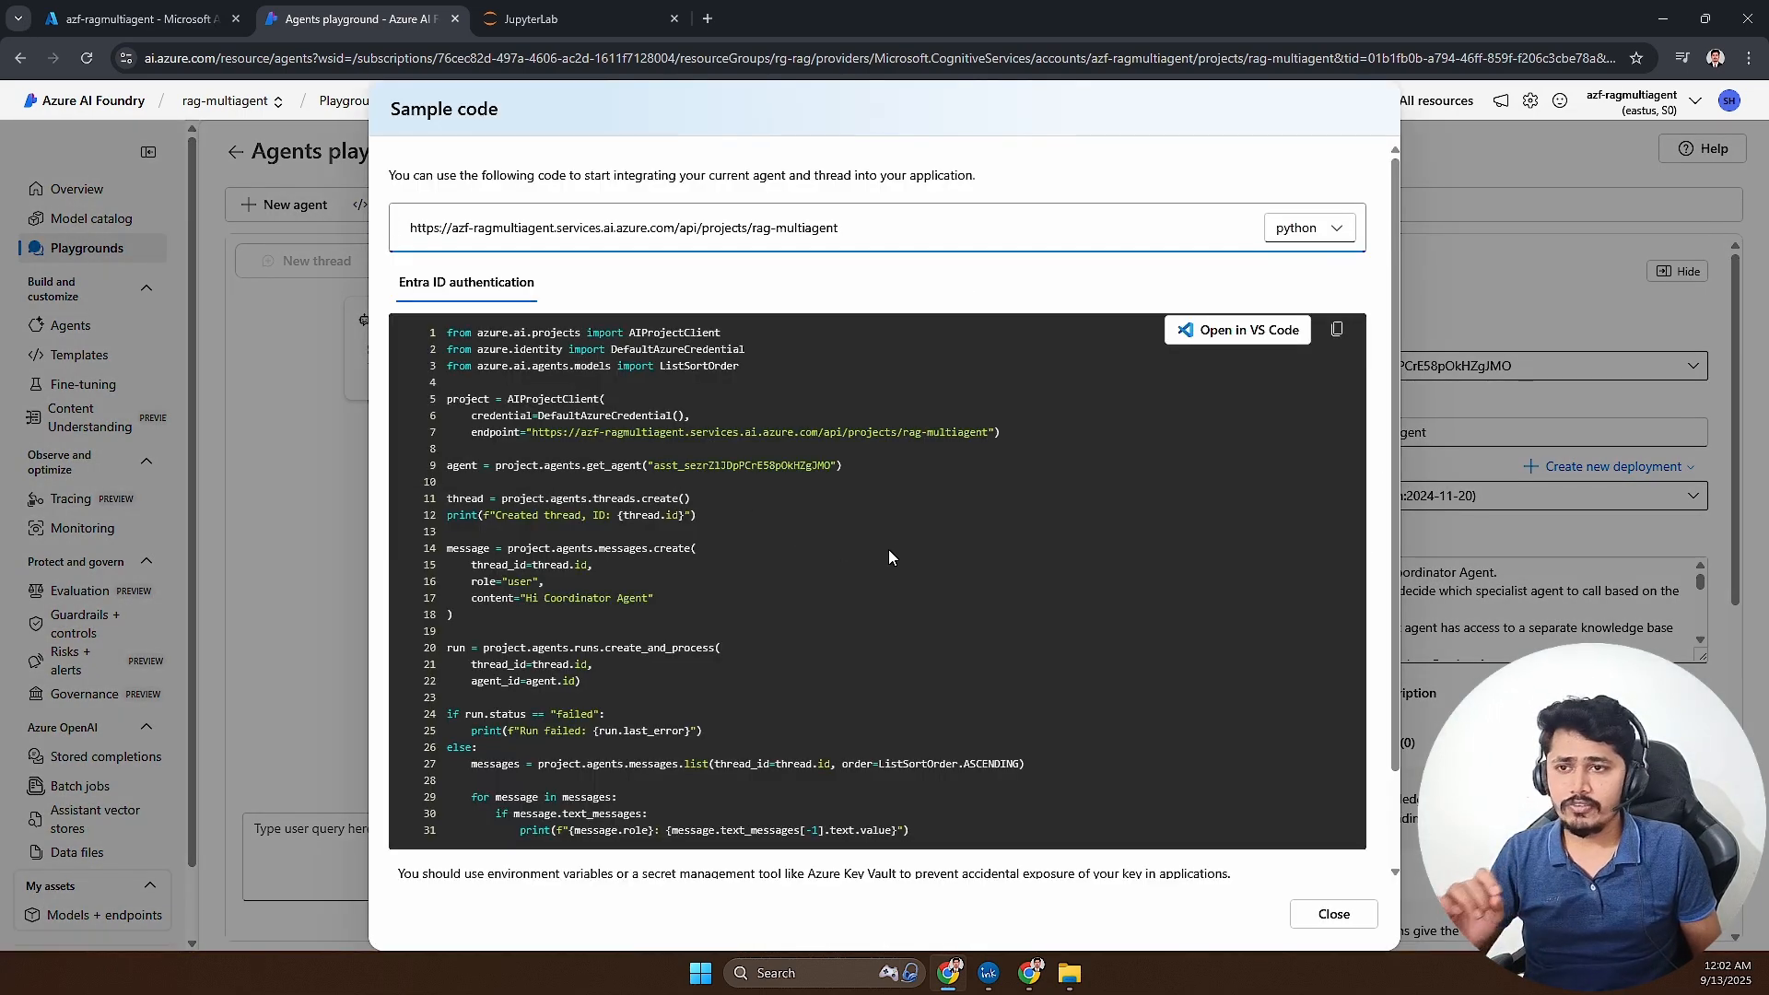
left_click(1291, 235)
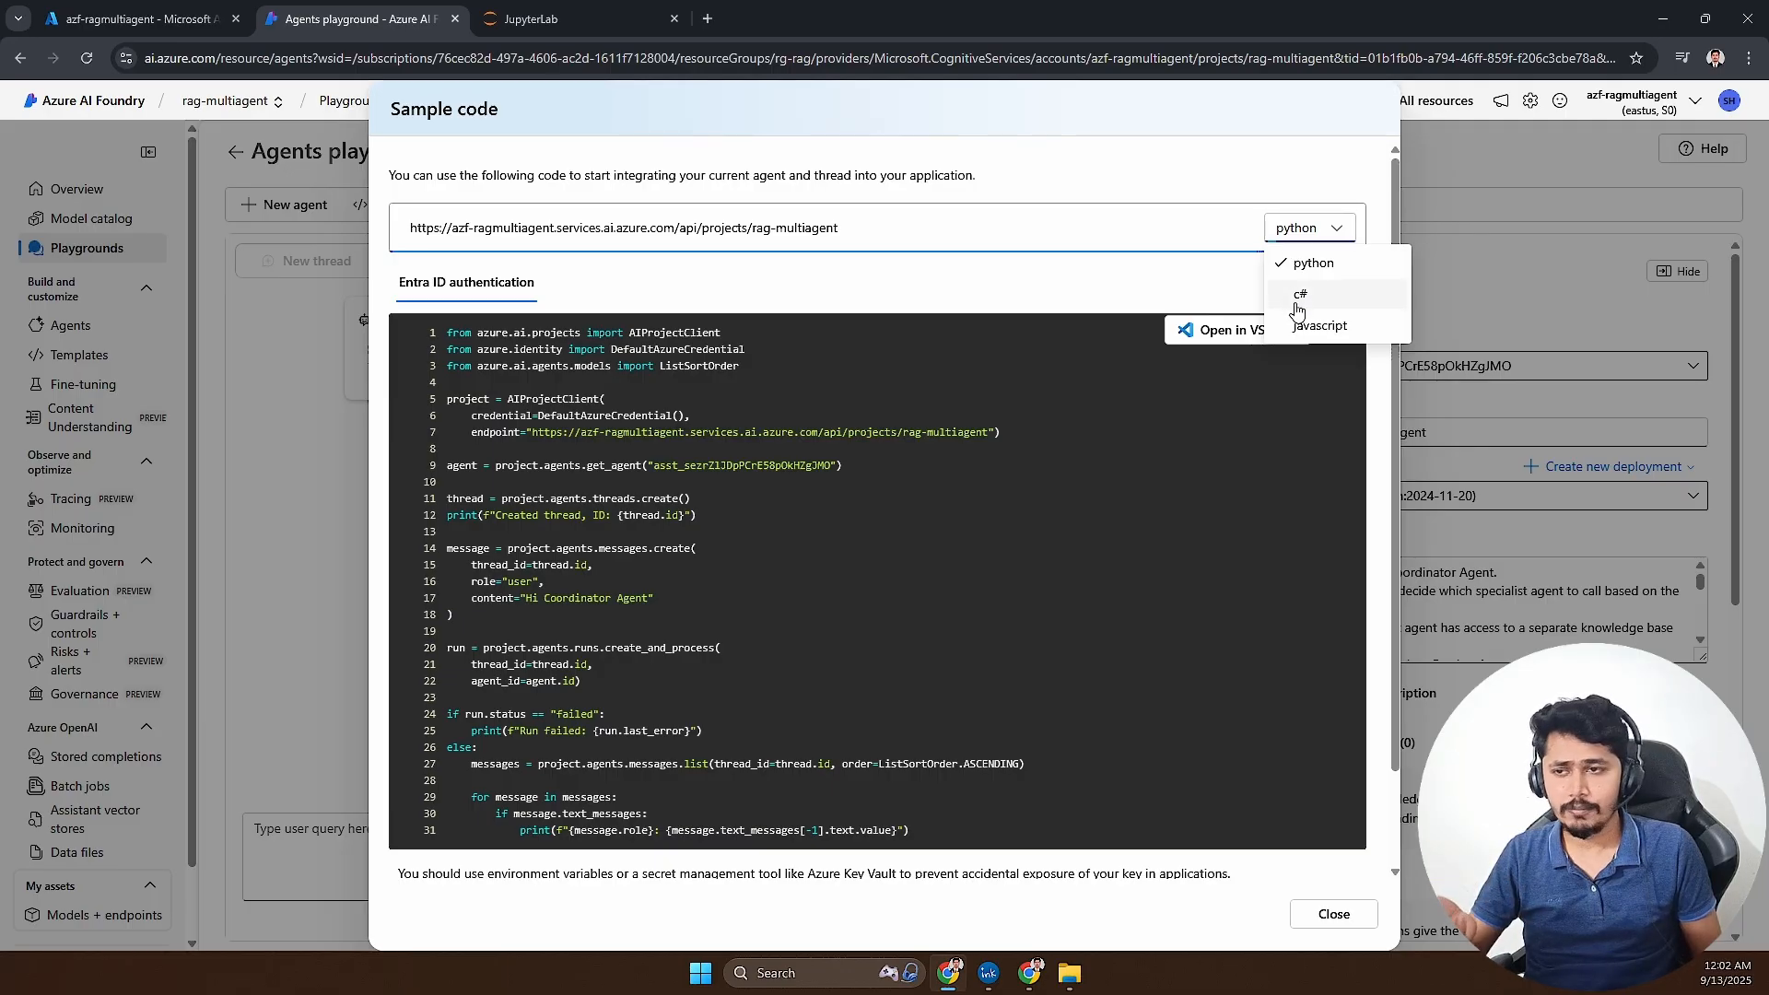
left_click(1043, 395)
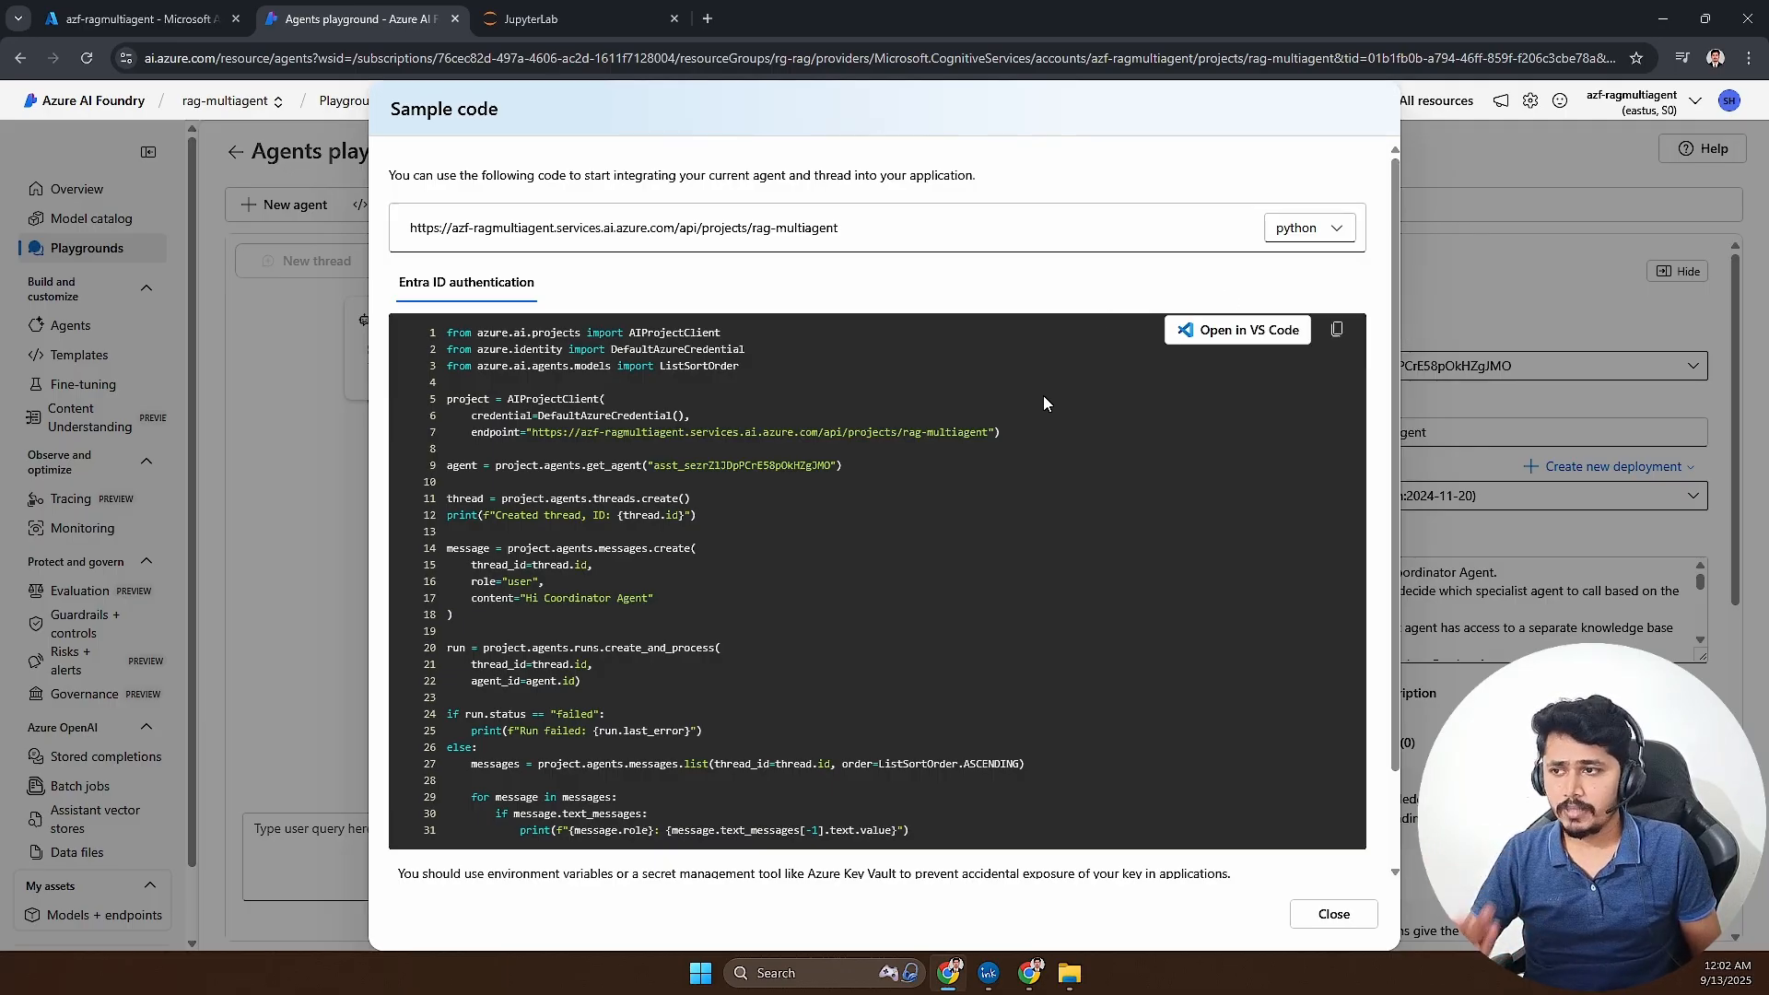
left_click(1337, 331)
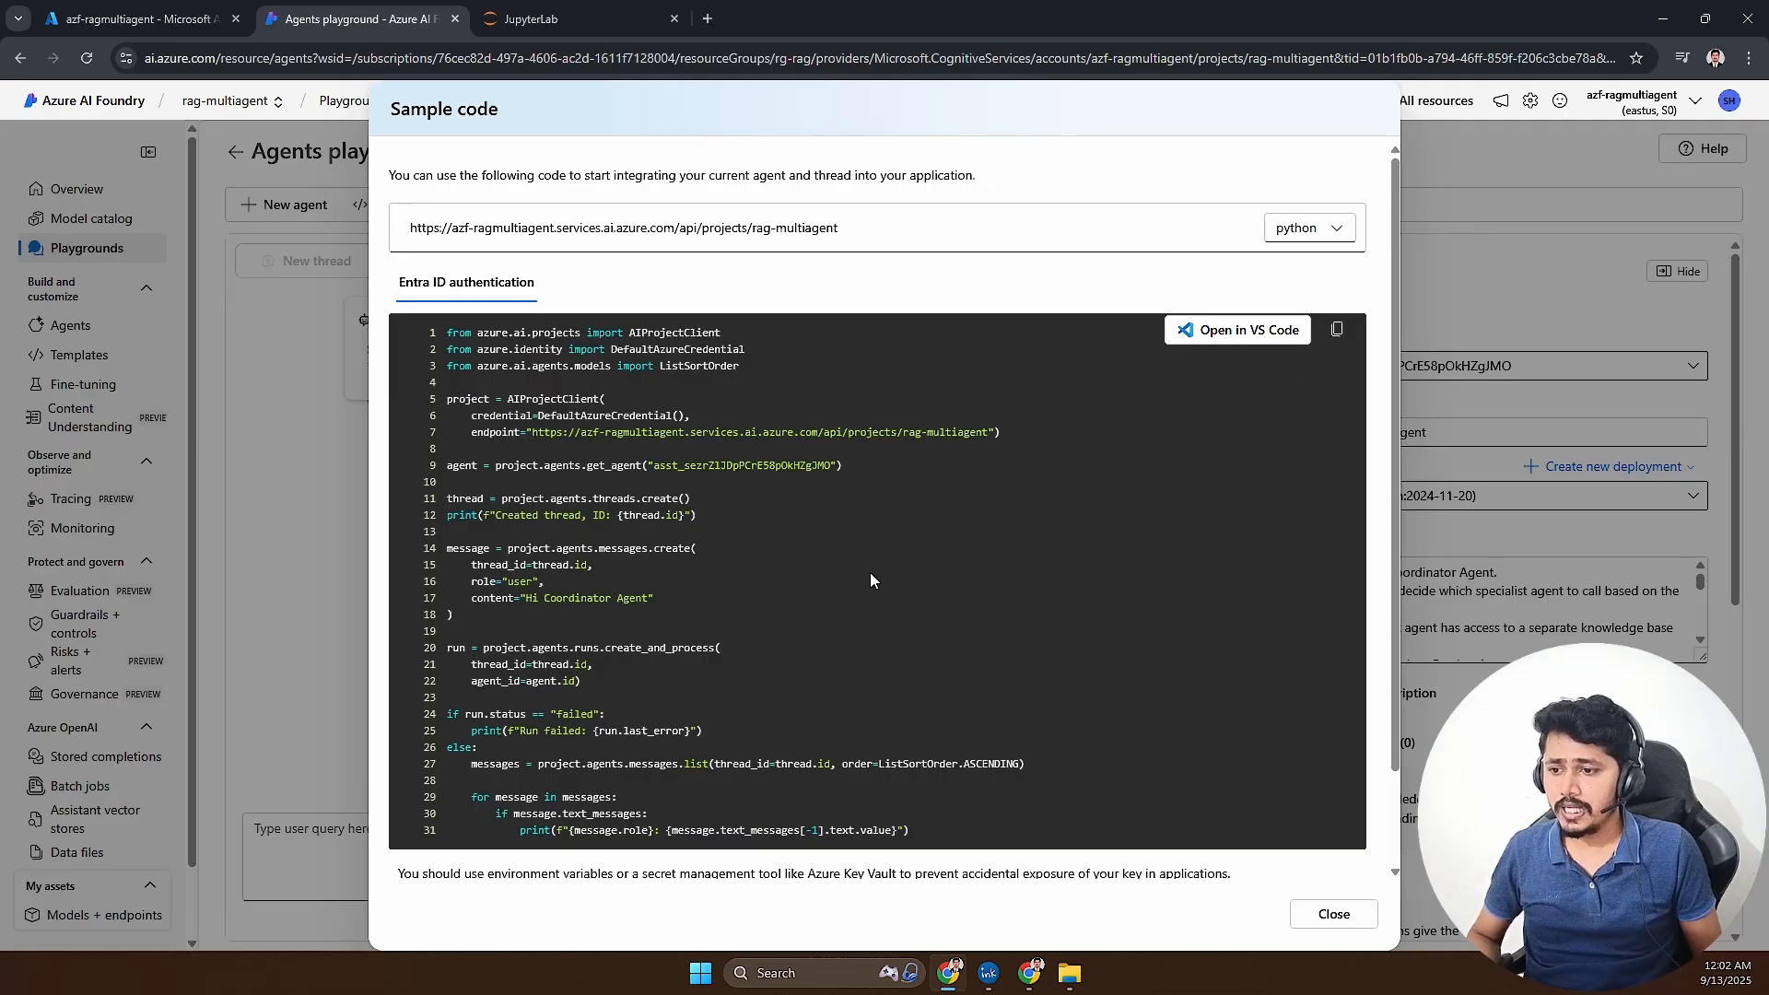
scroll(870, 572, "down", 2)
scroll(793, 511, "up", 2)
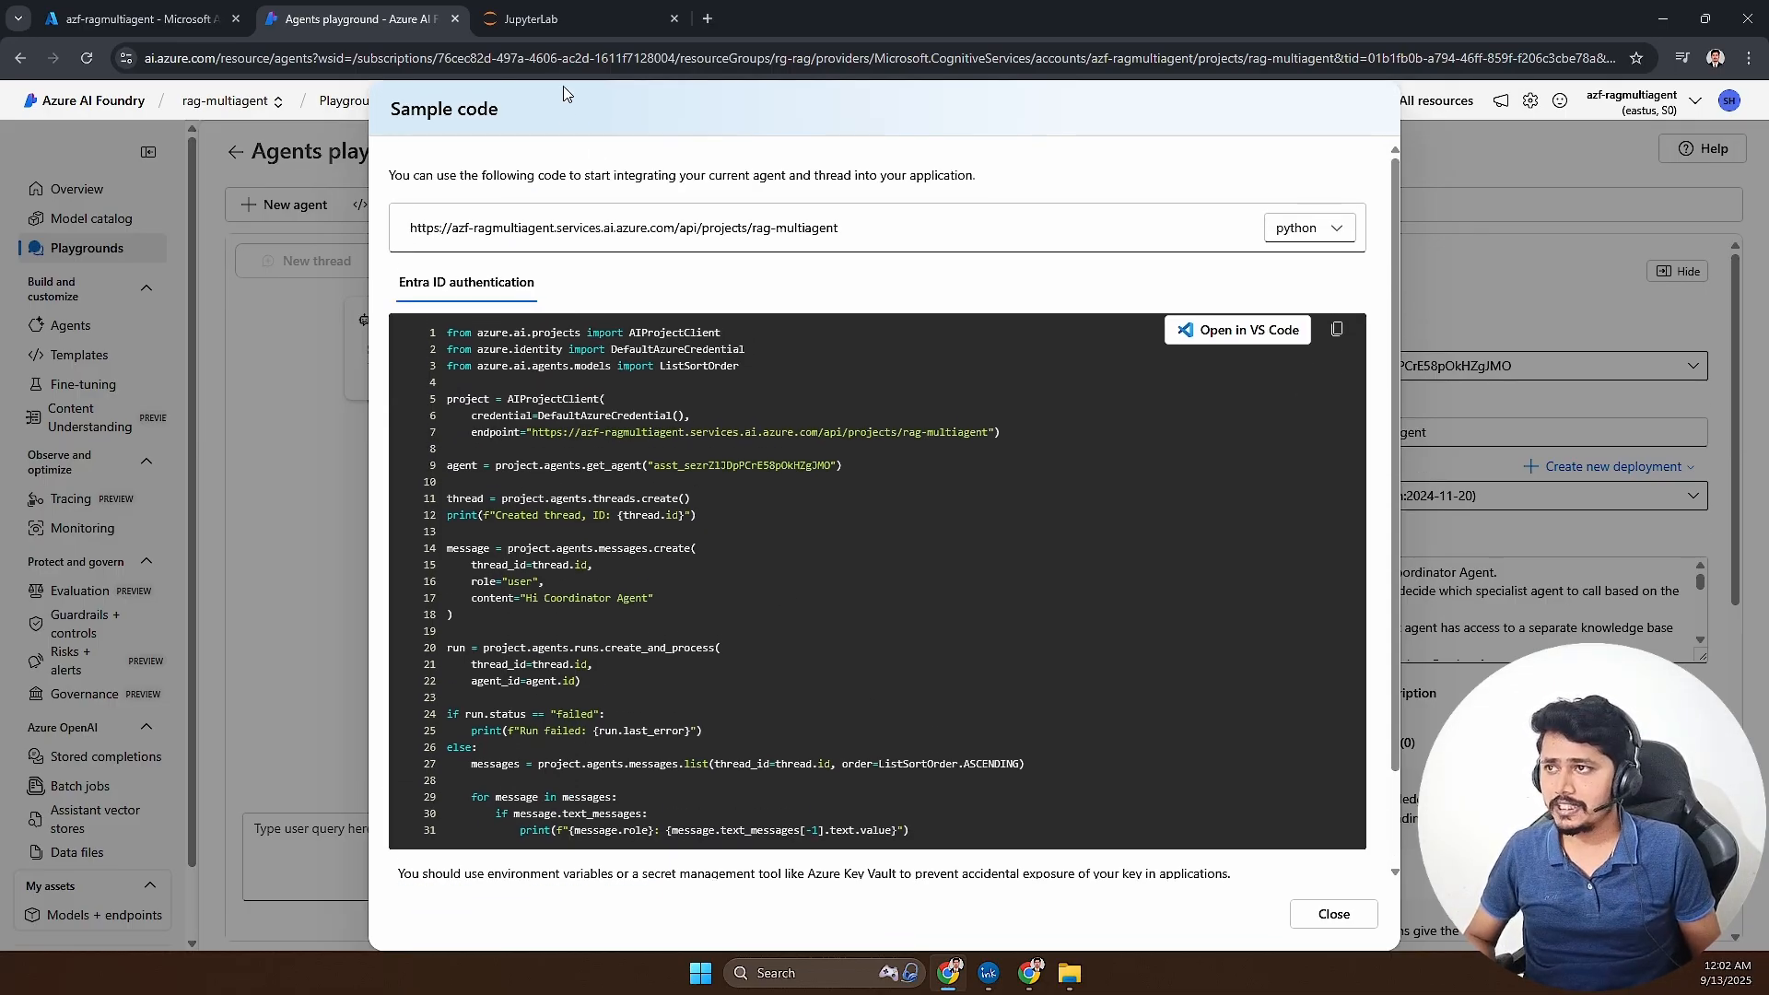
- Switch to JupyterLab and open the notebook azure_multiagent_rag.ipynb from the root folder
left_click(544, 19)
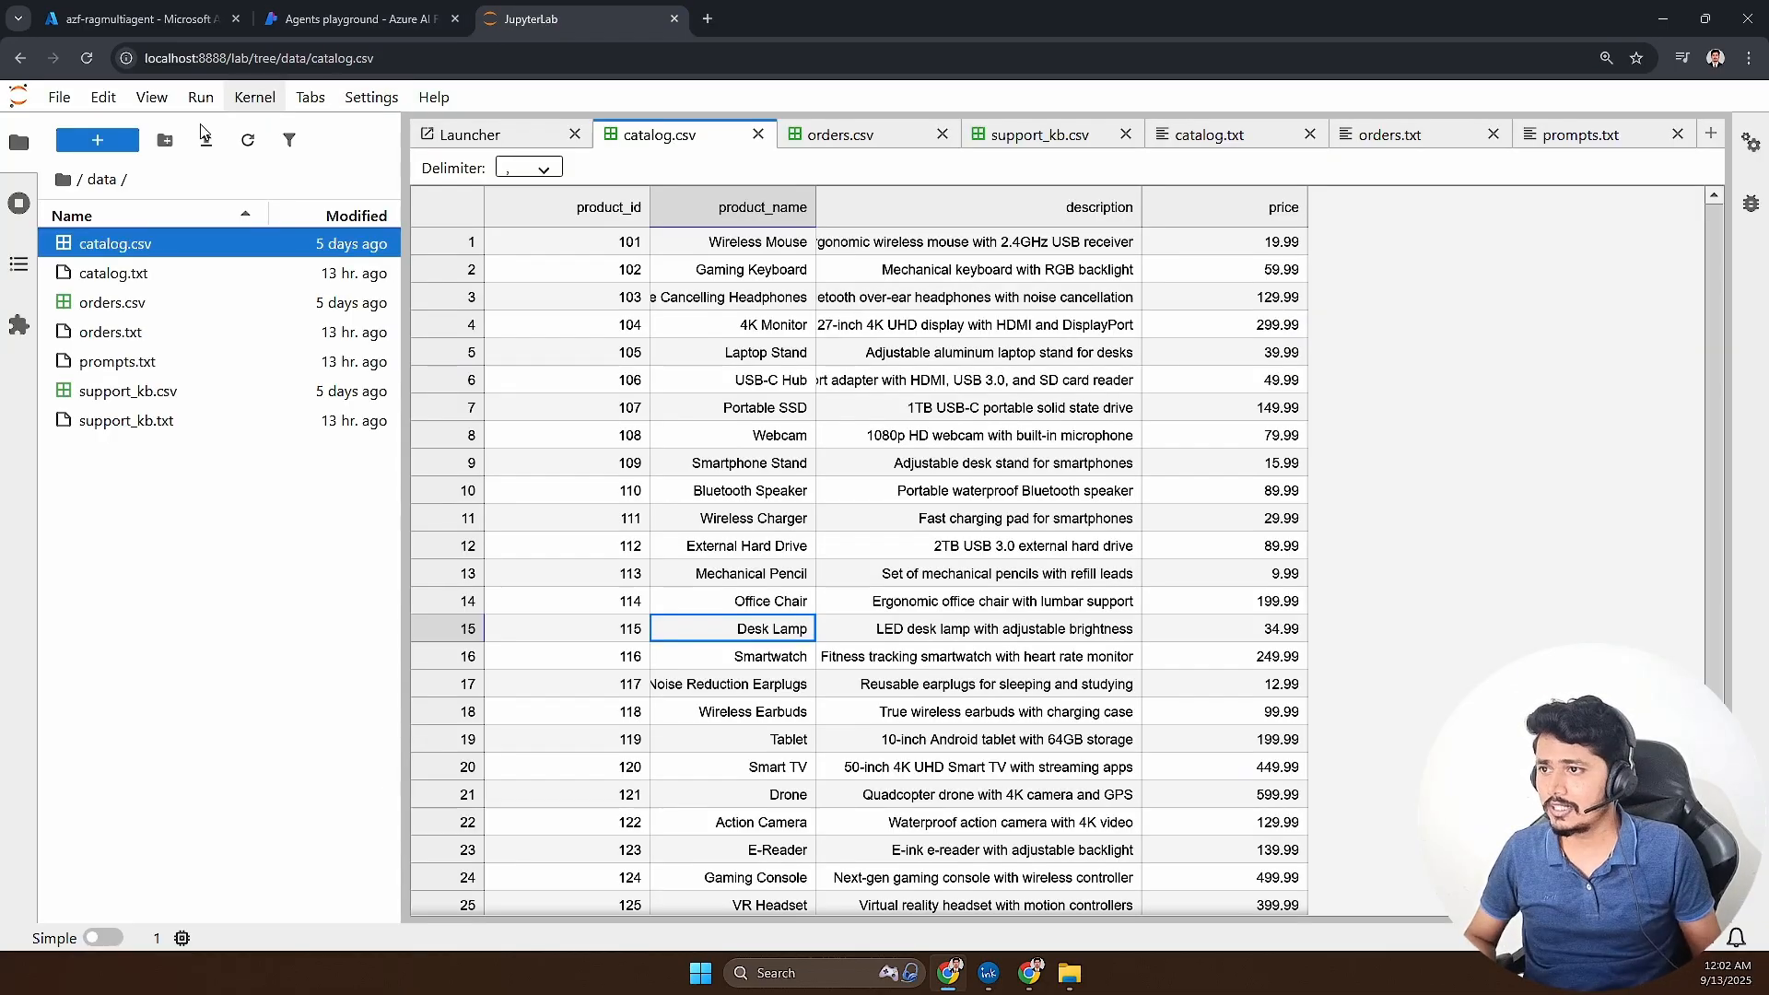
left_click(79, 180)
left_click(168, 365)
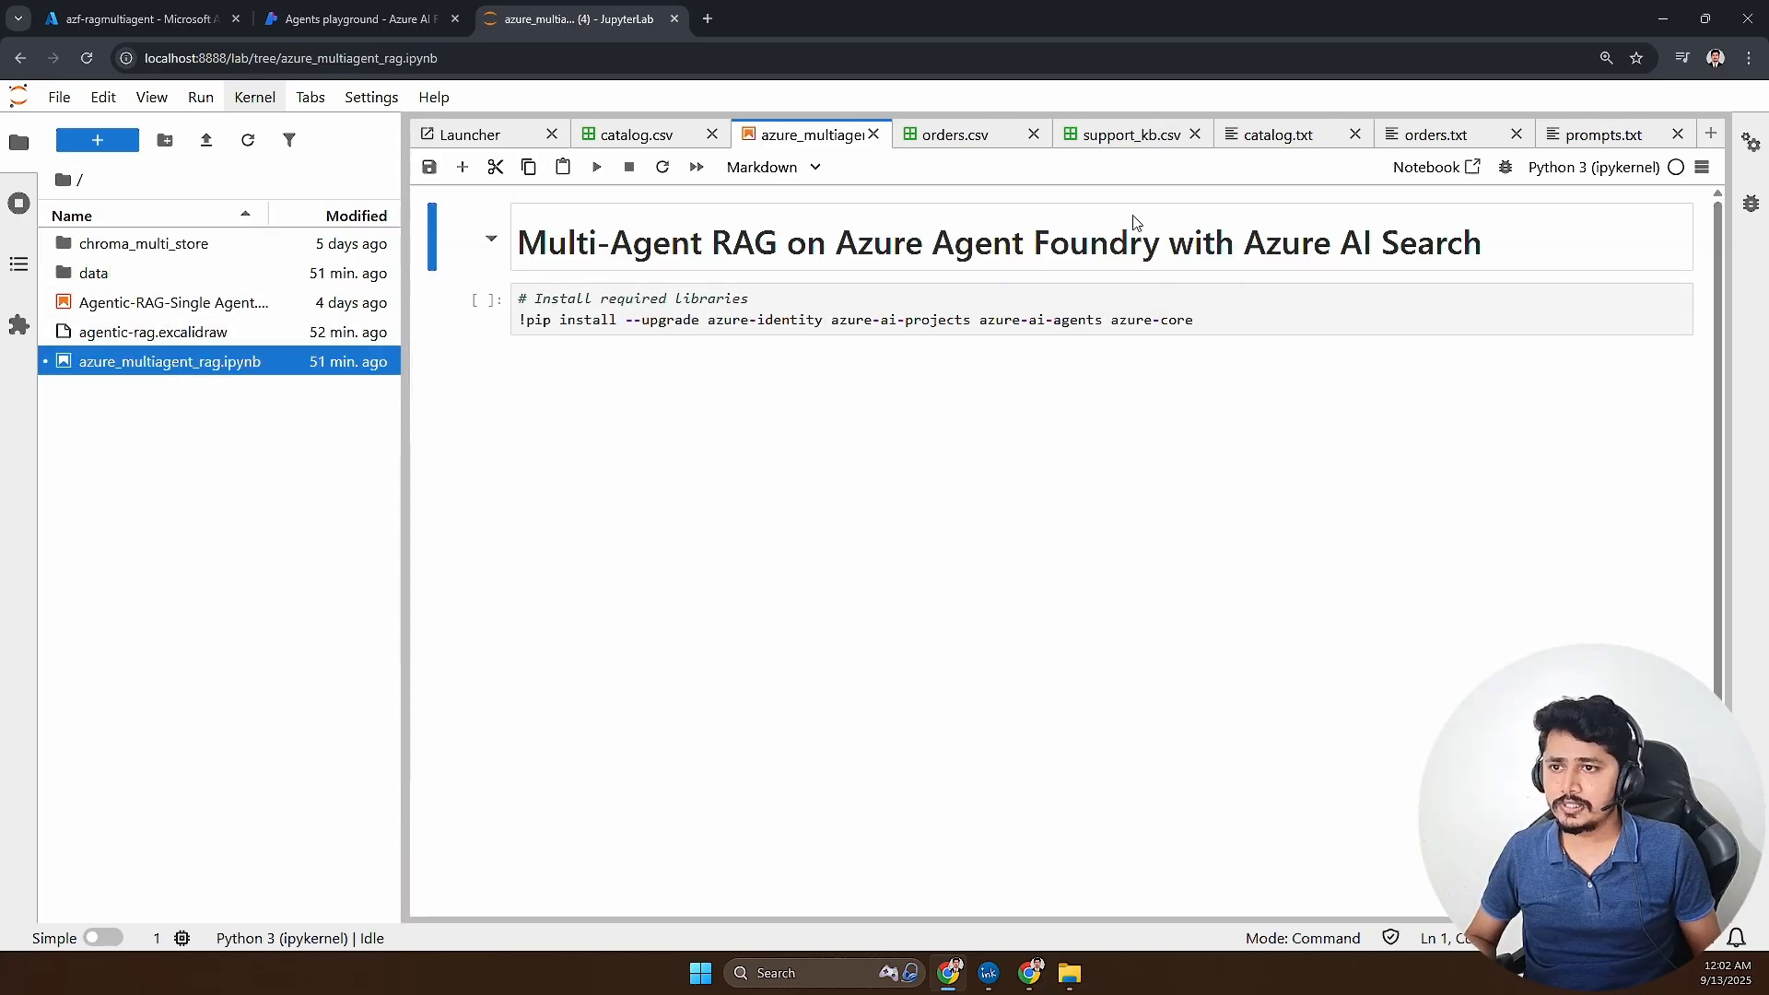
- Add a code cell below the library install cell and paste the copied agent sample code into it
left_click_drag(1197, 320, 521, 322)
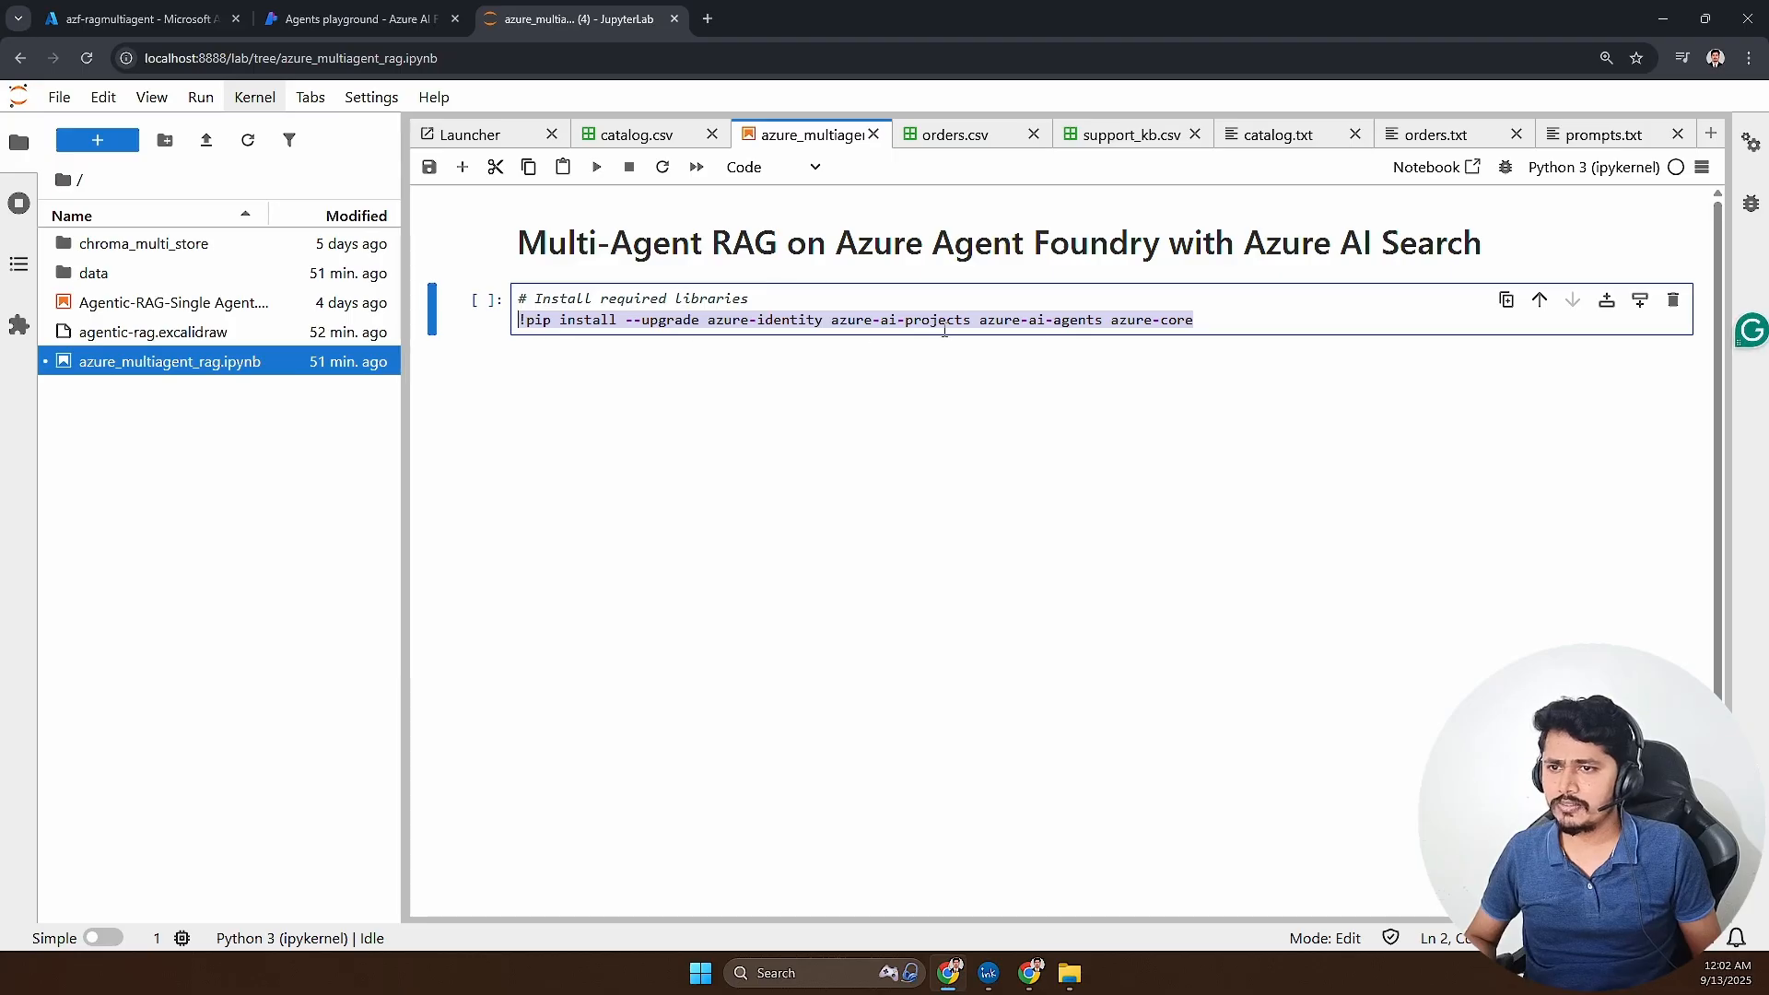
left_click(1202, 320)
left_click(1640, 300)
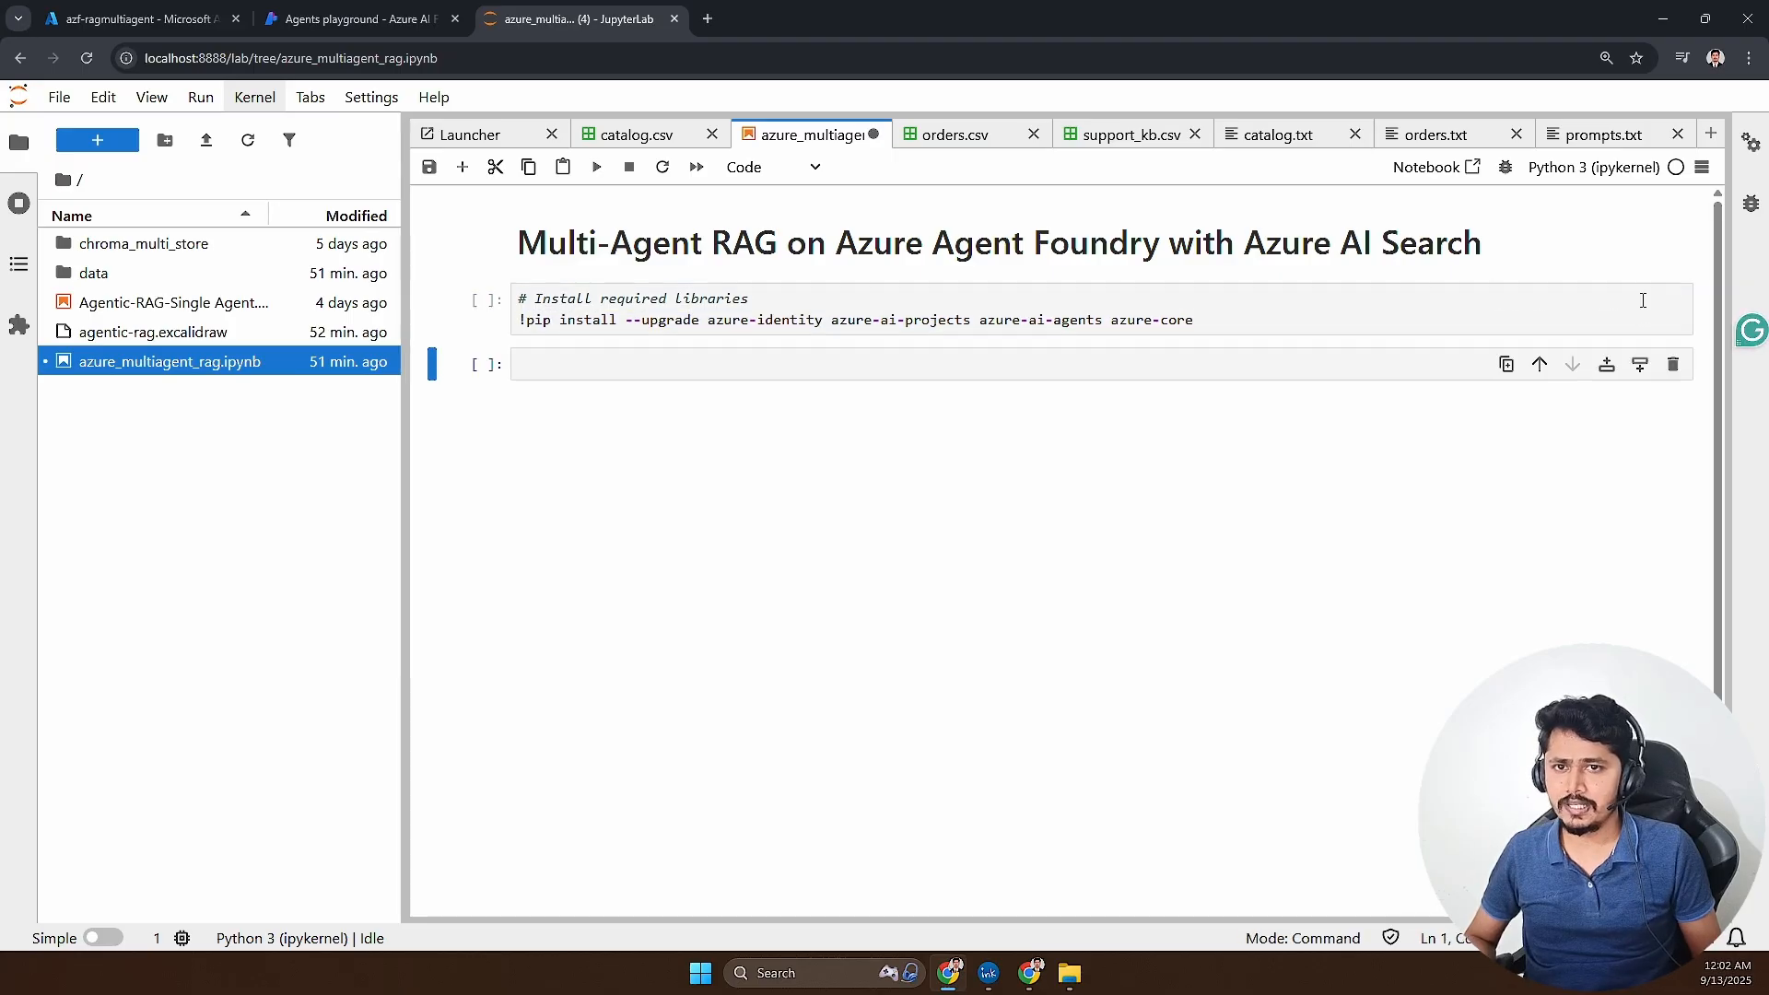
left_click(810, 357)
key("ctrl+v")
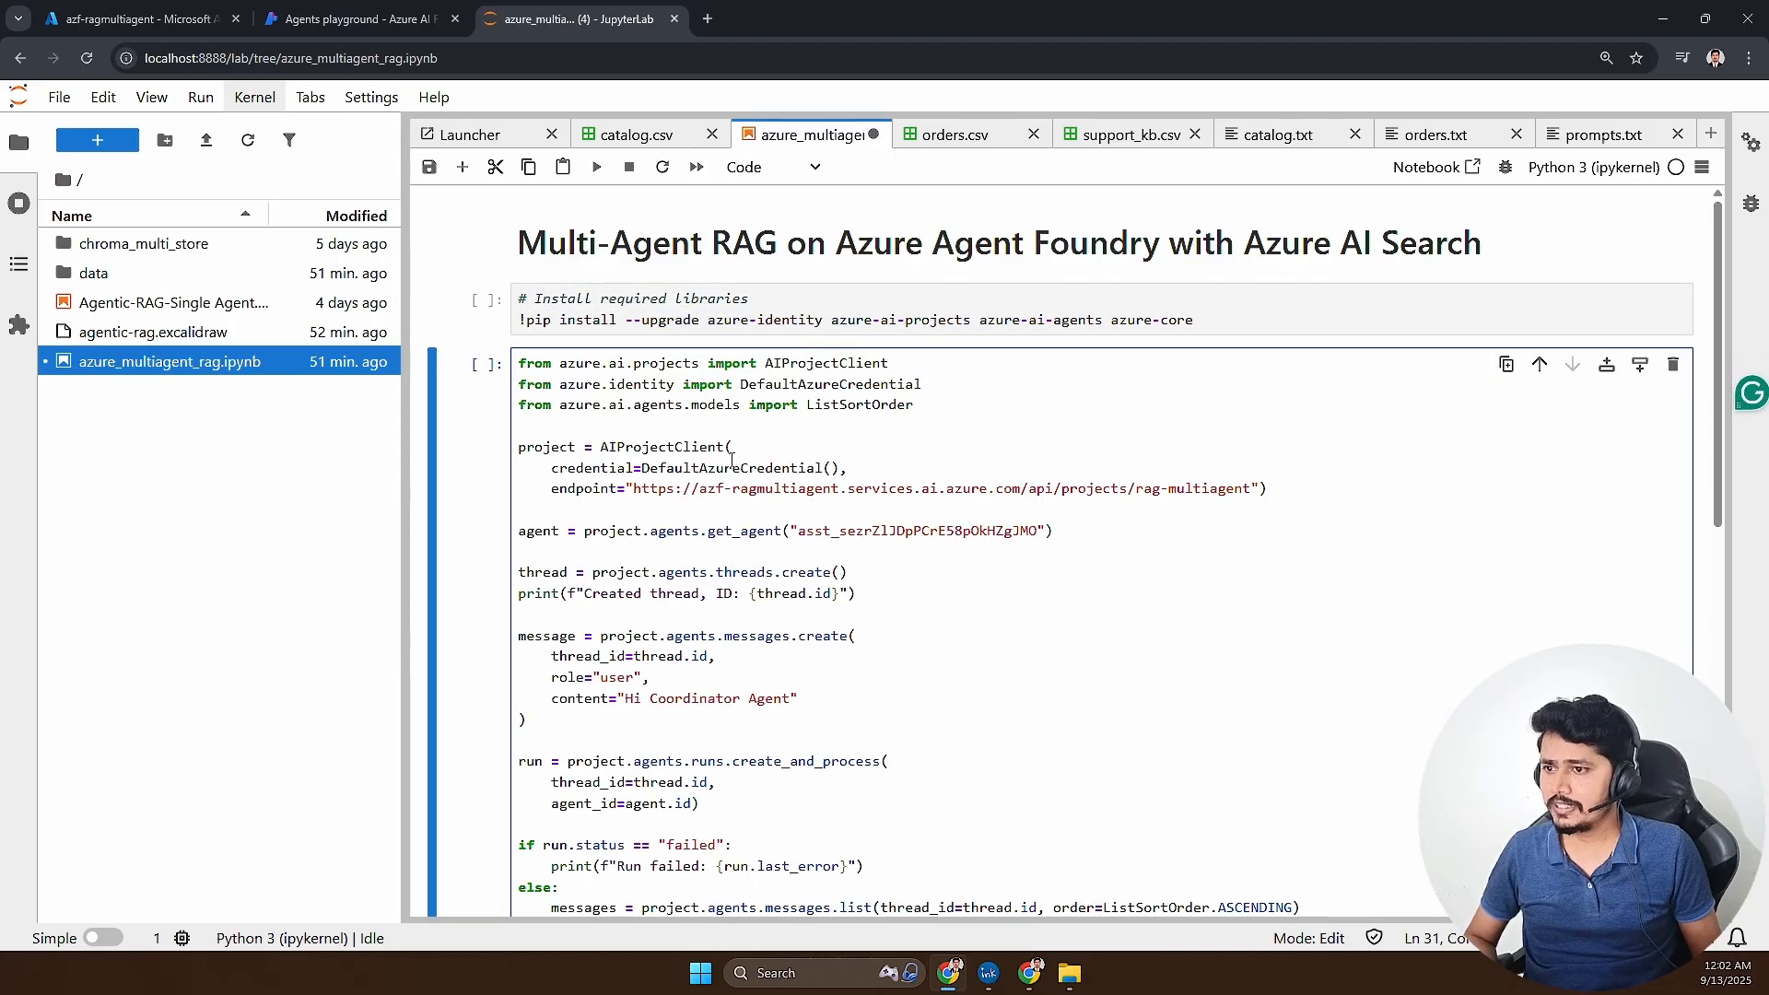
scroll(811, 357, "down", 5)
scroll(700, 466, "up", 2)
scroll(700, 465, "up", 4)
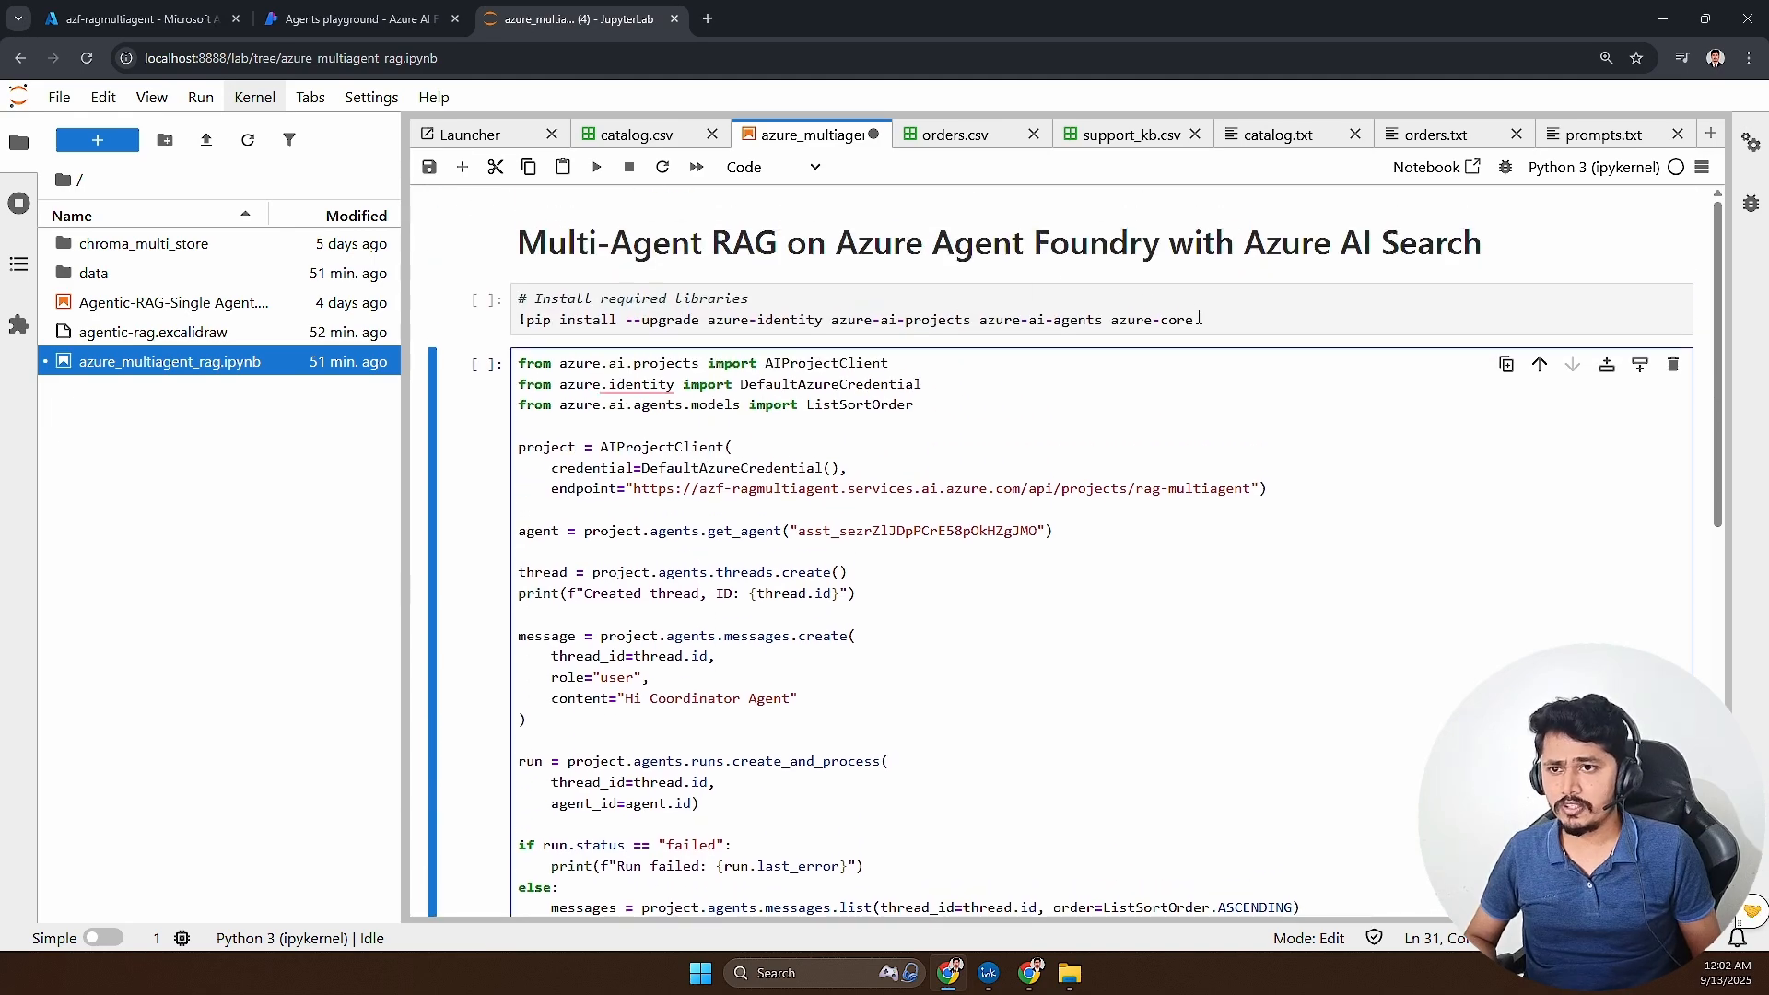
- Run the pip install cell for the required Azure libraries and limit its output to a scrollable area
left_click(1230, 327)
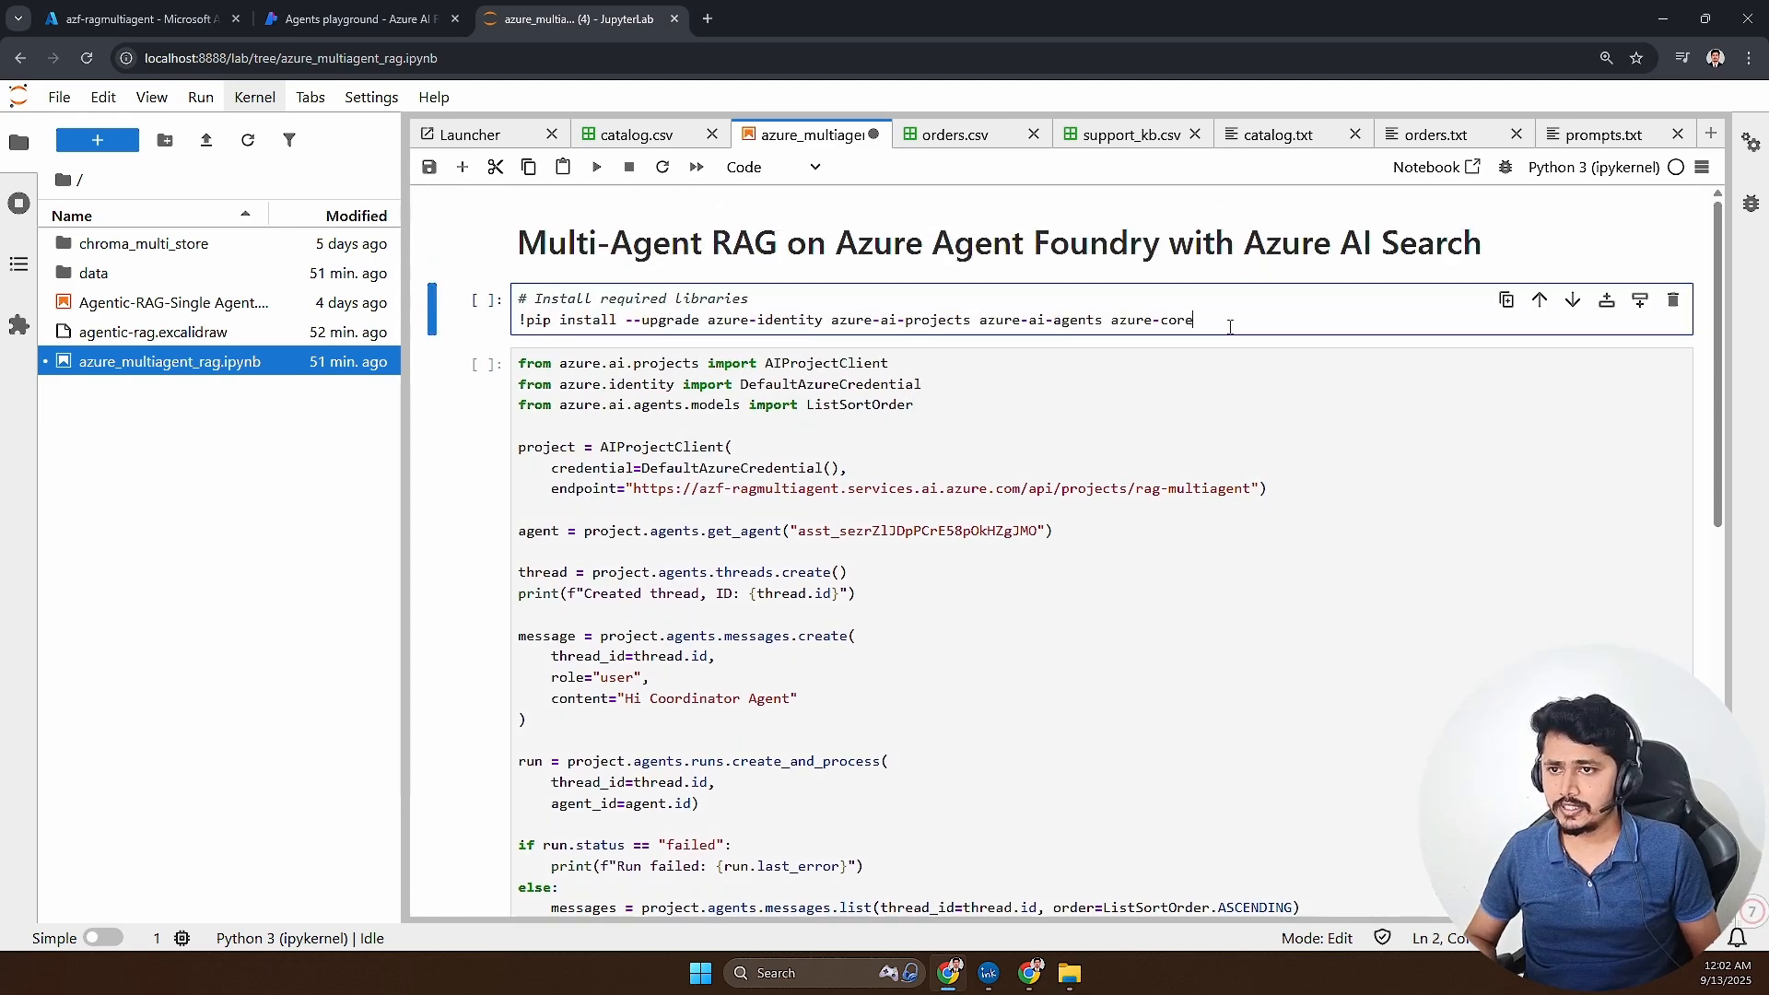
key("shift+Return")
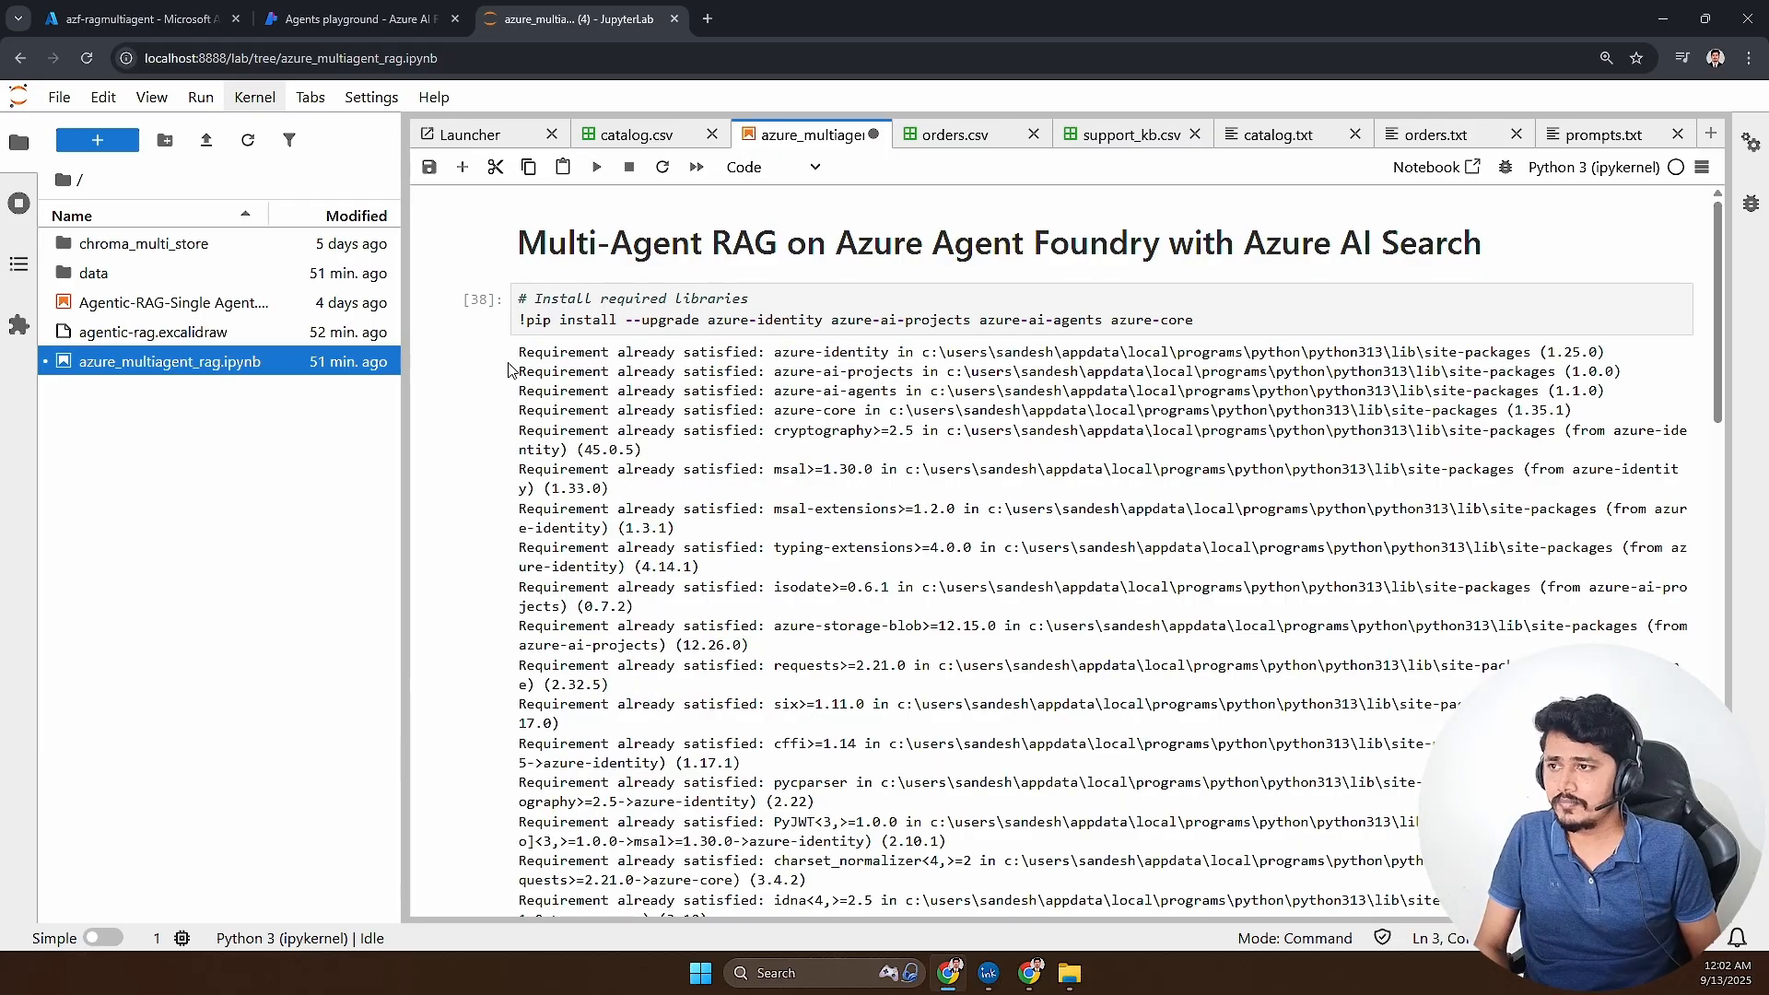
left_click(478, 467)
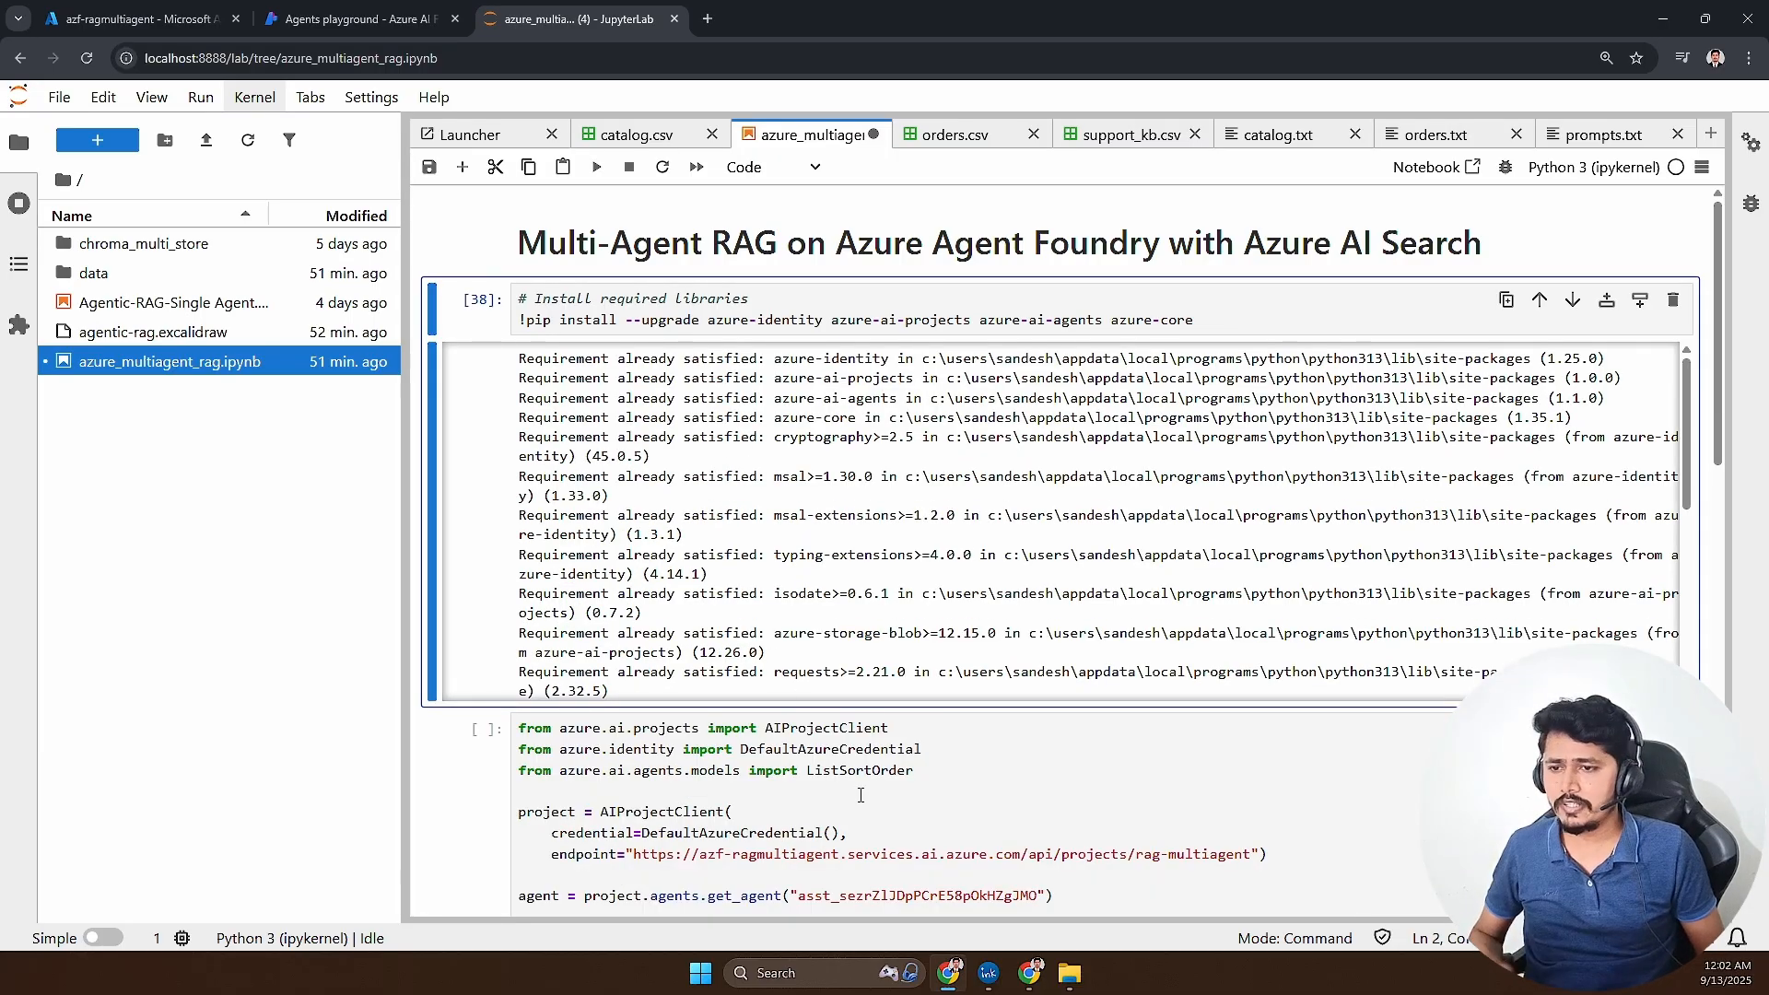
- Review the credential and endpoint settings of AIProjectClient and the agent ID passed to get_agent in the pasted code
scroll(861, 794, "down", 6)
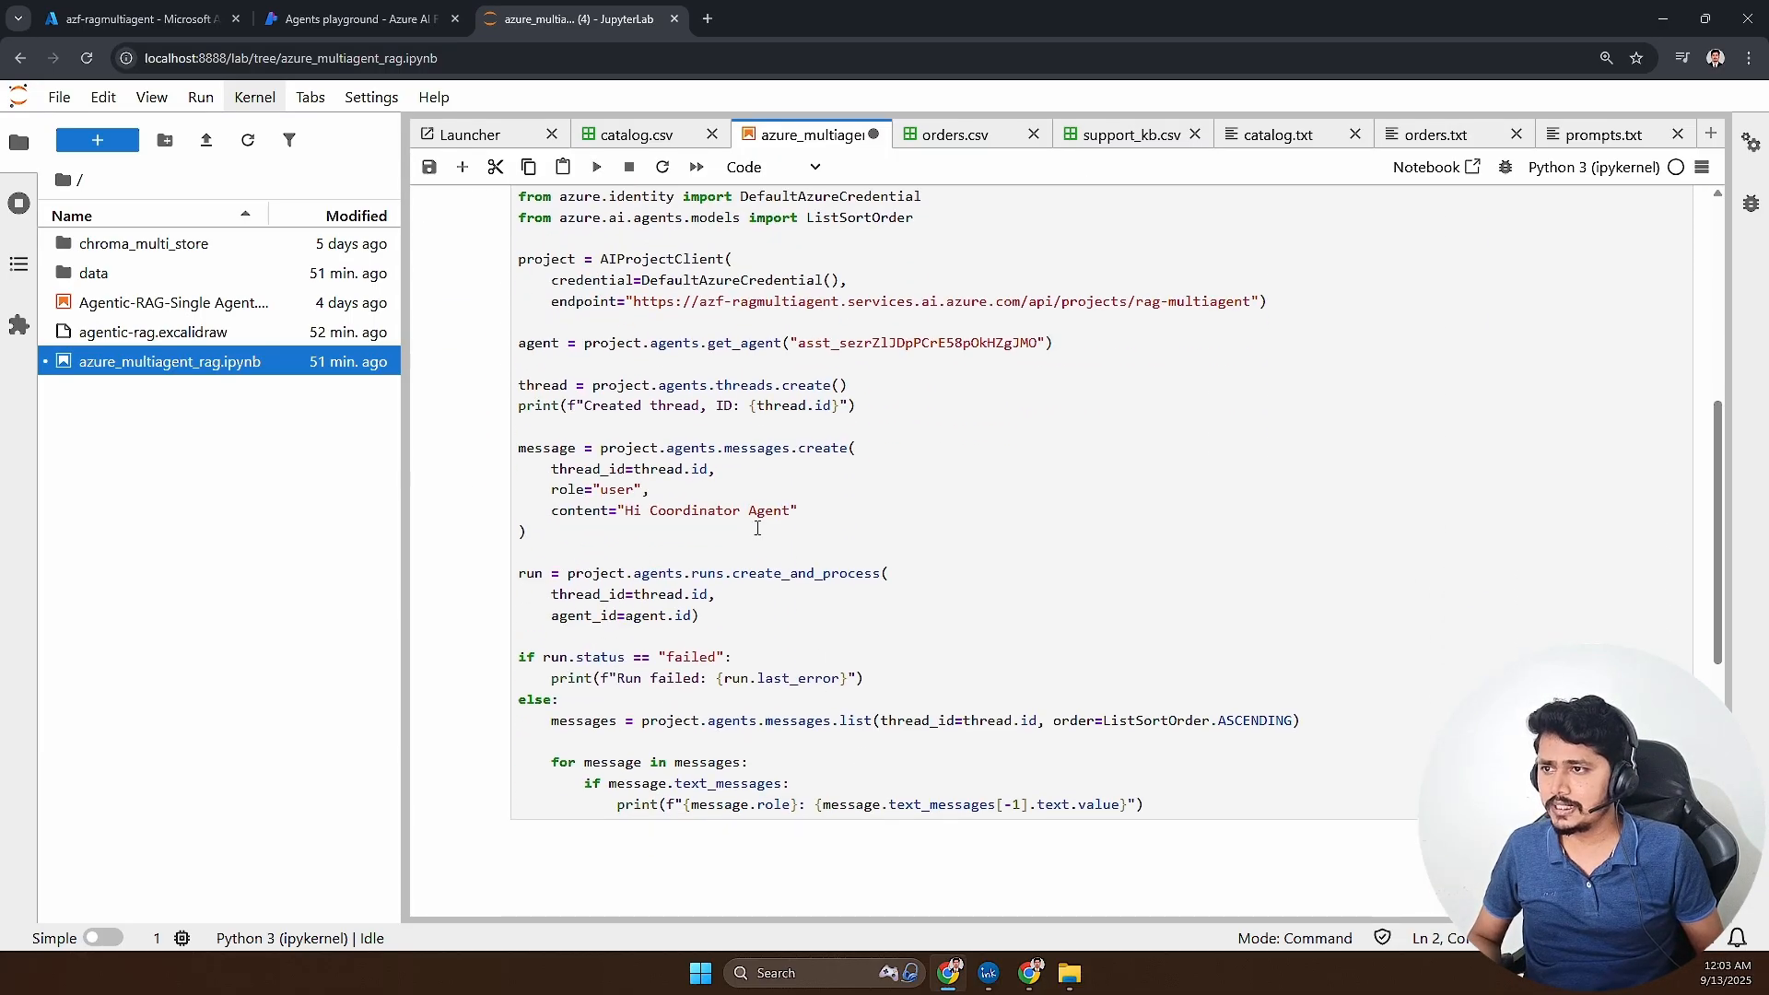
left_click_drag(572, 277, 1311, 304)
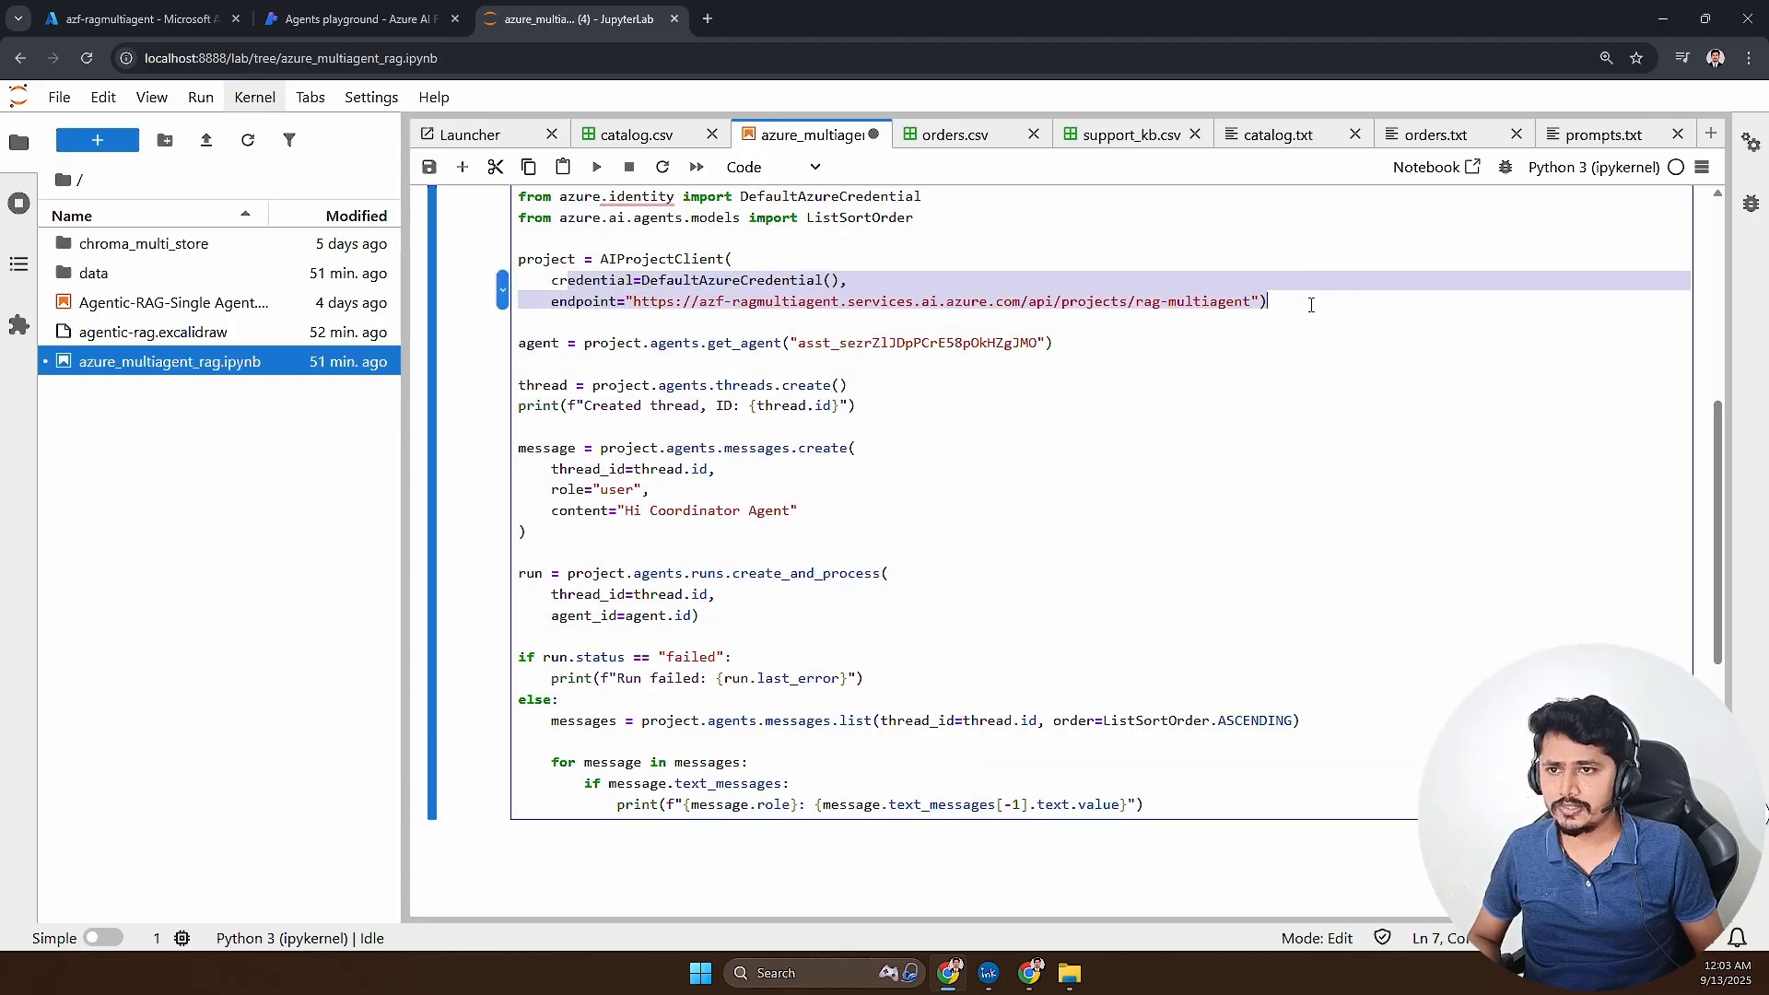
left_click_drag(621, 342, 1063, 343)
left_click(706, 345)
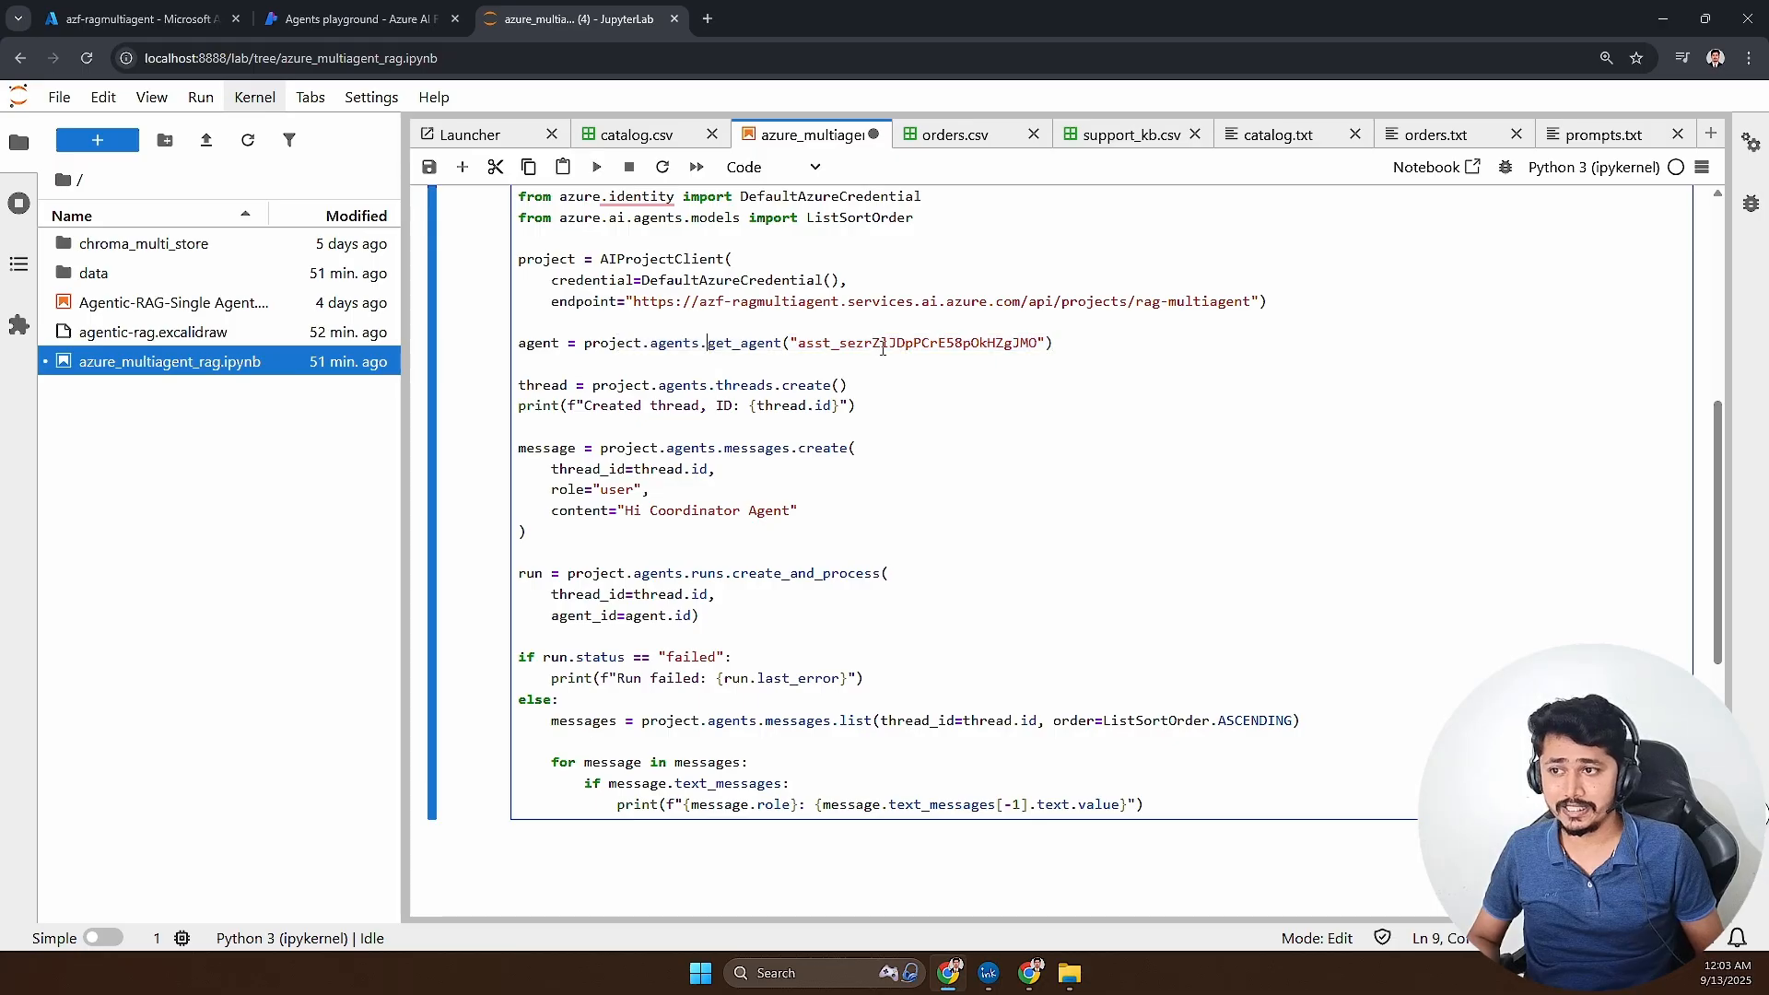
left_click_drag(674, 348, 1053, 345)
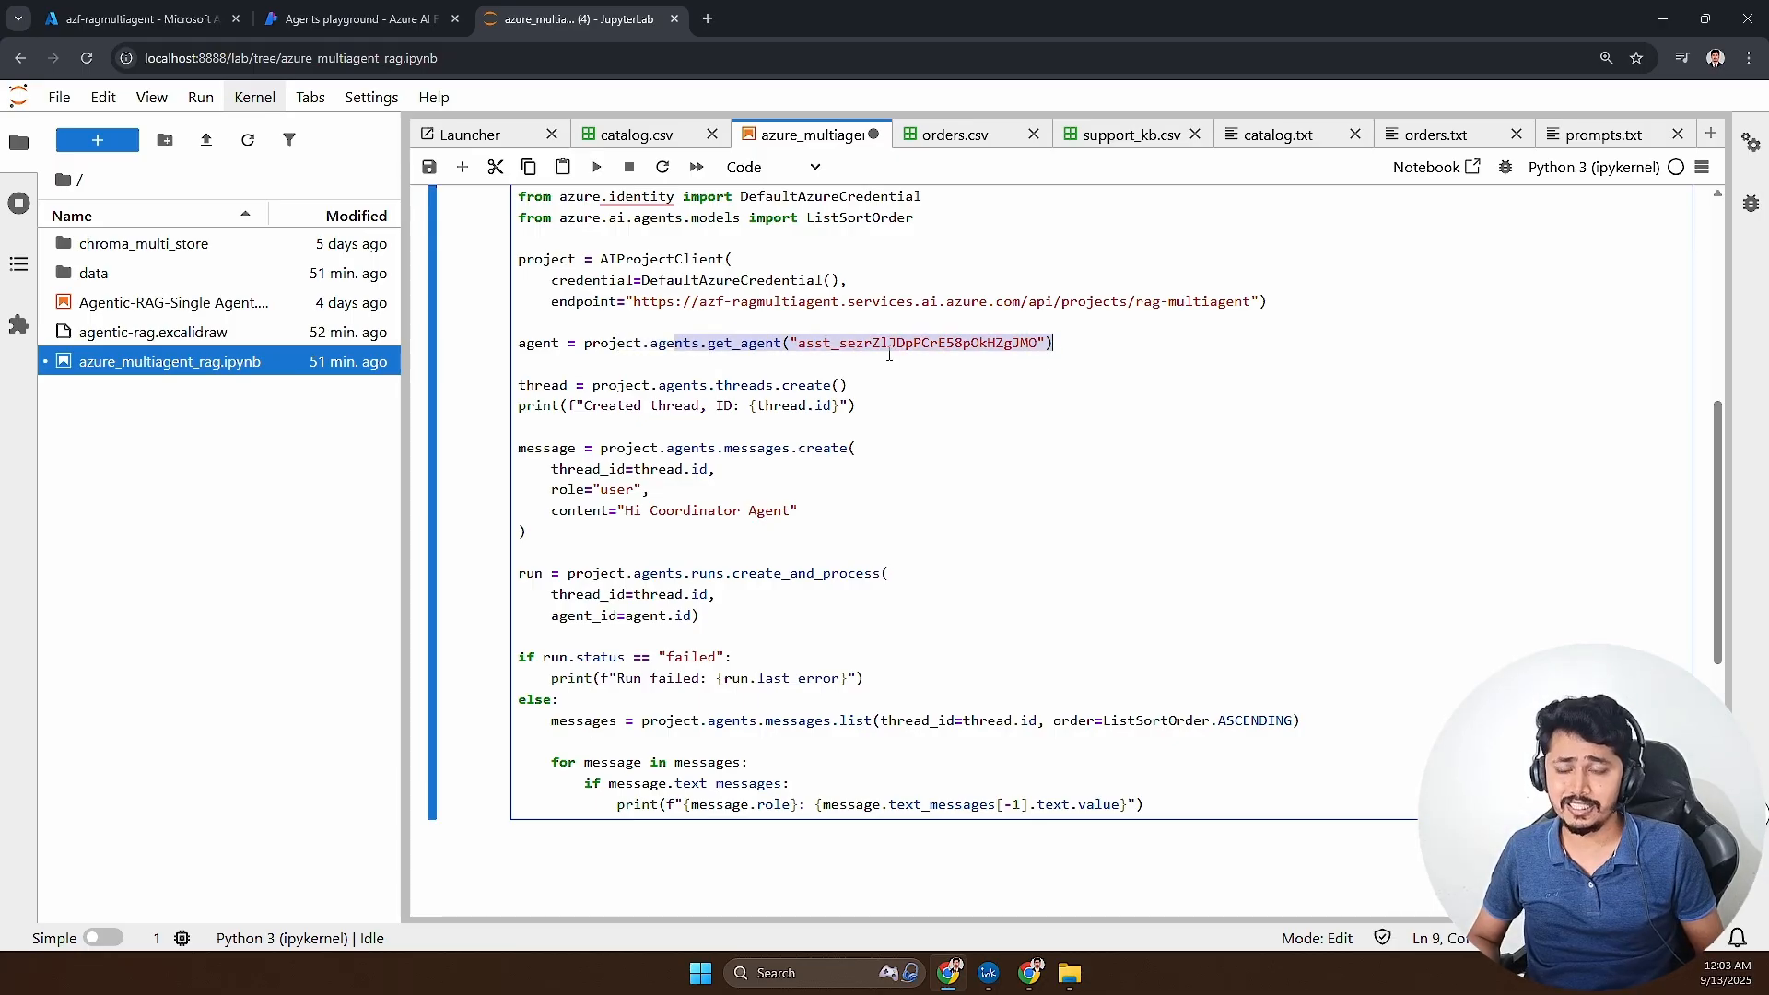
left_click(792, 344)
left_click_drag(792, 344, 1047, 343)
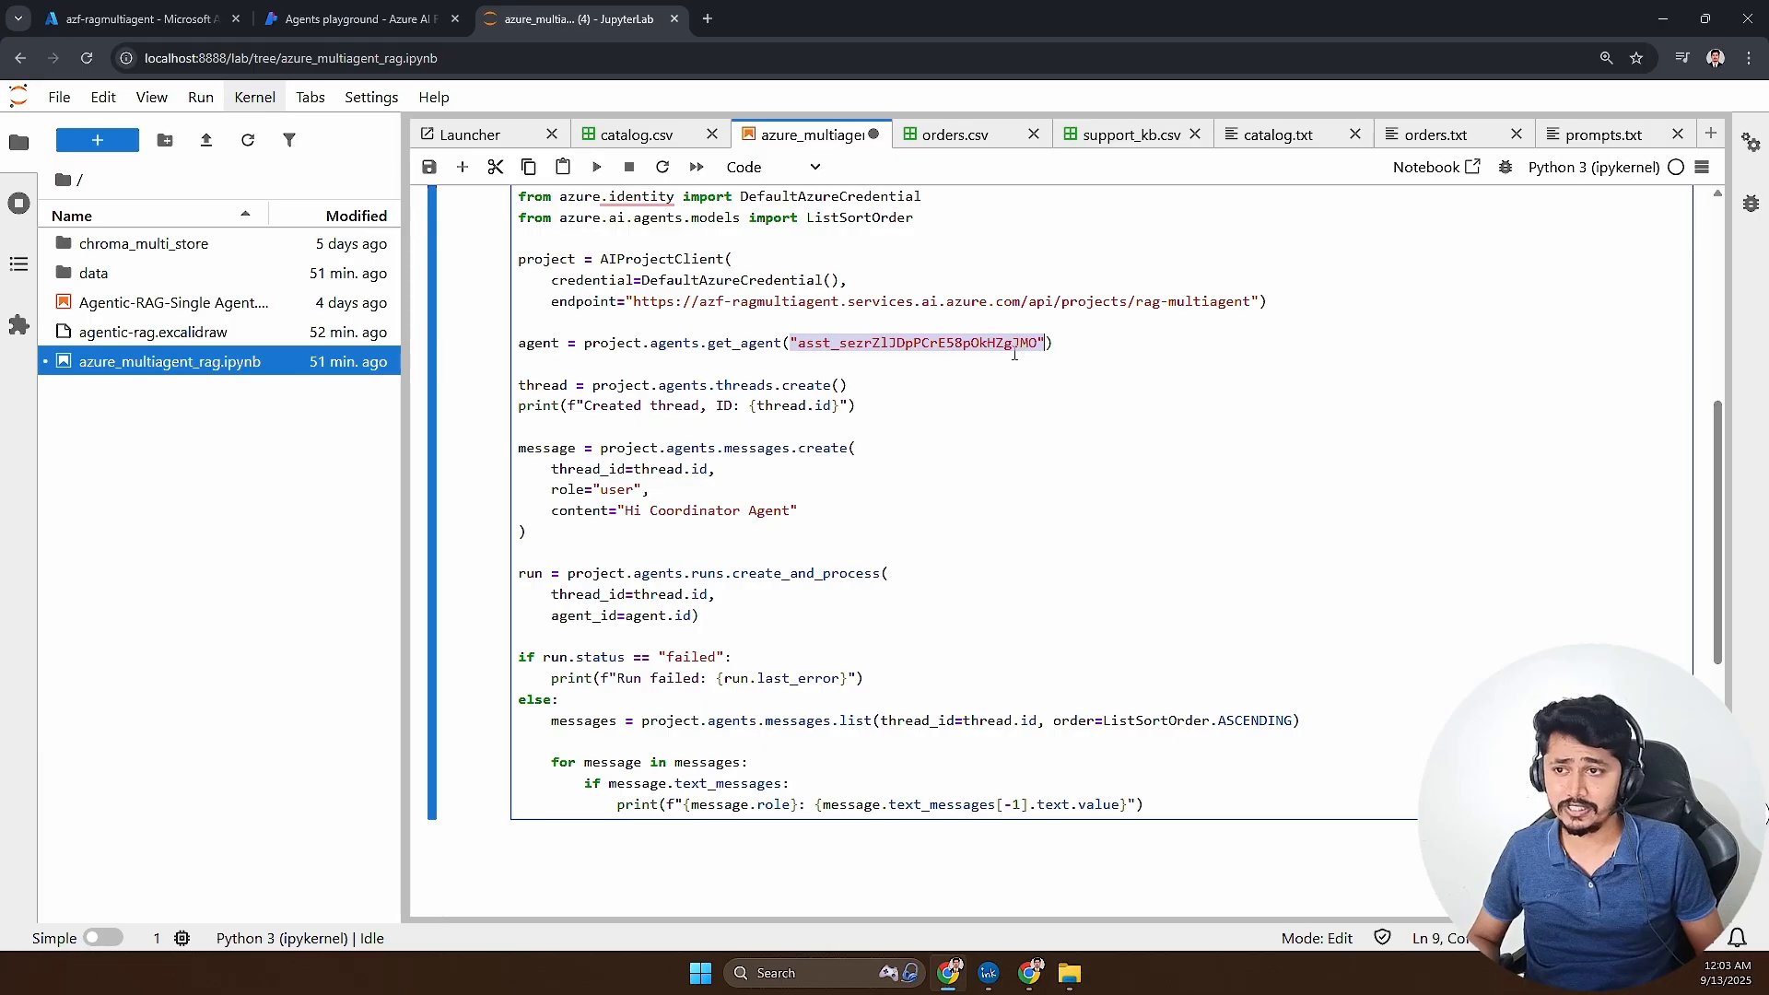
- Compare the code's agent ID with the Coordinator Agent's in the Azure AI Foundry playground, and review the thread creation lines back in the notebook
left_click(381, 23)
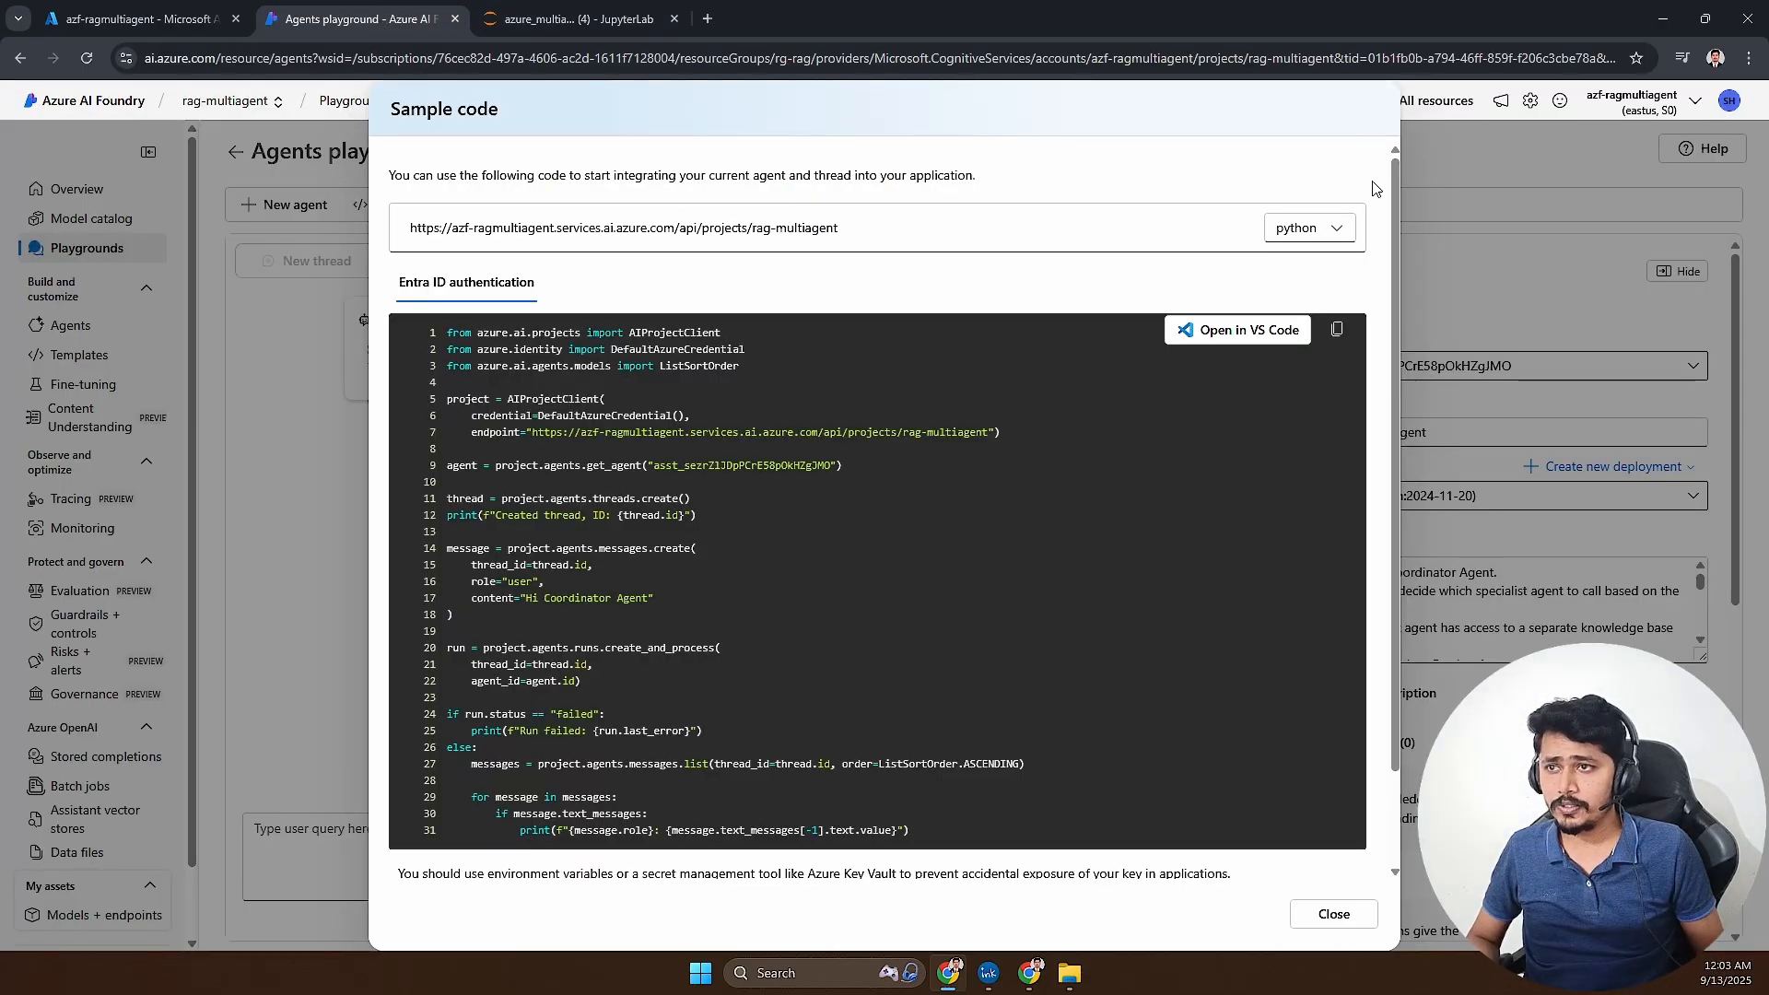
left_click(1334, 913)
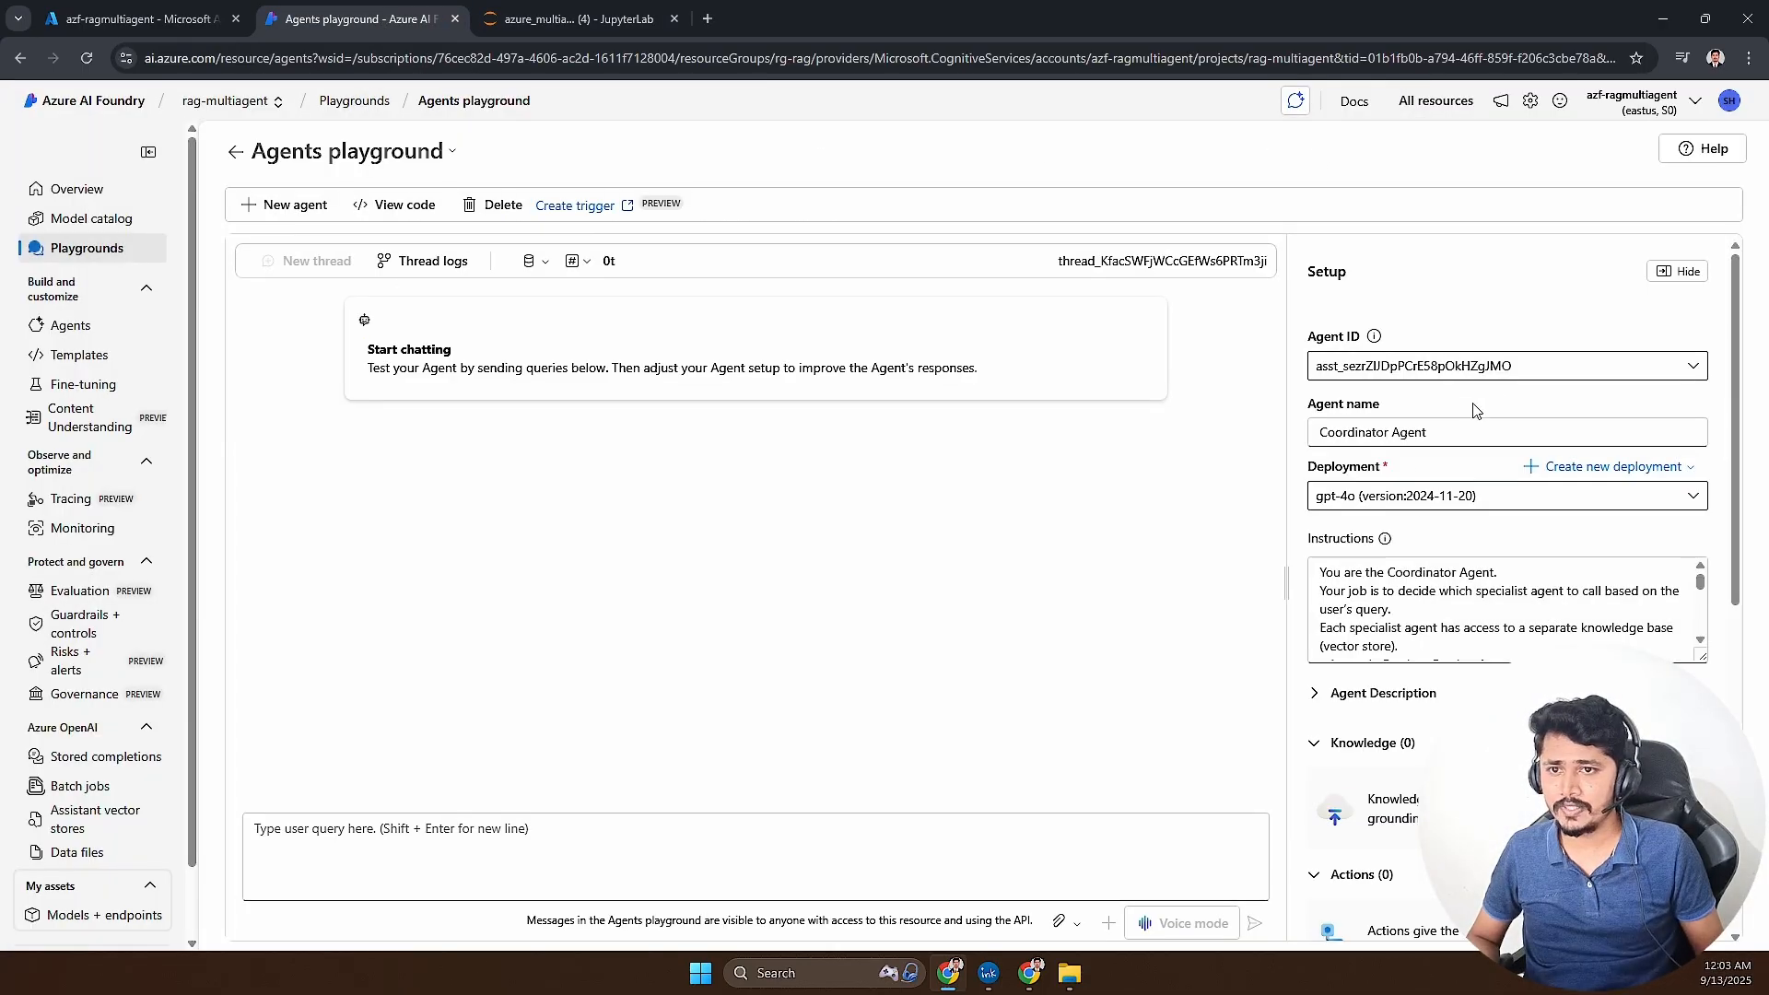
double_click(1516, 366)
mouse_move(1516, 365)
left_mouse_down()
mouse_move(1361, 362)
mouse_move(1507, 376)
left_mouse_up()
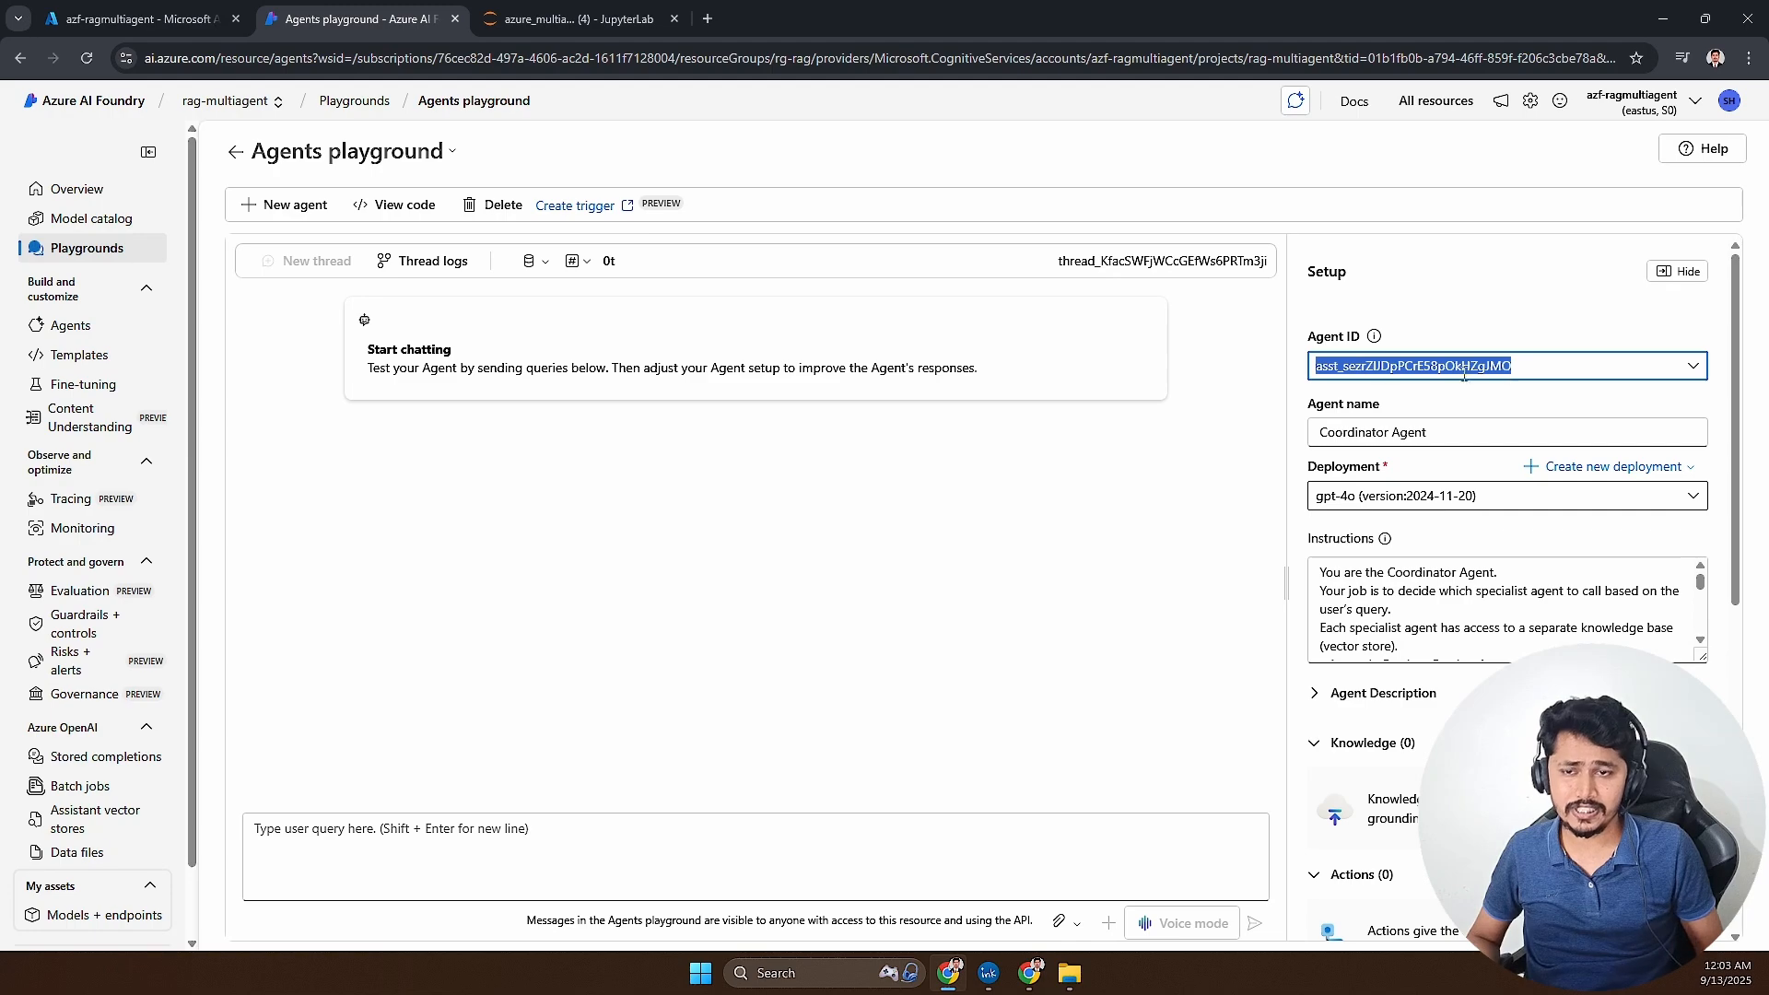
left_click(534, 19)
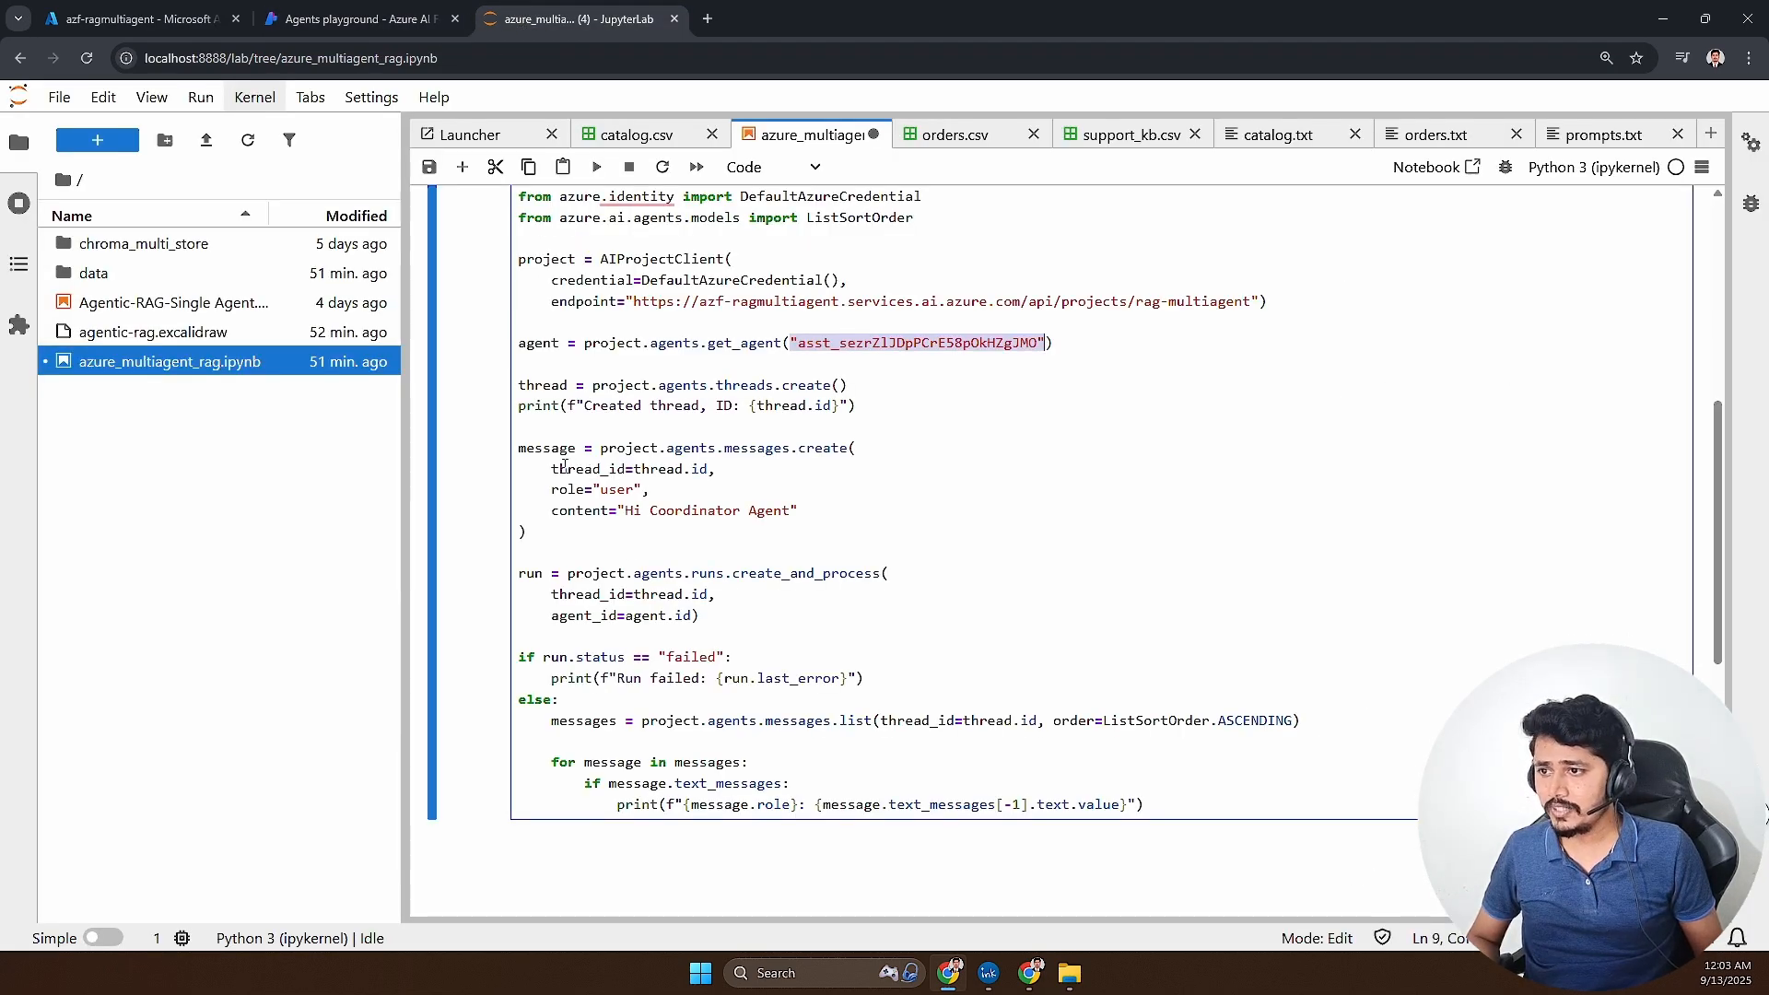
left_click_drag(519, 469, 642, 489)
left_click_drag(533, 387, 893, 402)
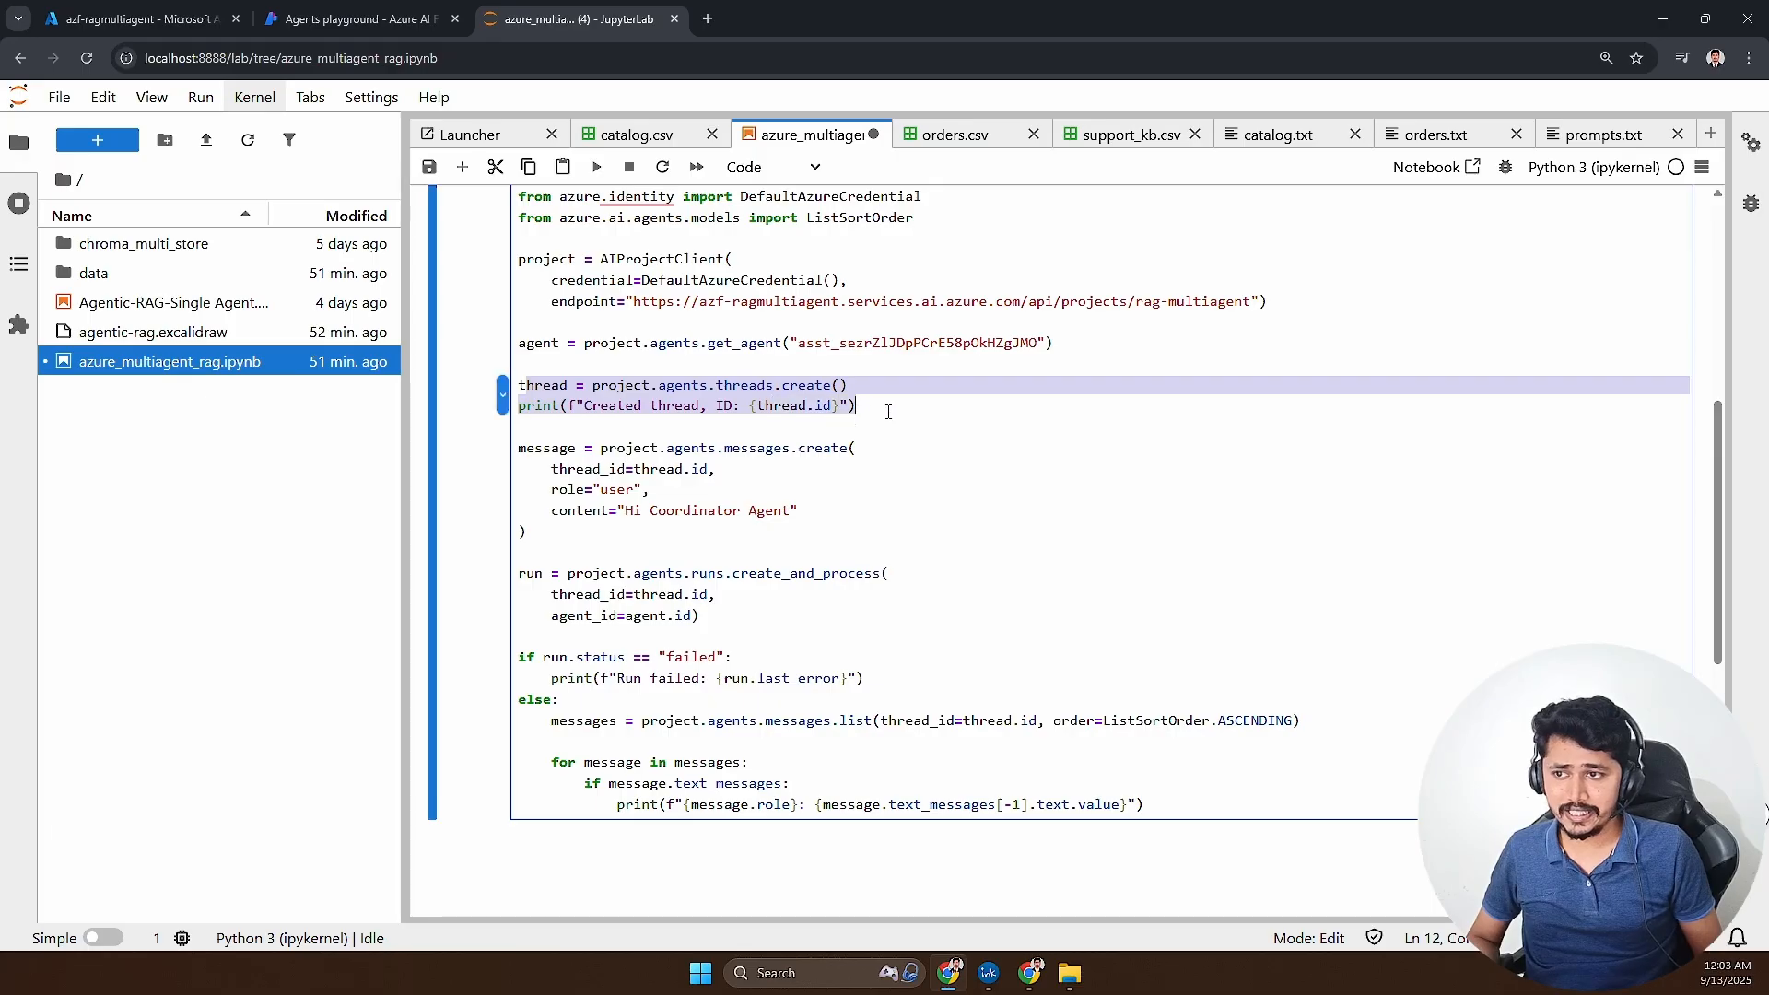
left_click(888, 410)
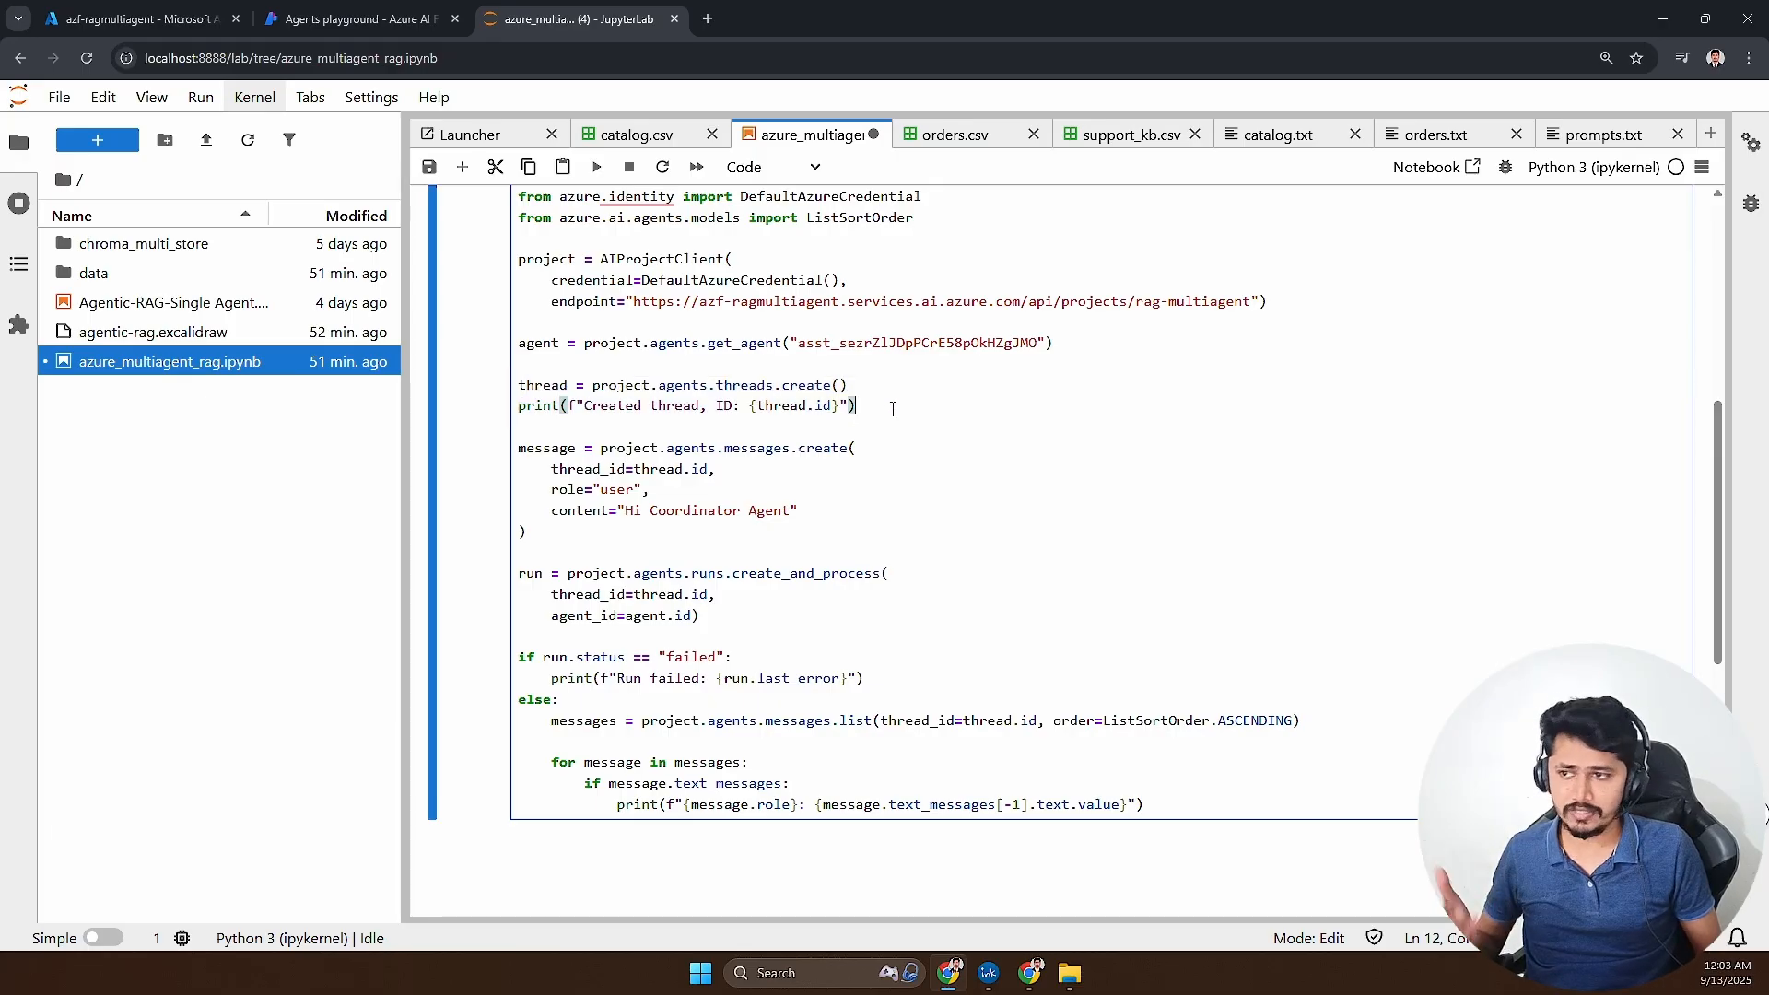
- Replace the message content with "Whats the cost of 4k monitor?" and run the agent code cell
left_click_drag(626, 510, 790, 509)
type("Whats the cost ")
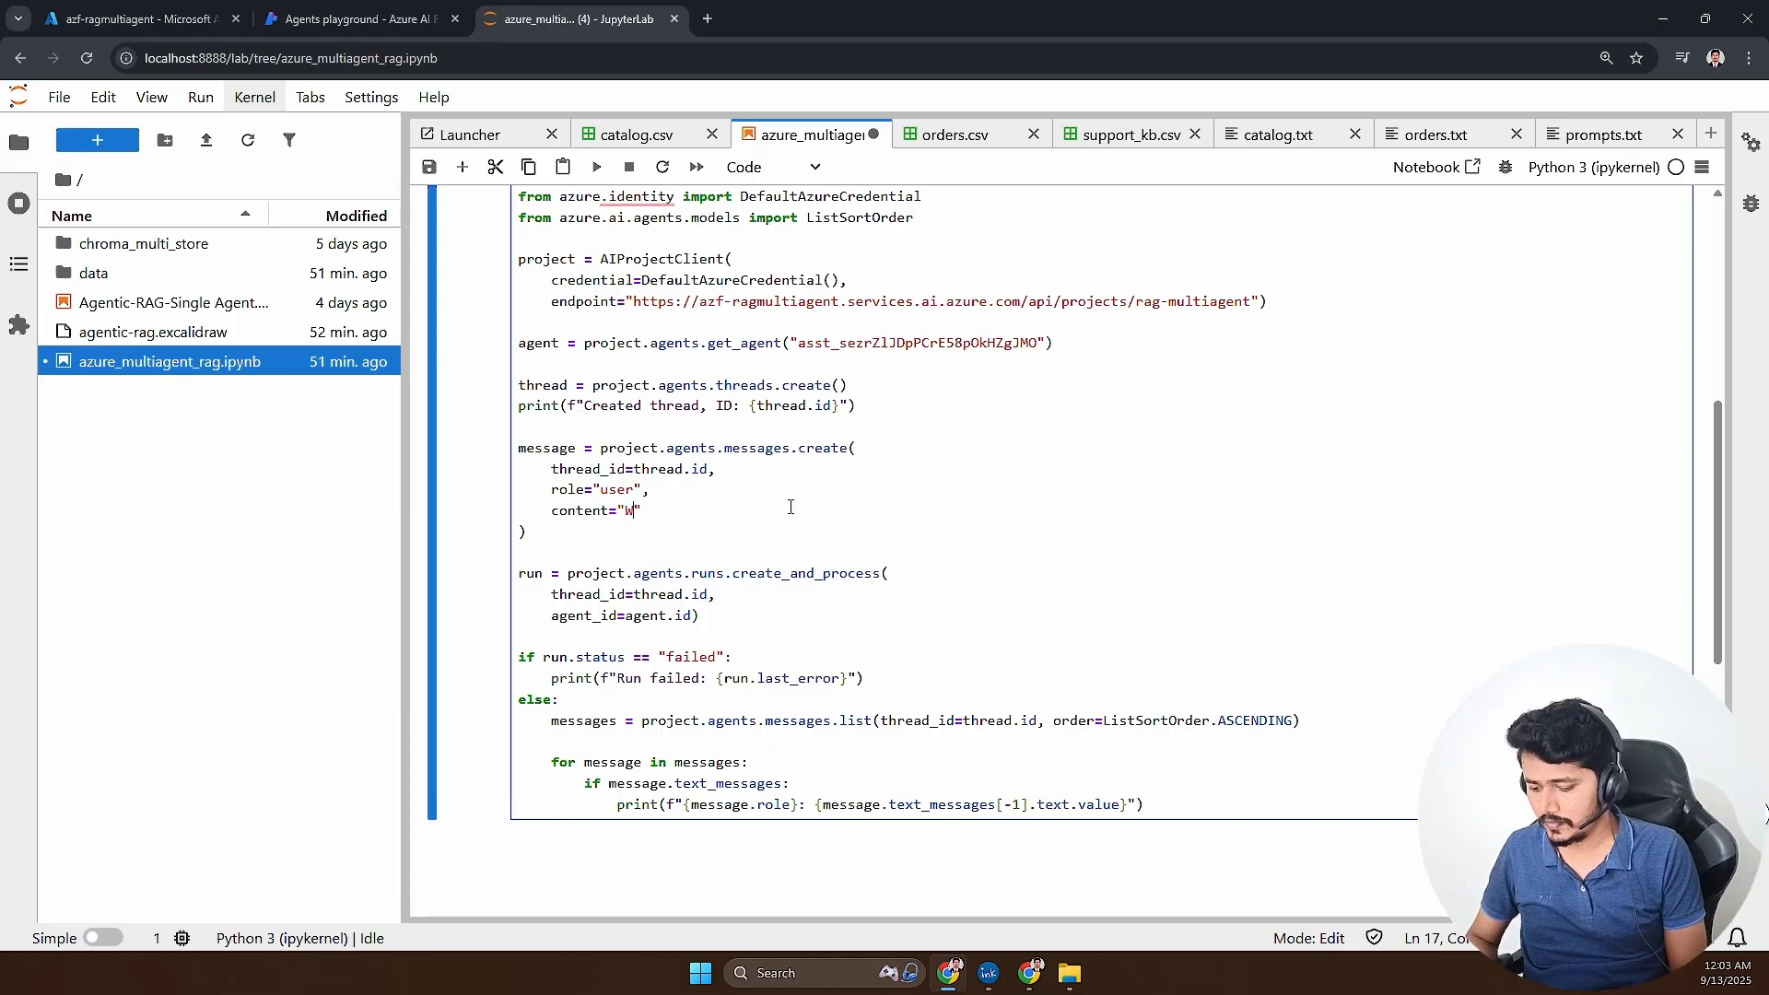
type("of ")
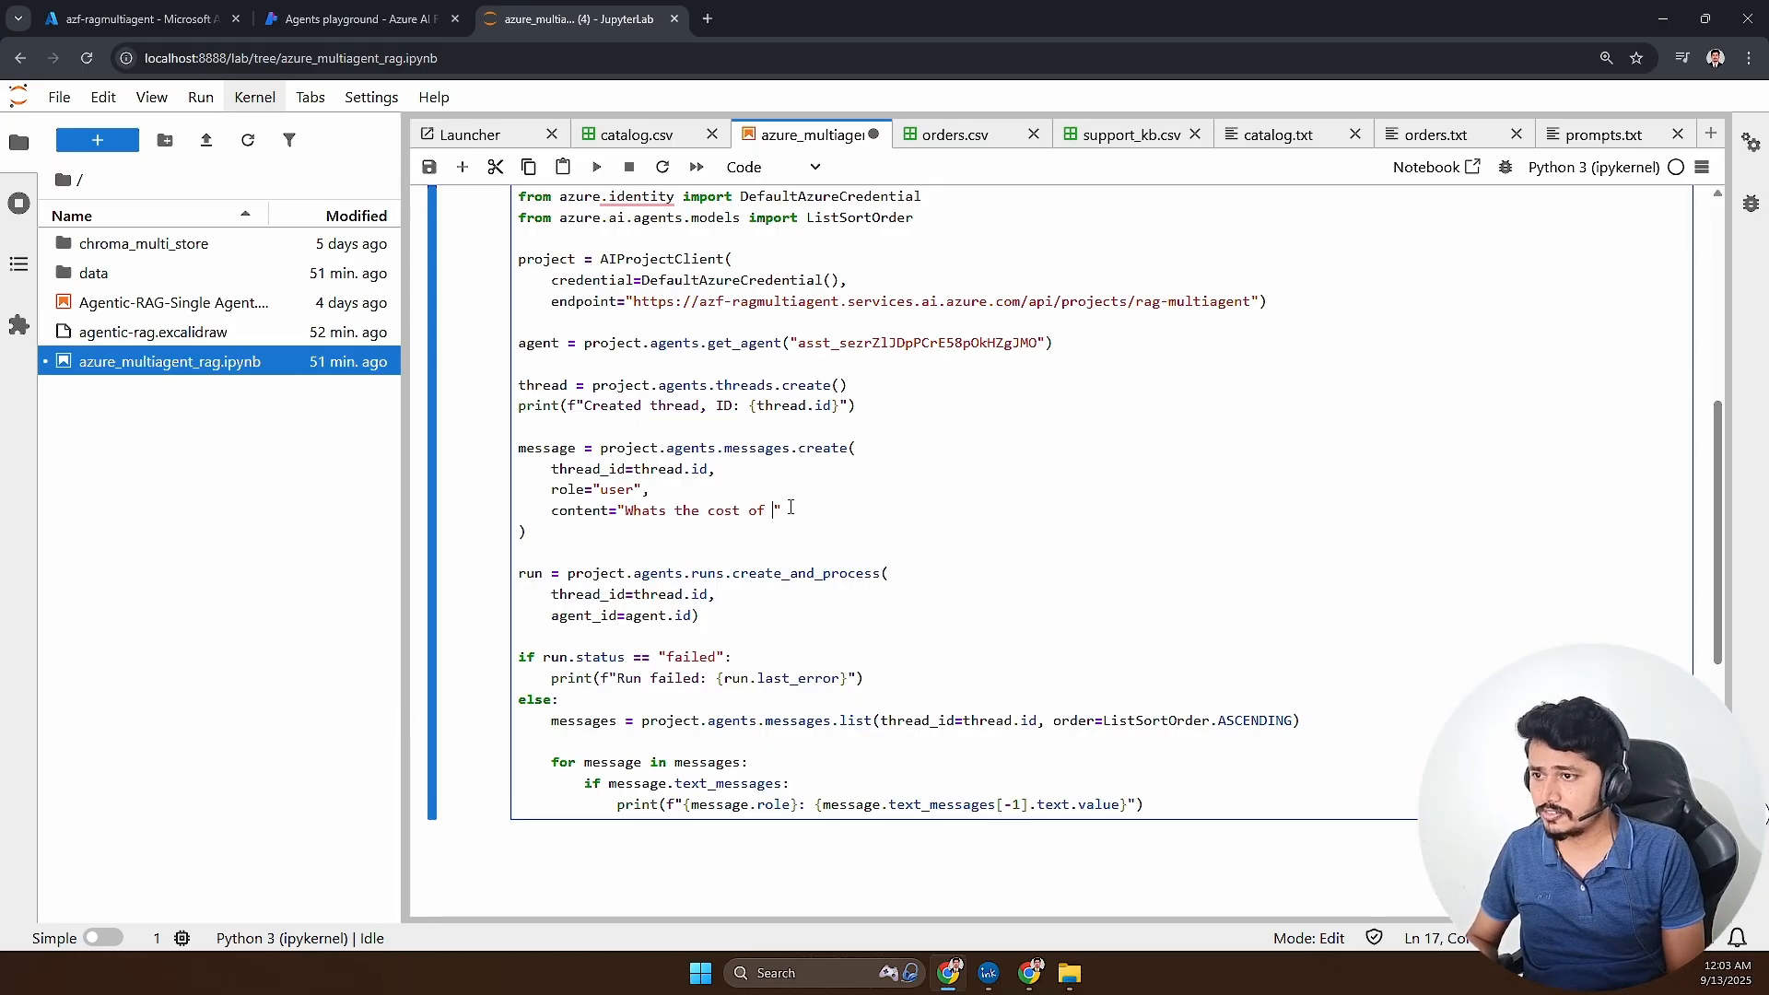
type("4k monitor?")
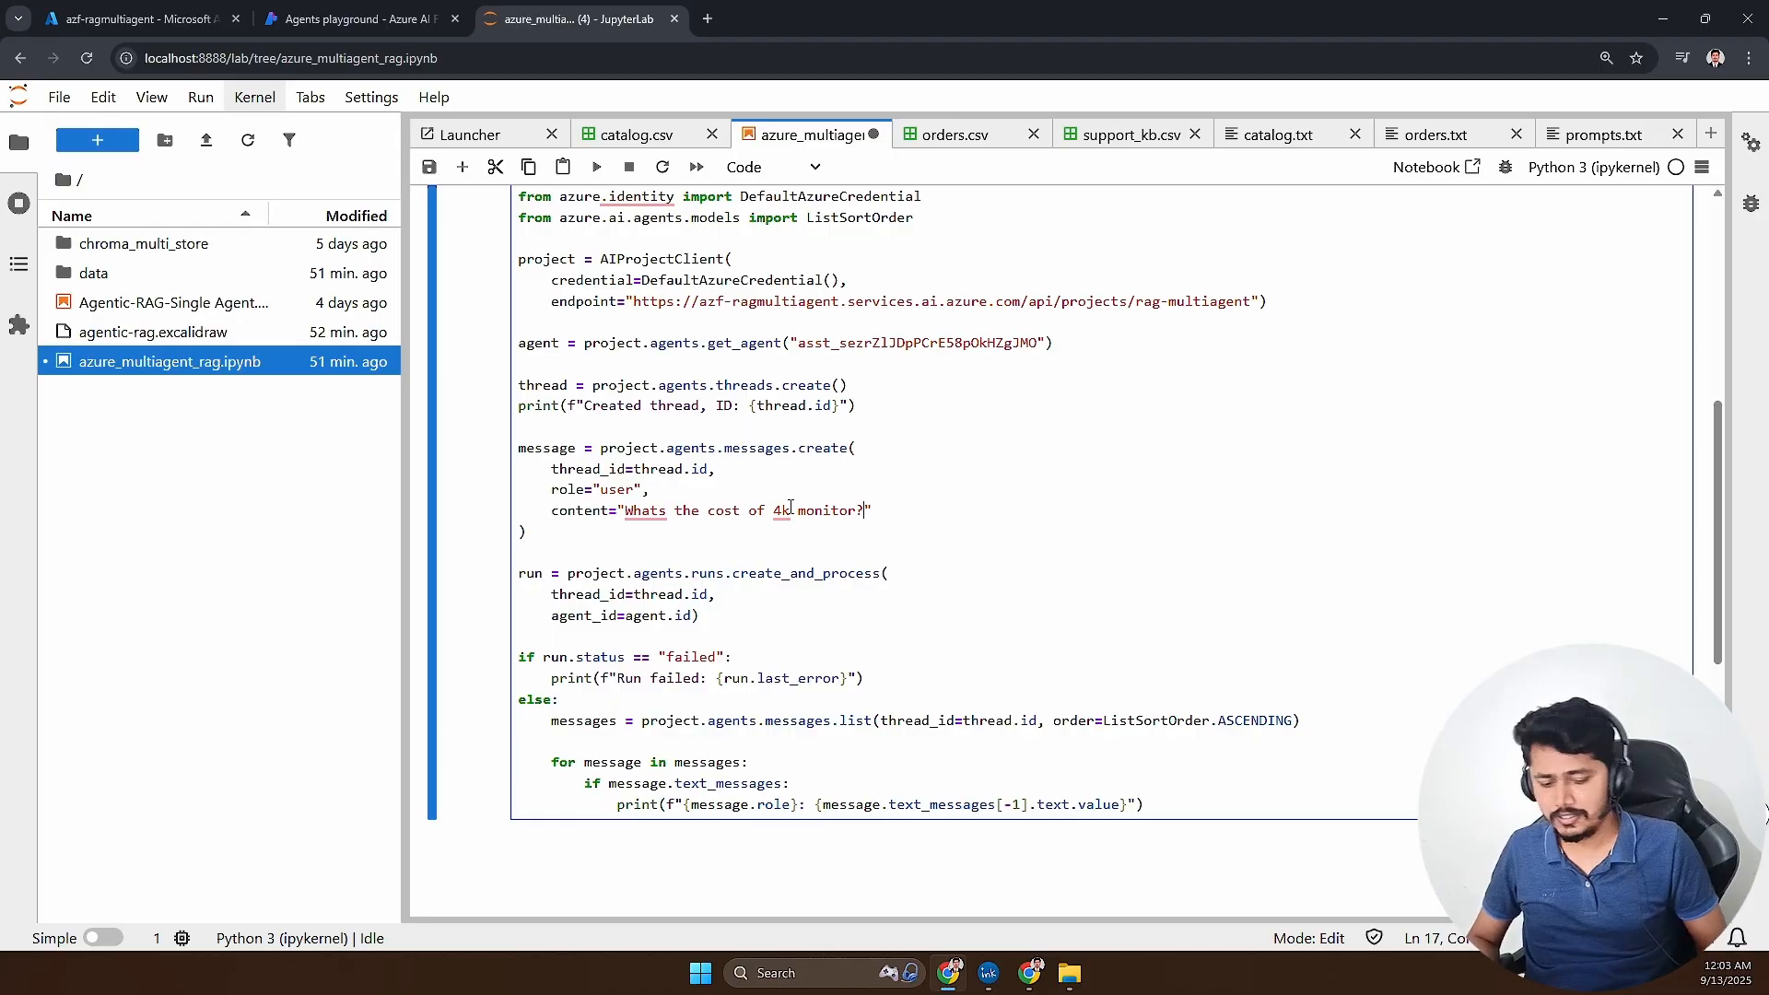
key("shift+Return")
scroll(776, 638, "down", 1)
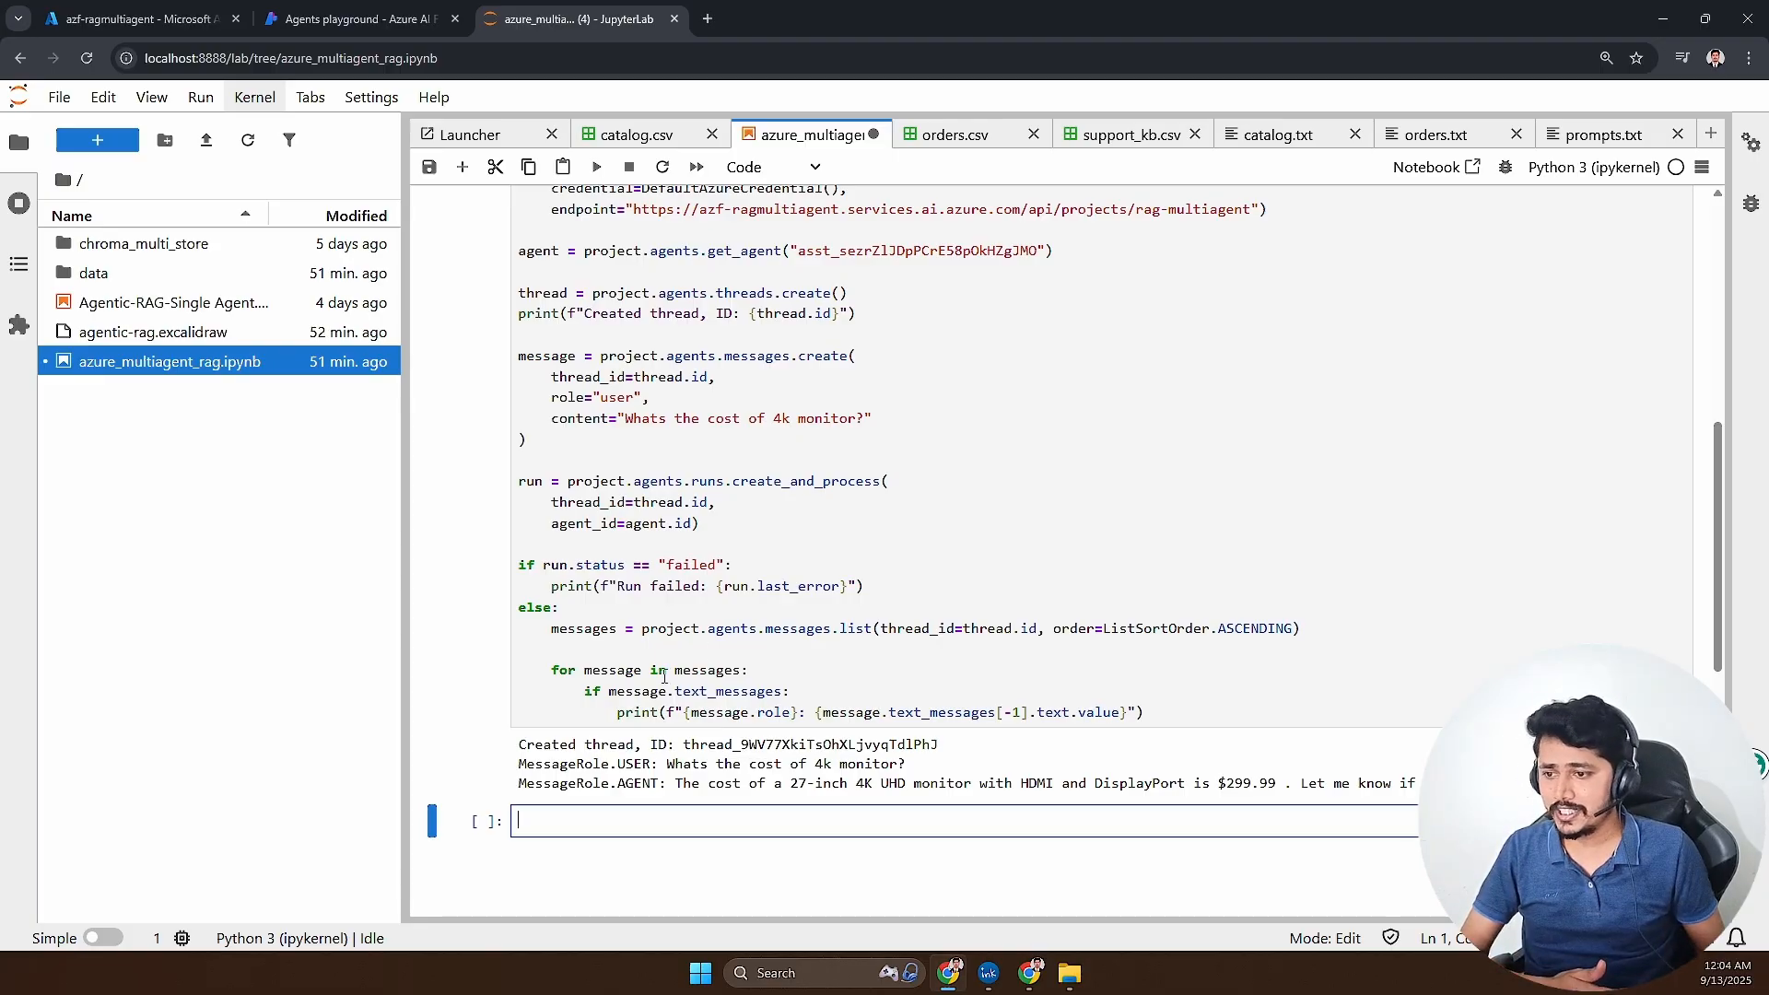
- Read the agent's price answer in the cell output, review the code that produced it, and return to the Azure AI Foundry playground
left_click_drag(677, 784, 1286, 784)
left_click(1223, 784)
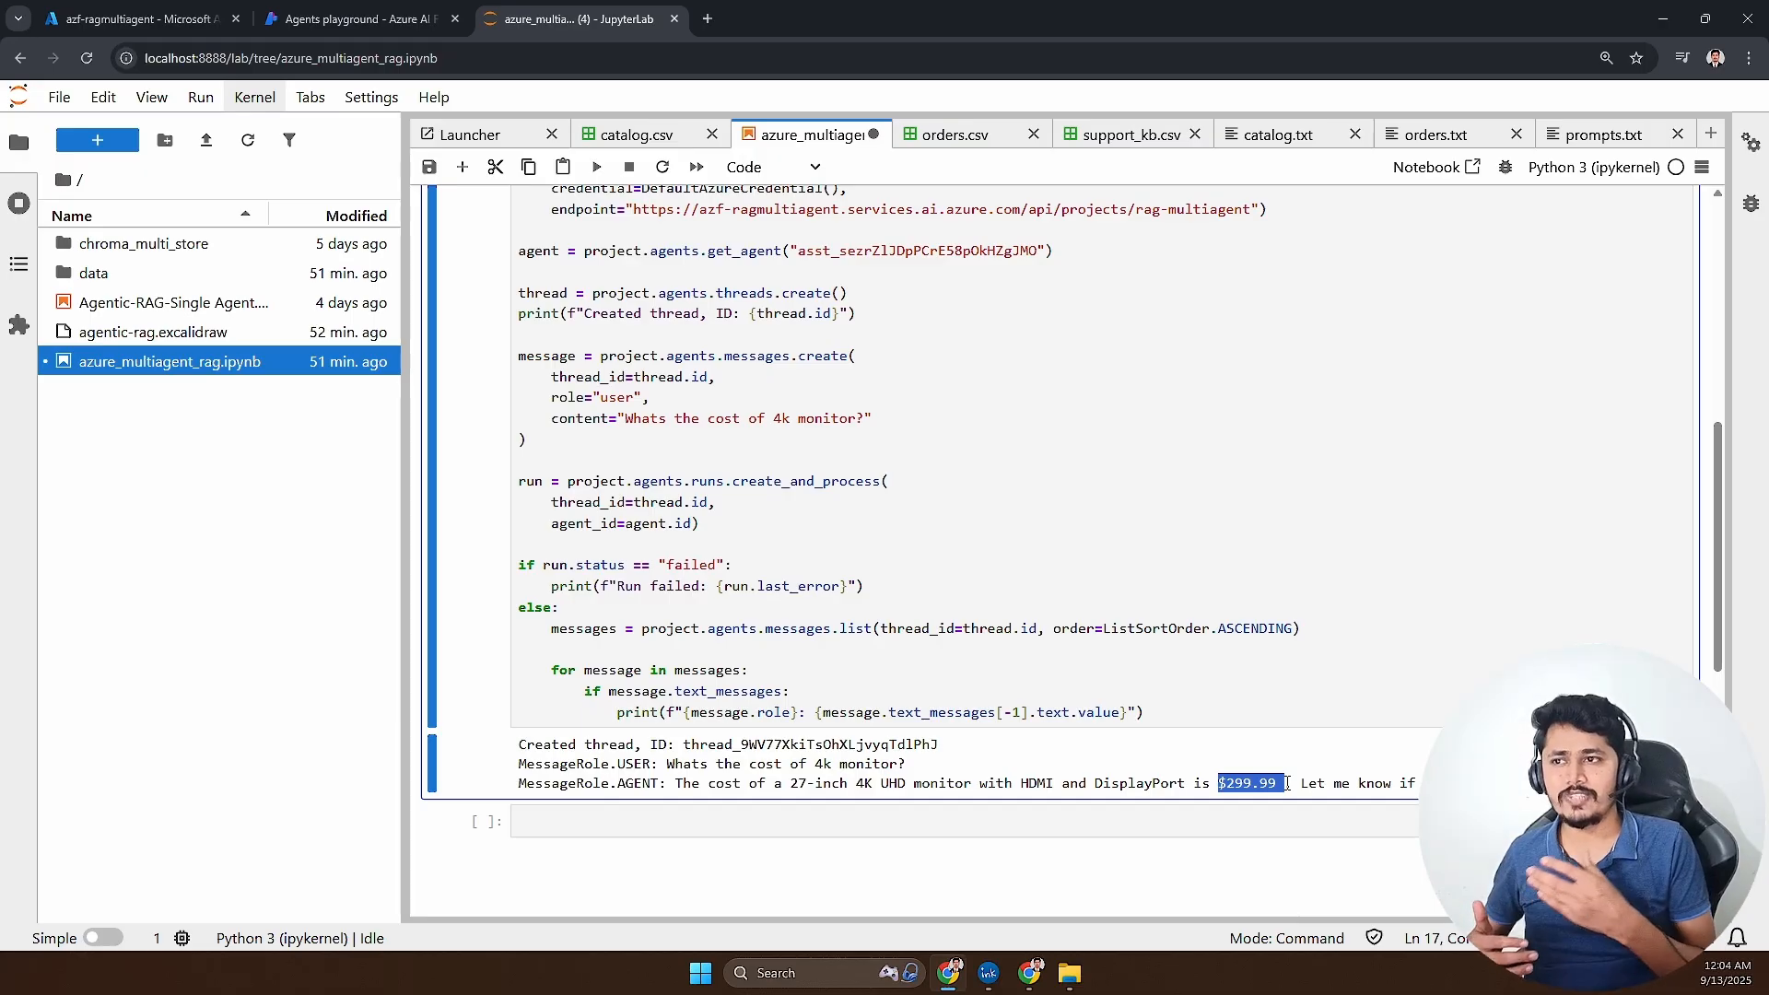
scroll(1269, 773, "up", 5)
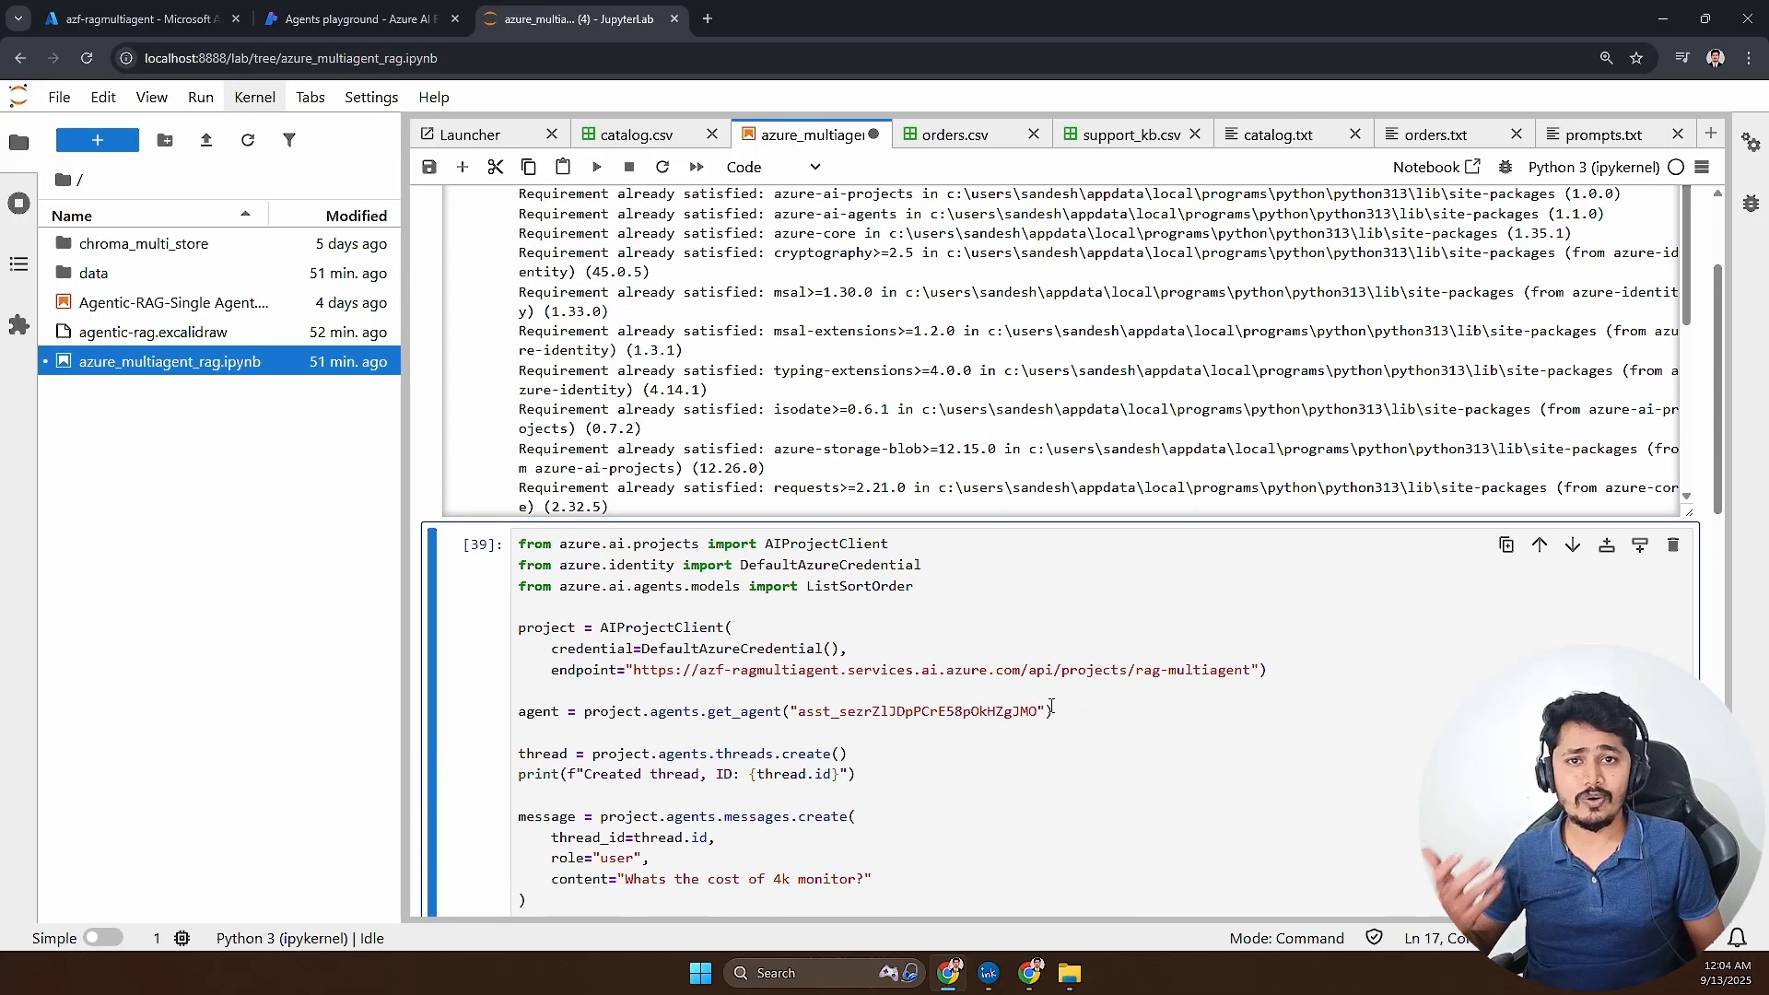
scroll(1050, 708, "down", 3)
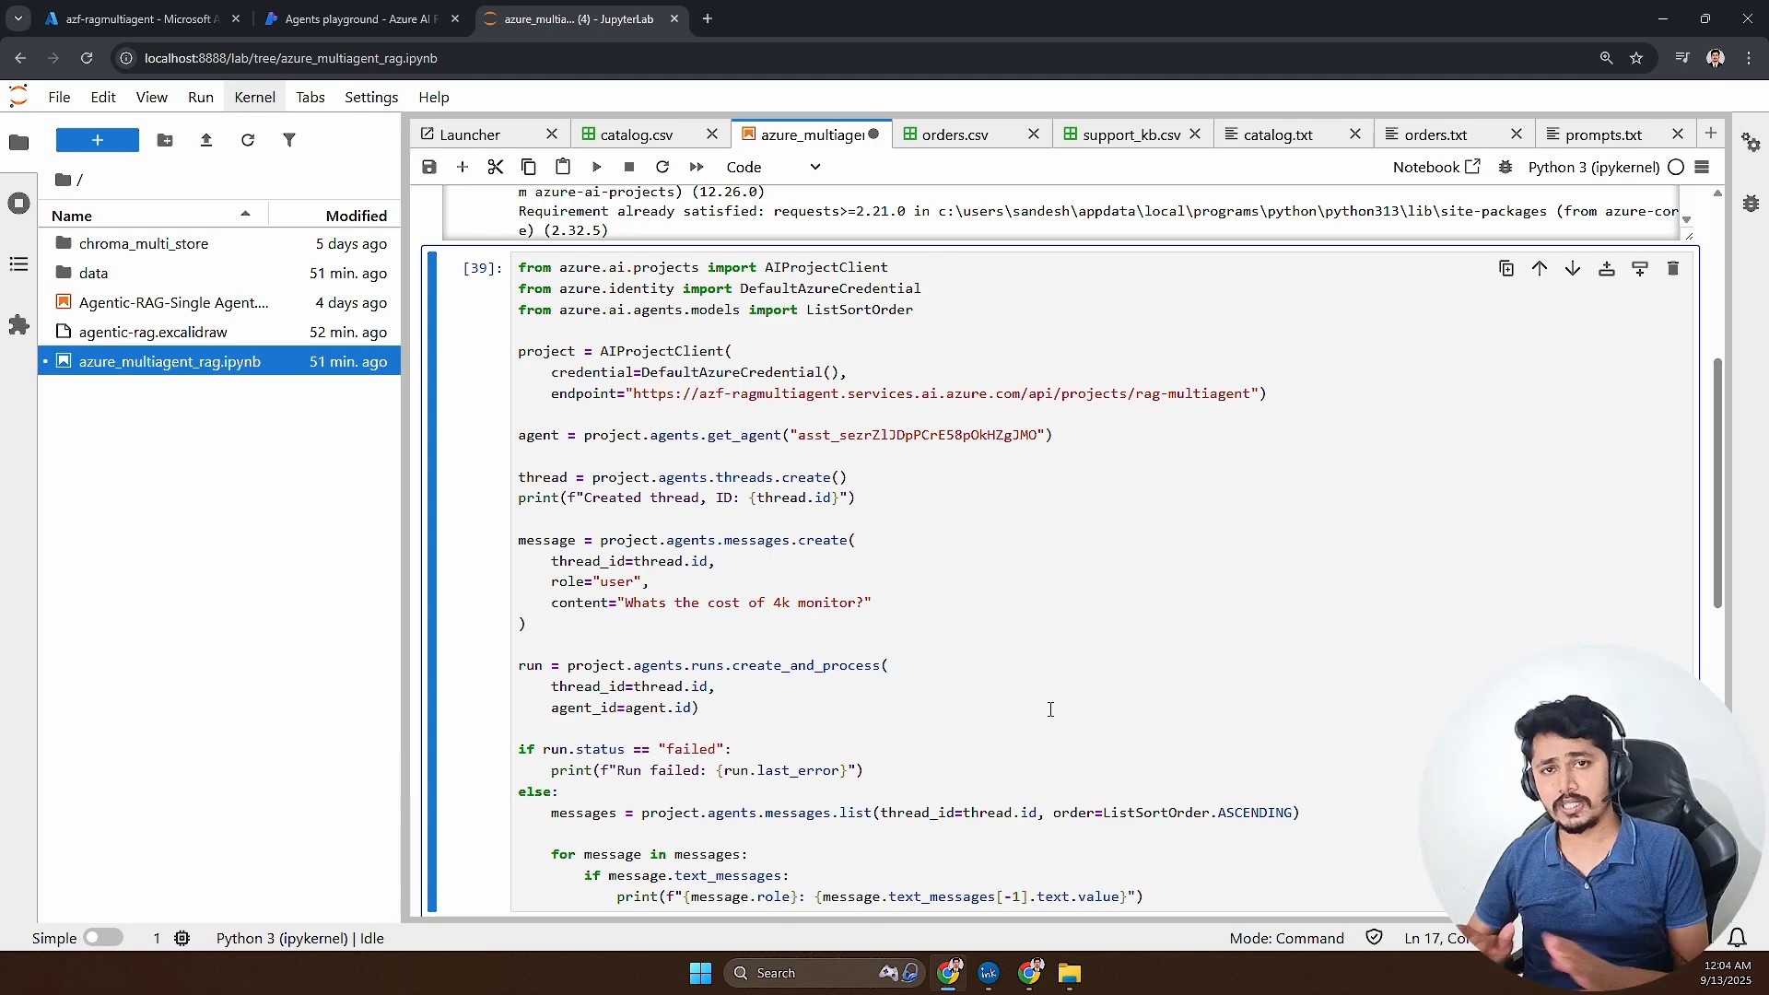
left_click(277, 21)
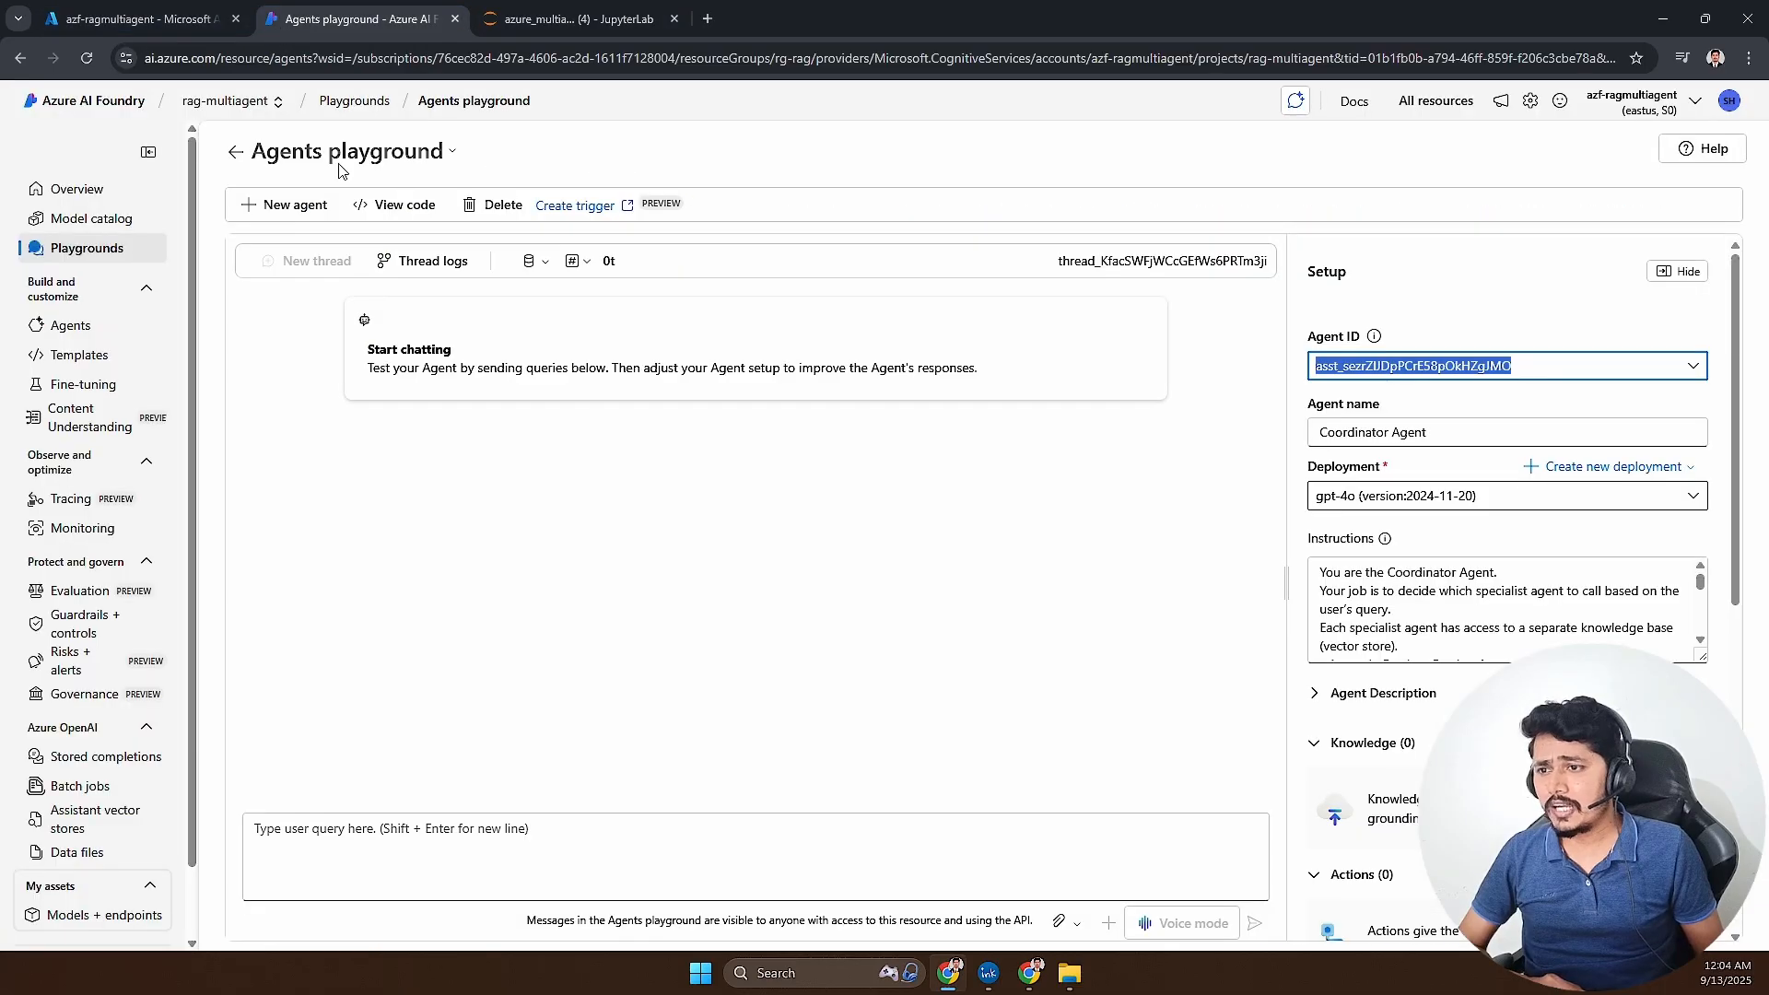